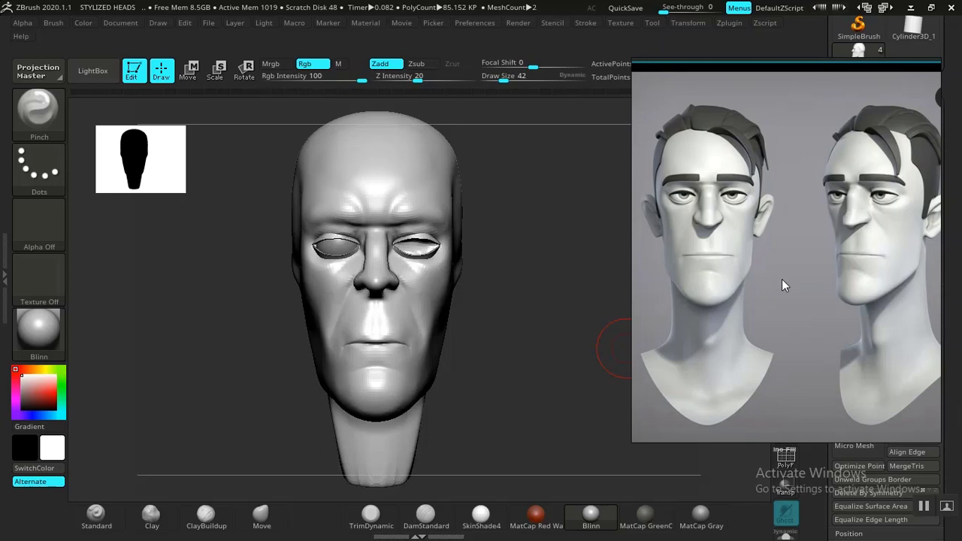
Reshape the cheeks and sides of the face with the Move brush at draw size 110, using the stylized male head reference
{"action": "middle_click_drag", "start_coordinate": [821, 279], "coordinate": [836, 273]}
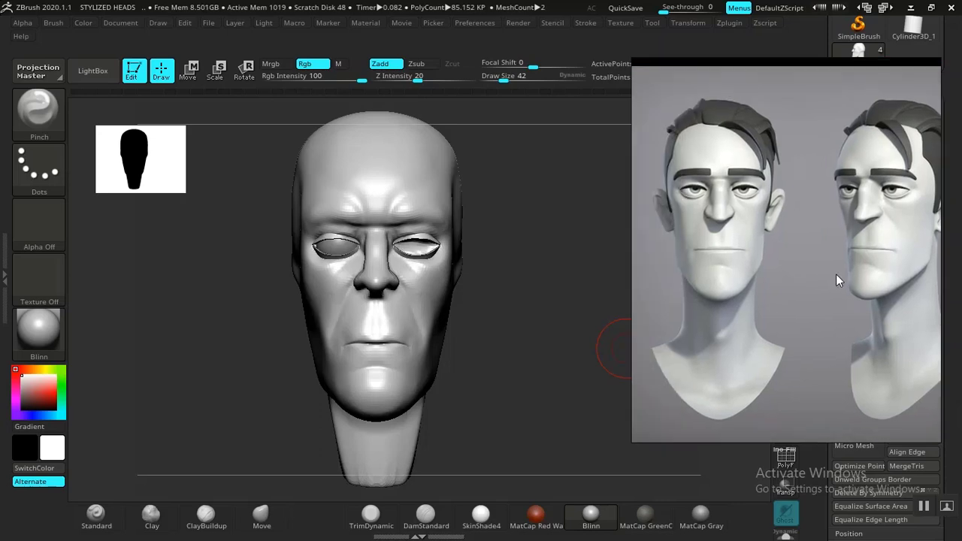
{"action": "scroll", "coordinate": [836, 274], "scroll_direction": "down", "scroll_amount": 5}
{"action": "scroll", "coordinate": [827, 281], "scroll_direction": "up", "scroll_amount": 5}
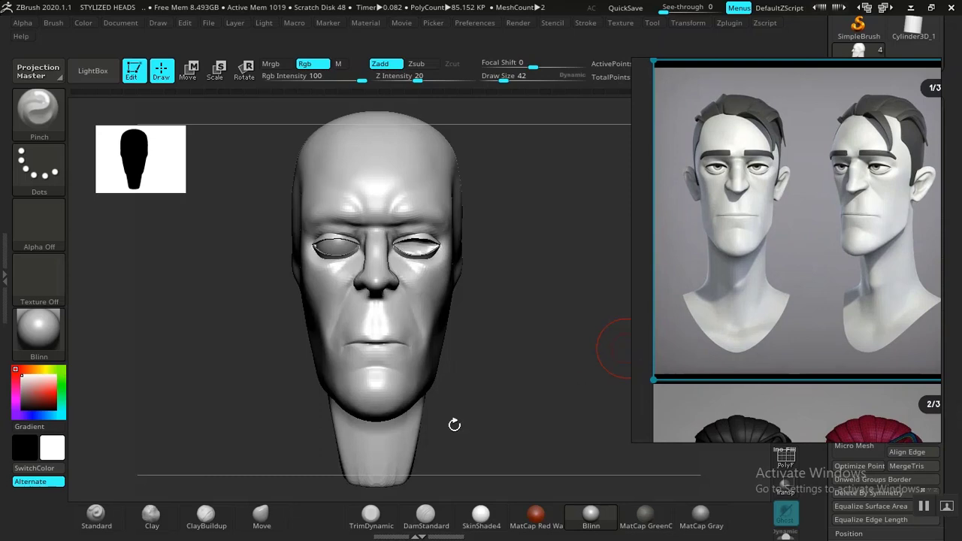
{"action": "mouse_move", "coordinate": [454, 425]}
{"action": "left_mouse_down"}
{"action": "mouse_move", "coordinate": [511, 398]}
{"action": "mouse_move", "coordinate": [457, 377]}
{"action": "left_mouse_up"}
{"action": "left_click_drag", "start_coordinate": [525, 388], "coordinate": [547, 446], "text": "alt"}
{"action": "left_click", "coordinate": [263, 515]}
{"action": "left_click_drag", "start_coordinate": [548, 353], "coordinate": [559, 408], "text": "alt"}
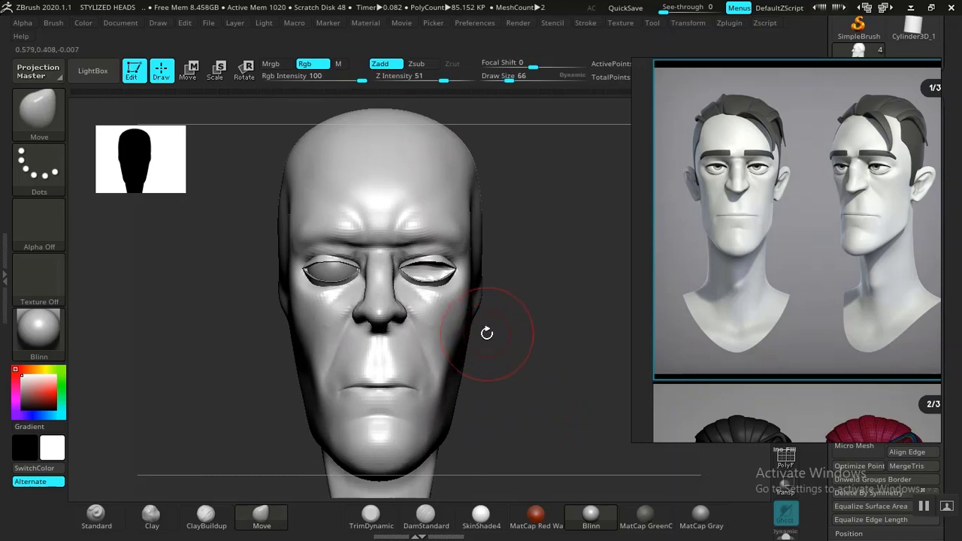
{"action": "mouse_move", "coordinate": [512, 389]}
{"action": "left_mouse_down"}
{"action": "mouse_move", "coordinate": [507, 369]}
{"action": "mouse_move", "coordinate": [538, 431]}
{"action": "mouse_move", "coordinate": [547, 401]}
{"action": "mouse_move", "coordinate": [563, 466]}
{"action": "mouse_move", "coordinate": [536, 362]}
{"action": "mouse_move", "coordinate": [575, 443]}
{"action": "left_mouse_up"}
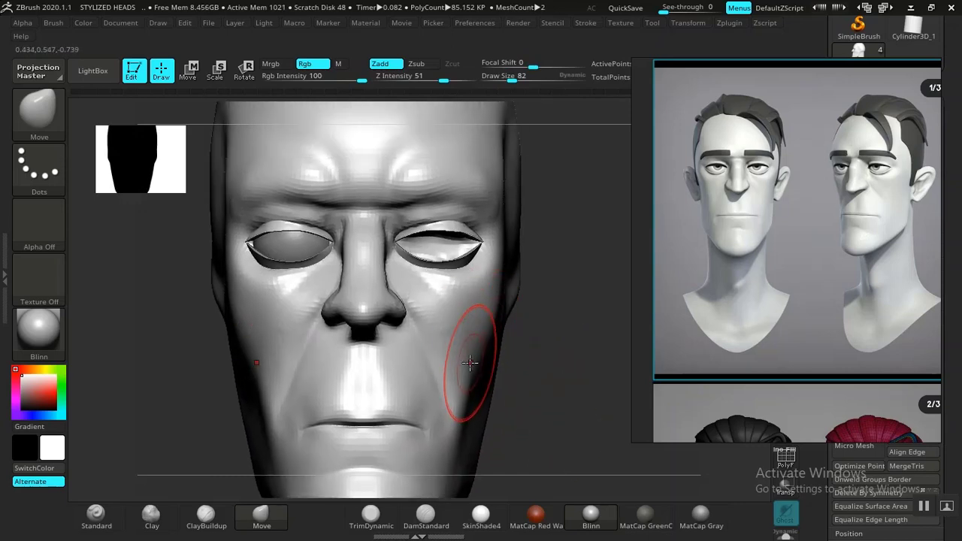
{"action": "key", "text": "bracketright"}
{"action": "key", "text": "bracketright"}
{"action": "key", "text": "bracketright"}
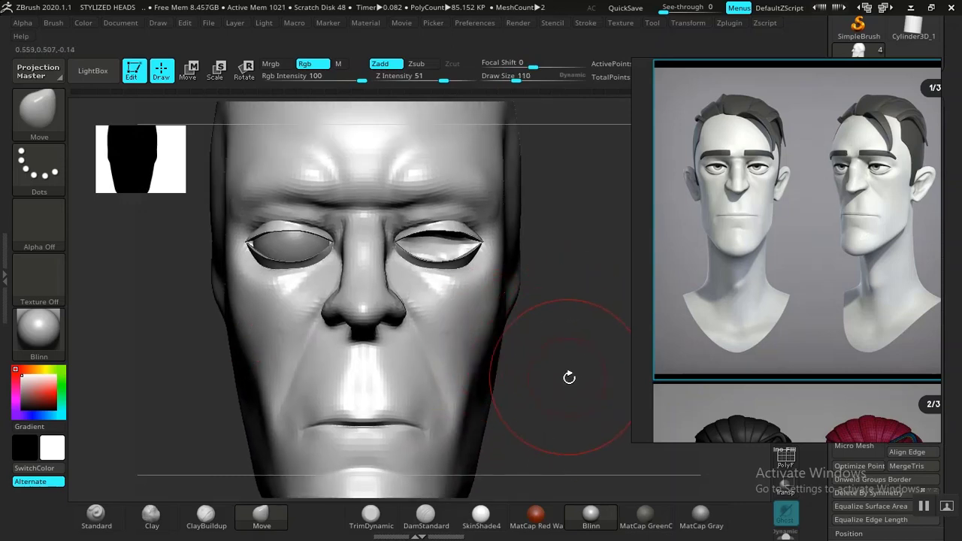
{"action": "mouse_move", "coordinate": [569, 377]}
{"action": "left_mouse_down"}
{"action": "mouse_move", "coordinate": [526, 331]}
{"action": "mouse_move", "coordinate": [484, 325]}
{"action": "left_mouse_up"}
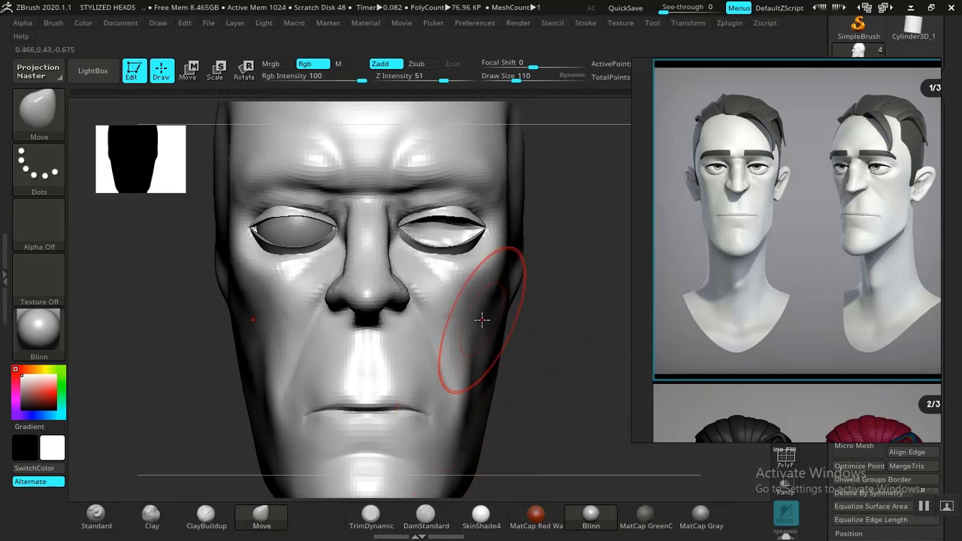
{"action": "mouse_move", "coordinate": [537, 352]}
{"action": "left_mouse_down"}
{"action": "mouse_move", "coordinate": [553, 369]}
{"action": "mouse_move", "coordinate": [536, 369]}
{"action": "mouse_move", "coordinate": [508, 308]}
{"action": "left_mouse_up"}
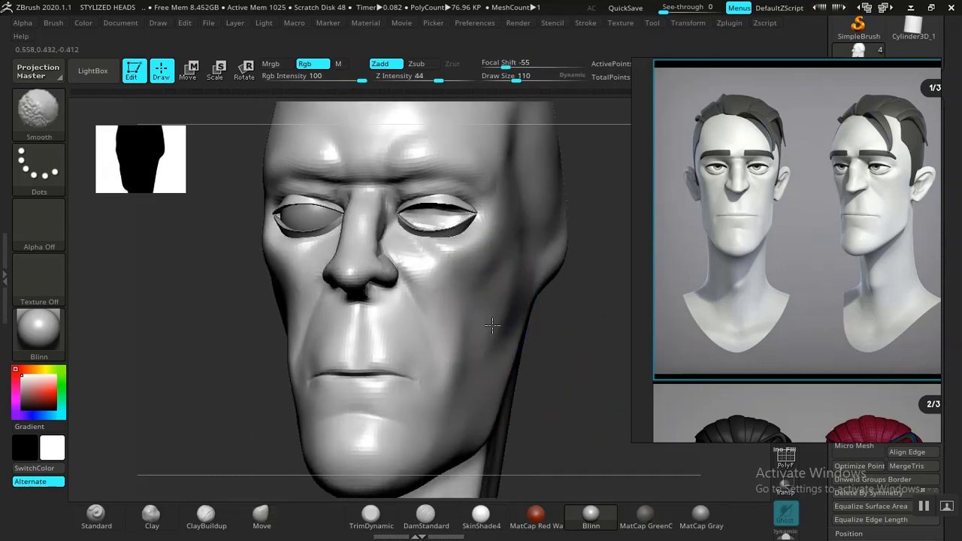
Set the Smooth brush's Z Intensity to 100 and smooth the side of the face from the temple down the cheek
{"action": "left_click", "coordinate": [470, 78], "text": "shift"}
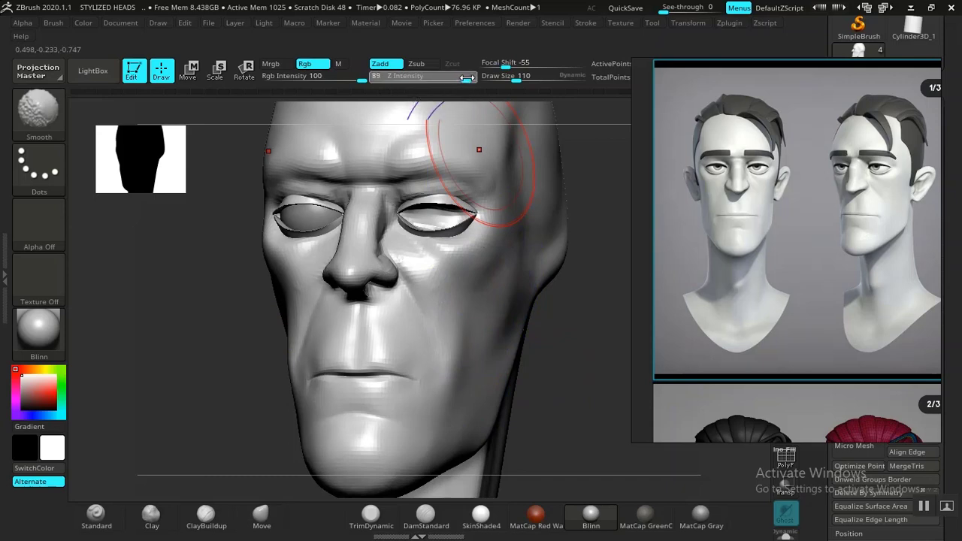
{"action": "left_click_drag", "start_coordinate": [531, 242], "coordinate": [502, 308], "text": "shift"}
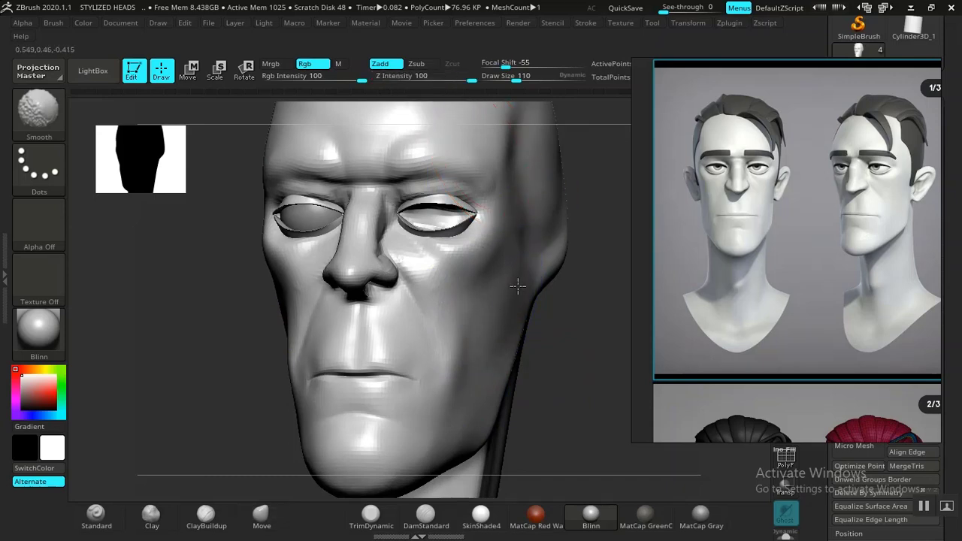
{"action": "mouse_move", "coordinate": [579, 348]}
{"action": "left_mouse_down"}
{"action": "mouse_move", "coordinate": [563, 350]}
{"action": "mouse_move", "coordinate": [578, 337]}
{"action": "mouse_move", "coordinate": [556, 363]}
{"action": "mouse_move", "coordinate": [573, 341]}
{"action": "mouse_move", "coordinate": [579, 357]}
{"action": "left_mouse_up"}
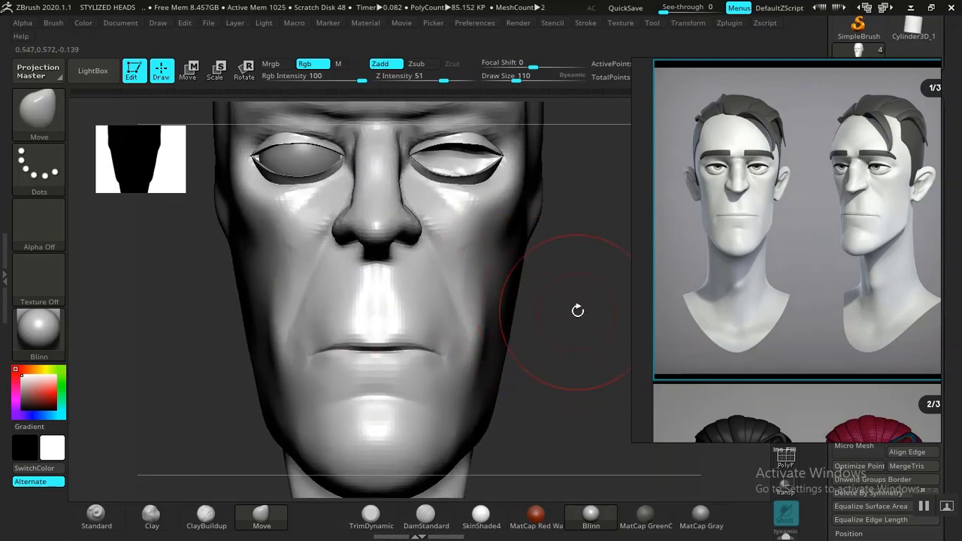
Adjust the cheek volume beside the nose-to-mouth folds and along the sides of the face with the Move brush
{"action": "left_click_drag", "start_coordinate": [577, 310], "coordinate": [526, 270]}
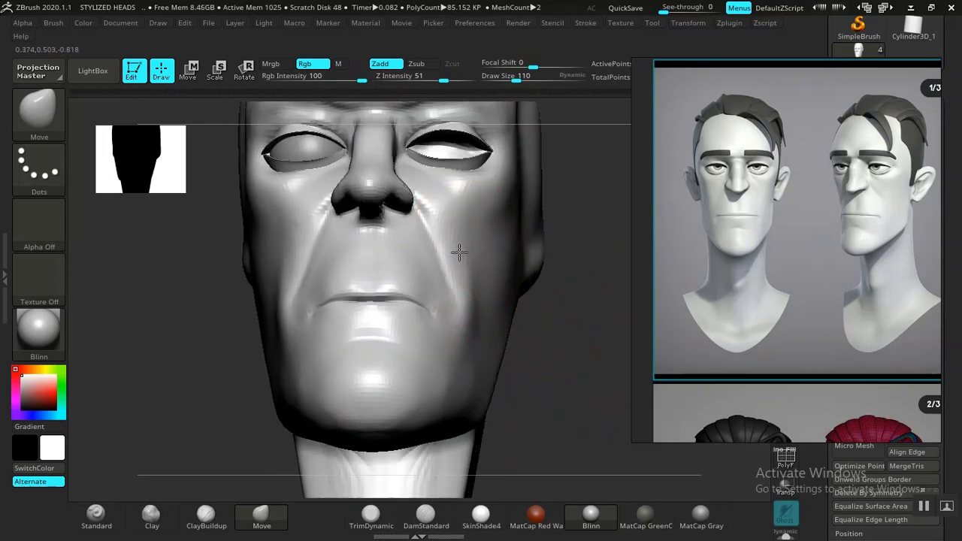
{"action": "left_click_drag", "start_coordinate": [459, 253], "coordinate": [444, 241]}
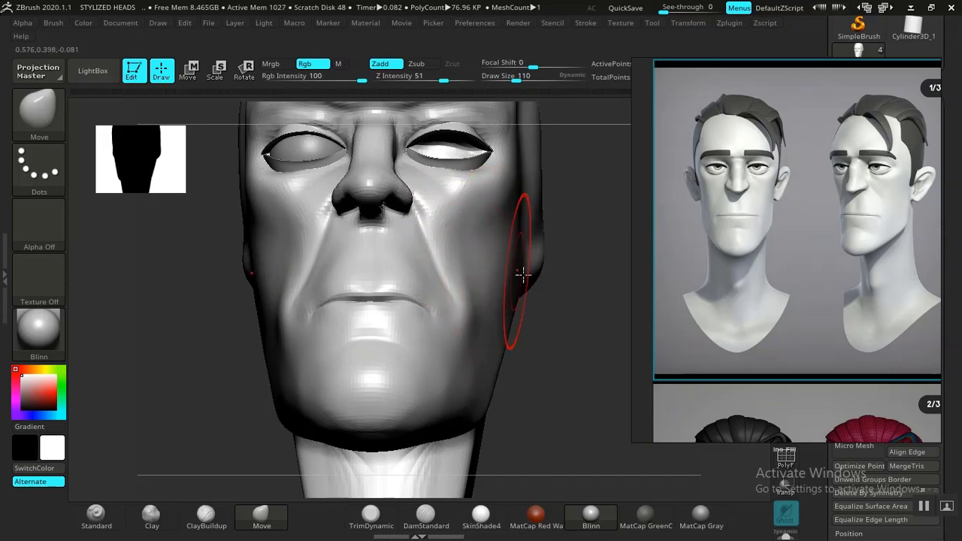
{"action": "mouse_move", "coordinate": [622, 336]}
{"action": "left_mouse_down"}
{"action": "mouse_move", "coordinate": [619, 365]}
{"action": "mouse_move", "coordinate": [583, 360]}
{"action": "mouse_move", "coordinate": [558, 322]}
{"action": "mouse_move", "coordinate": [560, 348]}
{"action": "mouse_move", "coordinate": [575, 311]}
{"action": "mouse_move", "coordinate": [568, 347]}
{"action": "left_mouse_up"}
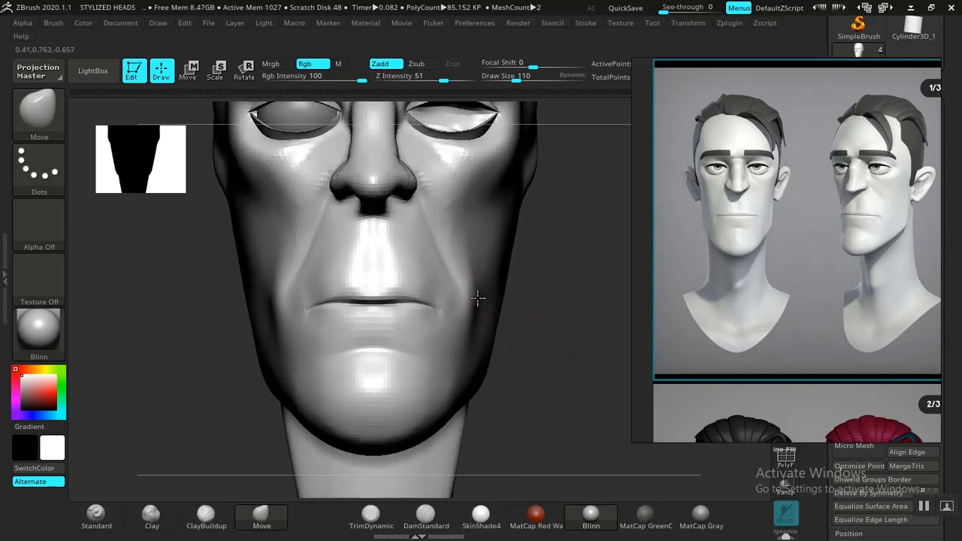
{"action": "mouse_move", "coordinate": [548, 322]}
{"action": "left_mouse_down"}
{"action": "mouse_move", "coordinate": [511, 266]}
{"action": "mouse_move", "coordinate": [551, 345]}
{"action": "mouse_move", "coordinate": [559, 323]}
{"action": "mouse_move", "coordinate": [541, 316]}
{"action": "mouse_move", "coordinate": [539, 344]}
{"action": "mouse_move", "coordinate": [445, 334]}
{"action": "left_mouse_up"}
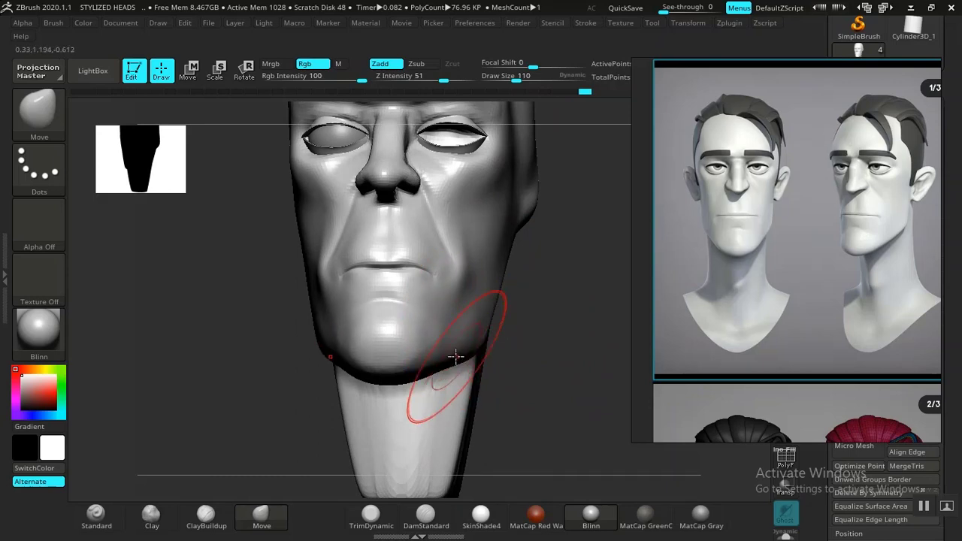
Refine the jaw corner and lower jawline with the Move brush, and smooth the cheek beside the mouth
{"action": "key", "text": "shift"}
{"action": "mouse_move", "coordinate": [536, 351]}
{"action": "left_mouse_down"}
{"action": "mouse_move", "coordinate": [577, 363]}
{"action": "mouse_move", "coordinate": [554, 356]}
{"action": "left_mouse_up"}
{"action": "mouse_move", "coordinate": [557, 321]}
{"action": "left_mouse_down", "text": "alt"}
{"action": "mouse_move", "coordinate": [528, 311]}
{"action": "mouse_move", "coordinate": [546, 349]}
{"action": "mouse_move", "coordinate": [560, 354]}
{"action": "mouse_move", "coordinate": [574, 403]}
{"action": "mouse_move", "coordinate": [563, 369]}
{"action": "mouse_move", "coordinate": [496, 367]}
{"action": "mouse_move", "coordinate": [549, 367]}
{"action": "left_mouse_up", "text": "alt"}
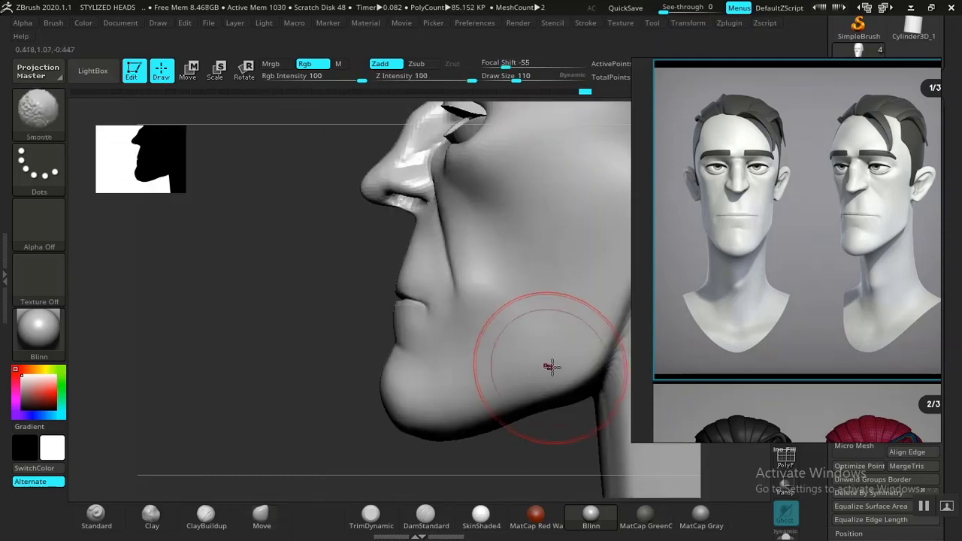
{"action": "left_click_drag", "start_coordinate": [326, 376], "coordinate": [392, 386], "text": "alt"}
{"action": "mouse_move", "coordinate": [571, 368]}
{"action": "left_mouse_down"}
{"action": "mouse_move", "coordinate": [576, 350]}
{"action": "mouse_move", "coordinate": [550, 321]}
{"action": "mouse_move", "coordinate": [547, 358]}
{"action": "mouse_move", "coordinate": [566, 423]}
{"action": "mouse_move", "coordinate": [530, 410]}
{"action": "left_mouse_up"}
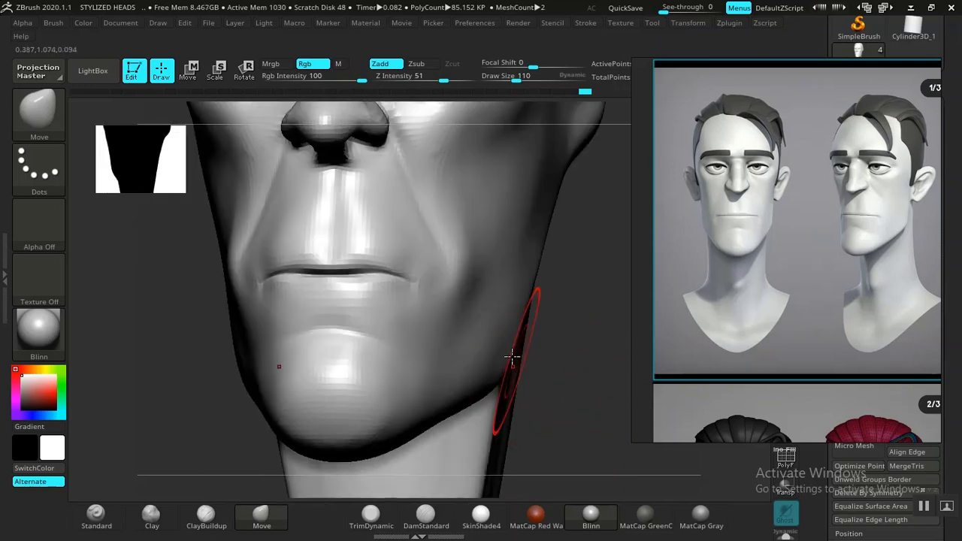
{"action": "left_click_drag", "start_coordinate": [466, 256], "coordinate": [473, 281], "text": "shift"}
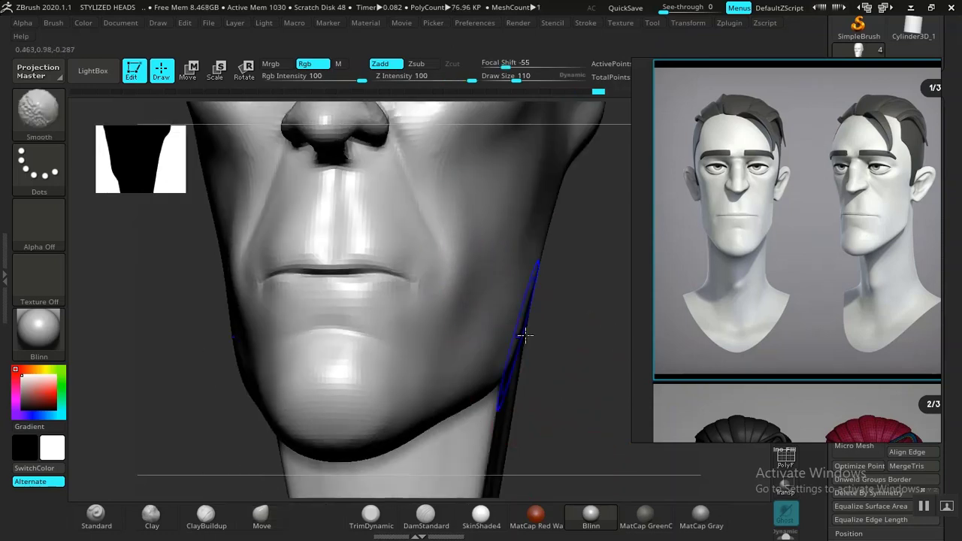
Focus the reference board on the big-nosed male profile image and mirror it horizontally to match the head's side view
{"action": "mouse_move", "coordinate": [555, 339]}
{"action": "left_mouse_down"}
{"action": "mouse_move", "coordinate": [563, 341]}
{"action": "mouse_move", "coordinate": [558, 373]}
{"action": "mouse_move", "coordinate": [573, 383]}
{"action": "mouse_move", "coordinate": [559, 313]}
{"action": "mouse_move", "coordinate": [572, 368]}
{"action": "mouse_move", "coordinate": [318, 356]}
{"action": "mouse_move", "coordinate": [168, 329]}
{"action": "left_mouse_up"}
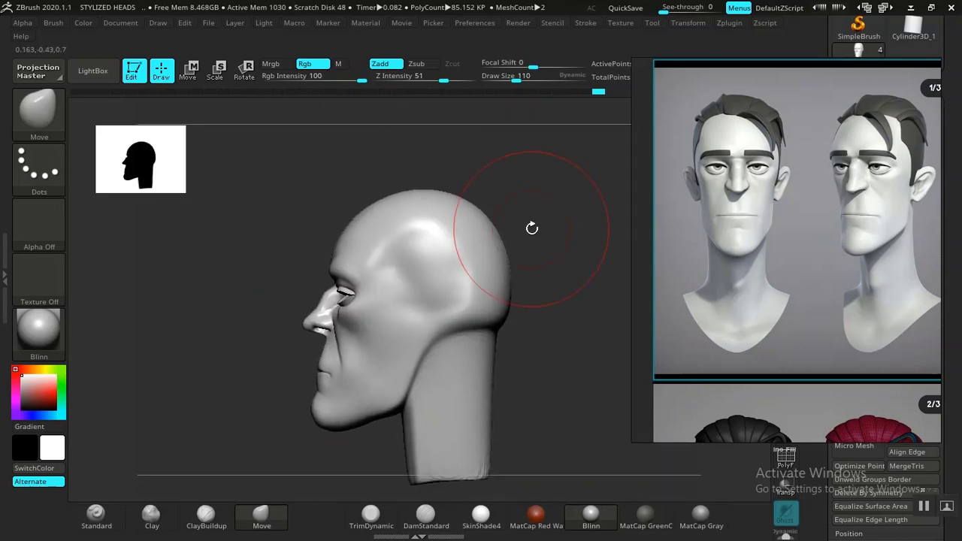
{"action": "scroll", "coordinate": [807, 259], "scroll_direction": "down", "scroll_amount": 5}
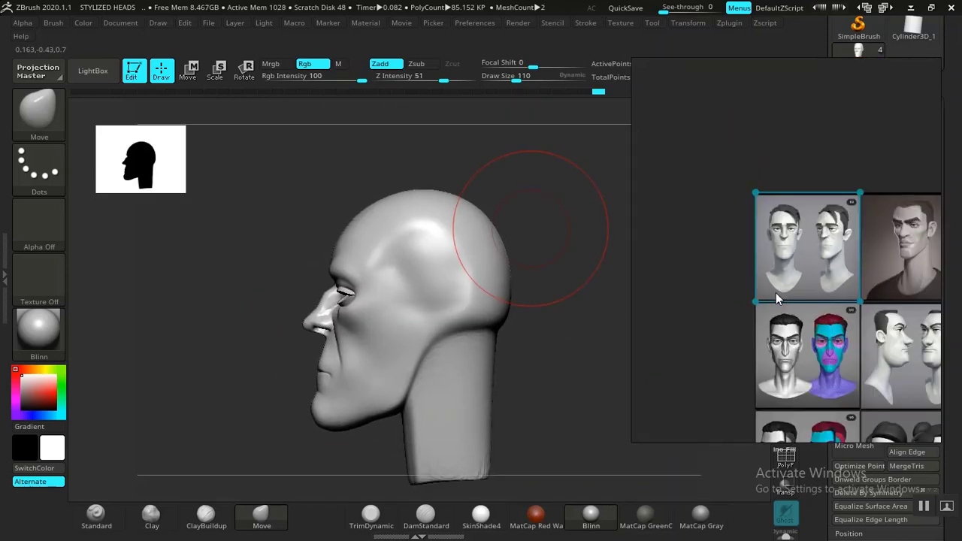
{"action": "middle_click_drag", "start_coordinate": [805, 265], "coordinate": [705, 235]}
{"action": "middle_click_drag", "start_coordinate": [802, 291], "coordinate": [800, 246]}
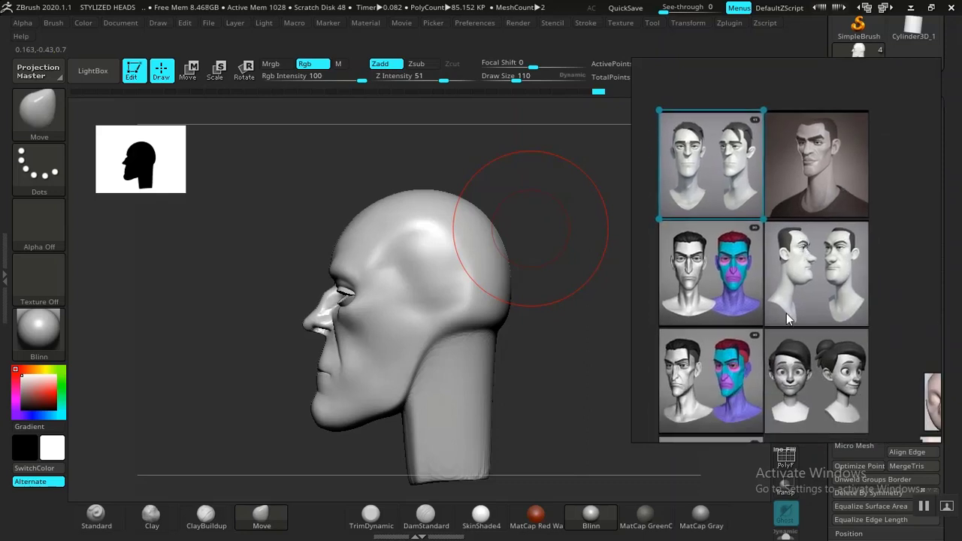
{"action": "middle_click_drag", "start_coordinate": [799, 328], "coordinate": [781, 333]}
{"action": "scroll", "coordinate": [784, 309], "scroll_direction": "up", "scroll_amount": 5}
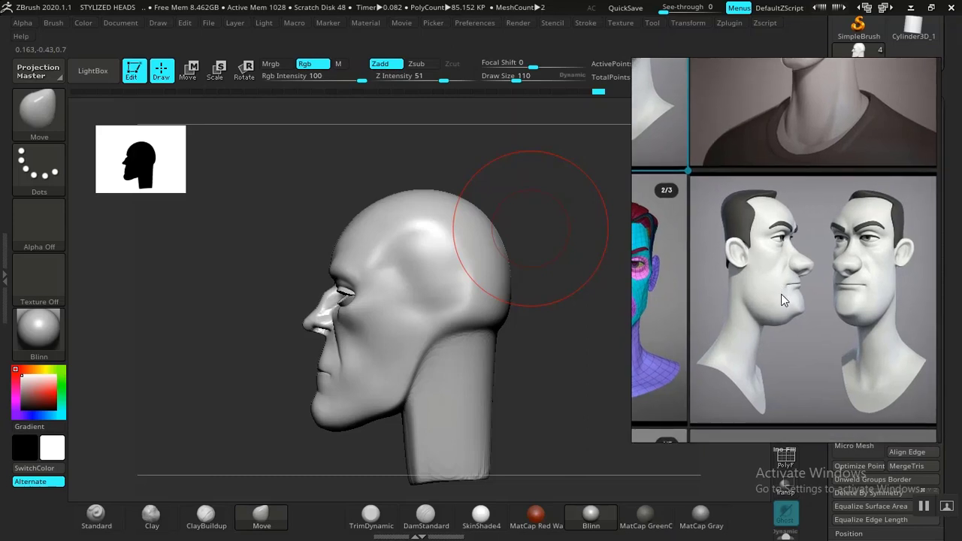
{"action": "left_click", "coordinate": [800, 302]}
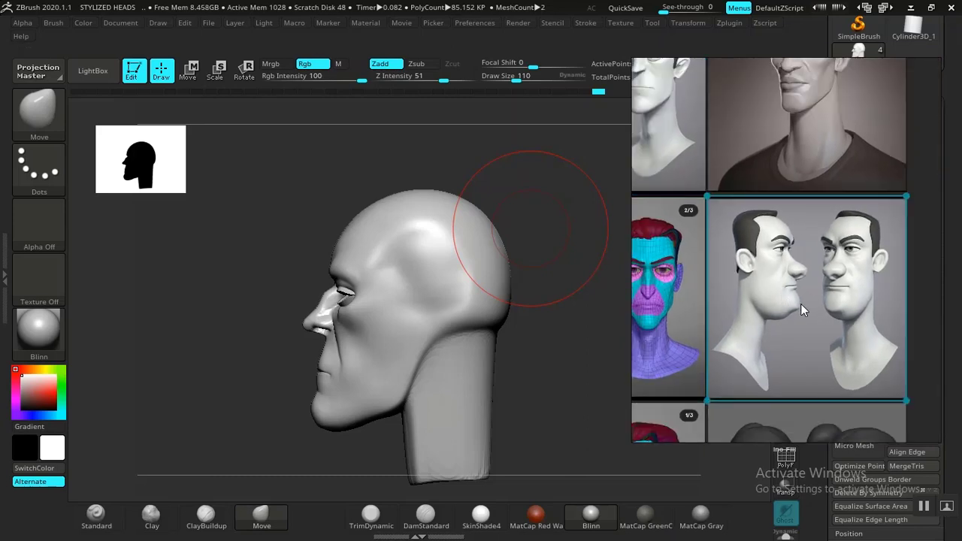
{"action": "scroll", "coordinate": [846, 288], "scroll_direction": "up", "scroll_amount": 2}
{"action": "middle_click_drag", "start_coordinate": [848, 289], "coordinate": [820, 293]}
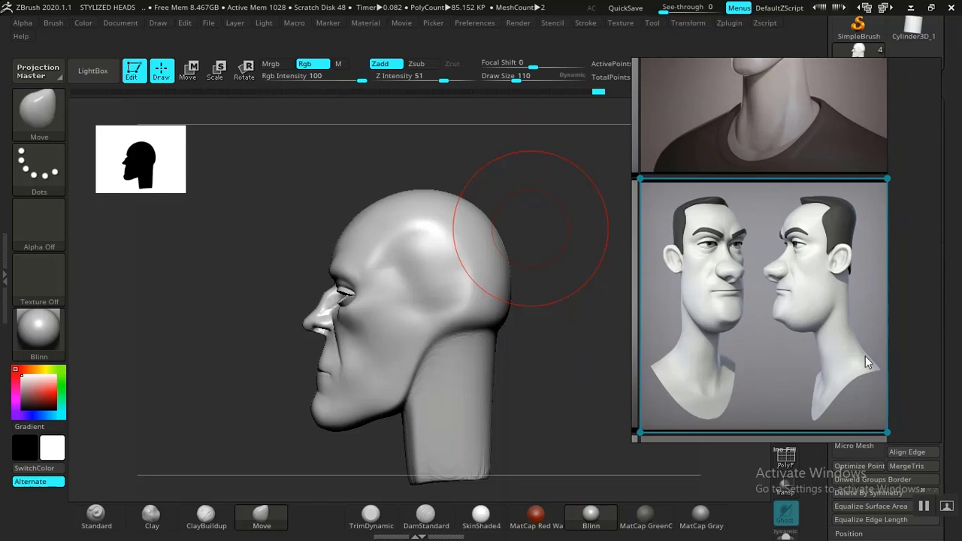
Smooth the back of the head, the neck surface and the transition between the jaw and neck
{"action": "mouse_move", "coordinate": [560, 389]}
{"action": "left_mouse_down"}
{"action": "mouse_move", "coordinate": [539, 390]}
{"action": "mouse_move", "coordinate": [554, 375]}
{"action": "mouse_move", "coordinate": [506, 394]}
{"action": "mouse_move", "coordinate": [529, 365]}
{"action": "mouse_move", "coordinate": [562, 402]}
{"action": "mouse_move", "coordinate": [544, 386]}
{"action": "mouse_move", "coordinate": [553, 353]}
{"action": "left_mouse_up"}
{"action": "mouse_move", "coordinate": [470, 320]}
{"action": "left_mouse_down", "text": "shift"}
{"action": "mouse_move", "coordinate": [444, 315]}
{"action": "mouse_move", "coordinate": [484, 286]}
{"action": "left_mouse_up", "text": "shift"}
{"action": "left_click_drag", "start_coordinate": [535, 300], "coordinate": [513, 339]}
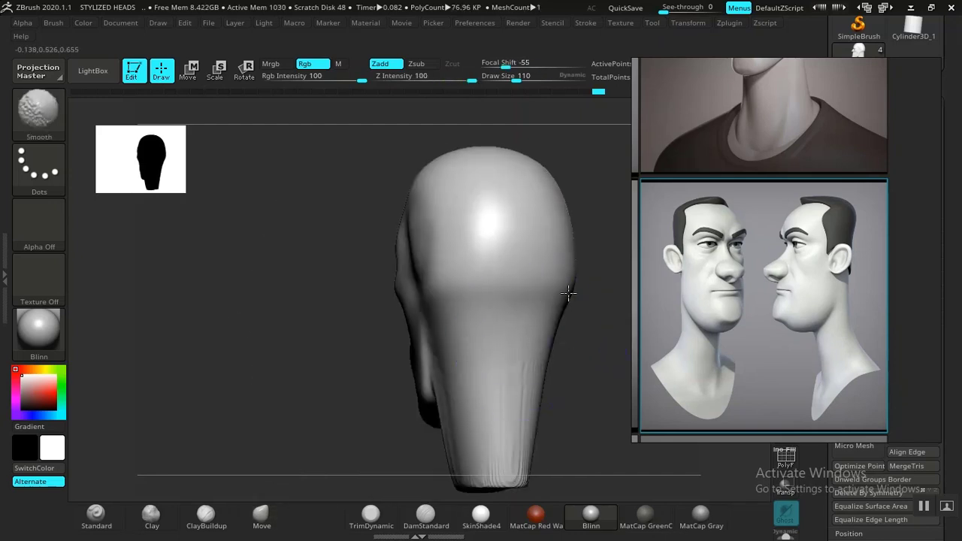
{"action": "left_click_drag", "start_coordinate": [487, 422], "coordinate": [511, 451], "text": "shift"}
{"action": "mouse_move", "coordinate": [575, 410]}
{"action": "left_mouse_down"}
{"action": "mouse_move", "coordinate": [601, 406]}
{"action": "mouse_move", "coordinate": [567, 403]}
{"action": "mouse_move", "coordinate": [553, 368]}
{"action": "mouse_move", "coordinate": [564, 363]}
{"action": "mouse_move", "coordinate": [579, 386]}
{"action": "mouse_move", "coordinate": [571, 347]}
{"action": "left_mouse_up"}
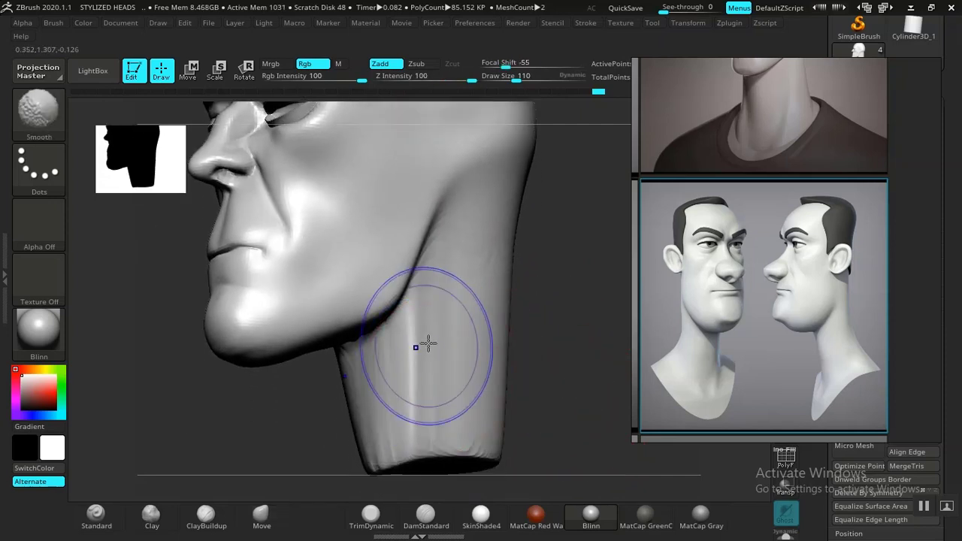
{"action": "mouse_move", "coordinate": [428, 343]}
{"action": "left_mouse_down", "text": "shift"}
{"action": "mouse_move", "coordinate": [413, 348]}
{"action": "mouse_move", "coordinate": [365, 420]}
{"action": "mouse_move", "coordinate": [360, 399]}
{"action": "left_mouse_up", "text": "shift"}
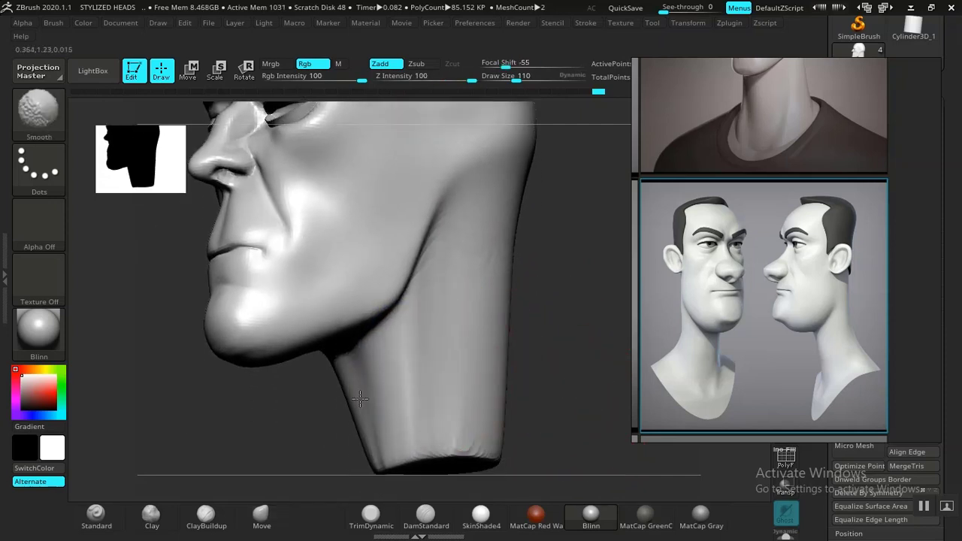
{"action": "left_click_drag", "start_coordinate": [420, 335], "coordinate": [404, 362], "text": "shift"}
{"action": "mouse_move", "coordinate": [438, 299]}
{"action": "left_mouse_down", "text": "shift"}
{"action": "mouse_move", "coordinate": [485, 275]}
{"action": "mouse_move", "coordinate": [470, 267]}
{"action": "left_mouse_up", "text": "shift"}
Carve a crease along the back of the jaw where it meets the neck with the DamStandard brush
{"action": "mouse_move", "coordinate": [580, 376]}
{"action": "left_mouse_down", "text": "alt"}
{"action": "mouse_move", "coordinate": [554, 390]}
{"action": "mouse_move", "coordinate": [581, 375]}
{"action": "mouse_move", "coordinate": [543, 423]}
{"action": "left_mouse_up", "text": "alt"}
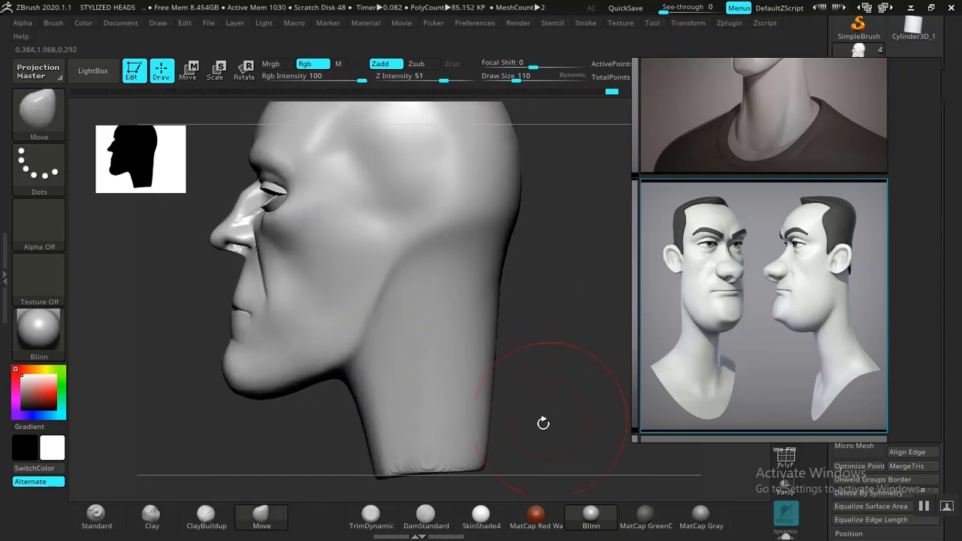
{"action": "left_click", "coordinate": [424, 515]}
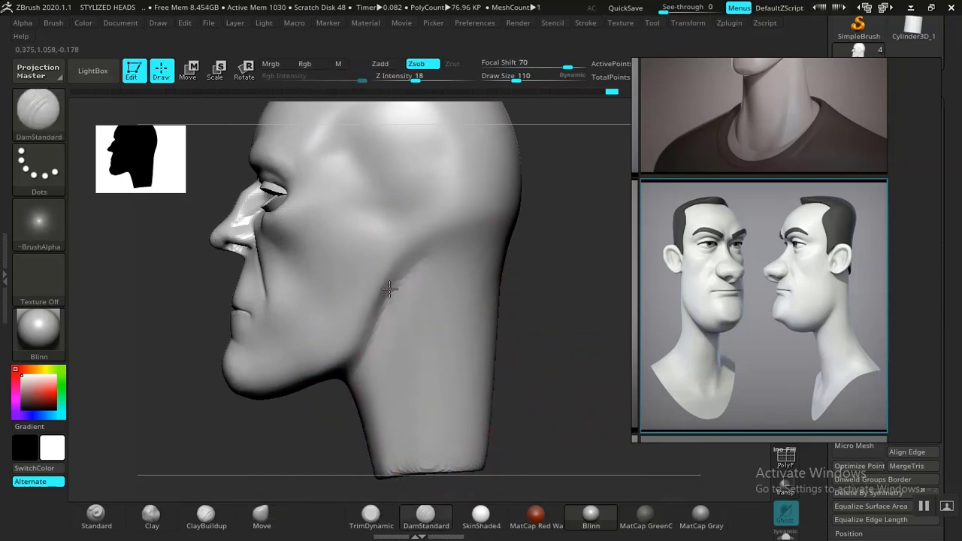
{"action": "left_click_drag", "start_coordinate": [568, 367], "coordinate": [526, 353], "text": "alt"}
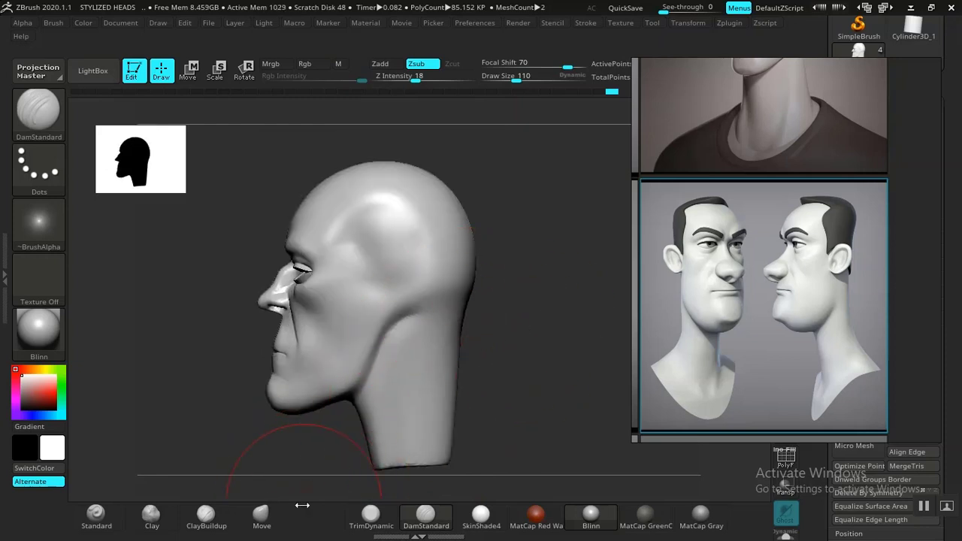
Push in the back and upper rear of the skull with the Move brush at draw size 218
{"action": "left_click", "coordinate": [260, 514]}
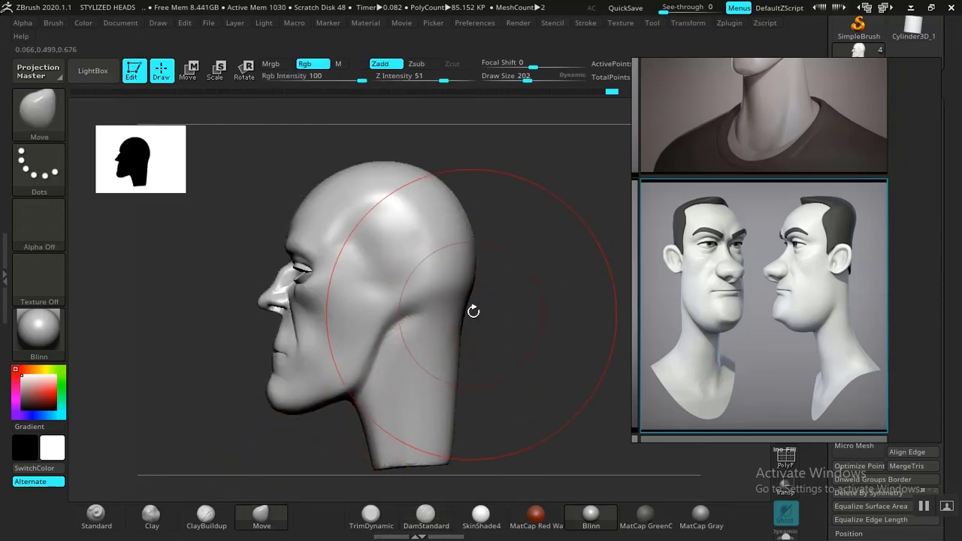
{"action": "key", "text": "]"}
{"action": "mouse_move", "coordinate": [544, 300]}
{"action": "left_mouse_down", "text": "alt"}
{"action": "mouse_move", "coordinate": [558, 307]}
{"action": "mouse_move", "coordinate": [548, 321]}
{"action": "mouse_move", "coordinate": [551, 312]}
{"action": "mouse_move", "coordinate": [537, 305]}
{"action": "mouse_move", "coordinate": [531, 319]}
{"action": "left_mouse_up", "text": "alt"}
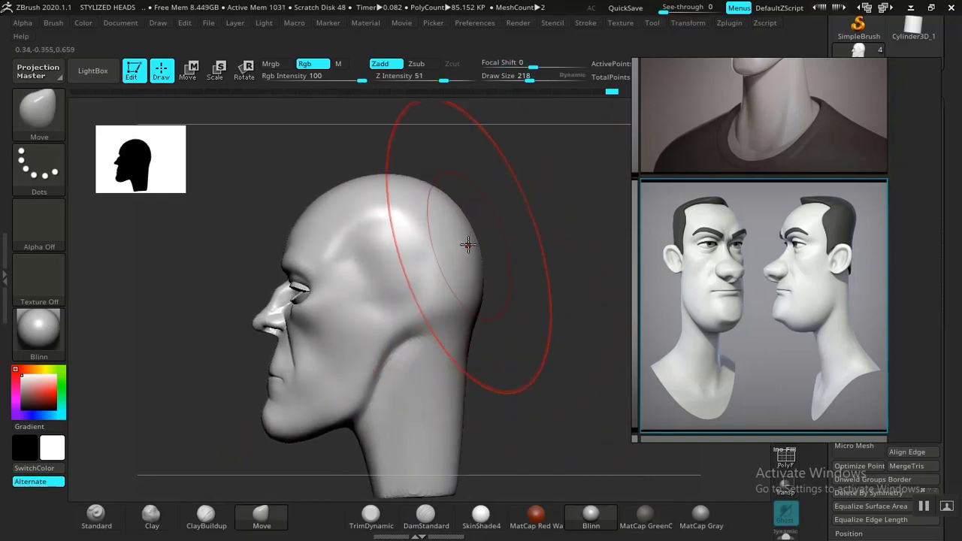
{"action": "left_click_drag", "start_coordinate": [472, 248], "coordinate": [452, 247]}
{"action": "left_click_drag", "start_coordinate": [431, 210], "coordinate": [425, 213]}
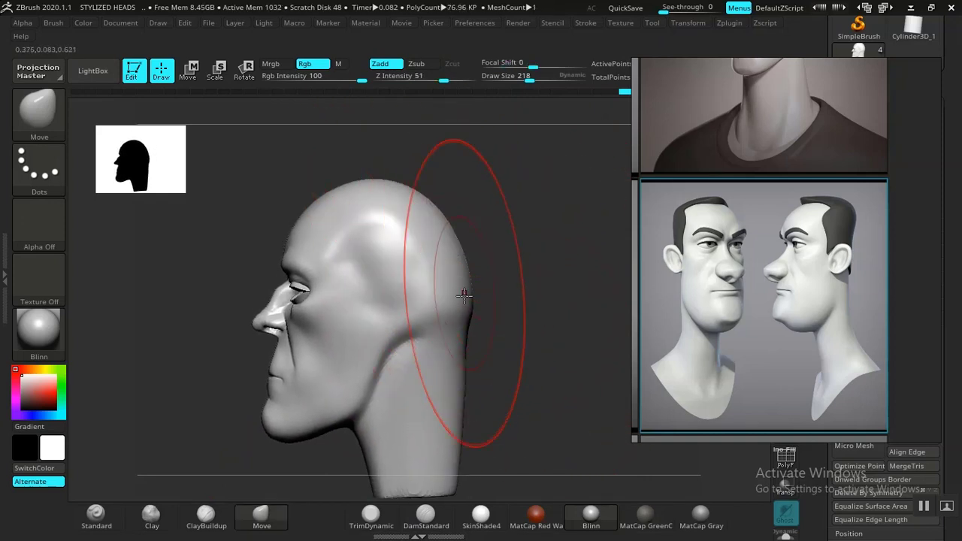
Reshape the neck in side view with the Move brush so it slants backward and the nape curves inward beneath the skull
{"action": "mouse_move", "coordinate": [468, 327]}
{"action": "left_mouse_down"}
{"action": "mouse_move", "coordinate": [496, 380]}
{"action": "mouse_move", "coordinate": [515, 382]}
{"action": "mouse_move", "coordinate": [489, 351]}
{"action": "mouse_move", "coordinate": [441, 343]}
{"action": "mouse_move", "coordinate": [451, 352]}
{"action": "mouse_move", "coordinate": [506, 343]}
{"action": "left_mouse_up"}
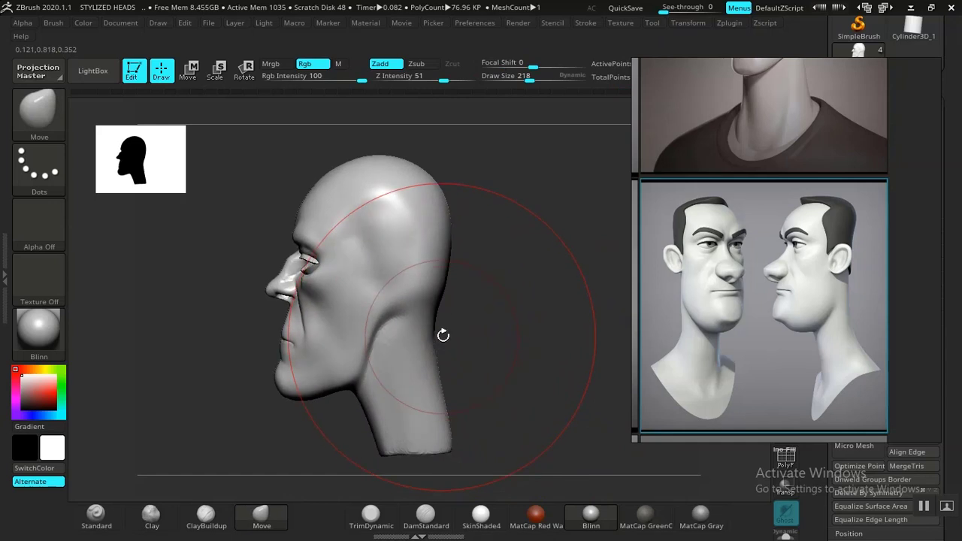
{"action": "left_click_drag", "start_coordinate": [449, 329], "coordinate": [502, 346], "text": "alt"}
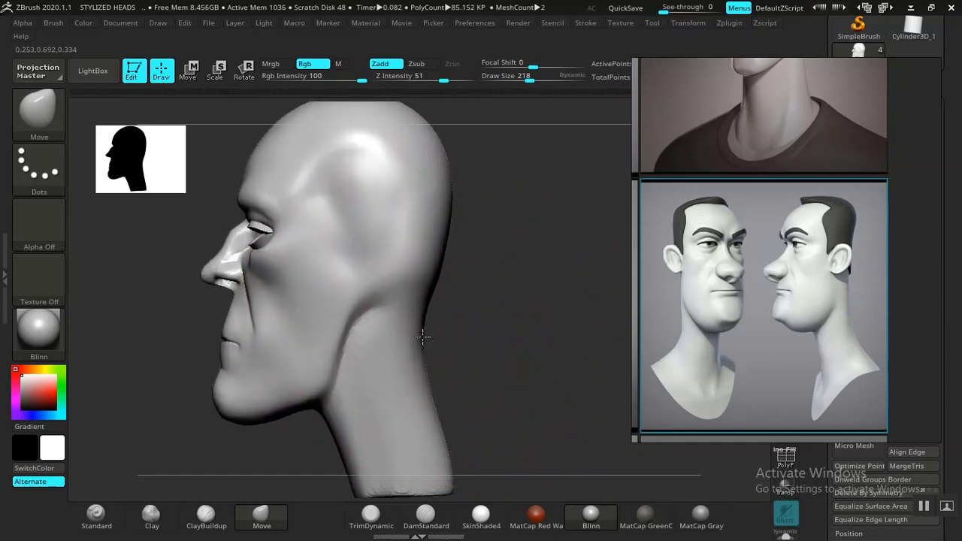
{"action": "left_click_drag", "start_coordinate": [465, 305], "coordinate": [496, 328], "text": "alt"}
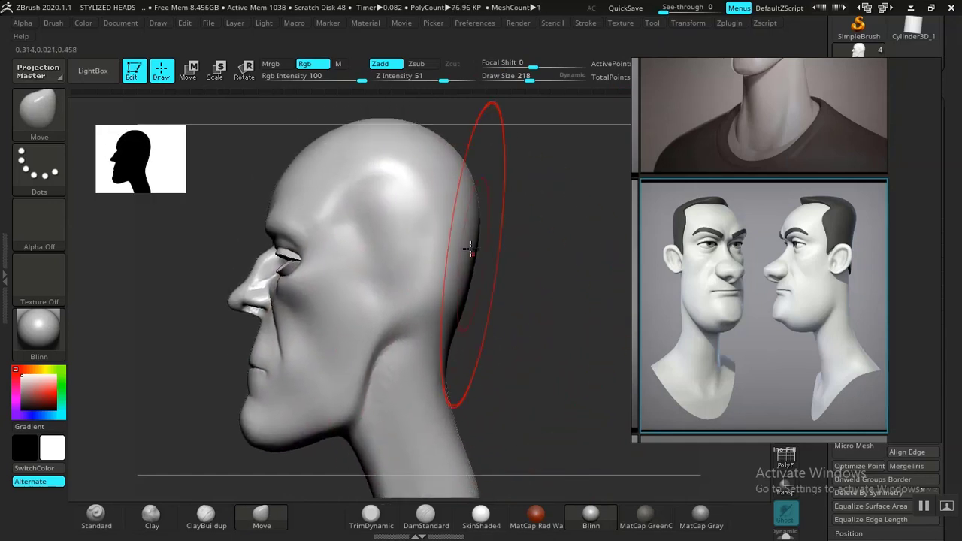
Refine the back contour of the skull and nape in side view with the Move brush at draw size 218
{"action": "left_click_drag", "start_coordinate": [465, 175], "coordinate": [470, 163]}
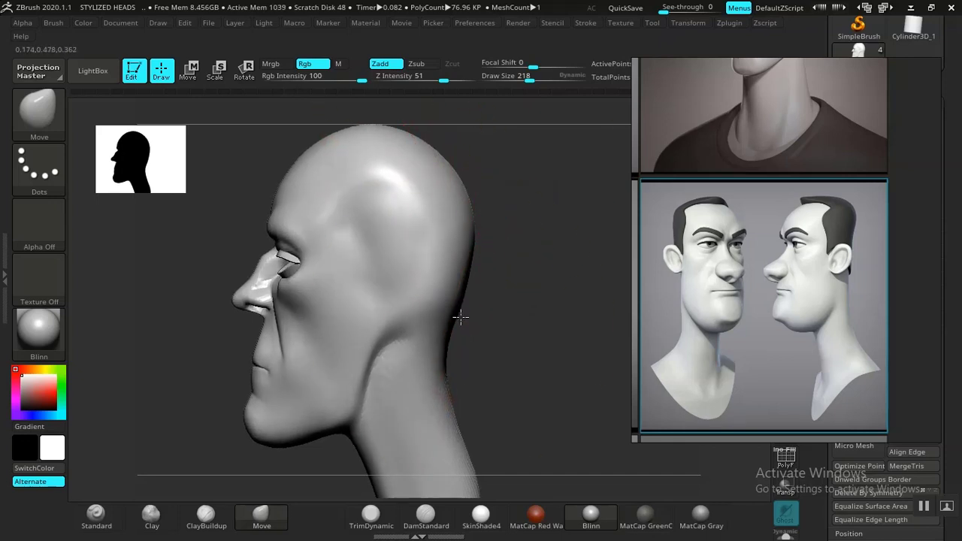
{"action": "left_click_drag", "start_coordinate": [461, 317], "coordinate": [456, 322]}
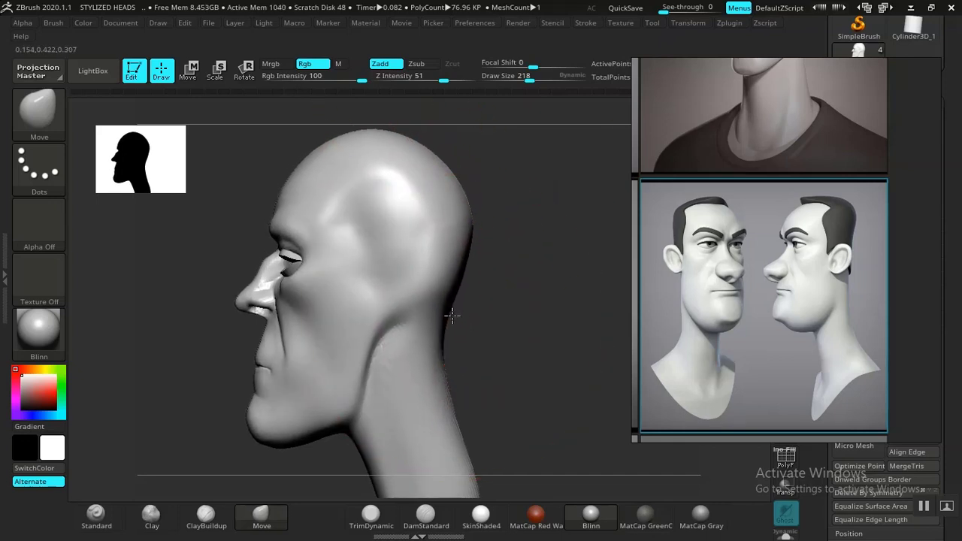
Narrow the sides of the lower skull in back view with the Move brush at draw size 190
{"action": "left_click_drag", "start_coordinate": [518, 316], "coordinate": [467, 359]}
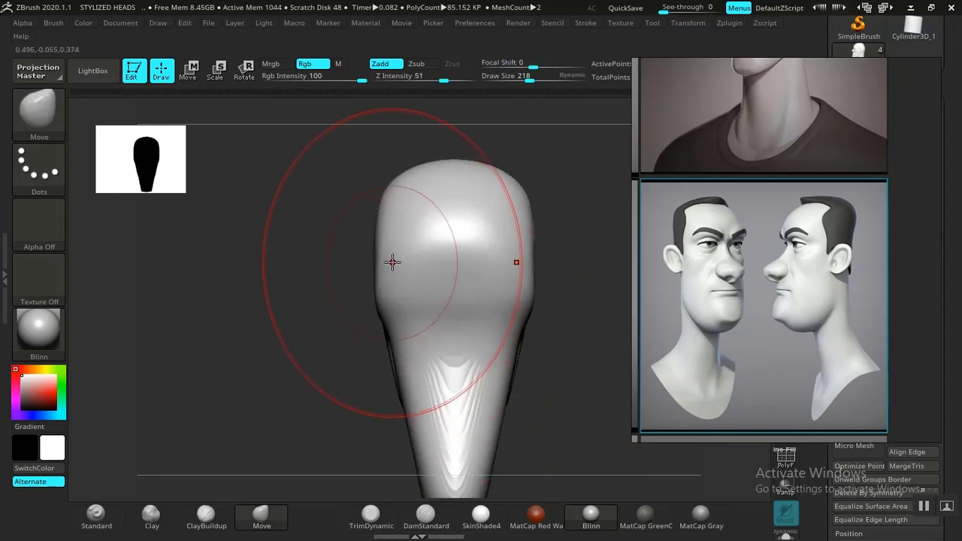
{"action": "key", "text": "bracketleft"}
{"action": "key", "text": "bracketleft"}
{"action": "key", "text": "bracketleft"}
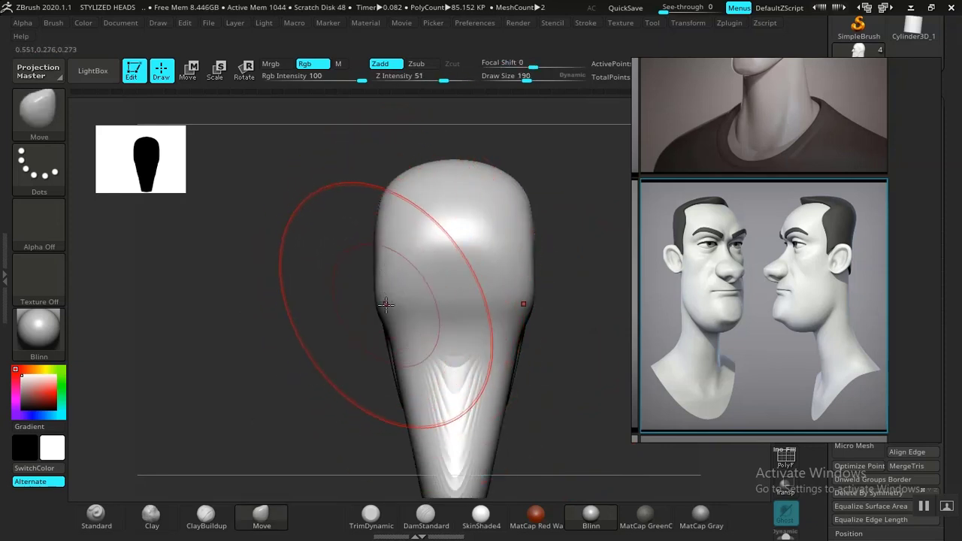
{"action": "left_click_drag", "start_coordinate": [384, 309], "coordinate": [405, 301]}
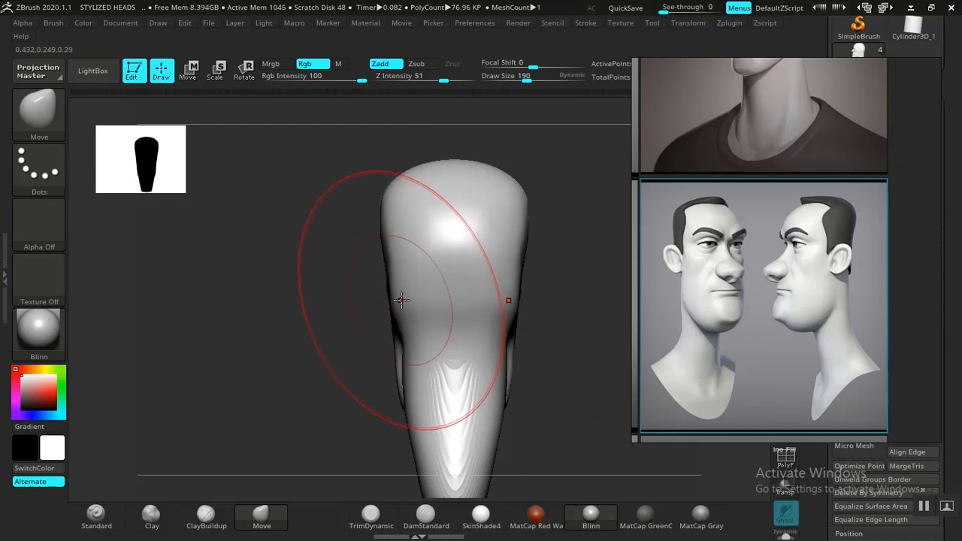
{"action": "key", "text": "ctrl+shift+z"}
{"action": "key", "text": "ctrl+shift+z"}
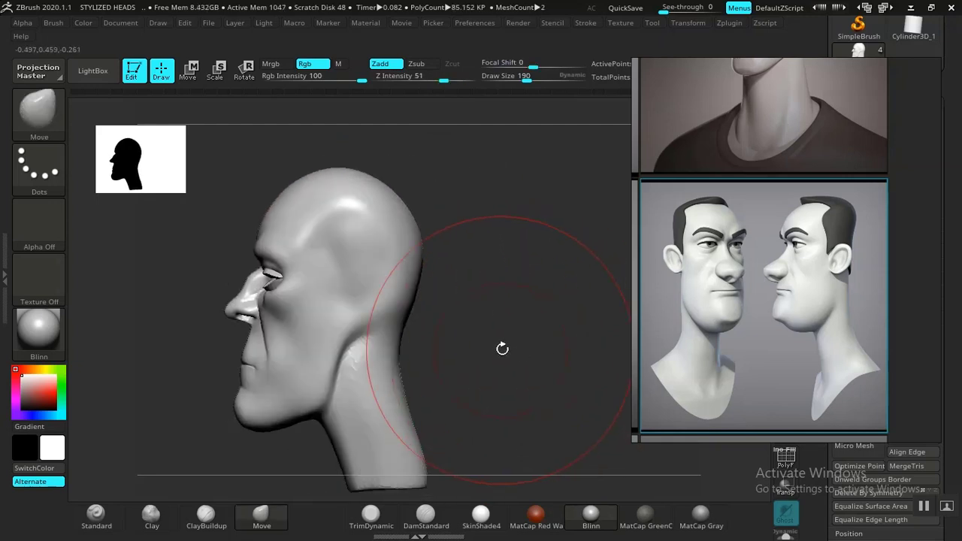
Reshape the rear side of the skull with the Move brush at draw size 130 and smooth its surface
{"action": "mouse_move", "coordinate": [502, 348]}
{"action": "left_mouse_down"}
{"action": "mouse_move", "coordinate": [556, 345]}
{"action": "mouse_move", "coordinate": [465, 358]}
{"action": "mouse_move", "coordinate": [573, 351]}
{"action": "mouse_move", "coordinate": [591, 401]}
{"action": "mouse_move", "coordinate": [275, 309]}
{"action": "mouse_move", "coordinate": [358, 286]}
{"action": "left_mouse_up"}
{"action": "key", "text": "ctrl"}
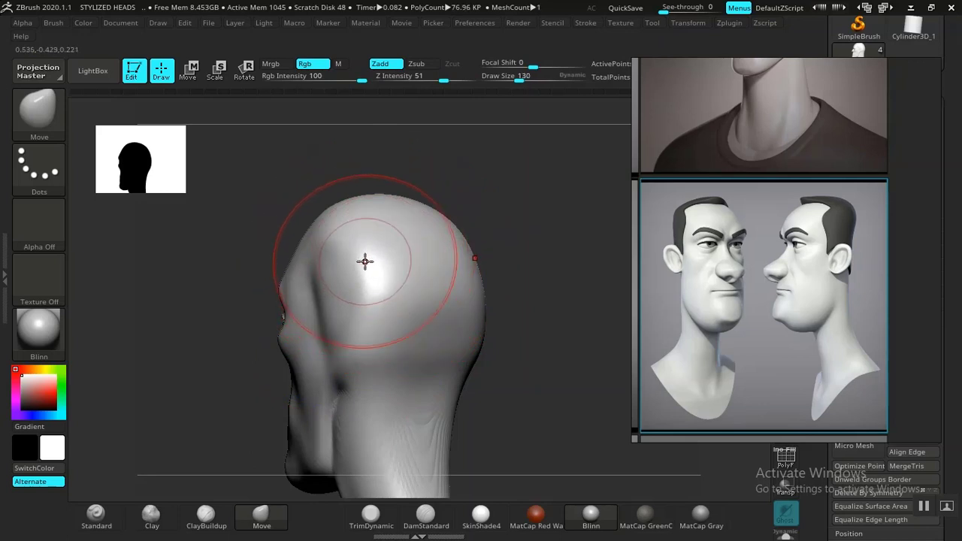
{"action": "key", "text": "shift"}
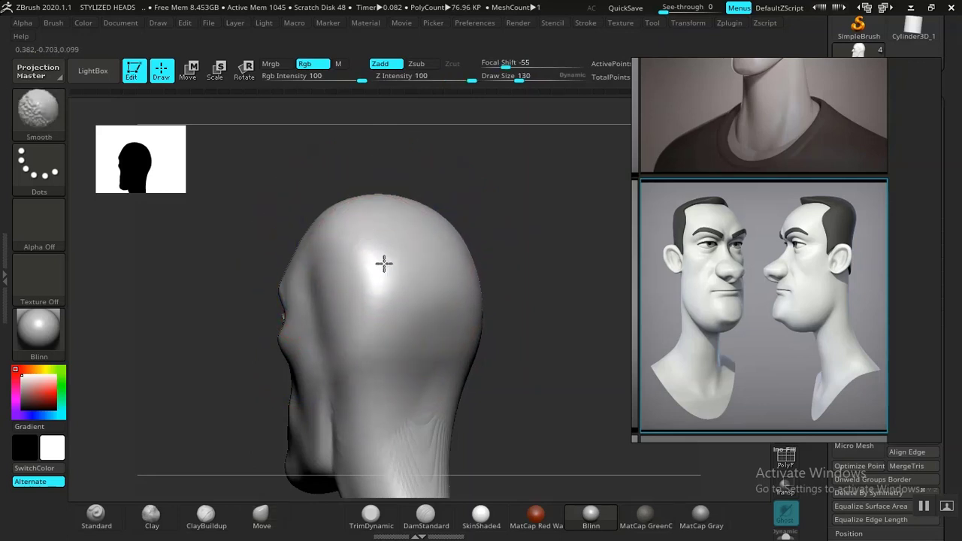
{"action": "mouse_move", "coordinate": [384, 264]}
{"action": "left_mouse_down", "text": "shift"}
{"action": "mouse_move", "coordinate": [357, 262]}
{"action": "mouse_move", "coordinate": [386, 298]}
{"action": "left_mouse_up", "text": "shift"}
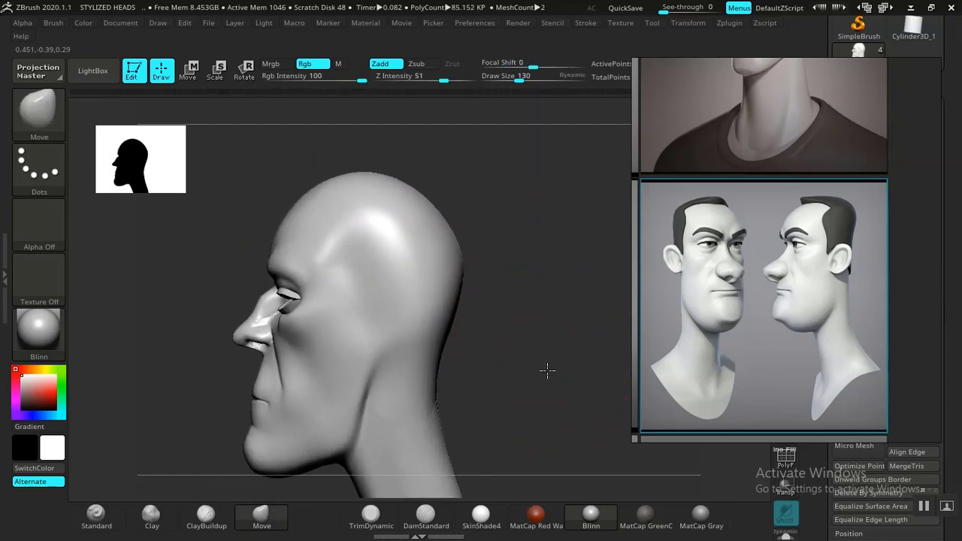
Smooth the top and back of the skull and refine its rear profile down to the nape with the Move brush
{"action": "mouse_move", "coordinate": [547, 369]}
{"action": "left_mouse_down"}
{"action": "mouse_move", "coordinate": [562, 305]}
{"action": "mouse_move", "coordinate": [538, 344]}
{"action": "mouse_move", "coordinate": [553, 345]}
{"action": "mouse_move", "coordinate": [492, 315]}
{"action": "mouse_move", "coordinate": [498, 331]}
{"action": "left_mouse_up"}
{"action": "key", "text": "shift"}
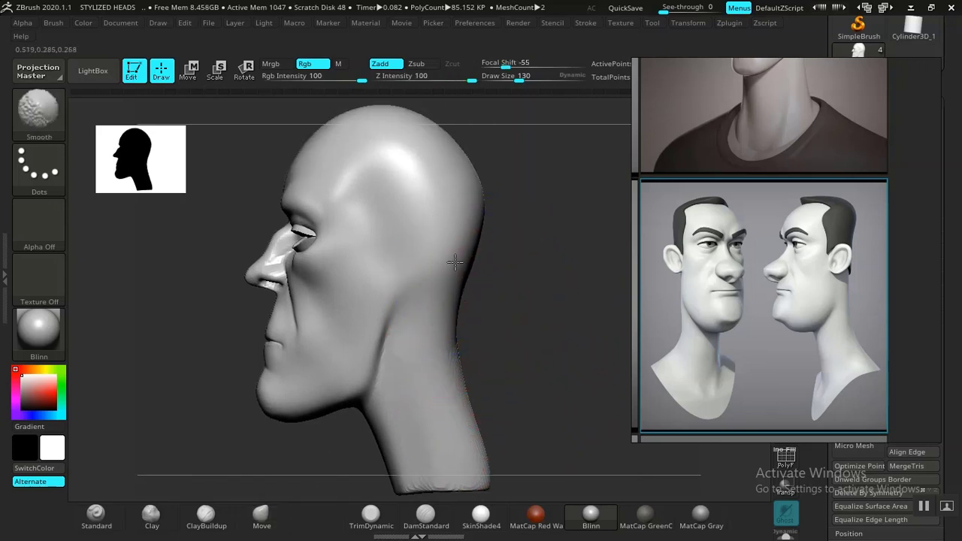
{"action": "left_click_drag", "start_coordinate": [398, 109], "coordinate": [445, 147], "text": "shift"}
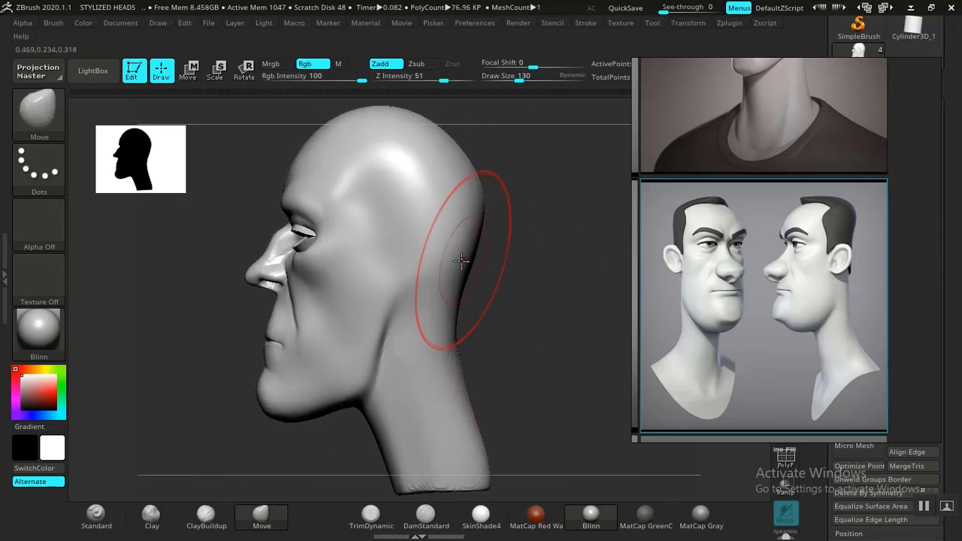
{"action": "left_click_drag", "start_coordinate": [460, 273], "coordinate": [455, 277]}
{"action": "mouse_move", "coordinate": [522, 374]}
{"action": "left_mouse_down", "text": "alt"}
{"action": "mouse_move", "coordinate": [518, 349]}
{"action": "mouse_move", "coordinate": [461, 369]}
{"action": "mouse_move", "coordinate": [500, 361]}
{"action": "mouse_move", "coordinate": [454, 331]}
{"action": "left_mouse_up", "text": "alt"}
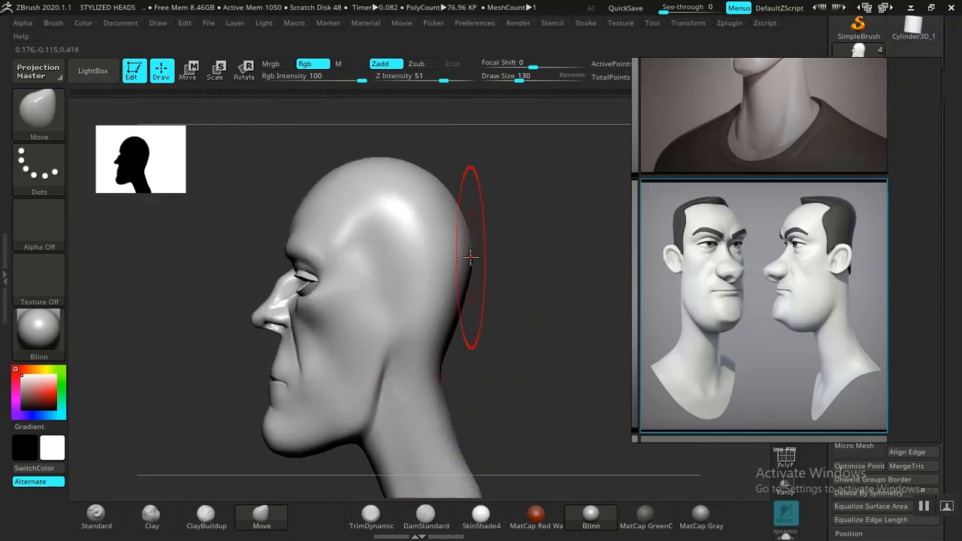
{"action": "left_click_drag", "start_coordinate": [468, 259], "coordinate": [276, 411]}
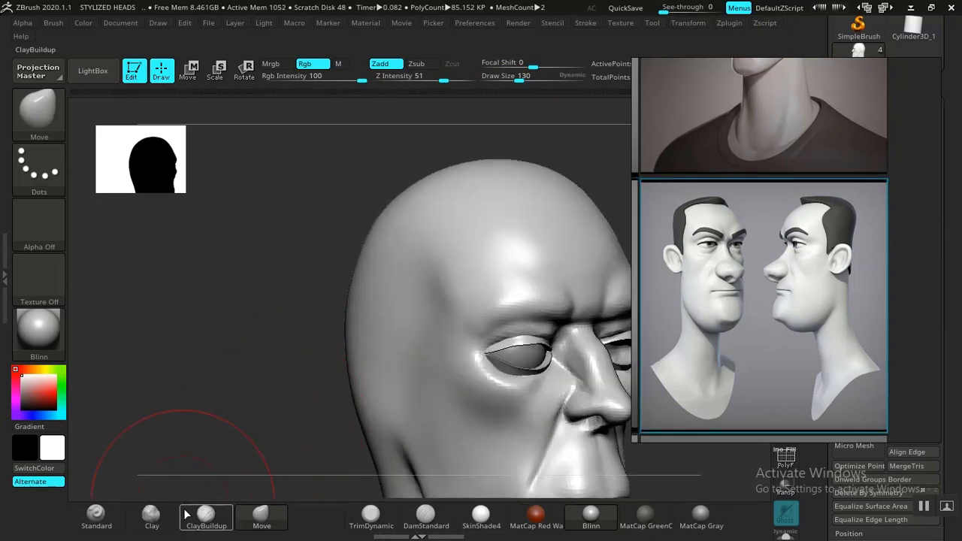
Build up the temple beside the eye with the Clay brush at draw size 130 and smooth it
{"action": "left_click", "coordinate": [153, 514]}
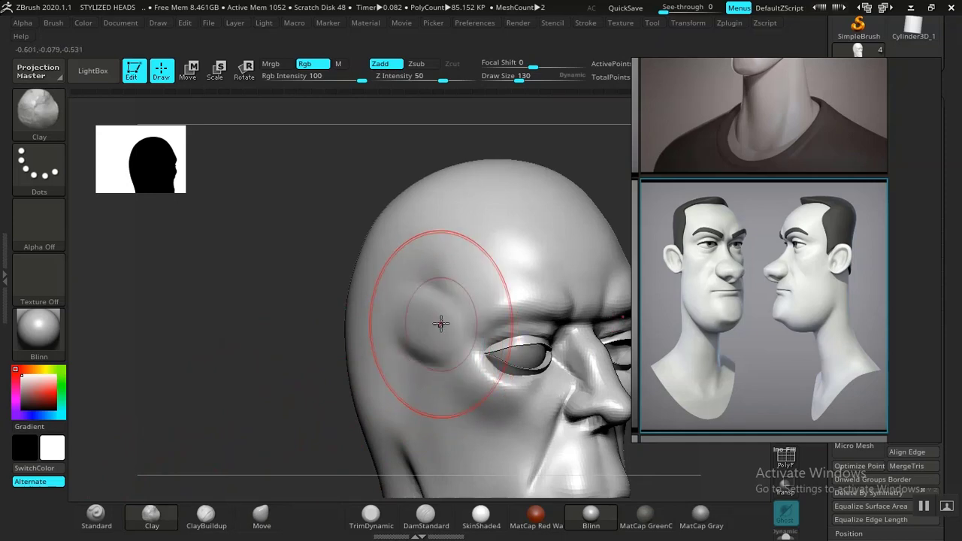
{"action": "mouse_move", "coordinate": [436, 331]}
{"action": "left_mouse_down"}
{"action": "mouse_move", "coordinate": [427, 278]}
{"action": "mouse_move", "coordinate": [416, 307]}
{"action": "mouse_move", "coordinate": [421, 335]}
{"action": "mouse_move", "coordinate": [420, 298]}
{"action": "left_mouse_up"}
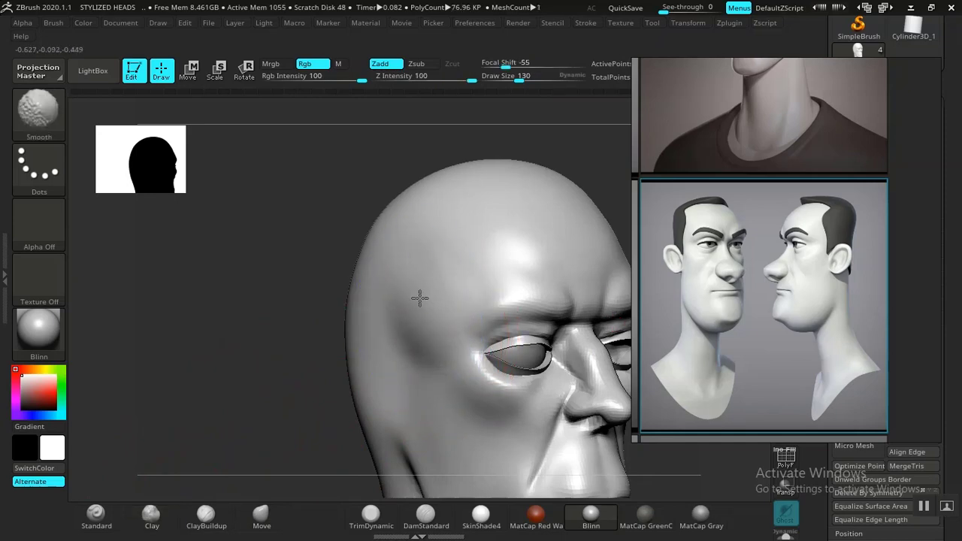
{"action": "mouse_move", "coordinate": [296, 351]}
{"action": "left_mouse_down"}
{"action": "mouse_move", "coordinate": [301, 339]}
{"action": "mouse_move", "coordinate": [315, 389]}
{"action": "mouse_move", "coordinate": [406, 421]}
{"action": "left_mouse_up"}
Carve the fold above the eye and a crease from its outer corner toward the temple with DamStandard at draw size 90
{"action": "left_click", "coordinate": [431, 517]}
{"action": "mouse_move", "coordinate": [313, 398]}
{"action": "left_mouse_down", "text": "alt"}
{"action": "mouse_move", "coordinate": [318, 384]}
{"action": "mouse_move", "coordinate": [364, 421]}
{"action": "left_mouse_up", "text": "alt"}
{"action": "key", "text": "bracketleft"}
{"action": "key", "text": "bracketleft"}
{"action": "key", "text": "bracketleft"}
{"action": "key", "text": "bracketleft"}
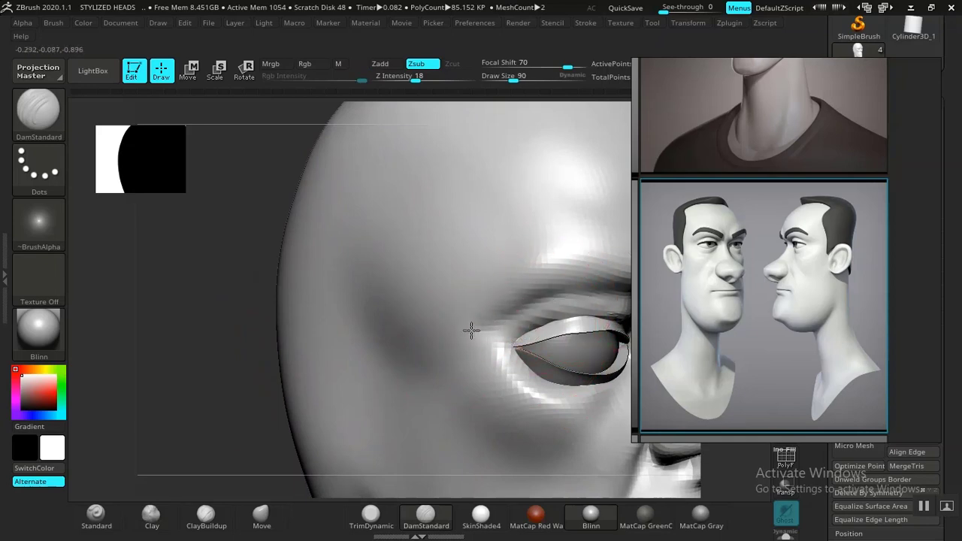
{"action": "left_click_drag", "start_coordinate": [471, 331], "coordinate": [460, 327]}
{"action": "left_click_drag", "start_coordinate": [554, 299], "coordinate": [604, 297]}
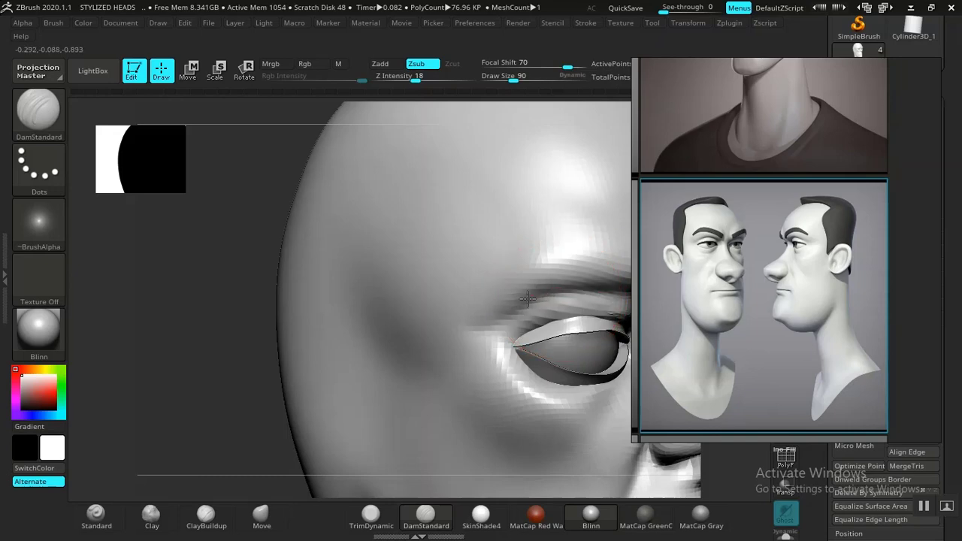
{"action": "left_click_drag", "start_coordinate": [486, 337], "coordinate": [397, 306]}
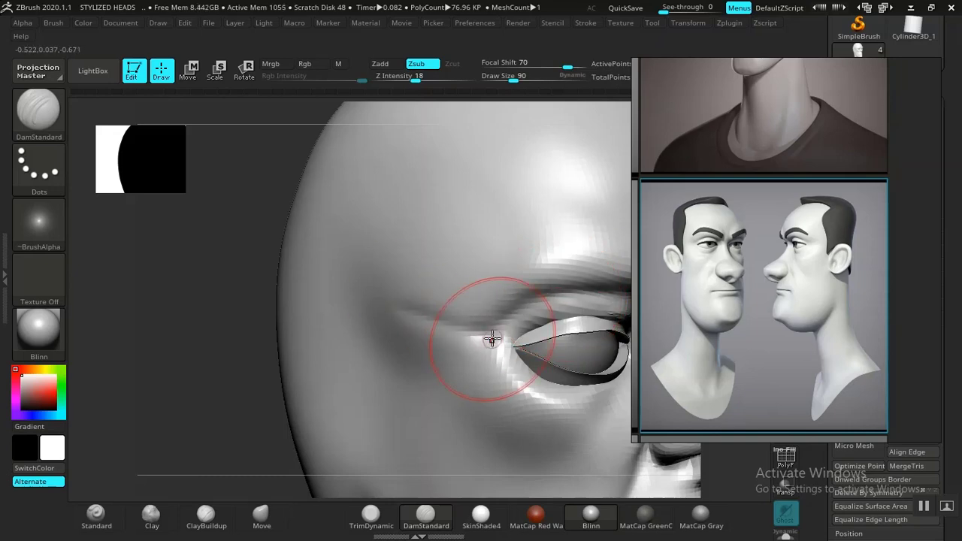
Undo the last stroke on the eye-corner crease and smooth the crease's outer end into the temple
{"action": "left_click_drag", "start_coordinate": [490, 337], "coordinate": [430, 305]}
{"action": "key", "text": "ctrl"}
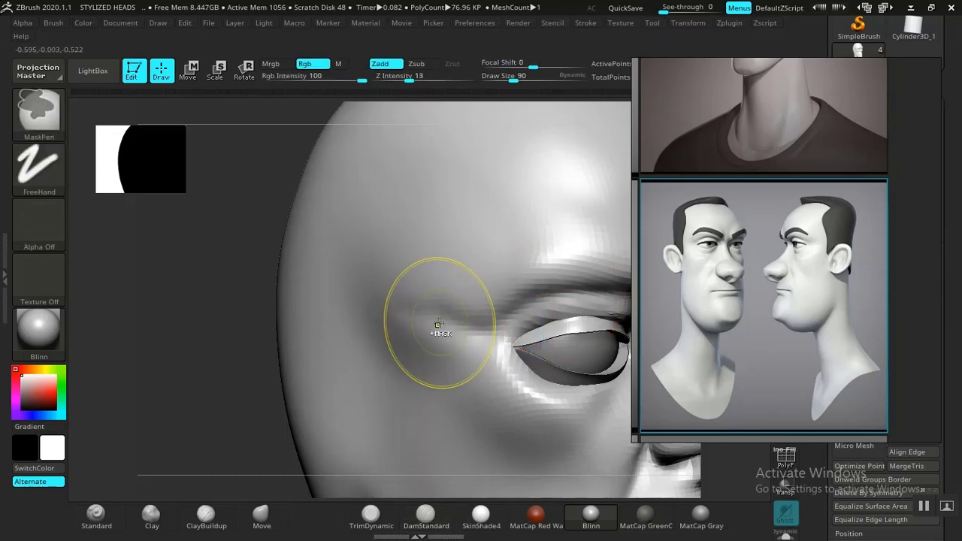
{"action": "key", "text": "ctrl+z"}
{"action": "key", "text": "shift"}
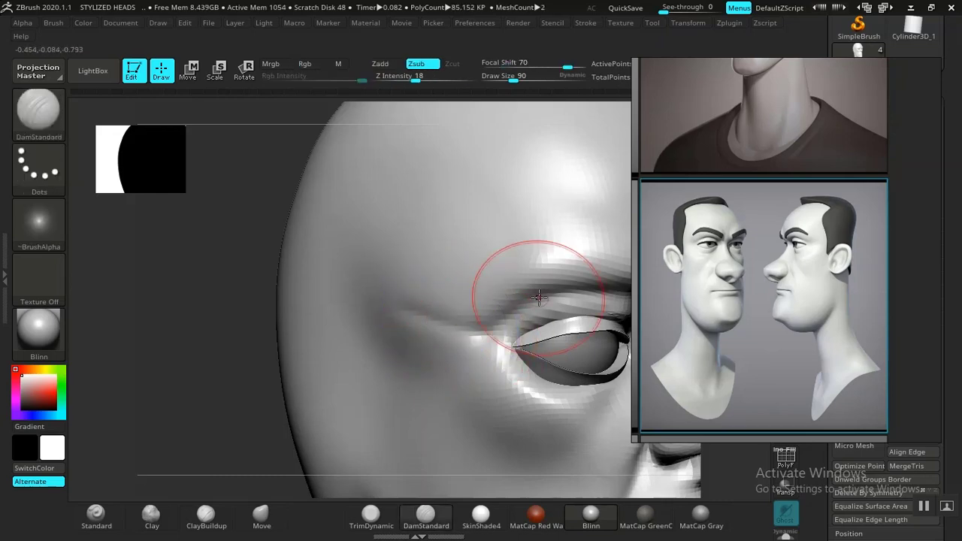
{"action": "key", "text": "shift"}
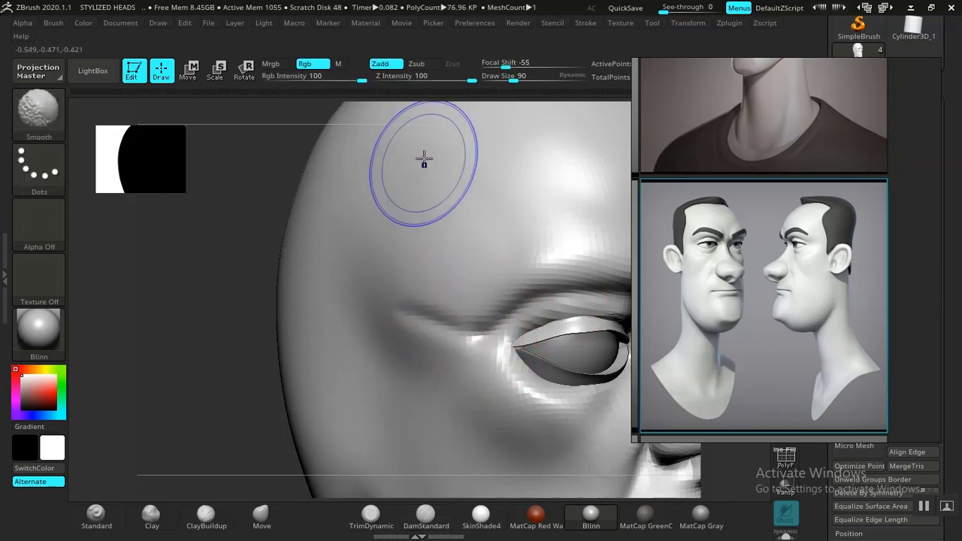
{"action": "left_click_drag", "start_coordinate": [409, 296], "coordinate": [413, 316], "text": "shift"}
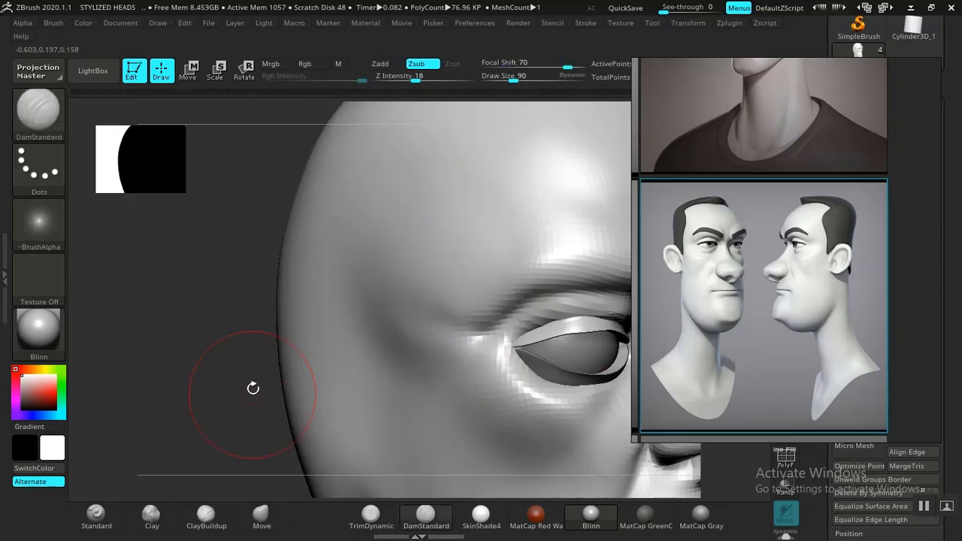
Build up the cheekbone below the outer eye corner with the Clay brush and smooth it toward the side of the face
{"action": "mouse_move", "coordinate": [237, 380]}
{"action": "left_mouse_down", "text": "alt"}
{"action": "mouse_move", "coordinate": [156, 266]}
{"action": "mouse_move", "coordinate": [236, 361]}
{"action": "mouse_move", "coordinate": [240, 349]}
{"action": "mouse_move", "coordinate": [256, 390]}
{"action": "mouse_move", "coordinate": [266, 384]}
{"action": "mouse_move", "coordinate": [330, 462]}
{"action": "left_mouse_up", "text": "alt"}
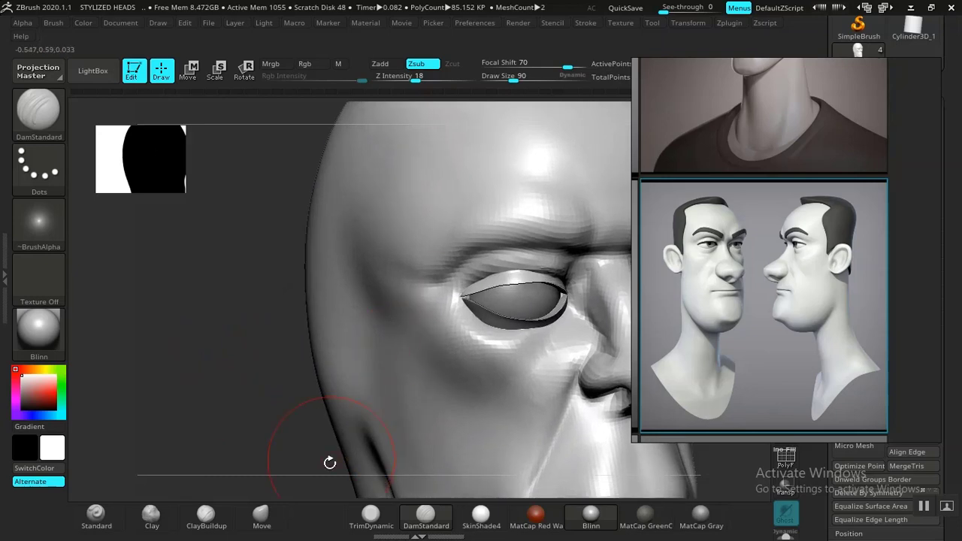
{"action": "left_click", "coordinate": [156, 513]}
{"action": "left_click_drag", "start_coordinate": [428, 329], "coordinate": [459, 348]}
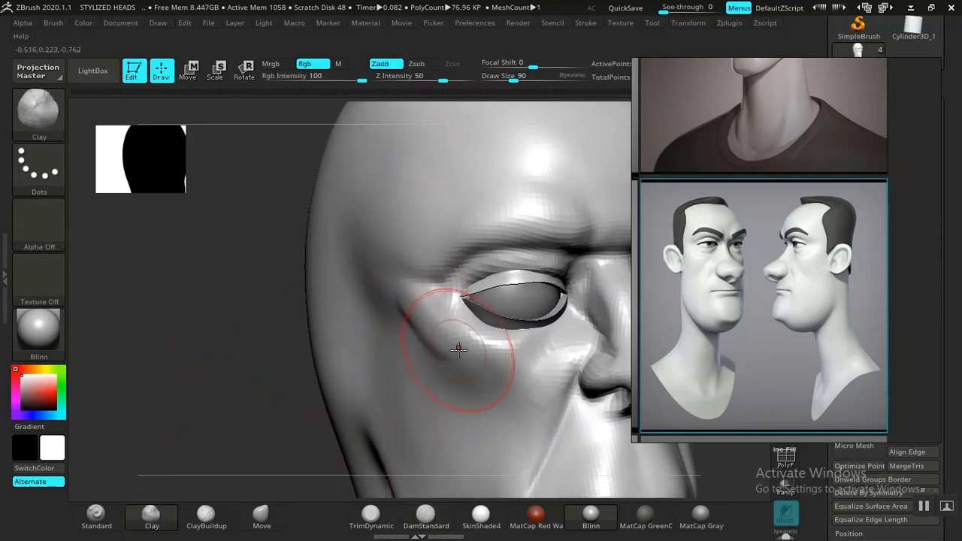
{"action": "mouse_move", "coordinate": [412, 296]}
{"action": "left_mouse_down"}
{"action": "mouse_move", "coordinate": [459, 343]}
{"action": "mouse_move", "coordinate": [423, 346]}
{"action": "left_mouse_up"}
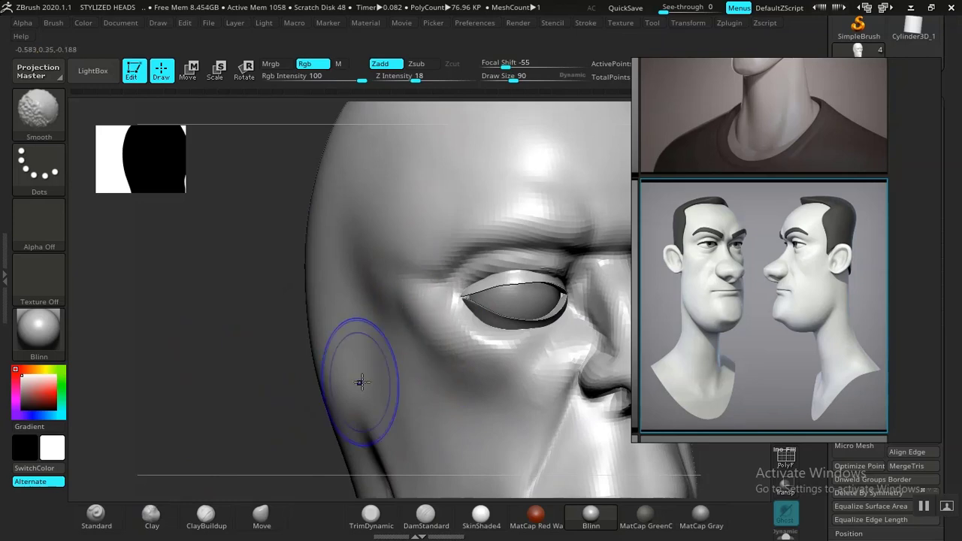
{"action": "left_click_drag", "start_coordinate": [362, 382], "coordinate": [369, 334], "text": "shift"}
Show the front of the whole head and enlarge the 1/3 character reference for comparison
{"action": "mouse_move", "coordinate": [268, 386]}
{"action": "left_mouse_down", "text": "alt"}
{"action": "mouse_move", "coordinate": [253, 353]}
{"action": "mouse_move", "coordinate": [330, 372]}
{"action": "mouse_move", "coordinate": [503, 347]}
{"action": "left_mouse_up", "text": "alt"}
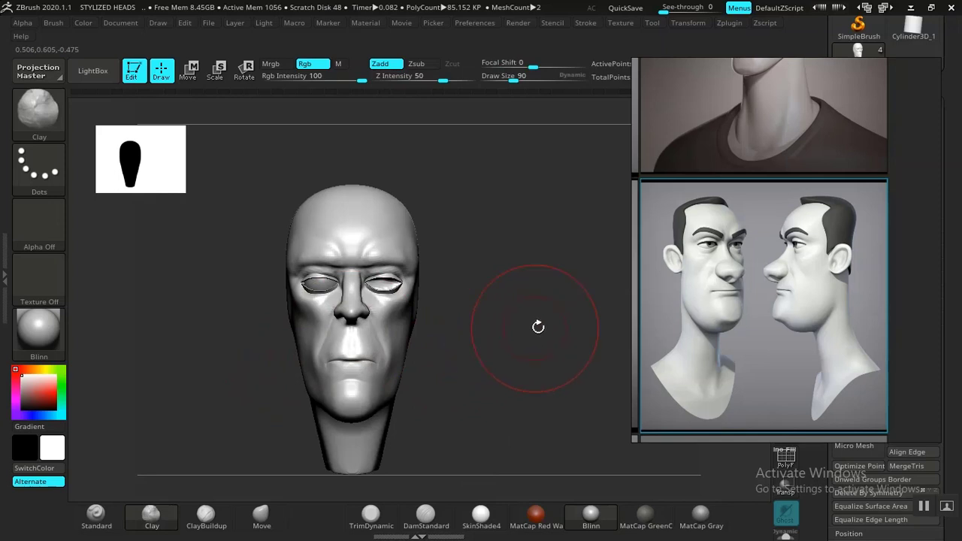
{"action": "scroll", "coordinate": [754, 305], "scroll_direction": "up", "scroll_amount": 10}
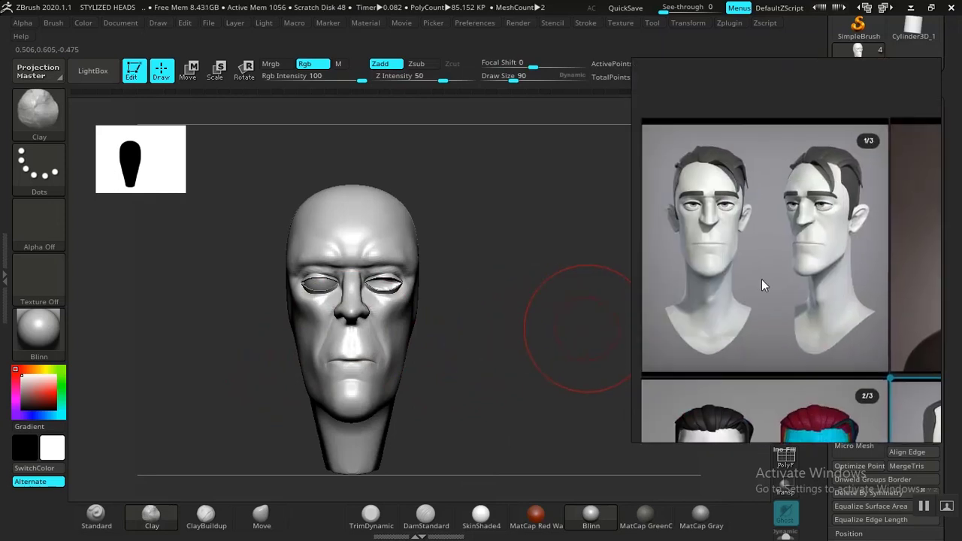
{"action": "double_click", "coordinate": [785, 273]}
Raise the underside of the jaw and adjust the jaw-neck crease in side view with the Move brush at draw size 134
{"action": "mouse_move", "coordinate": [502, 356]}
{"action": "left_mouse_down"}
{"action": "mouse_move", "coordinate": [511, 350]}
{"action": "mouse_move", "coordinate": [524, 388]}
{"action": "mouse_move", "coordinate": [523, 375]}
{"action": "mouse_move", "coordinate": [521, 388]}
{"action": "mouse_move", "coordinate": [539, 369]}
{"action": "mouse_move", "coordinate": [512, 361]}
{"action": "mouse_move", "coordinate": [528, 378]}
{"action": "mouse_move", "coordinate": [541, 369]}
{"action": "mouse_move", "coordinate": [499, 373]}
{"action": "mouse_move", "coordinate": [571, 369]}
{"action": "mouse_move", "coordinate": [543, 369]}
{"action": "mouse_move", "coordinate": [526, 344]}
{"action": "mouse_move", "coordinate": [509, 359]}
{"action": "mouse_move", "coordinate": [560, 352]}
{"action": "left_mouse_up"}
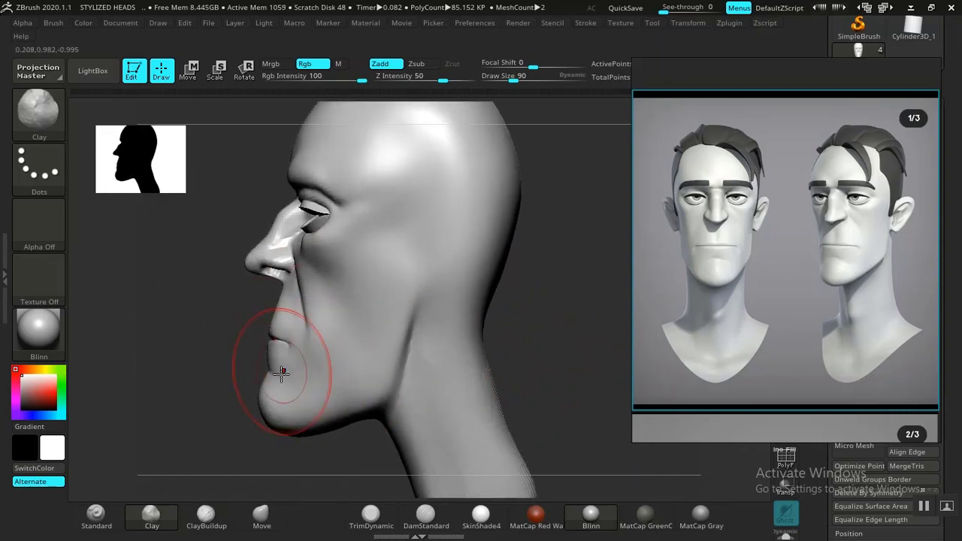
{"action": "left_click_drag", "start_coordinate": [195, 389], "coordinate": [238, 353]}
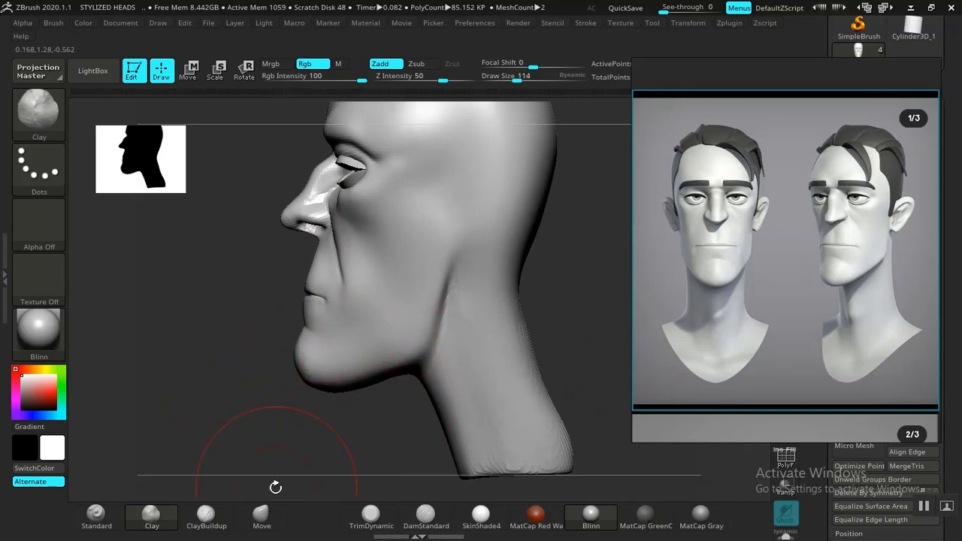
{"action": "left_click", "coordinate": [261, 511]}
{"action": "key", "text": "]"}
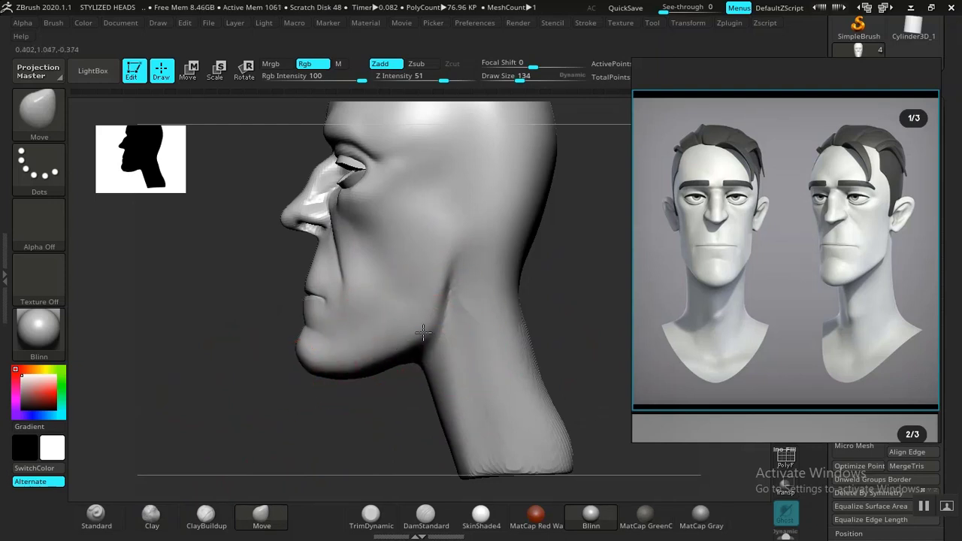
{"action": "left_click_drag", "start_coordinate": [449, 292], "coordinate": [463, 267]}
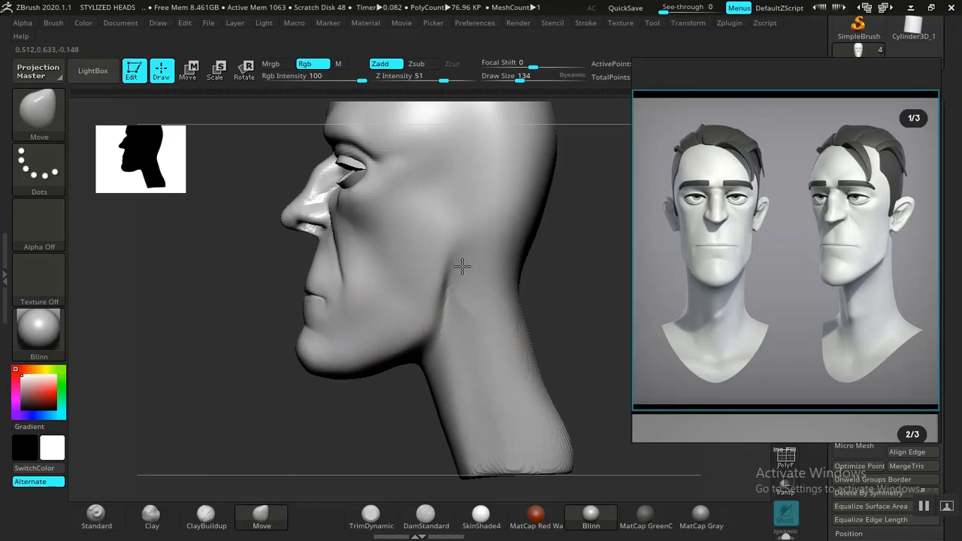
Apply the MatCap Gray material to the head and inspect the face and overall head shape from the front
{"action": "left_click_drag", "start_coordinate": [554, 313], "coordinate": [599, 316]}
{"action": "left_click_drag", "start_coordinate": [538, 334], "coordinate": [514, 320], "text": "alt"}
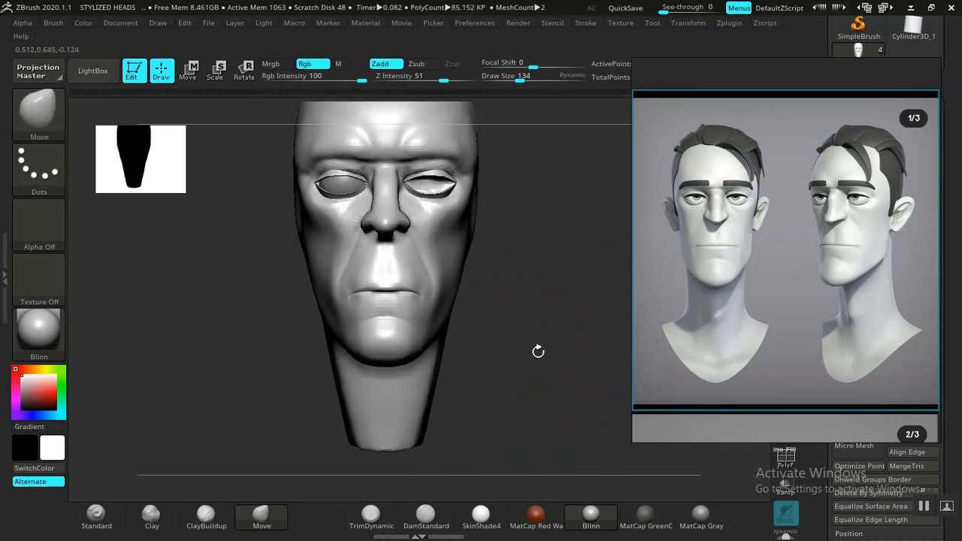
{"action": "mouse_move", "coordinate": [538, 351]}
{"action": "left_mouse_down"}
{"action": "mouse_move", "coordinate": [524, 338]}
{"action": "mouse_move", "coordinate": [588, 341]}
{"action": "mouse_move", "coordinate": [533, 341]}
{"action": "mouse_move", "coordinate": [584, 354]}
{"action": "mouse_move", "coordinate": [585, 377]}
{"action": "mouse_move", "coordinate": [549, 383]}
{"action": "mouse_move", "coordinate": [552, 398]}
{"action": "mouse_move", "coordinate": [489, 328]}
{"action": "mouse_move", "coordinate": [526, 315]}
{"action": "mouse_move", "coordinate": [522, 296]}
{"action": "mouse_move", "coordinate": [540, 356]}
{"action": "mouse_move", "coordinate": [526, 354]}
{"action": "left_mouse_up"}
{"action": "left_click", "coordinate": [691, 518]}
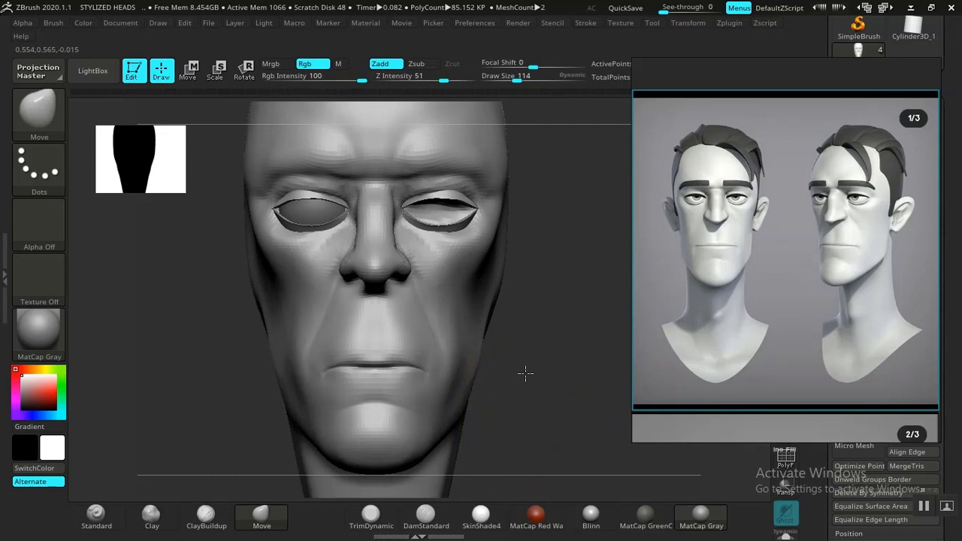
{"action": "mouse_move", "coordinate": [524, 374]}
{"action": "left_mouse_down", "text": "alt"}
{"action": "mouse_move", "coordinate": [531, 361]}
{"action": "mouse_move", "coordinate": [553, 429]}
{"action": "mouse_move", "coordinate": [548, 449]}
{"action": "left_mouse_up", "text": "alt"}
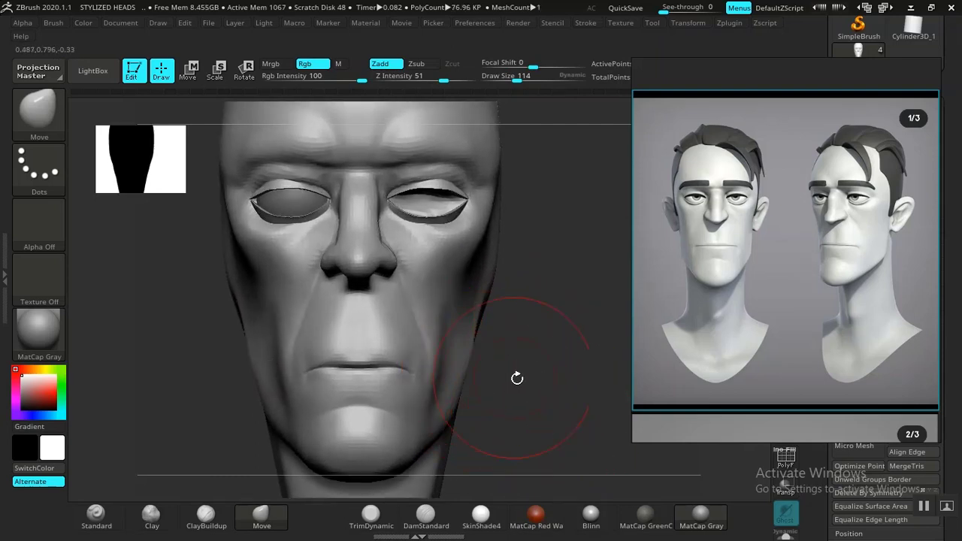
{"action": "left_click_drag", "start_coordinate": [542, 410], "coordinate": [490, 293], "text": "alt"}
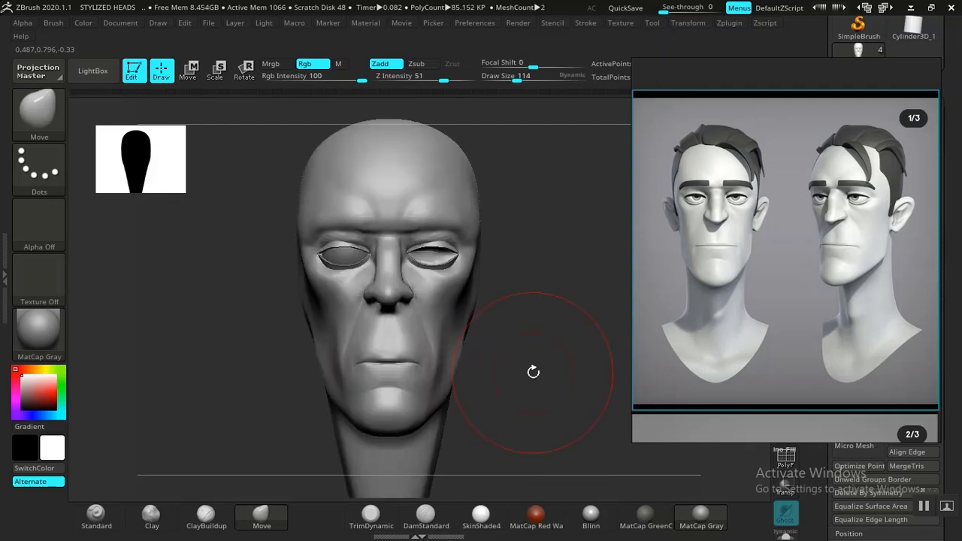
Fill out the side of the cheekbone with short Clay brush strokes and smooth them in three-quarter view
{"action": "key", "text": "ctrl"}
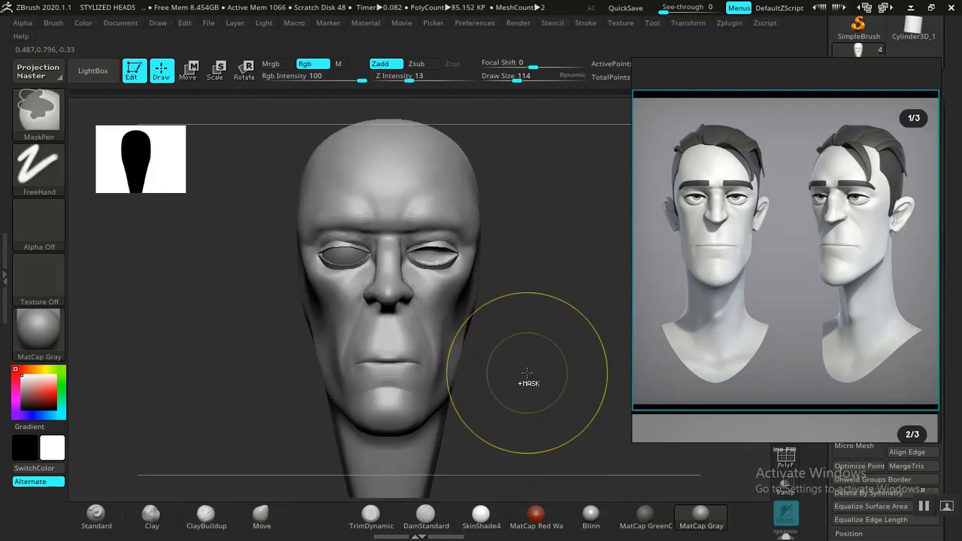
{"action": "mouse_move", "coordinate": [528, 366]}
{"action": "left_mouse_down", "text": "alt"}
{"action": "mouse_move", "coordinate": [539, 401]}
{"action": "mouse_move", "coordinate": [532, 393]}
{"action": "mouse_move", "coordinate": [545, 388]}
{"action": "mouse_move", "coordinate": [524, 391]}
{"action": "mouse_move", "coordinate": [552, 410]}
{"action": "mouse_move", "coordinate": [463, 303]}
{"action": "left_mouse_up", "text": "alt"}
{"action": "key", "text": "shift"}
{"action": "left_click", "coordinate": [151, 514]}
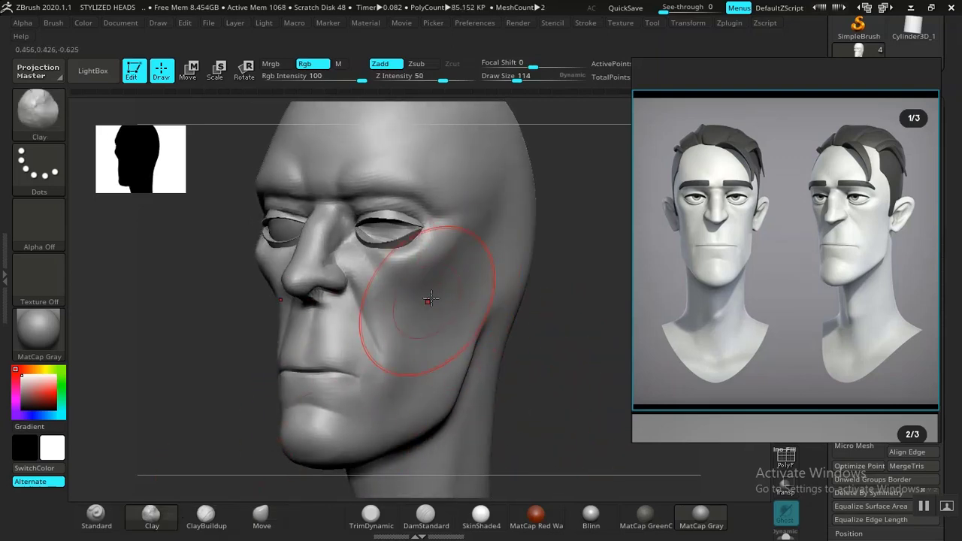
{"action": "left_click_drag", "start_coordinate": [451, 261], "coordinate": [447, 271]}
{"action": "mouse_move", "coordinate": [442, 290]}
{"action": "left_mouse_down", "text": "shift"}
{"action": "mouse_move", "coordinate": [462, 253]}
{"action": "mouse_move", "coordinate": [491, 233]}
{"action": "mouse_move", "coordinate": [465, 255]}
{"action": "left_mouse_up", "text": "shift"}
{"action": "mouse_move", "coordinate": [555, 329]}
{"action": "left_mouse_down"}
{"action": "mouse_move", "coordinate": [568, 333]}
{"action": "mouse_move", "coordinate": [556, 338]}
{"action": "mouse_move", "coordinate": [548, 381]}
{"action": "mouse_move", "coordinate": [591, 350]}
{"action": "mouse_move", "coordinate": [461, 279]}
{"action": "mouse_move", "coordinate": [511, 381]}
{"action": "mouse_move", "coordinate": [460, 339]}
{"action": "left_mouse_up"}
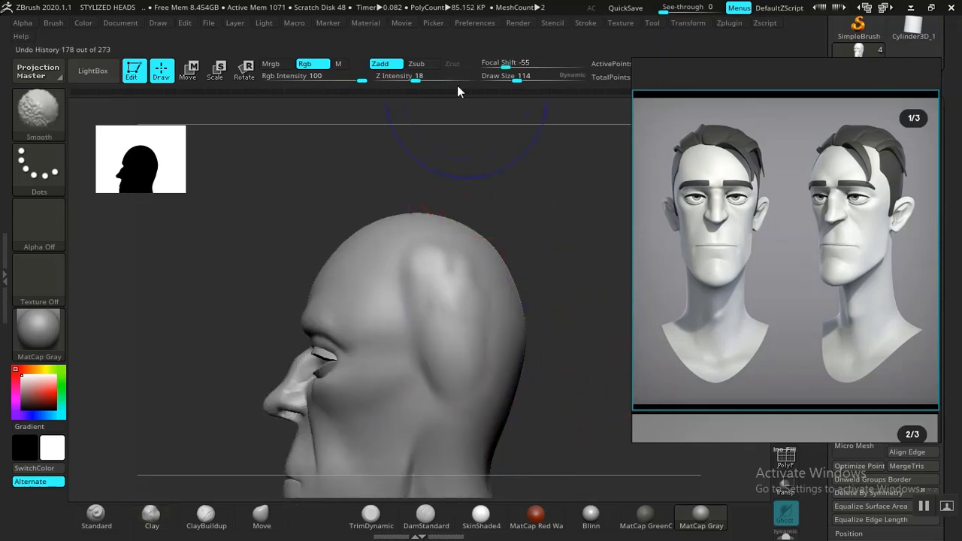
Set the Smooth brush's Z intensity to 100 and smooth the uneven build-up on the side of the skull
{"action": "left_click_drag", "start_coordinate": [416, 80], "coordinate": [478, 79]}
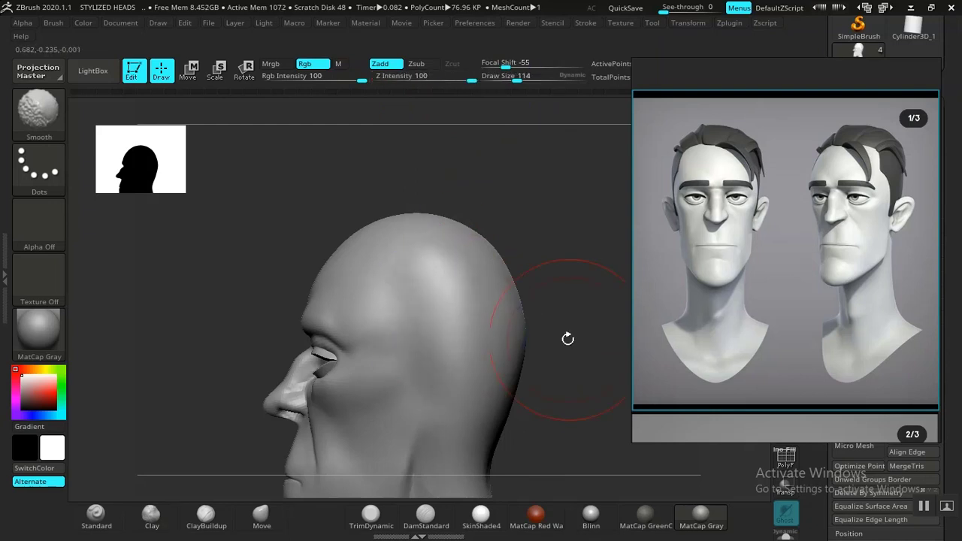
{"action": "mouse_move", "coordinate": [567, 339]}
{"action": "left_mouse_down"}
{"action": "mouse_move", "coordinate": [594, 337]}
{"action": "mouse_move", "coordinate": [562, 398]}
{"action": "mouse_move", "coordinate": [532, 362]}
{"action": "mouse_move", "coordinate": [559, 364]}
{"action": "mouse_move", "coordinate": [481, 363]}
{"action": "mouse_move", "coordinate": [539, 359]}
{"action": "mouse_move", "coordinate": [519, 391]}
{"action": "mouse_move", "coordinate": [566, 354]}
{"action": "mouse_move", "coordinate": [573, 393]}
{"action": "mouse_move", "coordinate": [681, 194]}
{"action": "left_mouse_up"}
{"action": "left_click_drag", "start_coordinate": [596, 365], "coordinate": [589, 411], "text": "alt"}
{"action": "mouse_move", "coordinate": [231, 380]}
{"action": "left_mouse_down"}
{"action": "mouse_move", "coordinate": [258, 376]}
{"action": "mouse_move", "coordinate": [272, 399]}
{"action": "mouse_move", "coordinate": [206, 408]}
{"action": "mouse_move", "coordinate": [160, 381]}
{"action": "mouse_move", "coordinate": [236, 408]}
{"action": "mouse_move", "coordinate": [195, 377]}
{"action": "left_mouse_up"}
{"action": "mouse_move", "coordinate": [558, 422]}
{"action": "left_mouse_down", "text": "alt"}
{"action": "mouse_move", "coordinate": [561, 386]}
{"action": "mouse_move", "coordinate": [571, 429]}
{"action": "mouse_move", "coordinate": [568, 333]}
{"action": "mouse_move", "coordinate": [547, 345]}
{"action": "mouse_move", "coordinate": [522, 408]}
{"action": "mouse_move", "coordinate": [509, 333]}
{"action": "mouse_move", "coordinate": [522, 393]}
{"action": "mouse_move", "coordinate": [368, 405]}
{"action": "left_mouse_up", "text": "alt"}
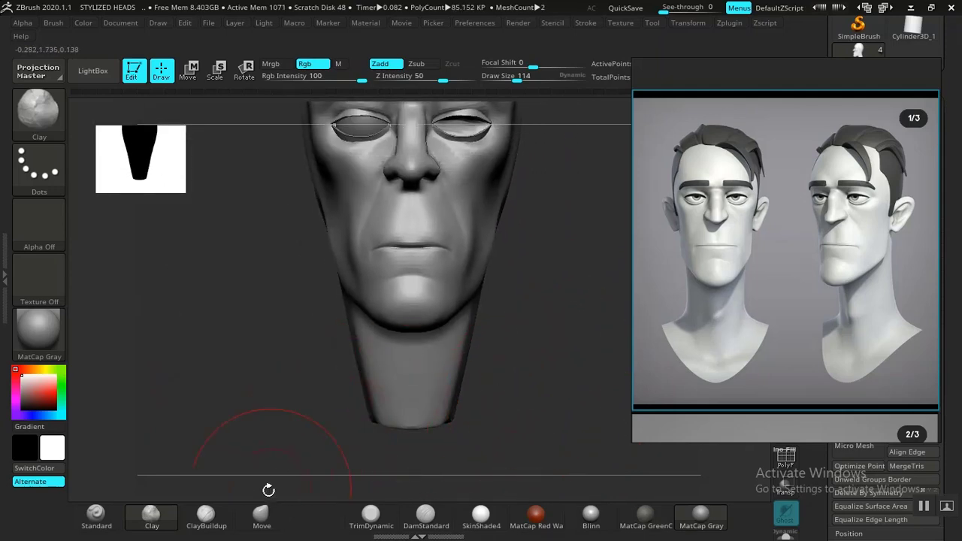
Widen the lower end of the neck with the Move brush at draw size 114
{"action": "left_click", "coordinate": [261, 517]}
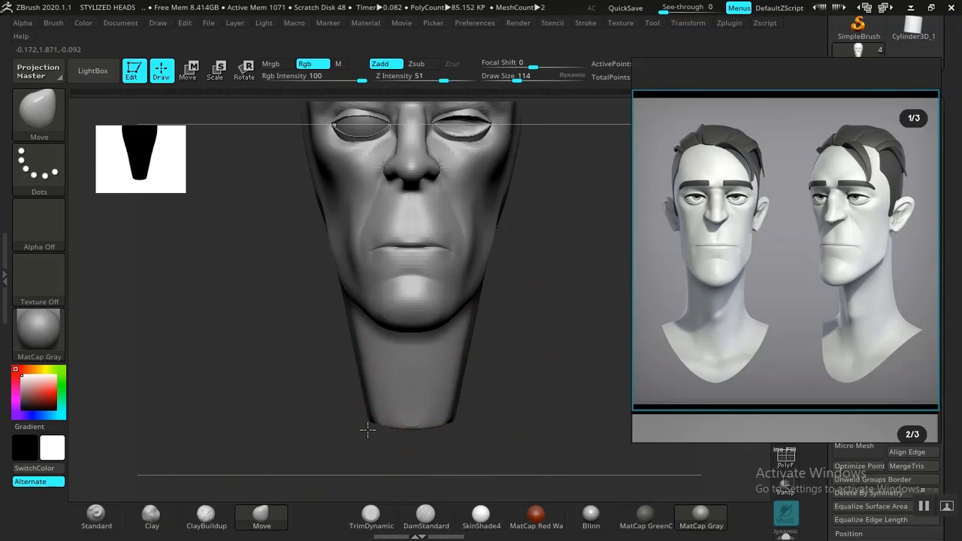
{"action": "left_click_drag", "start_coordinate": [362, 427], "coordinate": [355, 430]}
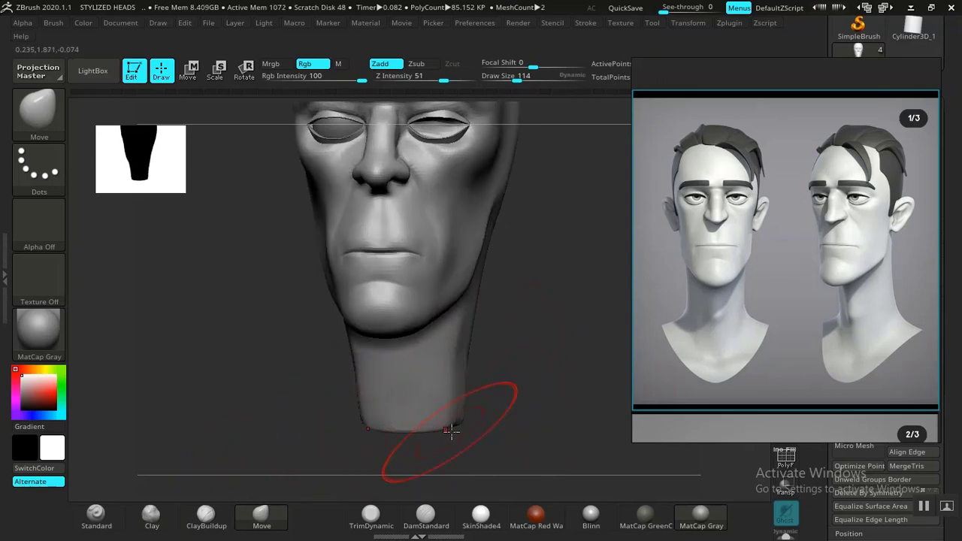
{"action": "mouse_move", "coordinate": [451, 430]}
{"action": "left_mouse_down"}
{"action": "mouse_move", "coordinate": [523, 411]}
{"action": "mouse_move", "coordinate": [528, 384]}
{"action": "mouse_move", "coordinate": [483, 324]}
{"action": "mouse_move", "coordinate": [500, 361]}
{"action": "mouse_move", "coordinate": [450, 363]}
{"action": "left_mouse_up"}
{"action": "mouse_move", "coordinate": [512, 326]}
{"action": "left_mouse_down", "text": "shift"}
{"action": "mouse_move", "coordinate": [534, 366]}
{"action": "mouse_move", "coordinate": [539, 354]}
{"action": "mouse_move", "coordinate": [523, 359]}
{"action": "mouse_move", "coordinate": [480, 290]}
{"action": "mouse_move", "coordinate": [457, 274]}
{"action": "mouse_move", "coordinate": [477, 300]}
{"action": "mouse_move", "coordinate": [473, 285]}
{"action": "mouse_move", "coordinate": [546, 328]}
{"action": "mouse_move", "coordinate": [554, 389]}
{"action": "mouse_move", "coordinate": [538, 368]}
{"action": "left_mouse_up", "text": "shift"}
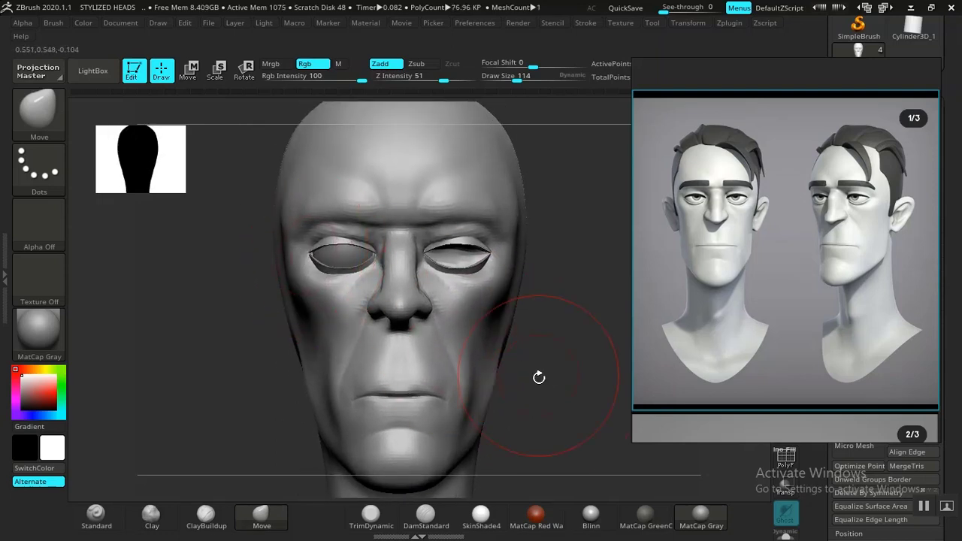
Adjust the nose tip and underside in profile with the Move brush at draw size 98
{"action": "mouse_move", "coordinate": [539, 377]}
{"action": "left_mouse_down", "text": "alt"}
{"action": "mouse_move", "coordinate": [554, 358]}
{"action": "mouse_move", "coordinate": [563, 388]}
{"action": "mouse_move", "coordinate": [562, 371]}
{"action": "mouse_move", "coordinate": [612, 374]}
{"action": "mouse_move", "coordinate": [597, 378]}
{"action": "left_mouse_up", "text": "alt"}
{"action": "left_click_drag", "start_coordinate": [509, 339], "coordinate": [507, 302]}
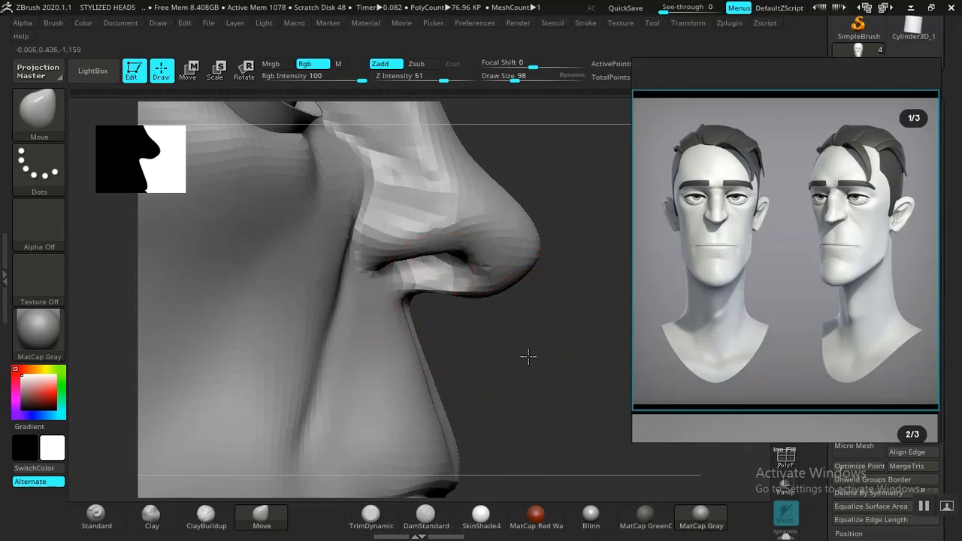
{"action": "left_click_drag", "start_coordinate": [528, 356], "coordinate": [509, 364], "text": "alt"}
{"action": "left_click_drag", "start_coordinate": [288, 389], "coordinate": [187, 398], "text": "alt"}
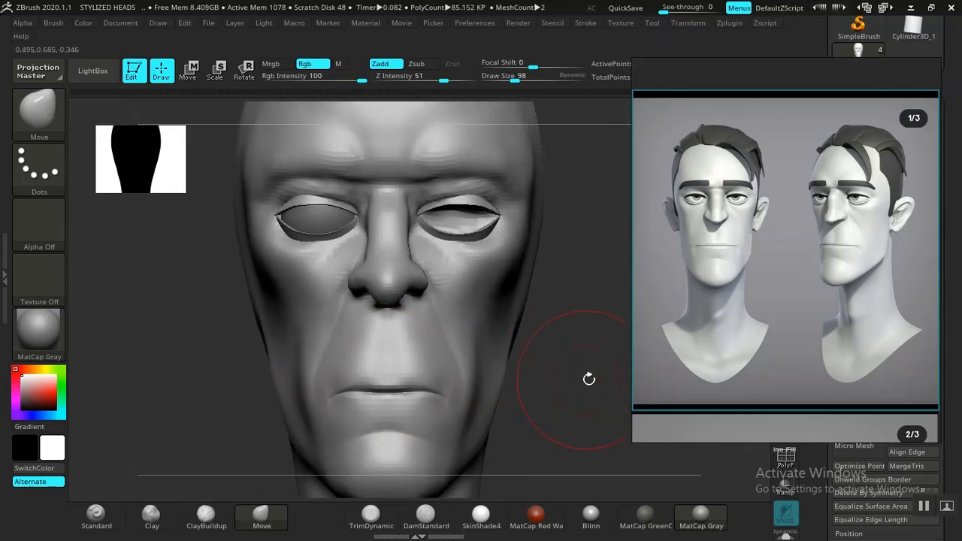
Flatten the front plane of the nose tip with the TrimDynamic brush and smooth it along the bridge
{"action": "mouse_move", "coordinate": [588, 379]}
{"action": "left_mouse_down"}
{"action": "mouse_move", "coordinate": [554, 390]}
{"action": "mouse_move", "coordinate": [564, 447]}
{"action": "mouse_move", "coordinate": [623, 408]}
{"action": "mouse_move", "coordinate": [535, 383]}
{"action": "mouse_move", "coordinate": [560, 451]}
{"action": "mouse_move", "coordinate": [521, 442]}
{"action": "mouse_move", "coordinate": [417, 308]}
{"action": "left_mouse_up"}
{"action": "left_click", "coordinate": [386, 520]}
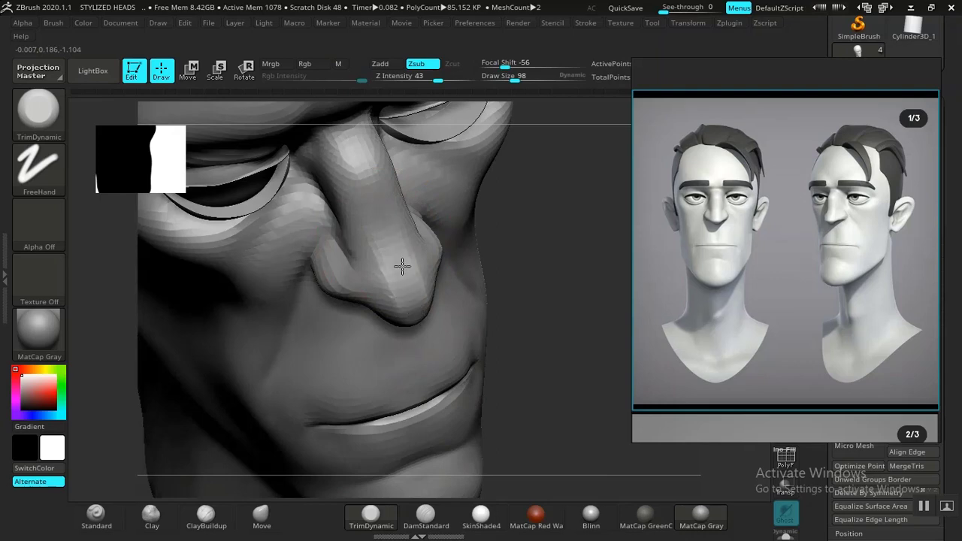
{"action": "left_click_drag", "start_coordinate": [402, 266], "coordinate": [421, 291]}
{"action": "key", "text": "ctrl+z"}
{"action": "left_click_drag", "start_coordinate": [393, 256], "coordinate": [408, 291]}
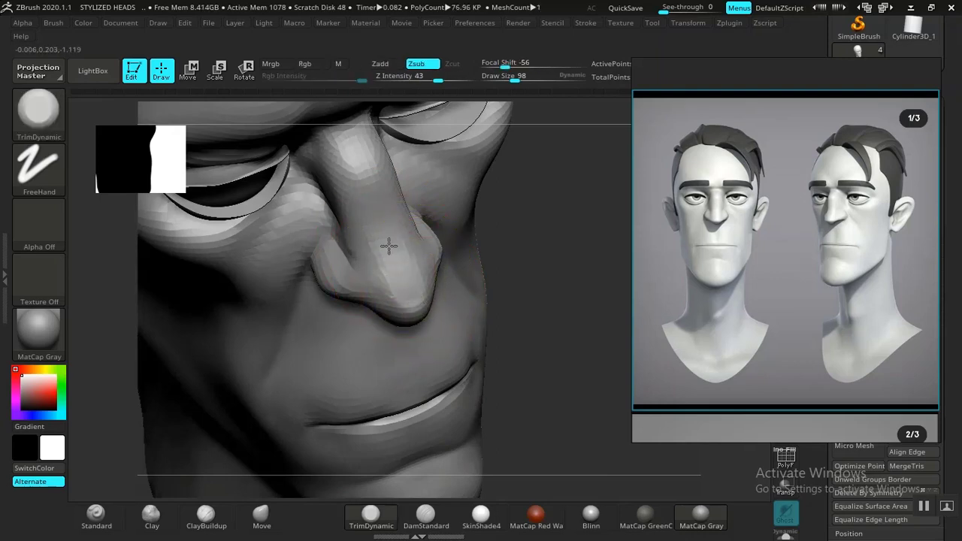
{"action": "left_click_drag", "start_coordinate": [388, 232], "coordinate": [421, 263], "text": "shift"}
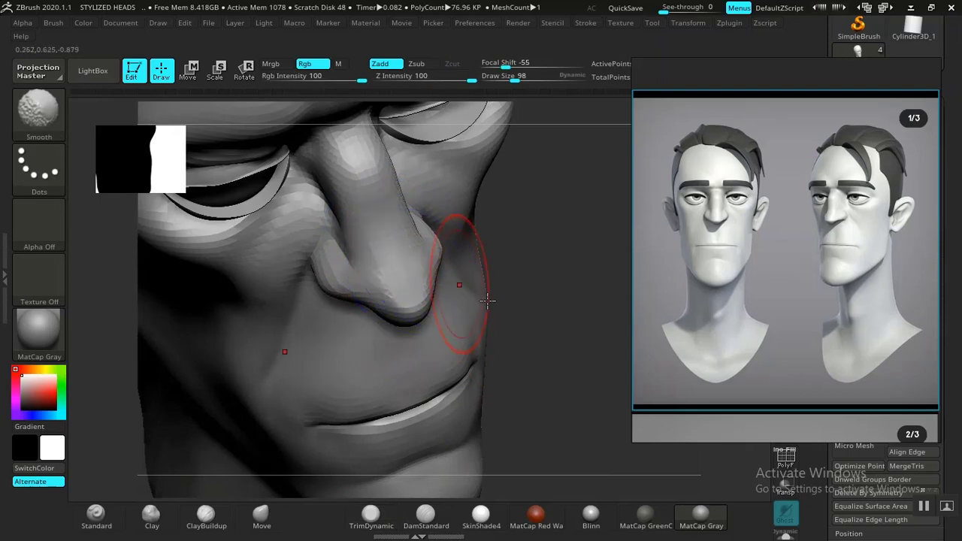
{"action": "mouse_move", "coordinate": [565, 330]}
{"action": "left_mouse_down", "text": "alt"}
{"action": "mouse_move", "coordinate": [576, 309]}
{"action": "mouse_move", "coordinate": [578, 378]}
{"action": "mouse_move", "coordinate": [537, 311]}
{"action": "mouse_move", "coordinate": [561, 404]}
{"action": "mouse_move", "coordinate": [544, 348]}
{"action": "mouse_move", "coordinate": [566, 395]}
{"action": "mouse_move", "coordinate": [573, 378]}
{"action": "mouse_move", "coordinate": [570, 418]}
{"action": "left_mouse_up", "text": "alt"}
Smooth the side of the forehead above the temple, working with the Standard brush at Z intensity 7
{"action": "left_click_drag", "start_coordinate": [268, 195], "coordinate": [242, 187], "text": "shift"}
{"action": "mouse_move", "coordinate": [551, 352]}
{"action": "left_mouse_down"}
{"action": "mouse_move", "coordinate": [530, 356]}
{"action": "mouse_move", "coordinate": [542, 371]}
{"action": "mouse_move", "coordinate": [551, 356]}
{"action": "mouse_move", "coordinate": [551, 380]}
{"action": "mouse_move", "coordinate": [569, 375]}
{"action": "mouse_move", "coordinate": [543, 348]}
{"action": "mouse_move", "coordinate": [511, 361]}
{"action": "left_mouse_up"}
{"action": "left_click", "coordinate": [95, 514]}
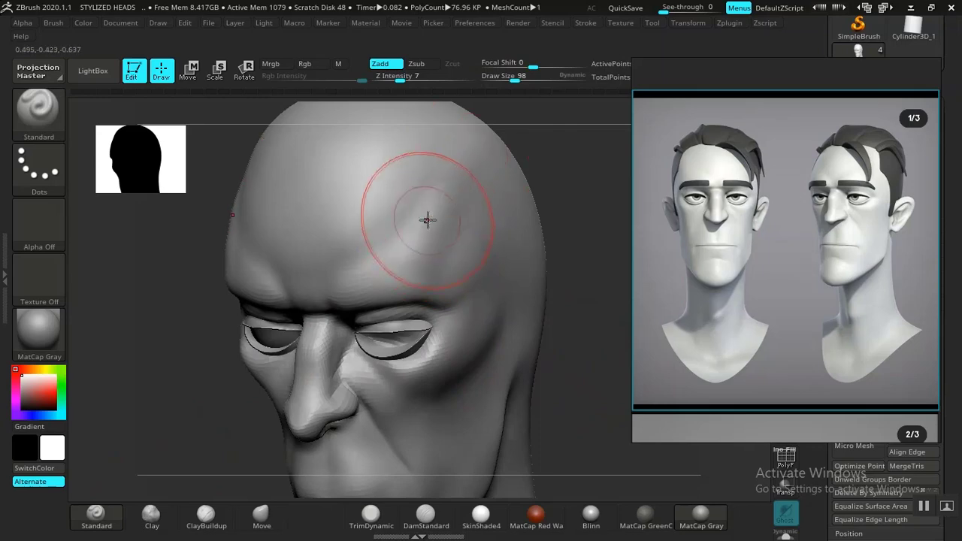
{"action": "mouse_move", "coordinate": [565, 269]}
{"action": "left_mouse_down", "text": "shift"}
{"action": "mouse_move", "coordinate": [599, 279]}
{"action": "mouse_move", "coordinate": [587, 279]}
{"action": "left_mouse_up", "text": "shift"}
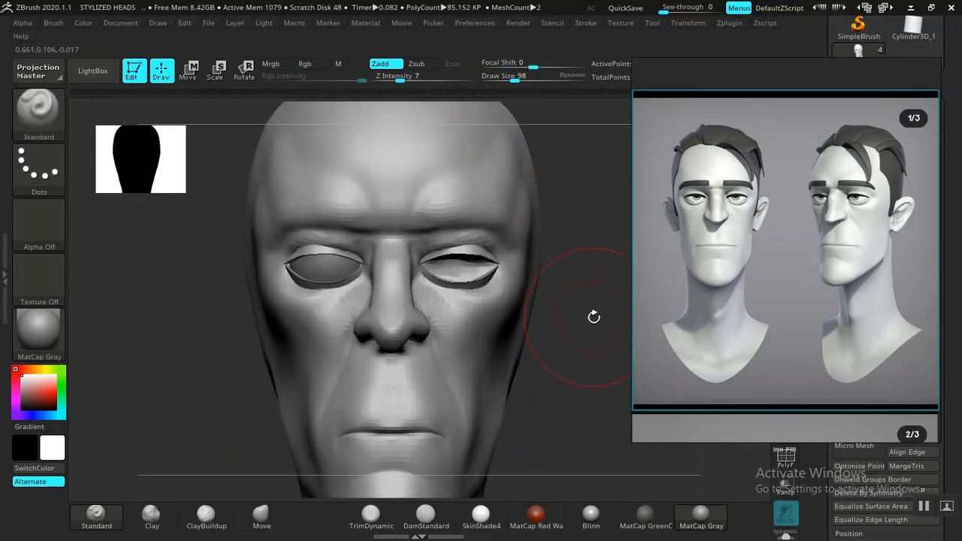
{"action": "mouse_move", "coordinate": [594, 315]}
{"action": "left_mouse_down", "text": "alt"}
{"action": "mouse_move", "coordinate": [582, 282]}
{"action": "mouse_move", "coordinate": [563, 299]}
{"action": "mouse_move", "coordinate": [573, 359]}
{"action": "left_mouse_up", "text": "alt"}
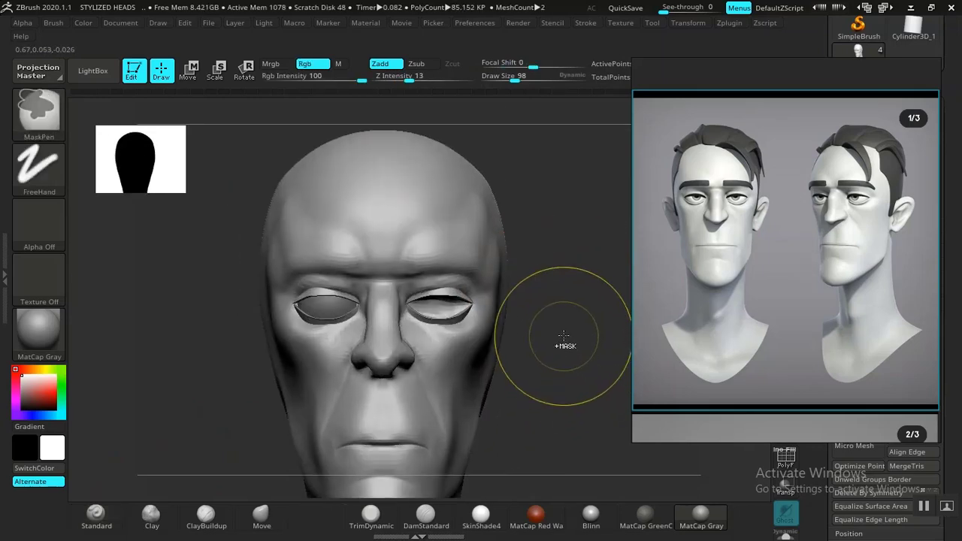
{"action": "key", "text": "ctrl+z"}
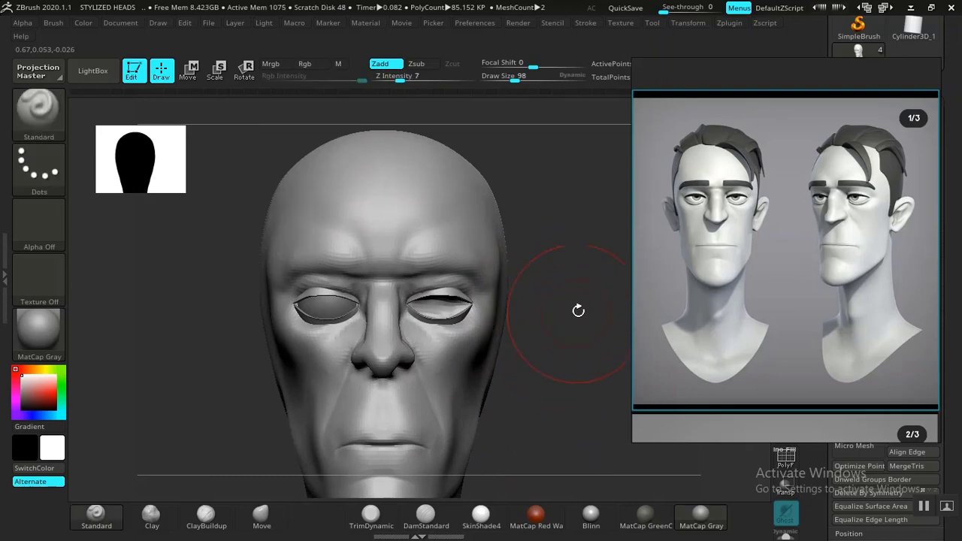
{"action": "mouse_move", "coordinate": [577, 311]}
{"action": "left_mouse_down", "text": "alt"}
{"action": "mouse_move", "coordinate": [612, 318]}
{"action": "mouse_move", "coordinate": [403, 292]}
{"action": "left_mouse_up", "text": "alt"}
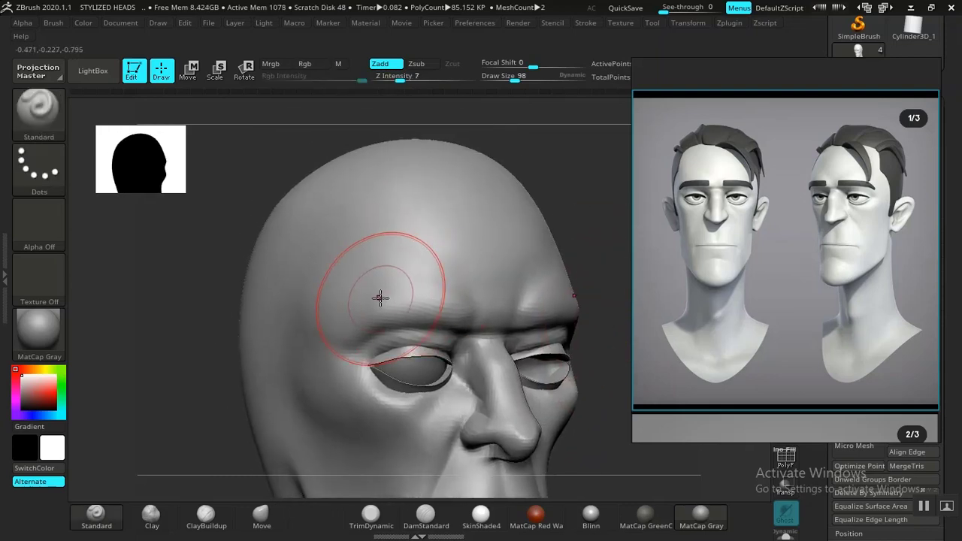
{"action": "left_click_drag", "start_coordinate": [317, 220], "coordinate": [334, 239], "text": "shift"}
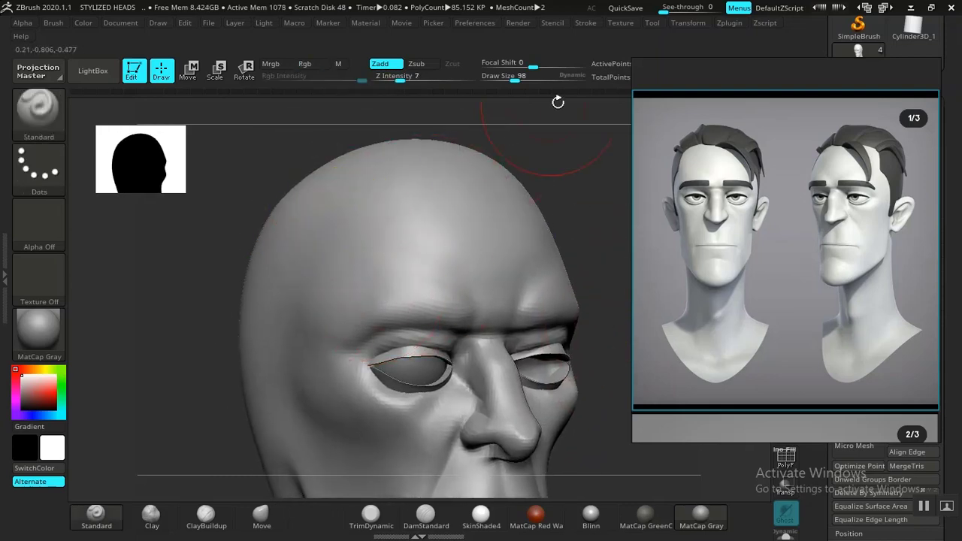
Move the reference aside and stroke the ridge from the outer brow up the skull with the Standard brush at Z intensity 12
{"action": "right_click_drag", "start_coordinate": [755, 222], "coordinate": [862, 199]}
{"action": "left_click", "coordinate": [586, 23]}
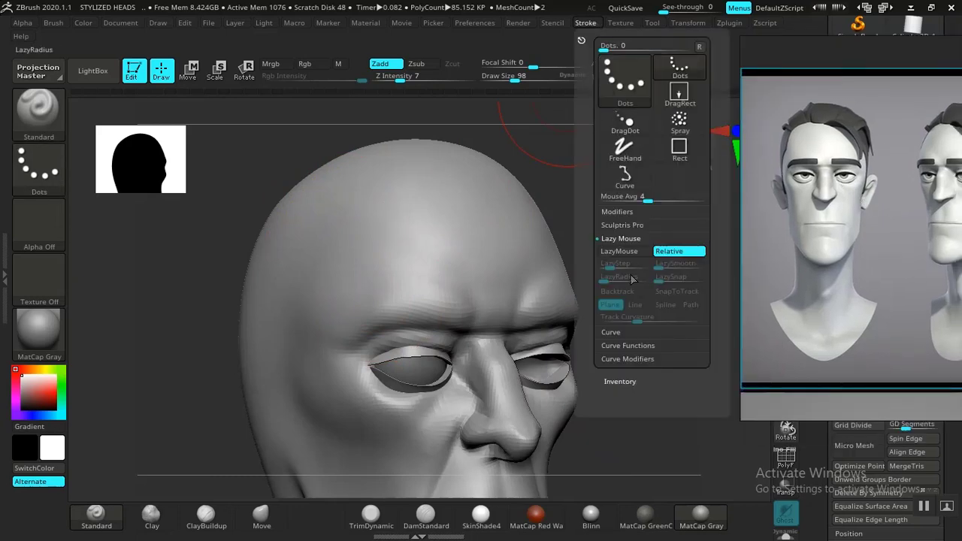
{"action": "left_click_drag", "start_coordinate": [560, 220], "coordinate": [554, 163]}
{"action": "left_click", "coordinate": [407, 79]}
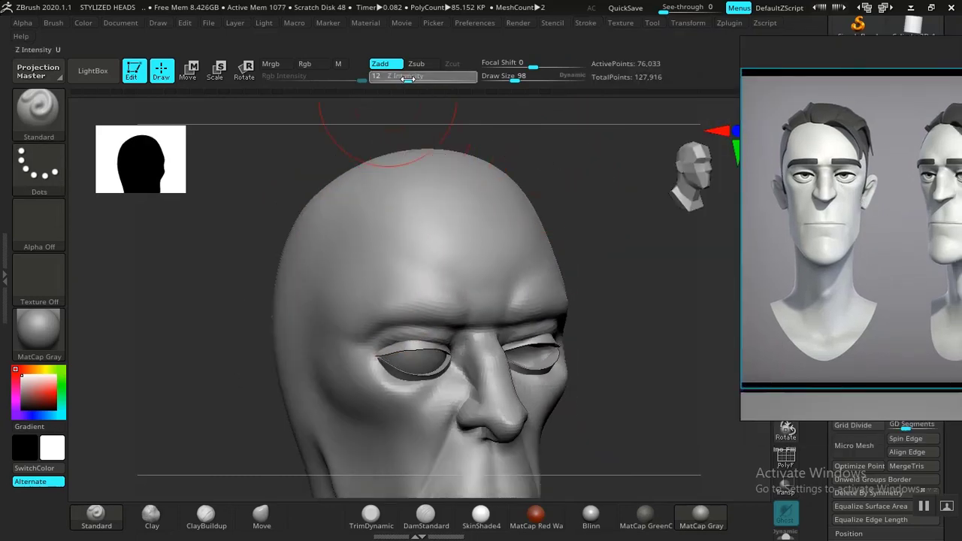
{"action": "left_click_drag", "start_coordinate": [365, 265], "coordinate": [327, 220]}
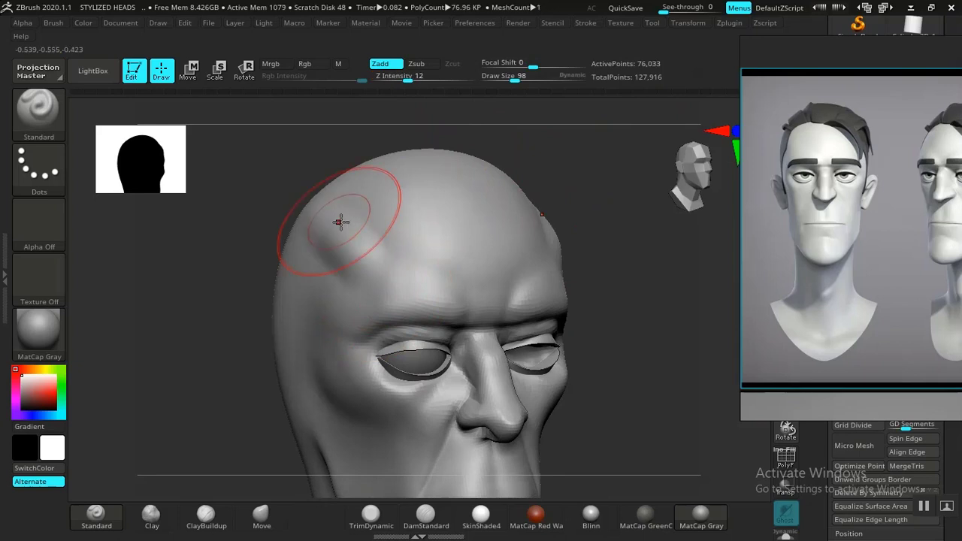
{"action": "key", "text": "ctrl+z"}
{"action": "mouse_move", "coordinate": [393, 275]}
{"action": "left_mouse_down"}
{"action": "mouse_move", "coordinate": [312, 216]}
{"action": "mouse_move", "coordinate": [319, 194]}
{"action": "left_mouse_up"}
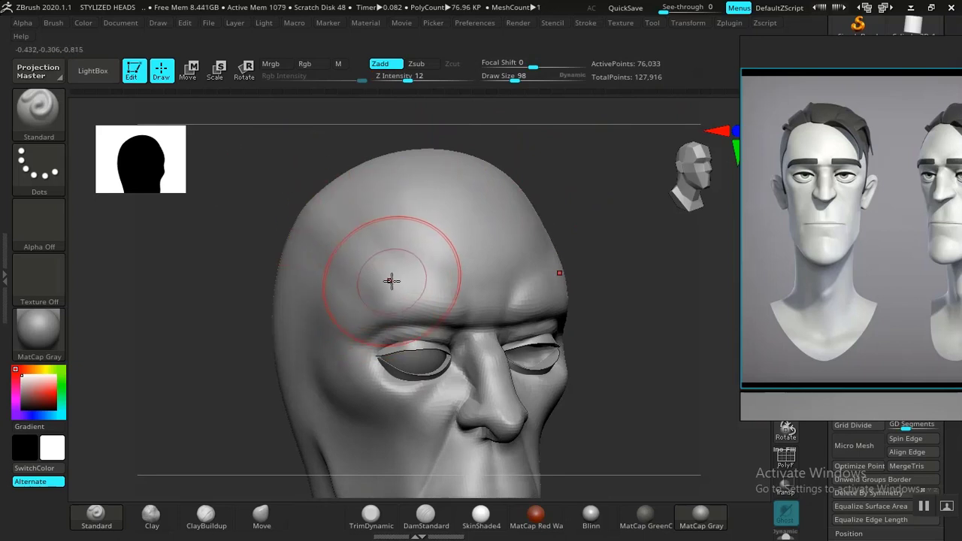
{"action": "left_click_drag", "start_coordinate": [397, 272], "coordinate": [349, 201]}
Smooth the forehead and temple ridges, comparing both sides of the skull from the front
{"action": "mouse_move", "coordinate": [656, 266]}
{"action": "left_mouse_down", "text": "shift"}
{"action": "mouse_move", "coordinate": [543, 298]}
{"action": "mouse_move", "coordinate": [592, 320]}
{"action": "mouse_move", "coordinate": [535, 330]}
{"action": "left_mouse_up", "text": "shift"}
{"action": "left_click_drag", "start_coordinate": [460, 260], "coordinate": [452, 227], "text": "shift"}
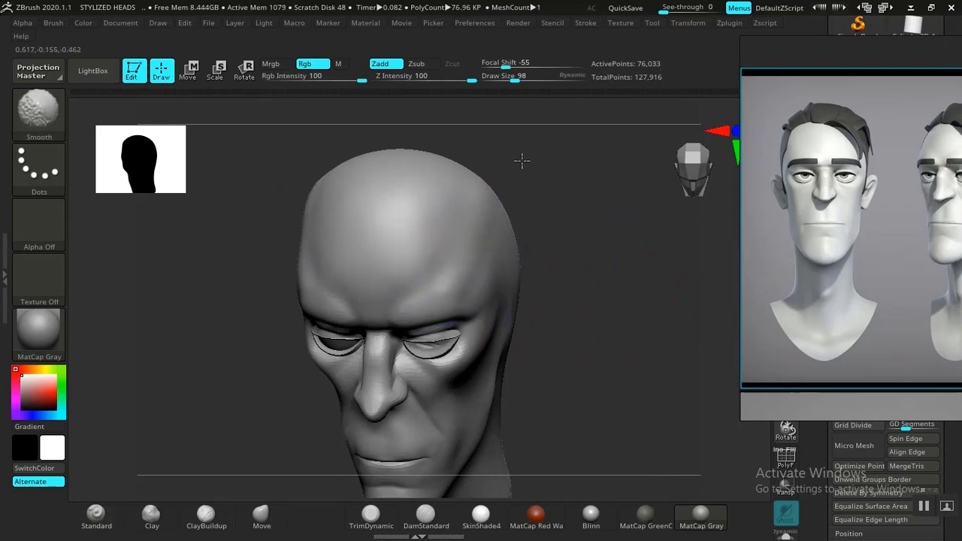
{"action": "left_click_drag", "start_coordinate": [572, 189], "coordinate": [589, 254], "text": "shift"}
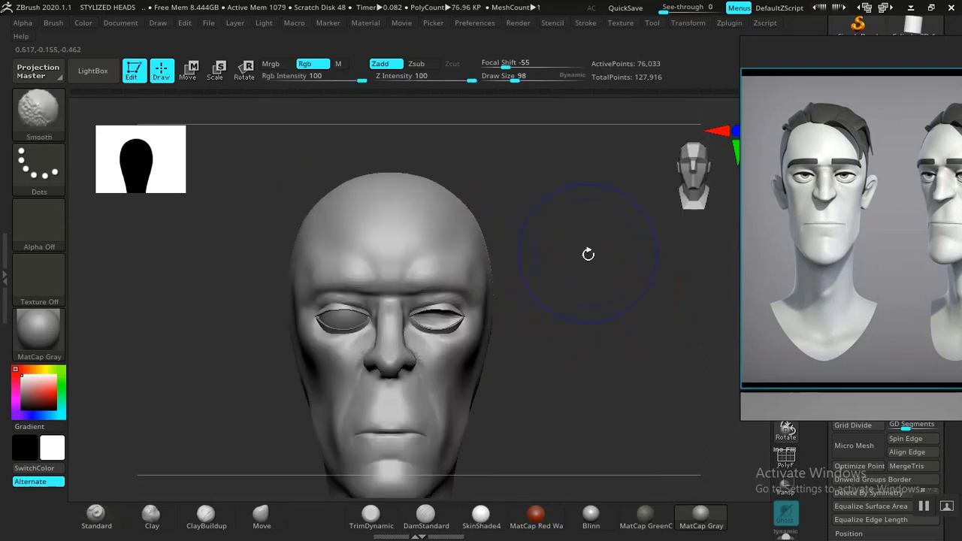
{"action": "left_click_drag", "start_coordinate": [621, 307], "coordinate": [629, 369], "text": "alt"}
{"action": "left_click_drag", "start_coordinate": [602, 287], "coordinate": [624, 362], "text": "alt"}
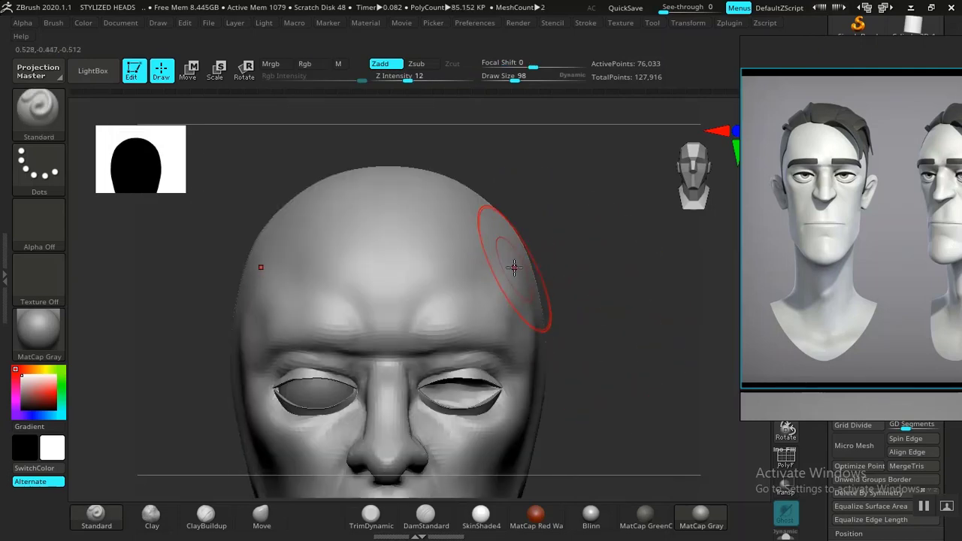
{"action": "left_click_drag", "start_coordinate": [514, 267], "coordinate": [497, 266], "text": "shift"}
Refine the temple contour beside the forehead with the Move brush at draw size 98
{"action": "mouse_move", "coordinate": [610, 344]}
{"action": "left_mouse_down", "text": "alt"}
{"action": "mouse_move", "coordinate": [637, 253]}
{"action": "mouse_move", "coordinate": [623, 327]}
{"action": "mouse_move", "coordinate": [643, 319]}
{"action": "left_mouse_up", "text": "alt"}
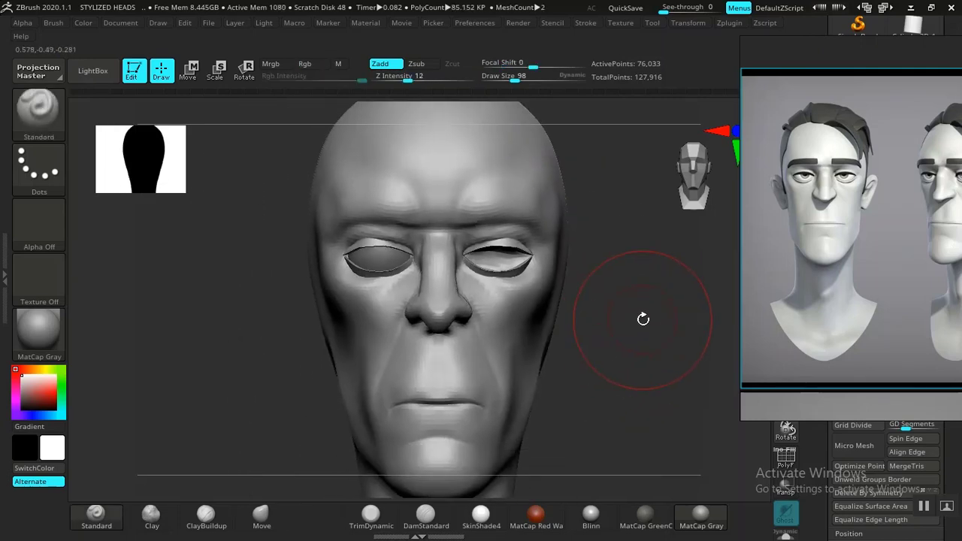
{"action": "mouse_move", "coordinate": [633, 400]}
{"action": "left_mouse_down", "text": "alt"}
{"action": "mouse_move", "coordinate": [624, 339]}
{"action": "mouse_move", "coordinate": [616, 328]}
{"action": "mouse_move", "coordinate": [614, 350]}
{"action": "mouse_move", "coordinate": [609, 322]}
{"action": "mouse_move", "coordinate": [600, 365]}
{"action": "left_mouse_up", "text": "alt"}
{"action": "left_click_drag", "start_coordinate": [593, 261], "coordinate": [507, 260]}
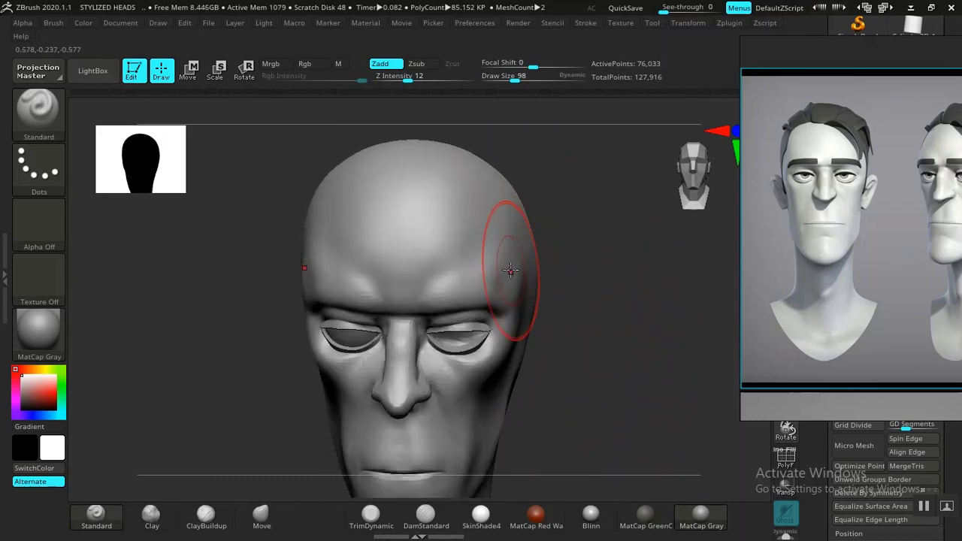
{"action": "key", "text": "shift"}
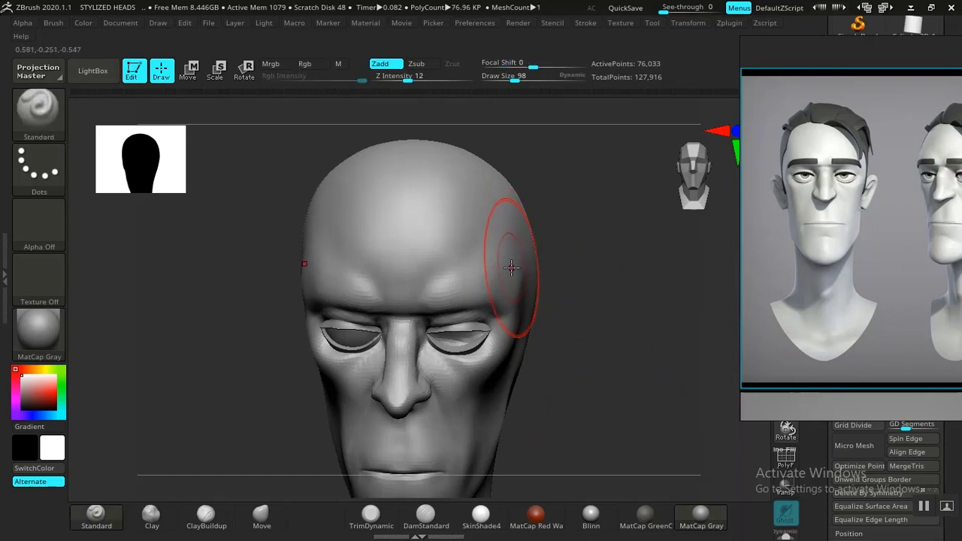
{"action": "left_click", "coordinate": [261, 516]}
{"action": "left_click_drag", "start_coordinate": [574, 357], "coordinate": [572, 360], "text": "alt"}
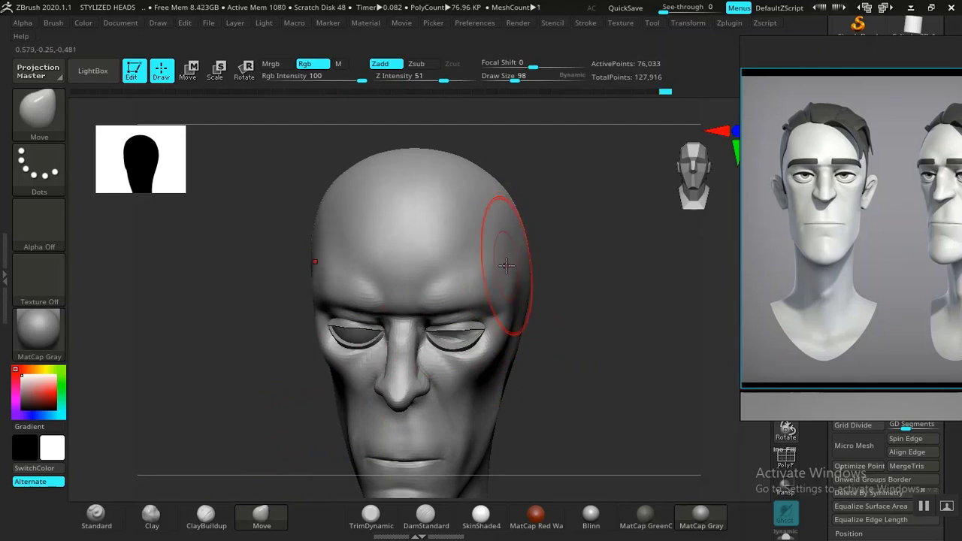
Smooth the cheek below the eye and adjust the area beside the nose with the Move brush at draw size 118
{"action": "left_click_drag", "start_coordinate": [537, 279], "coordinate": [634, 358]}
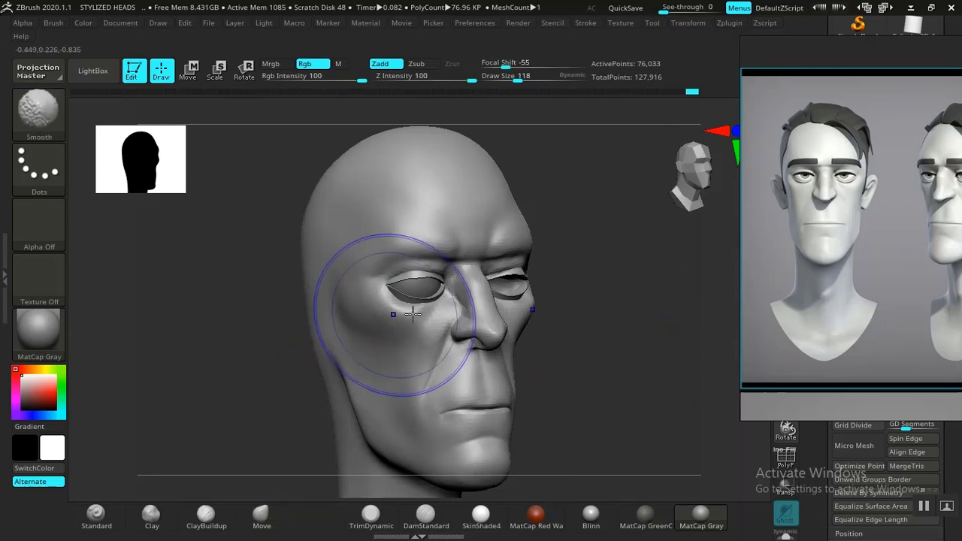
{"action": "mouse_move", "coordinate": [571, 335]}
{"action": "left_mouse_down"}
{"action": "mouse_move", "coordinate": [612, 339]}
{"action": "mouse_move", "coordinate": [603, 356]}
{"action": "mouse_move", "coordinate": [563, 311]}
{"action": "mouse_move", "coordinate": [614, 326]}
{"action": "mouse_move", "coordinate": [616, 363]}
{"action": "mouse_move", "coordinate": [584, 374]}
{"action": "mouse_move", "coordinate": [533, 305]}
{"action": "mouse_move", "coordinate": [582, 393]}
{"action": "mouse_move", "coordinate": [608, 339]}
{"action": "mouse_move", "coordinate": [468, 326]}
{"action": "mouse_move", "coordinate": [221, 393]}
{"action": "mouse_move", "coordinate": [553, 333]}
{"action": "left_mouse_up"}
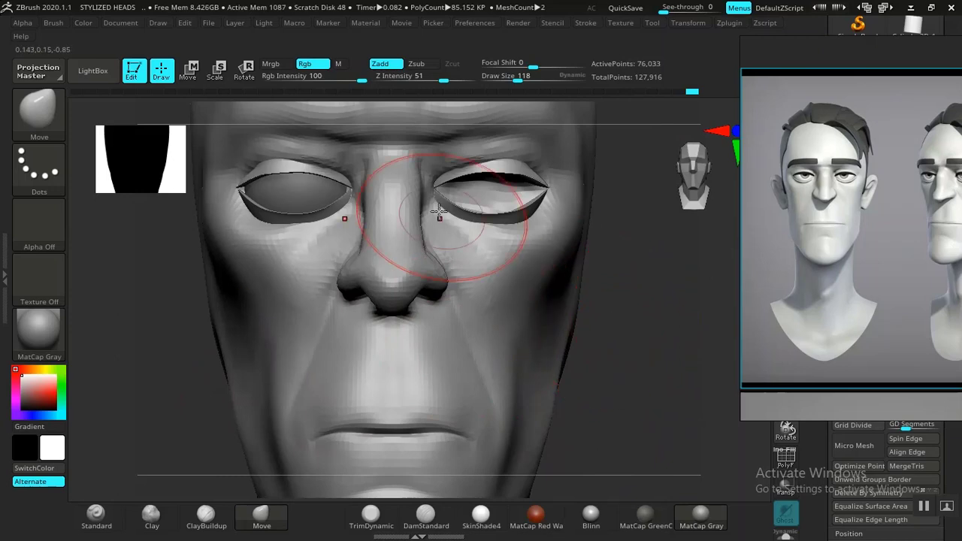
{"action": "left_click_drag", "start_coordinate": [633, 413], "coordinate": [732, 314]}
Frame the whole head, place the character reference beside it, and compare the overall proportions and lower face
{"action": "right_click_drag", "start_coordinate": [847, 294], "coordinate": [633, 166]}
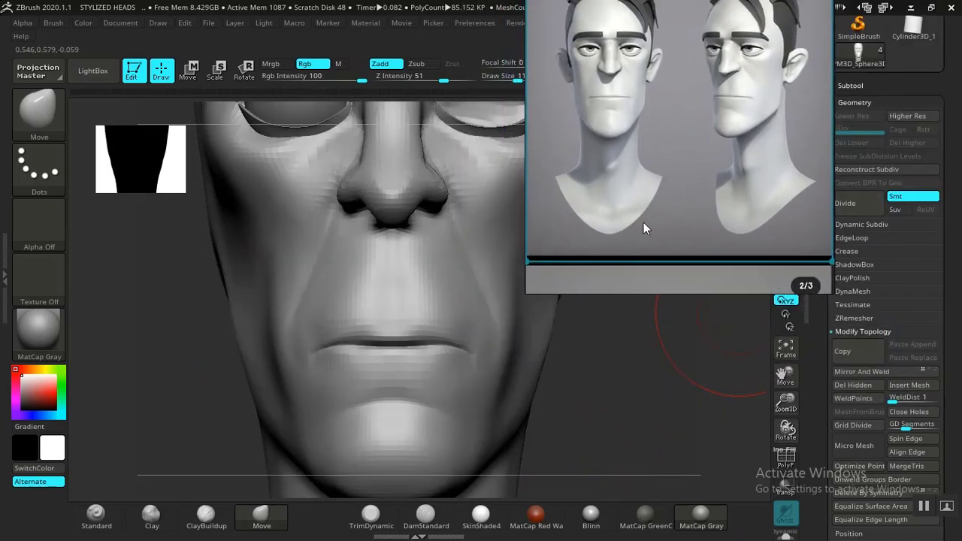
{"action": "right_click_drag", "start_coordinate": [643, 225], "coordinate": [678, 182]}
{"action": "left_click_drag", "start_coordinate": [602, 401], "coordinate": [463, 257]}
{"action": "key", "text": "f"}
{"action": "right_click_drag", "start_coordinate": [773, 185], "coordinate": [663, 256]}
{"action": "left_click_drag", "start_coordinate": [638, 213], "coordinate": [608, 218]}
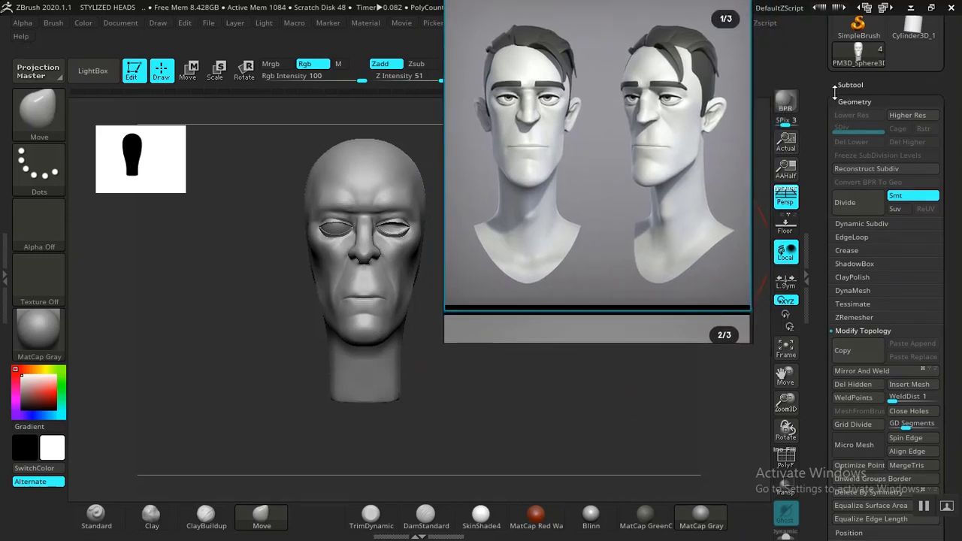
{"action": "right_click_drag", "start_coordinate": [678, 186], "coordinate": [834, 169]}
{"action": "mouse_move", "coordinate": [536, 298]}
{"action": "left_mouse_down"}
{"action": "mouse_move", "coordinate": [515, 307]}
{"action": "mouse_move", "coordinate": [565, 378]}
{"action": "mouse_move", "coordinate": [575, 417]}
{"action": "left_mouse_up"}
{"action": "left_click_drag", "start_coordinate": [206, 364], "coordinate": [224, 271], "text": "alt"}
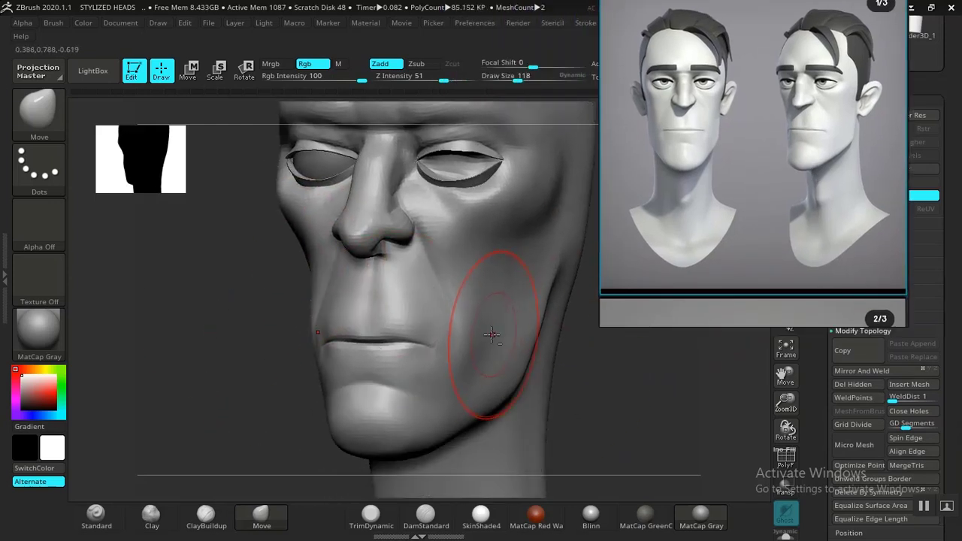
Define the lower lip by carving the crease beneath it with the DamStandard brush at draw size 118
{"action": "mouse_move", "coordinate": [632, 386]}
{"action": "left_mouse_down", "text": "alt"}
{"action": "mouse_move", "coordinate": [636, 376]}
{"action": "mouse_move", "coordinate": [608, 386]}
{"action": "left_mouse_up", "text": "alt"}
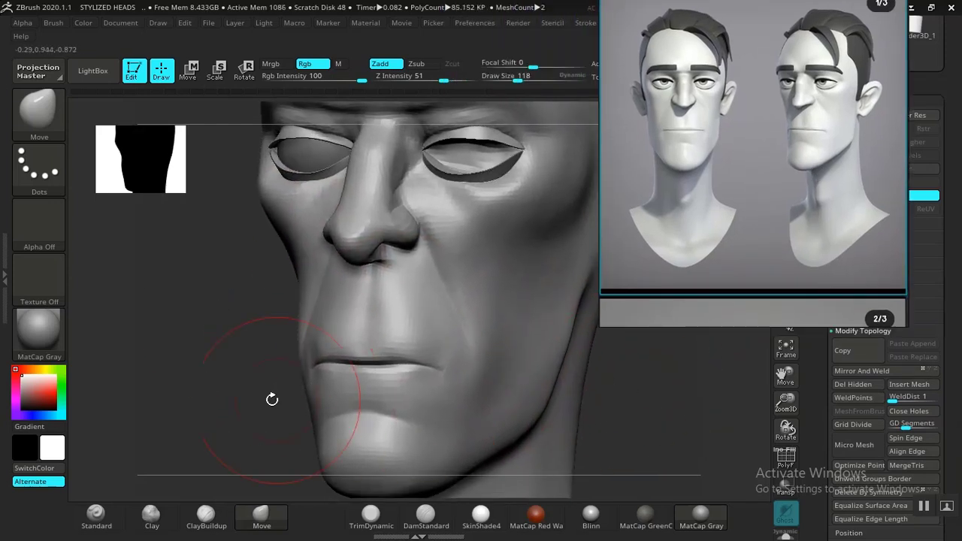
{"action": "mouse_move", "coordinate": [225, 386]}
{"action": "left_mouse_down"}
{"action": "mouse_move", "coordinate": [241, 346]}
{"action": "mouse_move", "coordinate": [251, 358]}
{"action": "mouse_move", "coordinate": [245, 397]}
{"action": "mouse_move", "coordinate": [300, 326]}
{"action": "left_mouse_up"}
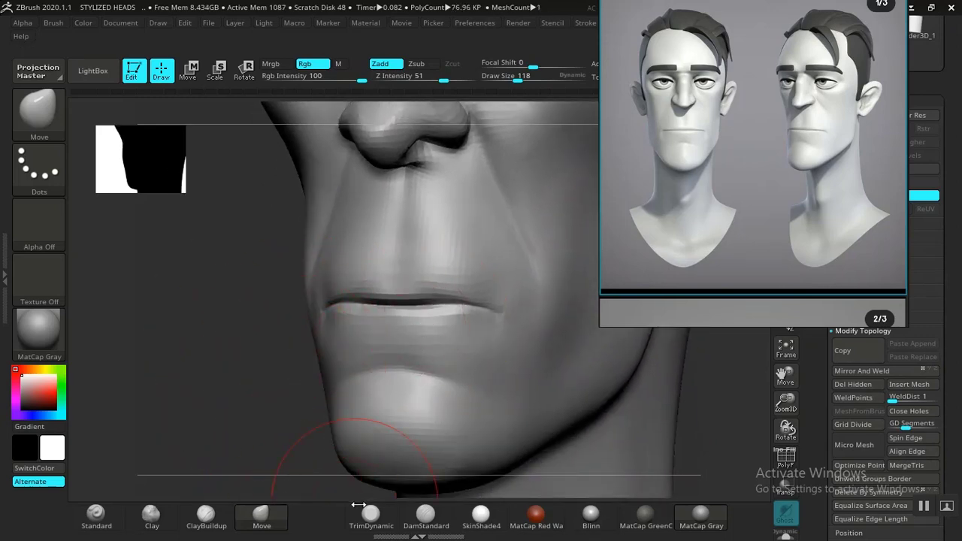
{"action": "left_click", "coordinate": [427, 517]}
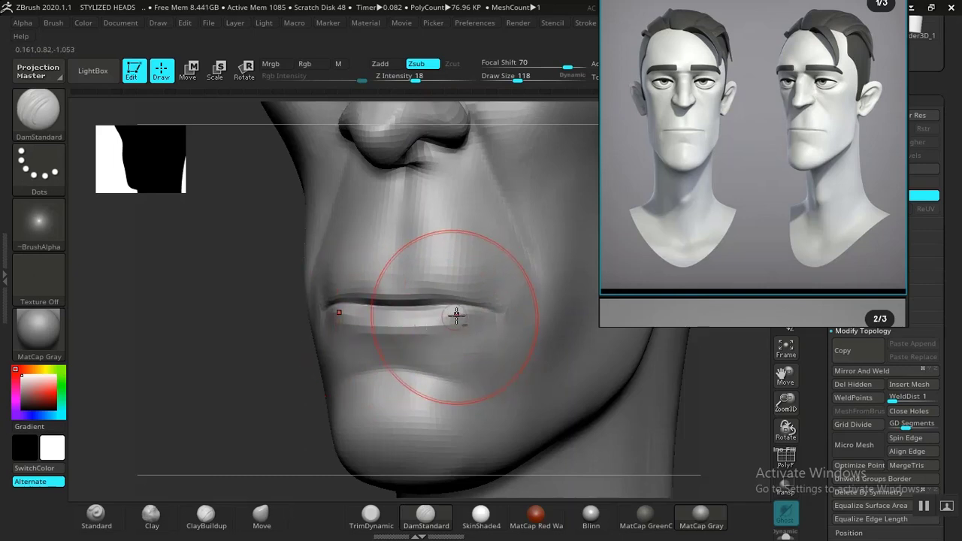
{"action": "left_click_drag", "start_coordinate": [281, 340], "coordinate": [328, 332]}
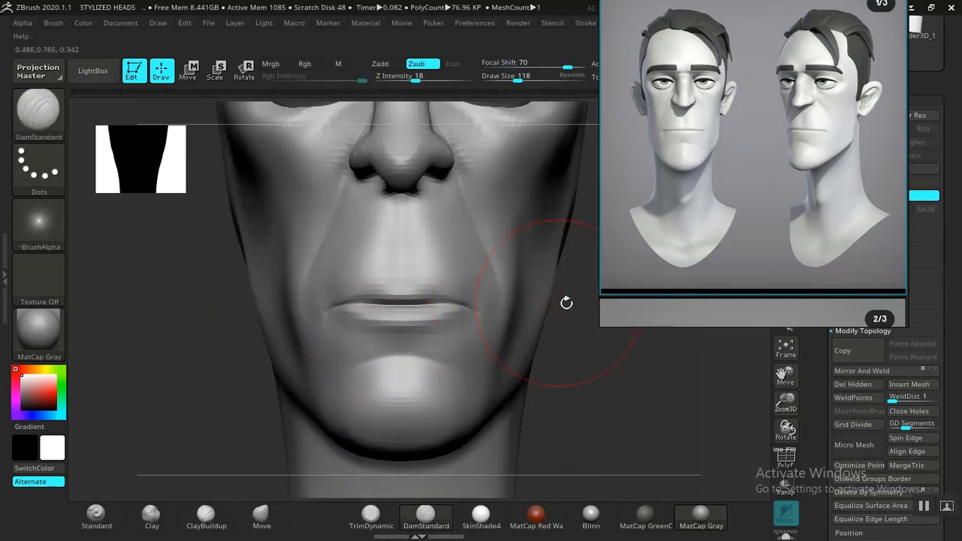
{"action": "mouse_move", "coordinate": [638, 346]}
{"action": "left_mouse_down"}
{"action": "mouse_move", "coordinate": [617, 333]}
{"action": "mouse_move", "coordinate": [626, 331]}
{"action": "left_mouse_up"}
{"action": "mouse_move", "coordinate": [625, 331]}
{"action": "right_mouse_down"}
{"action": "mouse_move", "coordinate": [634, 369]}
{"action": "mouse_move", "coordinate": [624, 371]}
{"action": "mouse_move", "coordinate": [601, 364]}
{"action": "mouse_move", "coordinate": [578, 323]}
{"action": "mouse_move", "coordinate": [616, 373]}
{"action": "mouse_move", "coordinate": [599, 408]}
{"action": "mouse_move", "coordinate": [612, 374]}
{"action": "mouse_move", "coordinate": [548, 330]}
{"action": "mouse_move", "coordinate": [575, 423]}
{"action": "mouse_move", "coordinate": [399, 342]}
{"action": "right_mouse_up"}
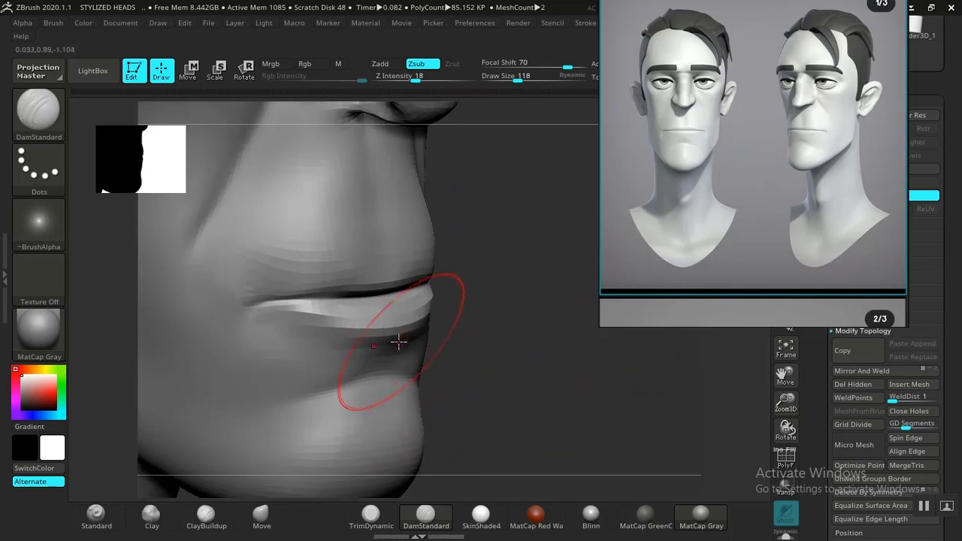
Adjust the lip contour from the side and front with the Move brush at draw size 94
{"action": "left_click", "coordinate": [261, 514]}
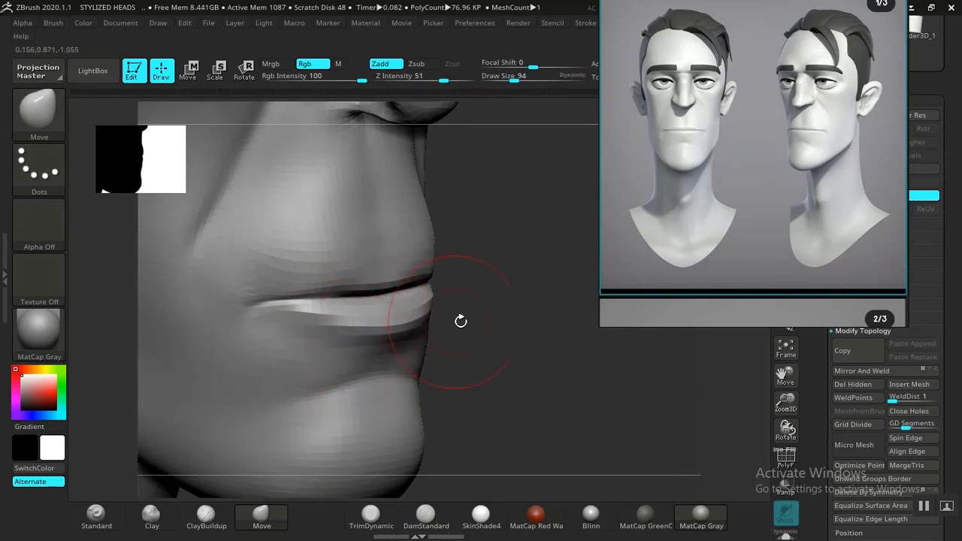
{"action": "right_click_drag", "start_coordinate": [460, 321], "coordinate": [407, 323], "text": "shift"}
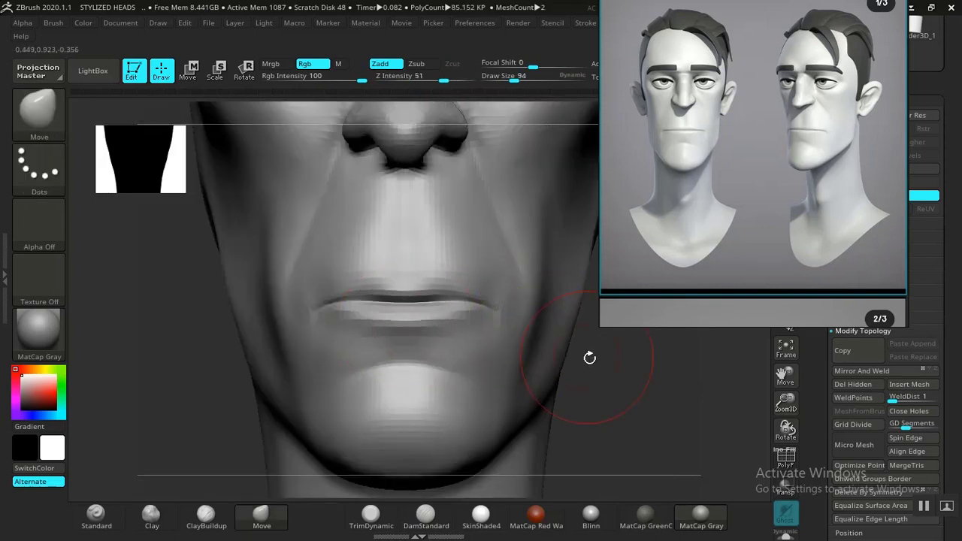
{"action": "left_click_drag", "start_coordinate": [621, 385], "coordinate": [609, 329], "text": "alt"}
Mask the face from the mouth line down, invert the mask to protect the upper face, and blur its edge
{"action": "mouse_move", "coordinate": [223, 356]}
{"action": "left_mouse_down", "text": "ctrl"}
{"action": "mouse_move", "coordinate": [279, 423]}
{"action": "mouse_move", "coordinate": [552, 451]}
{"action": "left_mouse_up", "text": "ctrl"}
{"action": "key", "text": "ctrl+z"}
{"action": "left_click_drag", "start_coordinate": [211, 326], "coordinate": [586, 420], "text": "ctrl"}
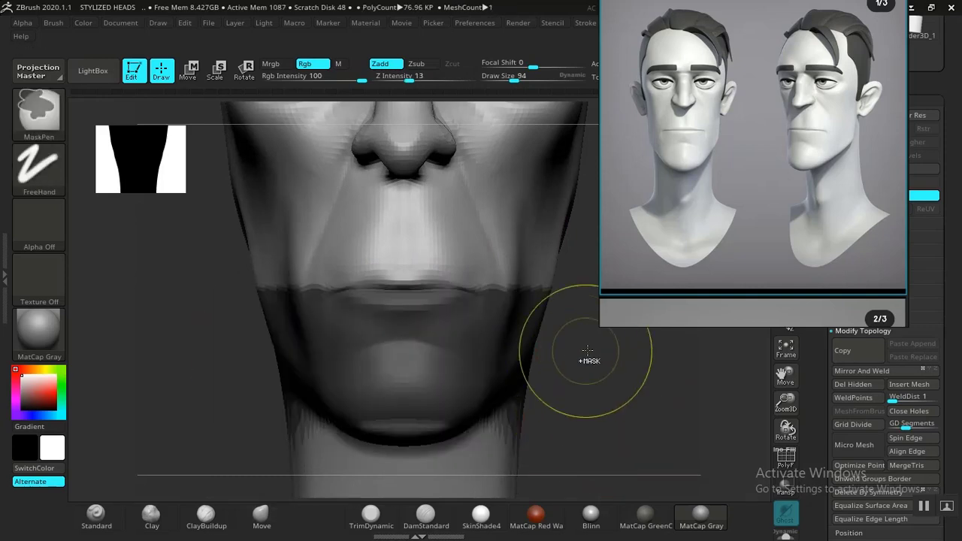
{"action": "left_click", "coordinate": [586, 351], "text": "ctrl"}
{"action": "left_click", "coordinate": [463, 350], "text": "ctrl"}
Reshape the unmasked lower lip with the Move brush, reducing the draw size to 62
{"action": "left_click_drag", "start_coordinate": [636, 390], "coordinate": [636, 419], "text": "alt"}
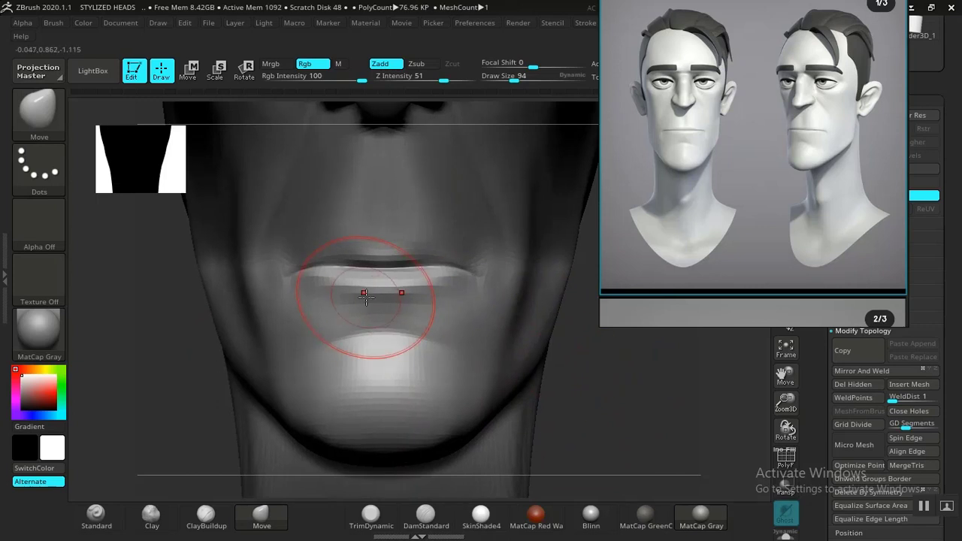
{"action": "key", "text": "bracketleft"}
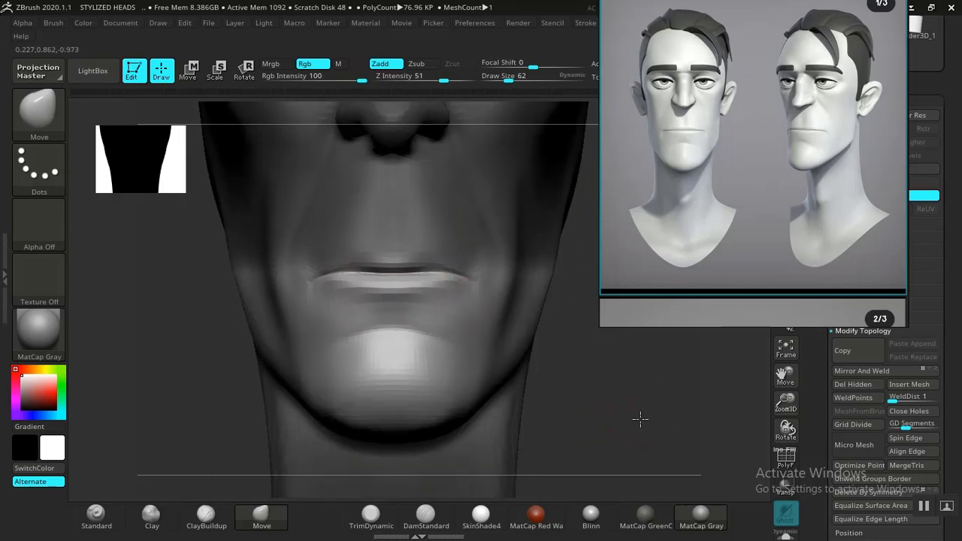
{"action": "left_click_drag", "start_coordinate": [638, 418], "coordinate": [614, 423]}
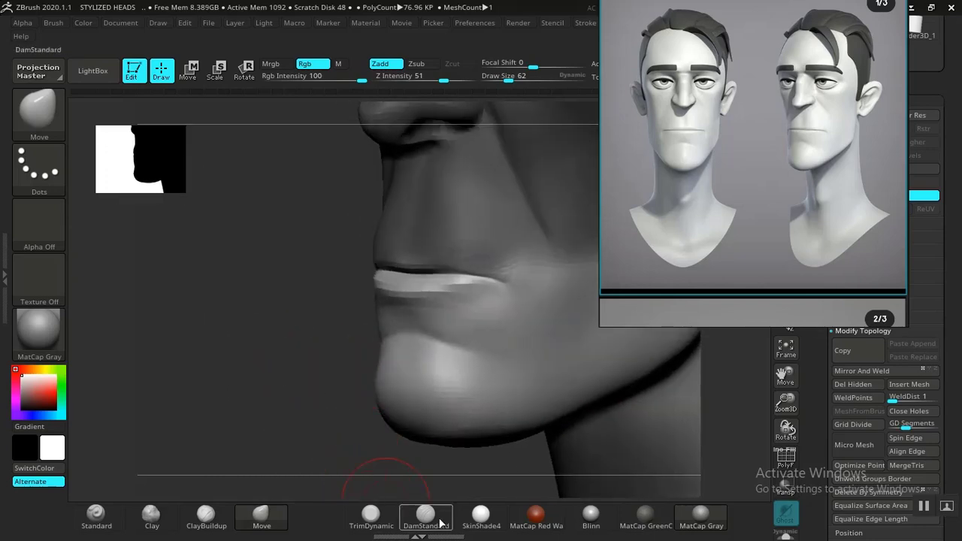
Carve the mouth corners and the lower lip's edge with the DamStandard brush at draw size 62, and clear the mask
{"action": "left_click", "coordinate": [441, 524]}
{"action": "mouse_move", "coordinate": [331, 402]}
{"action": "left_mouse_down", "text": "alt"}
{"action": "mouse_move", "coordinate": [311, 376]}
{"action": "mouse_move", "coordinate": [266, 360]}
{"action": "mouse_move", "coordinate": [143, 409]}
{"action": "left_mouse_up", "text": "alt"}
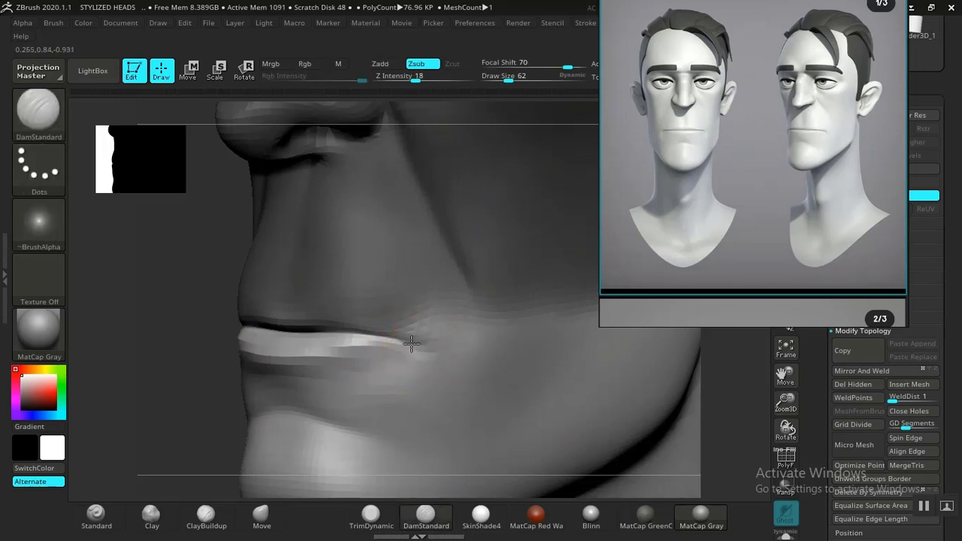
{"action": "left_click_drag", "start_coordinate": [377, 340], "coordinate": [407, 343]}
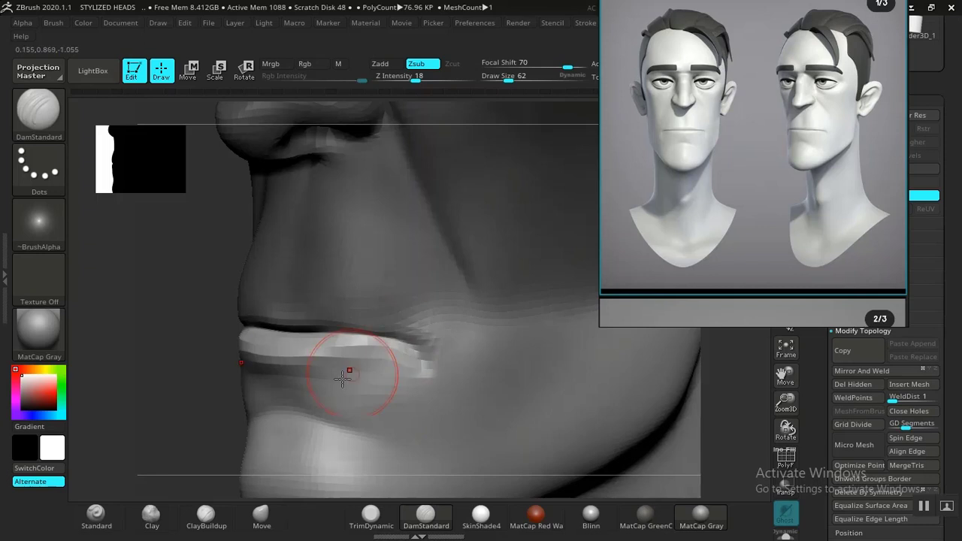
{"action": "left_click_drag", "start_coordinate": [176, 338], "coordinate": [156, 239], "text": "alt"}
{"action": "left_click_drag", "start_coordinate": [160, 290], "coordinate": [212, 316]}
{"action": "mouse_move", "coordinate": [539, 324]}
{"action": "left_mouse_down", "text": "shift"}
{"action": "mouse_move", "coordinate": [542, 316]}
{"action": "mouse_move", "coordinate": [553, 352]}
{"action": "mouse_move", "coordinate": [535, 378]}
{"action": "left_mouse_up", "text": "shift"}
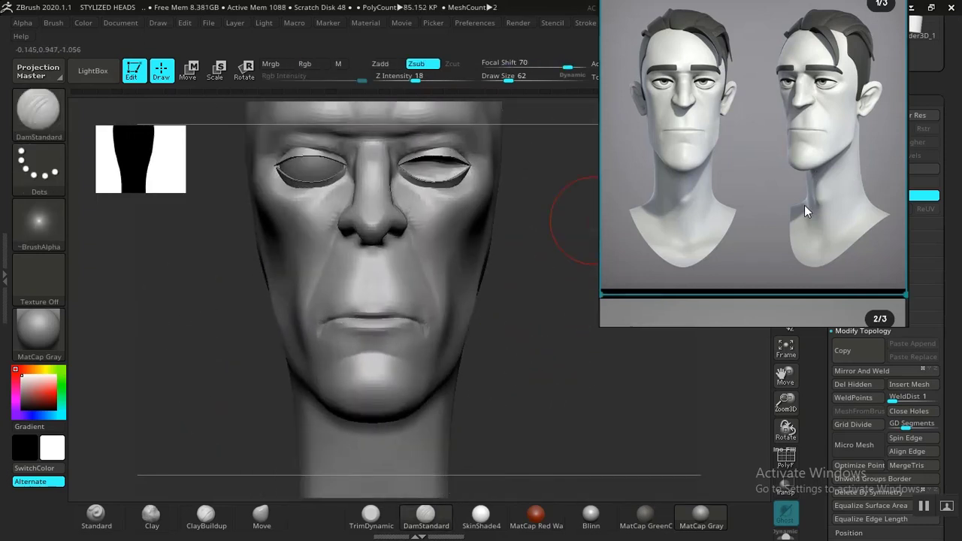
Move the character reference out of the way and append a Sphere3D as a new subtool
{"action": "left_click_drag", "start_coordinate": [804, 205], "coordinate": [701, 83]}
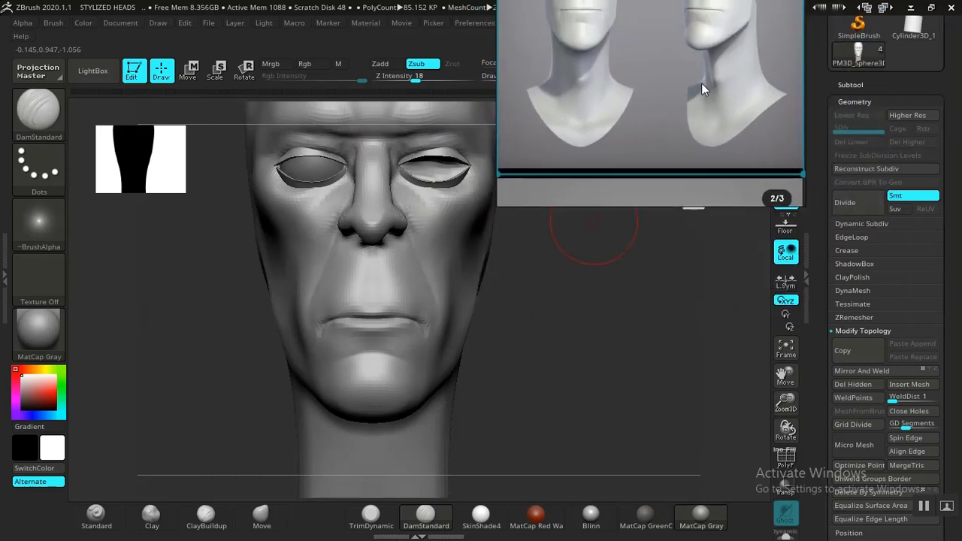
{"action": "right_click_drag", "start_coordinate": [701, 83], "coordinate": [723, 23]}
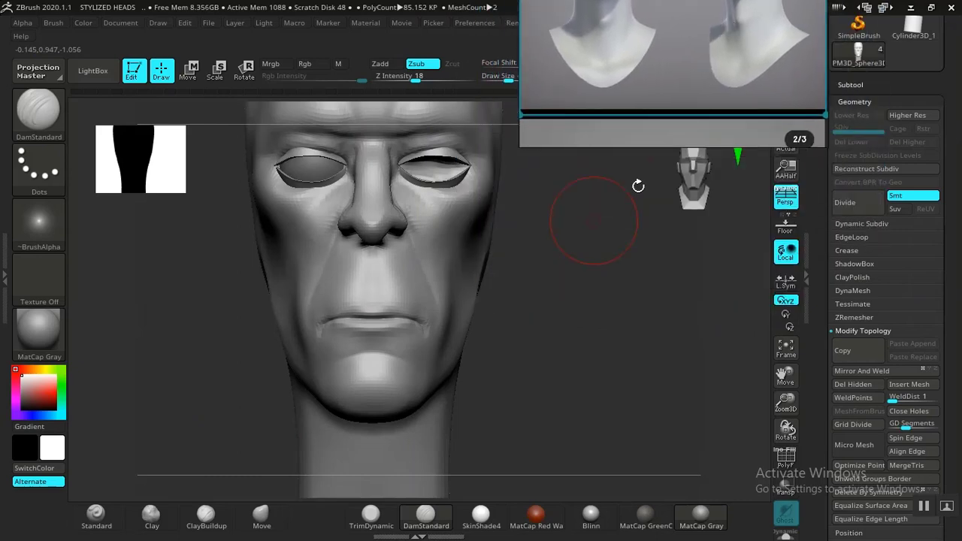
{"action": "left_click", "coordinate": [854, 85]}
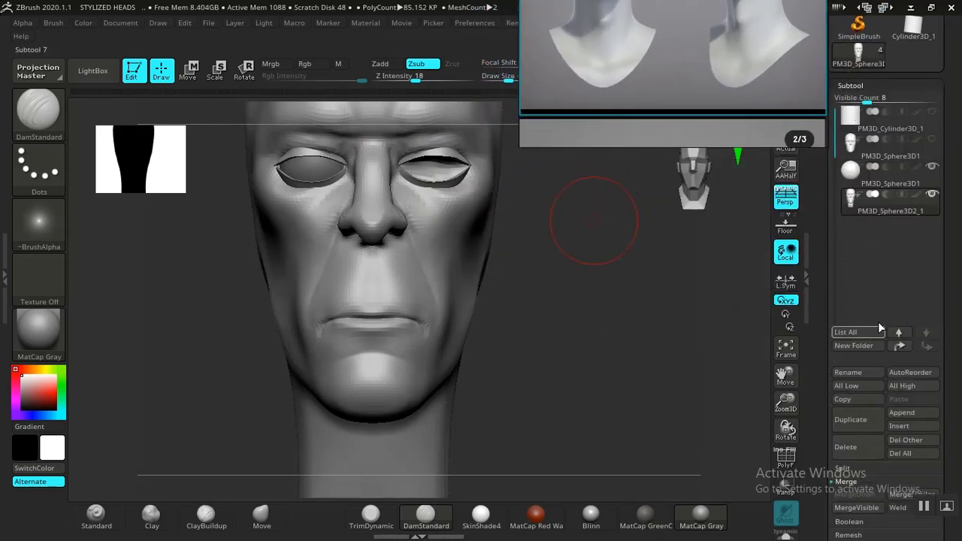
{"action": "left_click", "coordinate": [899, 190]}
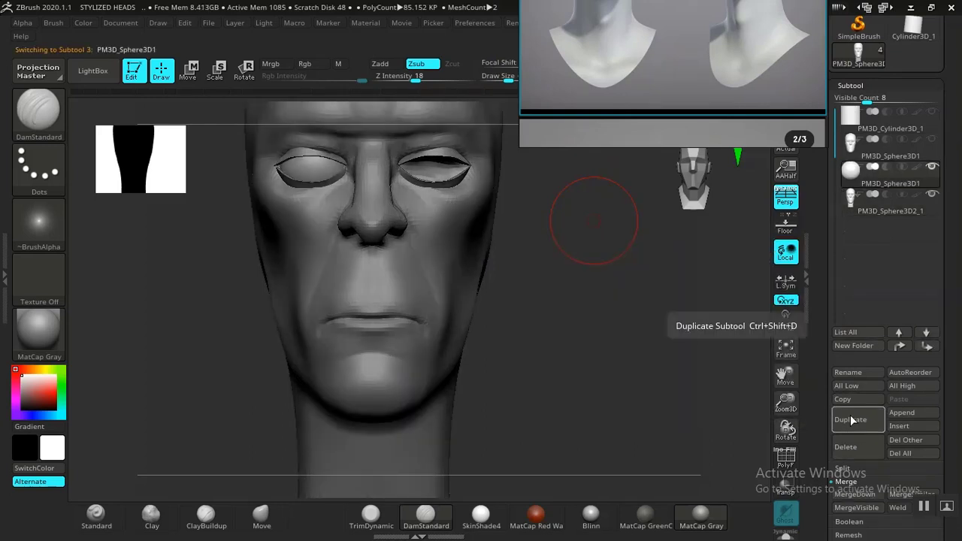
{"action": "left_click", "coordinate": [906, 416]}
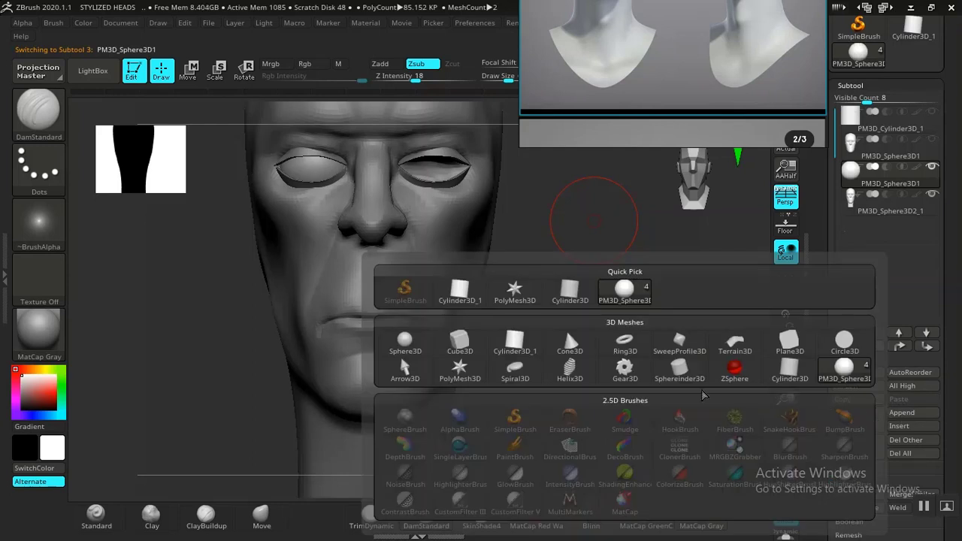
{"action": "left_click", "coordinate": [412, 343]}
Move the new sphere straight down to the base of the neck and bring the character reference back into view
{"action": "left_click_drag", "start_coordinate": [599, 402], "coordinate": [499, 314], "text": "alt"}
{"action": "left_click", "coordinate": [496, 292], "text": "alt"}
{"action": "key", "text": "w"}
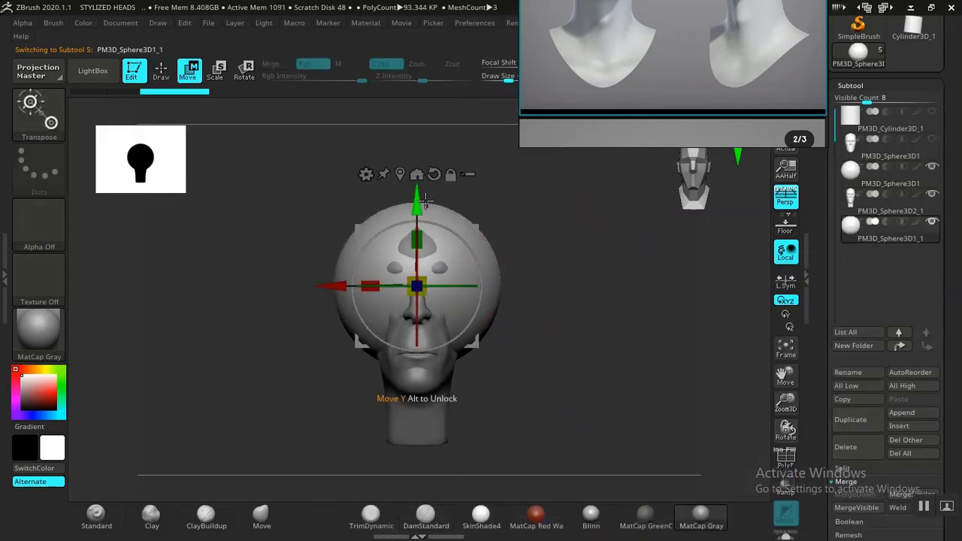
{"action": "left_click_drag", "start_coordinate": [421, 197], "coordinate": [416, 417]}
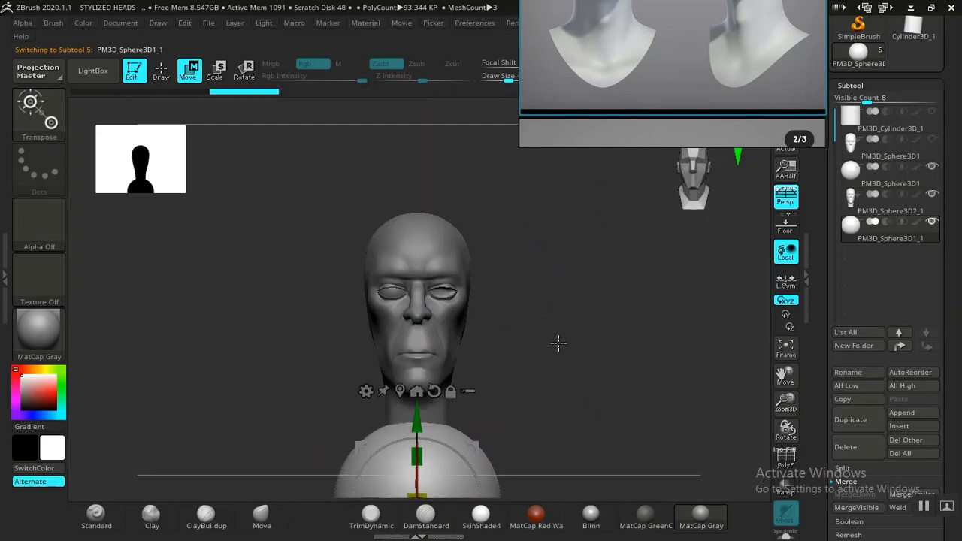
{"action": "left_click_drag", "start_coordinate": [706, 73], "coordinate": [806, 287]}
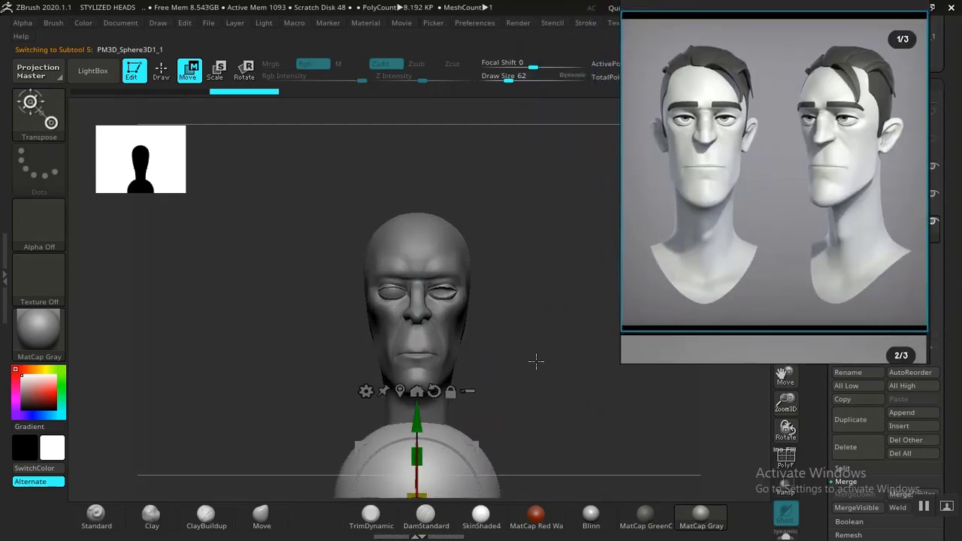
Reselect the head subtool and refine the cheek contours with the Move brush at draw size 106
{"action": "left_click_drag", "start_coordinate": [546, 338], "coordinate": [564, 345], "text": "alt"}
{"action": "right_click_drag", "start_coordinate": [564, 346], "coordinate": [558, 315], "text": "ctrl"}
{"action": "left_click_drag", "start_coordinate": [557, 315], "coordinate": [554, 279], "text": "alt"}
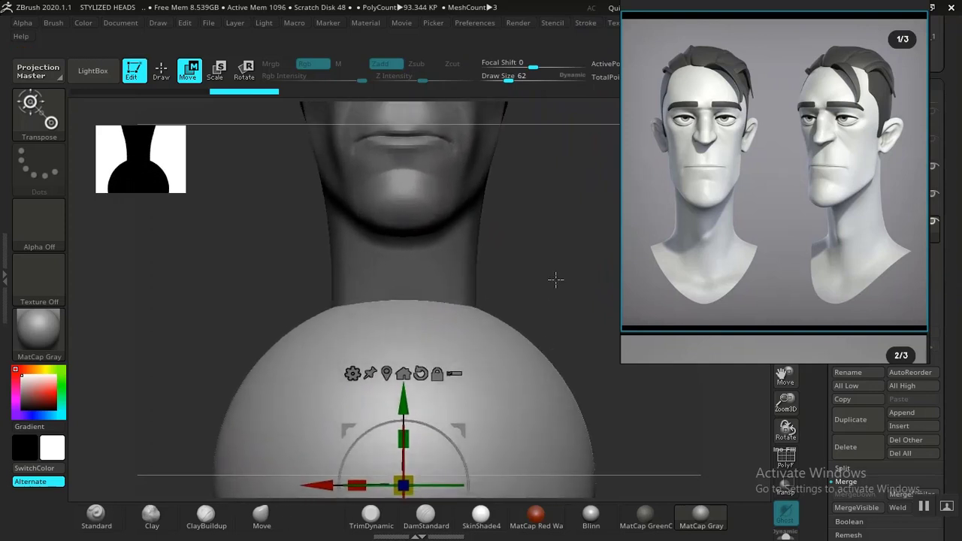
{"action": "left_click_drag", "start_coordinate": [546, 180], "coordinate": [504, 358], "text": "alt"}
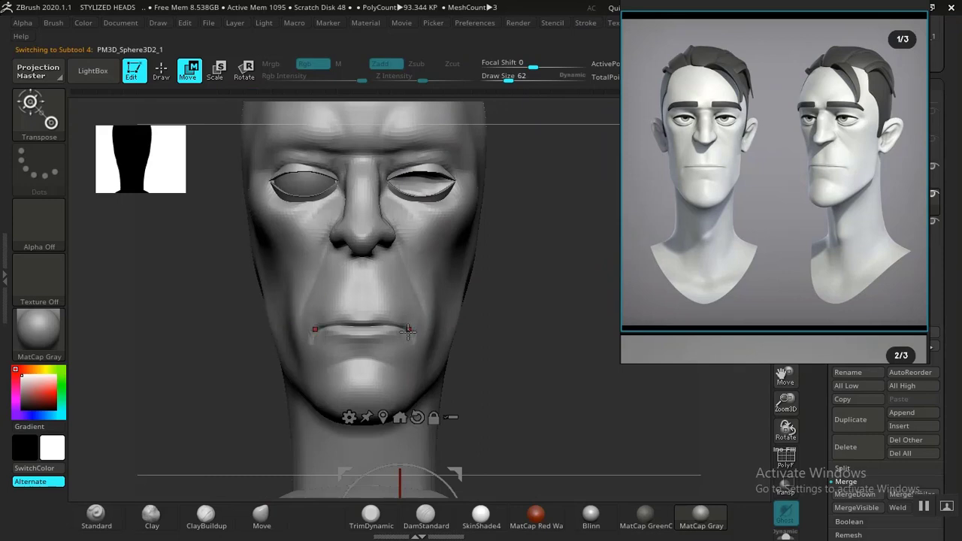
{"action": "left_click", "coordinate": [242, 523]}
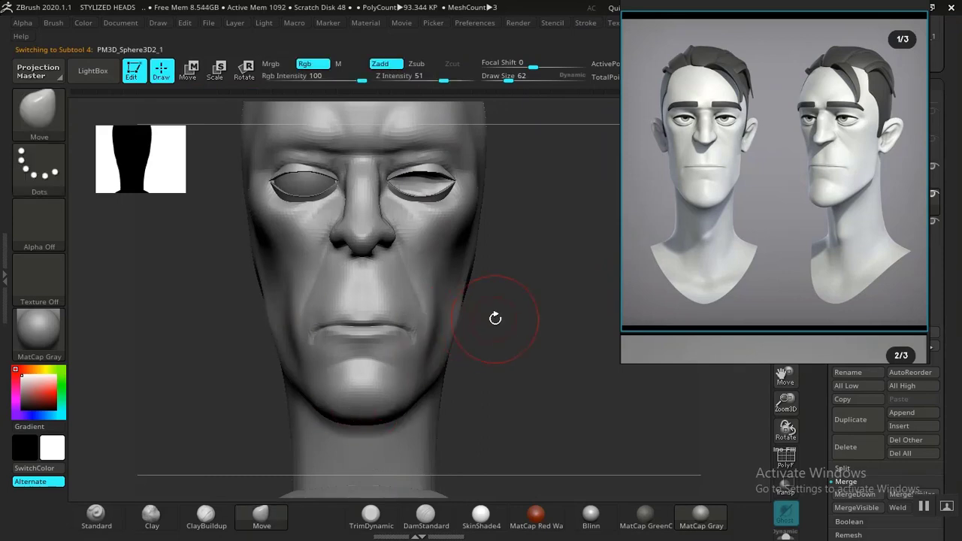
{"action": "left_click_drag", "start_coordinate": [497, 320], "coordinate": [518, 398], "text": "alt"}
{"action": "left_click_drag", "start_coordinate": [526, 325], "coordinate": [503, 490], "text": "alt"}
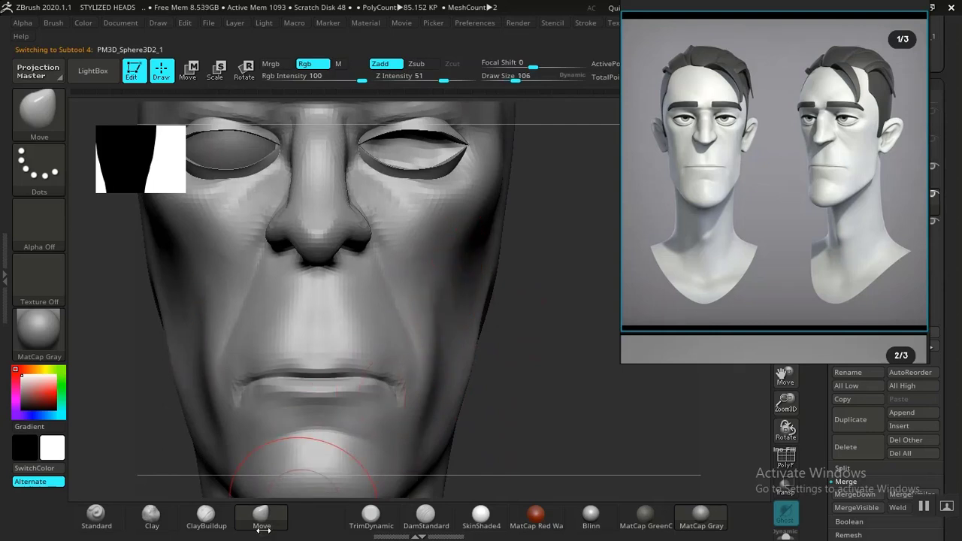
{"action": "left_click_drag", "start_coordinate": [459, 283], "coordinate": [447, 283]}
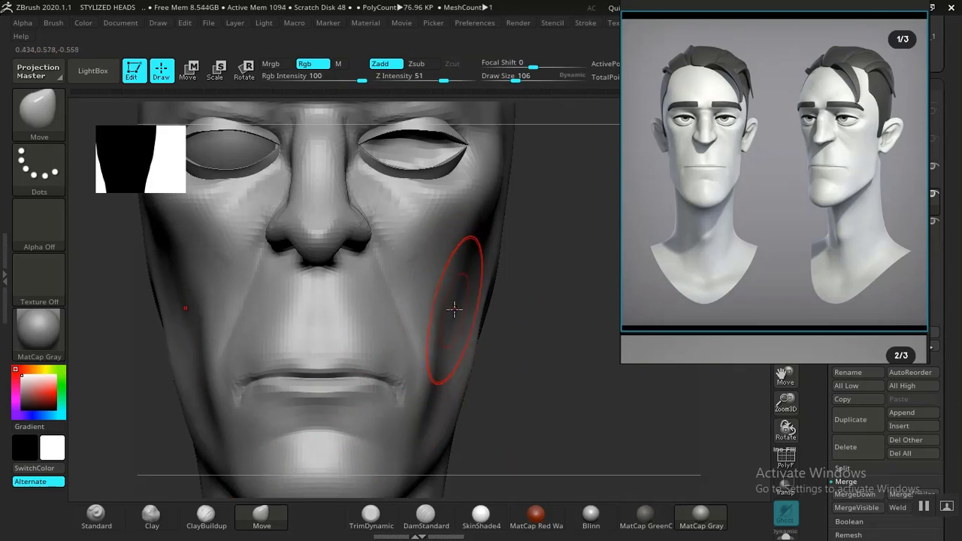
{"action": "left_click_drag", "start_coordinate": [453, 284], "coordinate": [448, 282]}
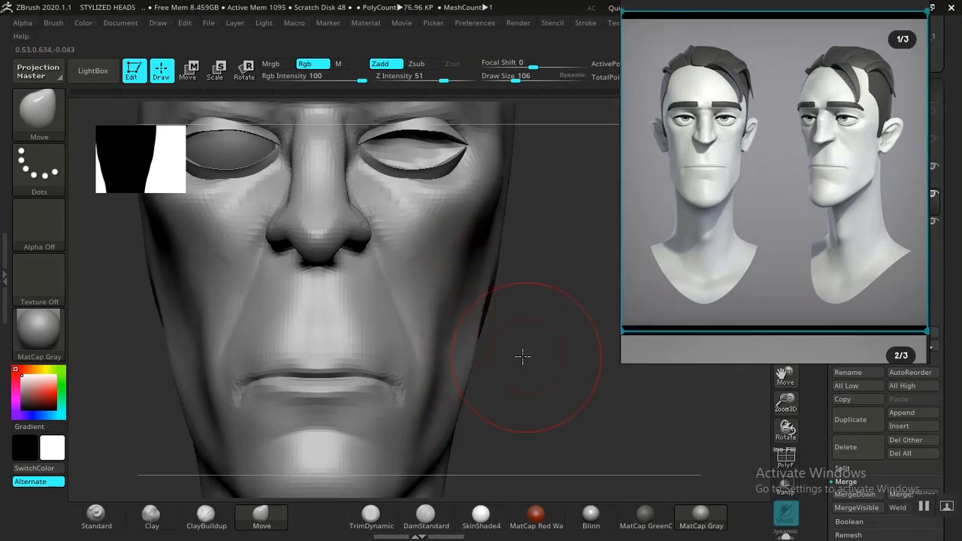
{"action": "left_click_drag", "start_coordinate": [522, 357], "coordinate": [480, 312]}
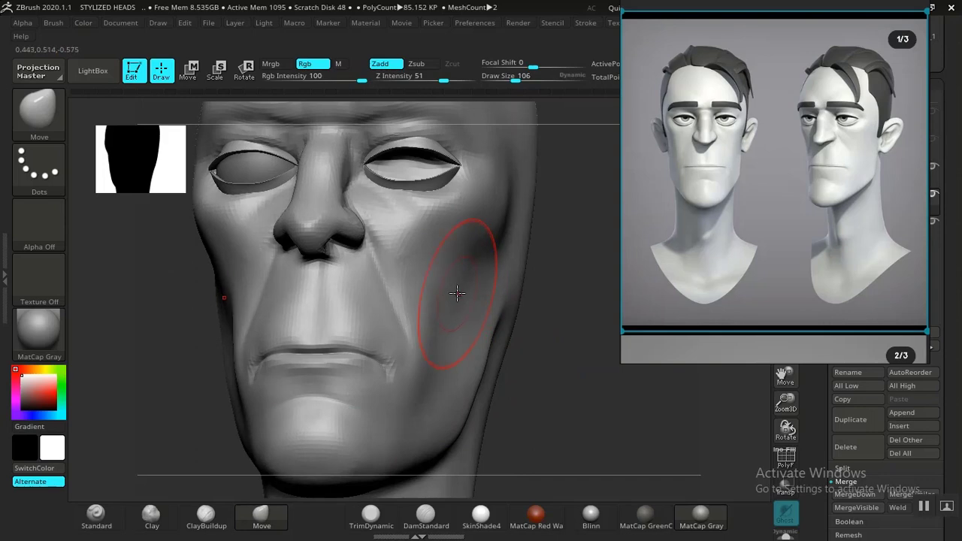
Adjust the lower cheek beside the mouth and the chin profile with the Move brush at draw size 86
{"action": "mouse_move", "coordinate": [542, 358]}
{"action": "left_mouse_down"}
{"action": "mouse_move", "coordinate": [593, 421]}
{"action": "mouse_move", "coordinate": [565, 383]}
{"action": "mouse_move", "coordinate": [583, 431]}
{"action": "mouse_move", "coordinate": [579, 417]}
{"action": "left_mouse_up"}
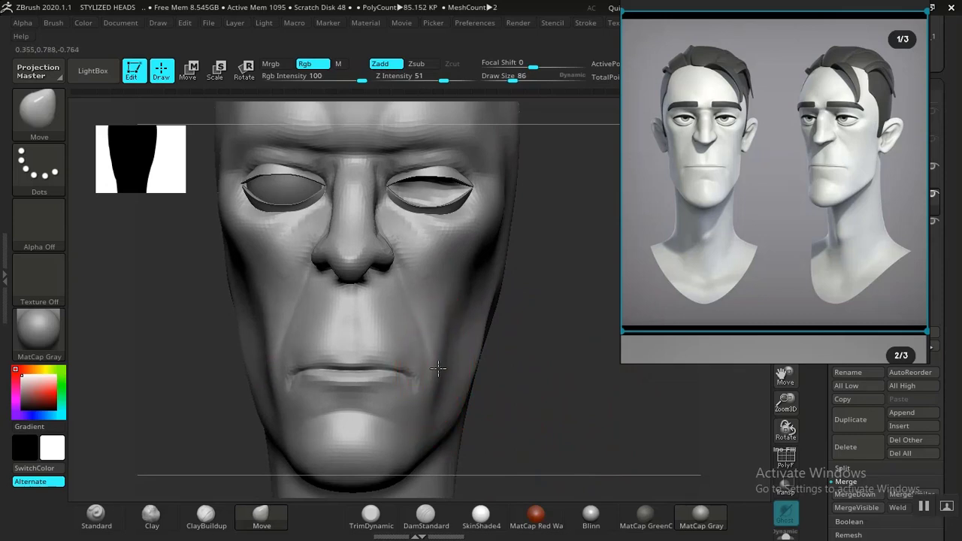
{"action": "mouse_move", "coordinate": [591, 415]}
{"action": "left_mouse_down"}
{"action": "mouse_move", "coordinate": [562, 401]}
{"action": "mouse_move", "coordinate": [593, 378]}
{"action": "mouse_move", "coordinate": [609, 415]}
{"action": "mouse_move", "coordinate": [605, 389]}
{"action": "mouse_move", "coordinate": [551, 389]}
{"action": "left_mouse_up"}
{"action": "mouse_move", "coordinate": [272, 392]}
{"action": "left_mouse_down"}
{"action": "mouse_move", "coordinate": [313, 361]}
{"action": "mouse_move", "coordinate": [381, 378]}
{"action": "left_mouse_up"}
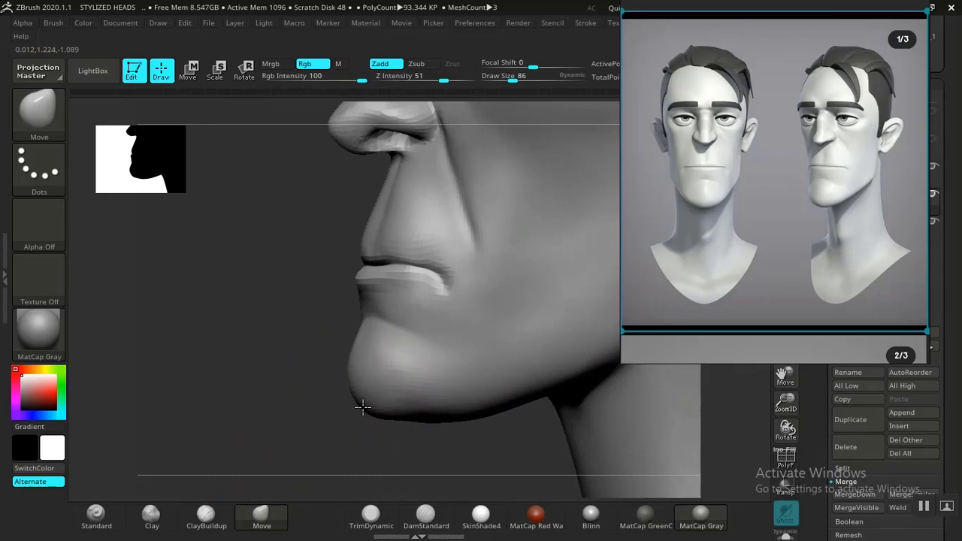
Smooth the underside of the chin and refine the jaw and neck profile with the Move brush at draw size 114
{"action": "left_click_drag", "start_coordinate": [331, 440], "coordinate": [324, 358]}
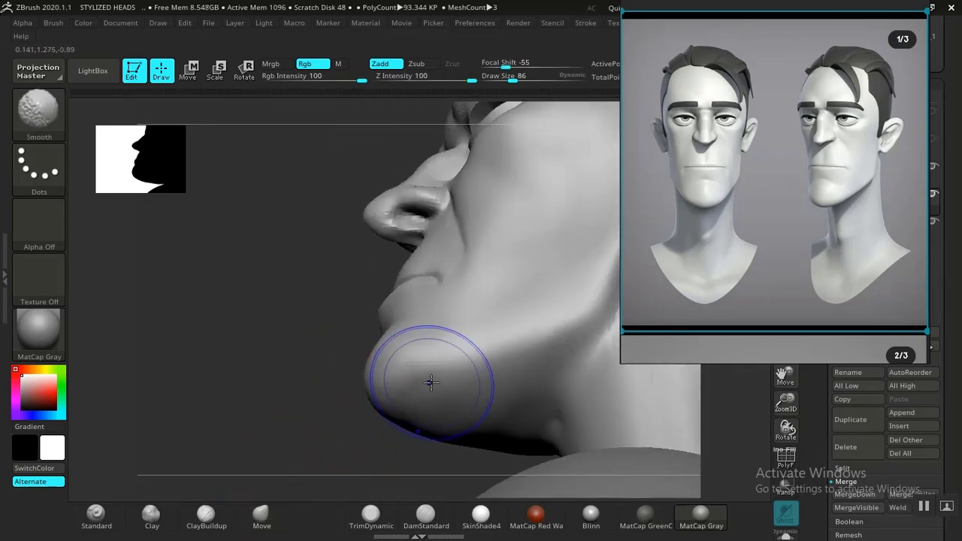
{"action": "left_click_drag", "start_coordinate": [429, 380], "coordinate": [433, 401], "text": "shift"}
{"action": "mouse_move", "coordinate": [333, 422]}
{"action": "left_mouse_down"}
{"action": "mouse_move", "coordinate": [343, 460]}
{"action": "mouse_move", "coordinate": [361, 468]}
{"action": "mouse_move", "coordinate": [307, 391]}
{"action": "mouse_move", "coordinate": [323, 386]}
{"action": "mouse_move", "coordinate": [395, 443]}
{"action": "mouse_move", "coordinate": [444, 355]}
{"action": "left_mouse_up"}
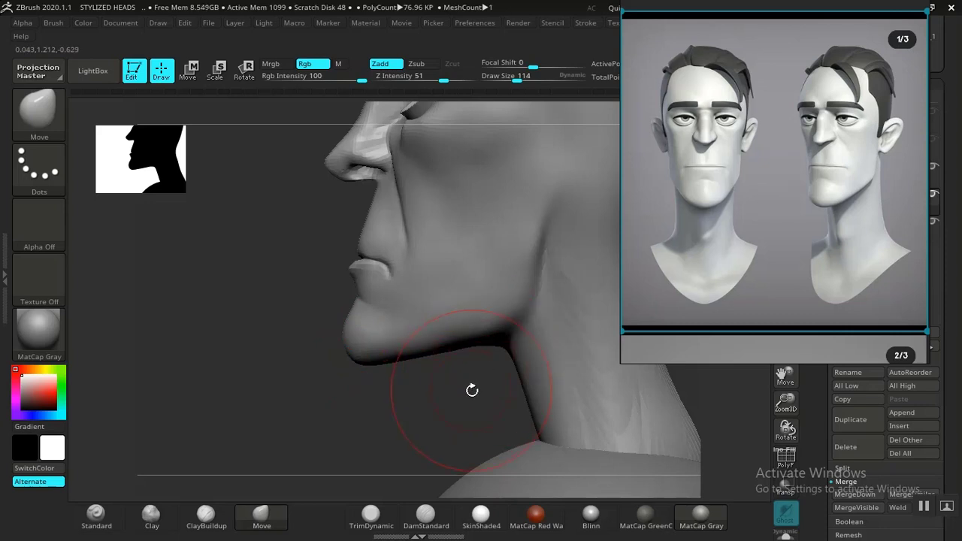
{"action": "left_click", "coordinate": [422, 514]}
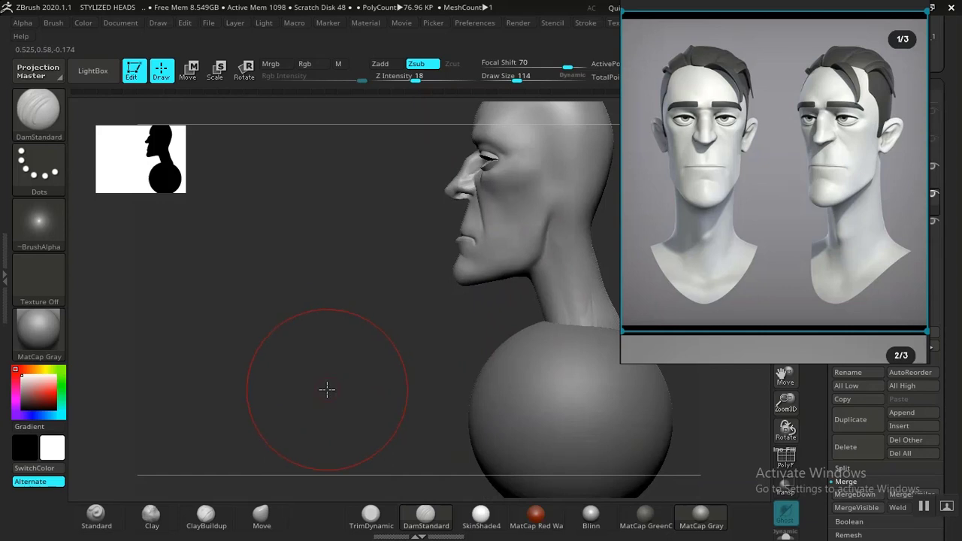
Select the sphere under the neck, scale it down vertically into a flattened ellipsoid, and move it up to meet the neck base
{"action": "left_click_drag", "start_coordinate": [326, 389], "coordinate": [559, 405]}
{"action": "left_click", "coordinate": [528, 395], "text": "alt"}
{"action": "key", "text": "e"}
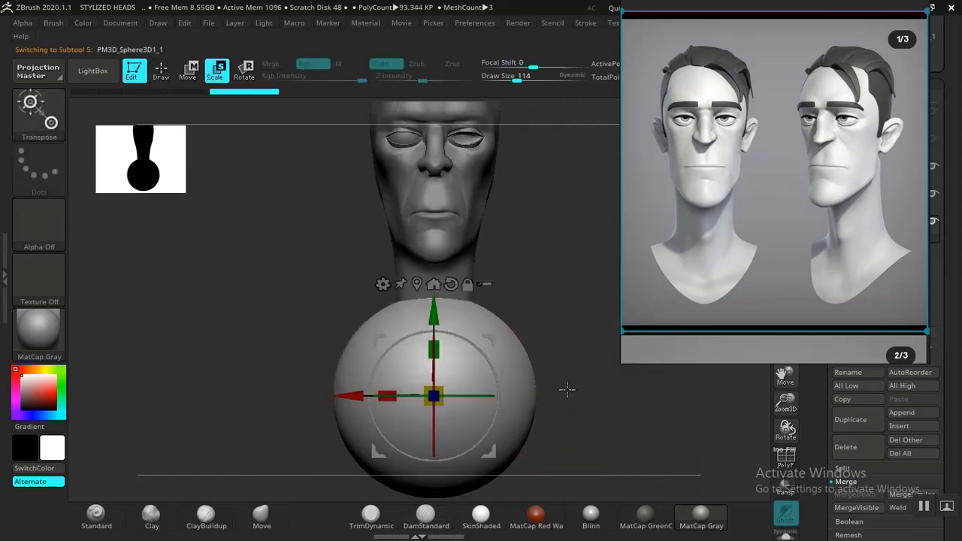
{"action": "left_click_drag", "start_coordinate": [435, 351], "coordinate": [435, 387]}
{"action": "left_click_drag", "start_coordinate": [593, 401], "coordinate": [657, 402]}
{"action": "mouse_move", "coordinate": [571, 382]}
{"action": "left_mouse_down"}
{"action": "mouse_move", "coordinate": [615, 360]}
{"action": "mouse_move", "coordinate": [585, 373]}
{"action": "left_mouse_up"}
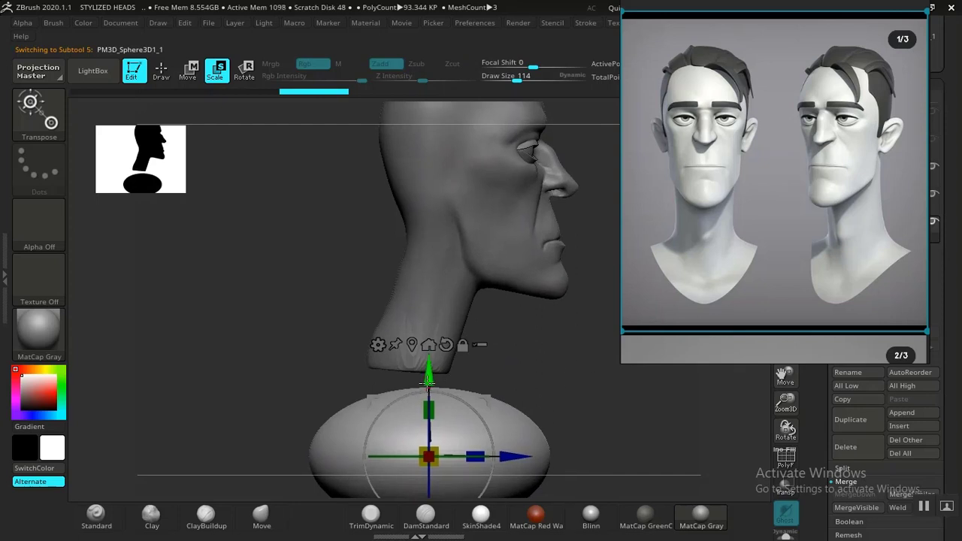
{"action": "left_click_drag", "start_coordinate": [427, 380], "coordinate": [427, 336]}
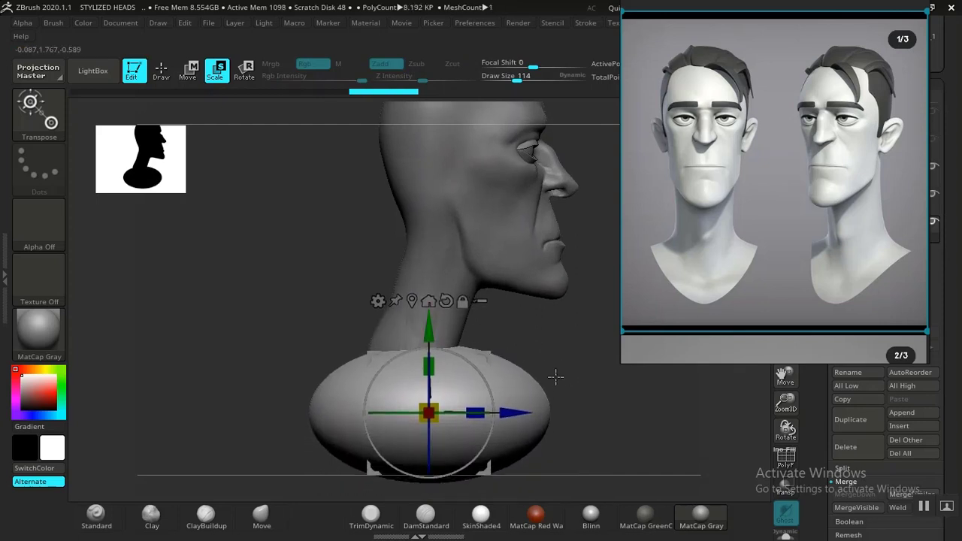
{"action": "key", "text": "q"}
Switch to the Move brush at draw size 154 and bring the big-nosed character's front and side reference into view
{"action": "mouse_move", "coordinate": [581, 386]}
{"action": "left_mouse_down"}
{"action": "mouse_move", "coordinate": [563, 401]}
{"action": "mouse_move", "coordinate": [556, 388]}
{"action": "left_mouse_up"}
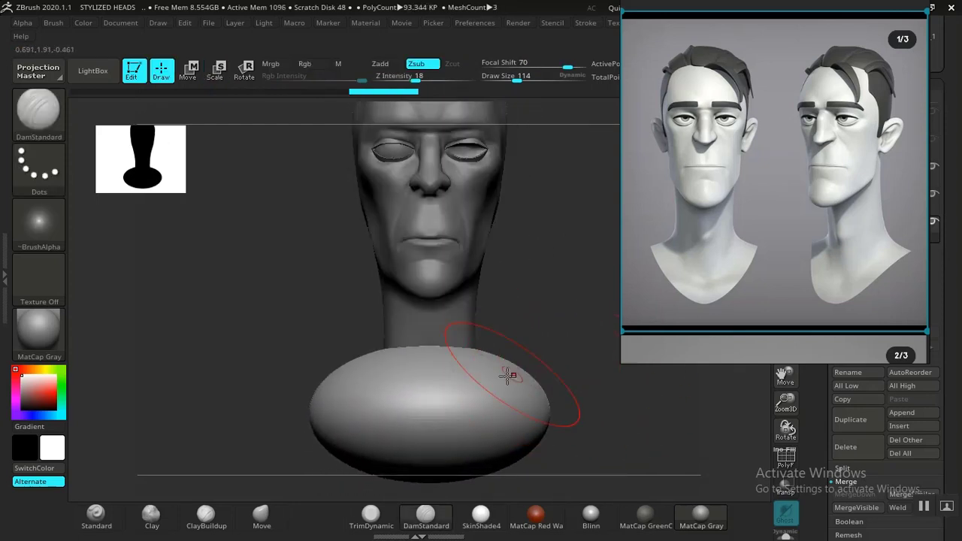
{"action": "left_click_drag", "start_coordinate": [567, 347], "coordinate": [485, 374]}
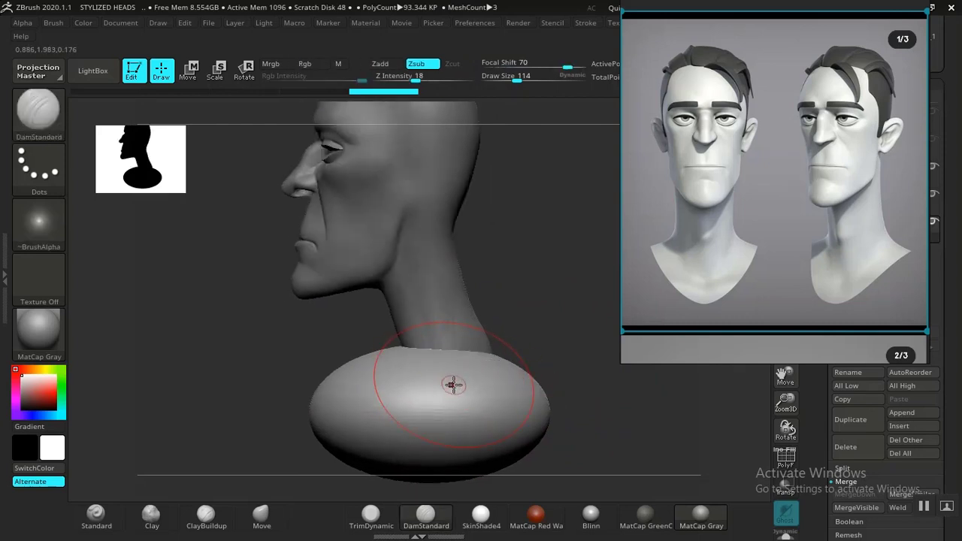
{"action": "key", "text": "w"}
{"action": "left_click", "coordinate": [261, 514]}
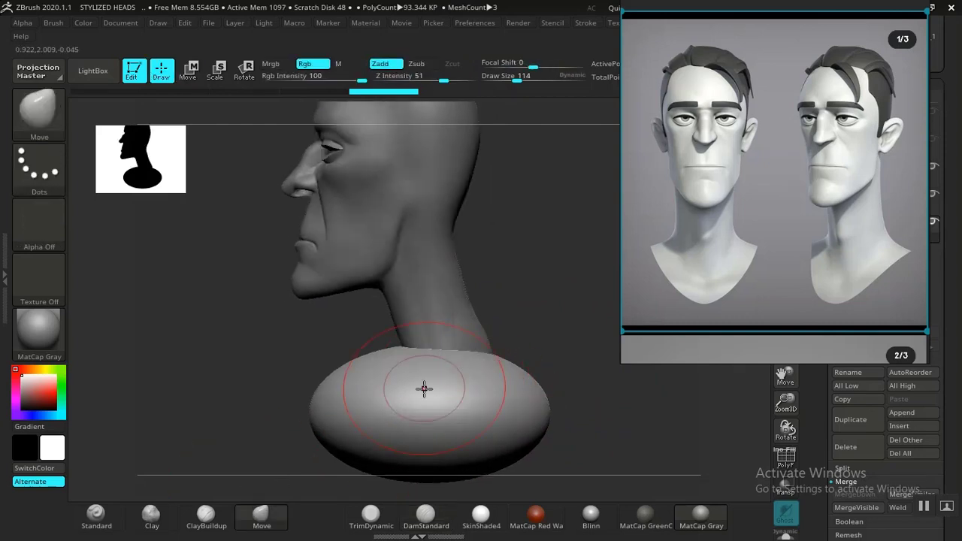
{"action": "key", "text": "bracketright"}
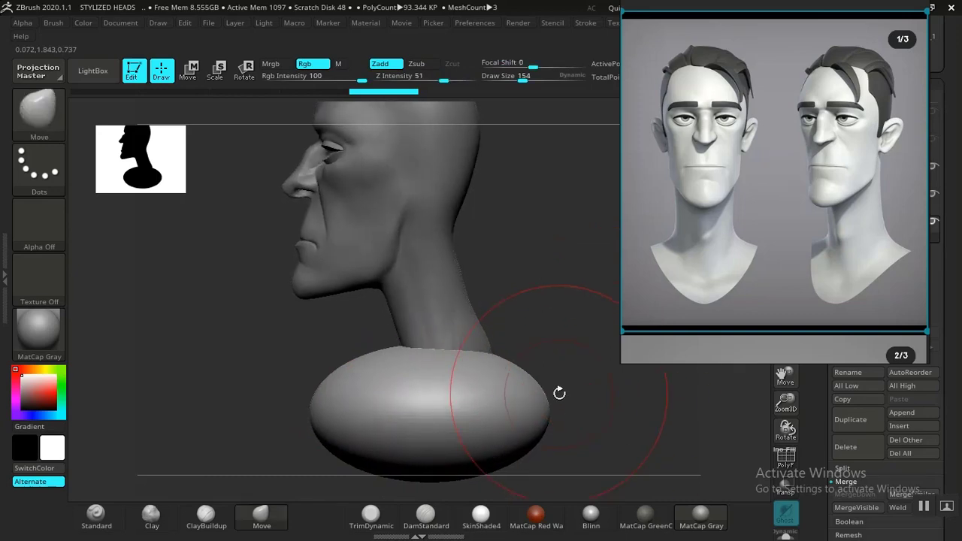
{"action": "scroll", "coordinate": [801, 266], "scroll_direction": "down", "scroll_amount": 8}
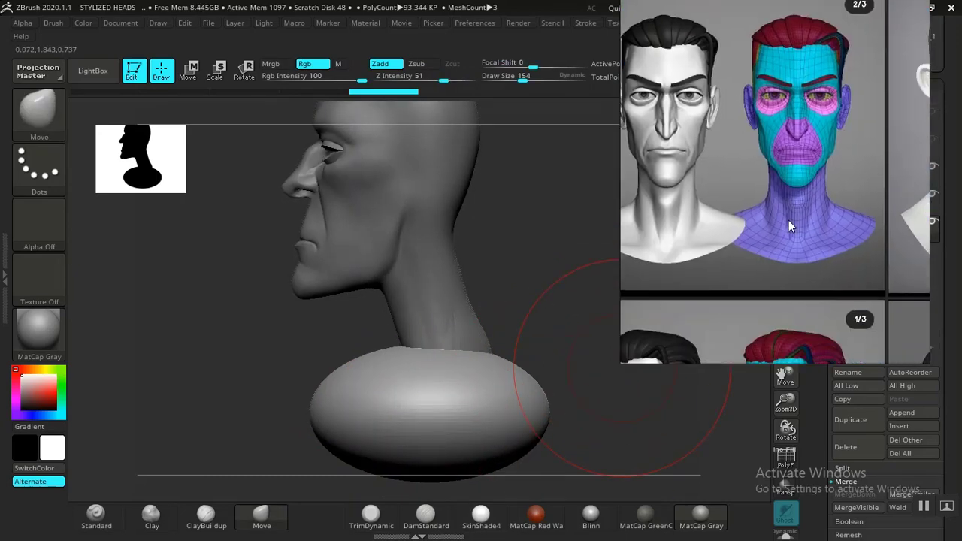
{"action": "middle_click_drag", "start_coordinate": [748, 221], "coordinate": [663, 254]}
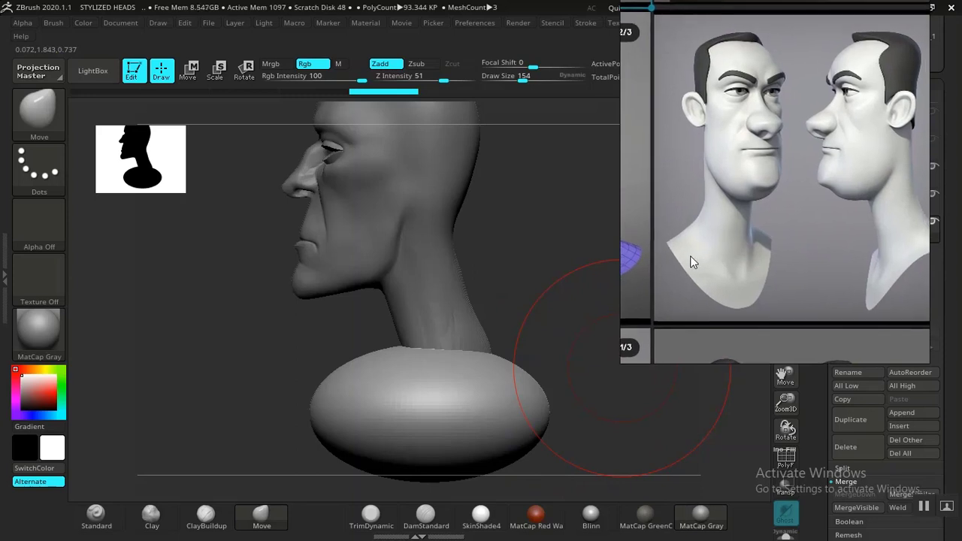
{"action": "mouse_move", "coordinate": [579, 399]}
{"action": "left_mouse_down"}
{"action": "mouse_move", "coordinate": [605, 401]}
{"action": "mouse_move", "coordinate": [556, 399]}
{"action": "mouse_move", "coordinate": [578, 397]}
{"action": "left_mouse_up"}
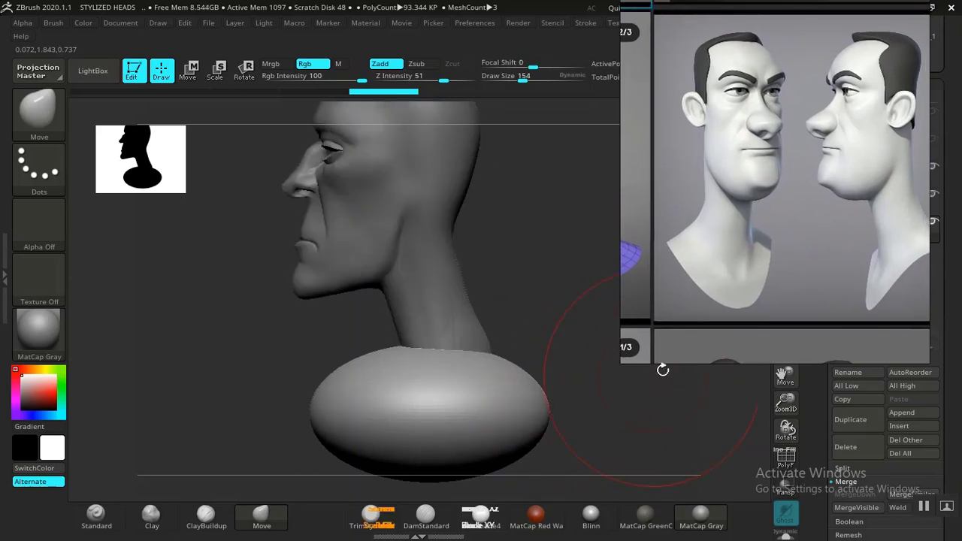
{"action": "middle_click_drag", "start_coordinate": [810, 250], "coordinate": [746, 270]}
{"action": "left_click_drag", "start_coordinate": [604, 431], "coordinate": [463, 321]}
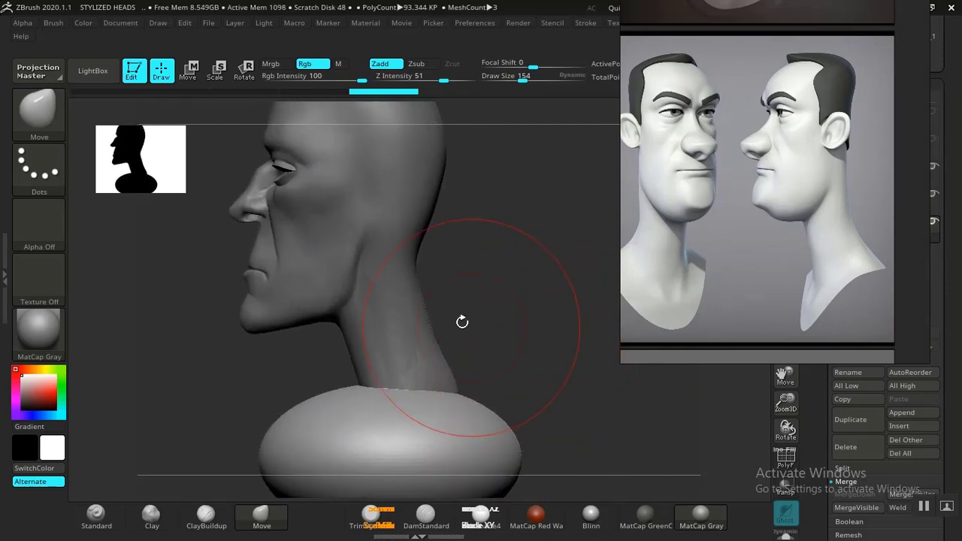
Select the head subtool, apply the Blinn material, and push the back of the neck inward with the Move brush
{"action": "left_click", "coordinate": [376, 233], "text": "alt"}
{"action": "left_click", "coordinate": [591, 514]}
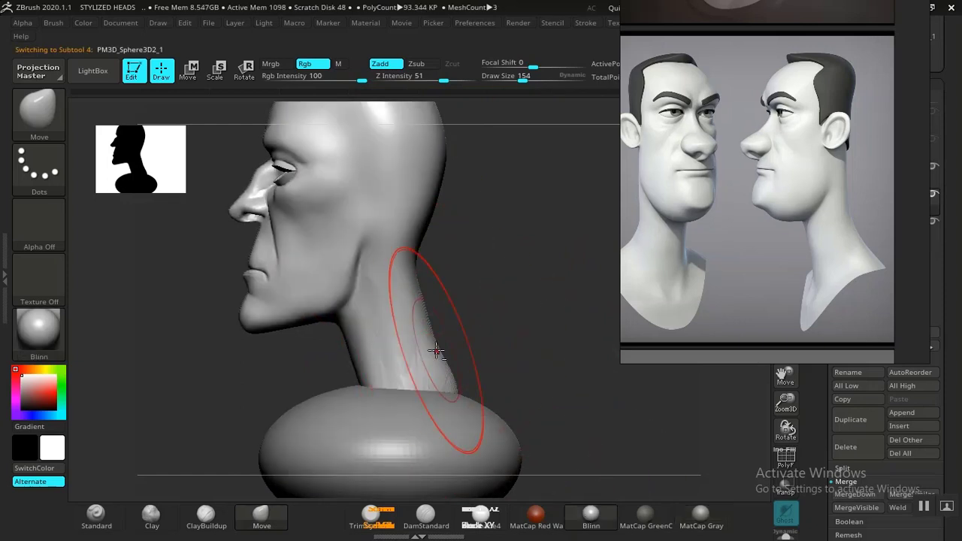
{"action": "left_click_drag", "start_coordinate": [444, 359], "coordinate": [434, 366]}
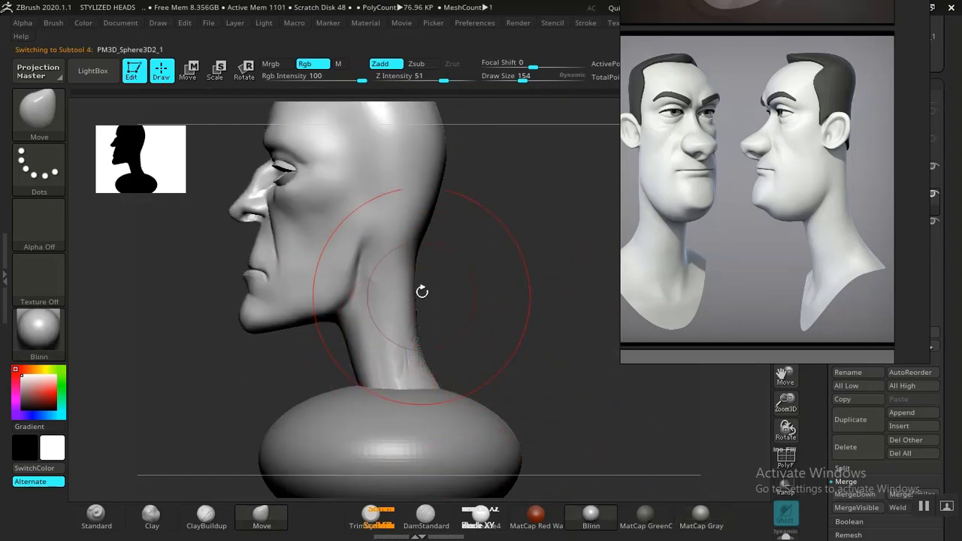
{"action": "left_click_drag", "start_coordinate": [427, 266], "coordinate": [417, 271]}
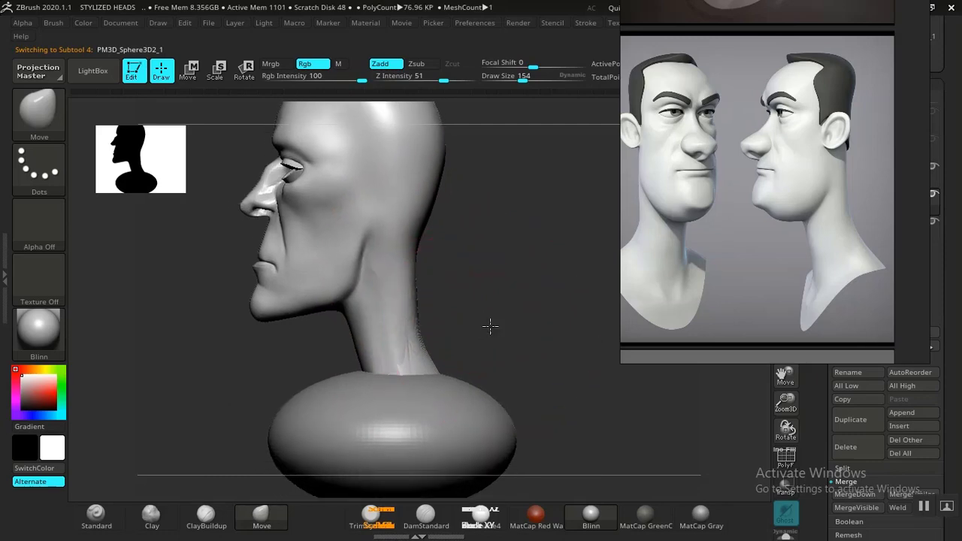
Select the flattened sphere, try pulling its front downward with the Move brush at draw size 182, and undo the strokes
{"action": "left_click", "coordinate": [436, 429], "text": "alt"}
{"action": "left_click_drag", "start_coordinate": [508, 355], "coordinate": [413, 365]}
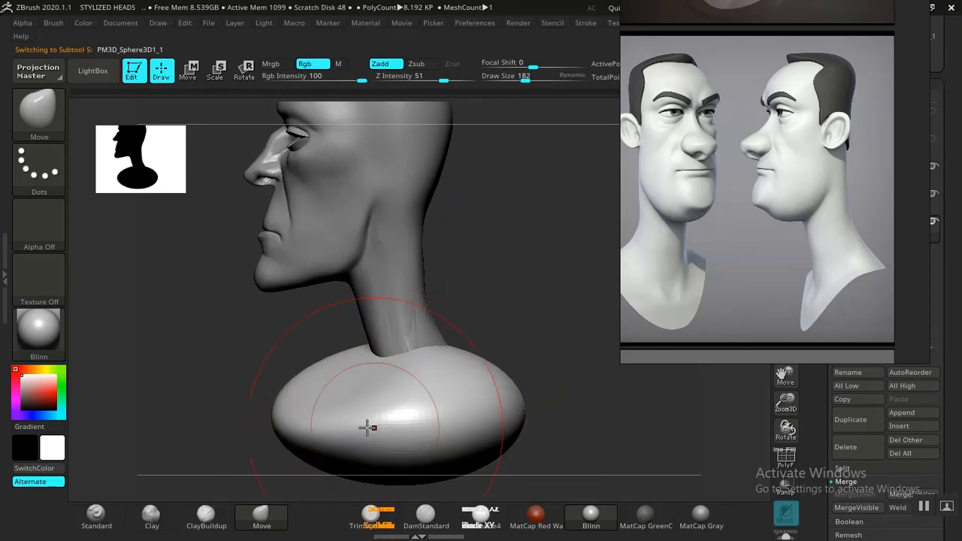
{"action": "left_click_drag", "start_coordinate": [291, 395], "coordinate": [304, 456]}
{"action": "left_click_drag", "start_coordinate": [518, 402], "coordinate": [573, 399]}
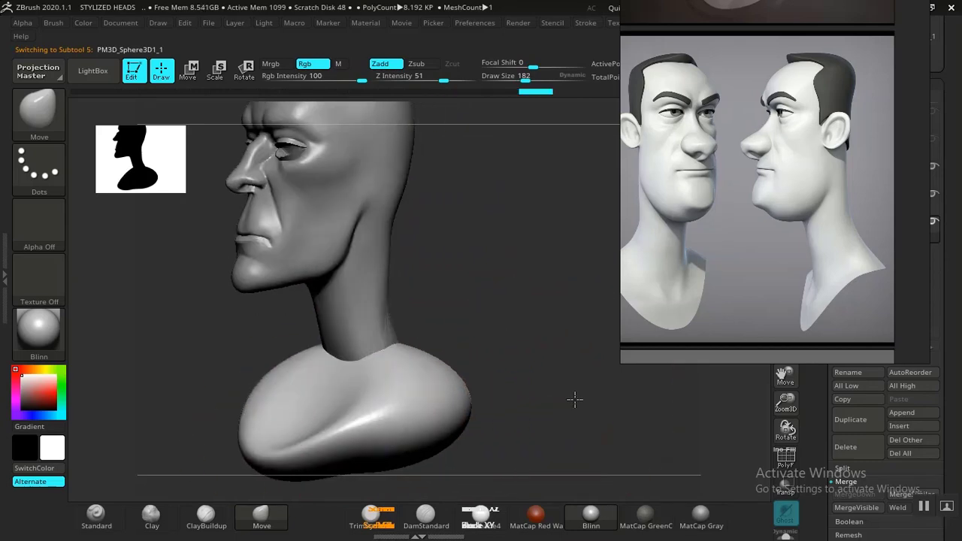
{"action": "left_click_drag", "start_coordinate": [481, 405], "coordinate": [552, 395]}
{"action": "left_click_drag", "start_coordinate": [276, 394], "coordinate": [275, 404]}
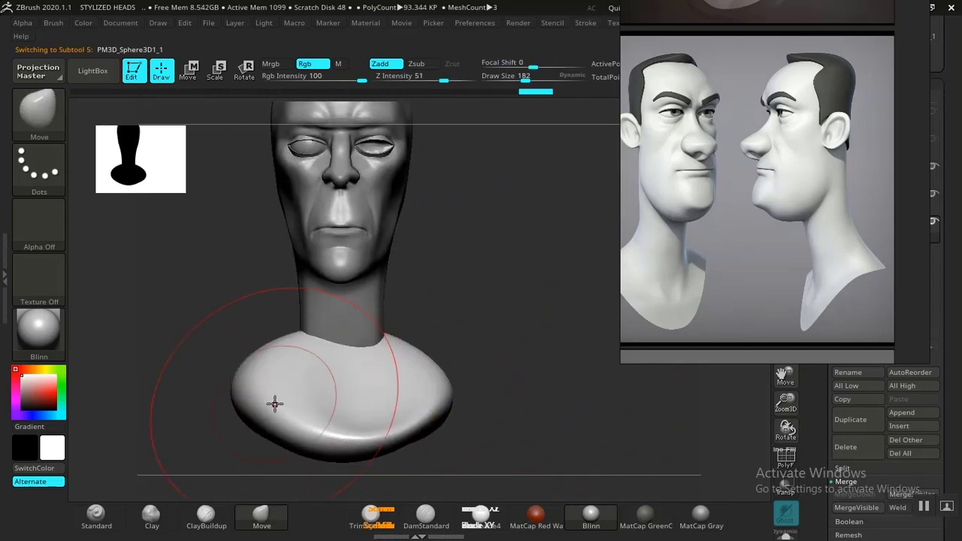
{"action": "left_click_drag", "start_coordinate": [496, 388], "coordinate": [429, 388]}
{"action": "key", "text": "ctrl"}
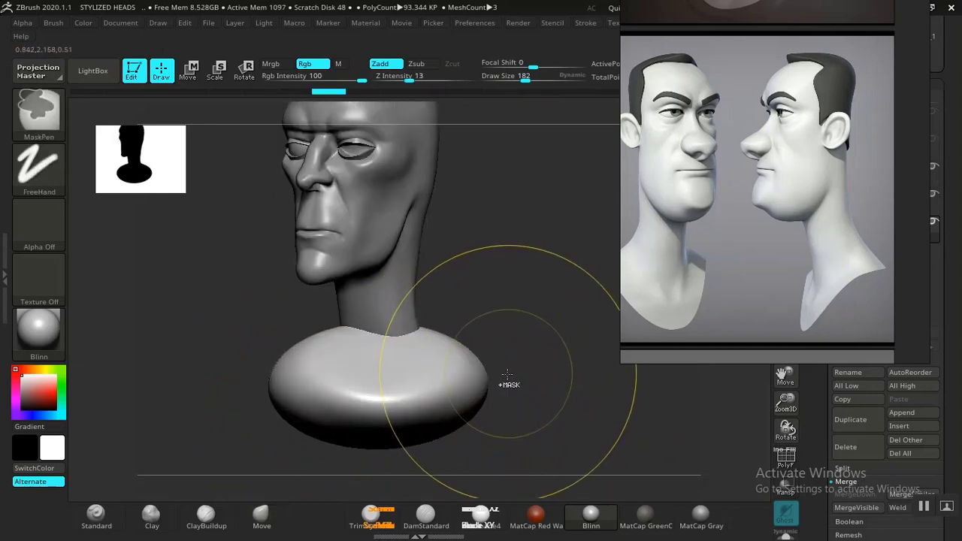
{"action": "mouse_move", "coordinate": [524, 365]}
{"action": "left_mouse_down"}
{"action": "mouse_move", "coordinate": [499, 414]}
{"action": "mouse_move", "coordinate": [521, 403]}
{"action": "left_mouse_up"}
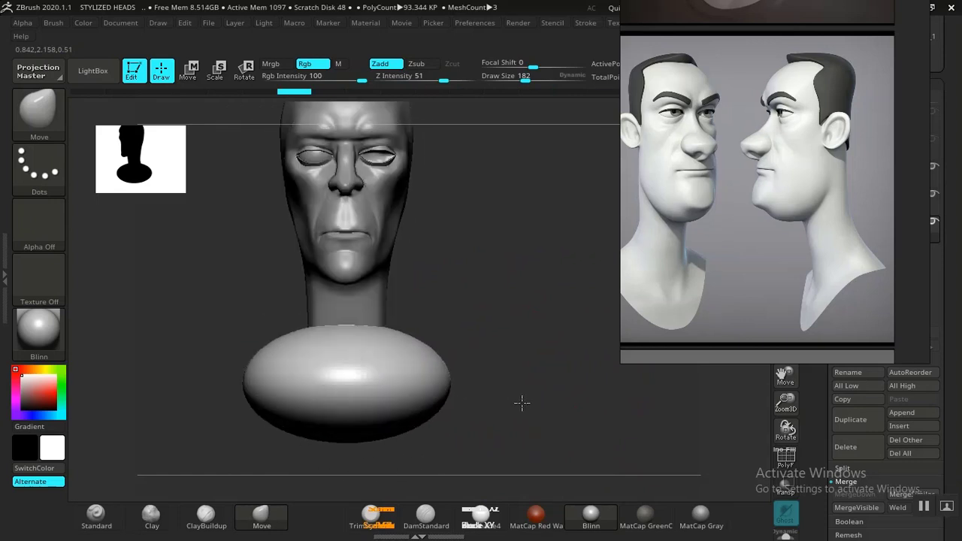
Pull the front of the flattened sphere down into a chest shape and push its underside inward with the Move brush
{"action": "left_click_drag", "start_coordinate": [473, 362], "coordinate": [383, 383]}
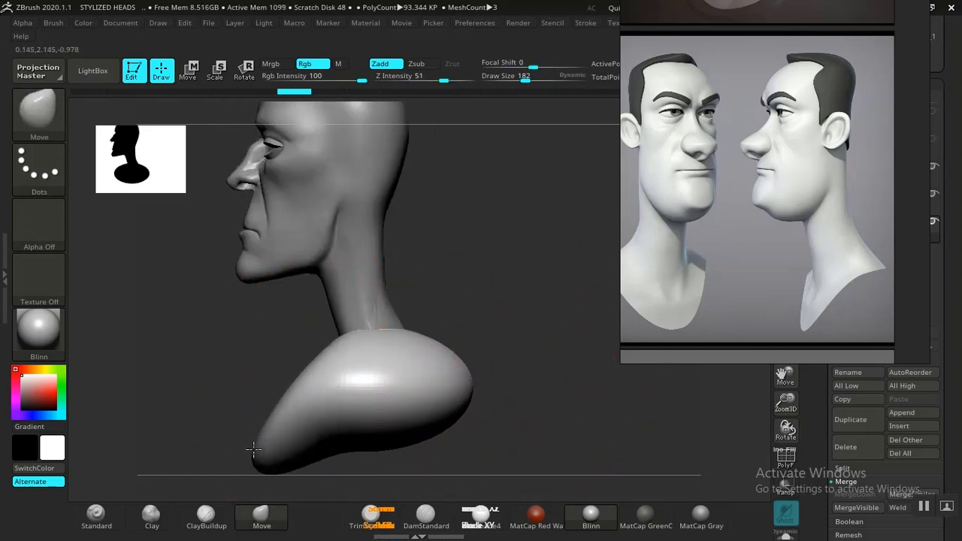
{"action": "left_click_drag", "start_coordinate": [255, 456], "coordinate": [258, 452]}
{"action": "left_click_drag", "start_coordinate": [505, 427], "coordinate": [490, 409]}
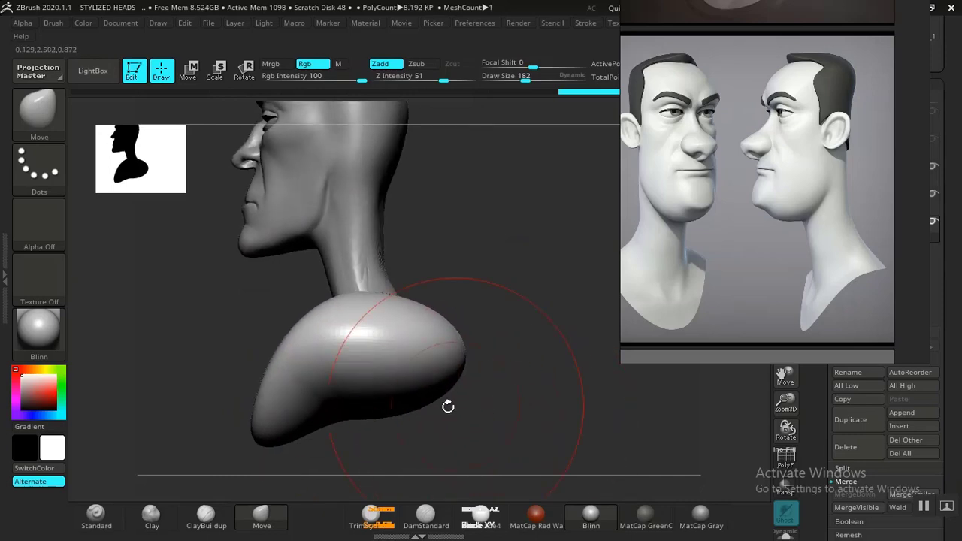
{"action": "left_click_drag", "start_coordinate": [437, 395], "coordinate": [403, 361]}
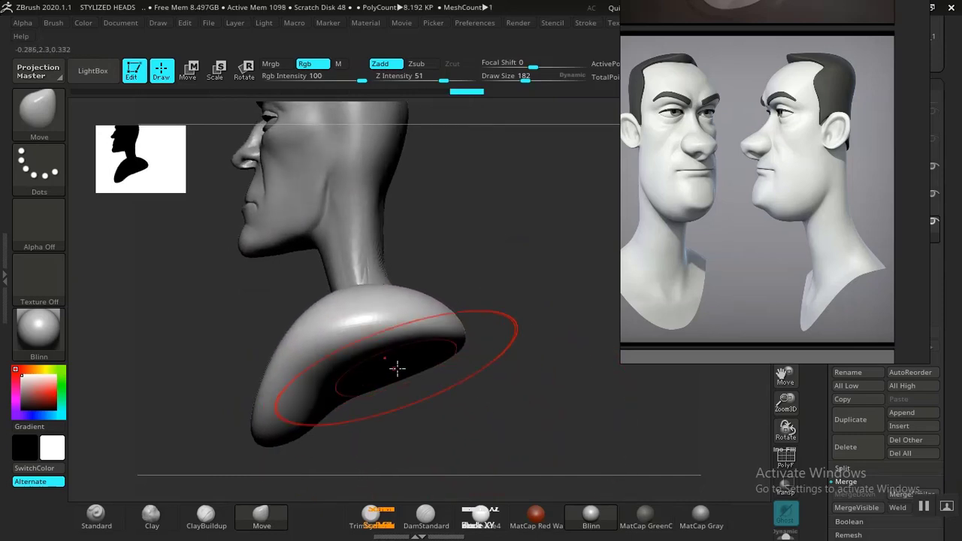
{"action": "mouse_move", "coordinate": [481, 387]}
{"action": "left_mouse_down"}
{"action": "mouse_move", "coordinate": [531, 398]}
{"action": "mouse_move", "coordinate": [580, 391]}
{"action": "mouse_move", "coordinate": [561, 339]}
{"action": "mouse_move", "coordinate": [603, 337]}
{"action": "mouse_move", "coordinate": [569, 390]}
{"action": "mouse_move", "coordinate": [475, 397]}
{"action": "mouse_move", "coordinate": [459, 432]}
{"action": "left_mouse_up"}
{"action": "left_click_drag", "start_coordinate": [533, 378], "coordinate": [537, 396]}
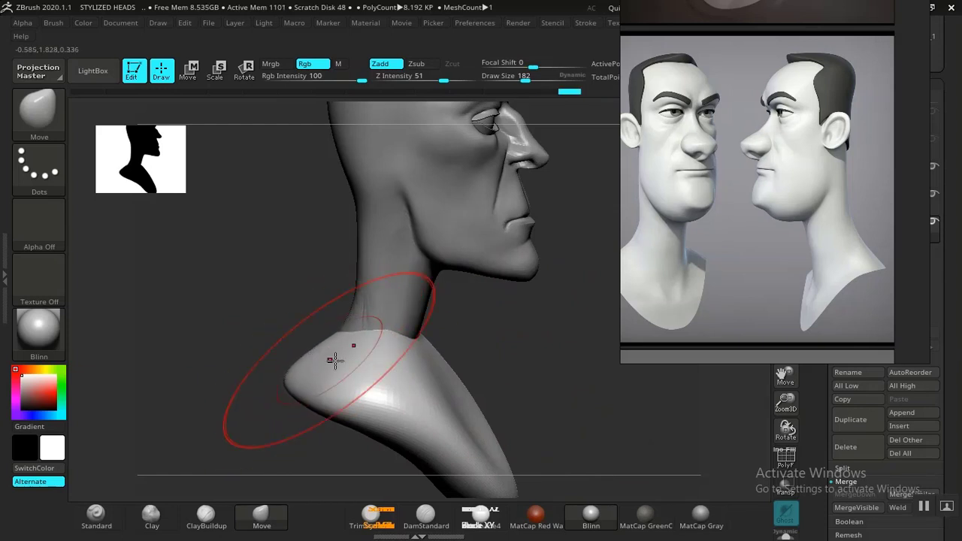
Refine the shoulder slope around the neck base and taper the chest into a rounded V shape with the Move brush
{"action": "key", "text": "f"}
{"action": "mouse_move", "coordinate": [470, 361]}
{"action": "left_mouse_down", "text": "shift"}
{"action": "mouse_move", "coordinate": [485, 378]}
{"action": "mouse_move", "coordinate": [502, 358]}
{"action": "mouse_move", "coordinate": [463, 395]}
{"action": "mouse_move", "coordinate": [451, 386]}
{"action": "mouse_move", "coordinate": [522, 386]}
{"action": "mouse_move", "coordinate": [531, 371]}
{"action": "mouse_move", "coordinate": [483, 397]}
{"action": "mouse_move", "coordinate": [476, 390]}
{"action": "left_mouse_up", "text": "shift"}
{"action": "left_click_drag", "start_coordinate": [518, 332], "coordinate": [512, 355], "text": "alt"}
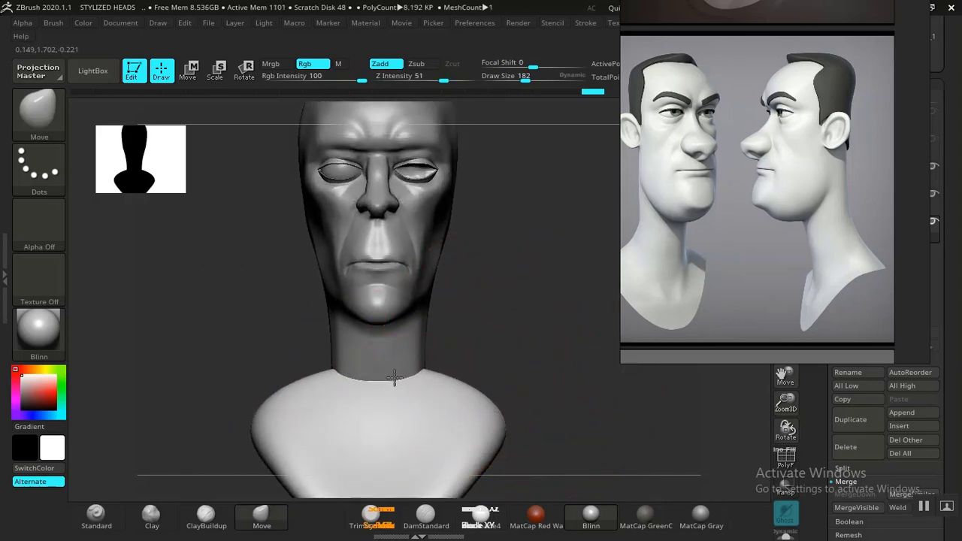
{"action": "left_click_drag", "start_coordinate": [395, 377], "coordinate": [458, 386]}
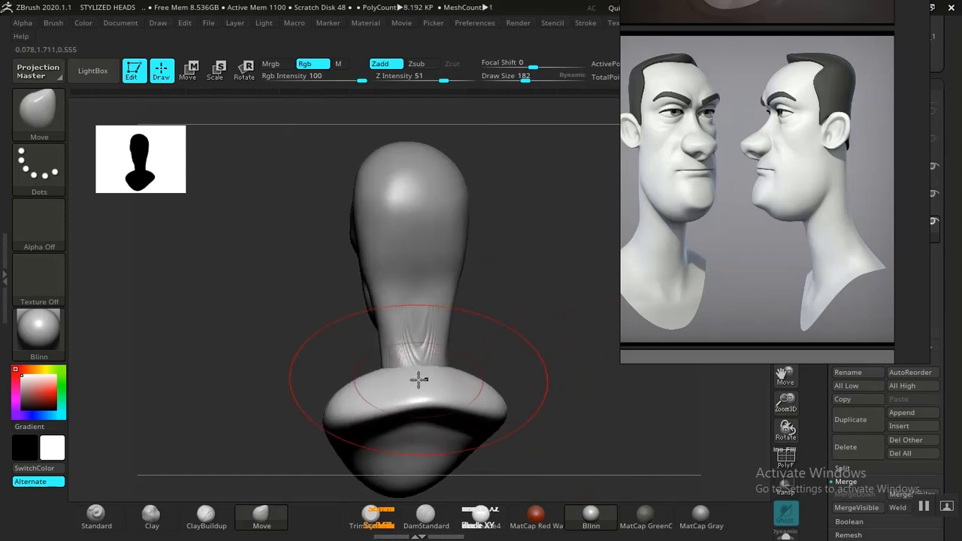
{"action": "left_click_drag", "start_coordinate": [515, 360], "coordinate": [519, 391]}
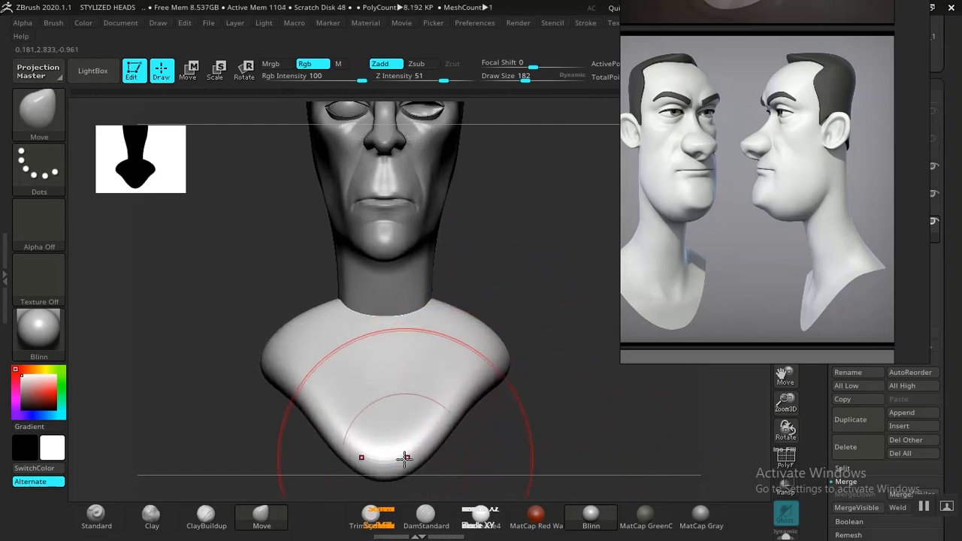
{"action": "mouse_move", "coordinate": [498, 424]}
{"action": "left_mouse_down"}
{"action": "mouse_move", "coordinate": [498, 395]}
{"action": "mouse_move", "coordinate": [541, 384]}
{"action": "mouse_move", "coordinate": [410, 380]}
{"action": "mouse_move", "coordinate": [627, 425]}
{"action": "mouse_move", "coordinate": [627, 414]}
{"action": "mouse_move", "coordinate": [503, 444]}
{"action": "mouse_move", "coordinate": [601, 332]}
{"action": "left_mouse_up"}
{"action": "left_click_drag", "start_coordinate": [541, 356], "coordinate": [481, 369], "text": "alt"}
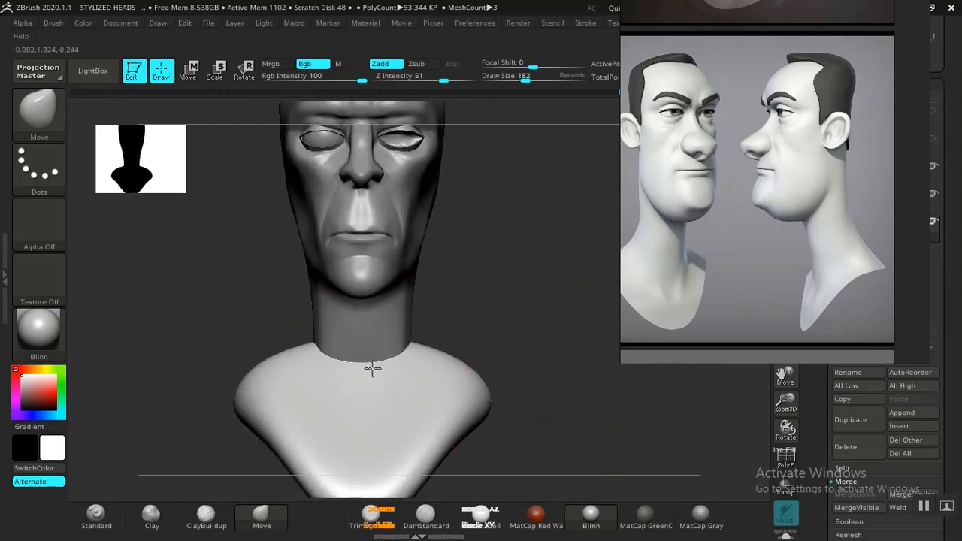
{"action": "left_click_drag", "start_coordinate": [530, 329], "coordinate": [575, 308]}
Move the reference board clear of the Subtool list and frame the side-view reference beside the bust
{"action": "left_click_drag", "start_coordinate": [746, 275], "coordinate": [145, 292]}
{"action": "right_click_drag", "start_coordinate": [173, 300], "coordinate": [132, 306]}
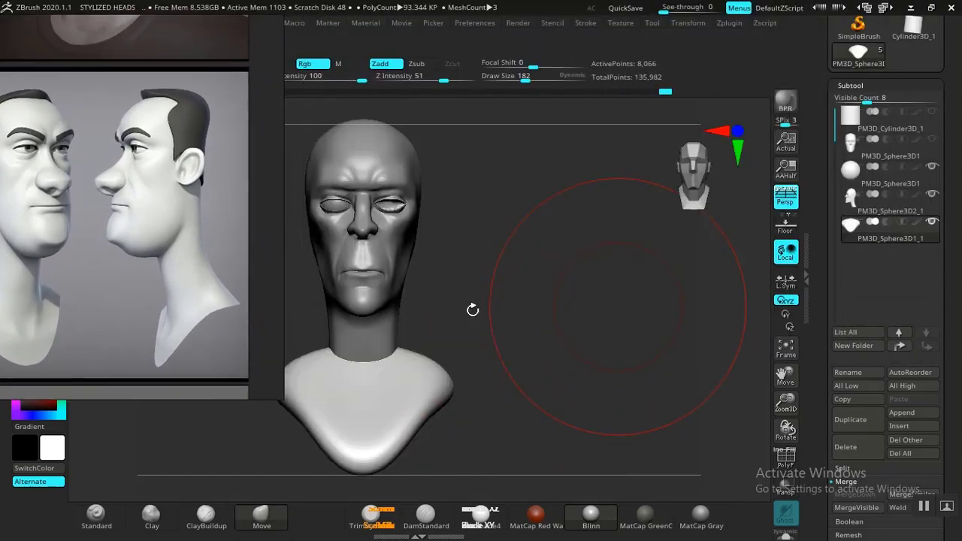
{"action": "left_click_drag", "start_coordinate": [410, 322], "coordinate": [463, 376], "text": "alt"}
{"action": "left_click_drag", "start_coordinate": [543, 379], "coordinate": [611, 357], "text": "alt"}
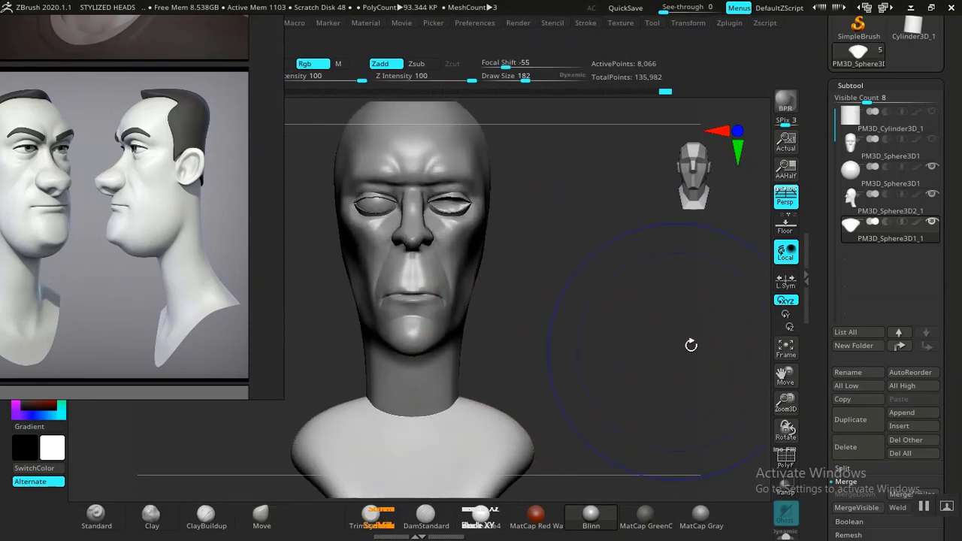
Duplicate the head subtool and merge the copy down with the shoulder base, confirming the merge
{"action": "left_click", "coordinate": [875, 200]}
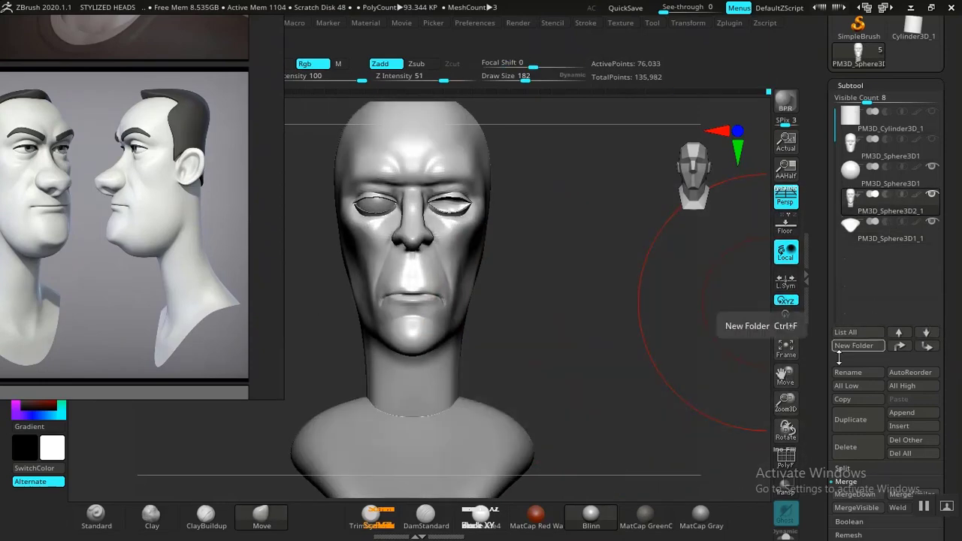
{"action": "left_click", "coordinate": [850, 419]}
{"action": "left_click_drag", "start_coordinate": [613, 353], "coordinate": [652, 374]}
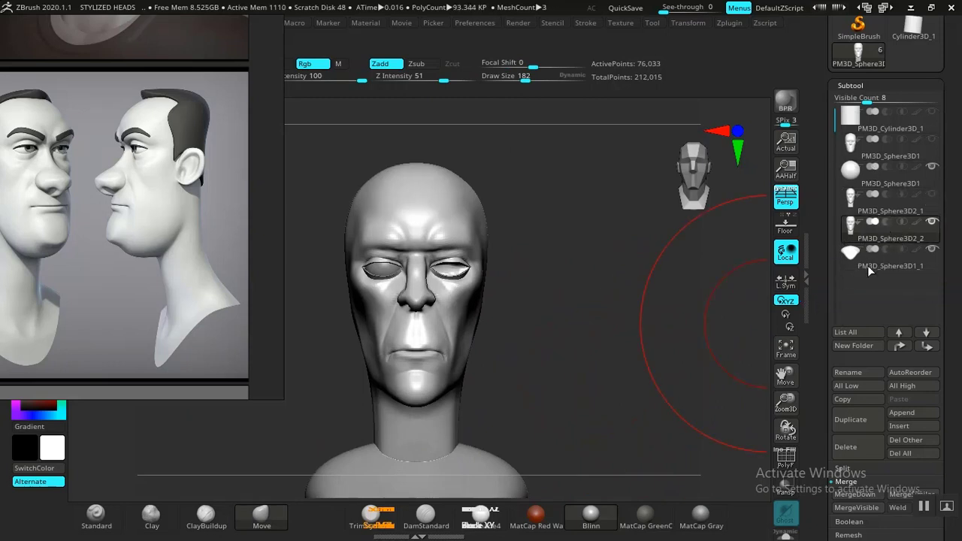
{"action": "scroll", "coordinate": [836, 391], "scroll_direction": "down", "scroll_amount": 3}
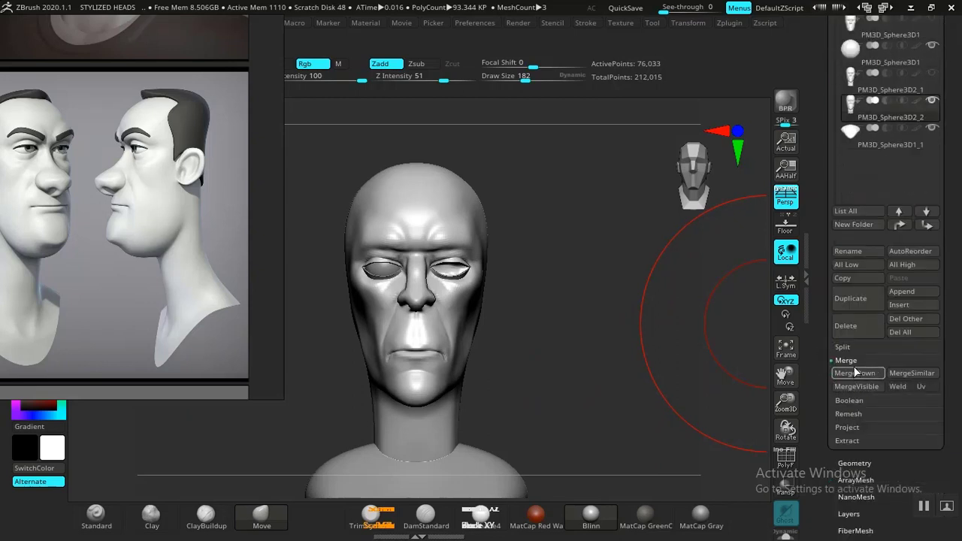
{"action": "left_click", "coordinate": [855, 373]}
{"action": "left_click", "coordinate": [727, 403]}
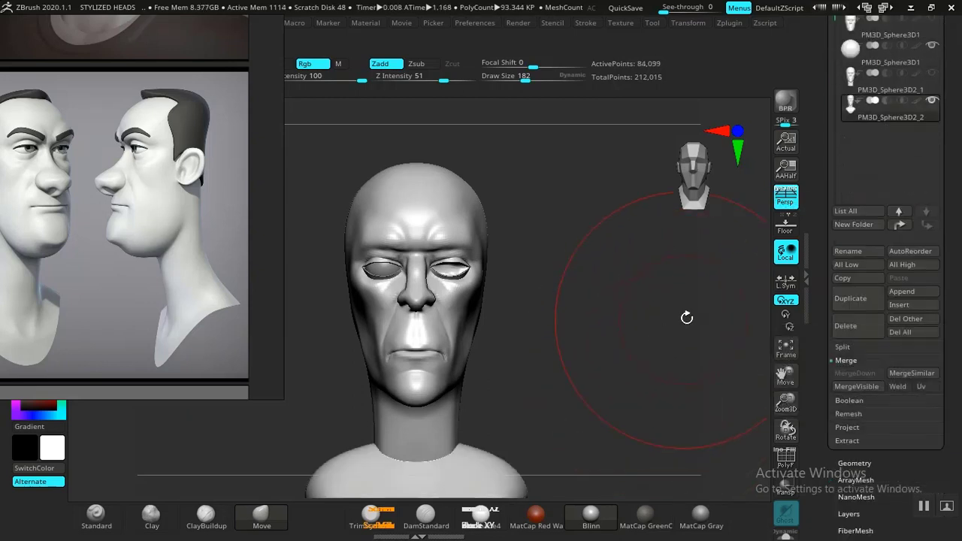
Display the merged bust's polyframe and split its separate mesh parts into individual polygroups with Auto Groups
{"action": "left_click_drag", "start_coordinate": [583, 350], "coordinate": [529, 353]}
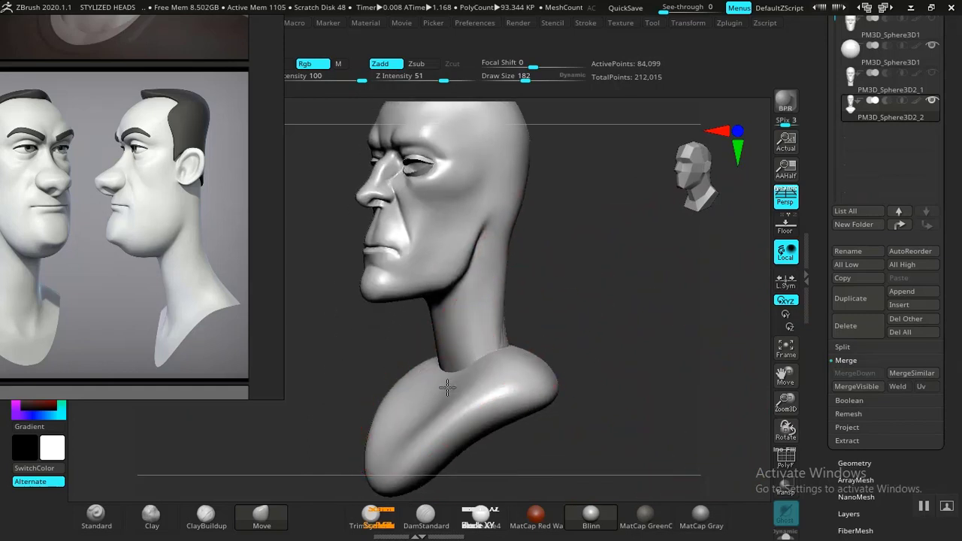
{"action": "key", "text": "ctrl"}
{"action": "key", "text": "b"}
{"action": "key", "text": "m"}
{"action": "key", "text": "v"}
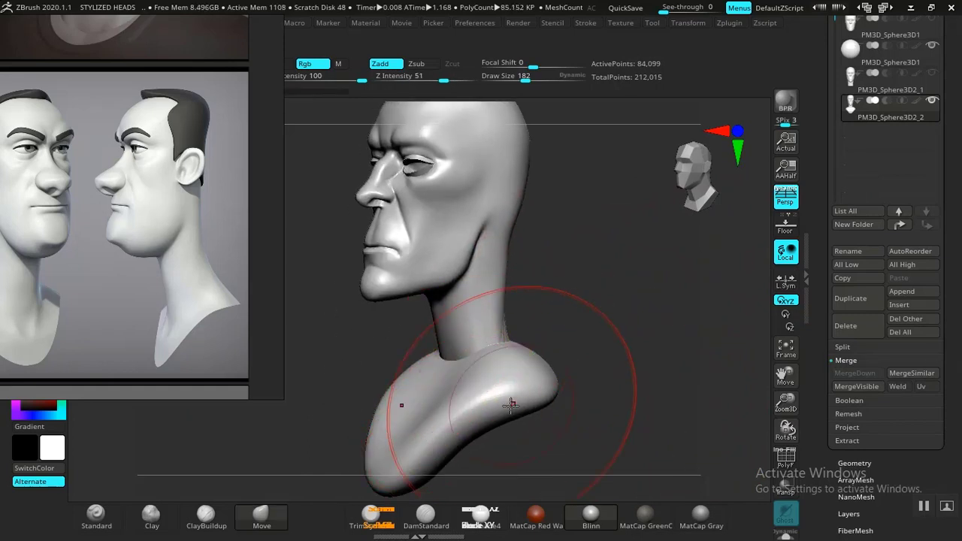
{"action": "key", "text": "f"}
{"action": "key", "text": "shift+f"}
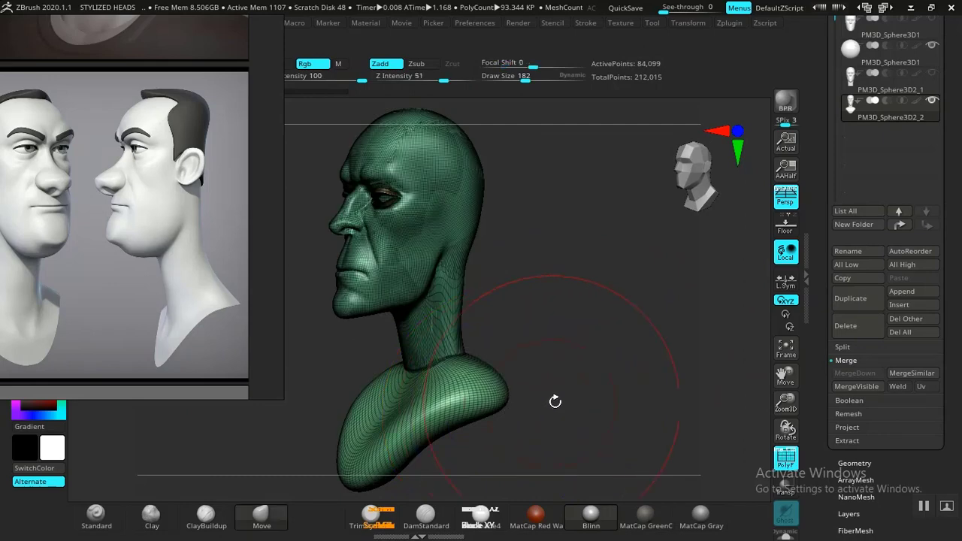
{"action": "left_click_drag", "start_coordinate": [554, 399], "coordinate": [636, 381]}
{"action": "scroll", "coordinate": [817, 386], "scroll_direction": "down", "scroll_amount": 6}
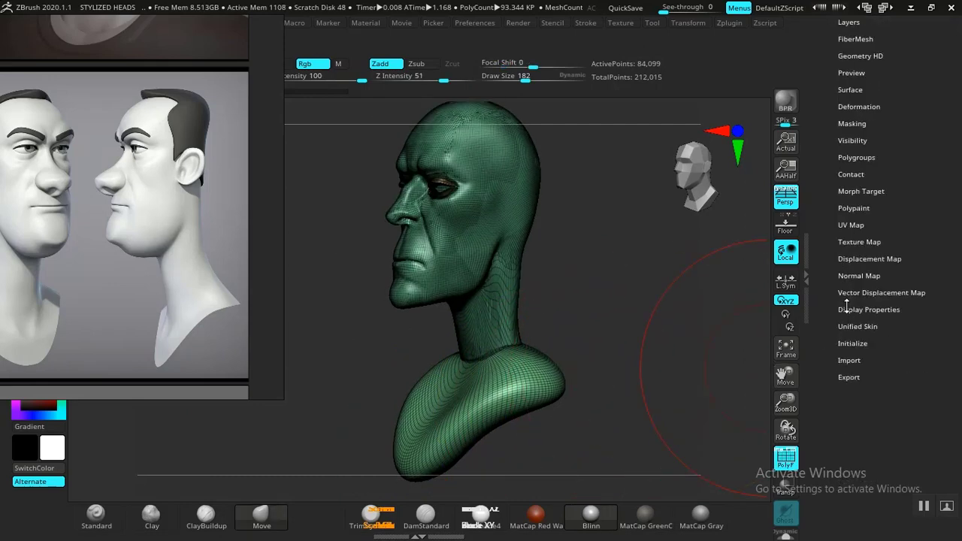
{"action": "scroll", "coordinate": [846, 239], "scroll_direction": "up", "scroll_amount": 1}
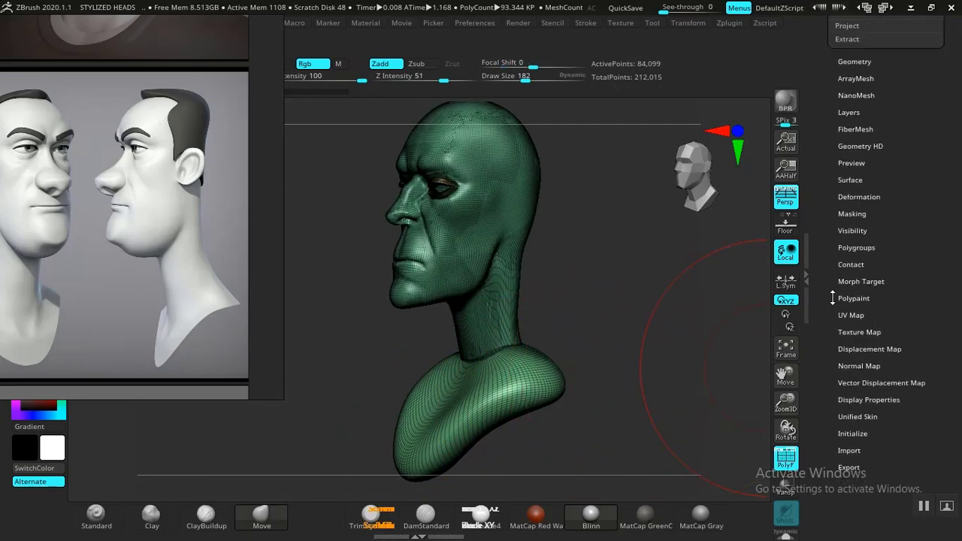
{"action": "left_click", "coordinate": [857, 250]}
{"action": "left_click", "coordinate": [855, 177]}
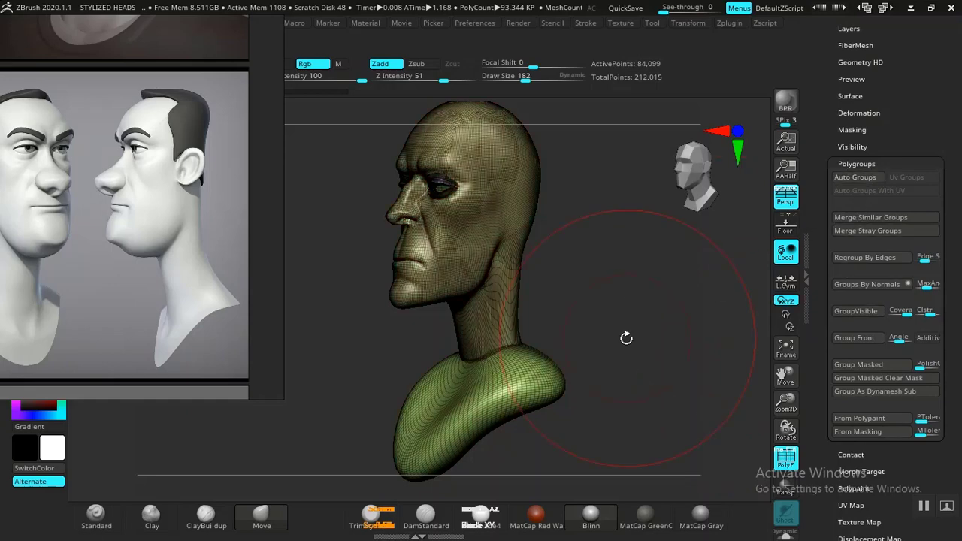
Isolate the shoulder base polygroup to mask the head and neck, leaving only the shoulder base editable
{"action": "left_click", "coordinate": [519, 414], "text": "ctrl+shift"}
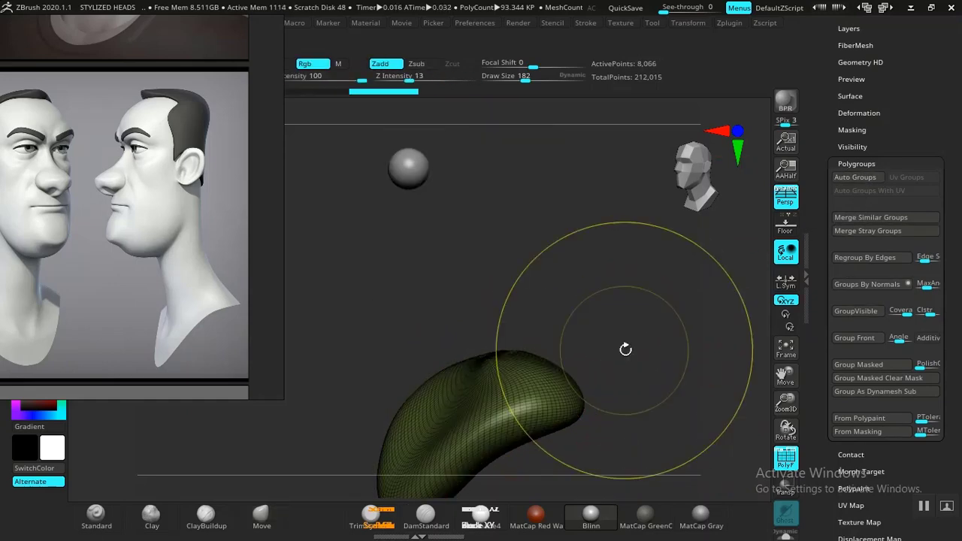
{"action": "left_click", "coordinate": [659, 339], "text": "ctrl+shift"}
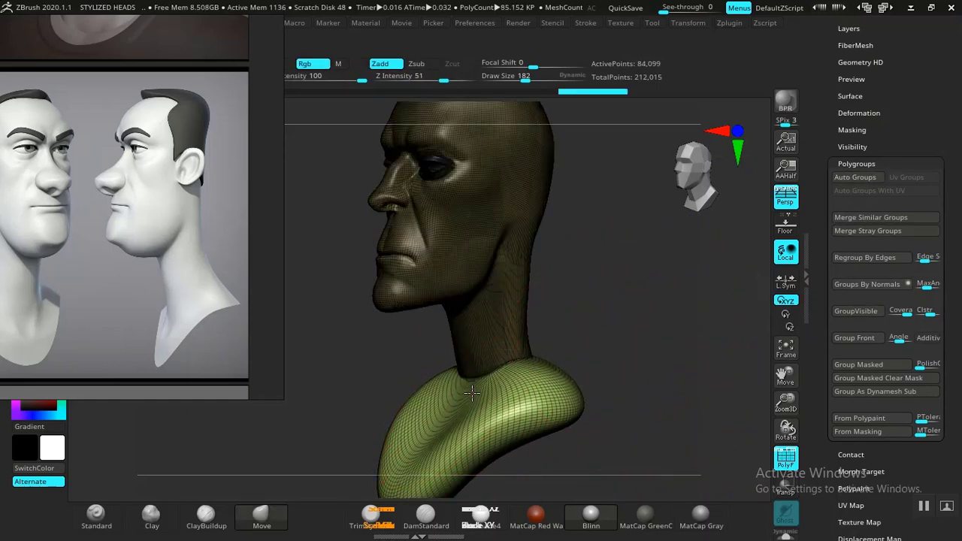
{"action": "left_click_drag", "start_coordinate": [467, 387], "coordinate": [466, 393]}
{"action": "left_click_drag", "start_coordinate": [570, 465], "coordinate": [577, 418], "text": "alt"}
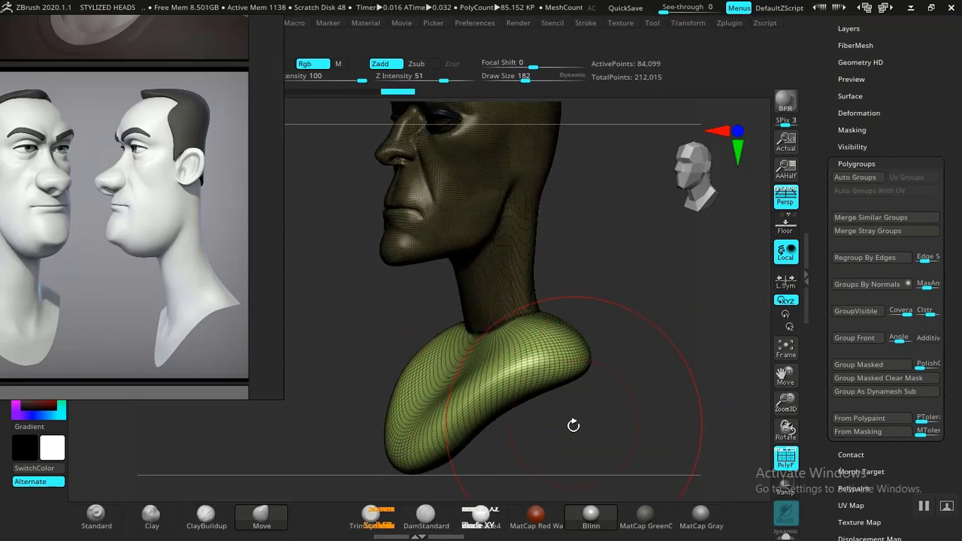
Lower the unmasked shoulder base slightly along its vertical axis with the transform gizmo, checking it from the front and side
{"action": "key", "text": "w"}
{"action": "left_click_drag", "start_coordinate": [518, 419], "coordinate": [518, 429]}
{"action": "left_click_drag", "start_coordinate": [642, 386], "coordinate": [692, 378], "text": "shift"}
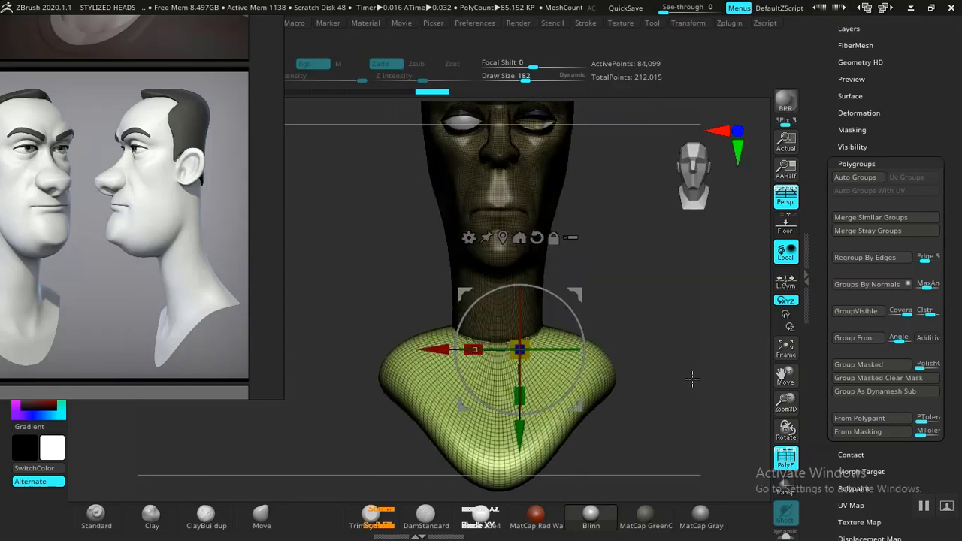
{"action": "left_click_drag", "start_coordinate": [515, 430], "coordinate": [516, 436]}
{"action": "left_click_drag", "start_coordinate": [707, 361], "coordinate": [657, 366], "text": "shift"}
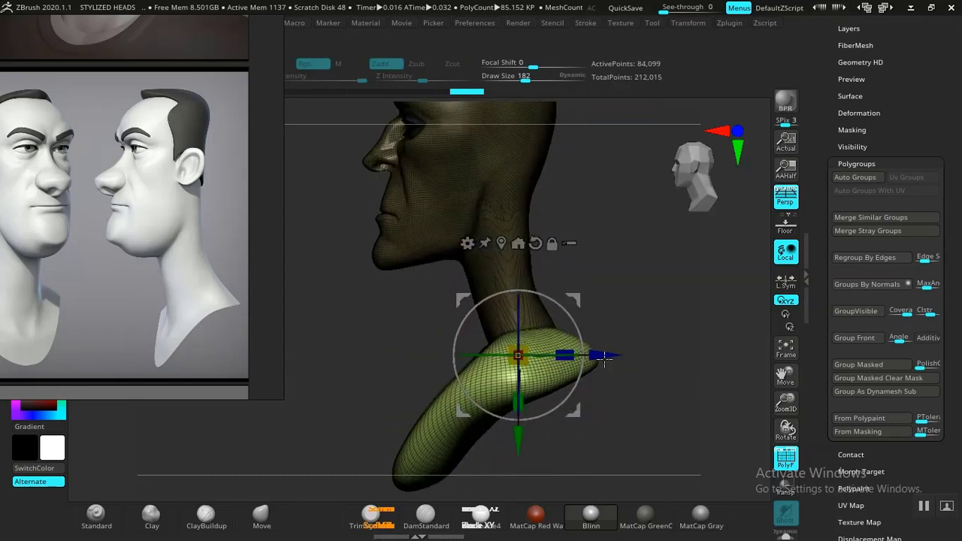
Pull the upper back of the shoulder base up around the neck with the Move brush
{"action": "key", "text": "q"}
{"action": "left_click_drag", "start_coordinate": [553, 336], "coordinate": [547, 324]}
{"action": "mouse_move", "coordinate": [653, 360]}
{"action": "left_mouse_down"}
{"action": "mouse_move", "coordinate": [665, 361]}
{"action": "mouse_move", "coordinate": [607, 371]}
{"action": "left_mouse_up"}
{"action": "left_click_drag", "start_coordinate": [565, 331], "coordinate": [566, 323]}
{"action": "mouse_move", "coordinate": [457, 336]}
{"action": "left_mouse_down"}
{"action": "mouse_move", "coordinate": [714, 327]}
{"action": "mouse_move", "coordinate": [634, 339]}
{"action": "mouse_move", "coordinate": [555, 325]}
{"action": "mouse_move", "coordinate": [588, 306]}
{"action": "mouse_move", "coordinate": [601, 333]}
{"action": "left_mouse_up"}
Hide the polyframe and clear the mask from the bust
{"action": "key", "text": "shift+f"}
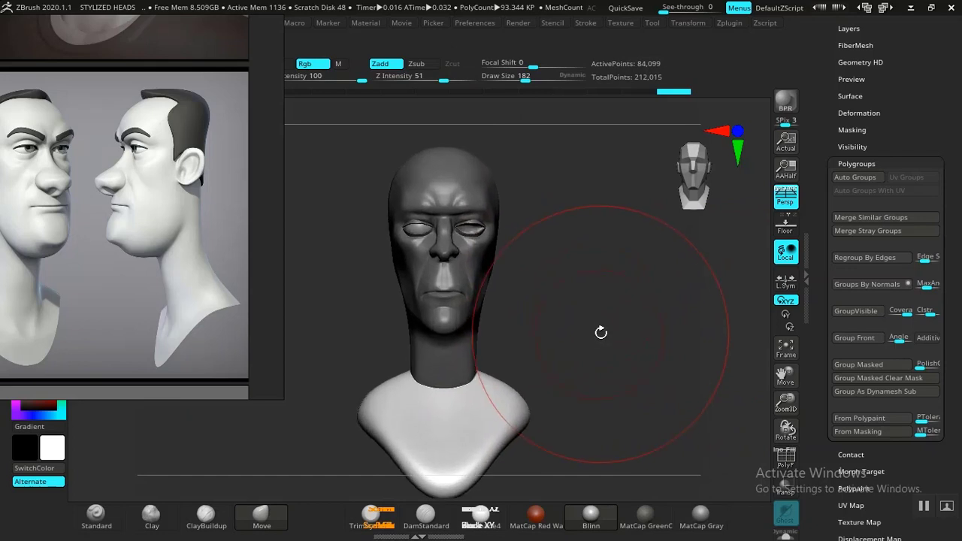
{"action": "key", "text": "p"}
{"action": "key", "text": "p"}
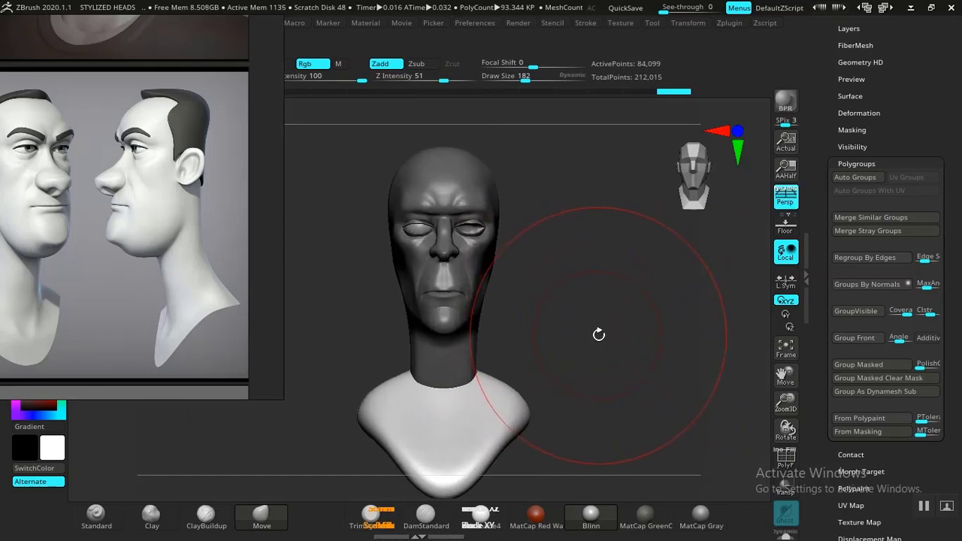
{"action": "left_click_drag", "start_coordinate": [622, 323], "coordinate": [665, 327]}
{"action": "key", "text": "shift"}
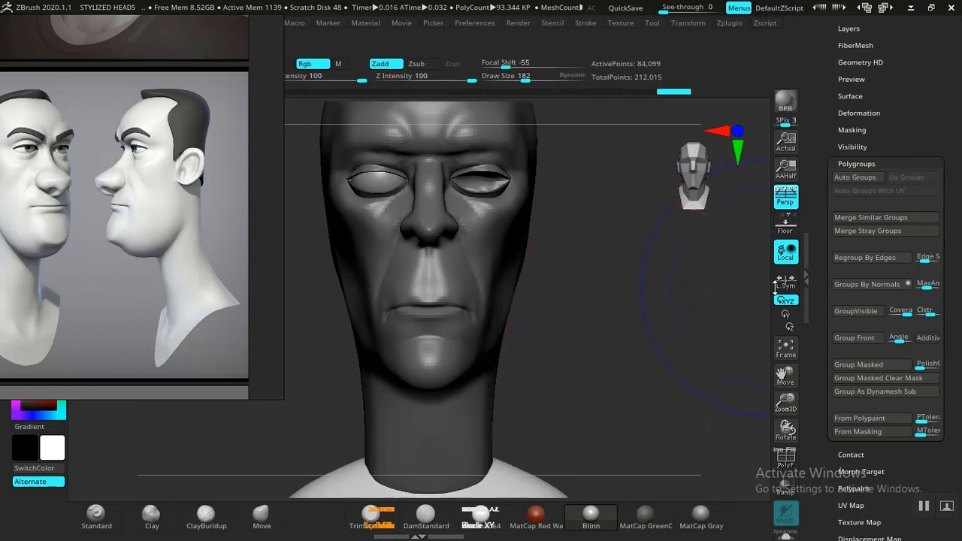
{"action": "key", "text": "shift+f"}
{"action": "key", "text": "shift+f"}
{"action": "left_click", "coordinate": [707, 314], "text": "ctrl"}
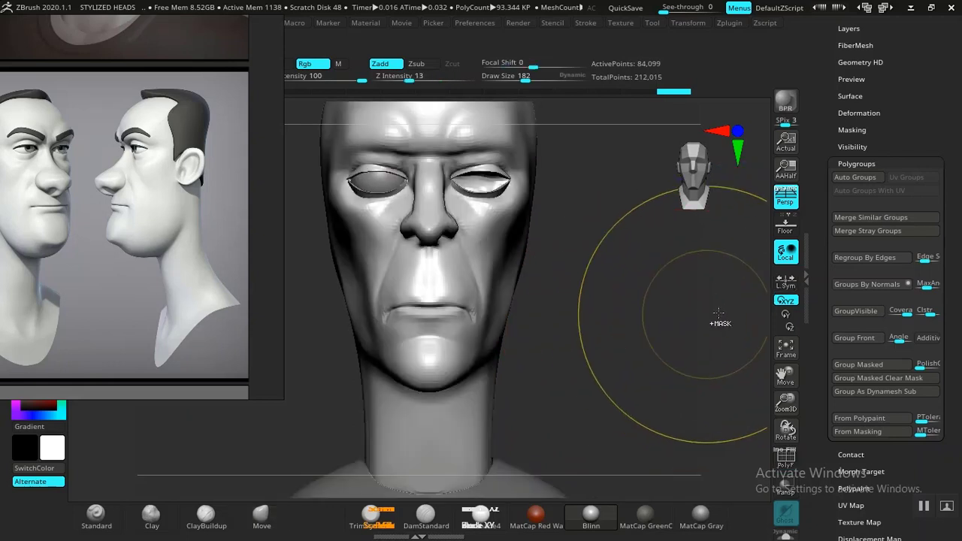
{"action": "left_click_drag", "start_coordinate": [632, 309], "coordinate": [664, 382], "text": "ctrl"}
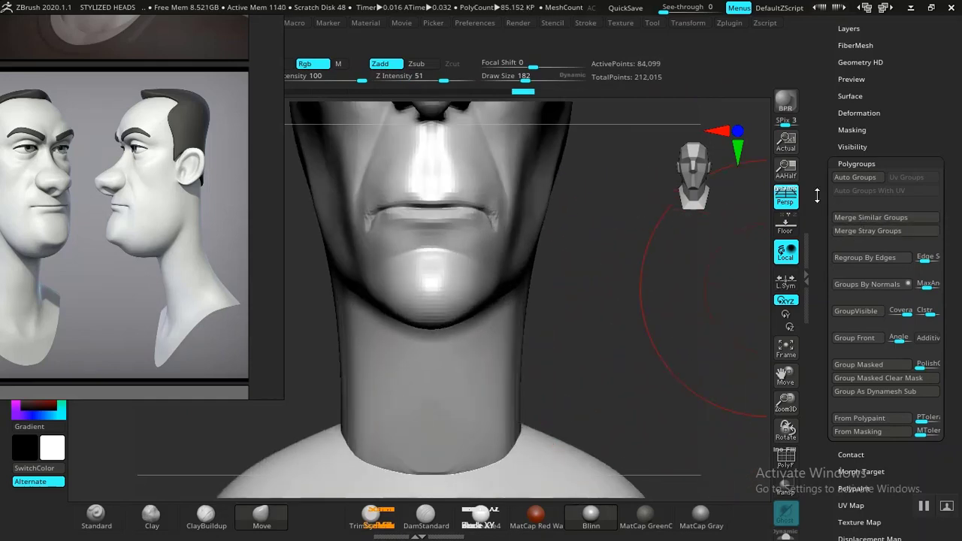
Examine the eyes and eyelid polygroups up close from the front and at an angle
{"action": "left_click_drag", "start_coordinate": [818, 195], "coordinate": [811, 303]}
{"action": "mouse_move", "coordinate": [637, 320]}
{"action": "left_mouse_down", "text": "alt"}
{"action": "mouse_move", "coordinate": [620, 442]}
{"action": "mouse_move", "coordinate": [654, 351]}
{"action": "mouse_move", "coordinate": [621, 365]}
{"action": "mouse_move", "coordinate": [623, 322]}
{"action": "mouse_move", "coordinate": [614, 324]}
{"action": "mouse_move", "coordinate": [634, 376]}
{"action": "left_mouse_up", "text": "alt"}
{"action": "key", "text": "shift+f"}
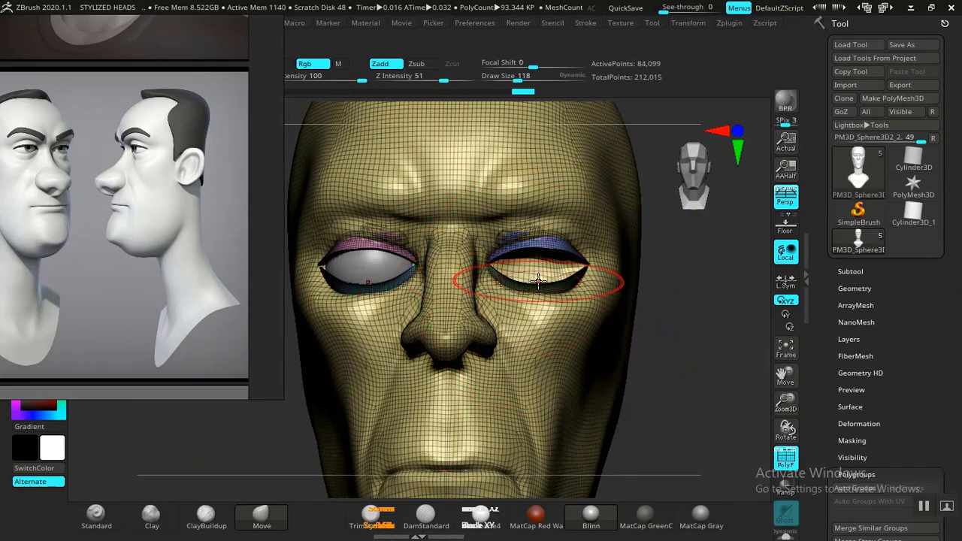
{"action": "left_click_drag", "start_coordinate": [679, 316], "coordinate": [526, 360]}
{"action": "key", "text": "shift+f"}
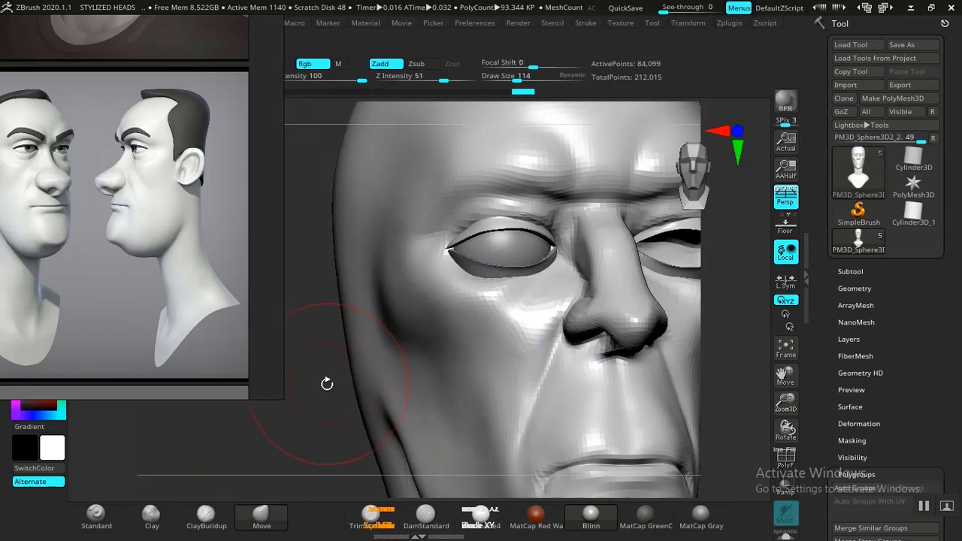
{"action": "mouse_move", "coordinate": [326, 382]}
{"action": "left_mouse_down"}
{"action": "mouse_move", "coordinate": [329, 359]}
{"action": "mouse_move", "coordinate": [350, 425]}
{"action": "mouse_move", "coordinate": [311, 416]}
{"action": "mouse_move", "coordinate": [319, 393]}
{"action": "mouse_move", "coordinate": [323, 498]}
{"action": "mouse_move", "coordinate": [279, 448]}
{"action": "mouse_move", "coordinate": [289, 508]}
{"action": "left_mouse_up"}
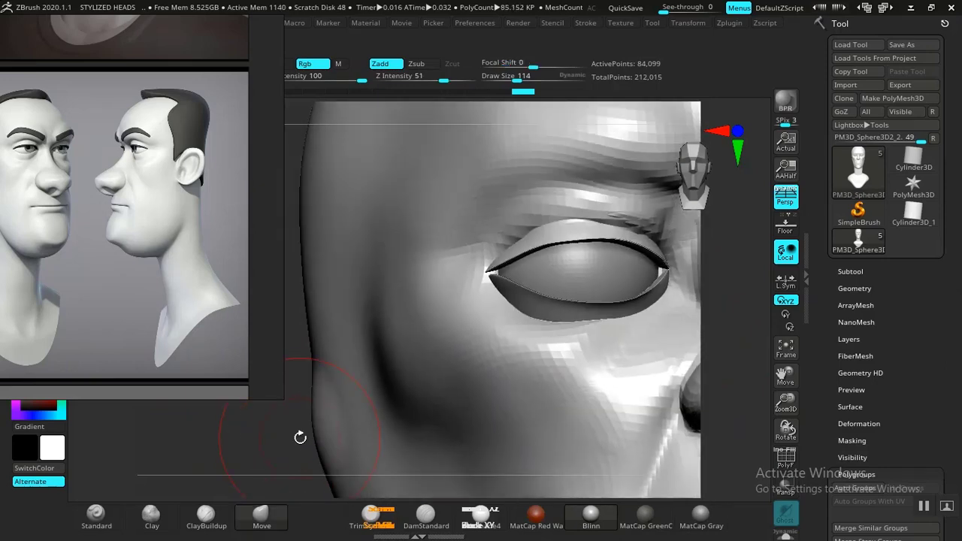
{"action": "mouse_move", "coordinate": [304, 436]}
{"action": "left_mouse_down"}
{"action": "mouse_move", "coordinate": [271, 444]}
{"action": "mouse_move", "coordinate": [209, 437]}
{"action": "left_mouse_up"}
{"action": "key", "text": "ctrl+z"}
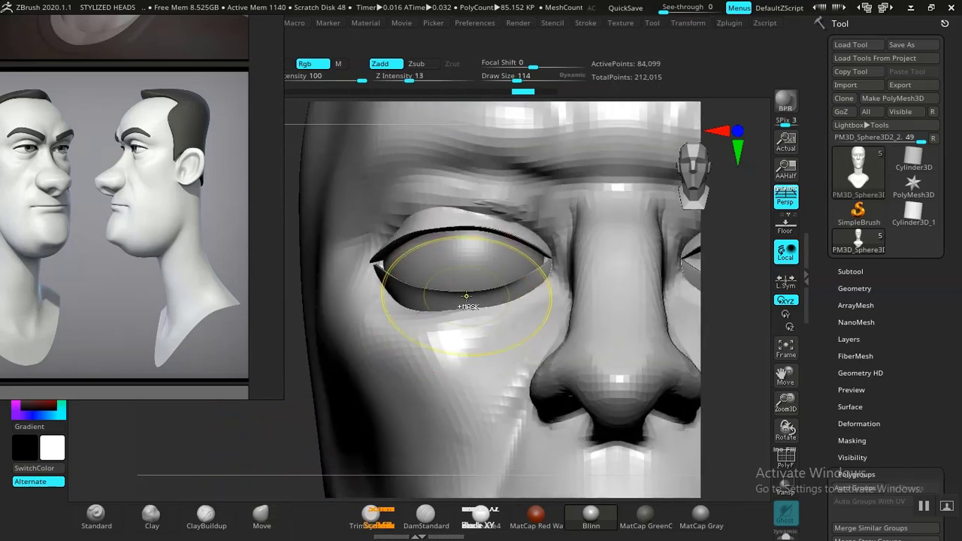
Hide the head polygroup to isolate the eyelids, and mask everything on the bust except the eyelids
{"action": "left_click", "coordinate": [466, 296], "text": "ctrl+shift"}
{"action": "mouse_move", "coordinate": [610, 280]}
{"action": "left_mouse_down"}
{"action": "mouse_move", "coordinate": [573, 278]}
{"action": "mouse_move", "coordinate": [608, 279]}
{"action": "mouse_move", "coordinate": [607, 294]}
{"action": "left_mouse_up"}
{"action": "left_click", "coordinate": [368, 338], "text": "ctrl+shift"}
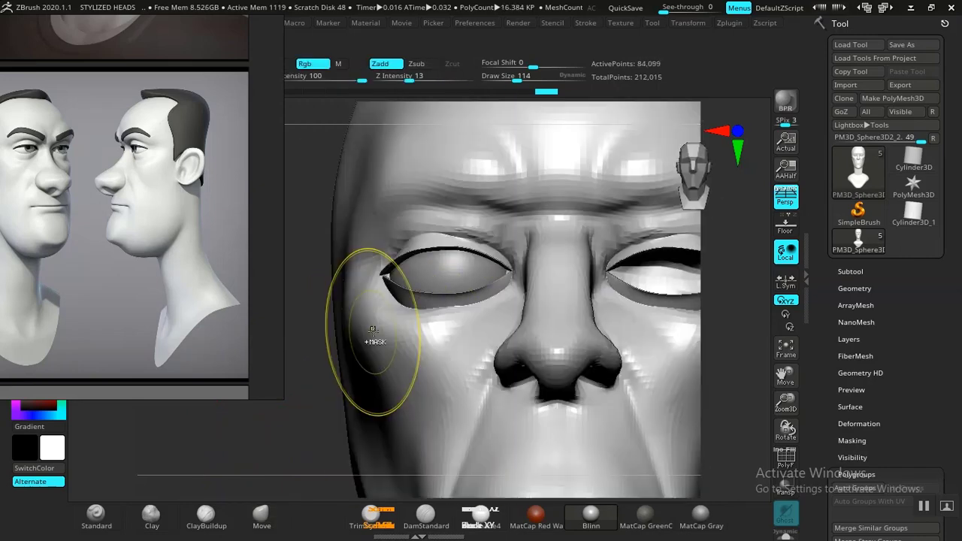
{"action": "key", "text": "shift+f"}
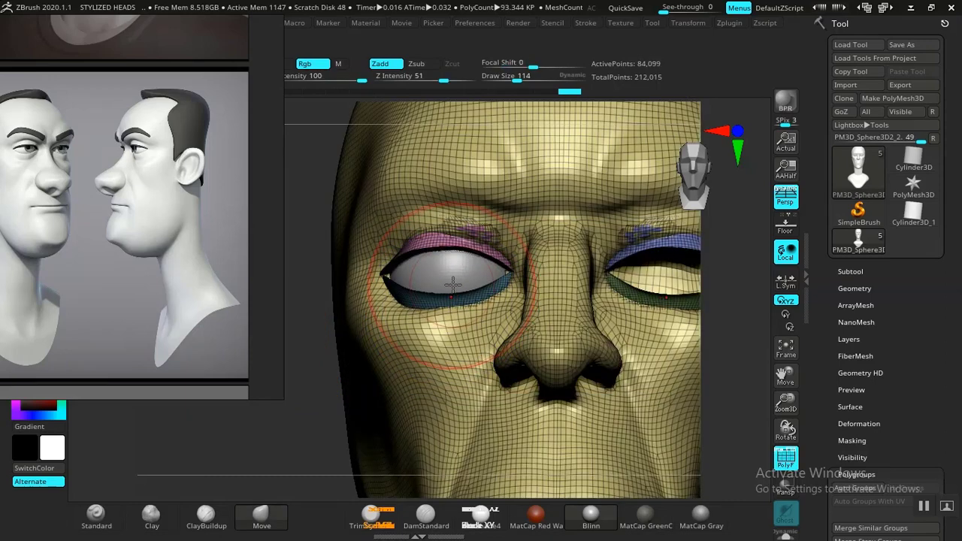
{"action": "left_click", "coordinate": [481, 336], "text": "ctrl+shift"}
{"action": "left_click", "coordinate": [482, 342], "text": "ctrl+shift"}
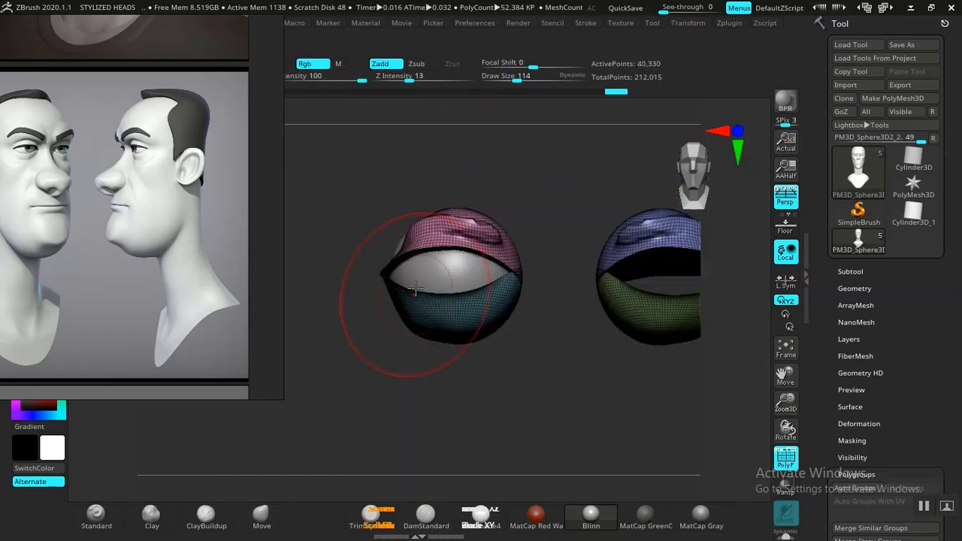
{"action": "left_click", "coordinate": [401, 208], "text": "ctrl"}
{"action": "left_click", "coordinate": [415, 201], "text": "ctrl+shift"}
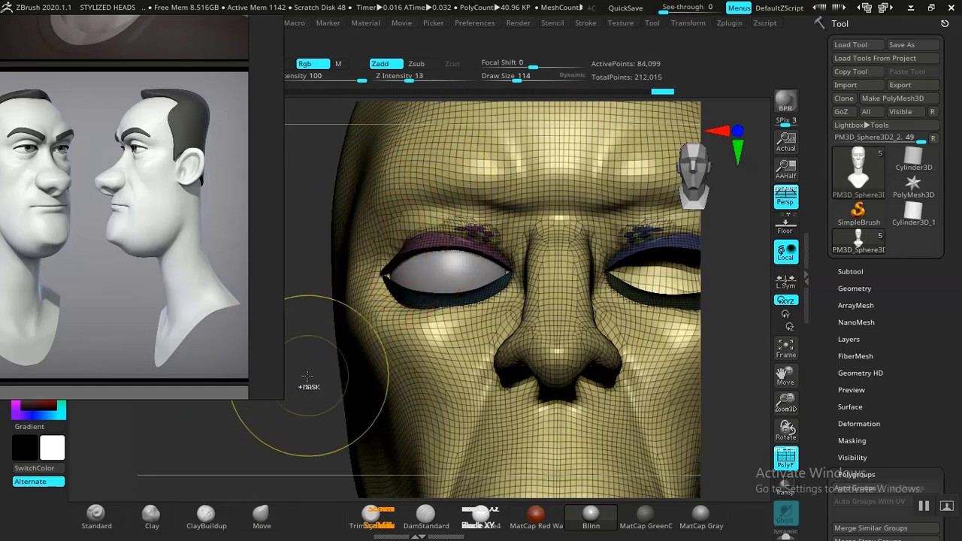
{"action": "left_click", "coordinate": [308, 376], "text": "ctrl"}
Smooth down the upper eyelid geometry poking through the skin beneath the brows
{"action": "key", "text": "b"}
{"action": "key", "text": "m"}
{"action": "key", "text": "v"}
{"action": "key", "text": "shift+f"}
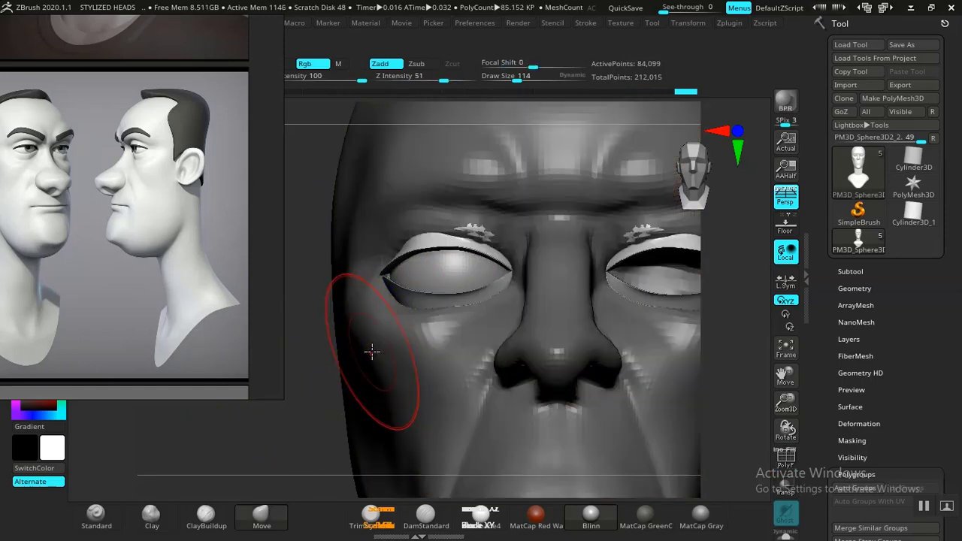
{"action": "mouse_move", "coordinate": [318, 376]}
{"action": "left_mouse_down"}
{"action": "mouse_move", "coordinate": [389, 376]}
{"action": "mouse_move", "coordinate": [351, 436]}
{"action": "left_mouse_up"}
{"action": "left_click_drag", "start_coordinate": [523, 278], "coordinate": [526, 283], "text": "shift"}
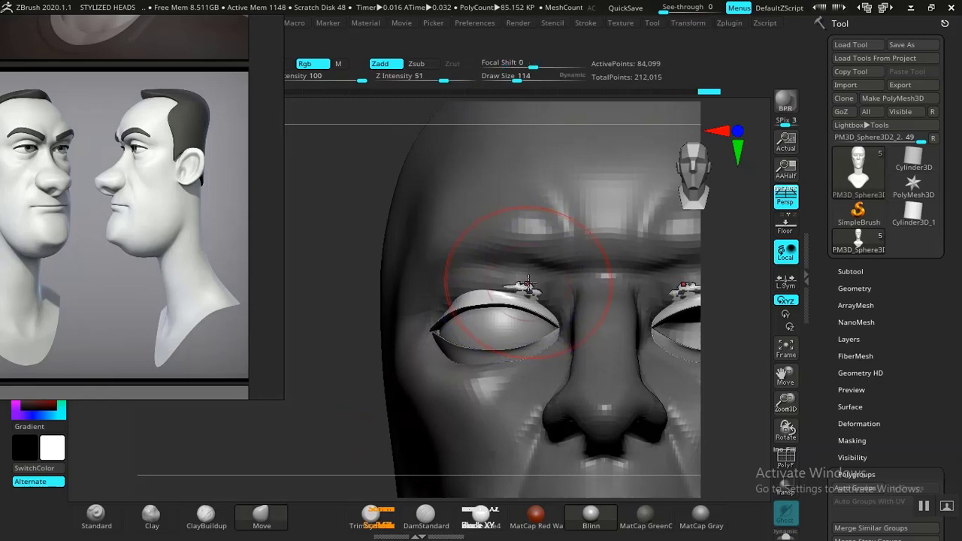
{"action": "key", "text": "ctrl+z"}
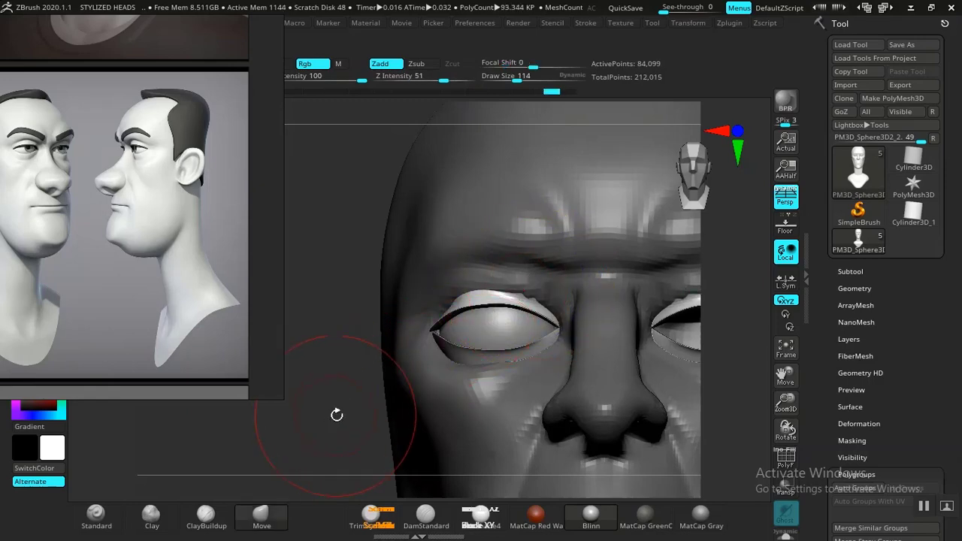
Thicken the lower eyelids from the inner to the outer corner with the Inflat brush, reducing the draw size to 98
{"action": "left_click_drag", "start_coordinate": [337, 414], "coordinate": [337, 393]}
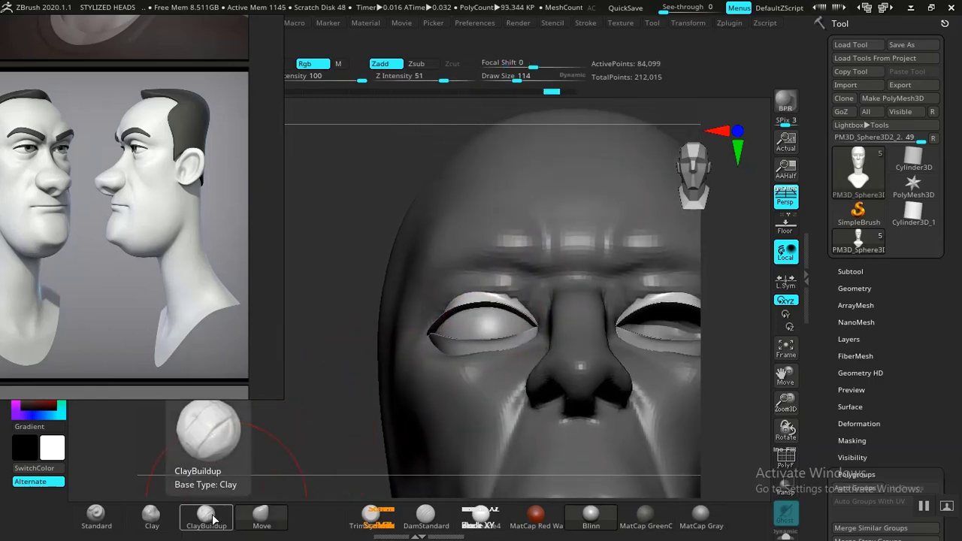
{"action": "key", "text": "b"}
{"action": "key", "text": "i"}
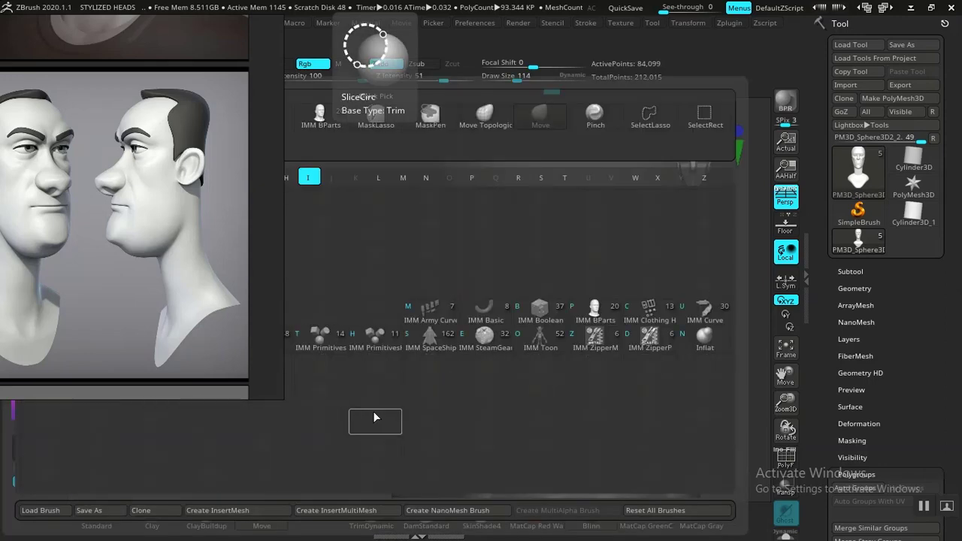
{"action": "left_click", "coordinate": [704, 340]}
{"action": "mouse_move", "coordinate": [350, 299]}
{"action": "left_mouse_down"}
{"action": "mouse_move", "coordinate": [383, 276]}
{"action": "mouse_move", "coordinate": [411, 381]}
{"action": "left_mouse_up"}
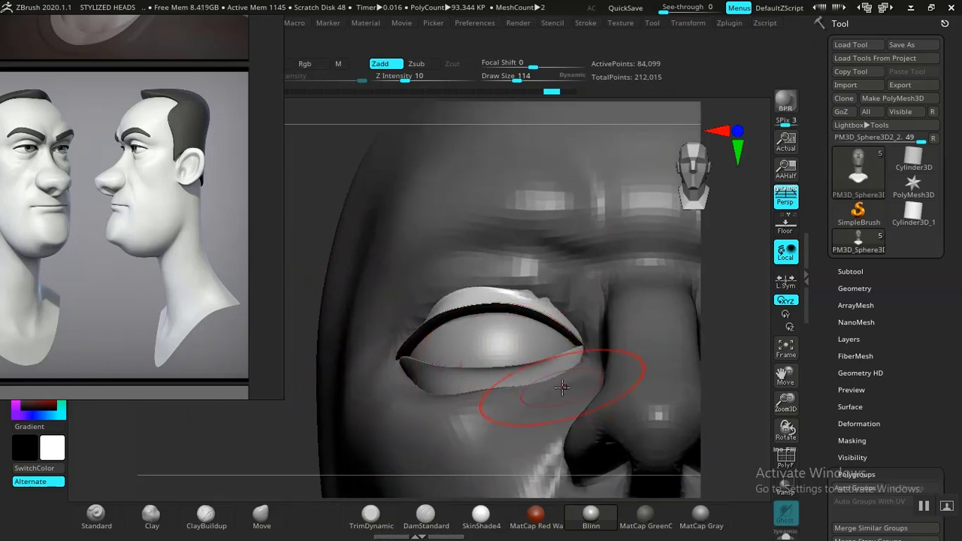
{"action": "left_click_drag", "start_coordinate": [544, 378], "coordinate": [529, 381]}
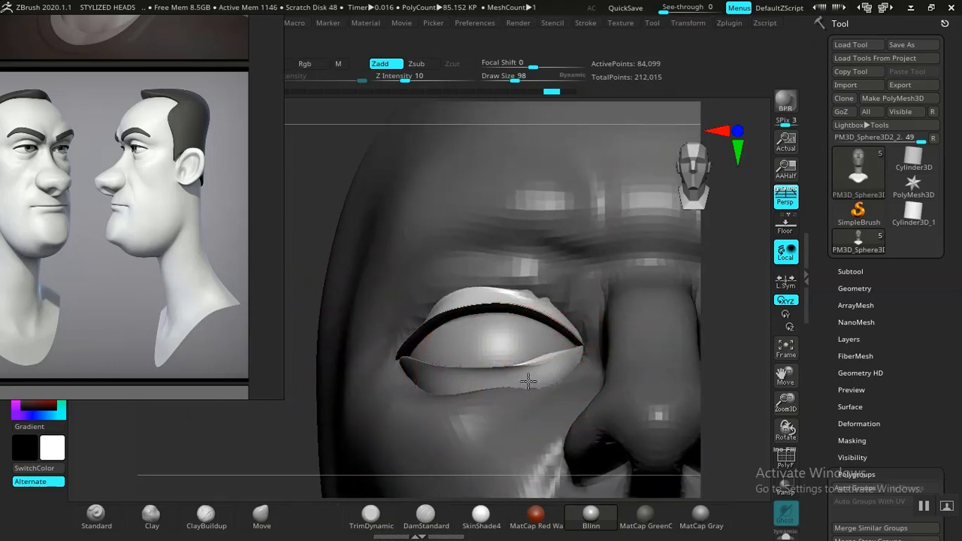
{"action": "left_click_drag", "start_coordinate": [466, 384], "coordinate": [411, 368]}
Reshape the lower eyelids and their outer corners around the eyeballs with the Move brush, and smooth the lid surface
{"action": "mouse_move", "coordinate": [296, 421]}
{"action": "left_mouse_down"}
{"action": "mouse_move", "coordinate": [270, 485]}
{"action": "mouse_move", "coordinate": [304, 475]}
{"action": "mouse_move", "coordinate": [294, 475]}
{"action": "mouse_move", "coordinate": [286, 417]}
{"action": "mouse_move", "coordinate": [263, 448]}
{"action": "mouse_move", "coordinate": [328, 429]}
{"action": "left_mouse_up"}
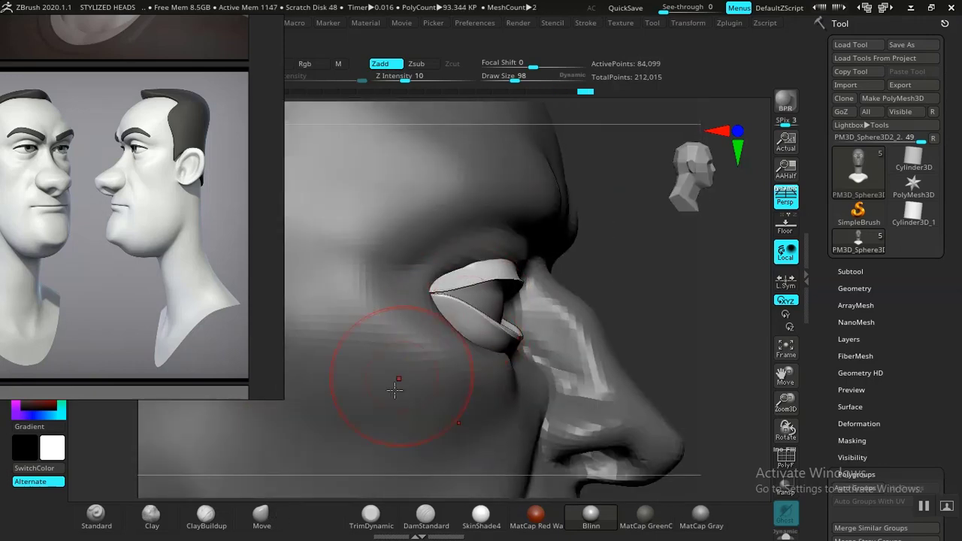
{"action": "left_click", "coordinate": [263, 516]}
{"action": "left_click_drag", "start_coordinate": [451, 308], "coordinate": [448, 310]}
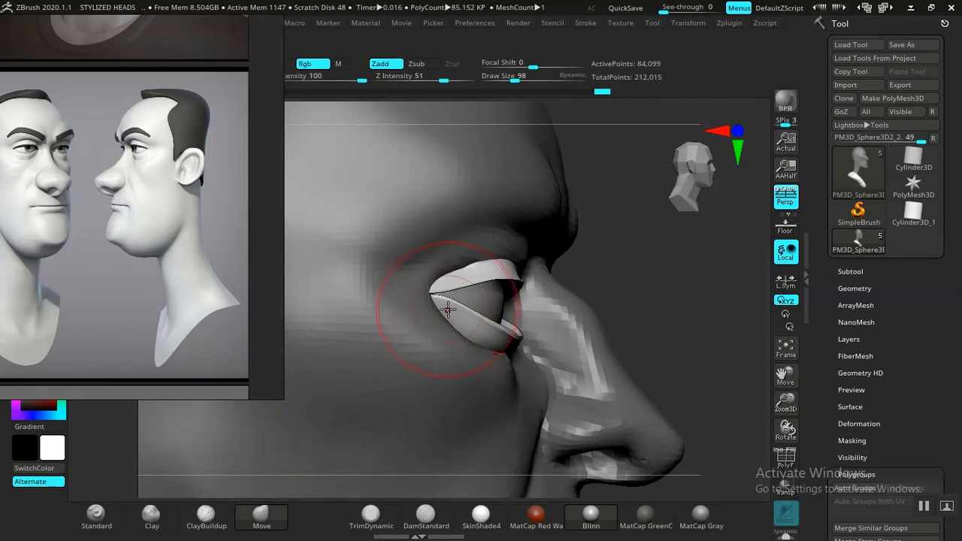
{"action": "left_click_drag", "start_coordinate": [677, 311], "coordinate": [541, 319]}
{"action": "left_click_drag", "start_coordinate": [459, 325], "coordinate": [455, 321]}
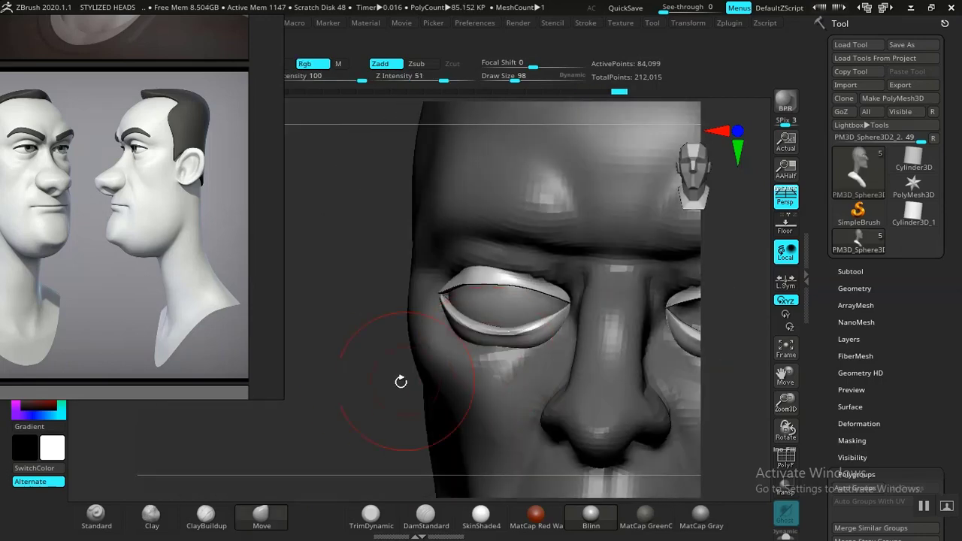
{"action": "mouse_move", "coordinate": [399, 382]}
{"action": "left_mouse_down"}
{"action": "mouse_move", "coordinate": [376, 409]}
{"action": "mouse_move", "coordinate": [385, 466]}
{"action": "left_mouse_up"}
{"action": "left_click_drag", "start_coordinate": [611, 329], "coordinate": [608, 339], "text": "shift"}
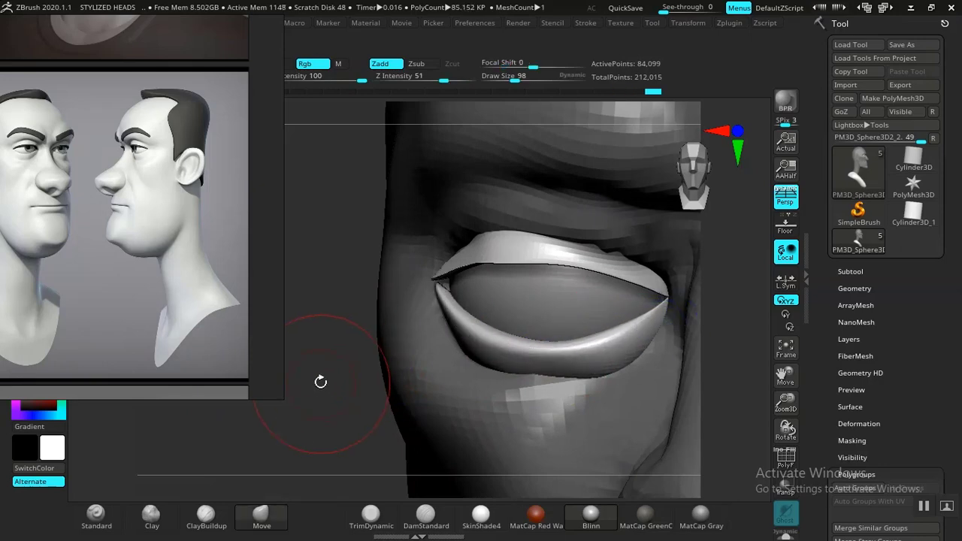
Adjust the edge of the upper eyelids near the inner eye corners with the Move brush
{"action": "mouse_move", "coordinate": [318, 378]}
{"action": "left_mouse_down"}
{"action": "mouse_move", "coordinate": [275, 414]}
{"action": "mouse_move", "coordinate": [318, 377]}
{"action": "left_mouse_up"}
{"action": "left_click_drag", "start_coordinate": [268, 427], "coordinate": [253, 466]}
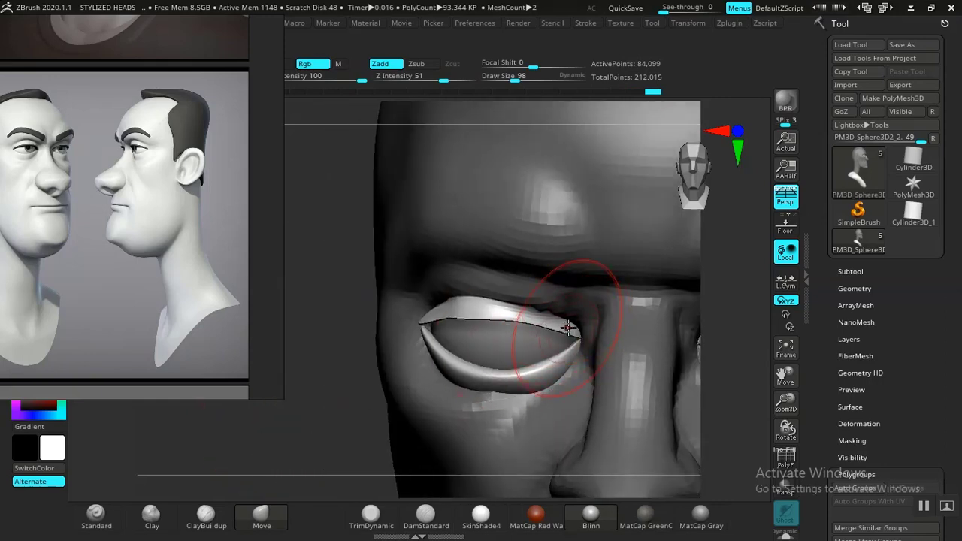
{"action": "left_click_drag", "start_coordinate": [570, 326], "coordinate": [564, 321]}
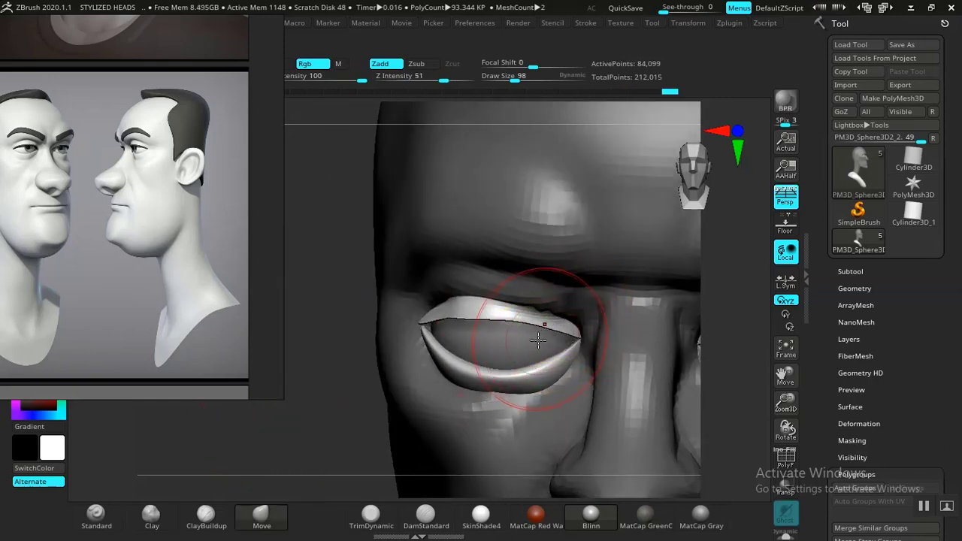
Thicken the upper eyelids from the inner to the outer corner with the Inflat brush
{"action": "key", "text": "b"}
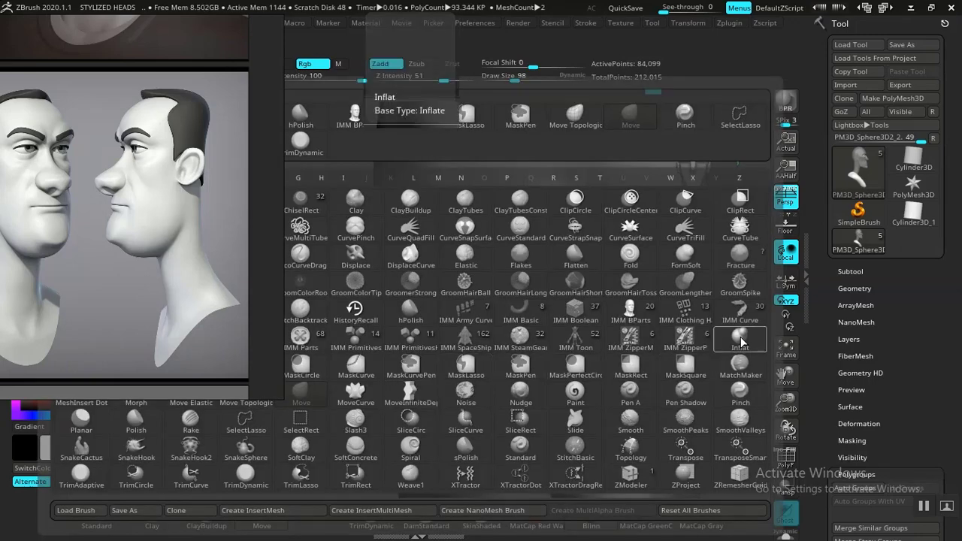
{"action": "left_click", "coordinate": [740, 340]}
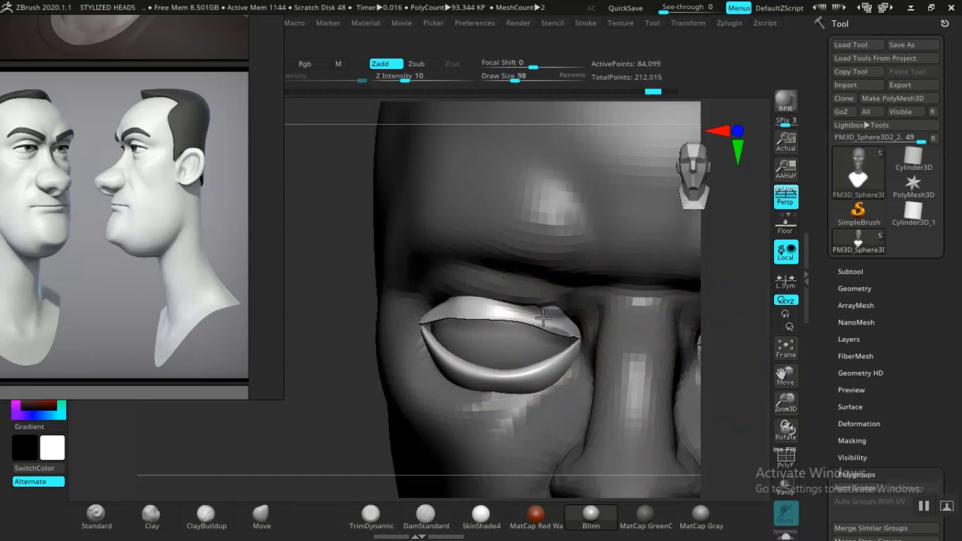
{"action": "left_click_drag", "start_coordinate": [542, 318], "coordinate": [467, 309]}
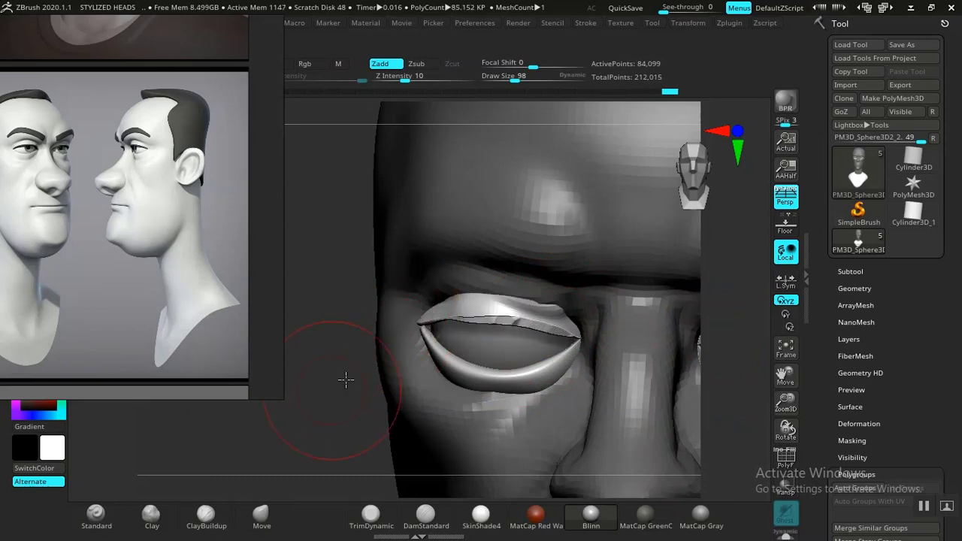
{"action": "left_click_drag", "start_coordinate": [344, 380], "coordinate": [413, 277]}
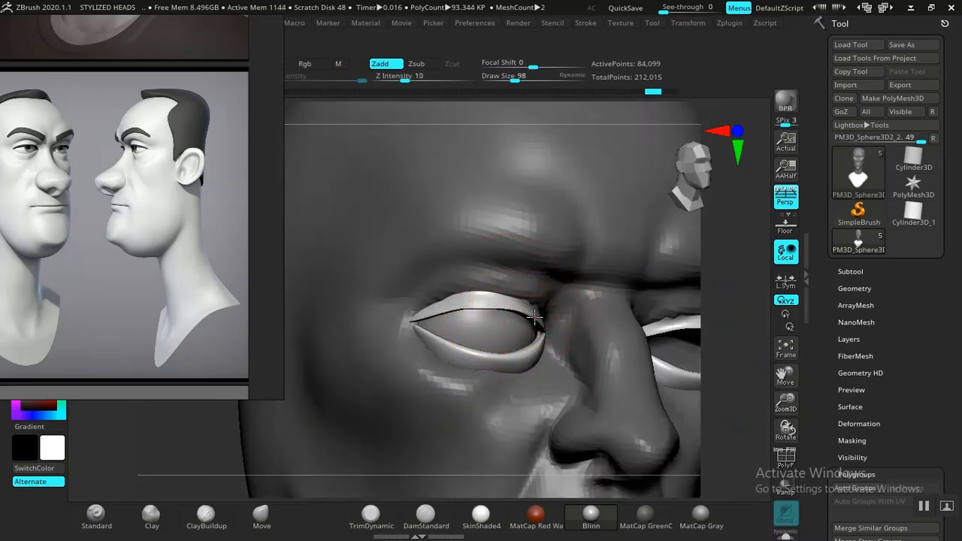
{"action": "left_click_drag", "start_coordinate": [535, 318], "coordinate": [507, 311]}
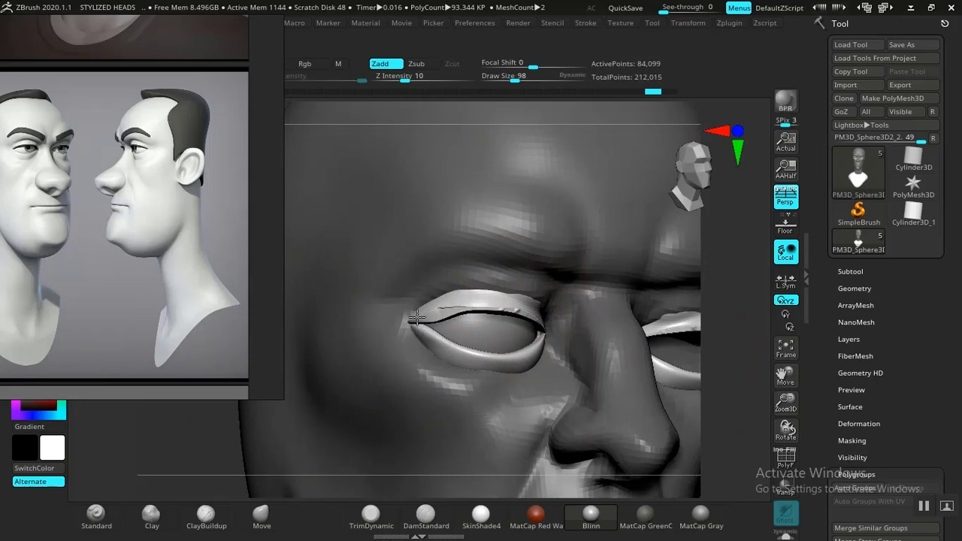
{"action": "left_click_drag", "start_coordinate": [476, 302], "coordinate": [540, 317]}
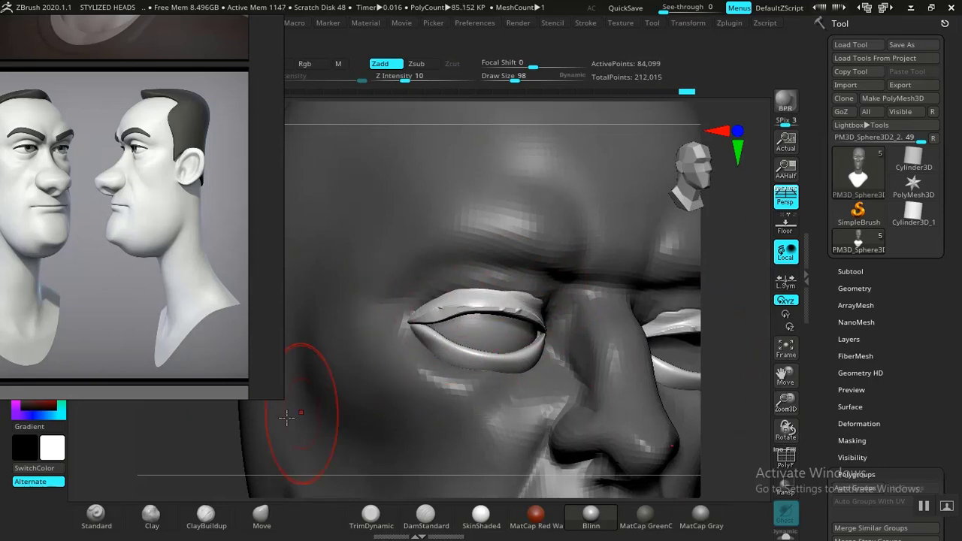
Smooth the bumps on the upper eyelids toward both corners, reducing the draw size to 74
{"action": "left_click_drag", "start_coordinate": [287, 417], "coordinate": [151, 448]}
{"action": "left_click_drag", "start_coordinate": [255, 429], "coordinate": [259, 459], "text": "alt"}
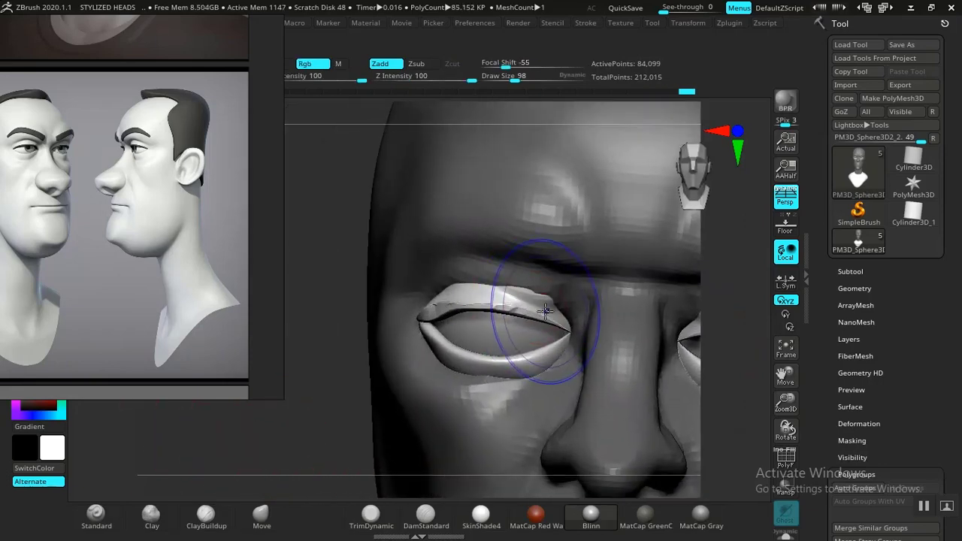
{"action": "left_click_drag", "start_coordinate": [546, 312], "coordinate": [532, 299], "text": "shift"}
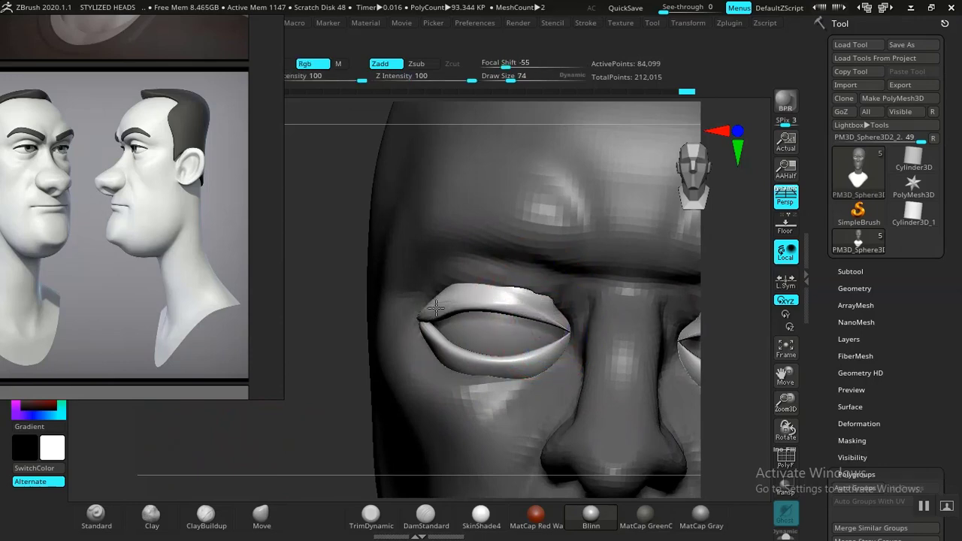
{"action": "left_click_drag", "start_coordinate": [435, 308], "coordinate": [443, 311], "text": "shift"}
{"action": "left_click_drag", "start_coordinate": [305, 378], "coordinate": [361, 372]}
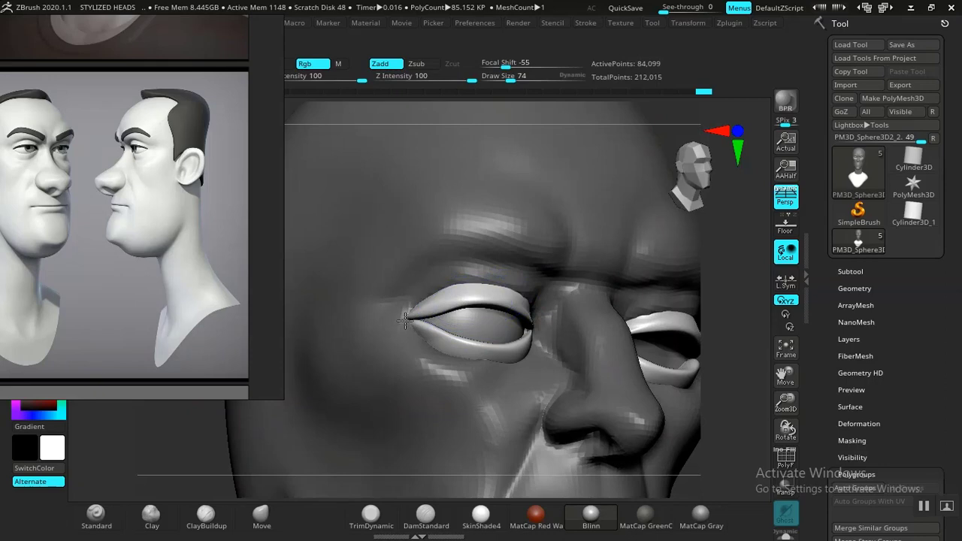
Inflate the underside of the upper eyelid rims from a low view angle, and smooth the inflated surface
{"action": "mouse_move", "coordinate": [687, 293]}
{"action": "left_mouse_down"}
{"action": "mouse_move", "coordinate": [727, 278]}
{"action": "mouse_move", "coordinate": [728, 216]}
{"action": "mouse_move", "coordinate": [676, 208]}
{"action": "left_mouse_up"}
{"action": "left_click_drag", "start_coordinate": [530, 193], "coordinate": [542, 308], "text": "alt"}
{"action": "mouse_move", "coordinate": [515, 339]}
{"action": "left_mouse_down"}
{"action": "mouse_move", "coordinate": [581, 376]}
{"action": "mouse_move", "coordinate": [609, 437]}
{"action": "mouse_move", "coordinate": [607, 419]}
{"action": "left_mouse_up"}
{"action": "key", "text": "ctrl+z"}
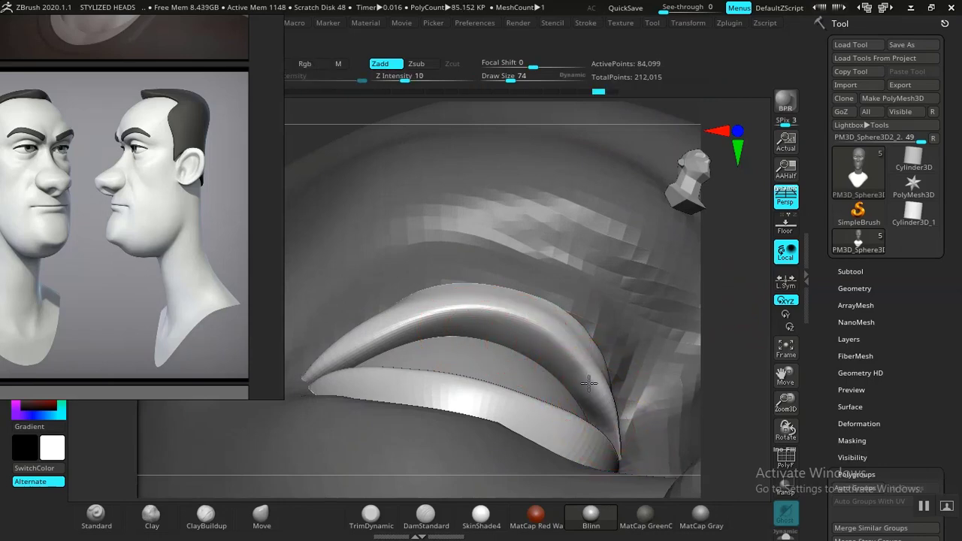
{"action": "mouse_move", "coordinate": [588, 383]}
{"action": "left_mouse_down"}
{"action": "mouse_move", "coordinate": [545, 338]}
{"action": "mouse_move", "coordinate": [474, 324]}
{"action": "left_mouse_up"}
{"action": "mouse_move", "coordinate": [388, 333]}
{"action": "left_mouse_down", "text": "shift"}
{"action": "mouse_move", "coordinate": [369, 337]}
{"action": "mouse_move", "coordinate": [421, 325]}
{"action": "left_mouse_up", "text": "shift"}
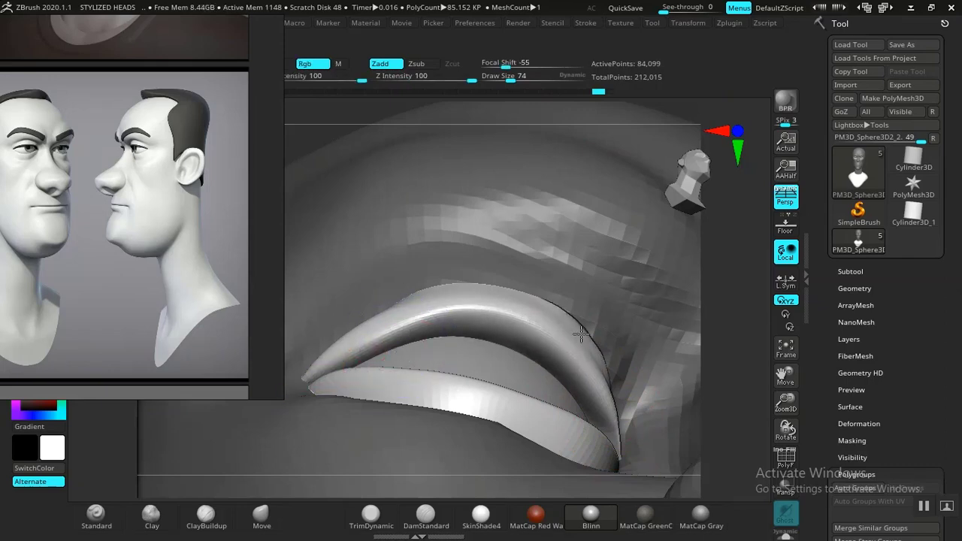
Reshape the outer corners of the eyelids around the eyeballs in side view with the Move brush
{"action": "key", "text": "f"}
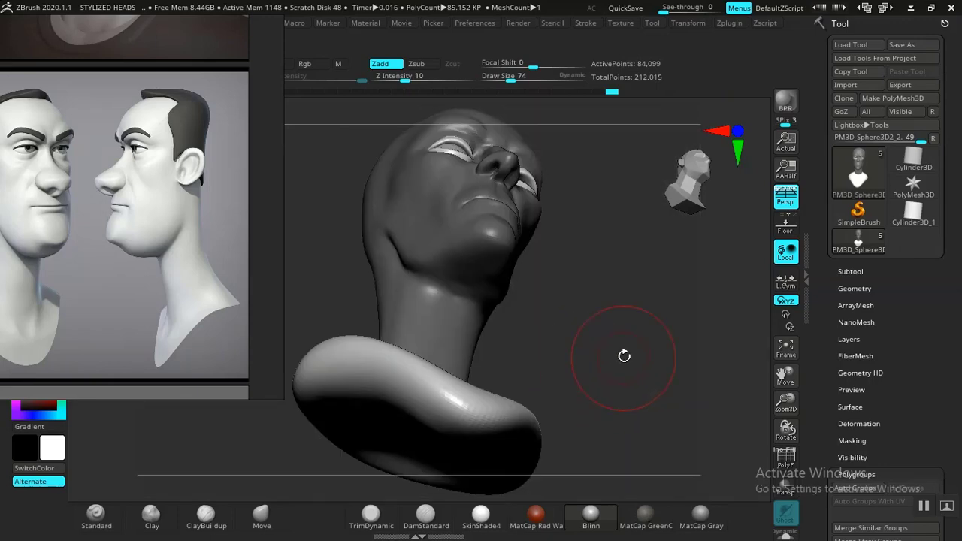
{"action": "left_click_drag", "start_coordinate": [623, 355], "coordinate": [599, 374], "text": "shift"}
{"action": "left_click_drag", "start_coordinate": [641, 287], "coordinate": [671, 420], "text": "alt"}
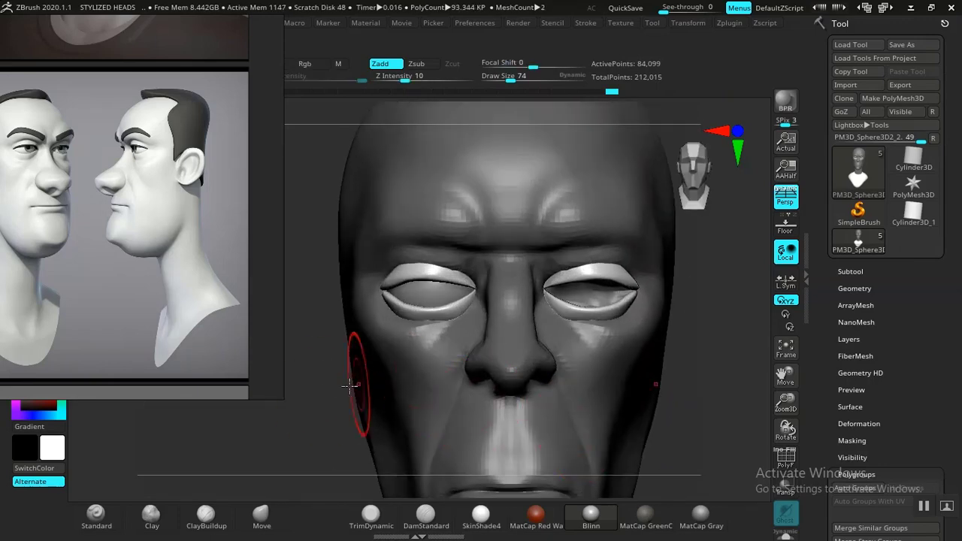
{"action": "left_click_drag", "start_coordinate": [350, 385], "coordinate": [259, 483]}
{"action": "left_click", "coordinate": [278, 513]}
{"action": "mouse_move", "coordinate": [623, 344]}
{"action": "left_mouse_down"}
{"action": "mouse_move", "coordinate": [579, 343]}
{"action": "mouse_move", "coordinate": [657, 278]}
{"action": "left_mouse_up"}
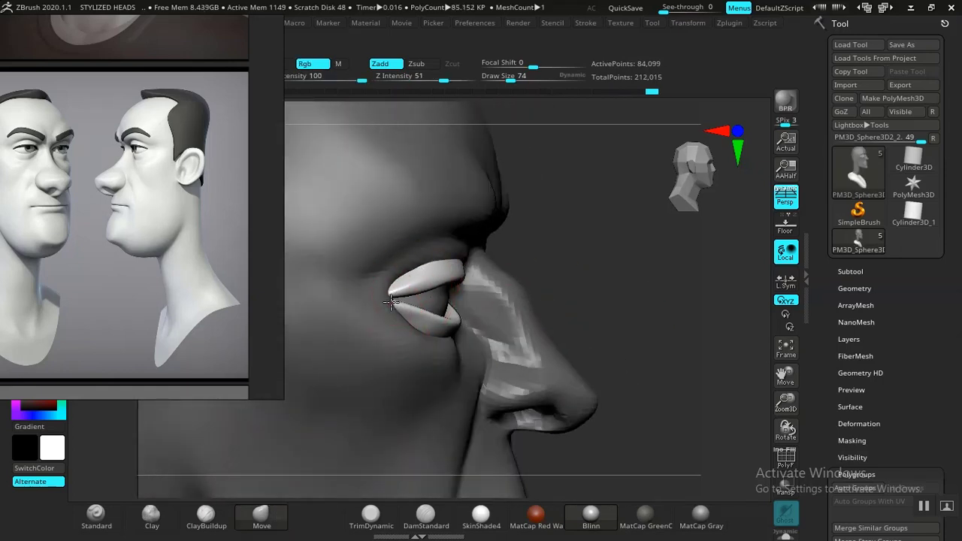
Mask everything on the bust except the upper eyelids, and fit their outer ends over the lower lids with the Move brush
{"action": "right_click_drag", "start_coordinate": [624, 289], "coordinate": [665, 458], "text": "ctrl"}
{"action": "left_click", "coordinate": [492, 255], "text": "alt"}
{"action": "left_click", "coordinate": [575, 244], "text": "ctrl+shift"}
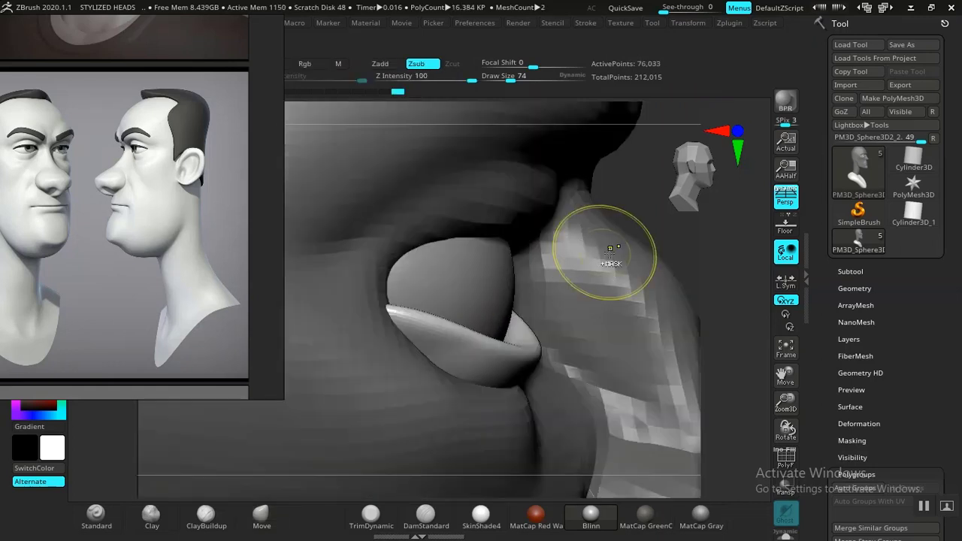
{"action": "key", "text": "b"}
{"action": "key", "text": "m"}
{"action": "key", "text": "v"}
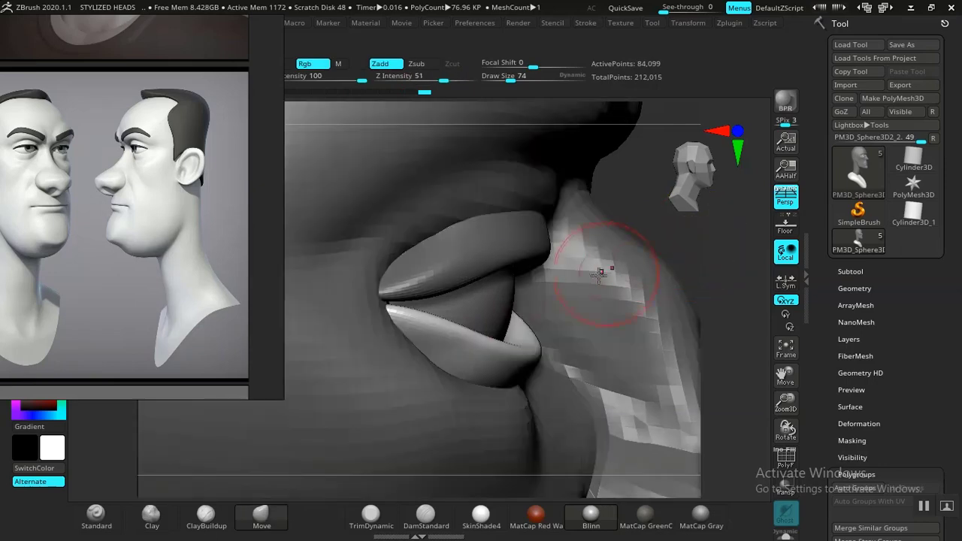
{"action": "left_click", "coordinate": [682, 240], "text": "ctrl"}
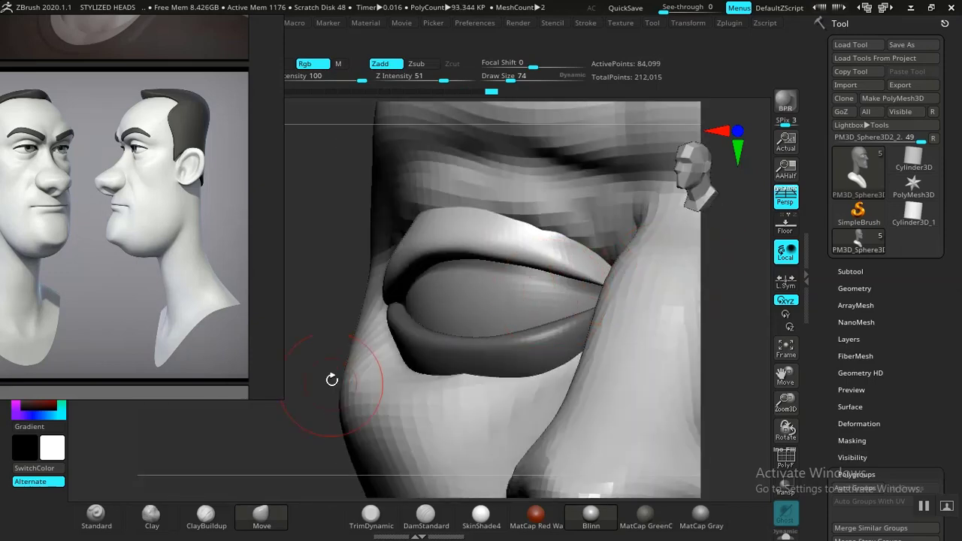
{"action": "left_click_drag", "start_coordinate": [333, 380], "coordinate": [368, 309]}
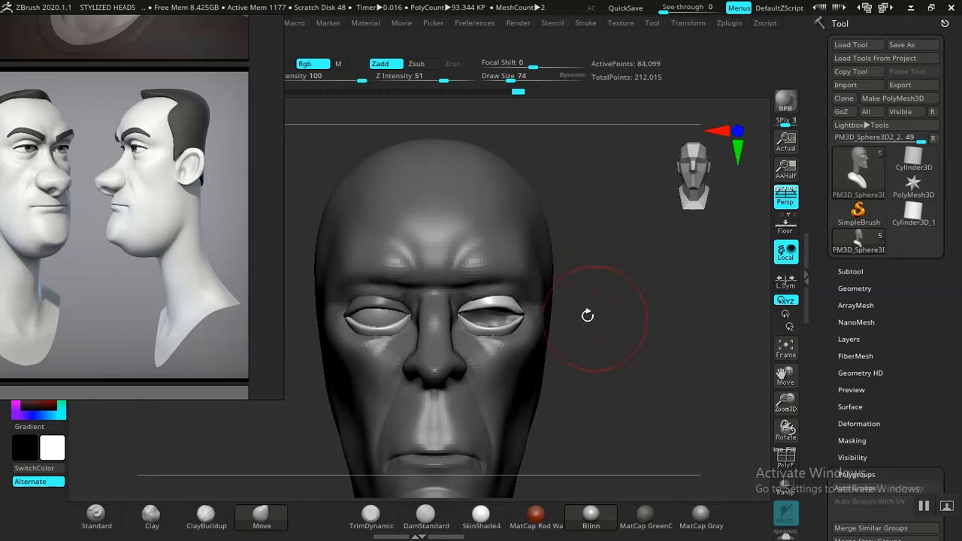
Bring up the front-view reference of the dark-haired man and enlarge his face for comparison
{"action": "scroll", "coordinate": [196, 265], "scroll_direction": "down", "scroll_amount": 7}
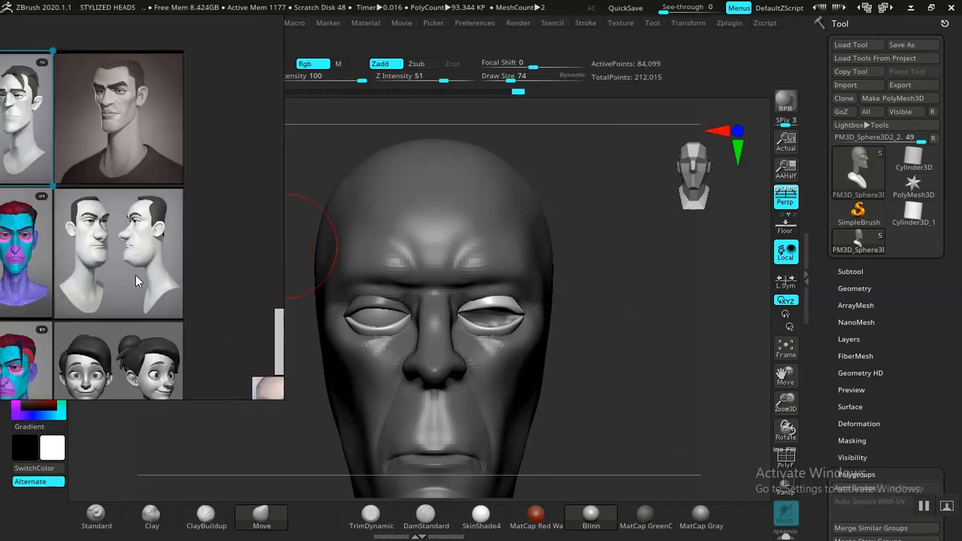
{"action": "mouse_move", "coordinate": [39, 172]}
{"action": "middle_mouse_down"}
{"action": "mouse_move", "coordinate": [81, 190]}
{"action": "mouse_move", "coordinate": [160, 190]}
{"action": "middle_mouse_up"}
{"action": "double_click", "coordinate": [158, 189]}
{"action": "scroll", "coordinate": [138, 197], "scroll_direction": "up", "scroll_amount": 5}
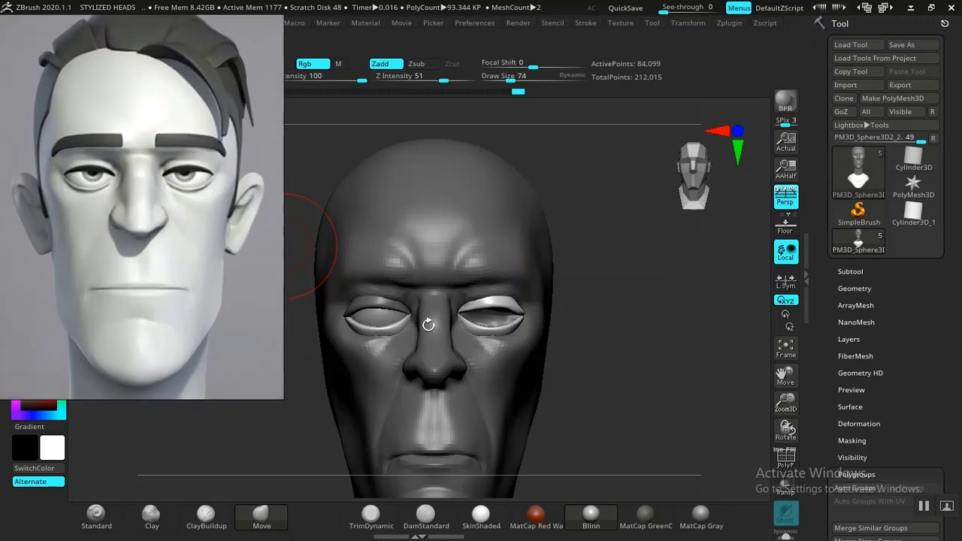
Clear the mask from the bust and adjust the eyelid outline in front view with the Move brush
{"action": "left_click_drag", "start_coordinate": [631, 367], "coordinate": [622, 352]}
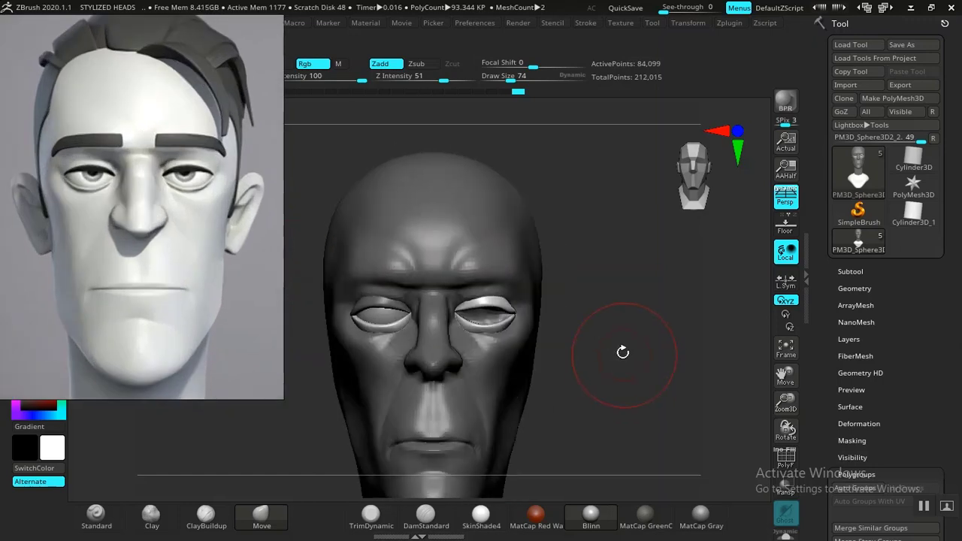
{"action": "left_click_drag", "start_coordinate": [681, 354], "coordinate": [650, 391], "text": "alt"}
{"action": "left_click_drag", "start_coordinate": [322, 418], "coordinate": [362, 445], "text": "alt"}
{"action": "mouse_move", "coordinate": [445, 323]}
{"action": "left_mouse_down"}
{"action": "mouse_move", "coordinate": [431, 324]}
{"action": "mouse_move", "coordinate": [441, 325]}
{"action": "left_mouse_up"}
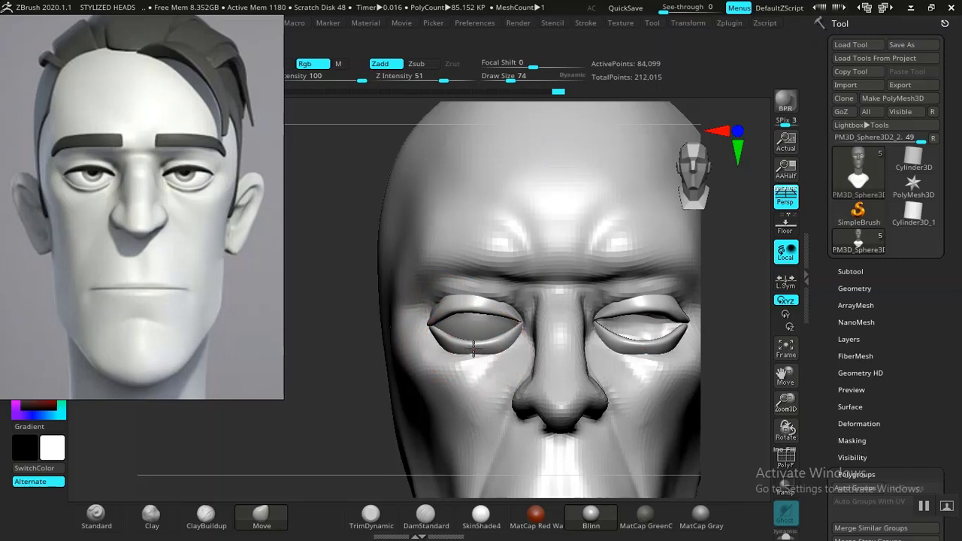
{"action": "left_click_drag", "start_coordinate": [473, 347], "coordinate": [478, 327]}
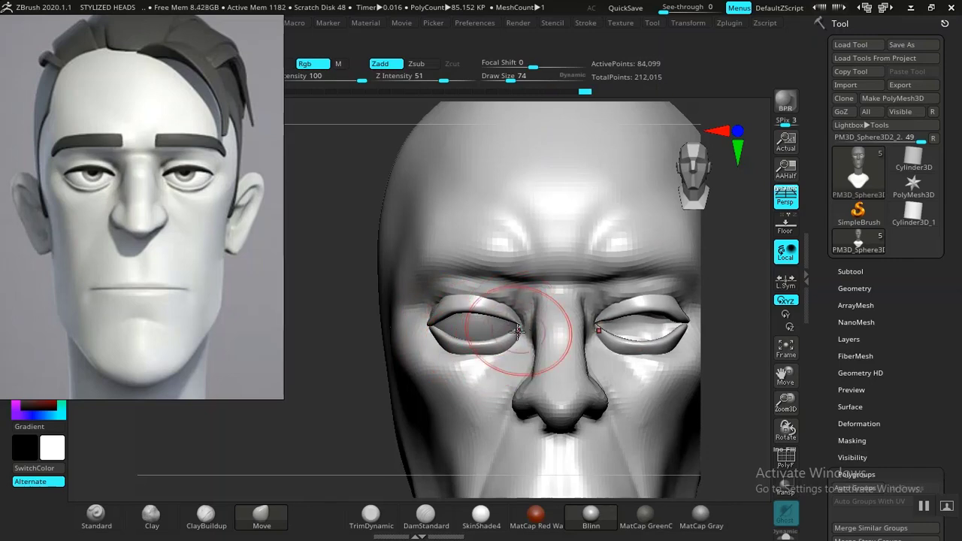
Build up the cheeks beside the mouth corners with the ClayBuildup brush at a draw size of 106, and smooth them
{"action": "left_click_drag", "start_coordinate": [344, 427], "coordinate": [305, 358], "text": "alt"}
{"action": "left_click_drag", "start_coordinate": [639, 289], "coordinate": [686, 347], "text": "alt"}
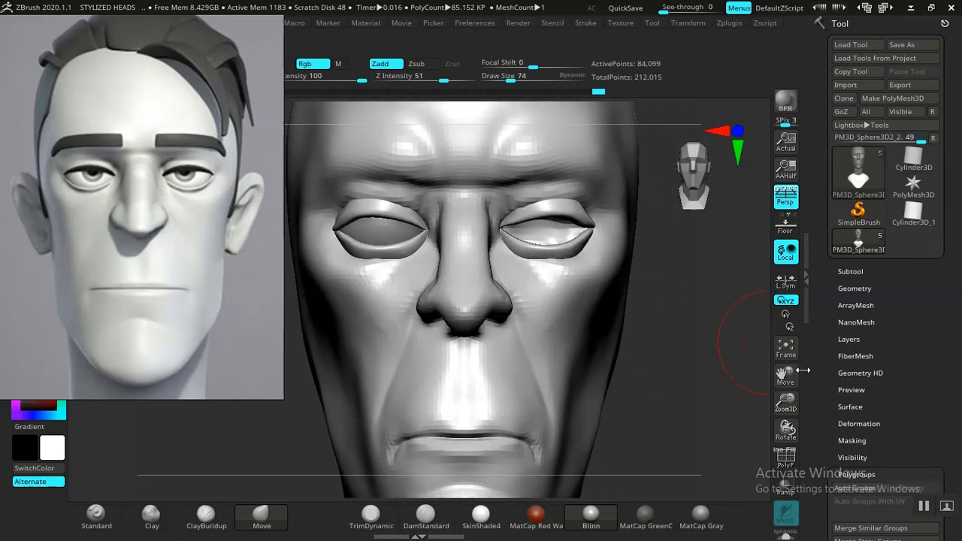
{"action": "left_click_drag", "start_coordinate": [655, 258], "coordinate": [612, 335], "text": "alt"}
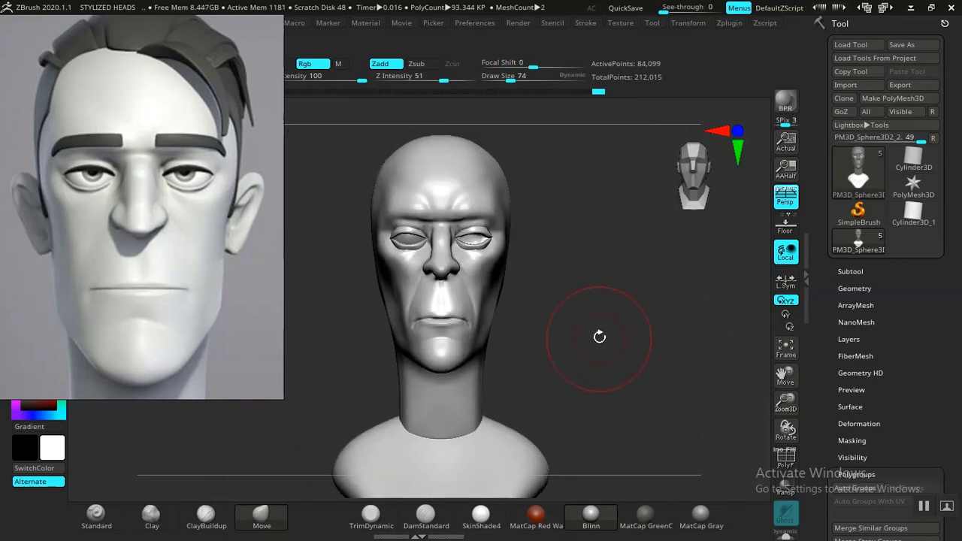
{"action": "left_click_drag", "start_coordinate": [601, 342], "coordinate": [673, 402], "text": "alt"}
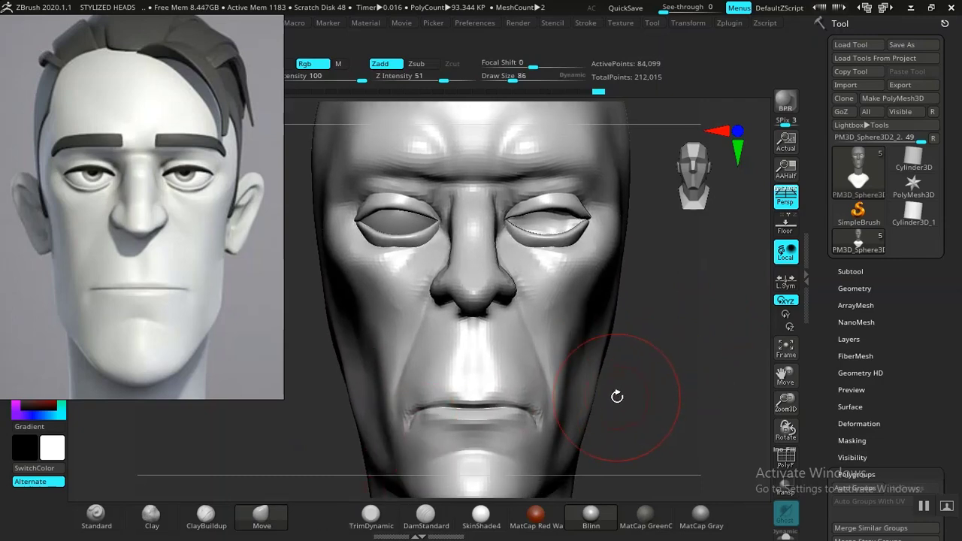
{"action": "mouse_move", "coordinate": [677, 420]}
{"action": "left_mouse_down", "text": "alt"}
{"action": "mouse_move", "coordinate": [691, 416]}
{"action": "mouse_move", "coordinate": [672, 368]}
{"action": "mouse_move", "coordinate": [687, 404]}
{"action": "mouse_move", "coordinate": [704, 365]}
{"action": "mouse_move", "coordinate": [697, 351]}
{"action": "left_mouse_up", "text": "alt"}
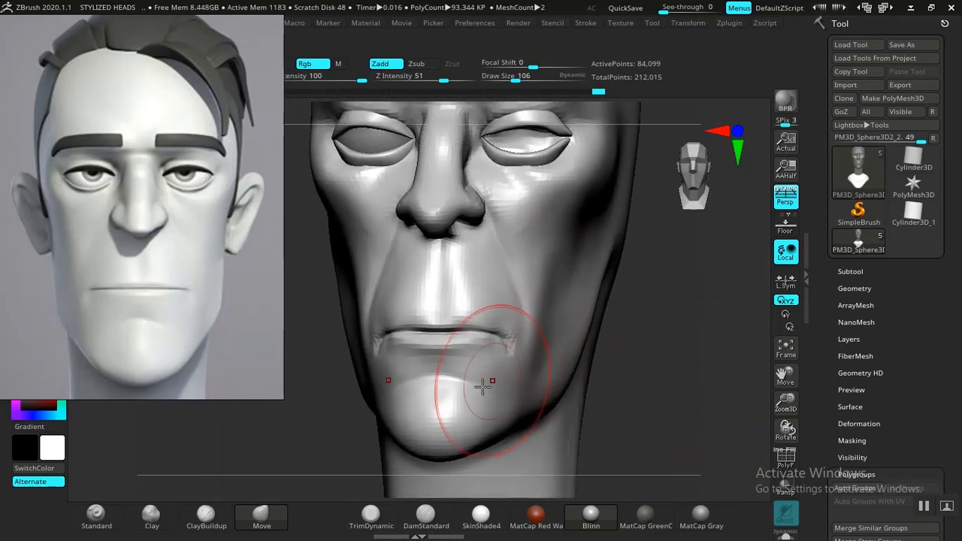
{"action": "left_click", "coordinate": [206, 517]}
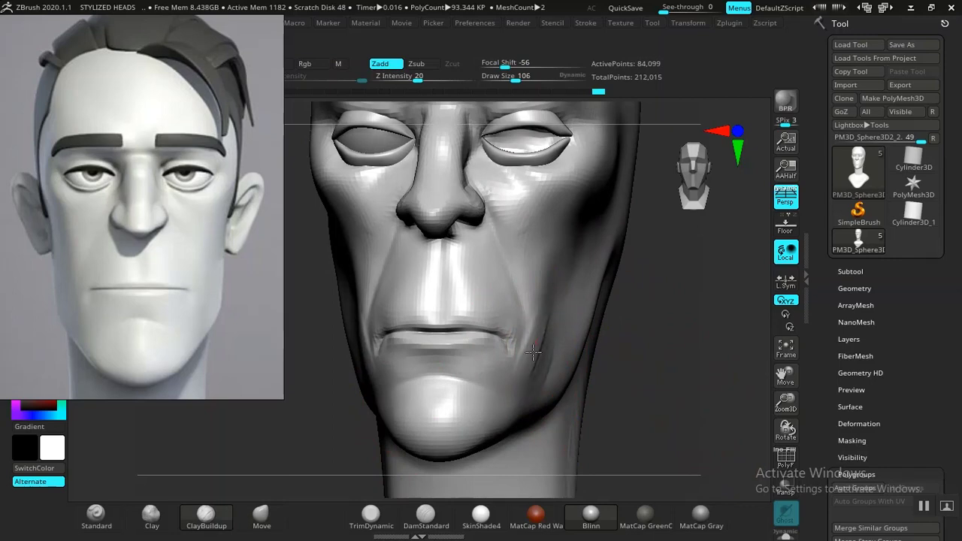
{"action": "mouse_move", "coordinate": [541, 350]}
{"action": "left_mouse_down"}
{"action": "mouse_move", "coordinate": [540, 367]}
{"action": "mouse_move", "coordinate": [546, 333]}
{"action": "left_mouse_up"}
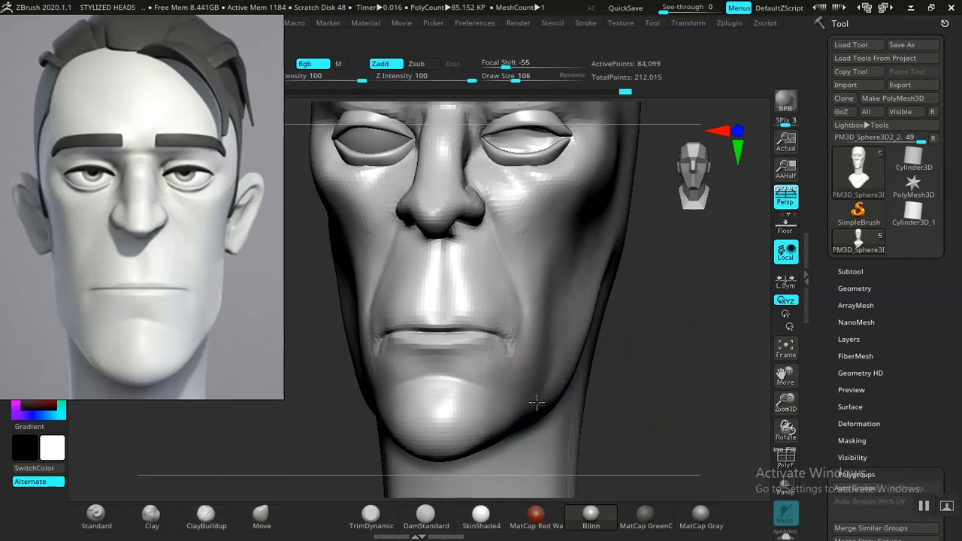
{"action": "left_click_drag", "start_coordinate": [644, 365], "coordinate": [695, 414], "text": "shift"}
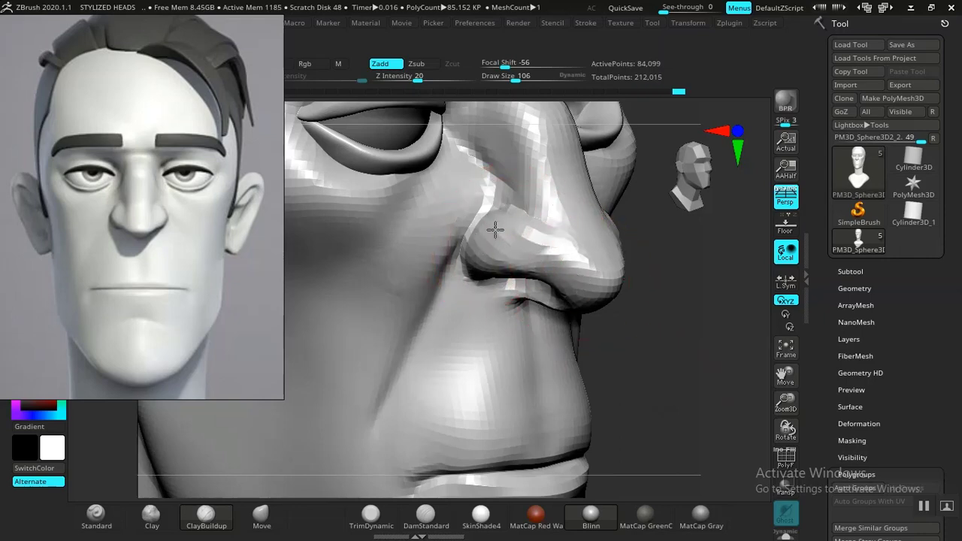
Add volume to the nostril wings with the ClayBuildup brush, and define the creases around them with DamStandard
{"action": "left_click_drag", "start_coordinate": [495, 229], "coordinate": [480, 257]}
{"action": "mouse_move", "coordinate": [542, 248]}
{"action": "left_mouse_down"}
{"action": "mouse_move", "coordinate": [559, 251]}
{"action": "mouse_move", "coordinate": [533, 230]}
{"action": "left_mouse_up"}
{"action": "left_click", "coordinate": [426, 513]}
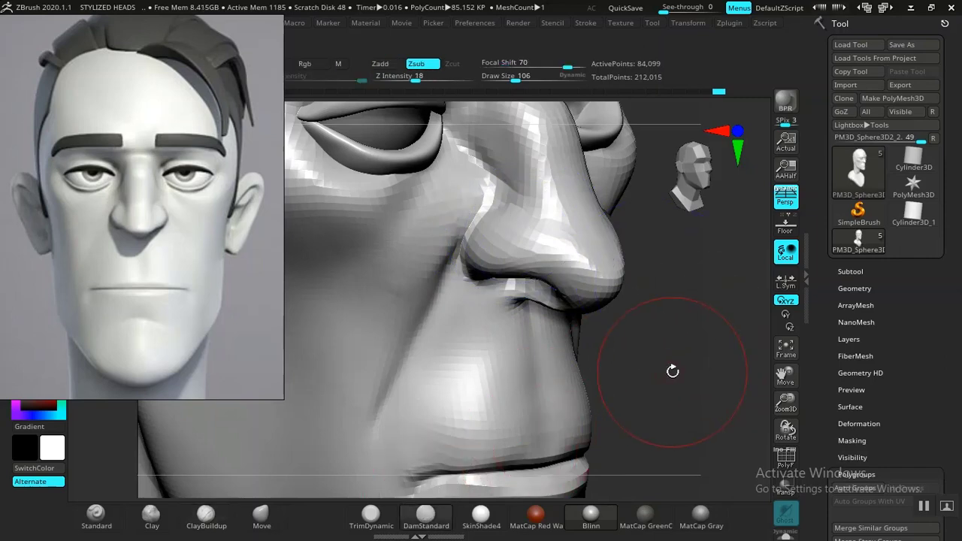
{"action": "left_click_drag", "start_coordinate": [671, 369], "coordinate": [548, 244]}
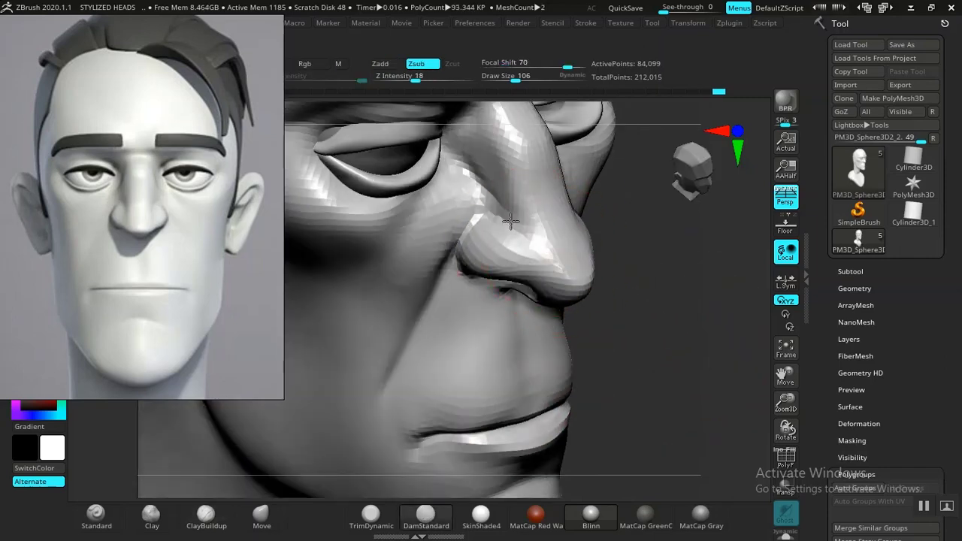
{"action": "mouse_move", "coordinate": [699, 327]}
{"action": "left_mouse_down", "text": "alt"}
{"action": "mouse_move", "coordinate": [674, 294]}
{"action": "mouse_move", "coordinate": [593, 326]}
{"action": "mouse_move", "coordinate": [632, 352]}
{"action": "mouse_move", "coordinate": [674, 401]}
{"action": "mouse_move", "coordinate": [611, 354]}
{"action": "mouse_move", "coordinate": [623, 361]}
{"action": "mouse_move", "coordinate": [633, 348]}
{"action": "mouse_move", "coordinate": [614, 410]}
{"action": "left_mouse_up", "text": "alt"}
Adjust the nostril wing and the underside of the nose with the Move brush, and touch them up with ClayBuildup
{"action": "left_click", "coordinate": [260, 513]}
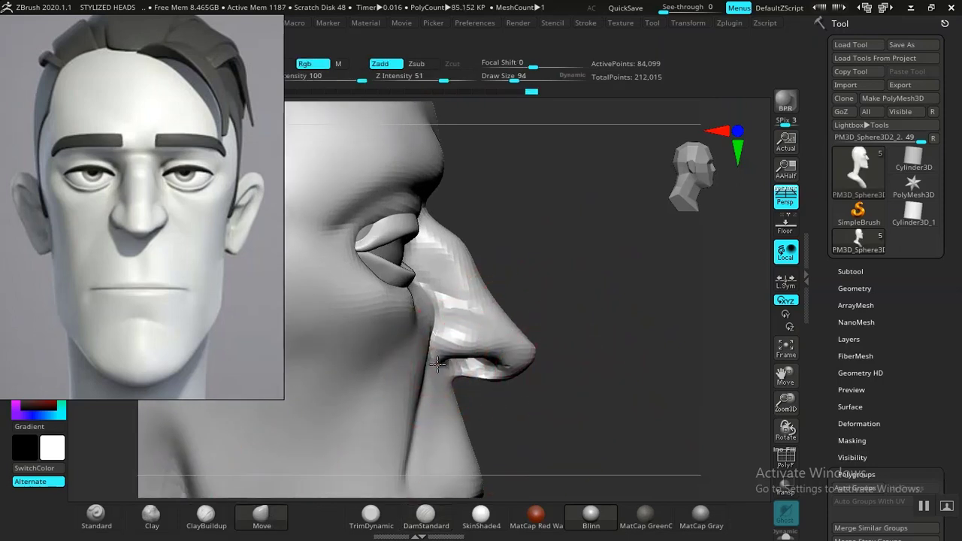
{"action": "mouse_move", "coordinate": [626, 398]}
{"action": "left_mouse_down"}
{"action": "mouse_move", "coordinate": [597, 294]}
{"action": "mouse_move", "coordinate": [591, 317]}
{"action": "mouse_move", "coordinate": [617, 307]}
{"action": "mouse_move", "coordinate": [630, 347]}
{"action": "left_mouse_up"}
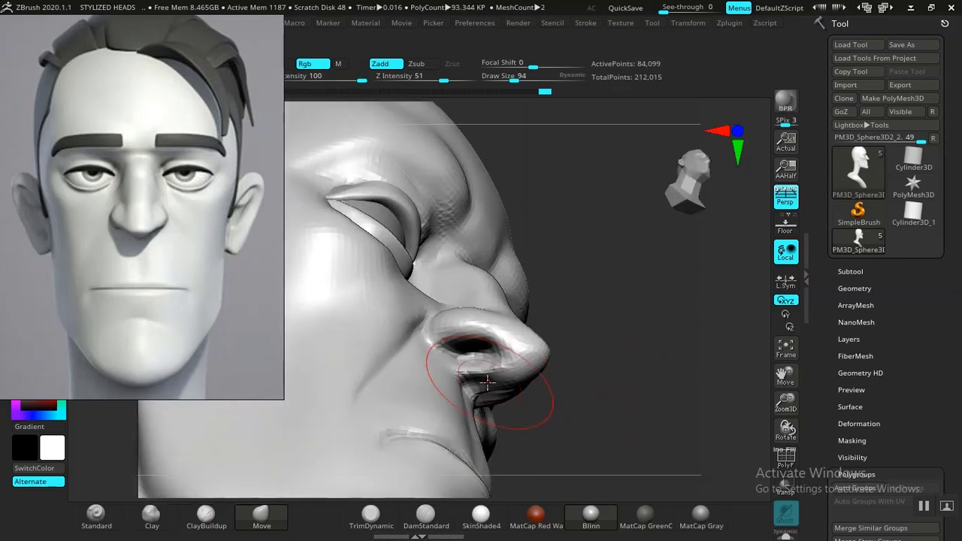
{"action": "left_click", "coordinate": [206, 514]}
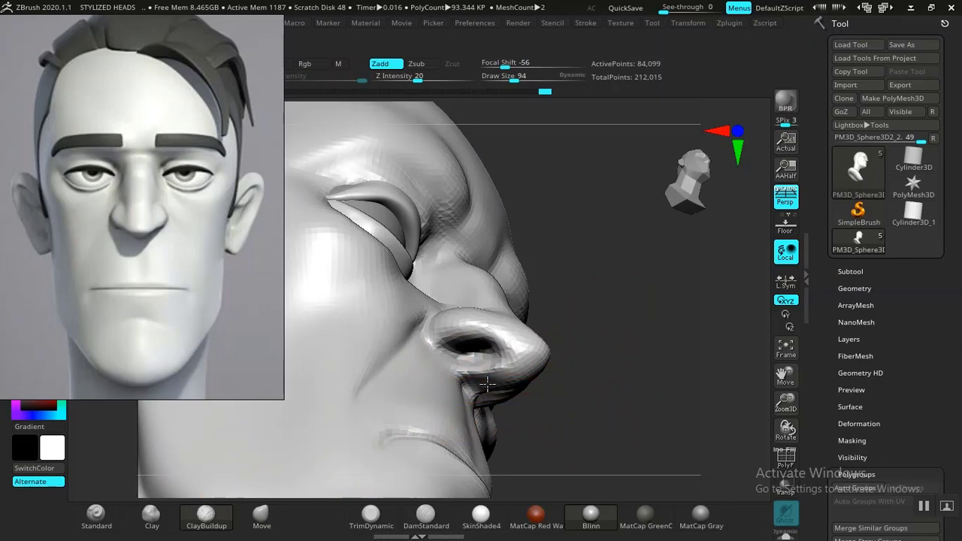
{"action": "left_click_drag", "start_coordinate": [676, 400], "coordinate": [584, 361], "text": "alt"}
{"action": "left_click_drag", "start_coordinate": [685, 360], "coordinate": [735, 371]}
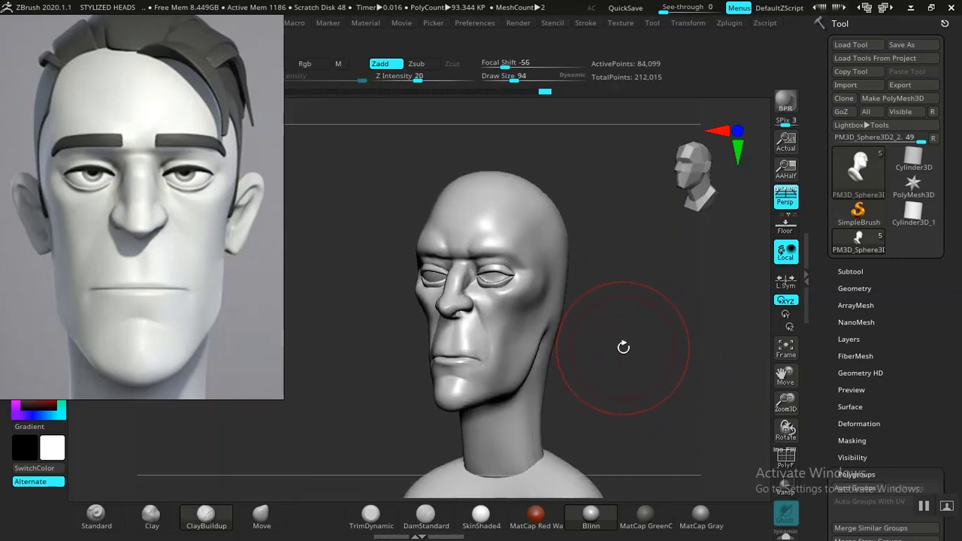
{"action": "left_click_drag", "start_coordinate": [627, 347], "coordinate": [657, 352]}
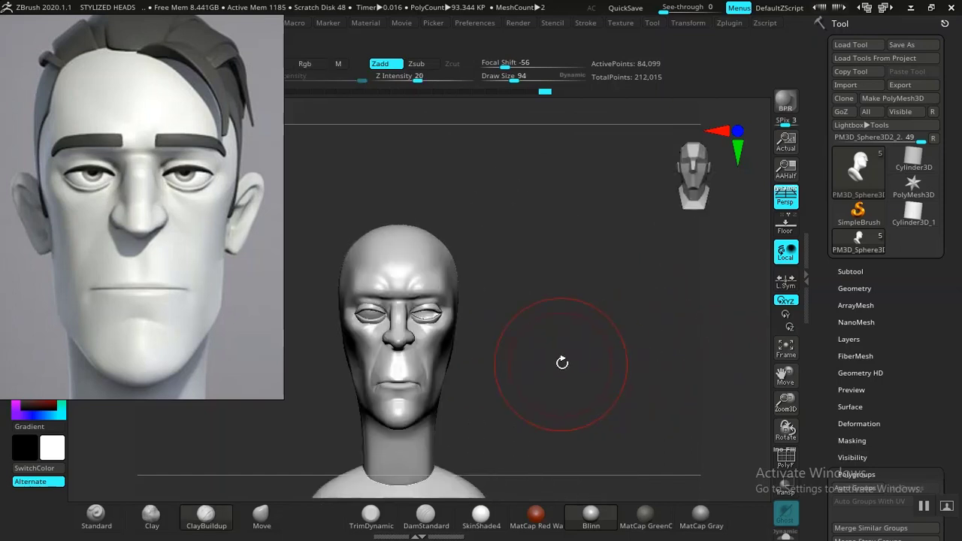
Reshape the lips, mouth corners and chin with the Move brush to match the lower face of the reference
{"action": "left_click_drag", "start_coordinate": [561, 360], "coordinate": [628, 382]}
{"action": "scroll", "coordinate": [129, 311], "scroll_direction": "up", "scroll_amount": 2}
{"action": "middle_click_drag", "start_coordinate": [129, 305], "coordinate": [144, 238]}
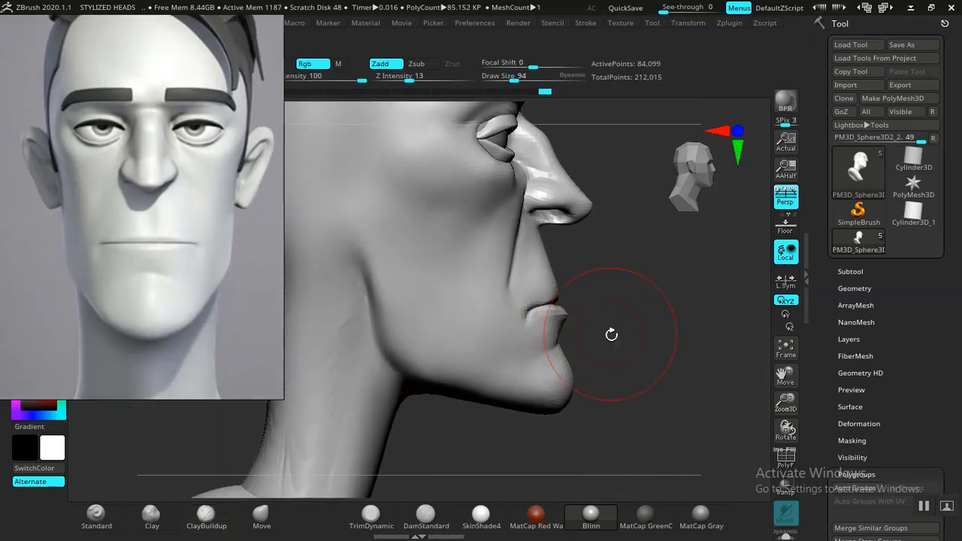
{"action": "mouse_move", "coordinate": [644, 335]}
{"action": "left_mouse_down", "text": "shift"}
{"action": "mouse_move", "coordinate": [612, 332]}
{"action": "mouse_move", "coordinate": [579, 314]}
{"action": "left_mouse_up", "text": "shift"}
{"action": "left_click", "coordinate": [263, 514]}
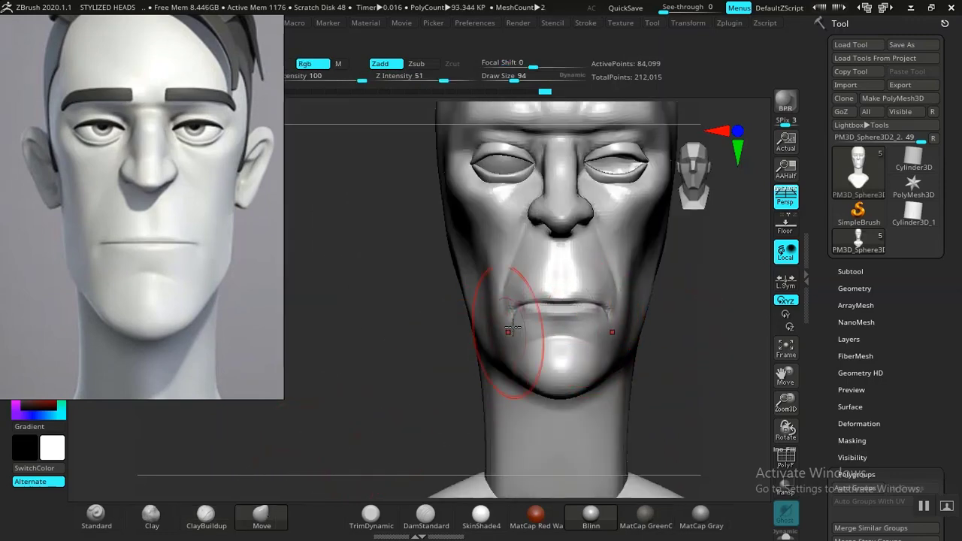
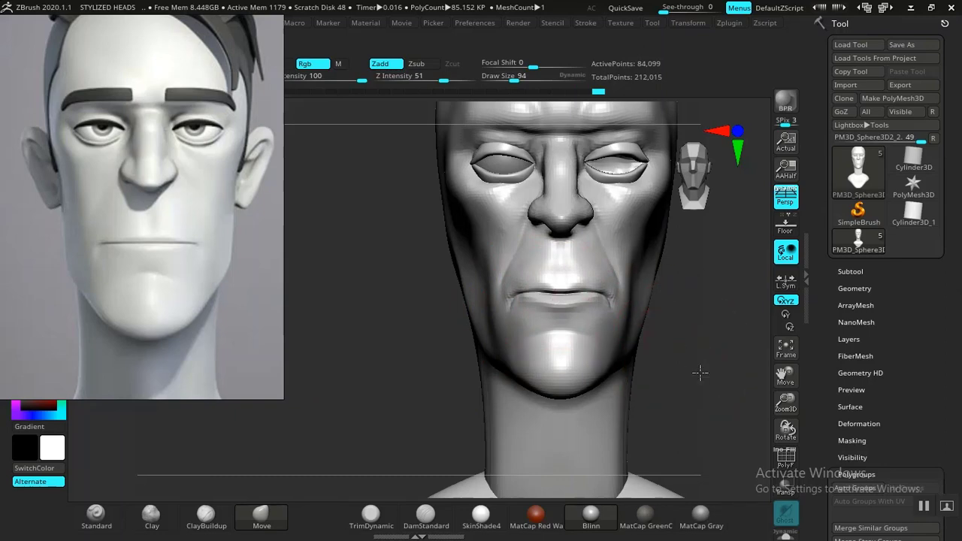
{"action": "left_click_drag", "start_coordinate": [700, 373], "coordinate": [662, 429], "text": "alt"}
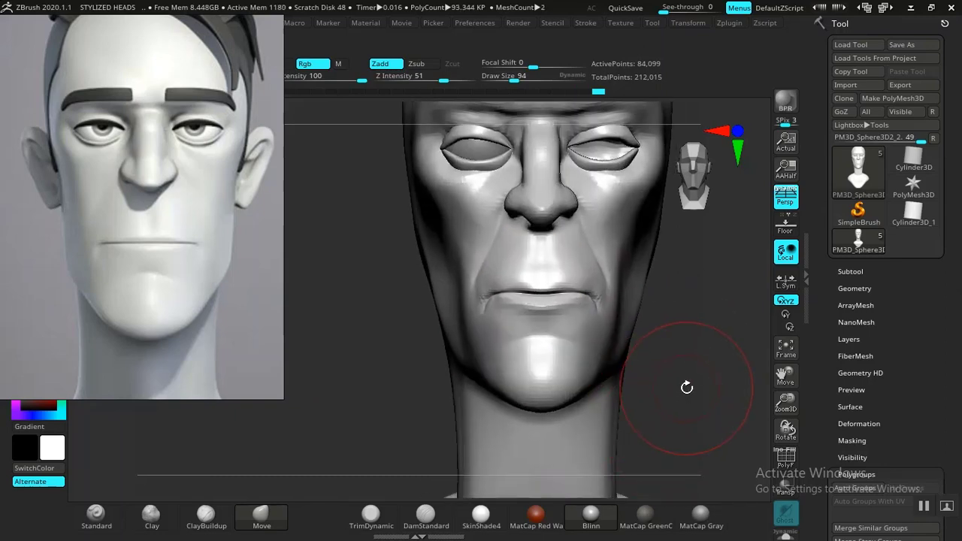
{"action": "left_click_drag", "start_coordinate": [686, 387], "coordinate": [661, 380]}
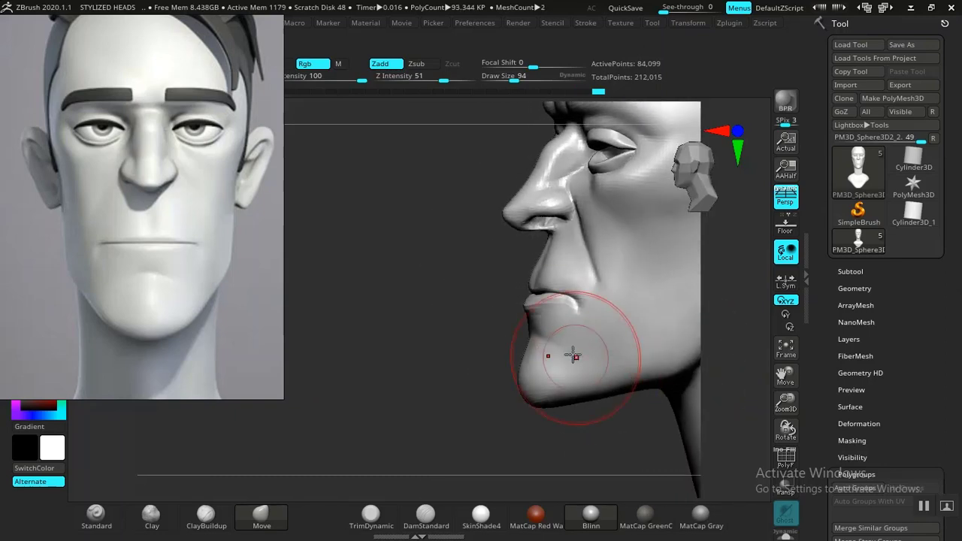
{"action": "left_click_drag", "start_coordinate": [499, 312], "coordinate": [547, 324]}
{"action": "left_click_drag", "start_coordinate": [641, 354], "coordinate": [663, 437], "text": "alt"}
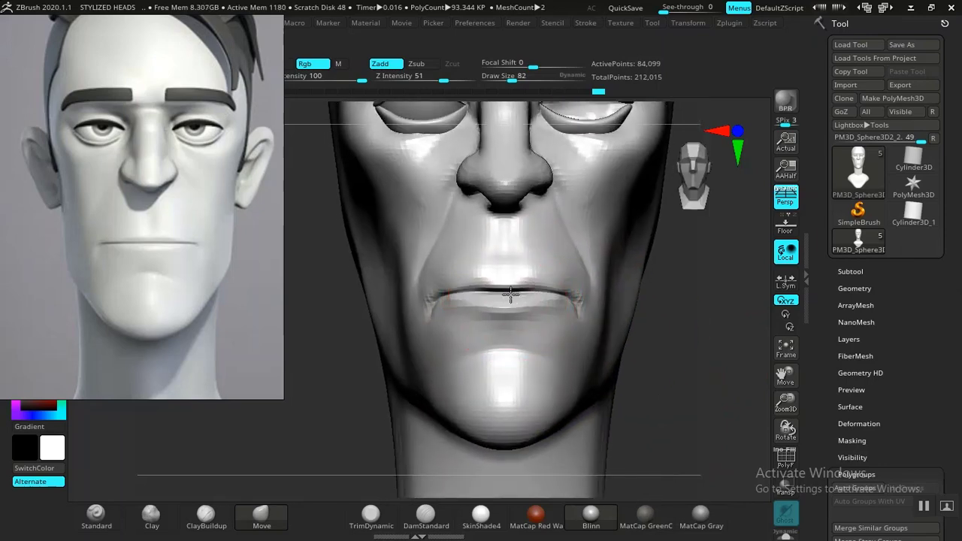
Build up the side of the chin below the mouth corner with ClayBuildup at a draw size of 82, and smooth it
{"action": "left_click_drag", "start_coordinate": [683, 388], "coordinate": [526, 422], "text": "alt"}
{"action": "left_click", "coordinate": [207, 517]}
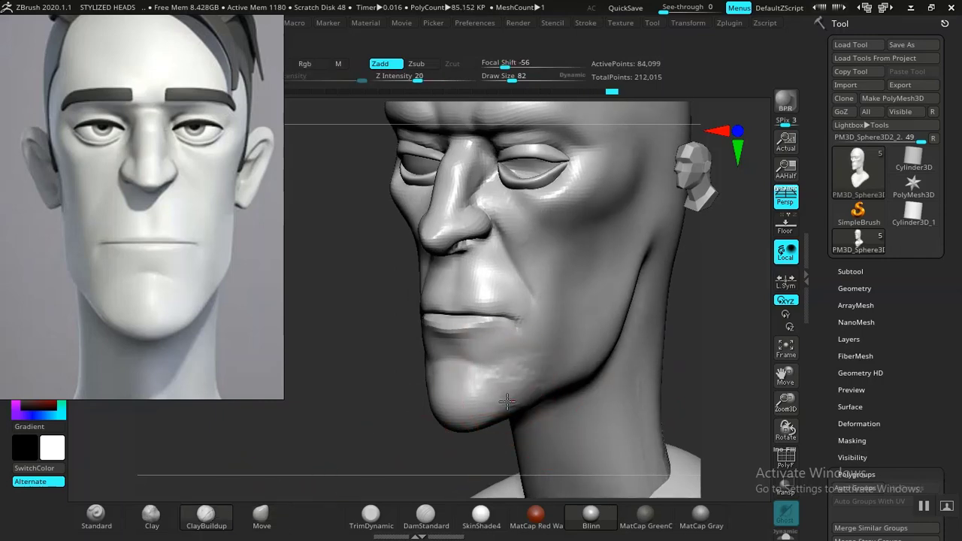
{"action": "mouse_move", "coordinate": [535, 399]}
{"action": "left_mouse_down", "text": "shift"}
{"action": "mouse_move", "coordinate": [562, 385]}
{"action": "mouse_move", "coordinate": [553, 386]}
{"action": "left_mouse_up", "text": "shift"}
{"action": "left_click_drag", "start_coordinate": [690, 366], "coordinate": [647, 375]}
{"action": "right_click_drag", "start_coordinate": [648, 376], "coordinate": [642, 344]}
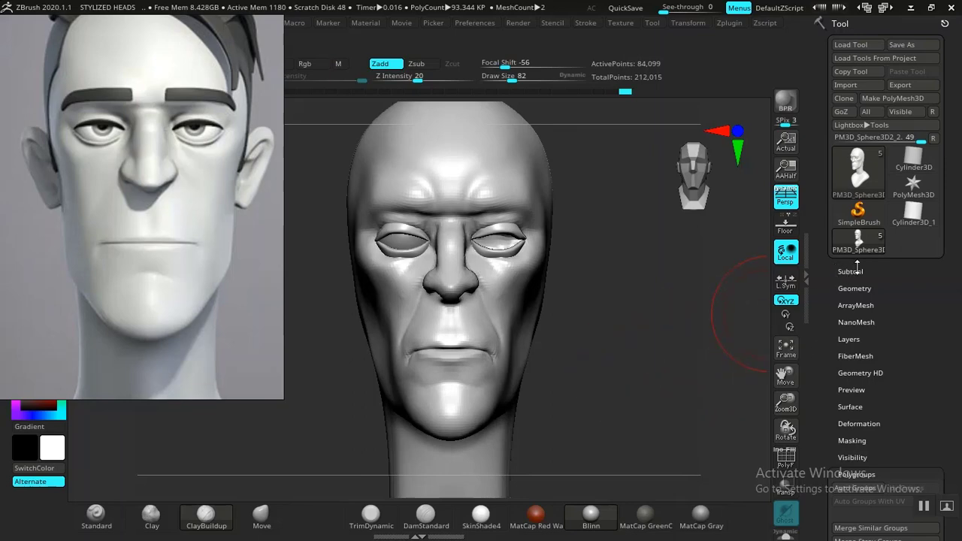
Duplicate the eyeball sphere subtool as the base shape for the ear
{"action": "left_click_drag", "start_coordinate": [187, 249], "coordinate": [183, 279]}
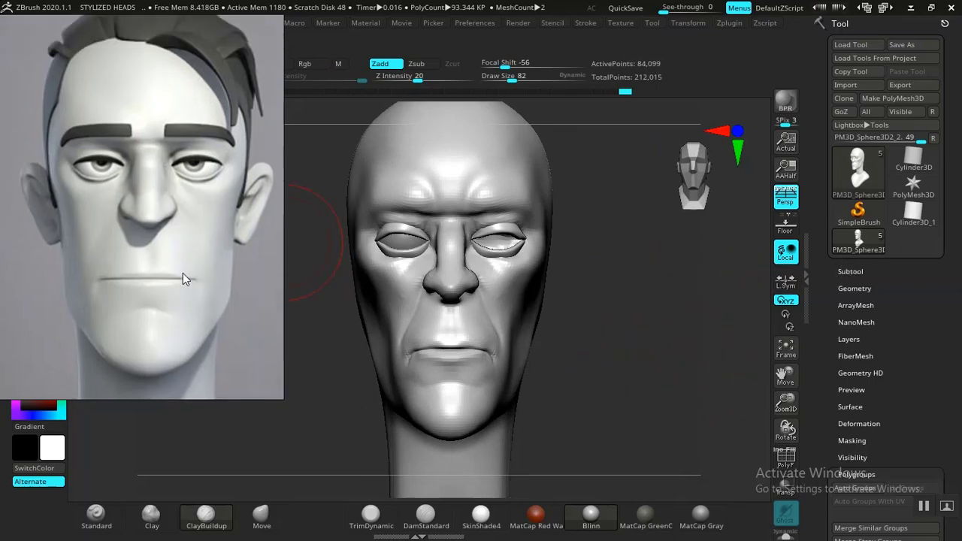
{"action": "mouse_move", "coordinate": [649, 373]}
{"action": "right_mouse_down"}
{"action": "mouse_move", "coordinate": [629, 384]}
{"action": "mouse_move", "coordinate": [696, 346]}
{"action": "mouse_move", "coordinate": [666, 357]}
{"action": "right_mouse_up"}
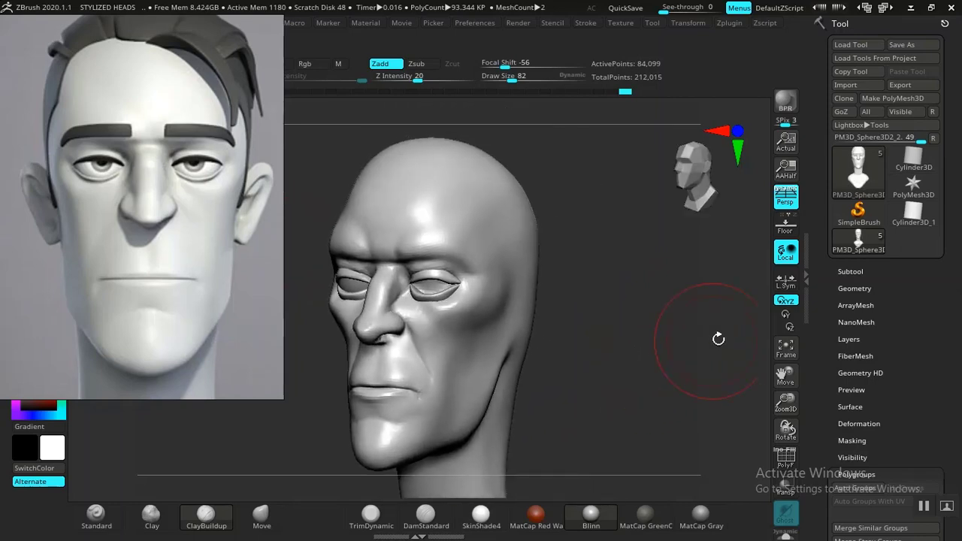
{"action": "left_click", "coordinate": [857, 272]}
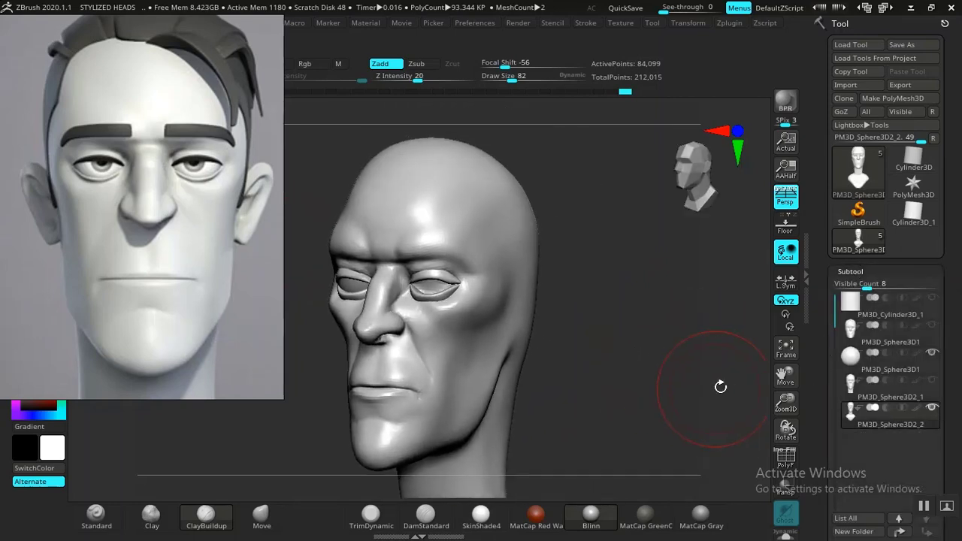
{"action": "left_click", "coordinate": [861, 371]}
{"action": "left_click_drag", "start_coordinate": [817, 394], "coordinate": [819, 347]}
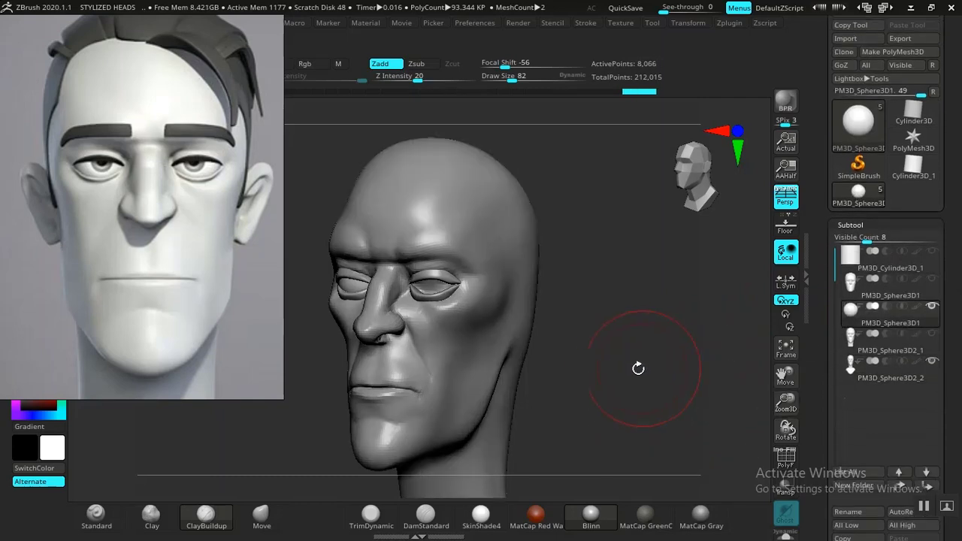
{"action": "left_click_drag", "start_coordinate": [638, 367], "coordinate": [664, 362]}
{"action": "scroll", "coordinate": [855, 406], "scroll_direction": "down", "scroll_amount": 5}
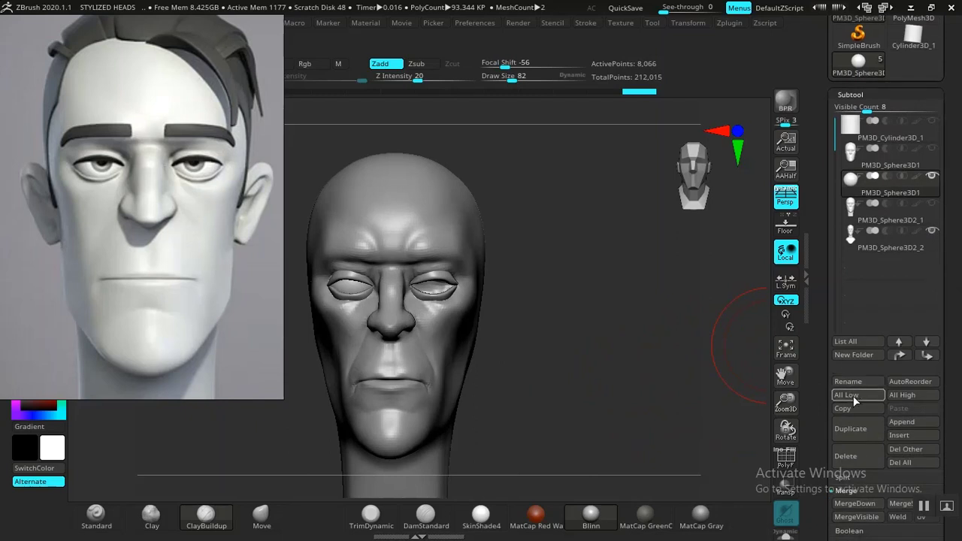
{"action": "left_click", "coordinate": [855, 428]}
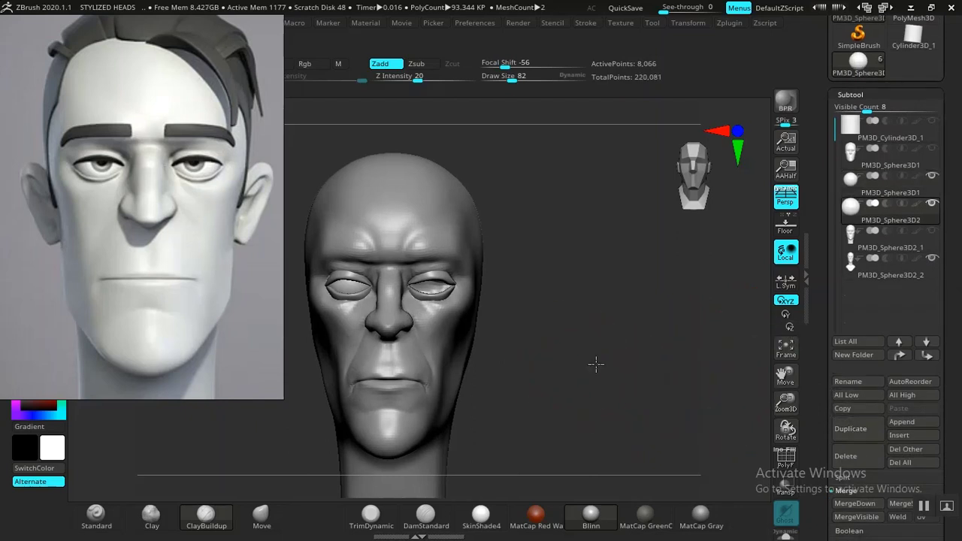
Move the duplicated sphere sideways out of the head and flatten it into a thin disc
{"action": "right_click_drag", "start_coordinate": [594, 366], "coordinate": [668, 365], "text": "alt"}
{"action": "key", "text": "w"}
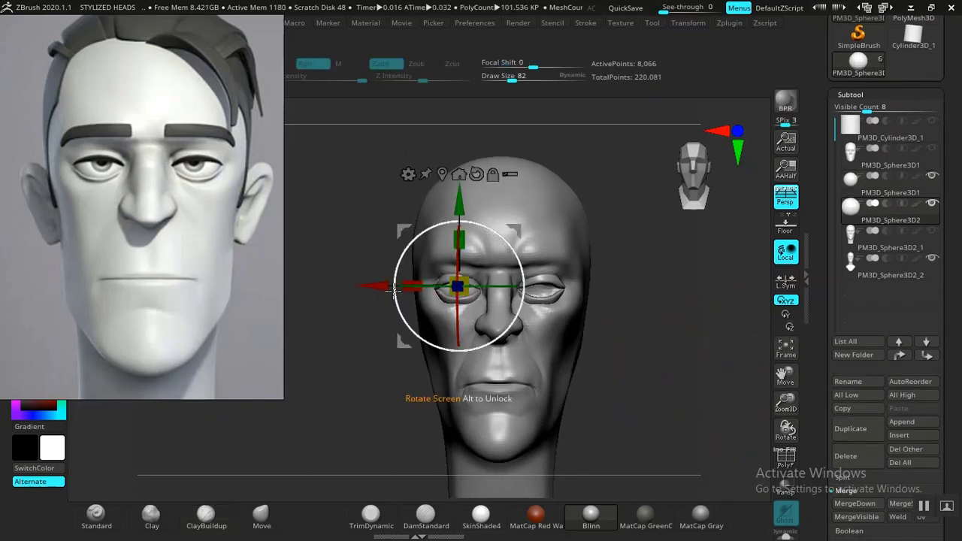
{"action": "left_click_drag", "start_coordinate": [379, 284], "coordinate": [326, 285]}
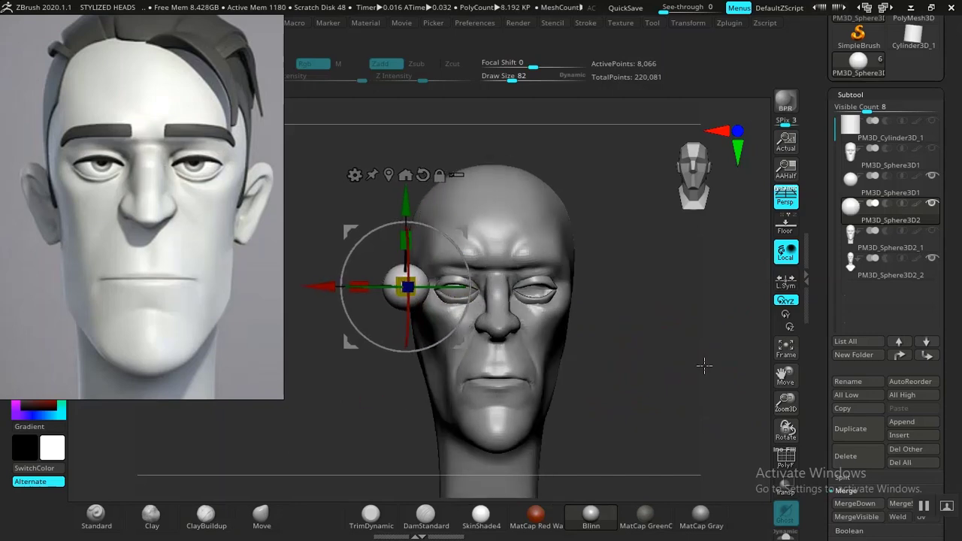
{"action": "left_click_drag", "start_coordinate": [686, 334], "coordinate": [418, 294]}
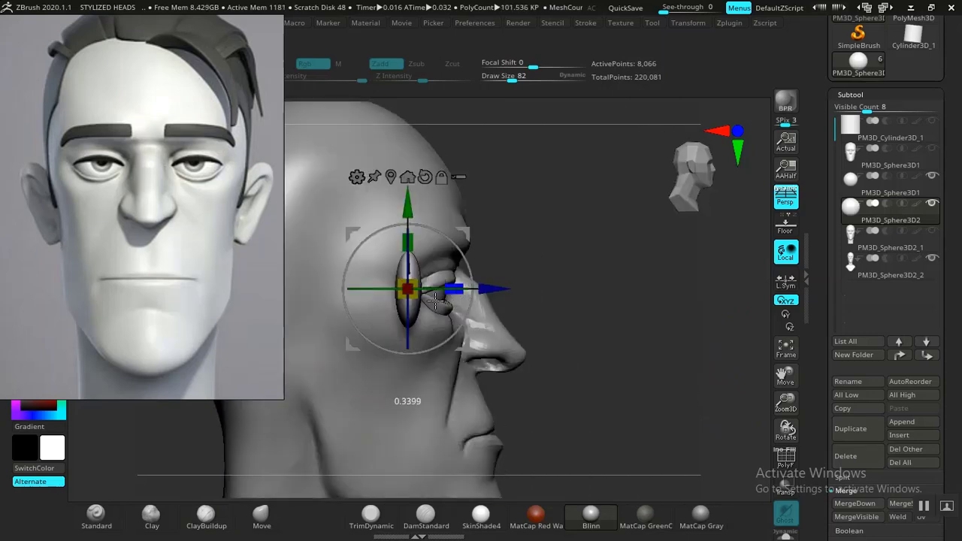
{"action": "left_click_drag", "start_coordinate": [606, 371], "coordinate": [476, 369]}
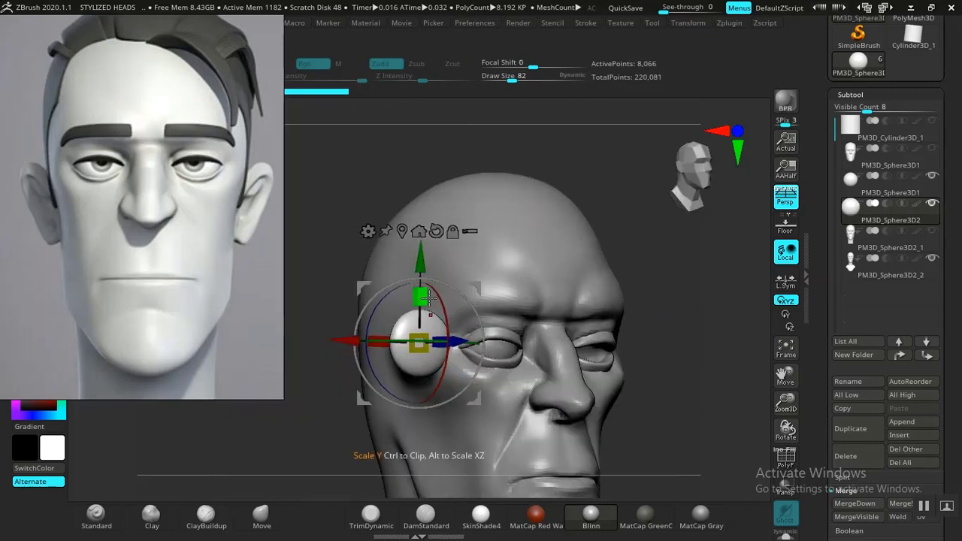
Stretch the flattened sphere vertically, and move it back and down to the ear position on the side of the head
{"action": "left_click_drag", "start_coordinate": [425, 299], "coordinate": [426, 284]}
{"action": "left_click_drag", "start_coordinate": [635, 359], "coordinate": [702, 347]}
{"action": "left_click_drag", "start_coordinate": [555, 335], "coordinate": [469, 333]}
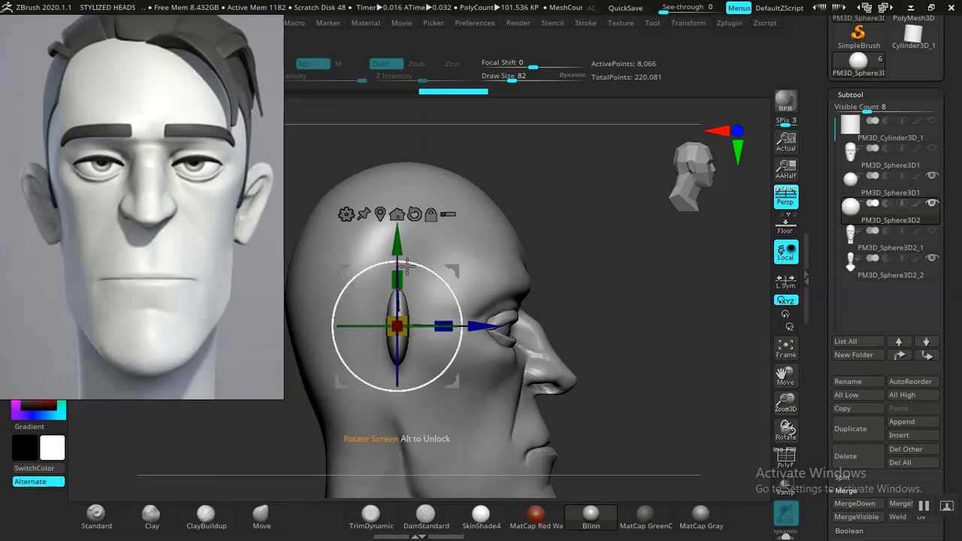
{"action": "left_click_drag", "start_coordinate": [394, 242], "coordinate": [396, 286]}
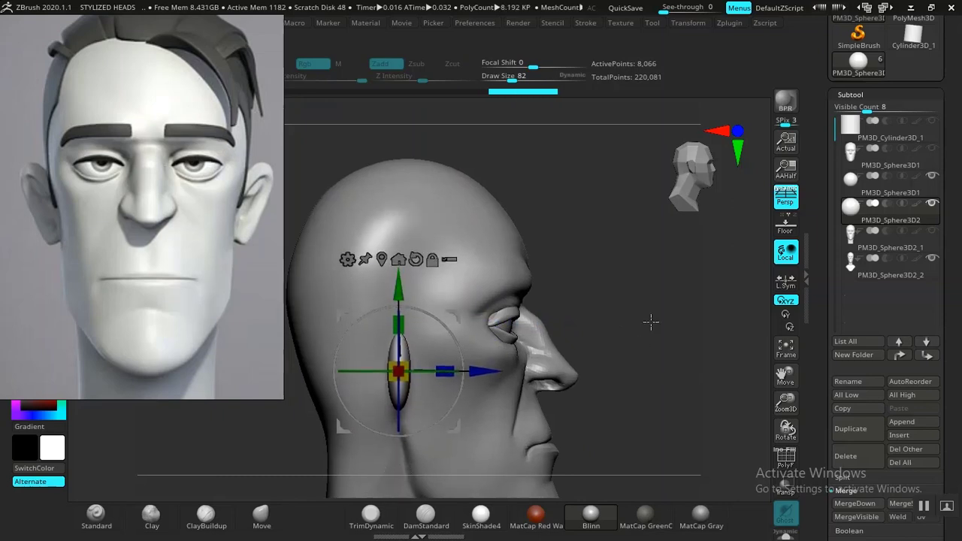
Shape the sphere into an ear outline in front view with the Move brush at a draw size of 90, pulling its top outward
{"action": "left_click_drag", "start_coordinate": [651, 322], "coordinate": [677, 376], "text": "alt"}
{"action": "left_click_drag", "start_coordinate": [305, 420], "coordinate": [247, 412]}
{"action": "left_click_drag", "start_coordinate": [366, 400], "coordinate": [385, 418], "text": "alt"}
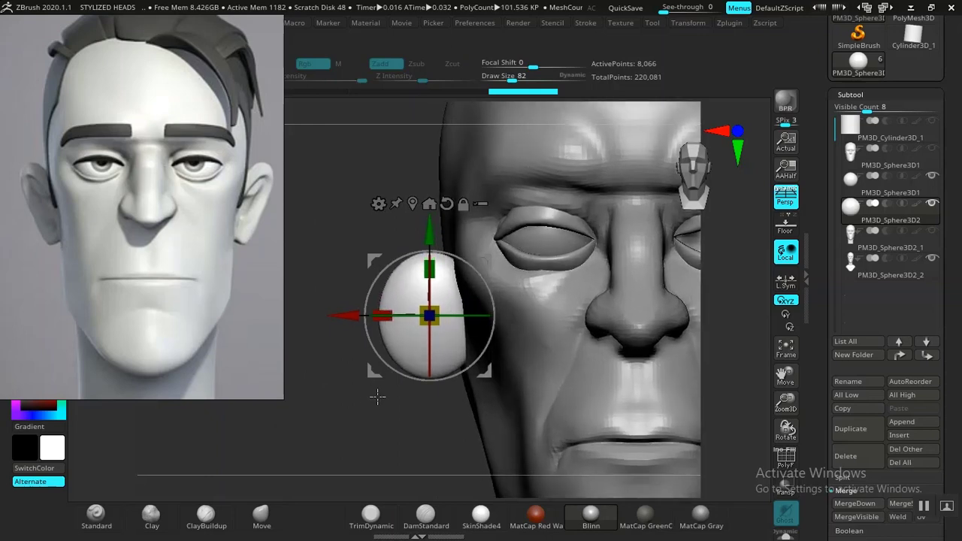
{"action": "key", "text": "q"}
{"action": "left_click_drag", "start_coordinate": [279, 478], "coordinate": [291, 486]}
{"action": "left_click", "coordinate": [261, 515]}
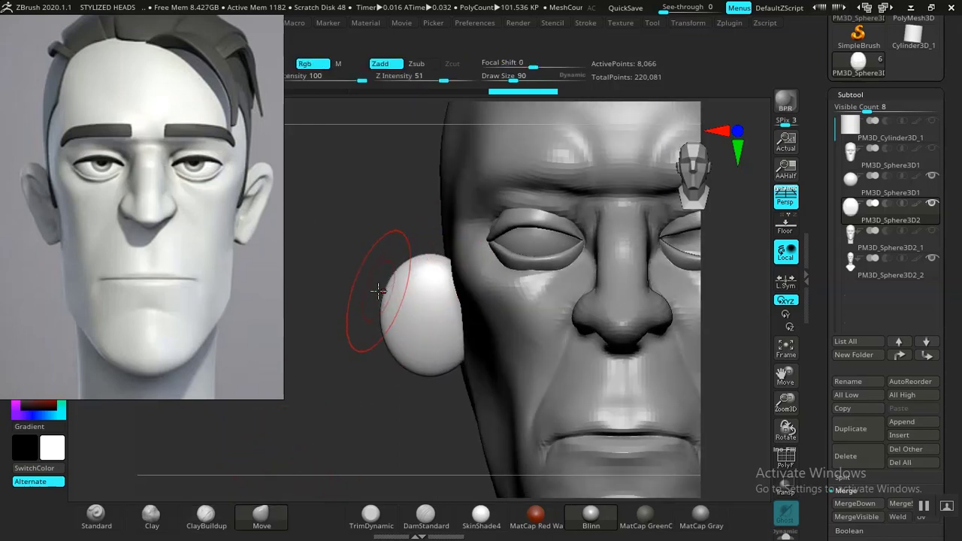
{"action": "mouse_move", "coordinate": [400, 262]}
{"action": "left_mouse_down"}
{"action": "mouse_move", "coordinate": [409, 249]}
{"action": "mouse_move", "coordinate": [392, 256]}
{"action": "left_mouse_up"}
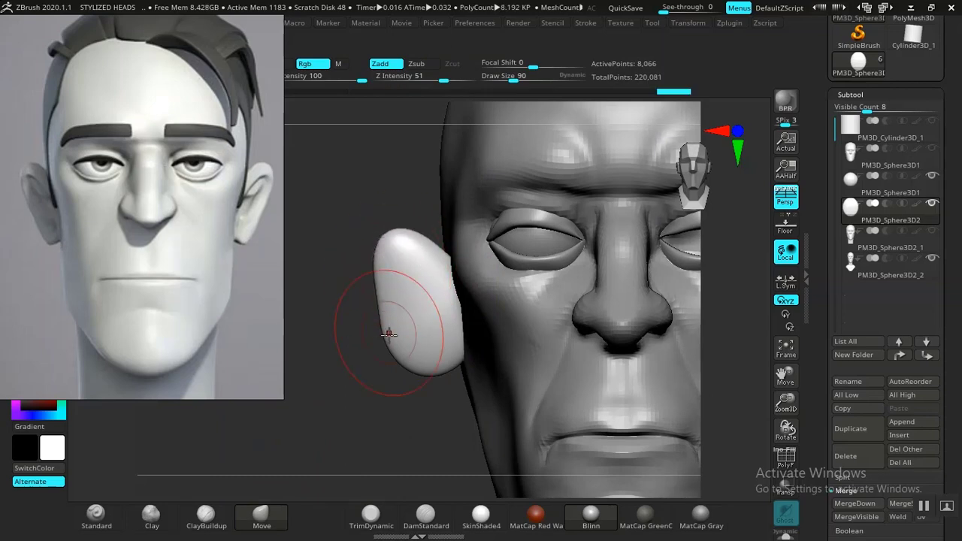
{"action": "mouse_move", "coordinate": [359, 379]}
{"action": "left_mouse_down", "text": "alt"}
{"action": "mouse_move", "coordinate": [347, 325]}
{"action": "mouse_move", "coordinate": [369, 396]}
{"action": "mouse_move", "coordinate": [388, 368]}
{"action": "mouse_move", "coordinate": [472, 374]}
{"action": "left_mouse_up", "text": "alt"}
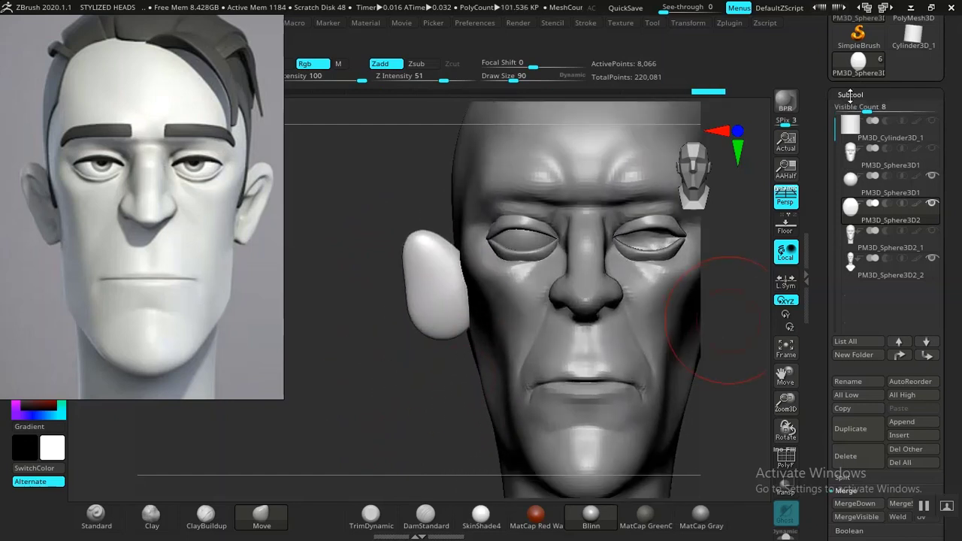
Copy the ear to the other side of the head with Mirror And Weld
{"action": "left_click", "coordinate": [850, 95]}
{"action": "left_click", "coordinate": [860, 112]}
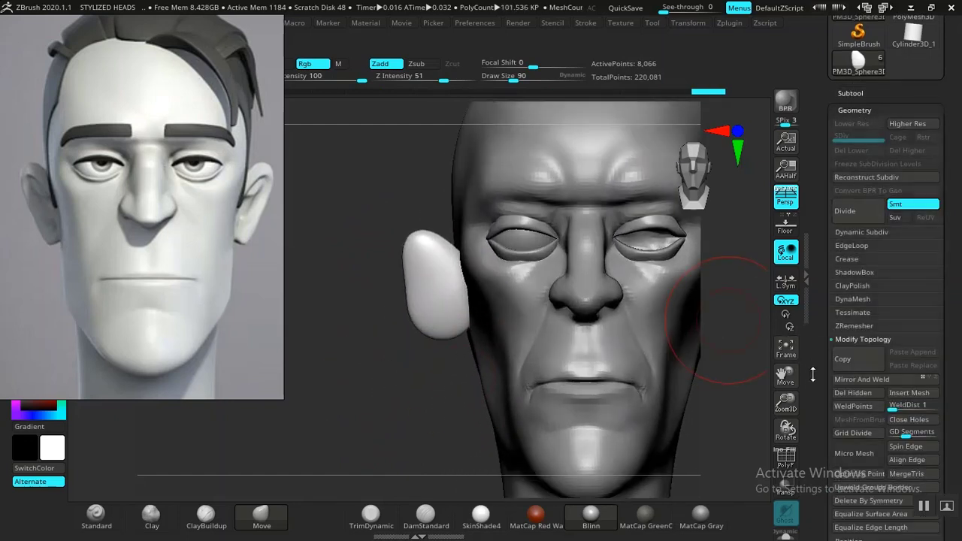
{"action": "left_click", "coordinate": [851, 383]}
{"action": "left_click_drag", "start_coordinate": [438, 404], "coordinate": [618, 378], "text": "alt"}
{"action": "left_click_drag", "start_coordinate": [681, 360], "coordinate": [685, 384], "text": "alt"}
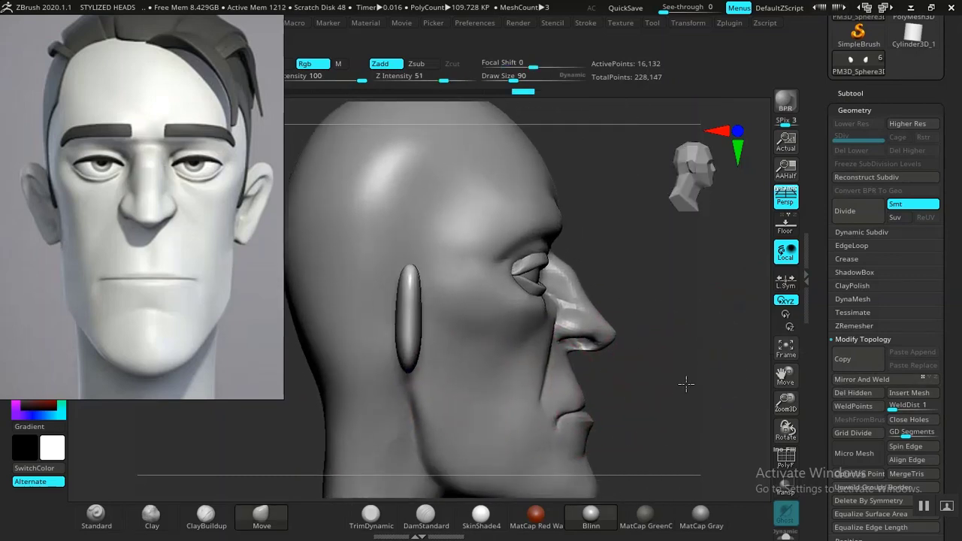
Widen the ears toward the back of the head in side view with the Move brush
{"action": "left_click_drag", "start_coordinate": [408, 336], "coordinate": [379, 336]}
{"action": "mouse_move", "coordinate": [400, 317]}
{"action": "left_mouse_down"}
{"action": "mouse_move", "coordinate": [388, 309]}
{"action": "mouse_move", "coordinate": [387, 283]}
{"action": "left_mouse_up"}
{"action": "mouse_move", "coordinate": [639, 361]}
{"action": "left_mouse_down"}
{"action": "mouse_move", "coordinate": [704, 365]}
{"action": "mouse_move", "coordinate": [655, 365]}
{"action": "mouse_move", "coordinate": [679, 380]}
{"action": "mouse_move", "coordinate": [725, 378]}
{"action": "mouse_move", "coordinate": [543, 350]}
{"action": "mouse_move", "coordinate": [623, 380]}
{"action": "mouse_move", "coordinate": [593, 433]}
{"action": "mouse_move", "coordinate": [479, 313]}
{"action": "left_mouse_up"}
{"action": "mouse_move", "coordinate": [617, 358]}
{"action": "left_mouse_down"}
{"action": "mouse_move", "coordinate": [549, 378]}
{"action": "mouse_move", "coordinate": [518, 370]}
{"action": "left_mouse_up"}
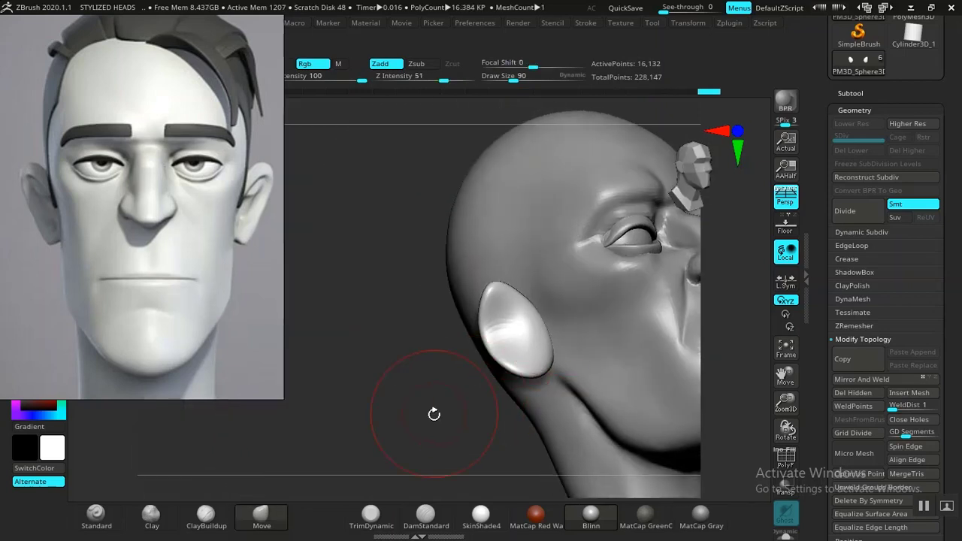
Refine the top, outer edge and lobe of the ears with the Move brush from several angles
{"action": "mouse_move", "coordinate": [433, 412]}
{"action": "left_mouse_down"}
{"action": "mouse_move", "coordinate": [423, 429]}
{"action": "mouse_move", "coordinate": [433, 403]}
{"action": "mouse_move", "coordinate": [423, 405]}
{"action": "mouse_move", "coordinate": [442, 445]}
{"action": "left_mouse_up"}
{"action": "left_click_drag", "start_coordinate": [446, 290], "coordinate": [437, 283]}
{"action": "left_click_drag", "start_coordinate": [494, 284], "coordinate": [498, 271]}
{"action": "left_click_drag", "start_coordinate": [503, 348], "coordinate": [501, 357]}
{"action": "left_click_drag", "start_coordinate": [457, 273], "coordinate": [439, 272]}
{"action": "left_click_drag", "start_coordinate": [392, 403], "coordinate": [297, 509]}
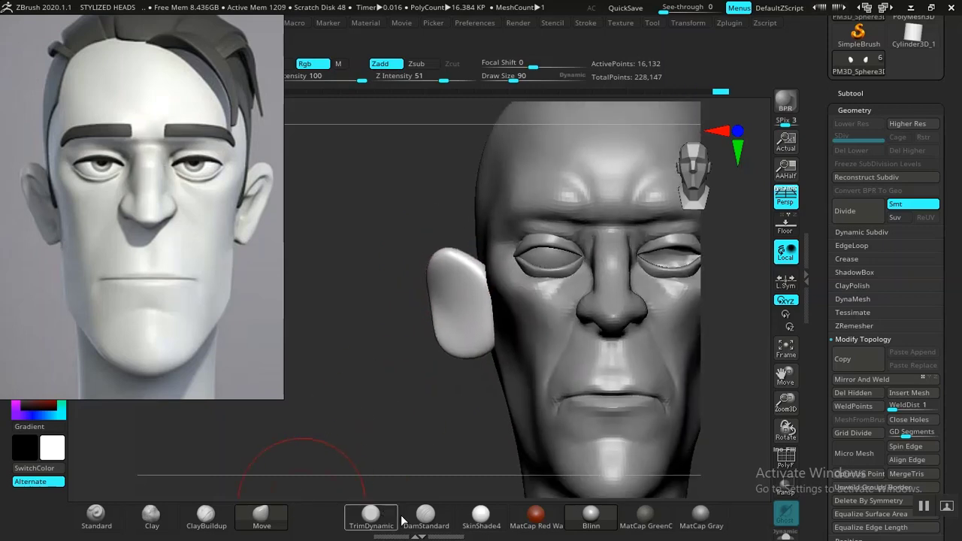
Try to carve a groove near the inner edge of the ear with the DamStandard brush, and undo the strokes
{"action": "left_click", "coordinate": [425, 517]}
{"action": "left_click_drag", "start_coordinate": [392, 390], "coordinate": [442, 505], "text": "alt"}
{"action": "left_click_drag", "start_coordinate": [357, 406], "coordinate": [375, 449], "text": "alt"}
{"action": "left_click_drag", "start_coordinate": [569, 294], "coordinate": [561, 268]}
{"action": "left_click_drag", "start_coordinate": [562, 267], "coordinate": [535, 240]}
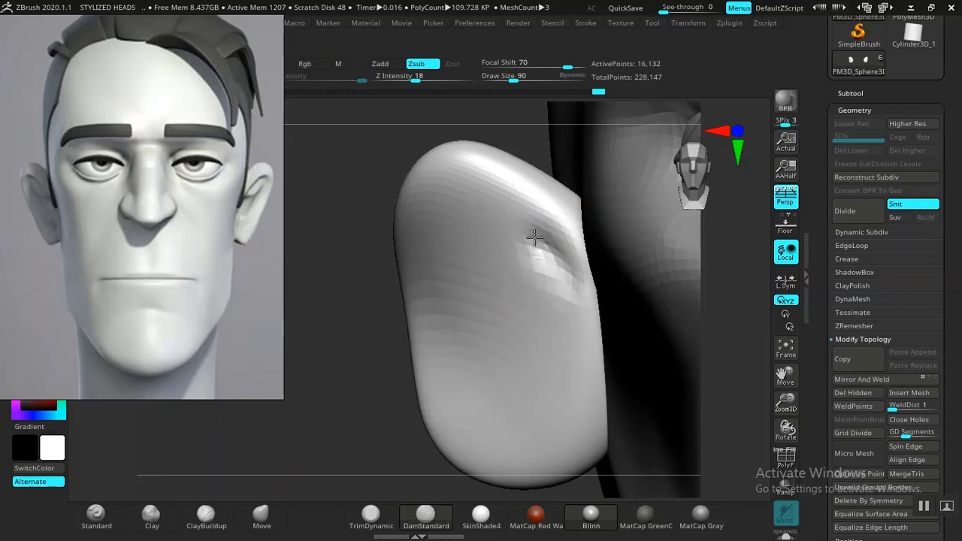
{"action": "key", "text": "ctrl+z"}
{"action": "key", "text": "ctrl+z"}
Carve a curved groove around the inner ear with the DamStandard brush at Z Intensity 51 and Draw Size 102
{"action": "left_click", "coordinate": [419, 78]}
{"action": "left_click_drag", "start_coordinate": [419, 78], "coordinate": [455, 79]}
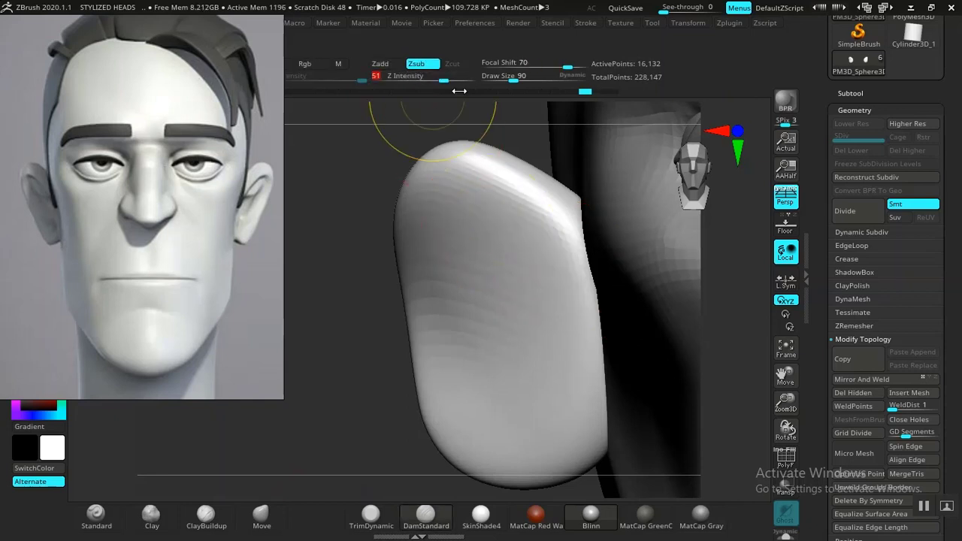
{"action": "key", "text": "]"}
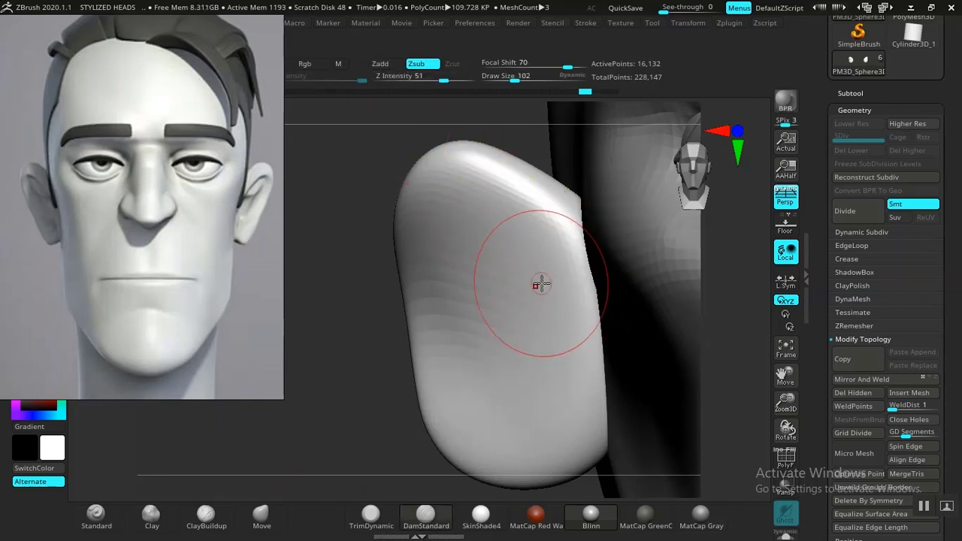
{"action": "left_click_drag", "start_coordinate": [399, 324], "coordinate": [389, 322], "text": "alt"}
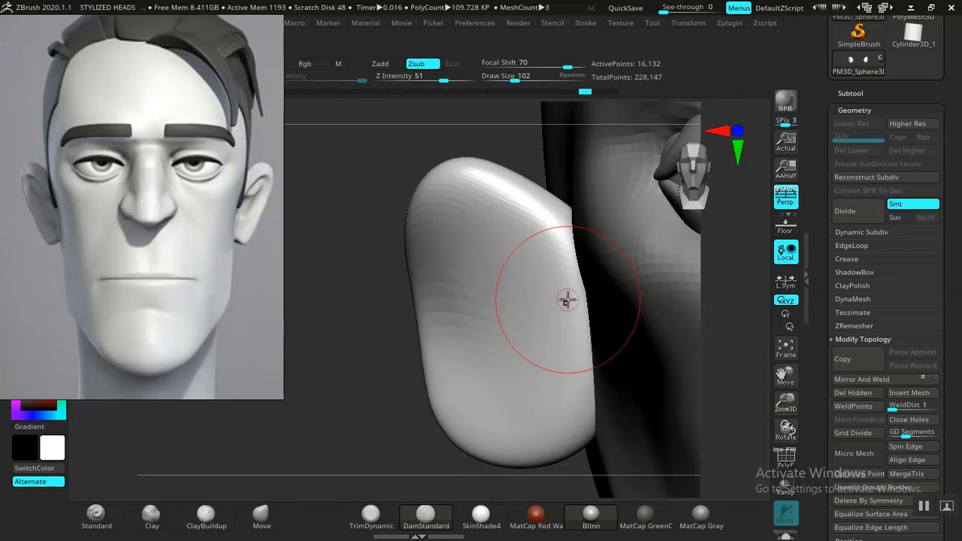
{"action": "mouse_move", "coordinate": [566, 301]}
{"action": "left_mouse_down"}
{"action": "mouse_move", "coordinate": [567, 275]}
{"action": "mouse_move", "coordinate": [480, 219]}
{"action": "mouse_move", "coordinate": [443, 252]}
{"action": "mouse_move", "coordinate": [440, 303]}
{"action": "mouse_move", "coordinate": [455, 360]}
{"action": "mouse_move", "coordinate": [498, 402]}
{"action": "mouse_move", "coordinate": [535, 391]}
{"action": "mouse_move", "coordinate": [573, 341]}
{"action": "mouse_move", "coordinate": [537, 312]}
{"action": "mouse_move", "coordinate": [553, 372]}
{"action": "mouse_move", "coordinate": [538, 389]}
{"action": "left_mouse_up"}
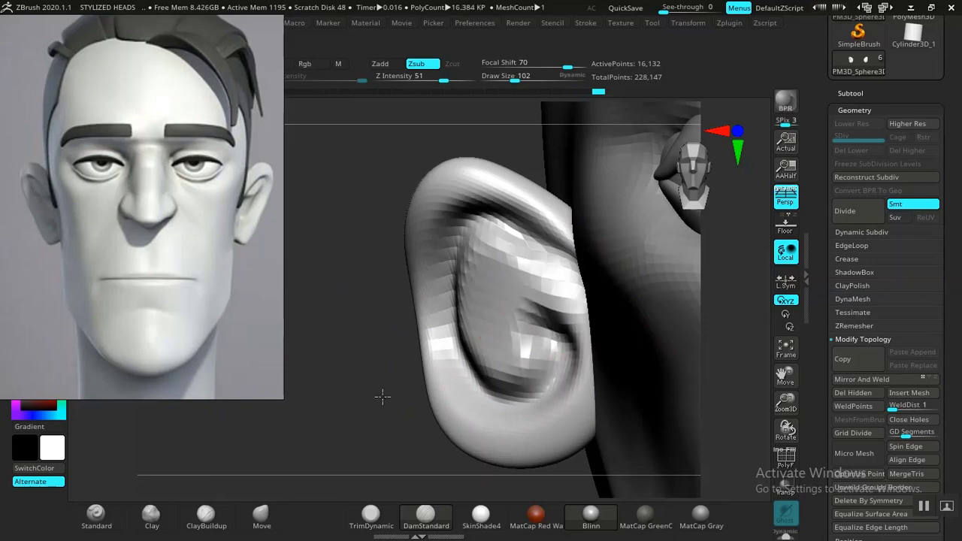
Deepen the ear canal hollow near the front edge of the ear with the DamStandard brush
{"action": "left_click_drag", "start_coordinate": [382, 395], "coordinate": [337, 118], "text": "alt"}
{"action": "mouse_move", "coordinate": [441, 326]}
{"action": "left_mouse_down"}
{"action": "mouse_move", "coordinate": [282, 350]}
{"action": "mouse_move", "coordinate": [328, 333]}
{"action": "mouse_move", "coordinate": [382, 283]}
{"action": "mouse_move", "coordinate": [432, 420]}
{"action": "left_mouse_up"}
{"action": "left_click_drag", "start_coordinate": [351, 331], "coordinate": [450, 381], "text": "alt"}
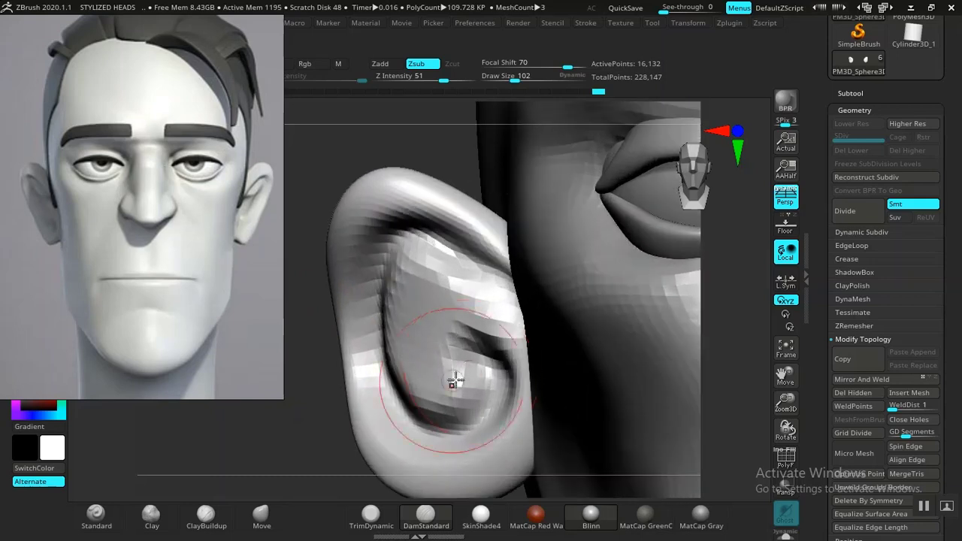
{"action": "left_click_drag", "start_coordinate": [319, 415], "coordinate": [408, 368]}
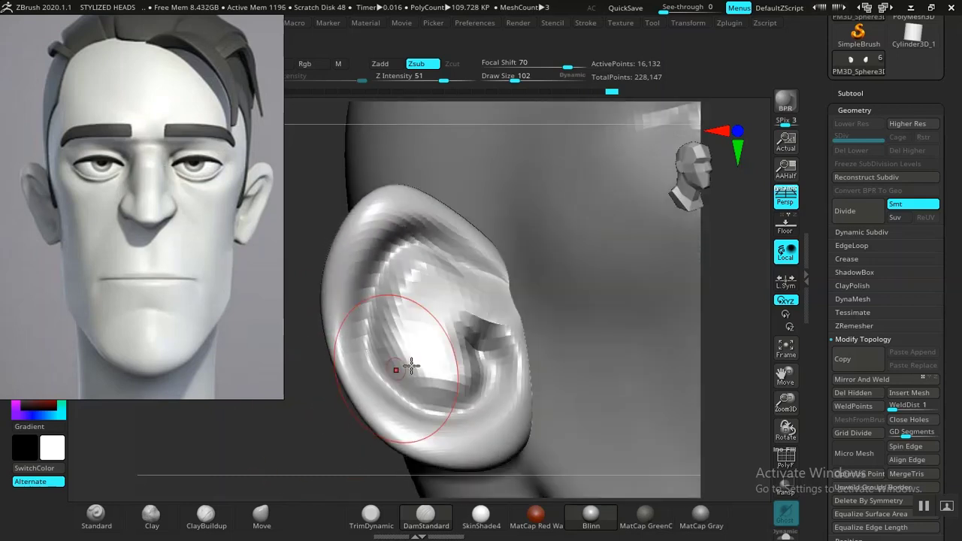
{"action": "mouse_move", "coordinate": [485, 349]}
{"action": "left_mouse_down"}
{"action": "mouse_move", "coordinate": [482, 335]}
{"action": "mouse_move", "coordinate": [489, 343]}
{"action": "left_mouse_up"}
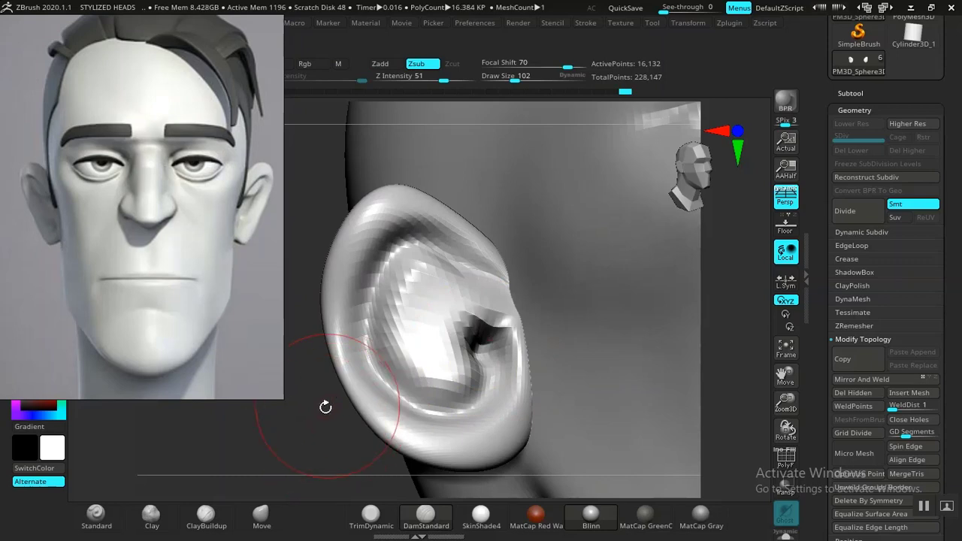
Try to build up the ear's form with the Clay and ClayBuildup brushes
{"action": "left_click", "coordinate": [147, 528]}
{"action": "left_click_drag", "start_coordinate": [293, 449], "coordinate": [354, 343]}
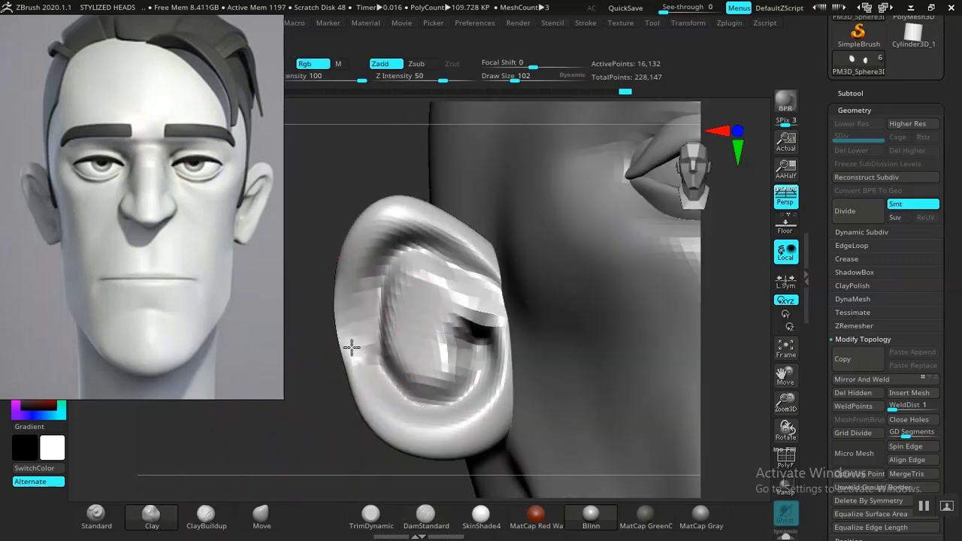
{"action": "key", "text": "ctrl+z"}
{"action": "left_click", "coordinate": [206, 517]}
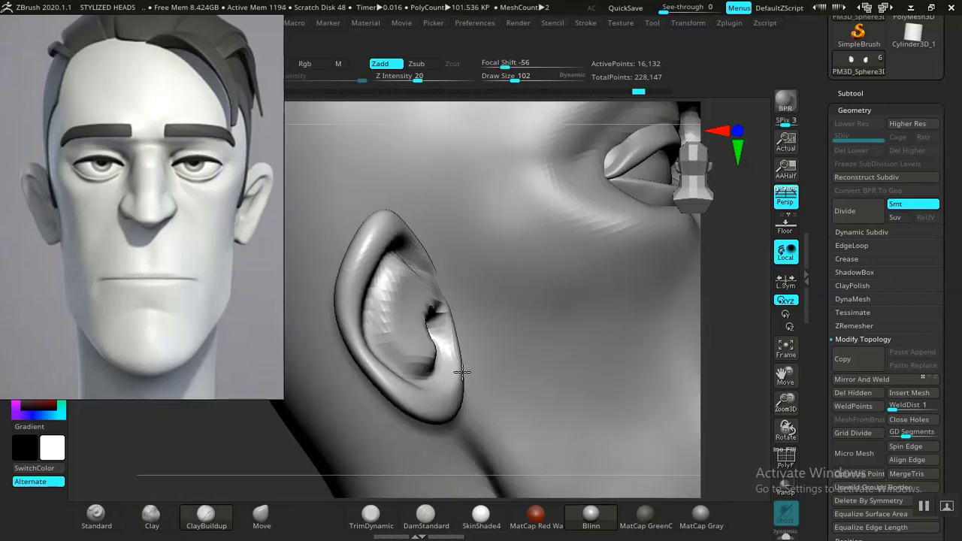
Extend the ear canal crease across the inner ear with the DamStandard brush
{"action": "mouse_move", "coordinate": [323, 421]}
{"action": "left_mouse_down"}
{"action": "mouse_move", "coordinate": [268, 441]}
{"action": "mouse_move", "coordinate": [346, 400]}
{"action": "mouse_move", "coordinate": [359, 347]}
{"action": "mouse_move", "coordinate": [356, 399]}
{"action": "left_mouse_up"}
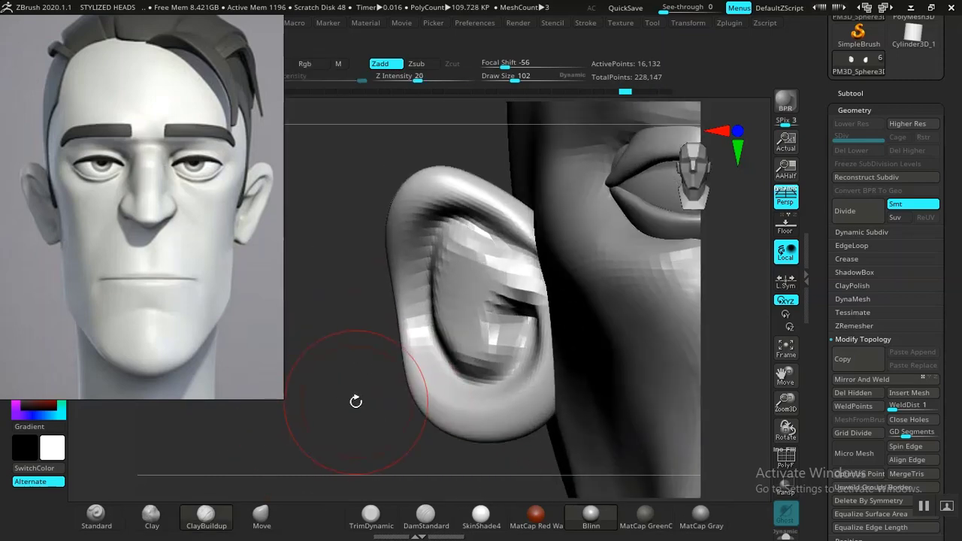
{"action": "mouse_move", "coordinate": [355, 358]}
{"action": "left_mouse_down"}
{"action": "mouse_move", "coordinate": [365, 375]}
{"action": "mouse_move", "coordinate": [489, 318]}
{"action": "left_mouse_up"}
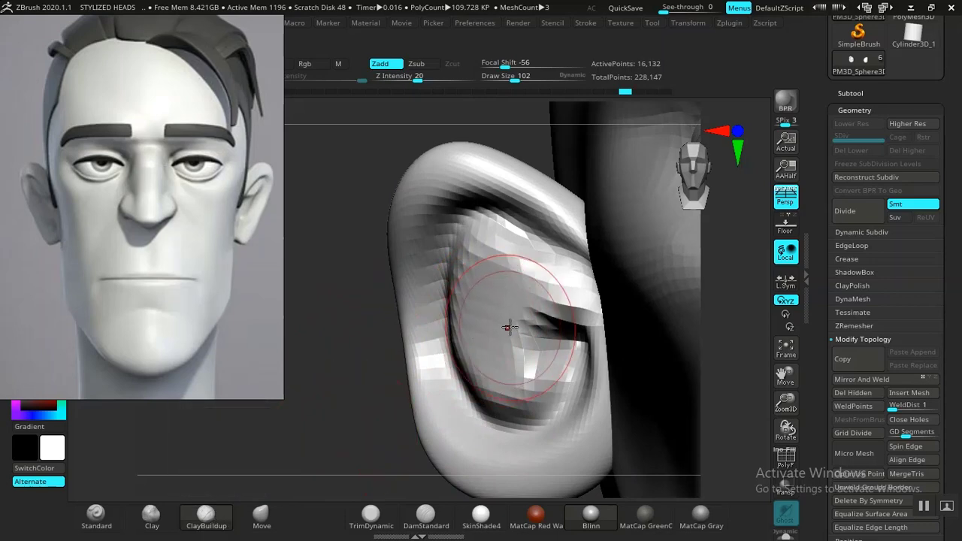
{"action": "left_click", "coordinate": [426, 515]}
{"action": "mouse_move", "coordinate": [549, 329]}
{"action": "left_mouse_down"}
{"action": "mouse_move", "coordinate": [518, 340]}
{"action": "mouse_move", "coordinate": [490, 292]}
{"action": "mouse_move", "coordinate": [511, 345]}
{"action": "mouse_move", "coordinate": [537, 350]}
{"action": "mouse_move", "coordinate": [521, 315]}
{"action": "mouse_move", "coordinate": [543, 358]}
{"action": "mouse_move", "coordinate": [560, 361]}
{"action": "left_mouse_up"}
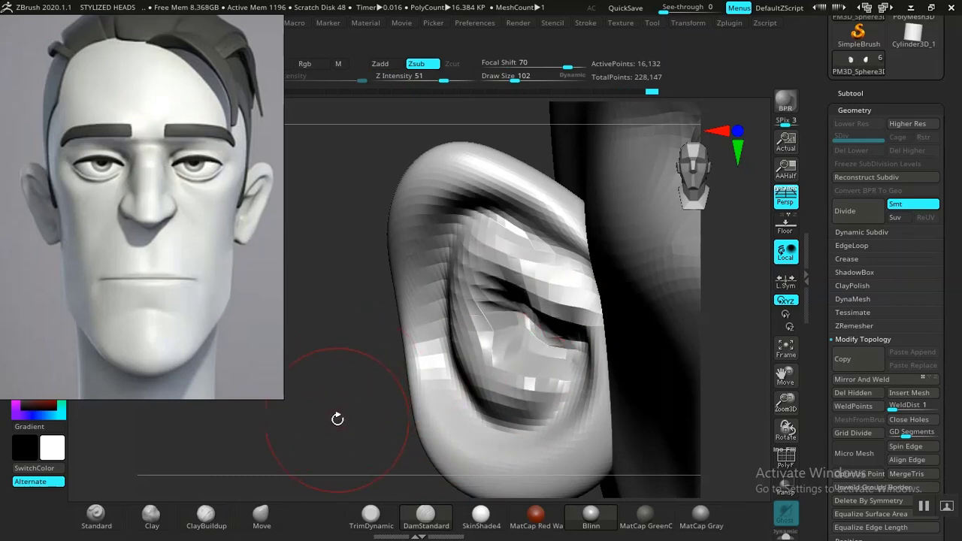
Open the brush selection and narrow it to brushes starting with I
{"action": "key", "text": "b"}
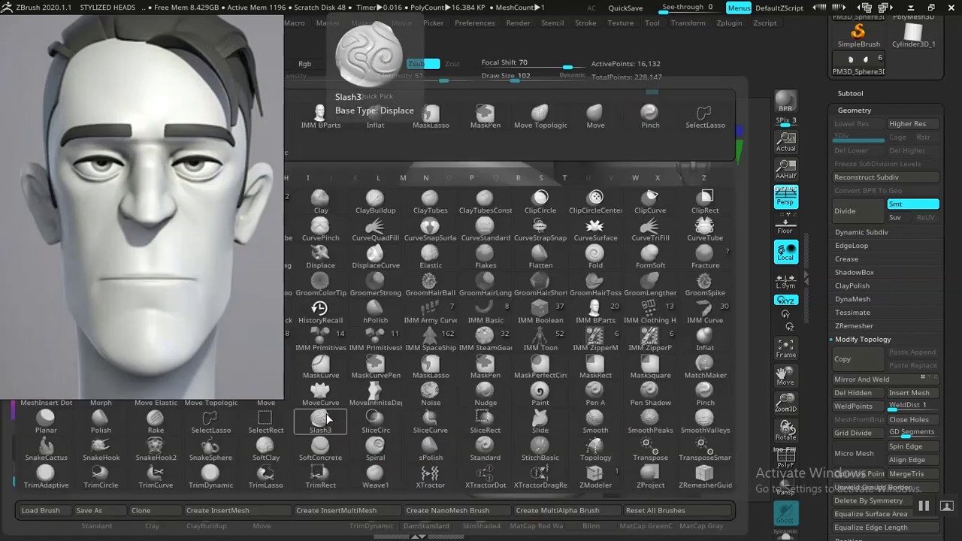
{"action": "left_click", "coordinate": [327, 417]}
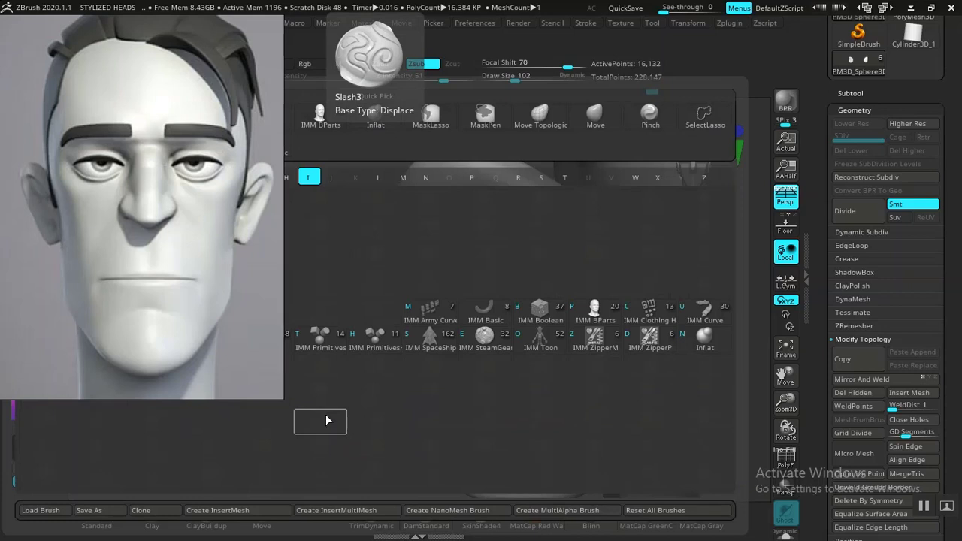
Puff up the folds inside the ear with the Inflat brush
{"action": "mouse_move", "coordinate": [318, 323]}
{"action": "left_mouse_down"}
{"action": "mouse_move", "coordinate": [397, 279]}
{"action": "mouse_move", "coordinate": [414, 378]}
{"action": "left_mouse_up"}
{"action": "mouse_move", "coordinate": [407, 342]}
{"action": "left_mouse_down"}
{"action": "mouse_move", "coordinate": [436, 410]}
{"action": "mouse_move", "coordinate": [435, 393]}
{"action": "mouse_move", "coordinate": [449, 413]}
{"action": "mouse_move", "coordinate": [447, 194]}
{"action": "mouse_move", "coordinate": [569, 230]}
{"action": "mouse_move", "coordinate": [594, 268]}
{"action": "mouse_move", "coordinate": [575, 418]}
{"action": "left_mouse_up"}
{"action": "mouse_move", "coordinate": [523, 379]}
{"action": "left_mouse_down"}
{"action": "mouse_move", "coordinate": [479, 358]}
{"action": "mouse_move", "coordinate": [474, 293]}
{"action": "mouse_move", "coordinate": [472, 326]}
{"action": "mouse_move", "coordinate": [495, 361]}
{"action": "left_mouse_up"}
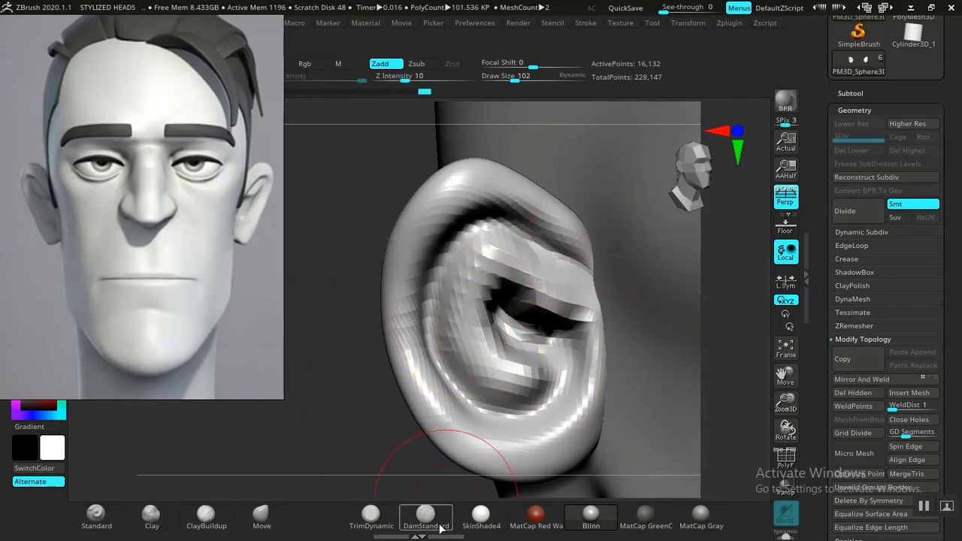
Flatten the ear's outer rim and inner ridge surfaces with the TrimDynamic brush
{"action": "left_click", "coordinate": [380, 521]}
{"action": "mouse_move", "coordinate": [459, 283]}
{"action": "left_mouse_down"}
{"action": "mouse_move", "coordinate": [464, 322]}
{"action": "mouse_move", "coordinate": [493, 375]}
{"action": "mouse_move", "coordinate": [466, 278]}
{"action": "mouse_move", "coordinate": [508, 263]}
{"action": "mouse_move", "coordinate": [563, 308]}
{"action": "mouse_move", "coordinate": [583, 237]}
{"action": "left_mouse_up"}
{"action": "mouse_move", "coordinate": [541, 192]}
{"action": "left_mouse_down"}
{"action": "mouse_move", "coordinate": [568, 268]}
{"action": "mouse_move", "coordinate": [575, 248]}
{"action": "mouse_move", "coordinate": [482, 186]}
{"action": "left_mouse_up"}
{"action": "mouse_move", "coordinate": [434, 214]}
{"action": "left_mouse_down"}
{"action": "mouse_move", "coordinate": [403, 283]}
{"action": "mouse_move", "coordinate": [416, 380]}
{"action": "mouse_move", "coordinate": [455, 441]}
{"action": "mouse_move", "coordinate": [505, 457]}
{"action": "mouse_move", "coordinate": [571, 448]}
{"action": "left_mouse_up"}
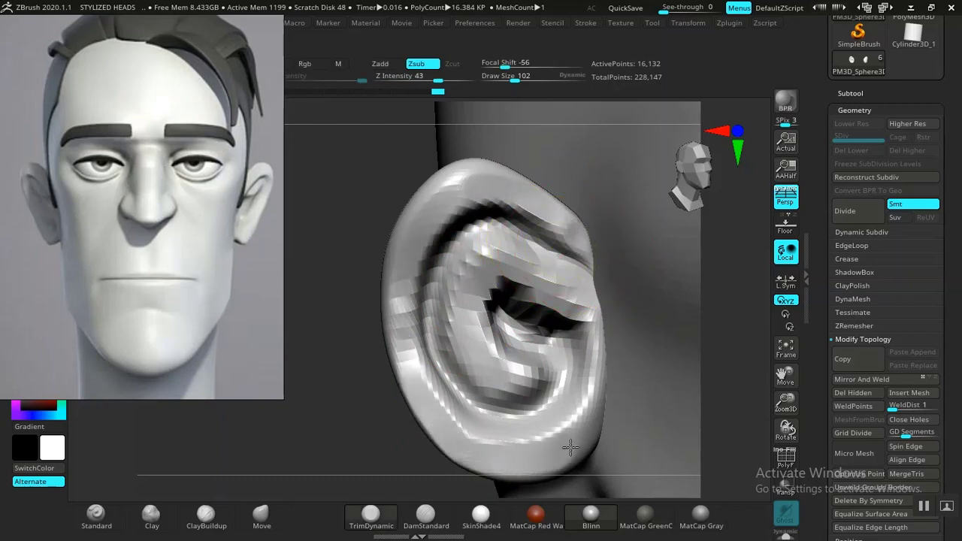
{"action": "left_click_drag", "start_coordinate": [379, 458], "coordinate": [330, 327], "text": "alt"}
{"action": "left_click_drag", "start_coordinate": [457, 326], "coordinate": [348, 376]}
{"action": "left_click_drag", "start_coordinate": [327, 434], "coordinate": [380, 388]}
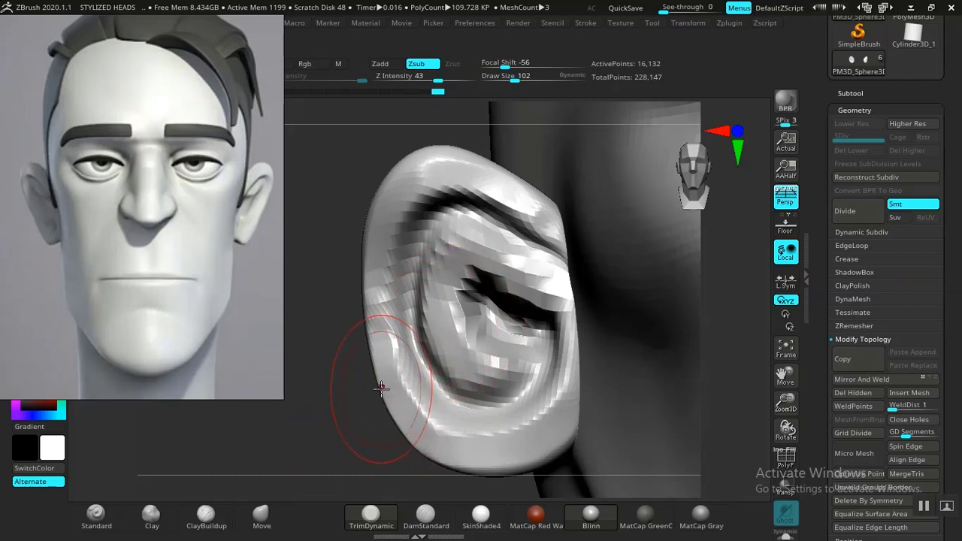
Sharpen the groove along the ear's inner fold, and mirror and weld the ear onto the other side of the head
{"action": "key", "text": "b"}
{"action": "key", "text": "i"}
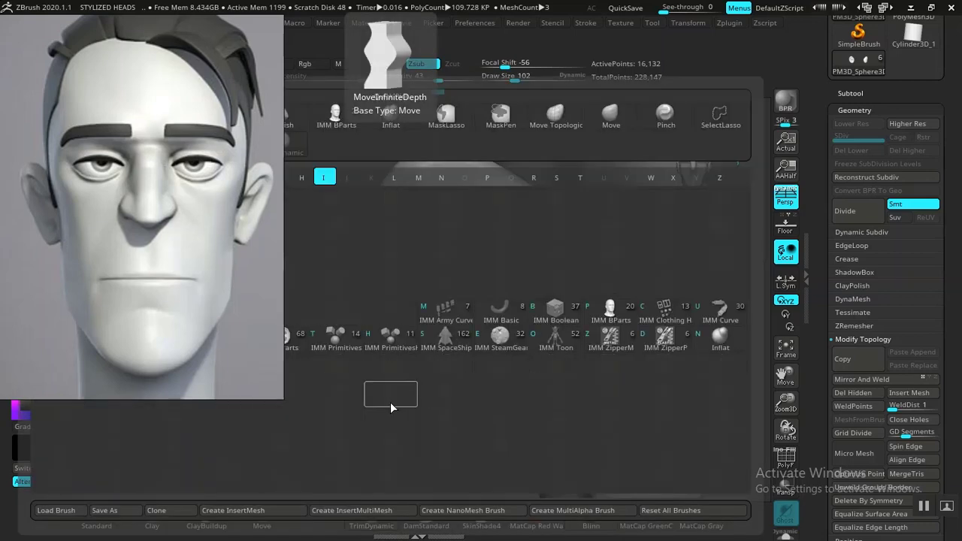
{"action": "key", "text": "b"}
{"action": "key", "text": "b"}
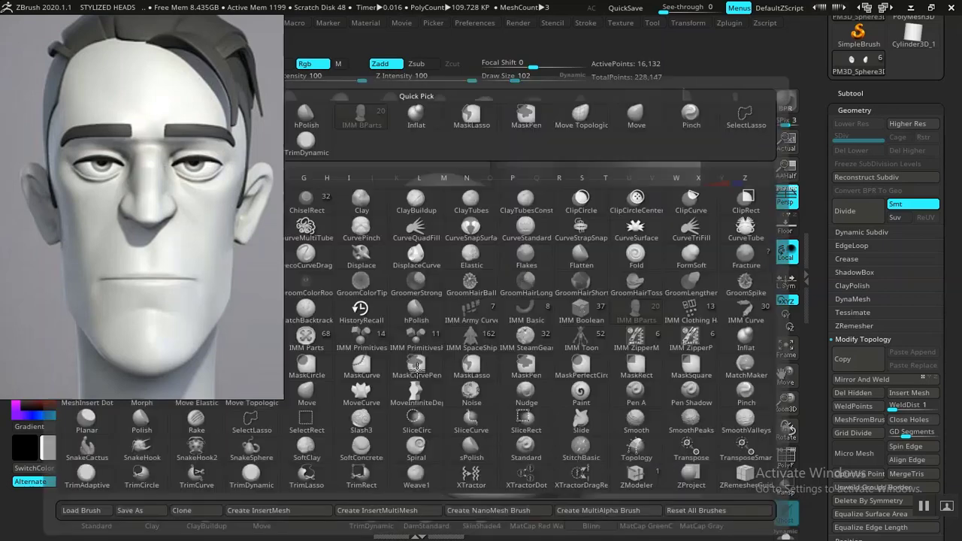
{"action": "key", "text": "c"}
{"action": "key", "text": "b"}
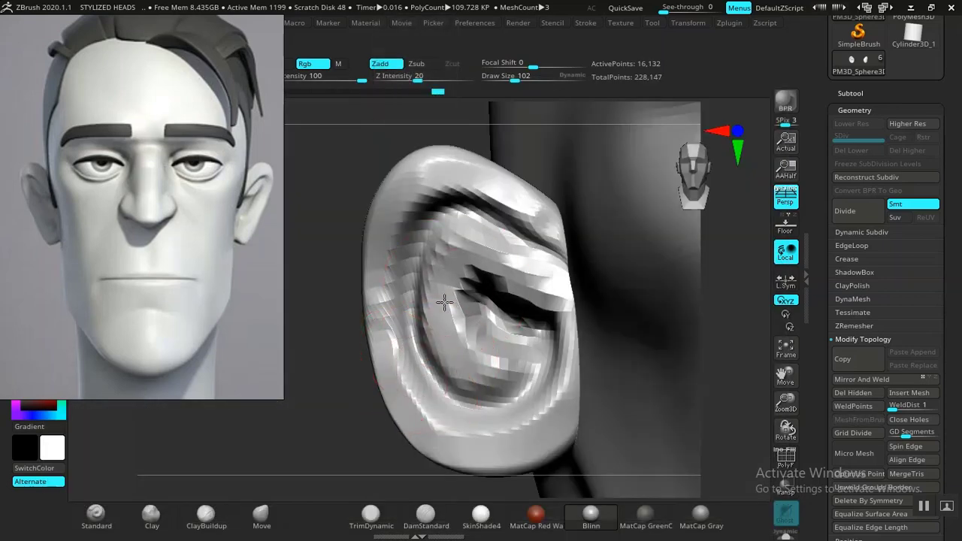
{"action": "left_click_drag", "start_coordinate": [444, 302], "coordinate": [467, 367]}
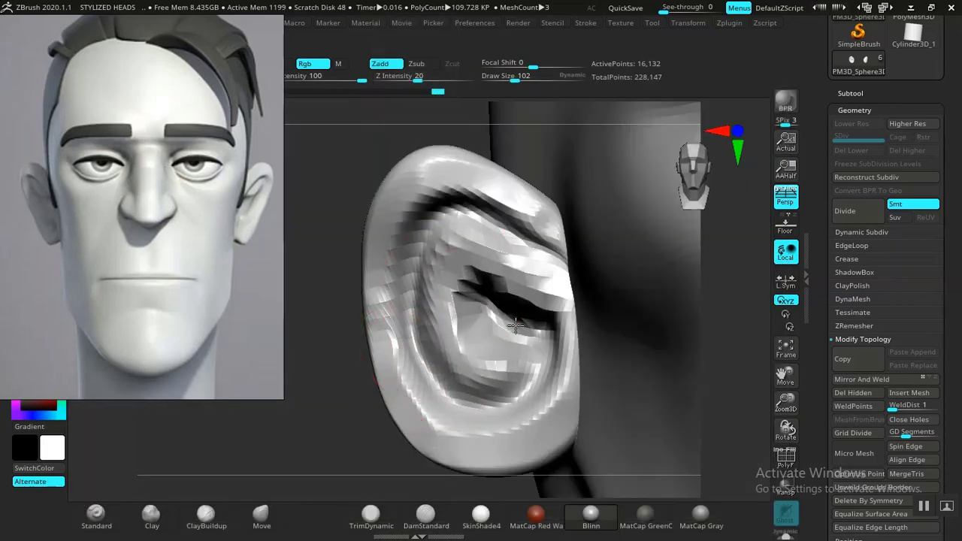
{"action": "left_click_drag", "start_coordinate": [352, 398], "coordinate": [380, 351], "text": "alt"}
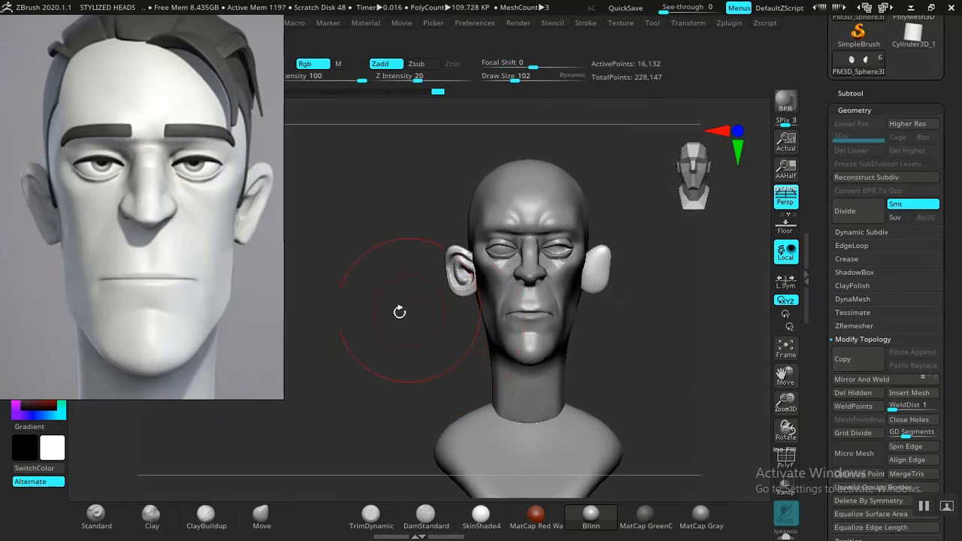
{"action": "left_click", "coordinate": [857, 381]}
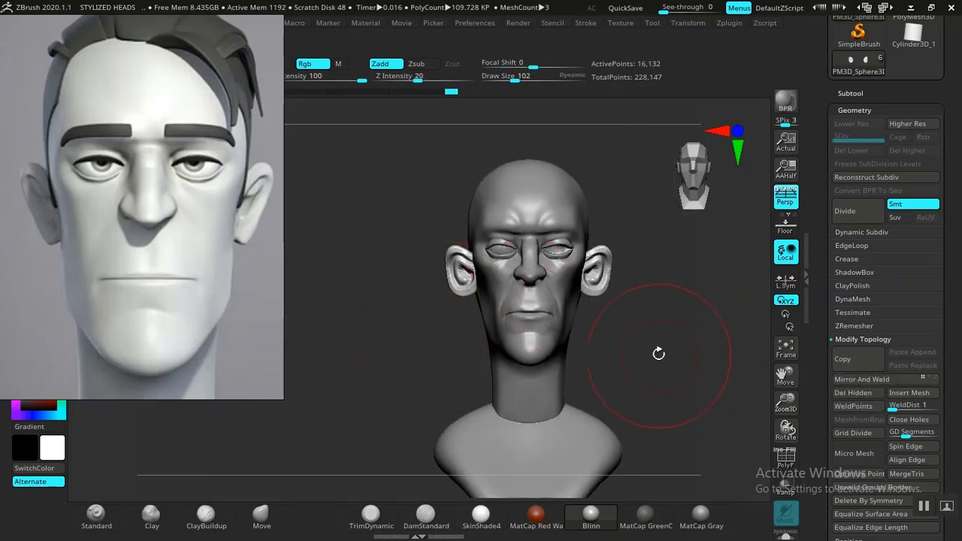
Reshape the ear's upper rim and outer contour with the Move brush to match the reference head
{"action": "left_click_drag", "start_coordinate": [657, 352], "coordinate": [672, 399], "text": "alt"}
{"action": "left_click_drag", "start_coordinate": [383, 376], "coordinate": [443, 434], "text": "alt"}
{"action": "mouse_move", "coordinate": [411, 388]}
{"action": "left_mouse_down"}
{"action": "mouse_move", "coordinate": [393, 368]}
{"action": "mouse_move", "coordinate": [427, 391]}
{"action": "left_mouse_up"}
{"action": "left_click_drag", "start_coordinate": [467, 366], "coordinate": [485, 370]}
{"action": "left_click_drag", "start_coordinate": [455, 340], "coordinate": [452, 332]}
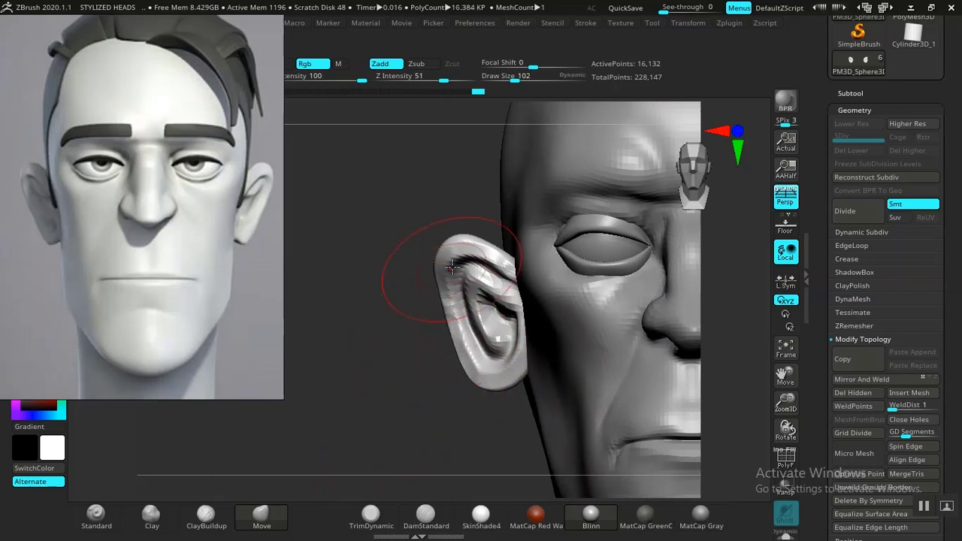
{"action": "mouse_move", "coordinate": [452, 354]}
{"action": "left_mouse_down"}
{"action": "mouse_move", "coordinate": [460, 369]}
{"action": "mouse_move", "coordinate": [408, 401]}
{"action": "mouse_move", "coordinate": [305, 367]}
{"action": "left_mouse_up"}
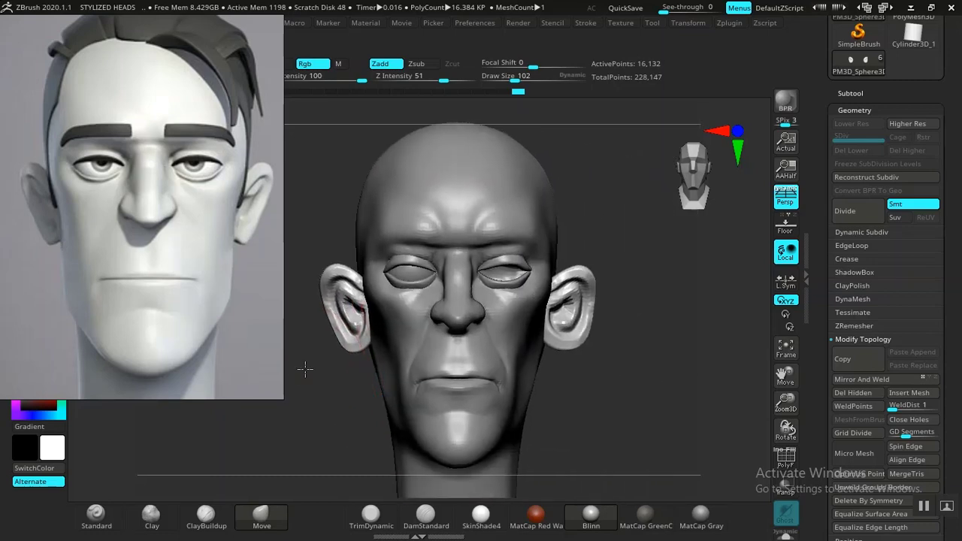
Mirror and weld the reshaped ear onto the opposite side of the head
{"action": "left_click_drag", "start_coordinate": [632, 360], "coordinate": [644, 386], "text": "alt"}
{"action": "mouse_move", "coordinate": [620, 319]}
{"action": "left_mouse_down", "text": "alt"}
{"action": "mouse_move", "coordinate": [632, 359]}
{"action": "mouse_move", "coordinate": [599, 337]}
{"action": "left_mouse_up", "text": "alt"}
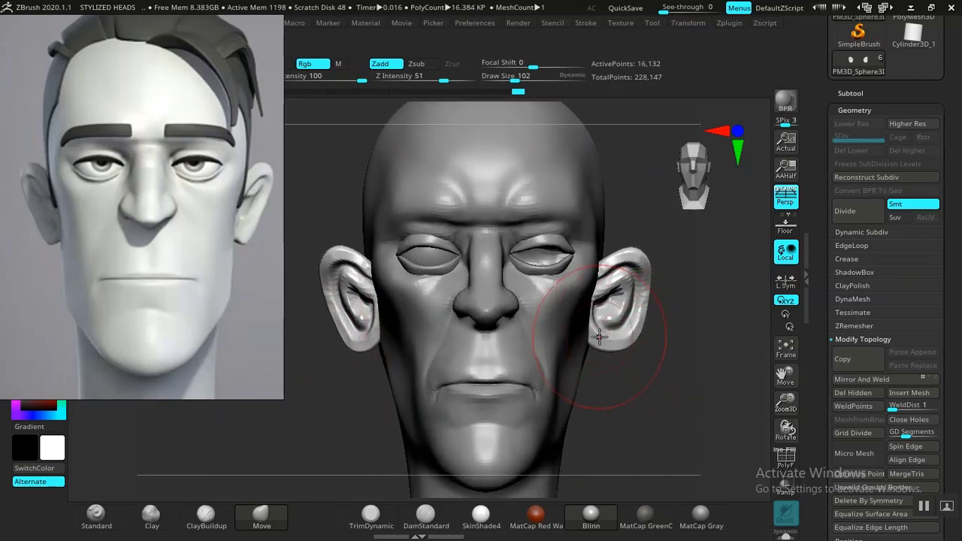
{"action": "left_click", "coordinate": [849, 379]}
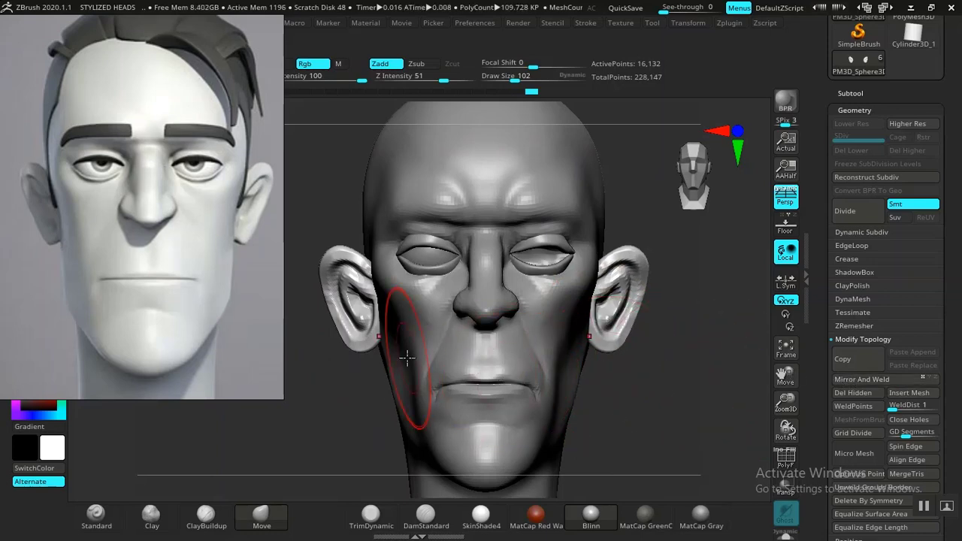
Adjust how the ears sit against the head with the Move brush, working from several angles
{"action": "left_click_drag", "start_coordinate": [672, 398], "coordinate": [665, 363]}
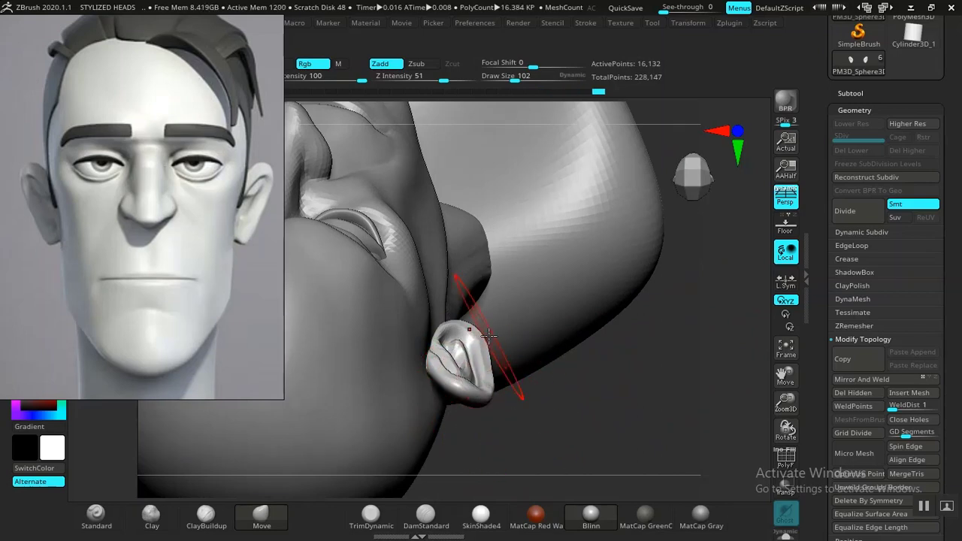
{"action": "left_click_drag", "start_coordinate": [620, 443], "coordinate": [510, 273]}
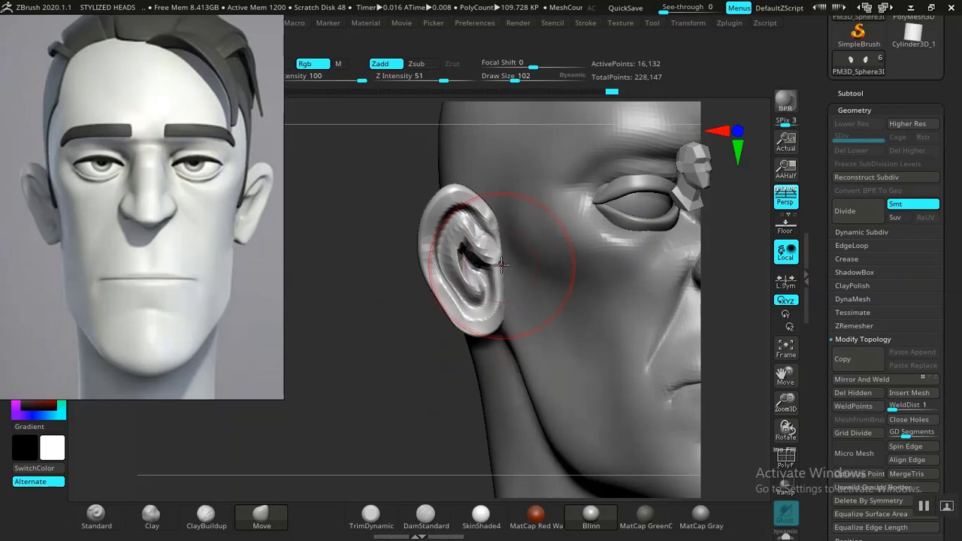
{"action": "left_click_drag", "start_coordinate": [429, 397], "coordinate": [337, 266]}
{"action": "left_click_drag", "start_coordinate": [626, 337], "coordinate": [419, 346], "text": "alt"}
Refine the ears' top rim and square off the lobes with the Move brush, reducing the draw size to 58
{"action": "mouse_move", "coordinate": [448, 405]}
{"action": "left_mouse_down"}
{"action": "mouse_move", "coordinate": [393, 341]}
{"action": "mouse_move", "coordinate": [449, 227]}
{"action": "left_mouse_up"}
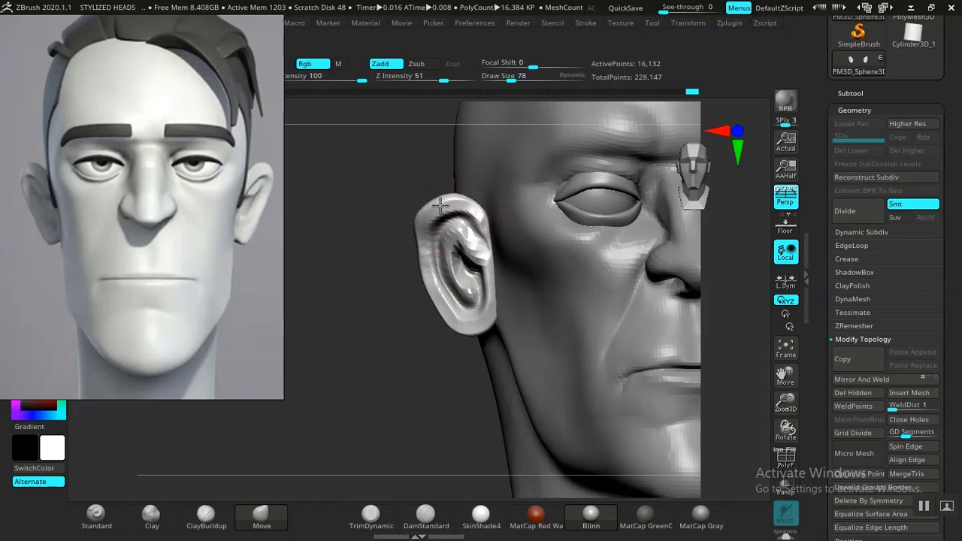
{"action": "left_click_drag", "start_coordinate": [440, 206], "coordinate": [442, 209]}
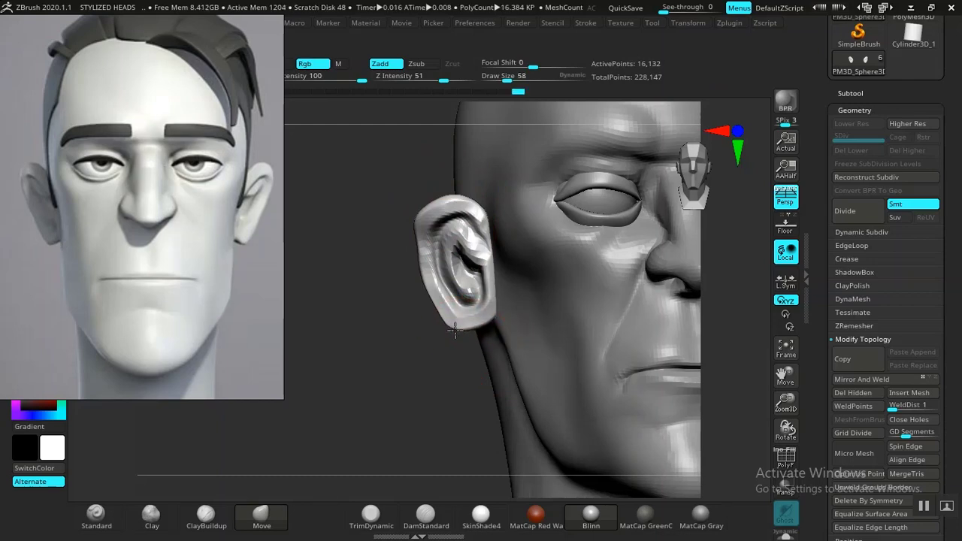
{"action": "left_click_drag", "start_coordinate": [416, 398], "coordinate": [469, 363], "text": "alt"}
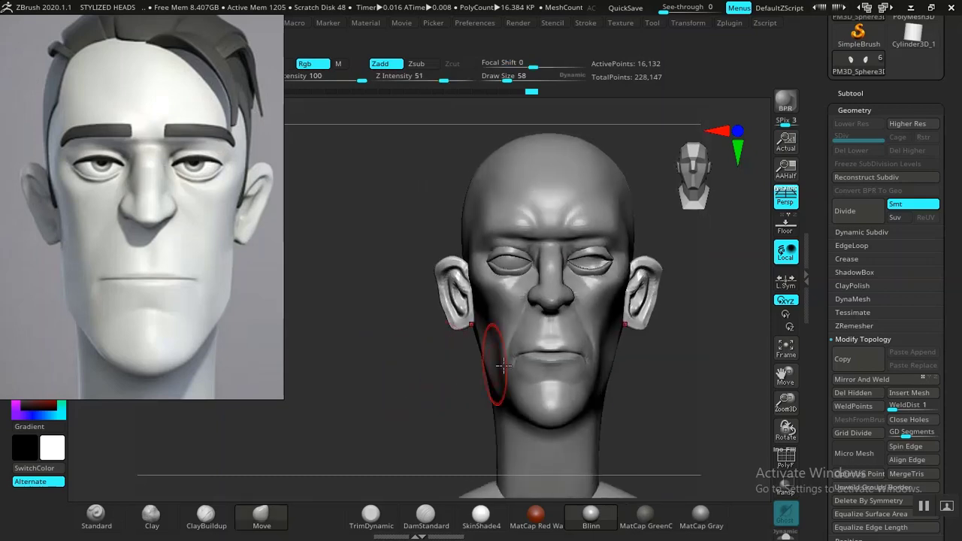
{"action": "left_click_drag", "start_coordinate": [693, 381], "coordinate": [641, 384], "text": "alt"}
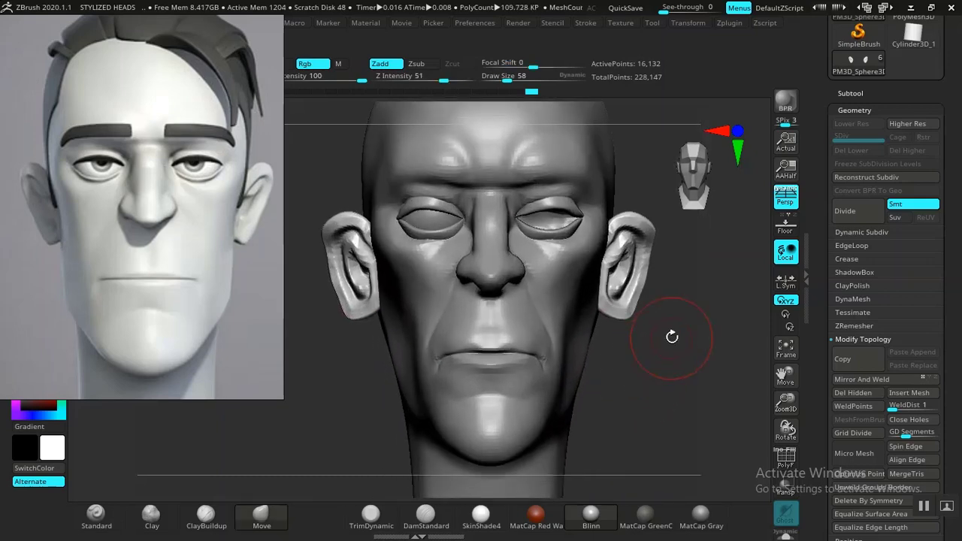
Move the ears subtool PM3D_Sphere3D2 directly above the bust subtool PM3D_Sphere3D2_2
{"action": "left_click", "coordinate": [850, 93]}
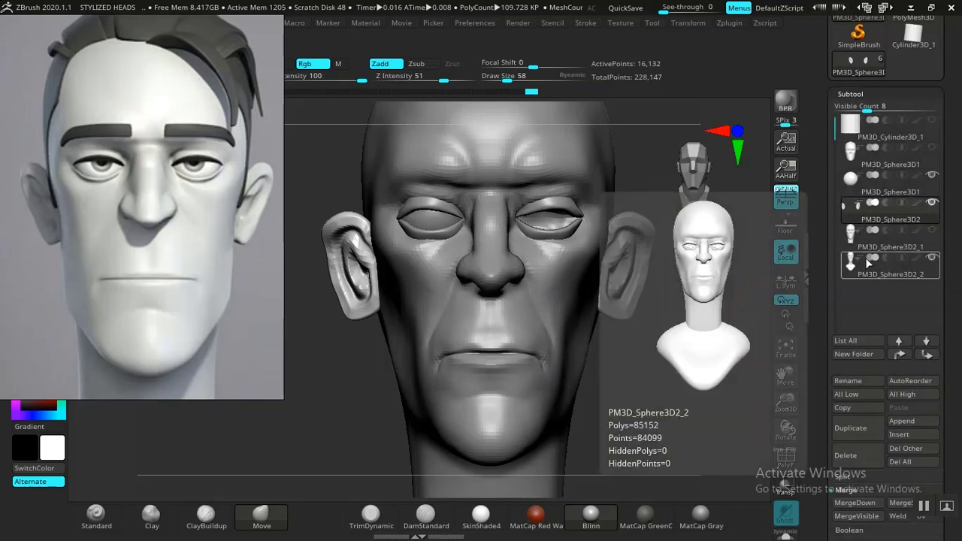
{"action": "left_click_drag", "start_coordinate": [888, 249], "coordinate": [889, 251]}
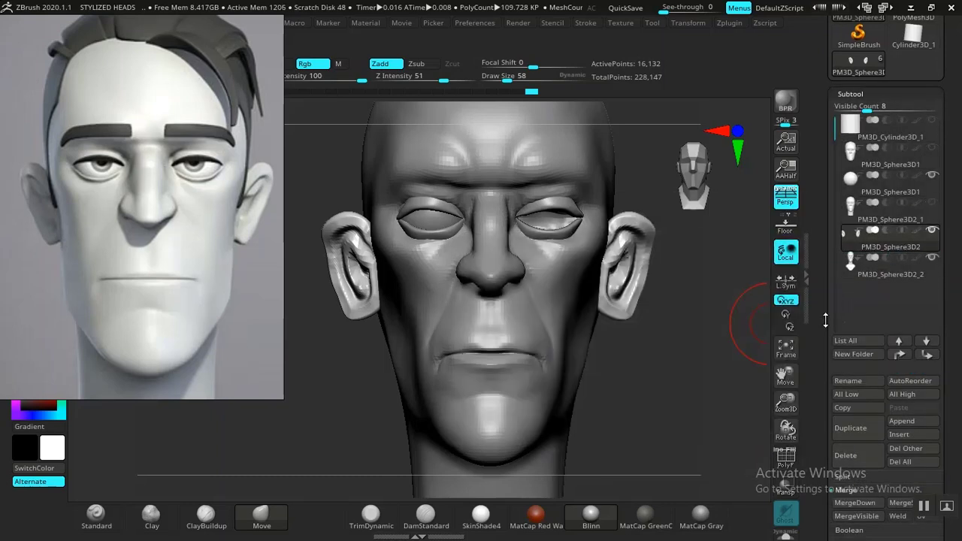
{"action": "left_click_drag", "start_coordinate": [825, 326], "coordinate": [827, 266]}
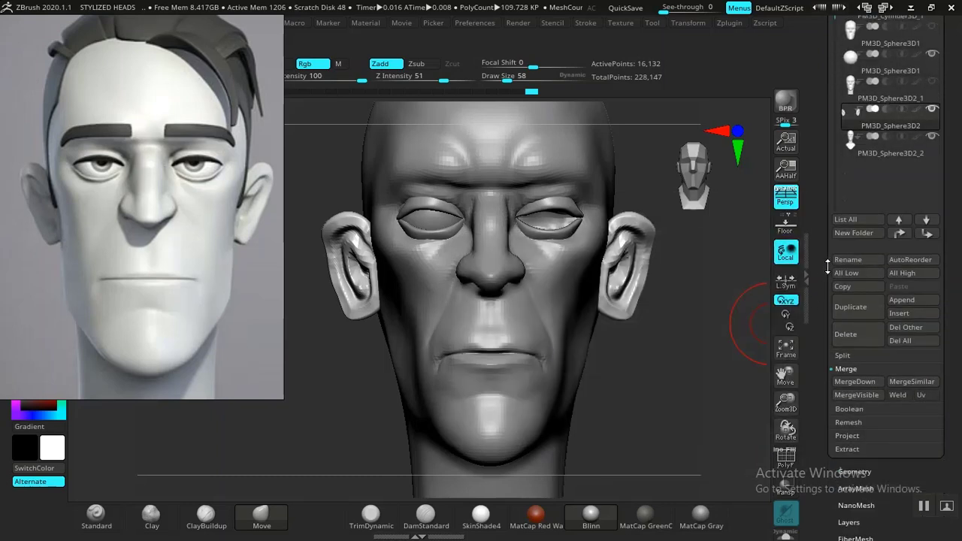
Duplicate the ears subtool and merge the copy down into the bust subtool
{"action": "left_click", "coordinate": [853, 379]}
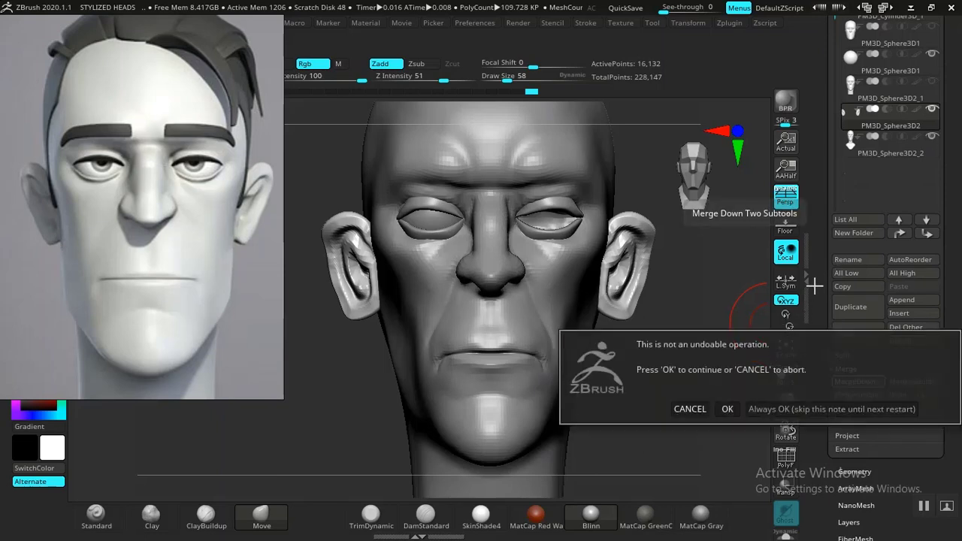
{"action": "left_click", "coordinate": [807, 294]}
{"action": "left_click", "coordinate": [849, 308]}
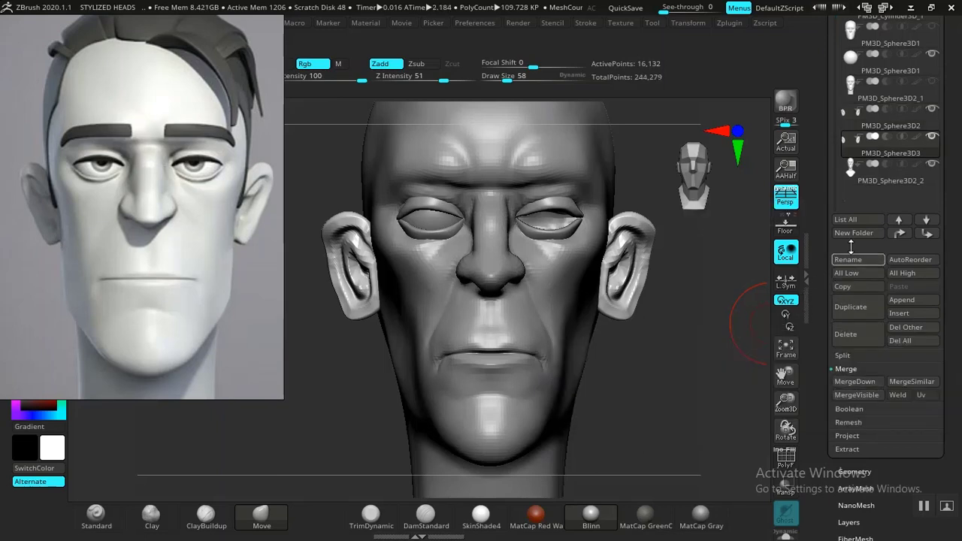
{"action": "left_click", "coordinate": [852, 381]}
{"action": "left_click", "coordinate": [729, 410]}
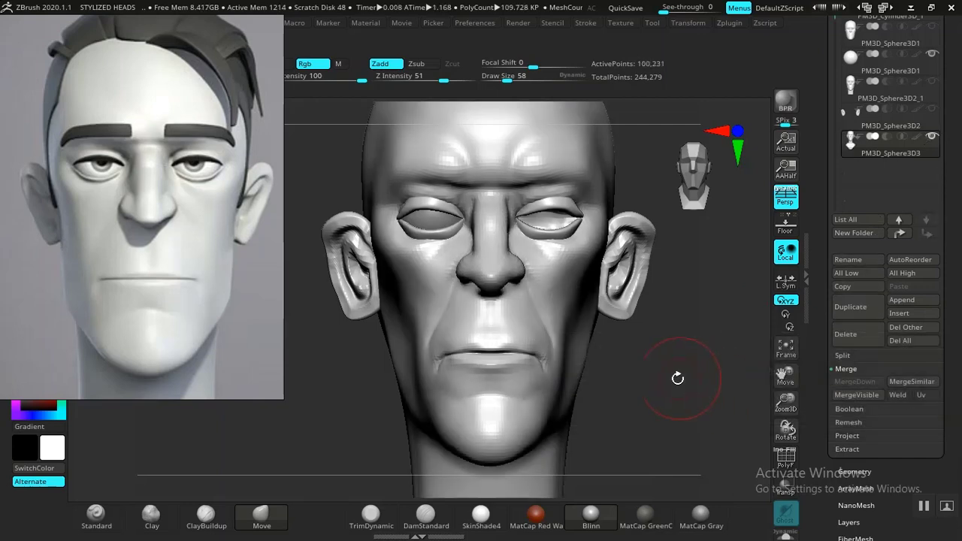
Build up the jaw edge below the ear with the ClayBuildup brush at draw size 78, and smooth the strokes
{"action": "mouse_move", "coordinate": [682, 406]}
{"action": "left_mouse_down"}
{"action": "mouse_move", "coordinate": [636, 366]}
{"action": "mouse_move", "coordinate": [629, 393]}
{"action": "mouse_move", "coordinate": [632, 322]}
{"action": "mouse_move", "coordinate": [628, 358]}
{"action": "mouse_move", "coordinate": [591, 326]}
{"action": "mouse_move", "coordinate": [617, 384]}
{"action": "mouse_move", "coordinate": [629, 388]}
{"action": "mouse_move", "coordinate": [609, 382]}
{"action": "mouse_move", "coordinate": [631, 395]}
{"action": "mouse_move", "coordinate": [698, 393]}
{"action": "mouse_move", "coordinate": [640, 386]}
{"action": "mouse_move", "coordinate": [665, 396]}
{"action": "mouse_move", "coordinate": [653, 383]}
{"action": "left_mouse_up"}
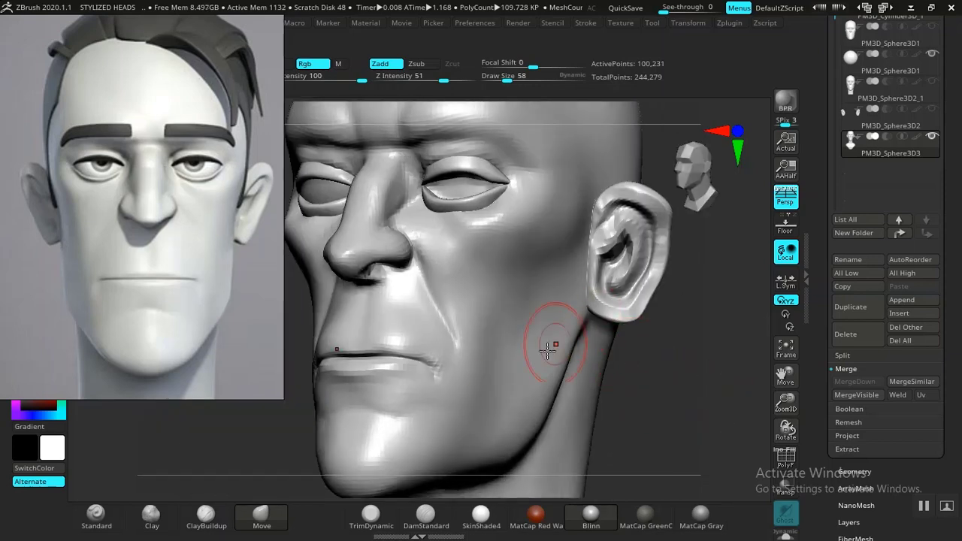
{"action": "left_click", "coordinate": [221, 526]}
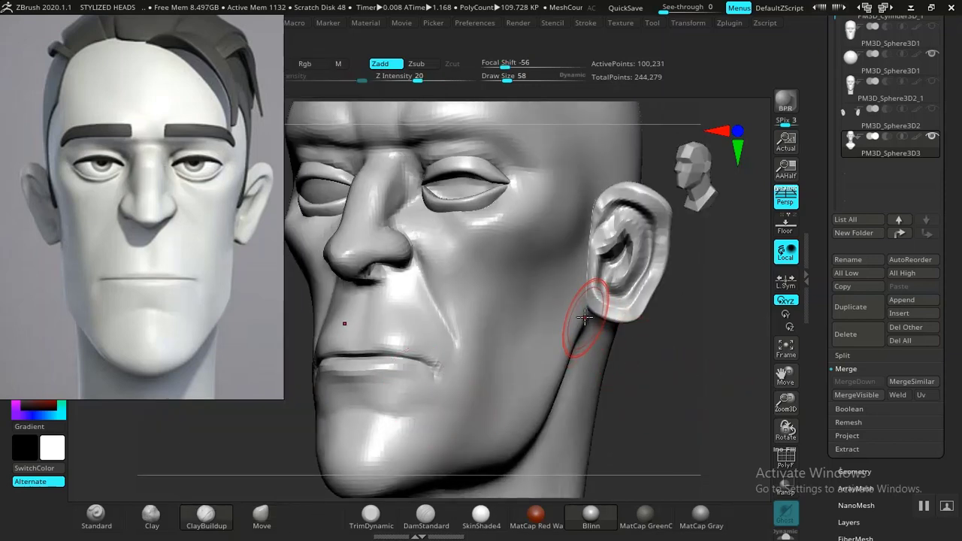
{"action": "key", "text": "bracketright"}
{"action": "key", "text": "bracketright"}
{"action": "left_click_drag", "start_coordinate": [583, 302], "coordinate": [549, 372]}
{"action": "mouse_move", "coordinate": [582, 299]}
{"action": "left_mouse_down"}
{"action": "mouse_move", "coordinate": [550, 371]}
{"action": "mouse_move", "coordinate": [541, 365]}
{"action": "left_mouse_up"}
{"action": "key", "text": "ctrl+z"}
{"action": "left_click_drag", "start_coordinate": [582, 302], "coordinate": [530, 390]}
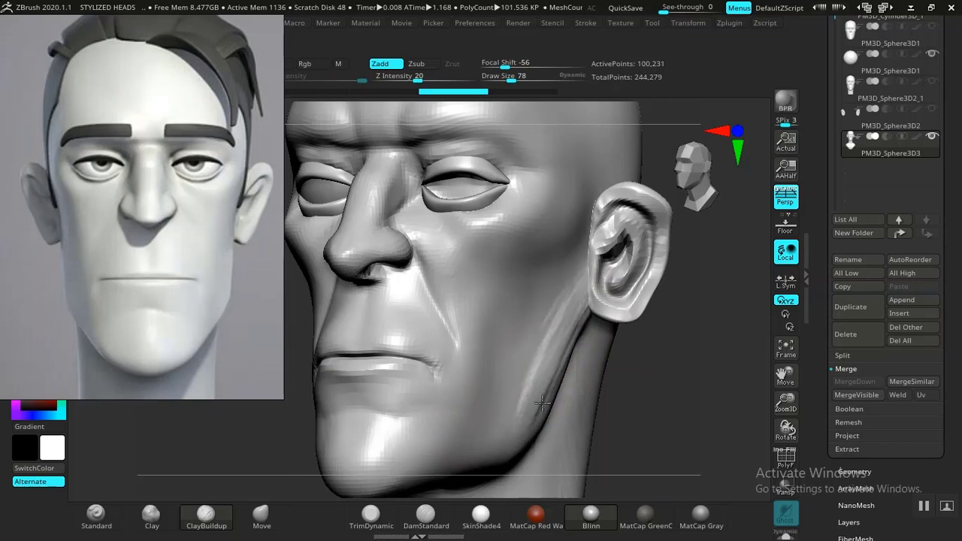
{"action": "left_click_drag", "start_coordinate": [542, 403], "coordinate": [531, 390]}
{"action": "left_click_drag", "start_coordinate": [560, 319], "coordinate": [579, 302], "text": "shift"}
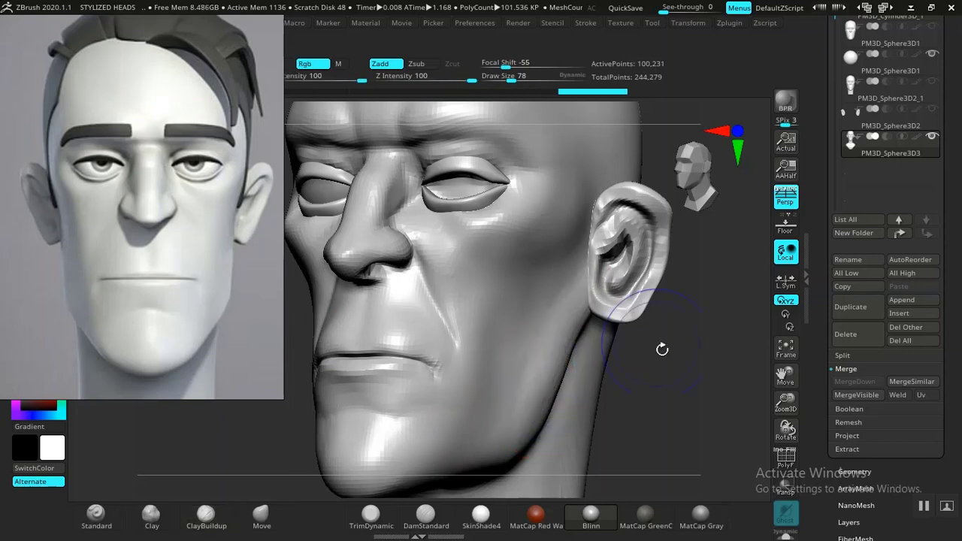
Add another ClayBuildup pass from the front of the ear down the jaw and smooth it into the cheek
{"action": "mouse_move", "coordinate": [677, 413]}
{"action": "left_mouse_down"}
{"action": "mouse_move", "coordinate": [727, 432]}
{"action": "mouse_move", "coordinate": [699, 433]}
{"action": "mouse_move", "coordinate": [629, 384]}
{"action": "mouse_move", "coordinate": [642, 356]}
{"action": "mouse_move", "coordinate": [671, 461]}
{"action": "mouse_move", "coordinate": [704, 408]}
{"action": "mouse_move", "coordinate": [659, 445]}
{"action": "mouse_move", "coordinate": [666, 393]}
{"action": "mouse_move", "coordinate": [655, 412]}
{"action": "mouse_move", "coordinate": [647, 406]}
{"action": "left_mouse_up"}
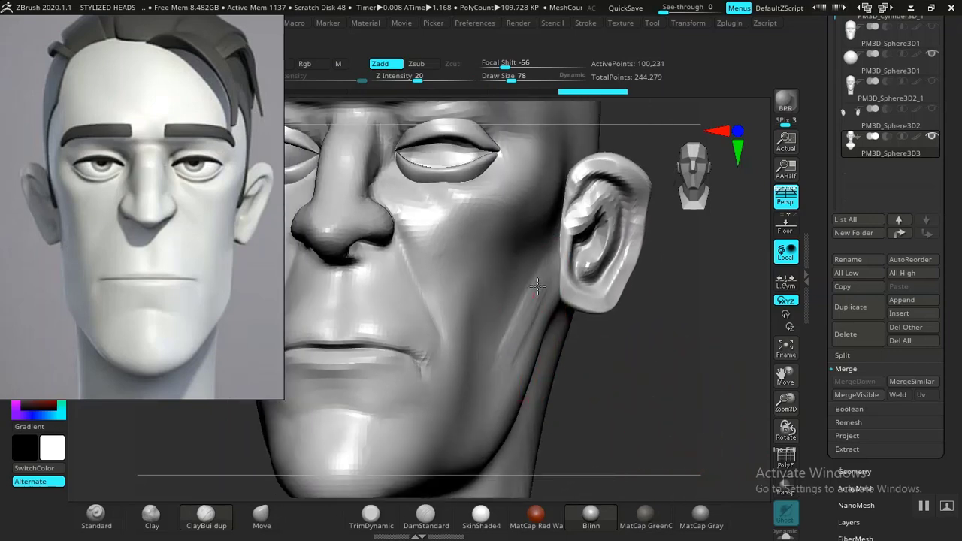
{"action": "left_click_drag", "start_coordinate": [551, 262], "coordinate": [490, 386]}
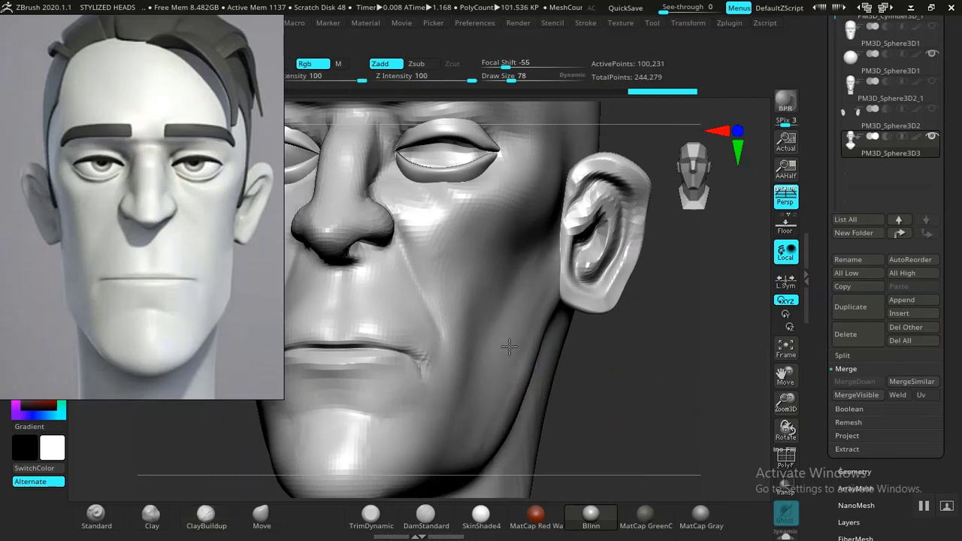
{"action": "mouse_move", "coordinate": [689, 427]}
{"action": "left_mouse_down", "text": "alt"}
{"action": "mouse_move", "coordinate": [635, 410]}
{"action": "mouse_move", "coordinate": [660, 365]}
{"action": "mouse_move", "coordinate": [668, 389]}
{"action": "mouse_move", "coordinate": [656, 419]}
{"action": "mouse_move", "coordinate": [660, 409]}
{"action": "left_mouse_up", "text": "alt"}
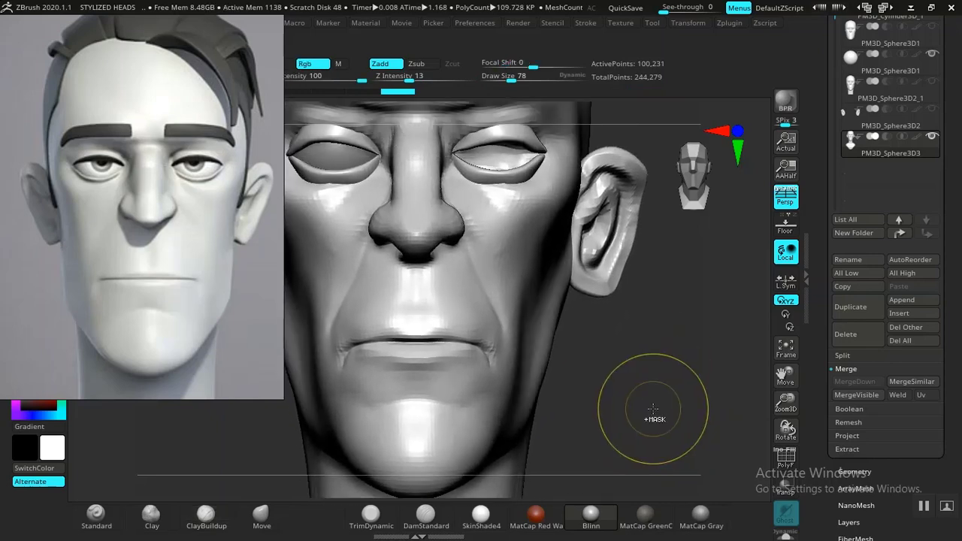
Step back through the undo history and restore the state with the merged head and ears
{"action": "left_click_drag", "start_coordinate": [661, 401], "coordinate": [654, 389]}
{"action": "key", "text": "ctrl+z"}
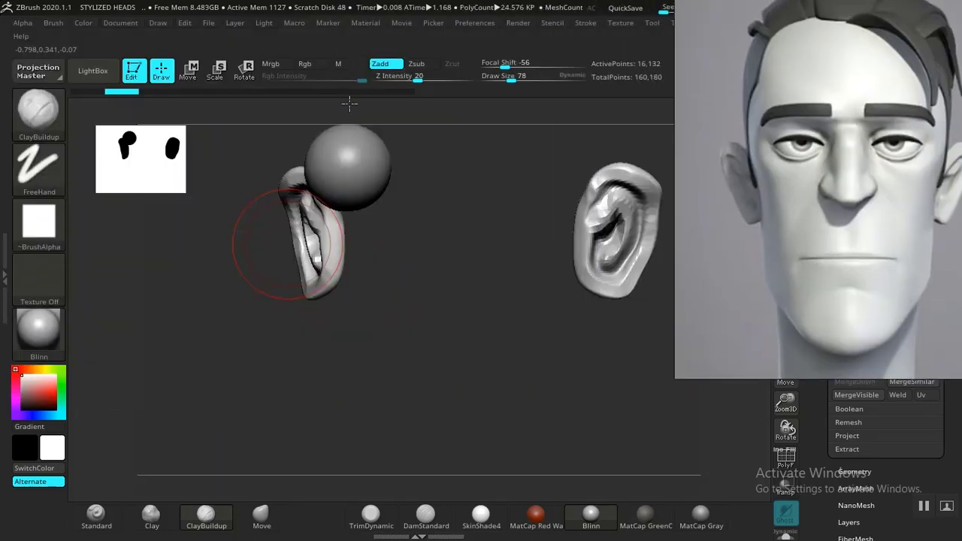
{"action": "left_click", "coordinate": [394, 89]}
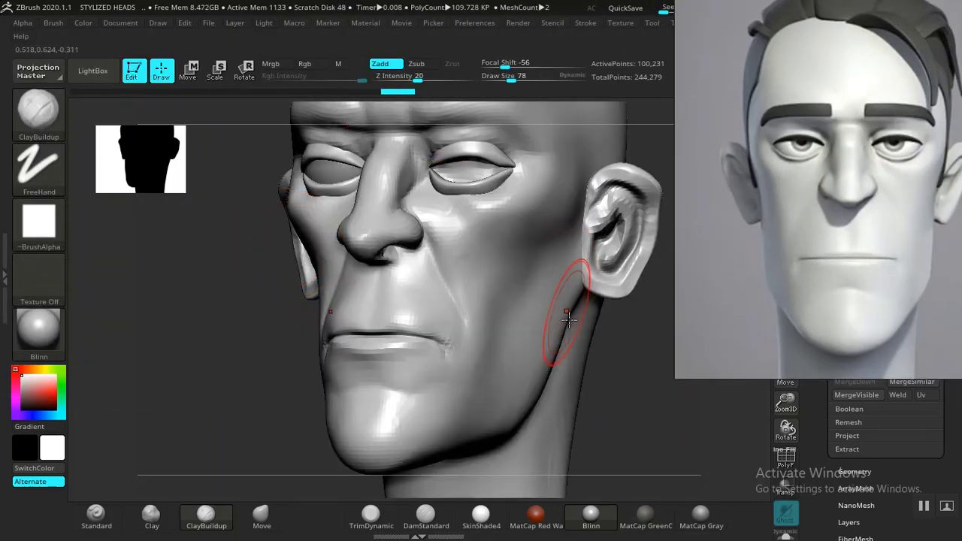
{"action": "left_click_drag", "start_coordinate": [653, 398], "coordinate": [616, 324], "text": "shift"}
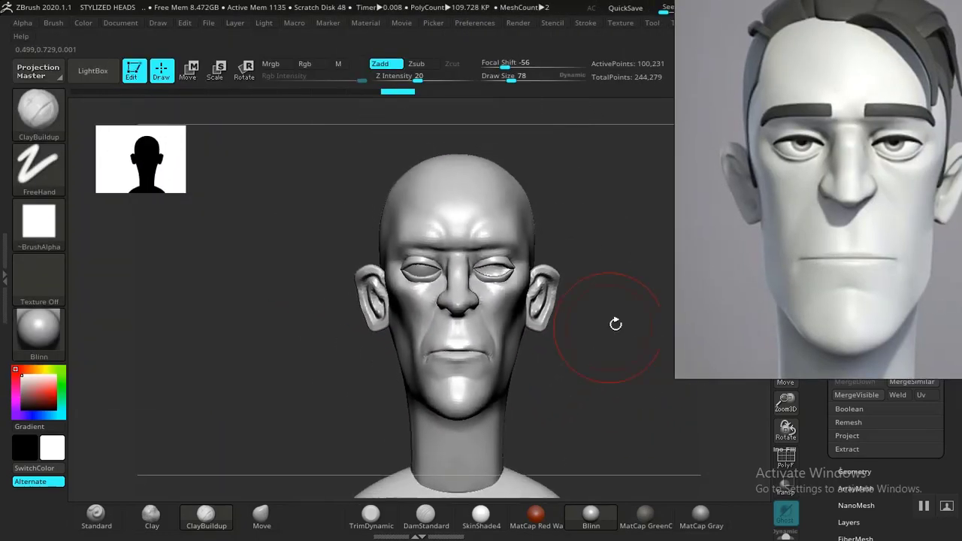
Move the reference image to the other side of the head and tighten the line between the lips with the Pinch brush
{"action": "left_click_drag", "start_coordinate": [744, 281], "coordinate": [84, 354]}
{"action": "left_click_drag", "start_coordinate": [649, 353], "coordinate": [511, 397]}
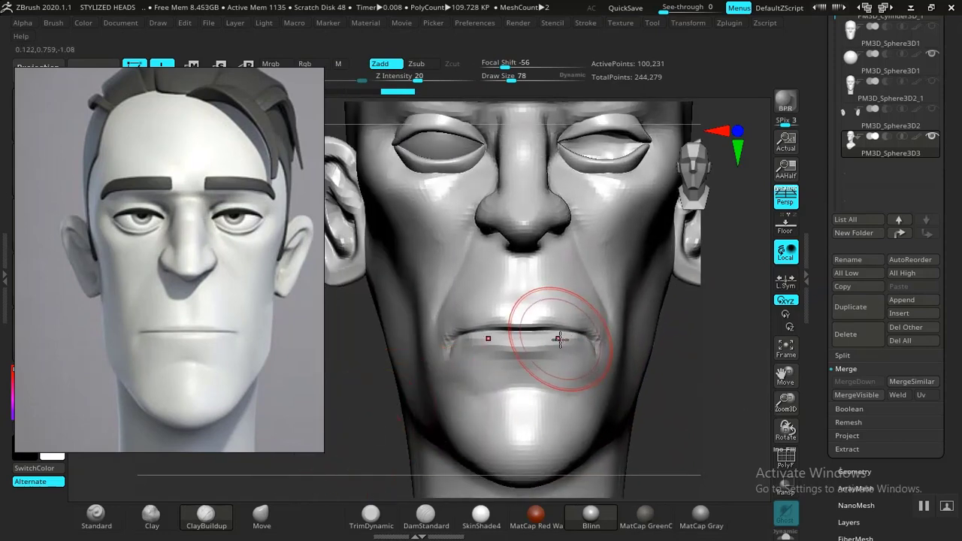
{"action": "key", "text": "b"}
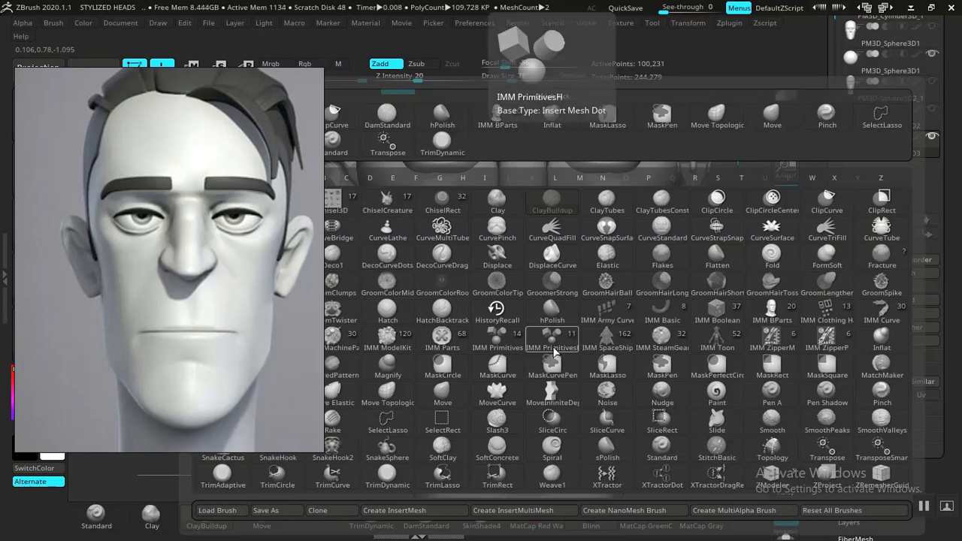
{"action": "key", "text": "p"}
{"action": "key", "text": "i"}
{"action": "left_click_drag", "start_coordinate": [554, 340], "coordinate": [493, 344]}
{"action": "key", "text": "ctrl+z"}
{"action": "left_click_drag", "start_coordinate": [569, 350], "coordinate": [538, 350]}
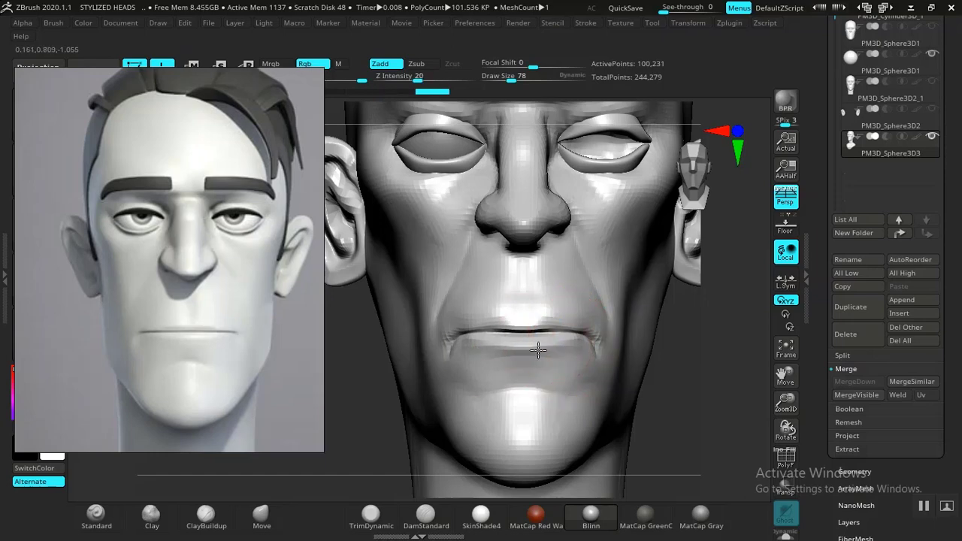
{"action": "mouse_move", "coordinate": [462, 342]}
{"action": "left_mouse_down"}
{"action": "mouse_move", "coordinate": [554, 340]}
{"action": "mouse_move", "coordinate": [518, 344]}
{"action": "left_mouse_up"}
{"action": "left_click_drag", "start_coordinate": [458, 340], "coordinate": [455, 339]}
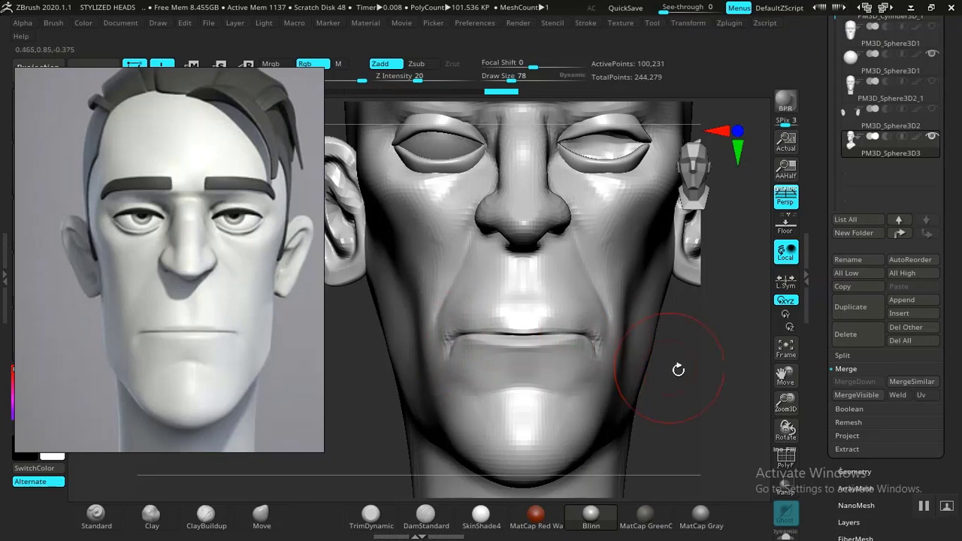
Nudge the centre of the mouth line slightly upward with the Move brush at draw size 78
{"action": "left_click_drag", "start_coordinate": [715, 394], "coordinate": [634, 346], "text": "alt"}
{"action": "left_click_drag", "start_coordinate": [624, 311], "coordinate": [674, 465], "text": "alt"}
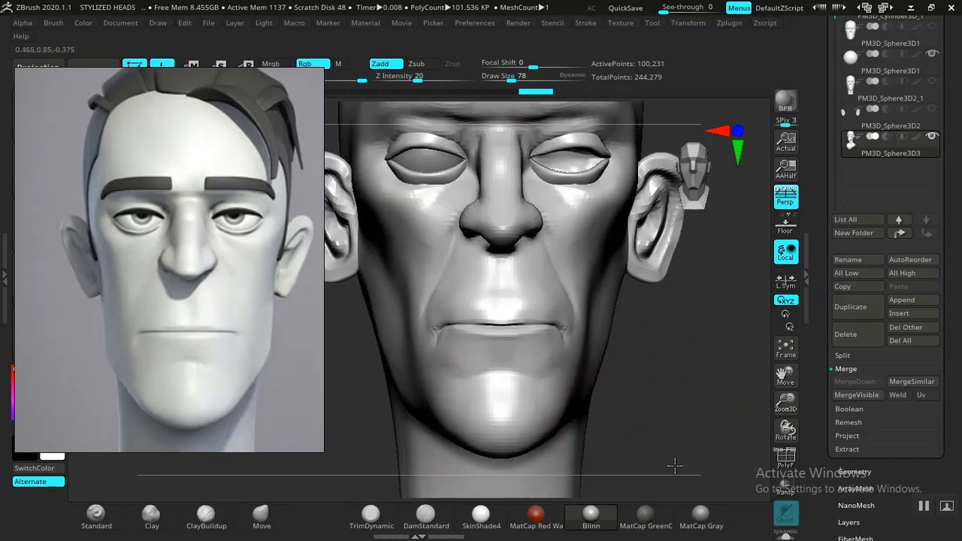
{"action": "left_click", "coordinate": [261, 514]}
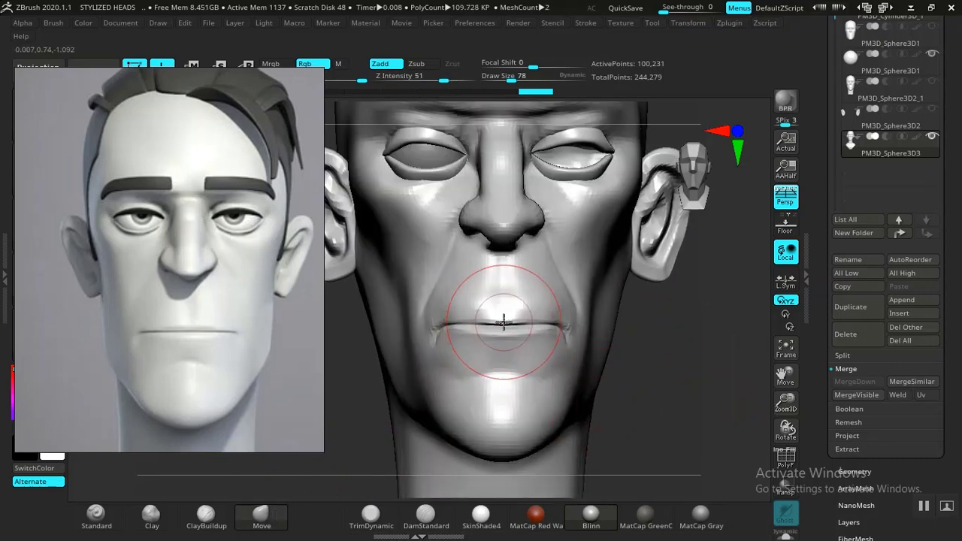
{"action": "left_click_drag", "start_coordinate": [503, 323], "coordinate": [501, 318]}
Mask the head skin by isolating its polygroup, leaving only the eyelids and ears unmasked
{"action": "mouse_move", "coordinate": [662, 413]}
{"action": "left_mouse_down", "text": "alt"}
{"action": "mouse_move", "coordinate": [631, 326]}
{"action": "mouse_move", "coordinate": [651, 458]}
{"action": "mouse_move", "coordinate": [673, 371]}
{"action": "mouse_move", "coordinate": [644, 386]}
{"action": "mouse_move", "coordinate": [633, 369]}
{"action": "mouse_move", "coordinate": [651, 409]}
{"action": "mouse_move", "coordinate": [634, 365]}
{"action": "mouse_move", "coordinate": [639, 399]}
{"action": "mouse_move", "coordinate": [685, 361]}
{"action": "mouse_move", "coordinate": [671, 446]}
{"action": "mouse_move", "coordinate": [676, 262]}
{"action": "mouse_move", "coordinate": [651, 366]}
{"action": "mouse_move", "coordinate": [654, 348]}
{"action": "mouse_move", "coordinate": [588, 346]}
{"action": "left_mouse_up", "text": "alt"}
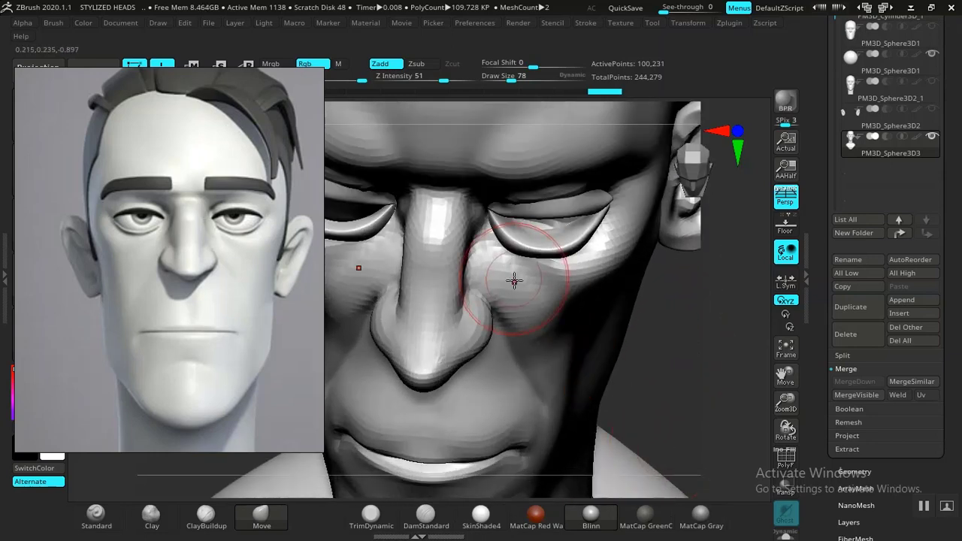
{"action": "mouse_move", "coordinate": [670, 340]}
{"action": "left_mouse_down"}
{"action": "mouse_move", "coordinate": [713, 271]}
{"action": "mouse_move", "coordinate": [662, 318]}
{"action": "mouse_move", "coordinate": [670, 314]}
{"action": "mouse_move", "coordinate": [443, 365]}
{"action": "left_mouse_up"}
{"action": "left_click_drag", "start_coordinate": [380, 395], "coordinate": [442, 355], "text": "alt"}
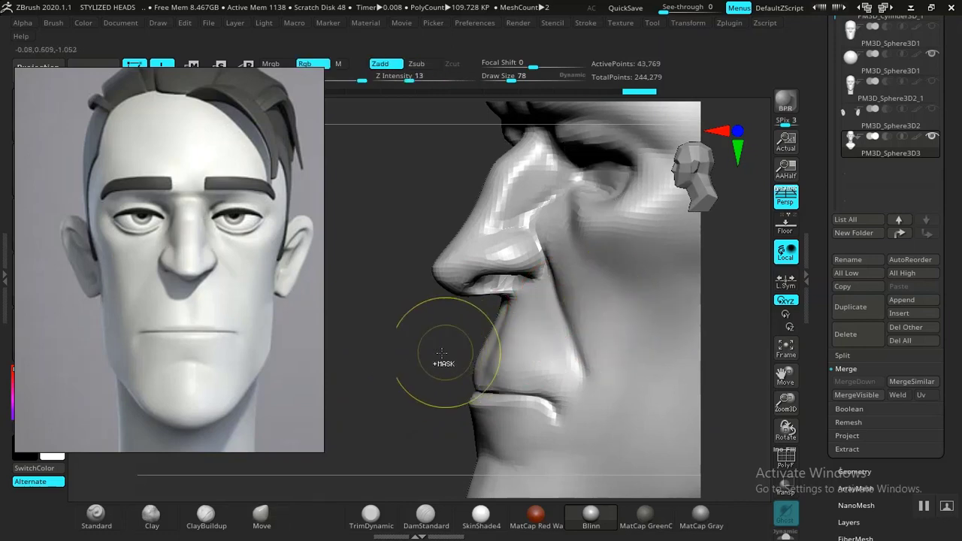
{"action": "left_click", "coordinate": [575, 338], "text": "ctrl+shift"}
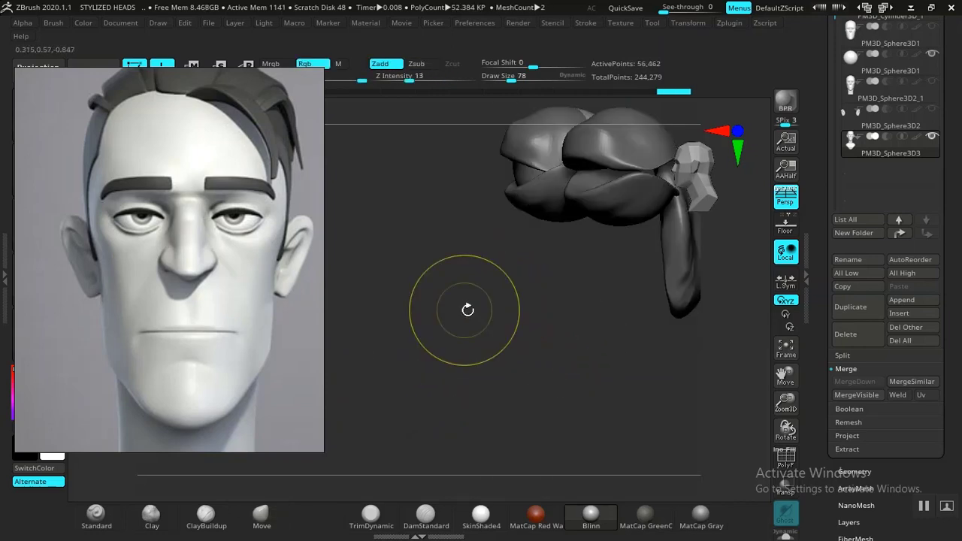
{"action": "left_click", "coordinate": [432, 338], "text": "ctrl+shift"}
{"action": "left_click", "coordinate": [429, 344], "text": "ctrl"}
{"action": "mouse_move", "coordinate": [432, 346]}
{"action": "left_mouse_down", "text": "alt"}
{"action": "mouse_move", "coordinate": [396, 387]}
{"action": "mouse_move", "coordinate": [412, 417]}
{"action": "left_mouse_up", "text": "alt"}
{"action": "mouse_move", "coordinate": [353, 388]}
{"action": "left_mouse_down"}
{"action": "mouse_move", "coordinate": [436, 376]}
{"action": "mouse_move", "coordinate": [435, 406]}
{"action": "left_mouse_up"}
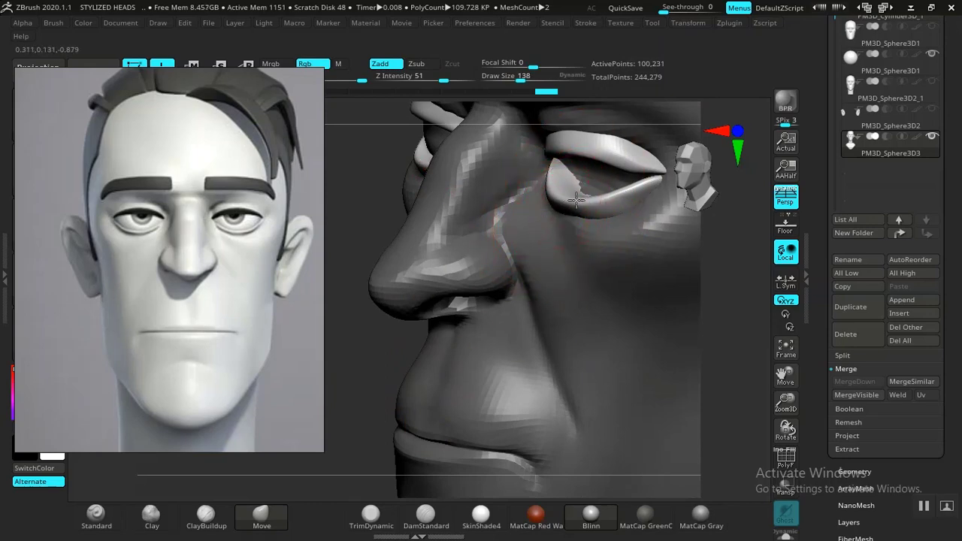
Reshape the inner part of the lower eyelids with the Move brush at draw sizes 138 and 78
{"action": "left_click_drag", "start_coordinate": [575, 199], "coordinate": [561, 191]}
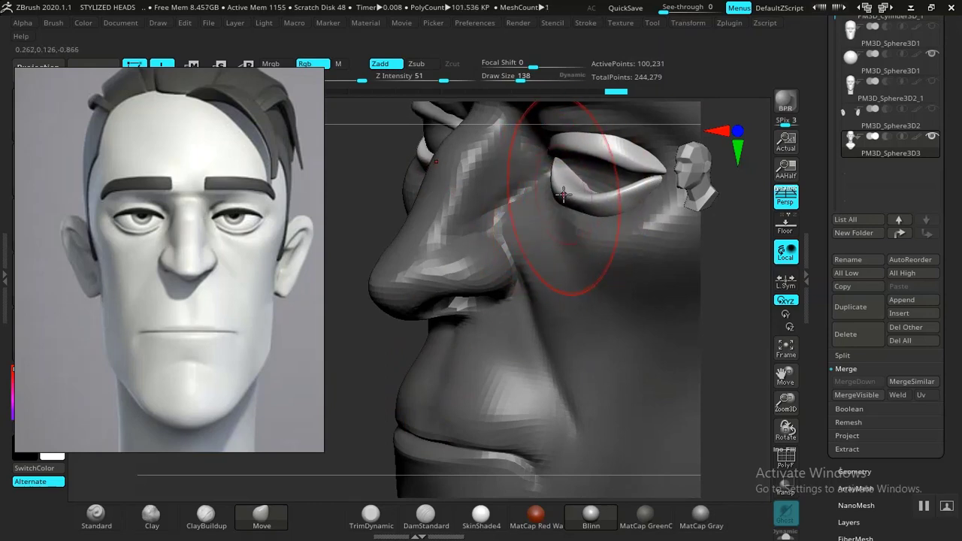
{"action": "mouse_move", "coordinate": [371, 350]}
{"action": "left_mouse_down", "text": "alt"}
{"action": "mouse_move", "coordinate": [360, 347]}
{"action": "mouse_move", "coordinate": [394, 336]}
{"action": "mouse_move", "coordinate": [380, 347]}
{"action": "left_mouse_up", "text": "alt"}
{"action": "left_click_drag", "start_coordinate": [535, 234], "coordinate": [540, 234], "text": "shift"}
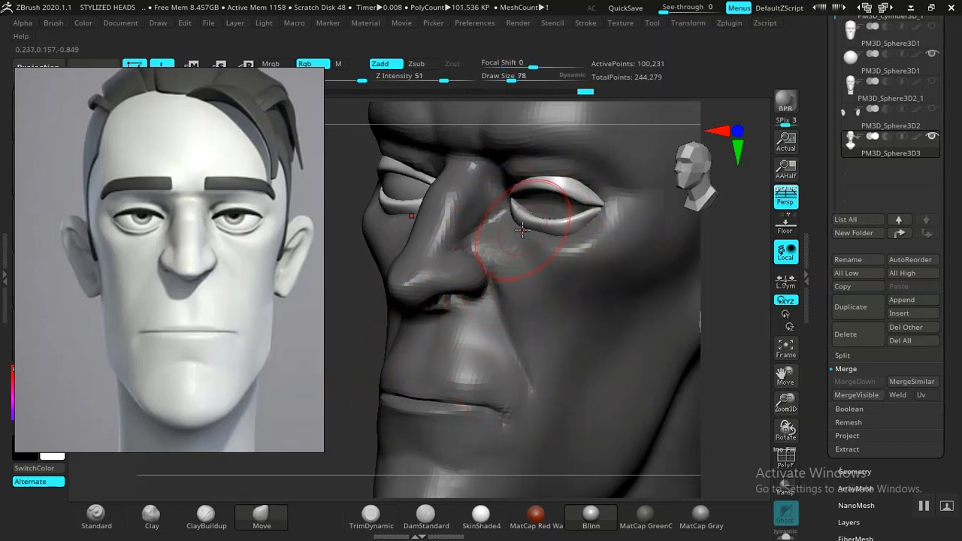
{"action": "left_click_drag", "start_coordinate": [523, 227], "coordinate": [526, 231]}
Invert the mask so the eyelids and ears are protected and the head skin can be sculpted
{"action": "left_click_drag", "start_coordinate": [368, 335], "coordinate": [404, 322], "text": "shift"}
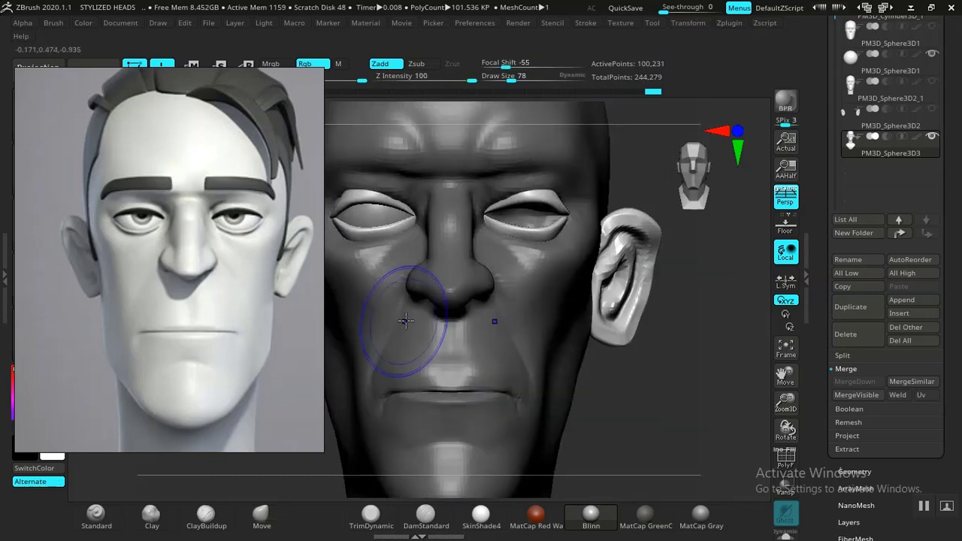
{"action": "left_click_drag", "start_coordinate": [654, 348], "coordinate": [654, 437], "text": "alt"}
{"action": "left_click_drag", "start_coordinate": [696, 323], "coordinate": [717, 465], "text": "alt"}
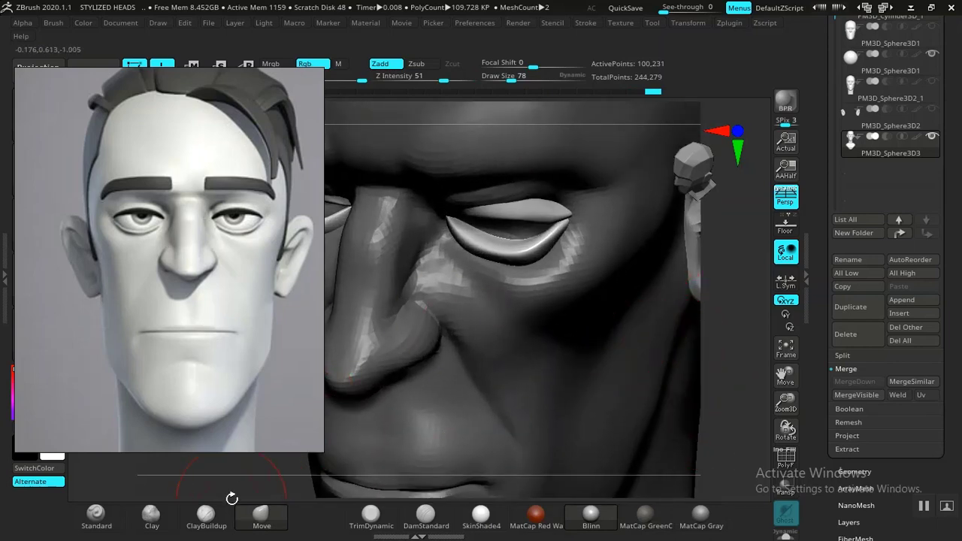
{"action": "mouse_move", "coordinate": [231, 498]}
{"action": "left_mouse_down"}
{"action": "mouse_move", "coordinate": [339, 466]}
{"action": "mouse_move", "coordinate": [350, 498]}
{"action": "mouse_move", "coordinate": [352, 423]}
{"action": "left_mouse_up"}
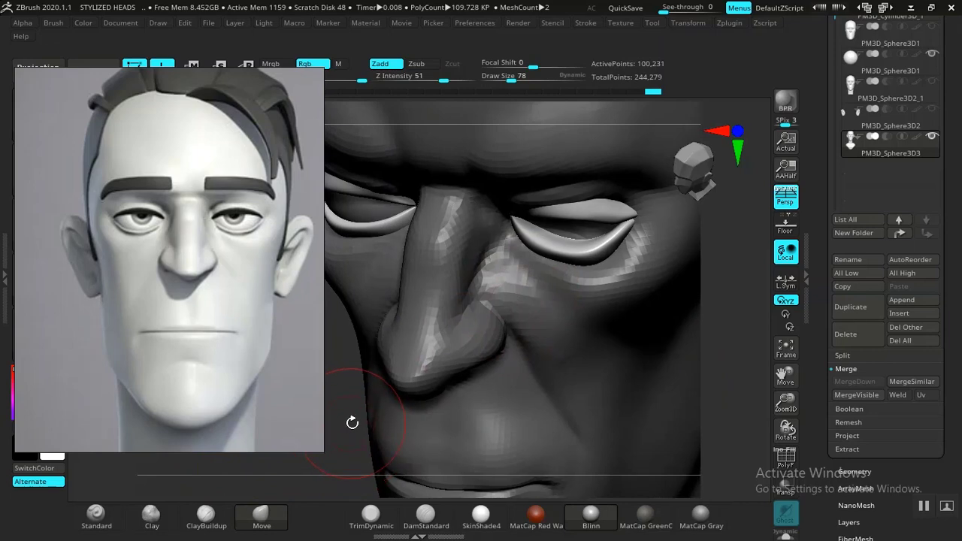
{"action": "left_click", "coordinate": [345, 398], "text": "ctrl"}
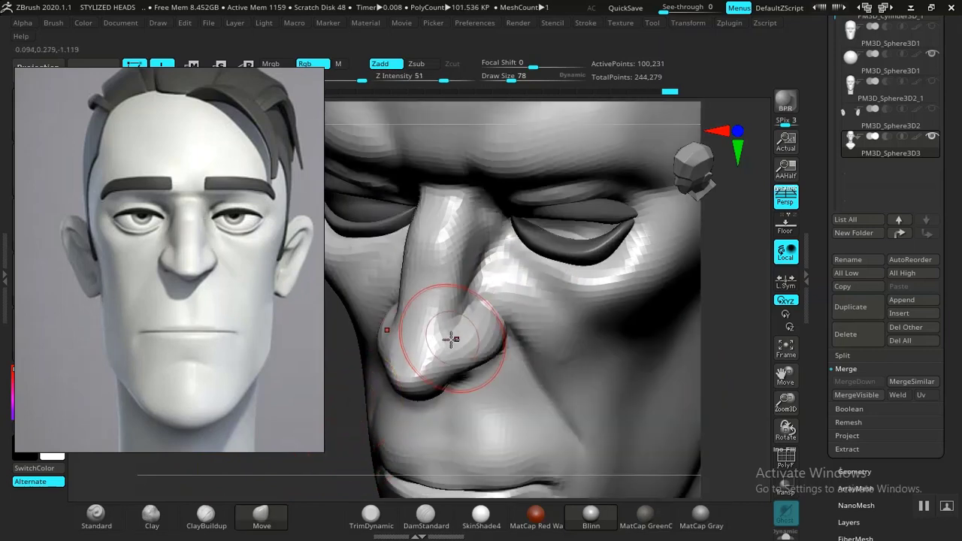
Build up the skin under the lower eyelids with the Clay and ClayBuildup brushes at draw size 78
{"action": "left_click", "coordinate": [194, 516]}
{"action": "left_click", "coordinate": [151, 517]}
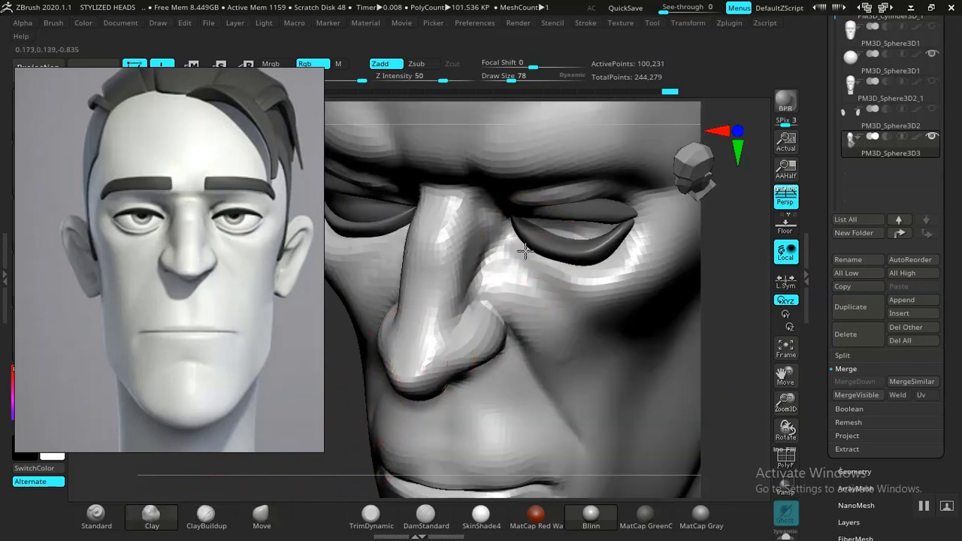
{"action": "left_click_drag", "start_coordinate": [520, 244], "coordinate": [546, 263]}
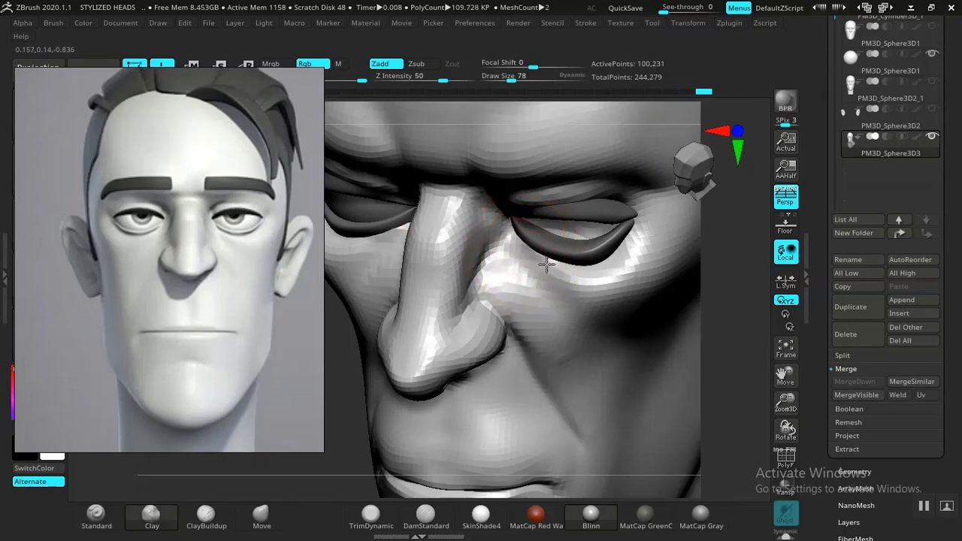
{"action": "left_click", "coordinate": [205, 517]}
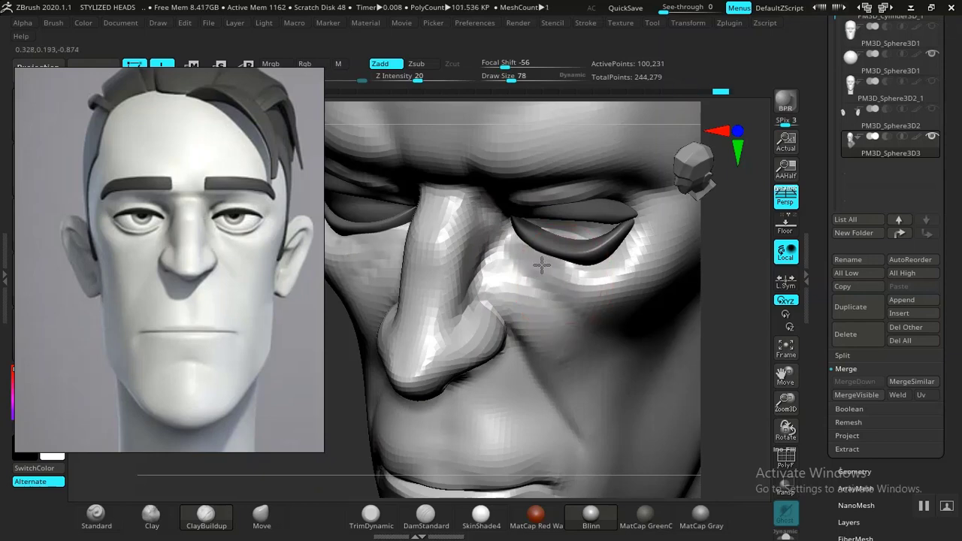
{"action": "left_click_drag", "start_coordinate": [356, 441], "coordinate": [395, 389]}
{"action": "right_click_drag", "start_coordinate": [395, 388], "coordinate": [342, 427]}
Refine the volume beneath the inner eye corners with the Standard brush at Z Intensity 12, undoing the unwanted stroke
{"action": "left_click", "coordinate": [96, 514]}
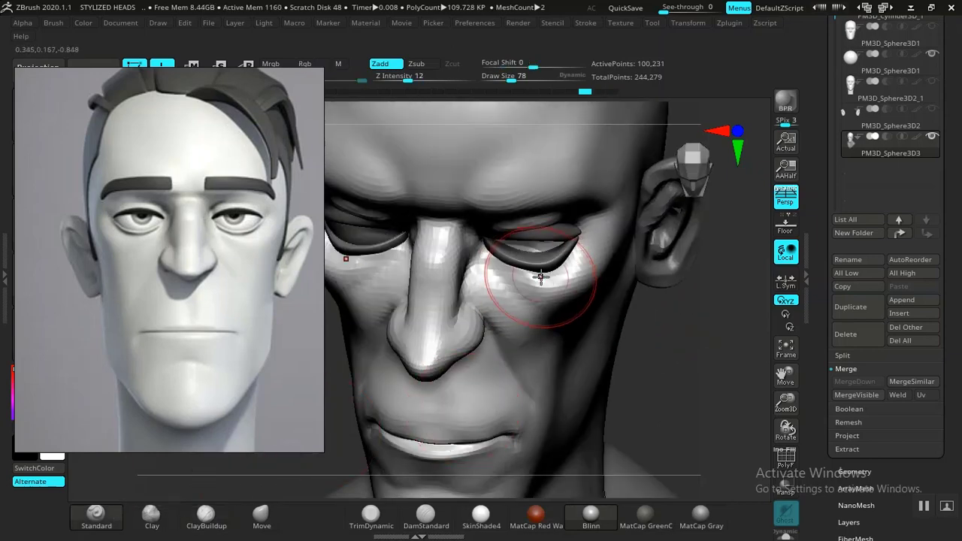
{"action": "mouse_move", "coordinate": [499, 259]}
{"action": "left_mouse_down"}
{"action": "mouse_move", "coordinate": [558, 281]}
{"action": "mouse_move", "coordinate": [513, 277]}
{"action": "mouse_move", "coordinate": [504, 260]}
{"action": "mouse_move", "coordinate": [516, 279]}
{"action": "mouse_move", "coordinate": [504, 300]}
{"action": "left_mouse_up"}
{"action": "key", "text": "ctrl+z"}
{"action": "left_click_drag", "start_coordinate": [669, 323], "coordinate": [692, 313]}
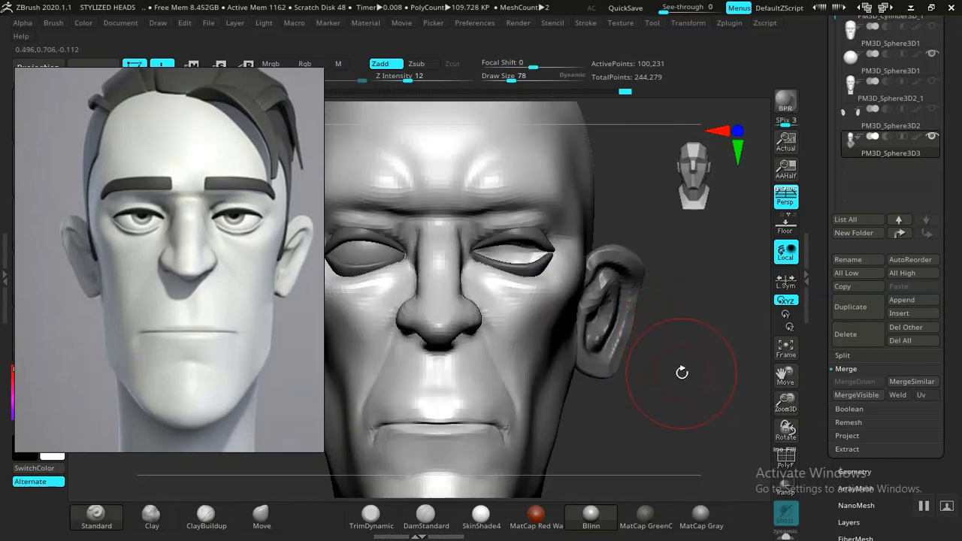
Carve a soft crease under the lower eyelids with the DamStandard brush at Z Intensity 13, and smooth it
{"action": "mouse_move", "coordinate": [681, 371]}
{"action": "left_mouse_down"}
{"action": "mouse_move", "coordinate": [767, 395]}
{"action": "mouse_move", "coordinate": [691, 386]}
{"action": "mouse_move", "coordinate": [711, 351]}
{"action": "mouse_move", "coordinate": [723, 421]}
{"action": "left_mouse_up"}
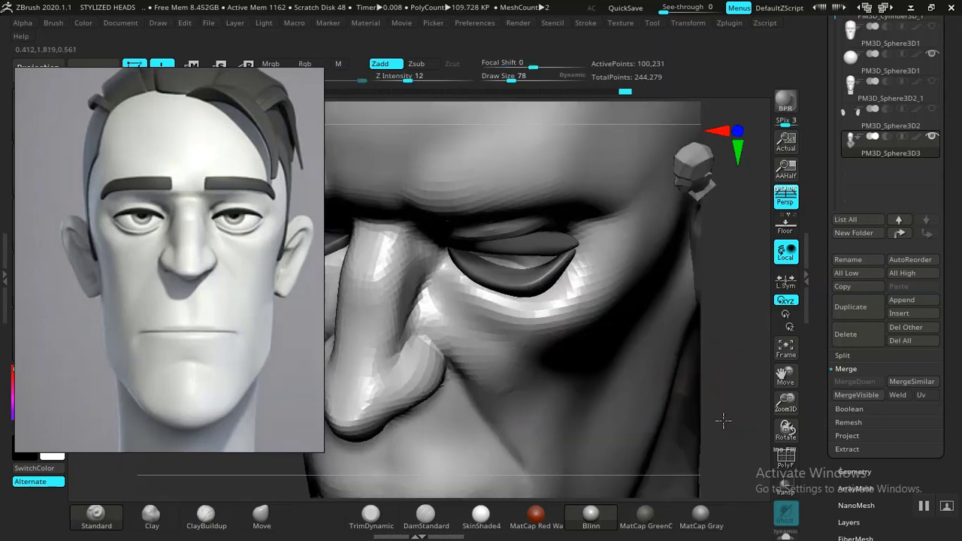
{"action": "left_click", "coordinate": [426, 515]}
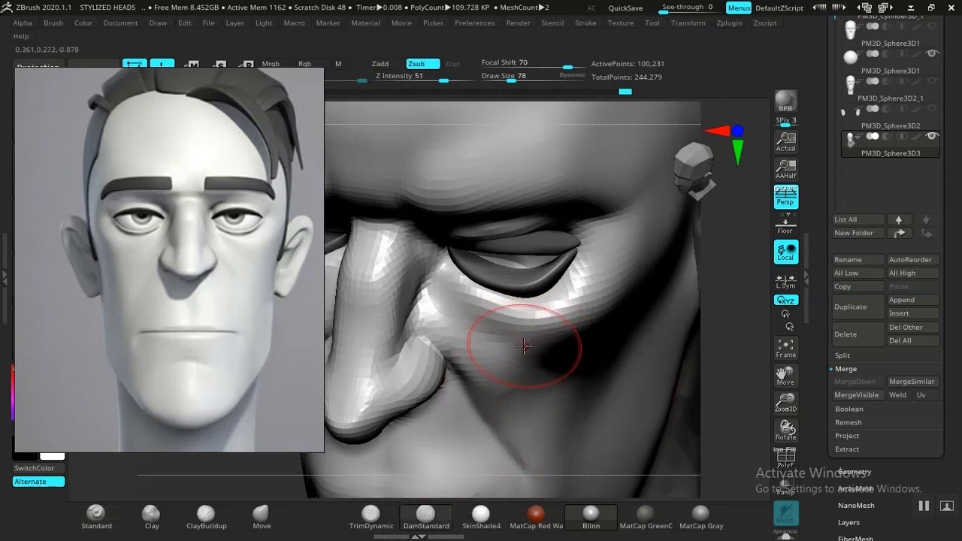
{"action": "key", "text": "ctrl+z"}
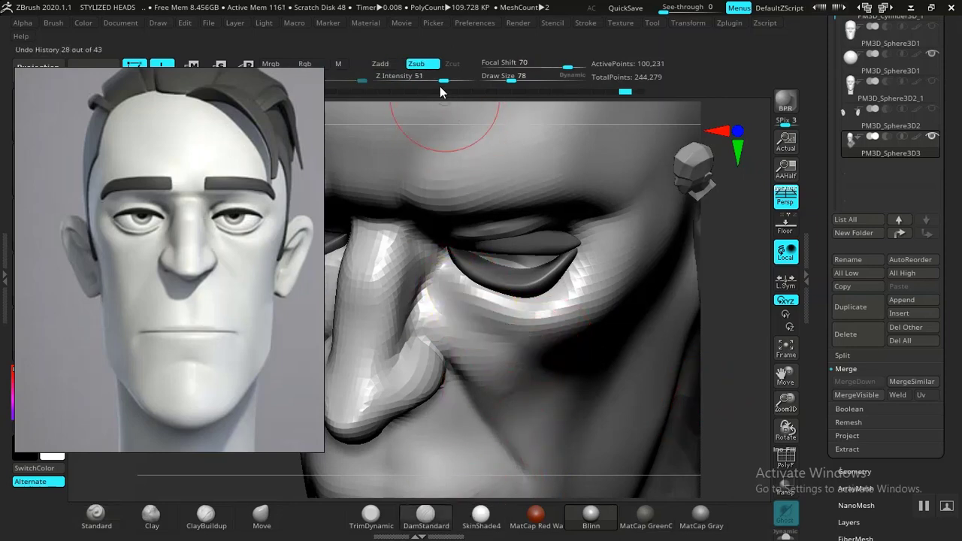
{"action": "left_click_drag", "start_coordinate": [442, 79], "coordinate": [411, 87]}
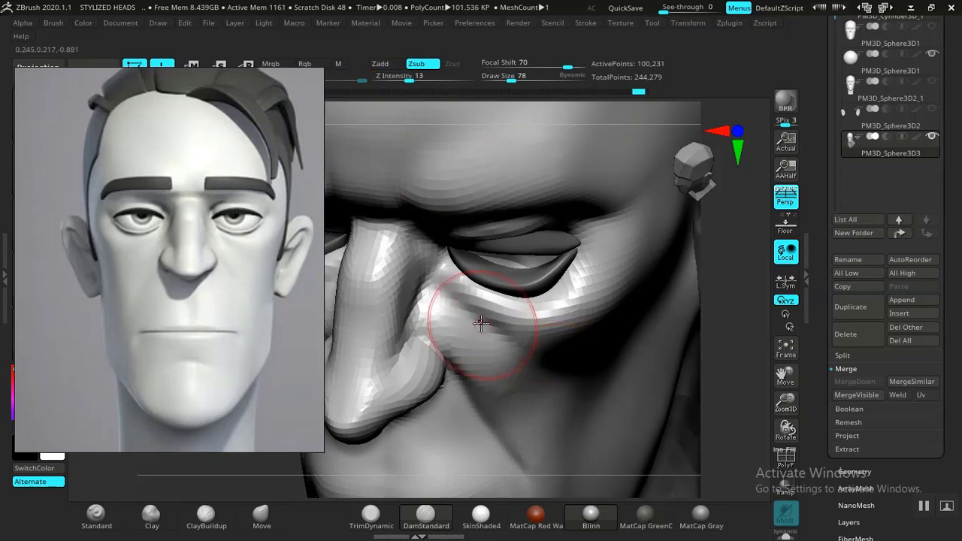
{"action": "mouse_move", "coordinate": [721, 359]}
{"action": "left_mouse_down", "text": "alt"}
{"action": "mouse_move", "coordinate": [683, 290]}
{"action": "mouse_move", "coordinate": [625, 338]}
{"action": "mouse_move", "coordinate": [631, 317]}
{"action": "mouse_move", "coordinate": [696, 492]}
{"action": "left_mouse_up", "text": "alt"}
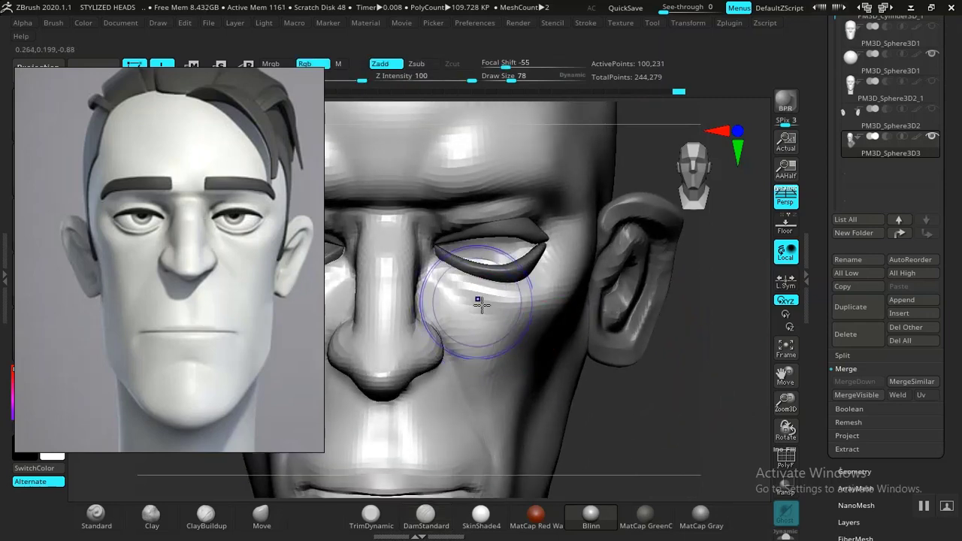
Define the crease under the brow ridge with the DamStandard brush and smooth across the top of the nose
{"action": "left_click_drag", "start_coordinate": [687, 429], "coordinate": [696, 319], "text": "alt"}
{"action": "left_click_drag", "start_coordinate": [710, 270], "coordinate": [730, 295]}
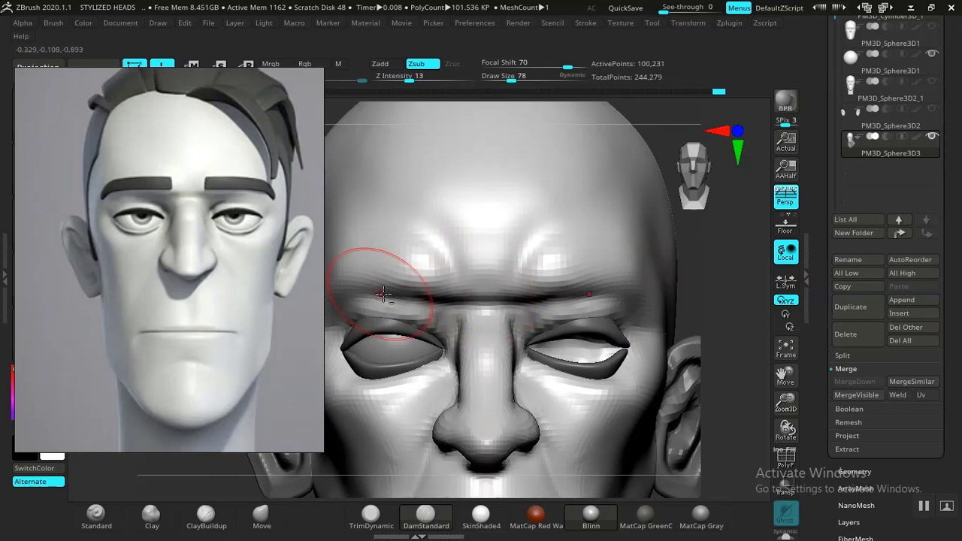
{"action": "left_click_drag", "start_coordinate": [421, 298], "coordinate": [559, 304], "text": "shift"}
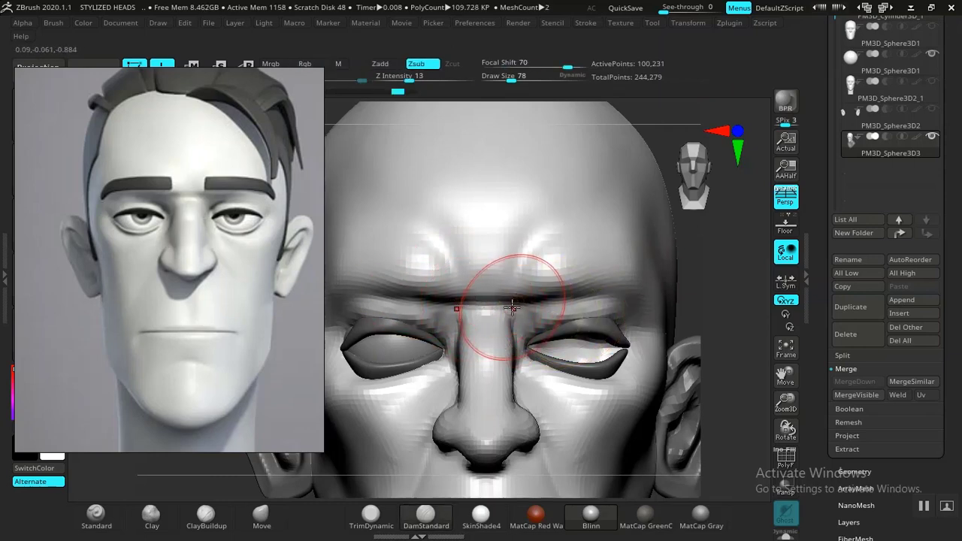
Build up the top of the nose bridge with the ClayBuildup brush and blend it with smoothing at Z Intensity 11
{"action": "mouse_move", "coordinate": [693, 311]}
{"action": "left_mouse_down"}
{"action": "mouse_move", "coordinate": [711, 309]}
{"action": "mouse_move", "coordinate": [683, 293]}
{"action": "mouse_move", "coordinate": [669, 299]}
{"action": "left_mouse_up"}
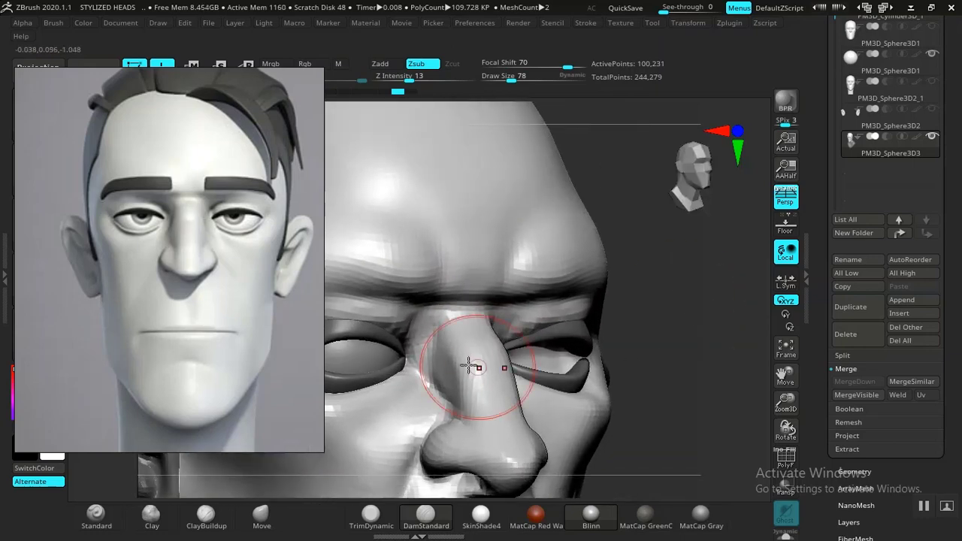
{"action": "left_click", "coordinate": [209, 515]}
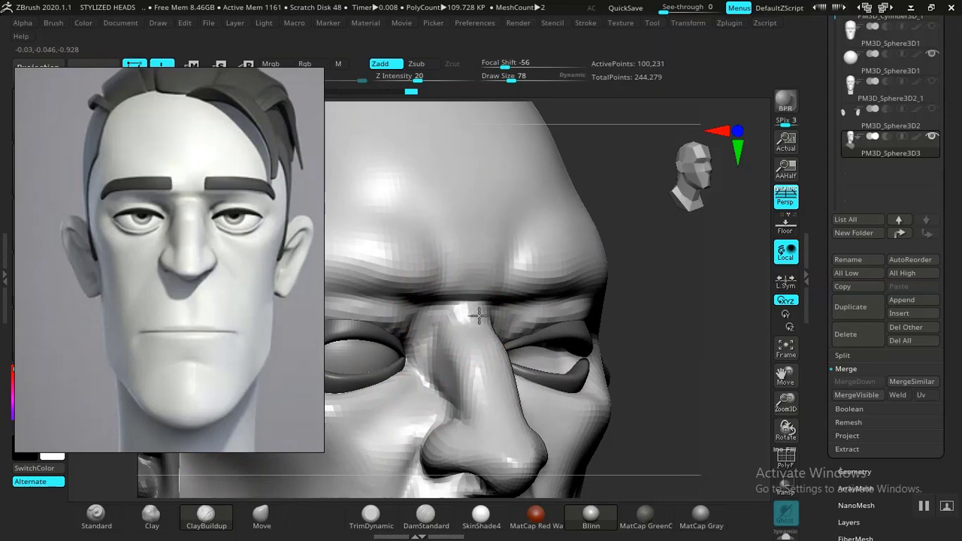
{"action": "mouse_move", "coordinate": [479, 316]}
{"action": "left_mouse_down"}
{"action": "mouse_move", "coordinate": [453, 314]}
{"action": "mouse_move", "coordinate": [476, 323]}
{"action": "left_mouse_up"}
{"action": "left_click_drag", "start_coordinate": [481, 324], "coordinate": [510, 333], "text": "shift"}
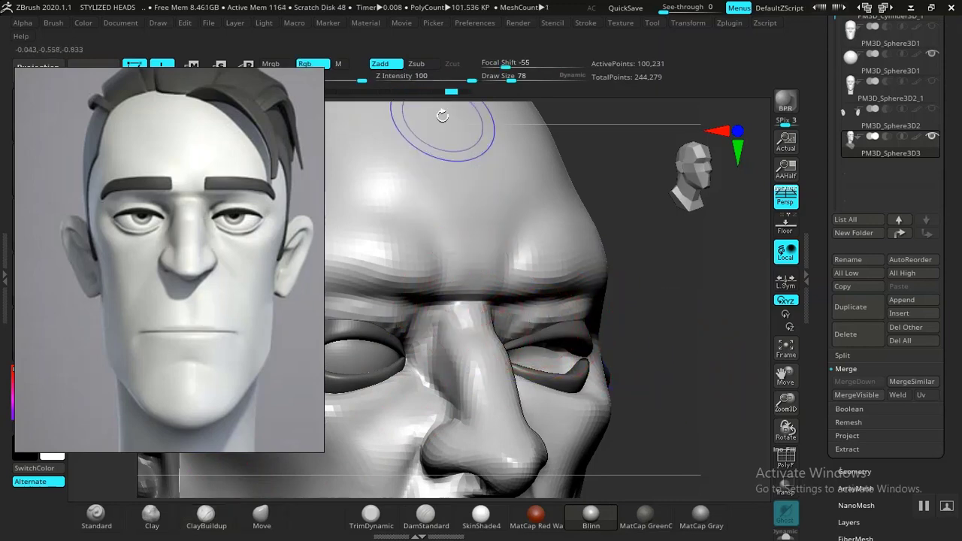
{"action": "left_click_drag", "start_coordinate": [417, 78], "coordinate": [404, 78]}
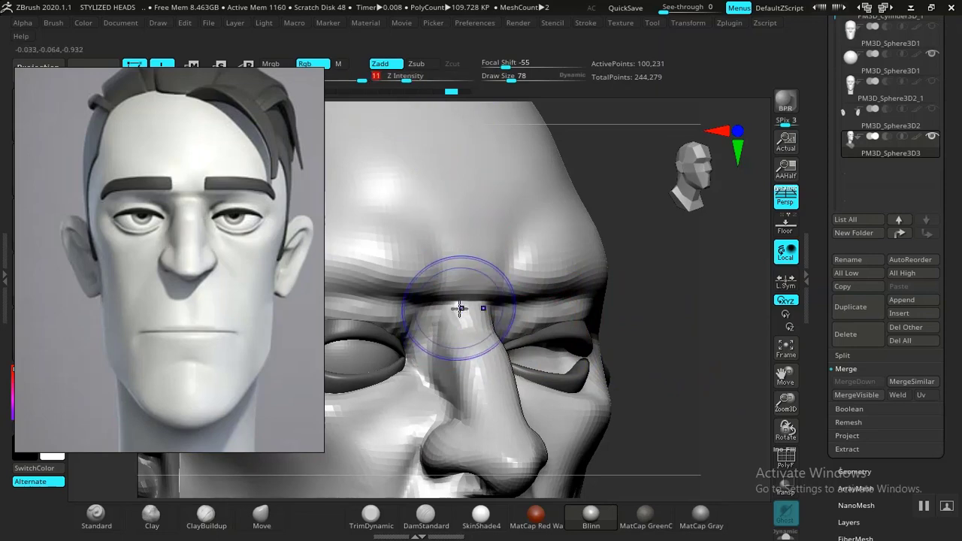
{"action": "left_click_drag", "start_coordinate": [460, 308], "coordinate": [471, 311], "text": "shift"}
Refine the fold above and beyond the outer eye corner with the Clay and Standard brushes, using Z Intensity 12 for Standard
{"action": "mouse_move", "coordinate": [717, 374]}
{"action": "left_mouse_down", "text": "alt"}
{"action": "mouse_move", "coordinate": [651, 324]}
{"action": "mouse_move", "coordinate": [678, 425]}
{"action": "mouse_move", "coordinate": [692, 369]}
{"action": "mouse_move", "coordinate": [699, 396]}
{"action": "mouse_move", "coordinate": [671, 316]}
{"action": "mouse_move", "coordinate": [693, 415]}
{"action": "mouse_move", "coordinate": [750, 300]}
{"action": "mouse_move", "coordinate": [605, 291]}
{"action": "left_mouse_up", "text": "alt"}
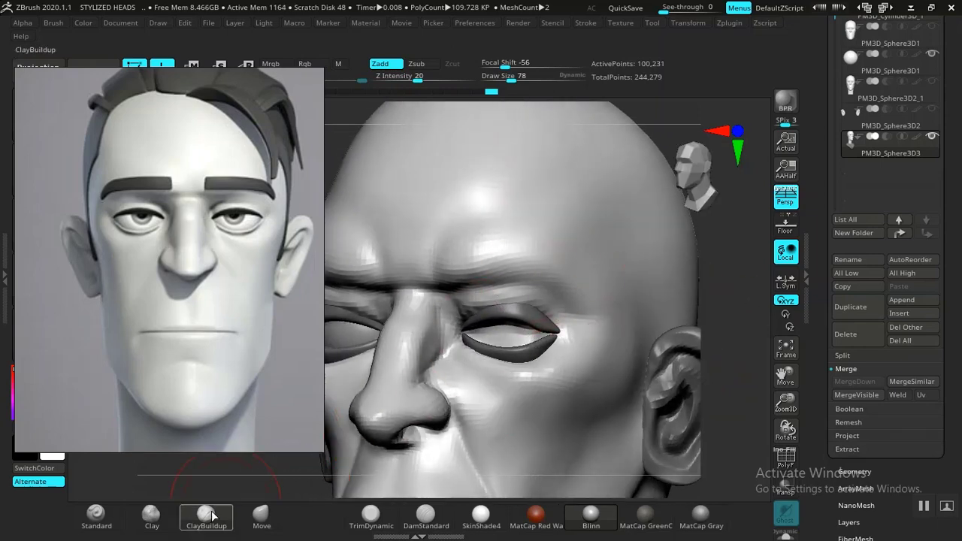
{"action": "left_click", "coordinate": [156, 523]}
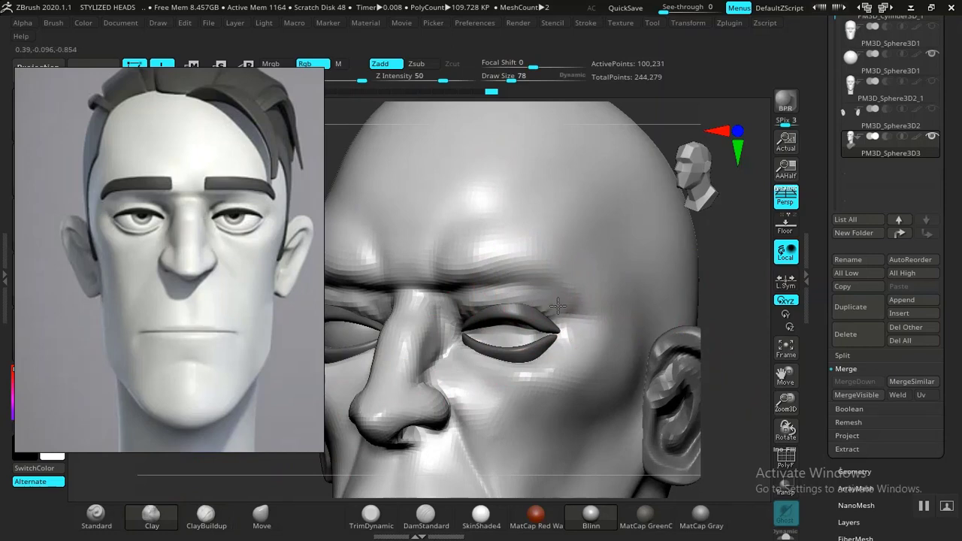
{"action": "key", "text": "ctrl"}
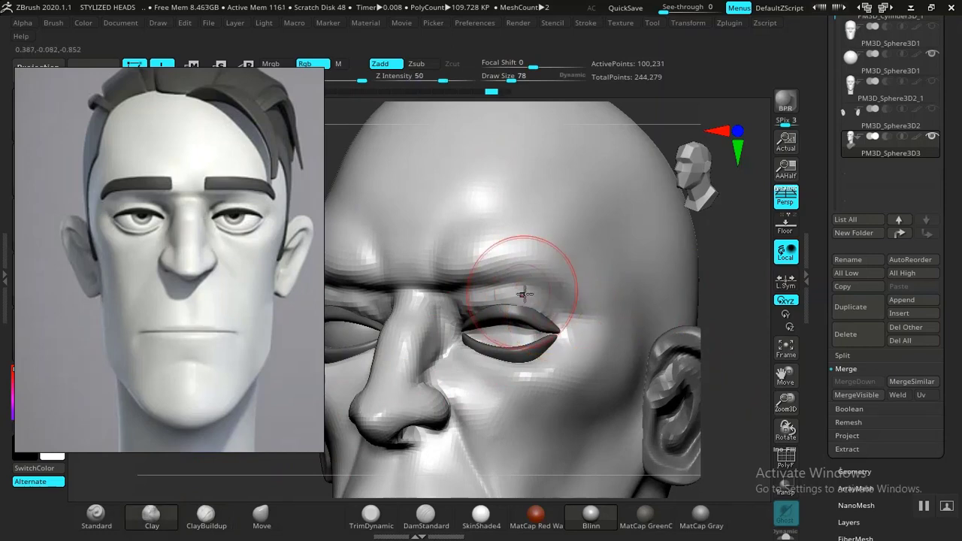
{"action": "key", "text": "ctrl"}
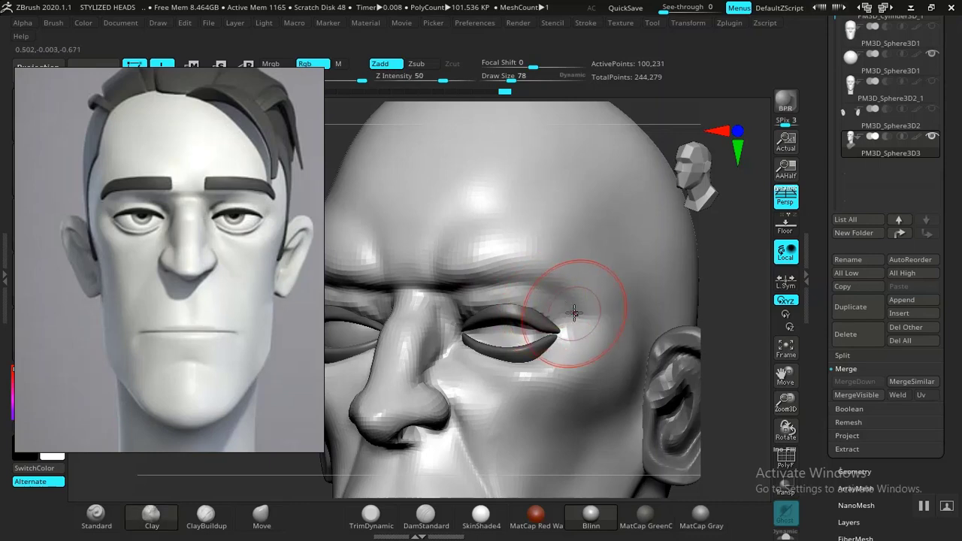
{"action": "left_click", "coordinate": [89, 529]}
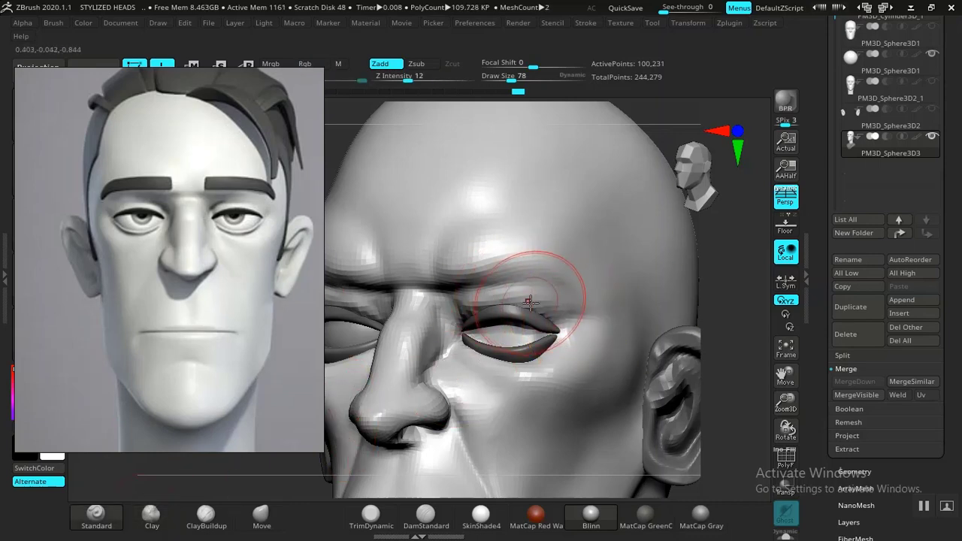
{"action": "left_click_drag", "start_coordinate": [706, 303], "coordinate": [663, 269], "text": "alt"}
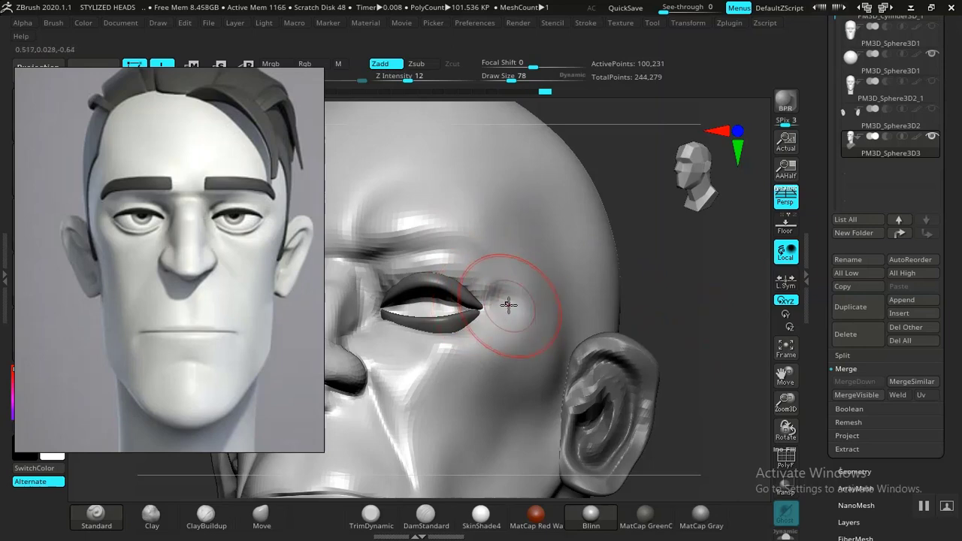
{"action": "left_click_drag", "start_coordinate": [509, 305], "coordinate": [507, 305]}
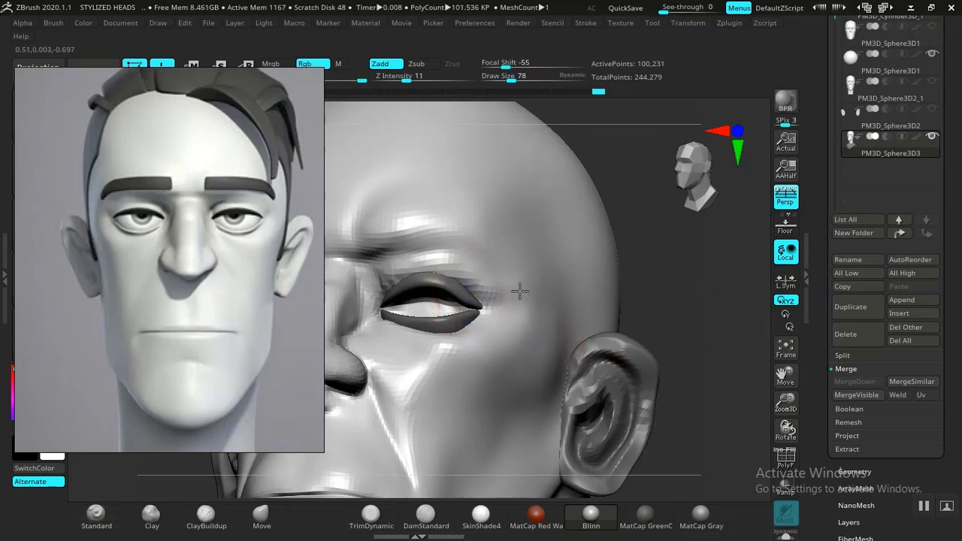
Carve the upper eyelid fold past the outer eye corner with the DamStandard brush at Z Intensity 13 and smooth its end
{"action": "left_click", "coordinate": [434, 526]}
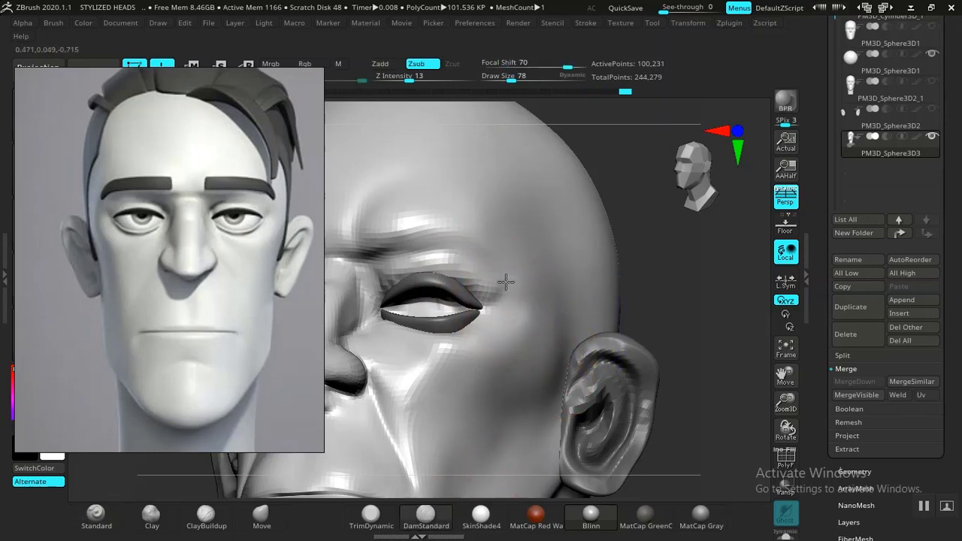
{"action": "mouse_move", "coordinate": [735, 384]}
{"action": "left_mouse_down", "text": "shift"}
{"action": "mouse_move", "coordinate": [734, 394]}
{"action": "mouse_move", "coordinate": [593, 273]}
{"action": "mouse_move", "coordinate": [689, 404]}
{"action": "mouse_move", "coordinate": [696, 354]}
{"action": "mouse_move", "coordinate": [696, 369]}
{"action": "mouse_move", "coordinate": [652, 358]}
{"action": "left_mouse_up", "text": "shift"}
{"action": "left_click_drag", "start_coordinate": [505, 302], "coordinate": [526, 311], "text": "shift"}
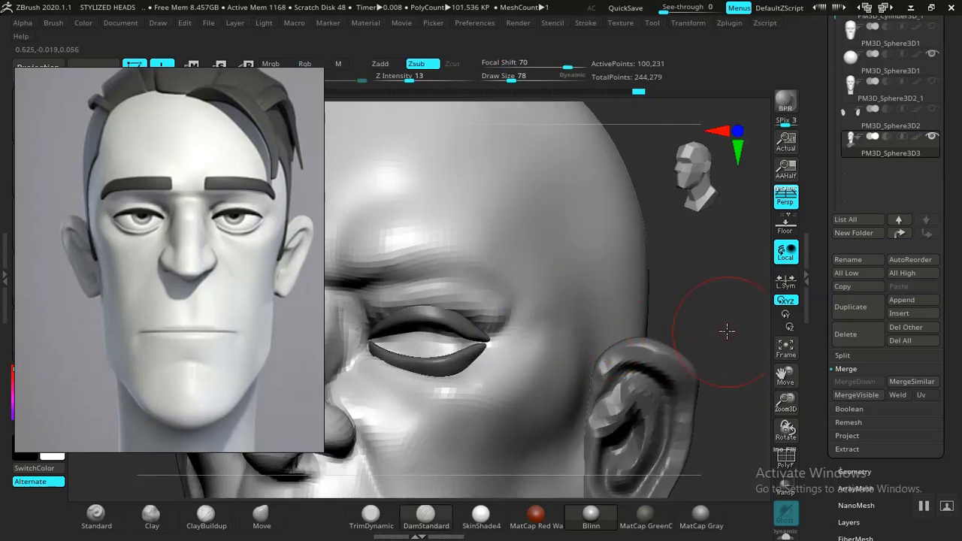
{"action": "mouse_move", "coordinate": [726, 331]}
{"action": "left_mouse_down", "text": "alt"}
{"action": "mouse_move", "coordinate": [669, 313]}
{"action": "mouse_move", "coordinate": [721, 336]}
{"action": "left_mouse_up", "text": "alt"}
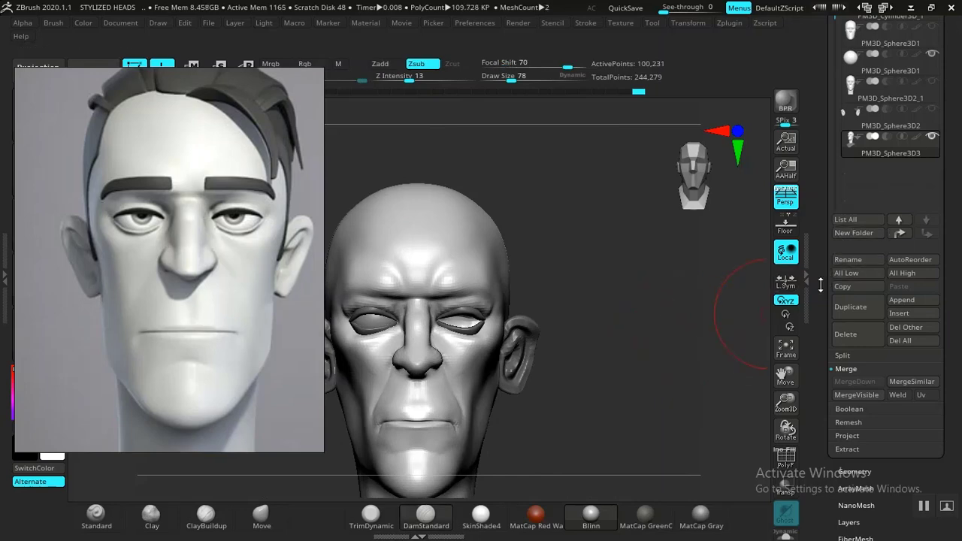
Select the visible eyeball subtool PM3D_Sphere3D1 and reposition it inside the eyelids with the Move gizmo
{"action": "left_click_drag", "start_coordinate": [819, 151], "coordinate": [822, 222]}
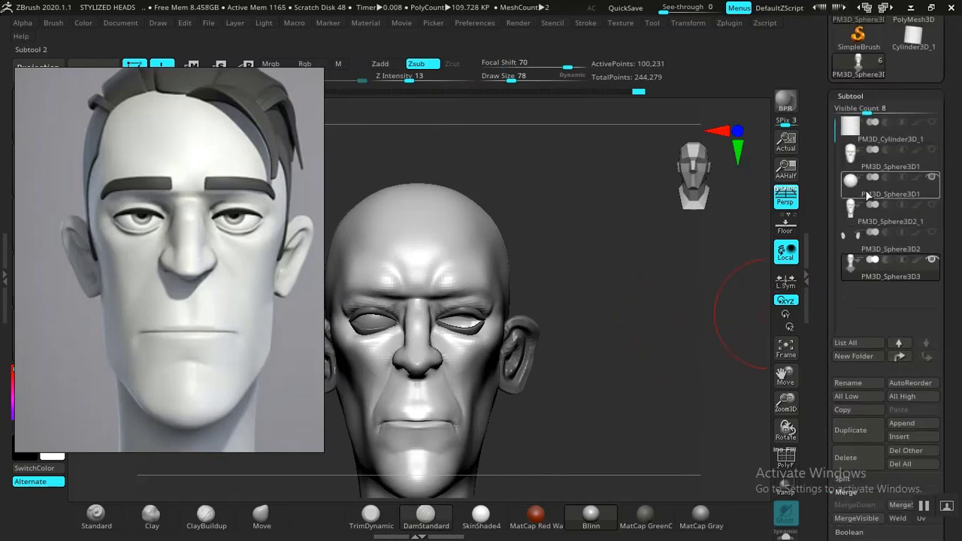
{"action": "left_click", "coordinate": [866, 192]}
{"action": "left_click_drag", "start_coordinate": [820, 321], "coordinate": [830, 217]}
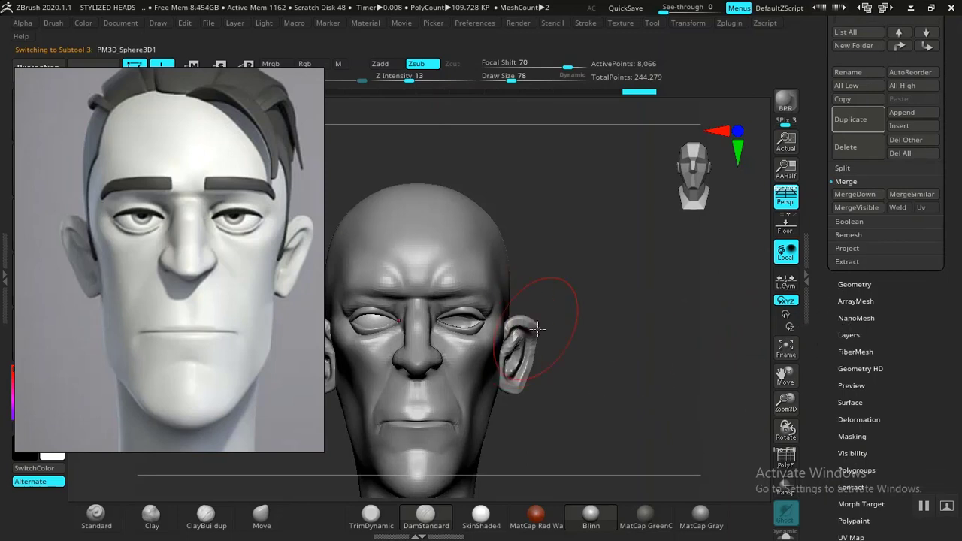
{"action": "left_click_drag", "start_coordinate": [608, 342], "coordinate": [697, 306], "text": "alt"}
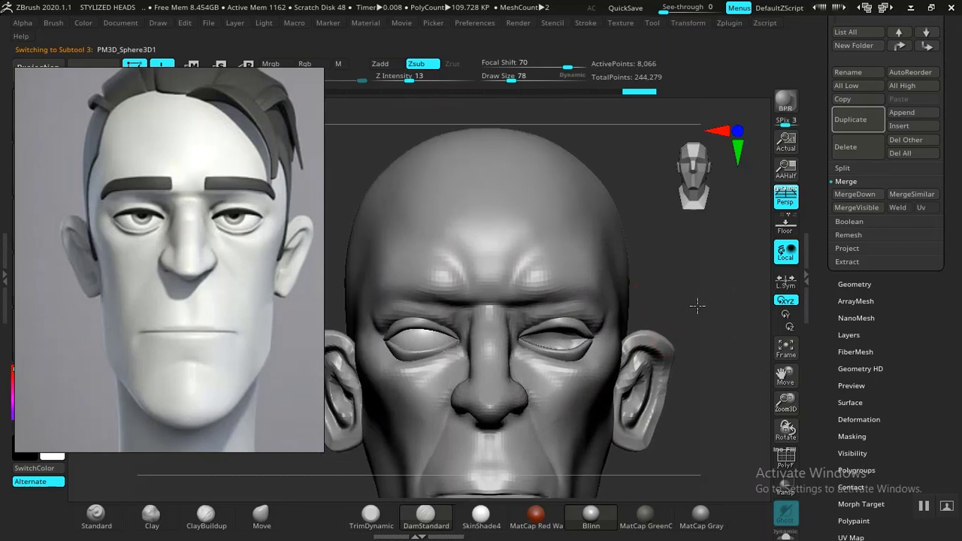
{"action": "key", "text": "w"}
{"action": "left_click_drag", "start_coordinate": [438, 345], "coordinate": [433, 346]}
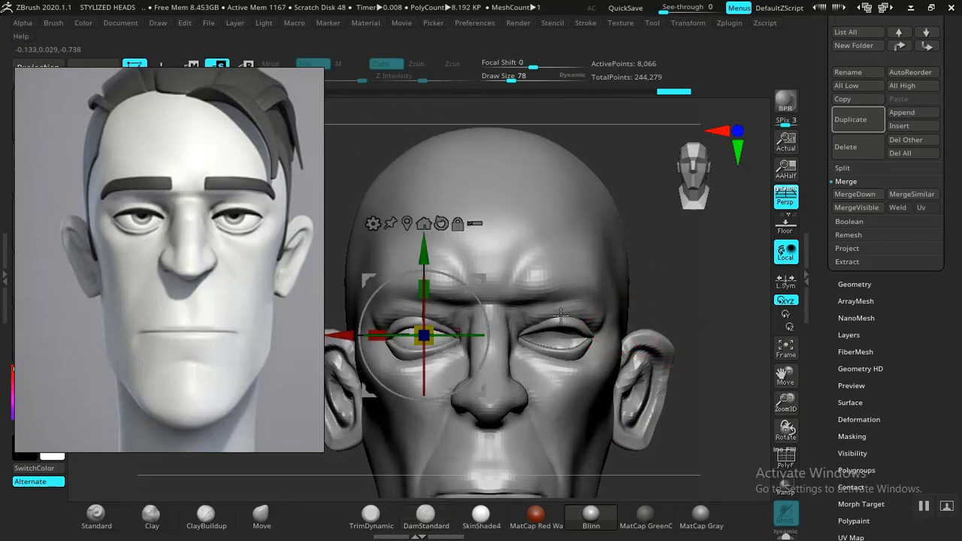
{"action": "left_click_drag", "start_coordinate": [677, 291], "coordinate": [730, 363], "text": "alt"}
{"action": "left_click_drag", "start_coordinate": [738, 324], "coordinate": [662, 347]}
{"action": "left_click_drag", "start_coordinate": [535, 316], "coordinate": [543, 316]}
{"action": "left_click_drag", "start_coordinate": [426, 249], "coordinate": [426, 238]}
{"action": "left_click_drag", "start_coordinate": [702, 310], "coordinate": [638, 309]}
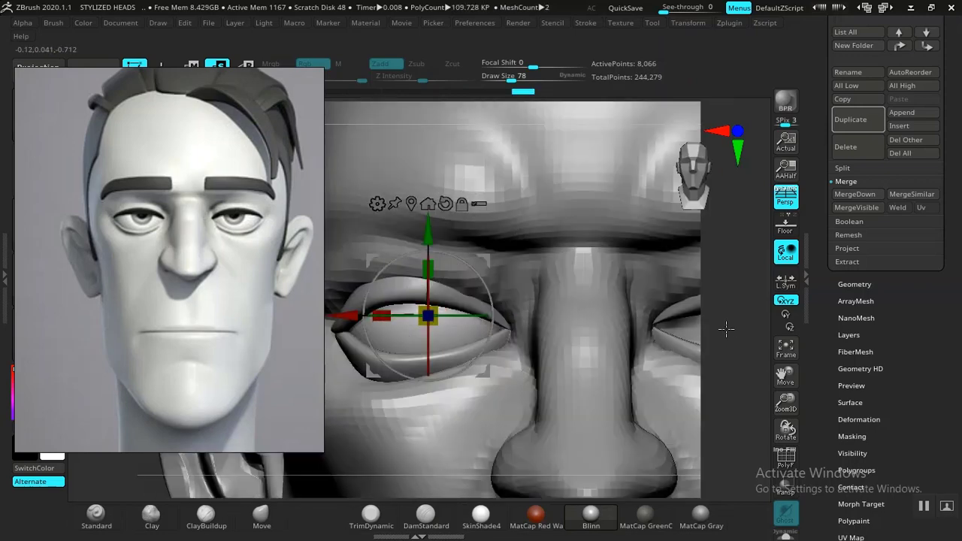
Mirror and weld the eyeball so the opposite eye socket is filled, and return to Draw mode
{"action": "left_click_drag", "start_coordinate": [733, 338], "coordinate": [780, 275], "text": "alt"}
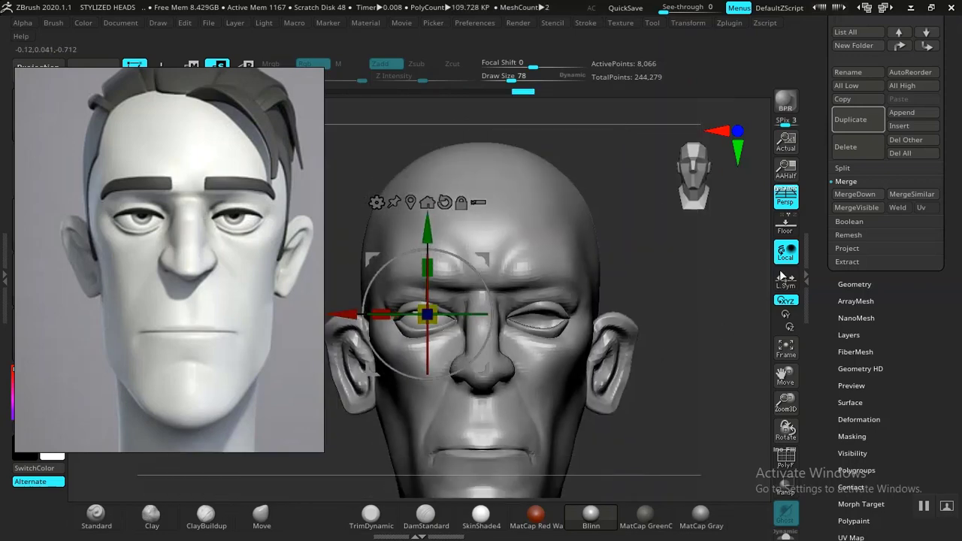
{"action": "left_click", "coordinate": [855, 285]}
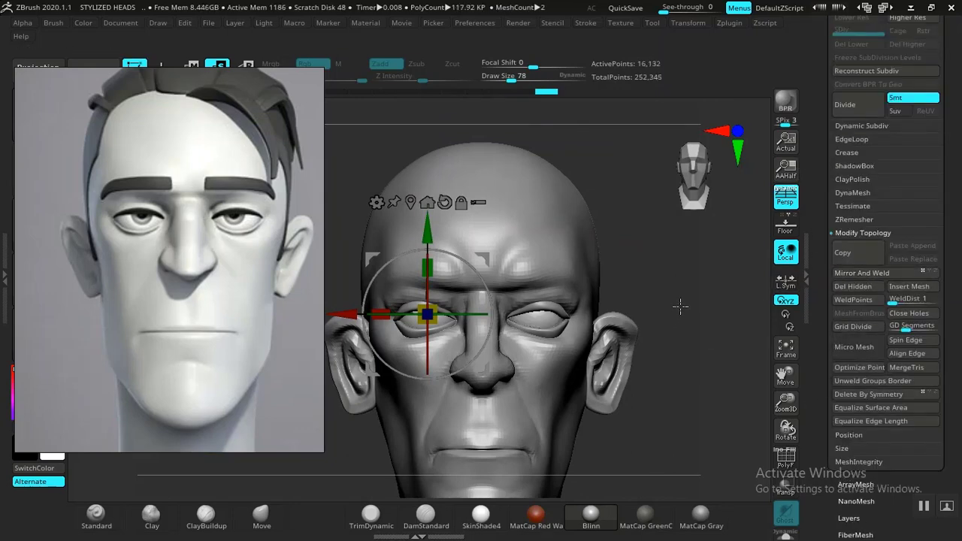
{"action": "key", "text": "q"}
Make the head and neck subtool PM3D_Sphere3D3 active and smooth the side of the neck
{"action": "mouse_move", "coordinate": [687, 374]}
{"action": "left_mouse_down", "text": "alt"}
{"action": "mouse_move", "coordinate": [590, 308]}
{"action": "mouse_move", "coordinate": [611, 382]}
{"action": "mouse_move", "coordinate": [616, 344]}
{"action": "mouse_move", "coordinate": [594, 318]}
{"action": "mouse_move", "coordinate": [595, 336]}
{"action": "left_mouse_up", "text": "alt"}
{"action": "left_click", "coordinate": [531, 377], "text": "alt"}
{"action": "mouse_move", "coordinate": [591, 382]}
{"action": "left_mouse_down", "text": "alt"}
{"action": "mouse_move", "coordinate": [586, 336]}
{"action": "mouse_move", "coordinate": [589, 387]}
{"action": "left_mouse_up", "text": "alt"}
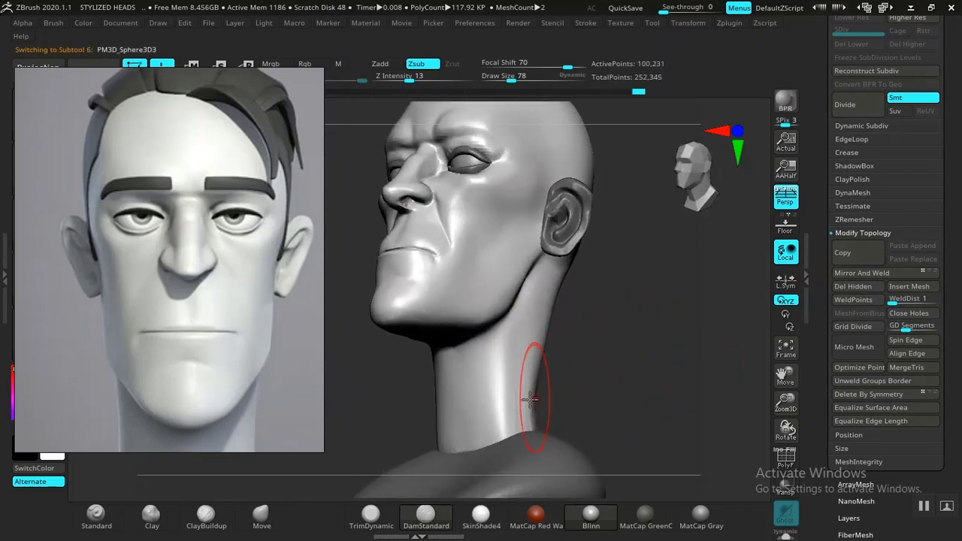
{"action": "mouse_move", "coordinate": [530, 399]}
{"action": "left_mouse_down", "text": "shift"}
{"action": "mouse_move", "coordinate": [502, 390]}
{"action": "mouse_move", "coordinate": [501, 367]}
{"action": "left_mouse_up", "text": "shift"}
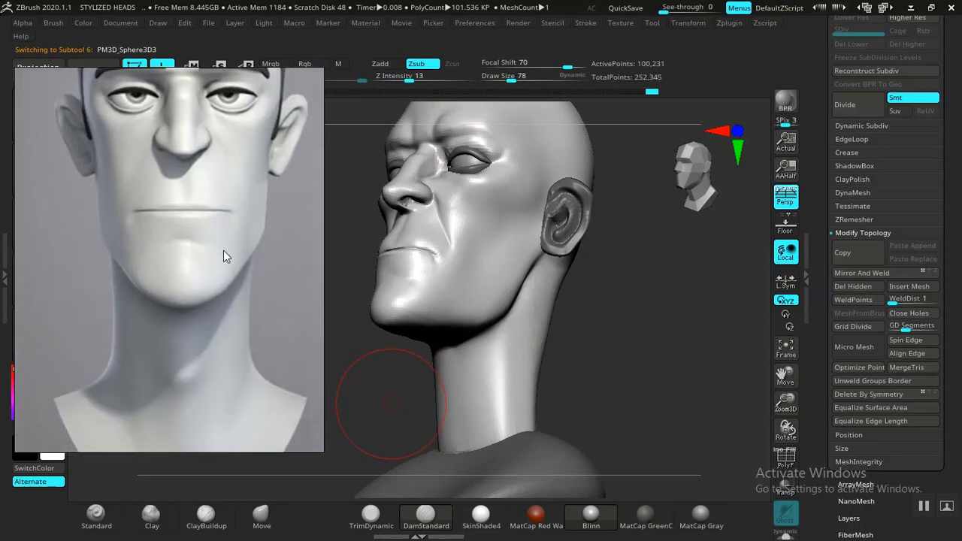
Build up the side of the neck below the jaw with the ClayBuildup brush at Z Intensity 20 and smooth it
{"action": "mouse_move", "coordinate": [604, 330]}
{"action": "left_mouse_down"}
{"action": "mouse_move", "coordinate": [622, 336]}
{"action": "mouse_move", "coordinate": [611, 365]}
{"action": "left_mouse_up"}
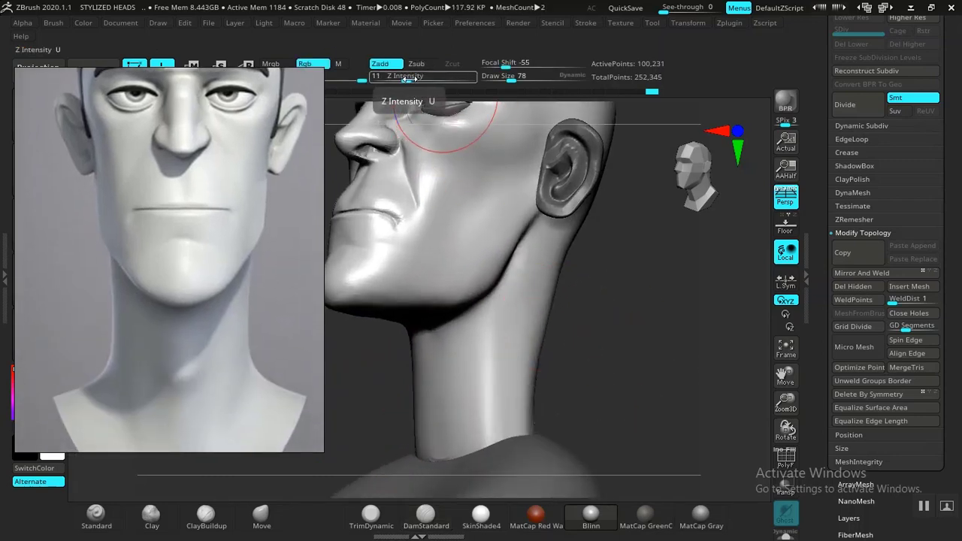
{"action": "left_click", "coordinate": [205, 516]}
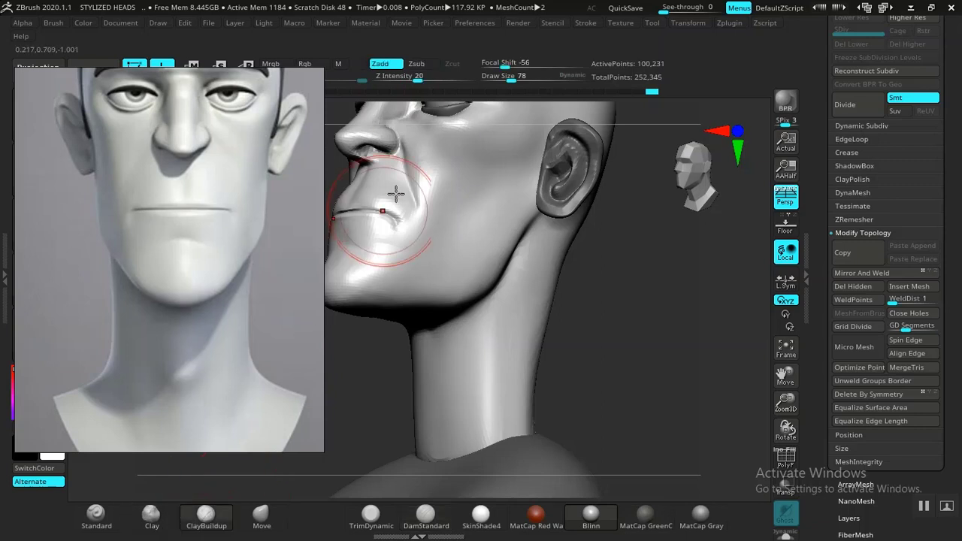
{"action": "left_click_drag", "start_coordinate": [554, 367], "coordinate": [524, 363]}
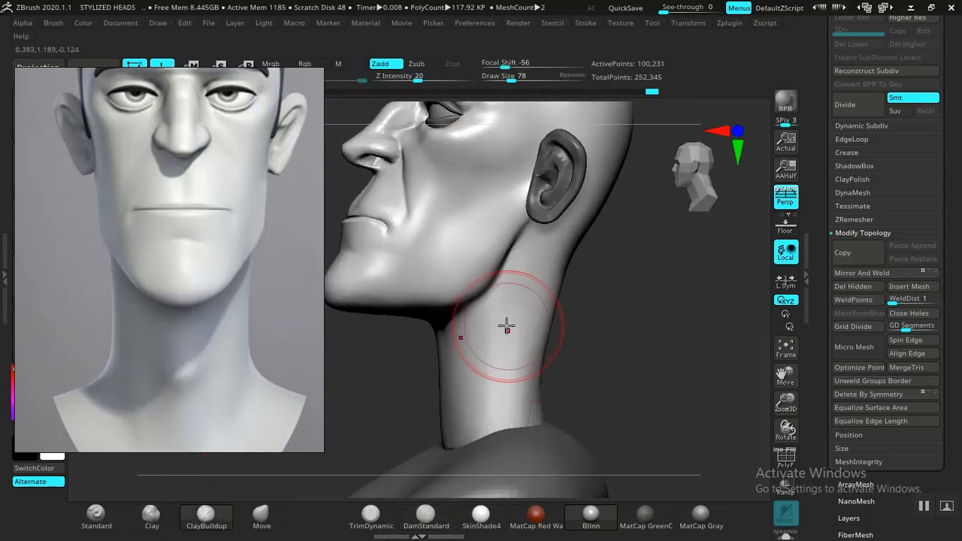
{"action": "mouse_move", "coordinate": [499, 323]}
{"action": "left_mouse_down"}
{"action": "mouse_move", "coordinate": [478, 423]}
{"action": "mouse_move", "coordinate": [447, 429]}
{"action": "mouse_move", "coordinate": [470, 325]}
{"action": "mouse_move", "coordinate": [498, 381]}
{"action": "left_mouse_up"}
{"action": "left_click_drag", "start_coordinate": [527, 346], "coordinate": [515, 341], "text": "shift"}
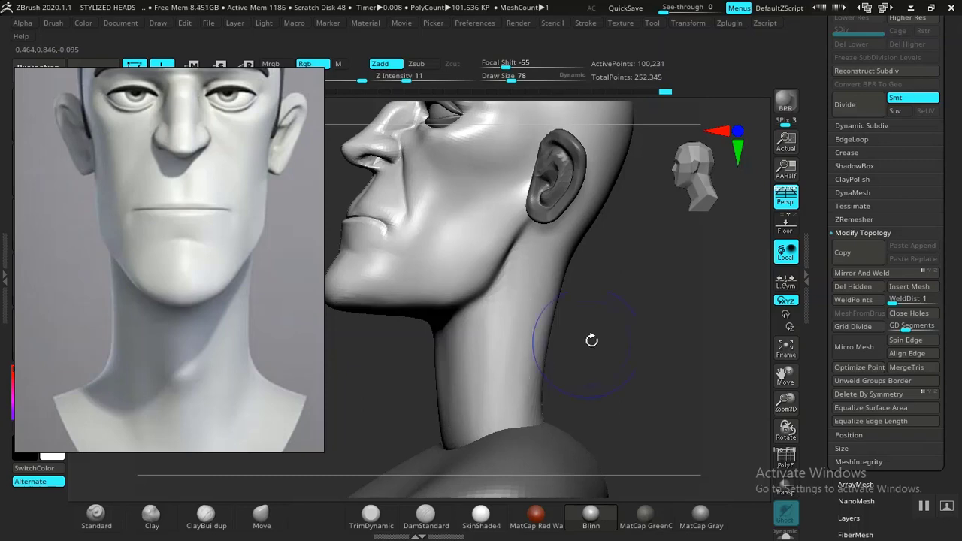
{"action": "left_click_drag", "start_coordinate": [591, 340], "coordinate": [539, 253], "text": "shift"}
Adjust the neck silhouette with the Move brush at Z Intensity 51, undoing the unwanted change
{"action": "mouse_move", "coordinate": [592, 285]}
{"action": "left_mouse_down", "text": "alt"}
{"action": "mouse_move", "coordinate": [612, 326]}
{"action": "mouse_move", "coordinate": [498, 358]}
{"action": "left_mouse_up", "text": "alt"}
{"action": "left_click", "coordinate": [265, 522]}
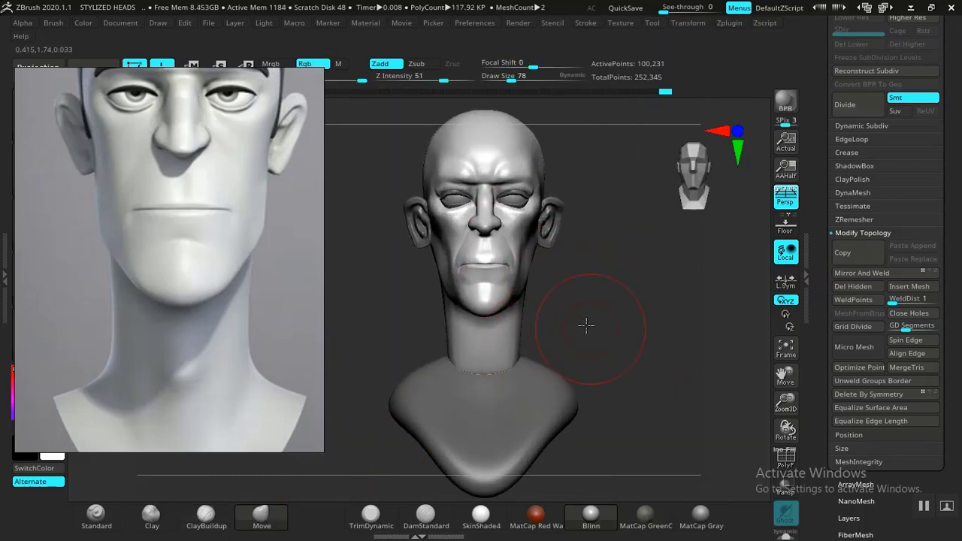
{"action": "mouse_move", "coordinate": [584, 326]}
{"action": "left_mouse_down"}
{"action": "mouse_move", "coordinate": [597, 290]}
{"action": "mouse_move", "coordinate": [444, 311]}
{"action": "left_mouse_up"}
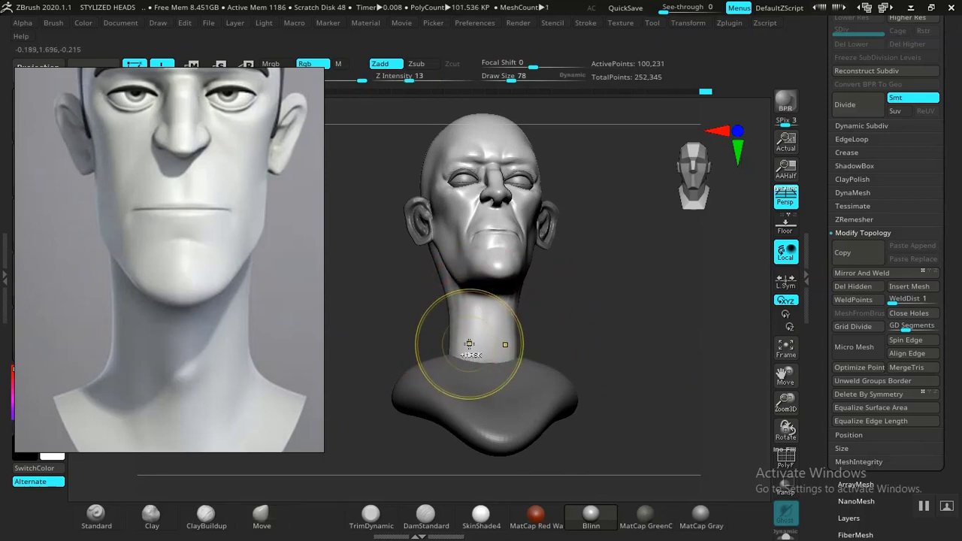
{"action": "key", "text": "ctrl+z"}
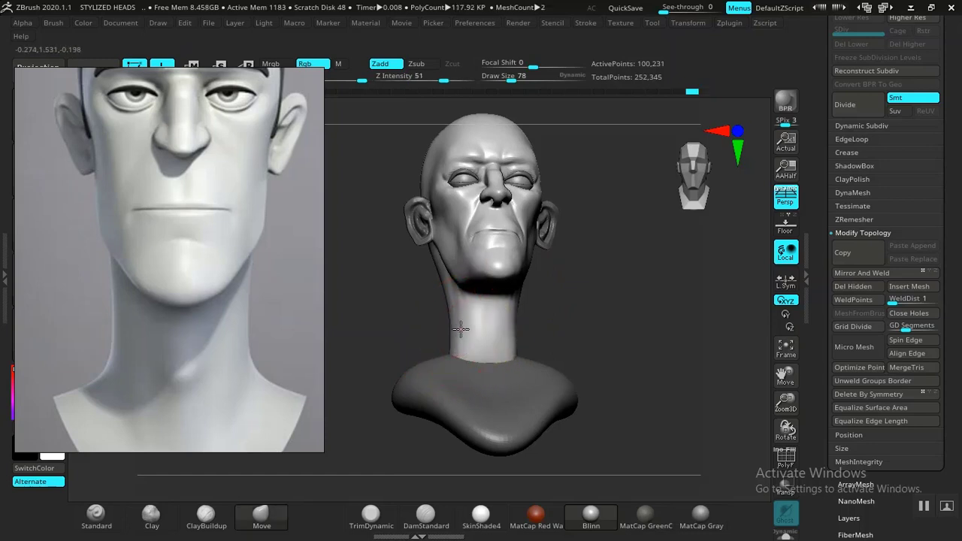
{"action": "mouse_move", "coordinate": [638, 293]}
{"action": "left_mouse_down"}
{"action": "mouse_move", "coordinate": [639, 311]}
{"action": "mouse_move", "coordinate": [618, 322]}
{"action": "mouse_move", "coordinate": [627, 331]}
{"action": "mouse_move", "coordinate": [562, 298]}
{"action": "left_mouse_up"}
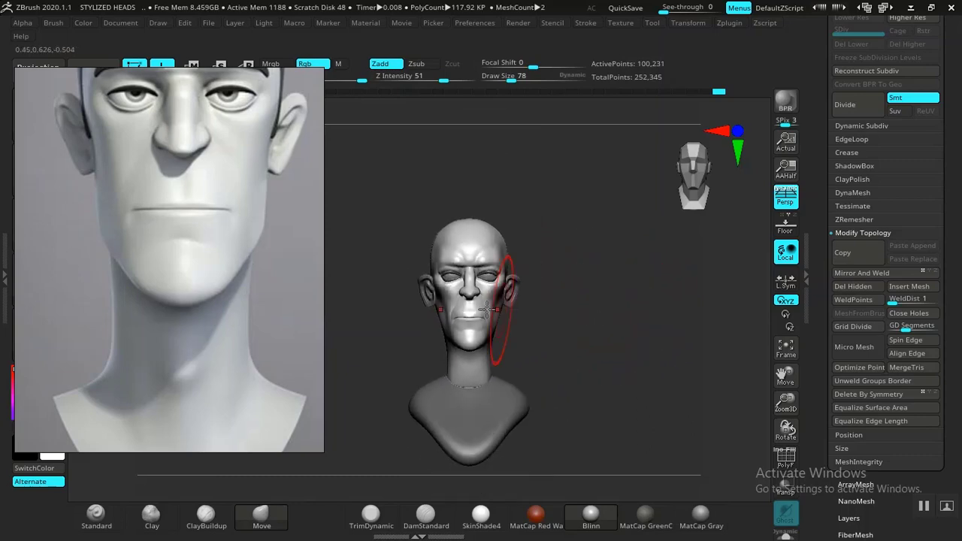
Reframe the reference on the face and hair, and pull in the skull's upper sides with the Move brush at Draw Size 158
{"action": "right_click_drag", "start_coordinate": [208, 280], "coordinate": [228, 323]}
{"action": "middle_click_drag", "start_coordinate": [233, 323], "coordinate": [210, 393]}
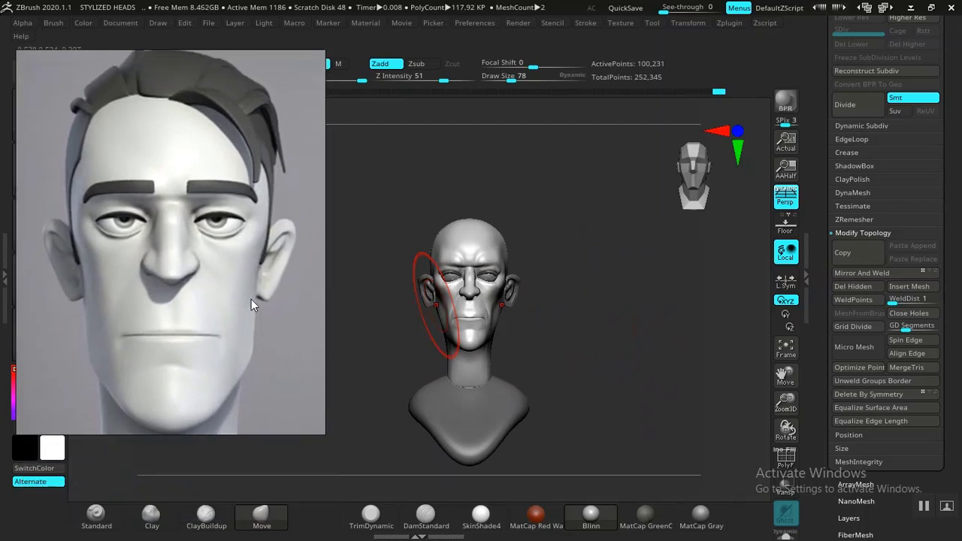
{"action": "mouse_move", "coordinate": [610, 304]}
{"action": "left_mouse_down", "text": "alt"}
{"action": "mouse_move", "coordinate": [616, 339]}
{"action": "mouse_move", "coordinate": [604, 326]}
{"action": "mouse_move", "coordinate": [619, 332]}
{"action": "mouse_move", "coordinate": [618, 316]}
{"action": "mouse_move", "coordinate": [636, 318]}
{"action": "mouse_move", "coordinate": [642, 333]}
{"action": "mouse_move", "coordinate": [662, 302]}
{"action": "mouse_move", "coordinate": [680, 357]}
{"action": "mouse_move", "coordinate": [699, 299]}
{"action": "mouse_move", "coordinate": [690, 322]}
{"action": "left_mouse_up", "text": "alt"}
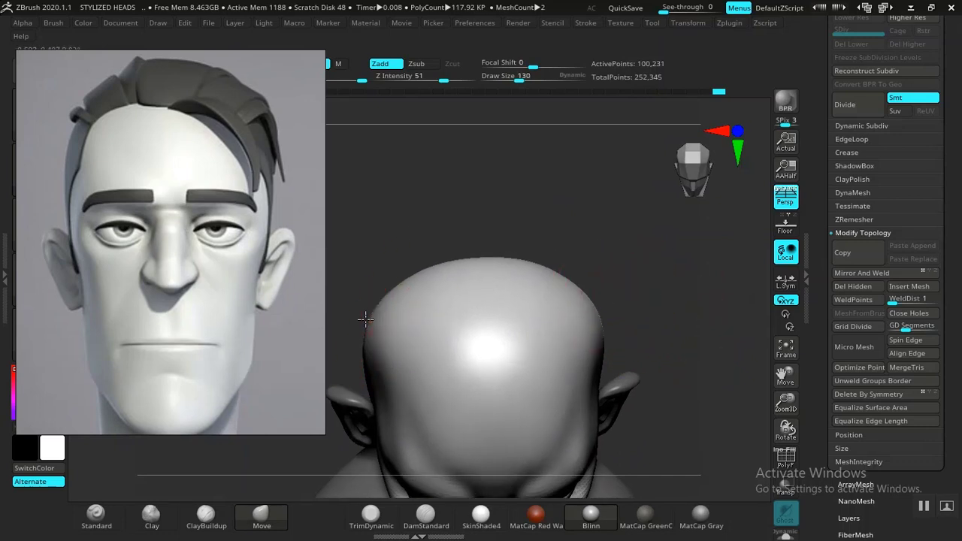
{"action": "left_click_drag", "start_coordinate": [496, 226], "coordinate": [517, 199], "text": "alt"}
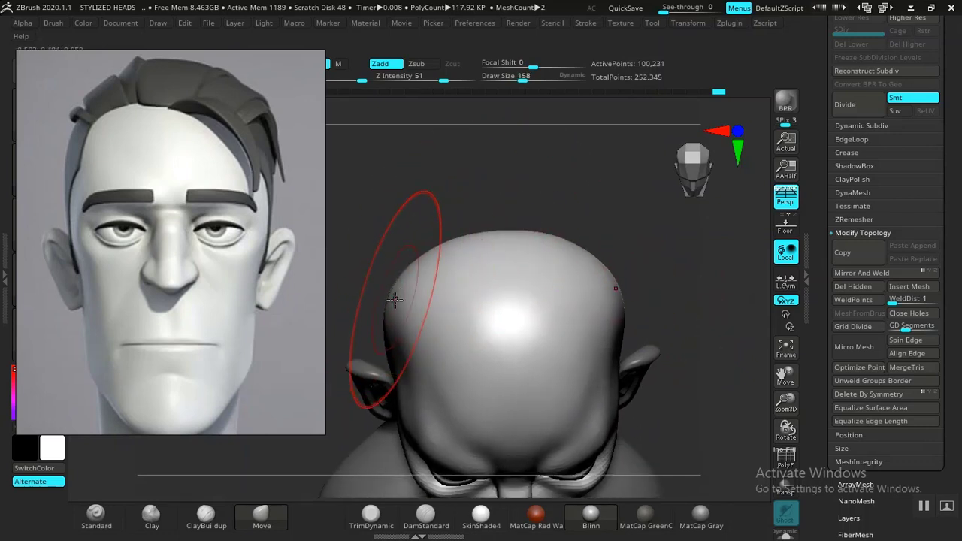
{"action": "left_click_drag", "start_coordinate": [396, 300], "coordinate": [399, 299]}
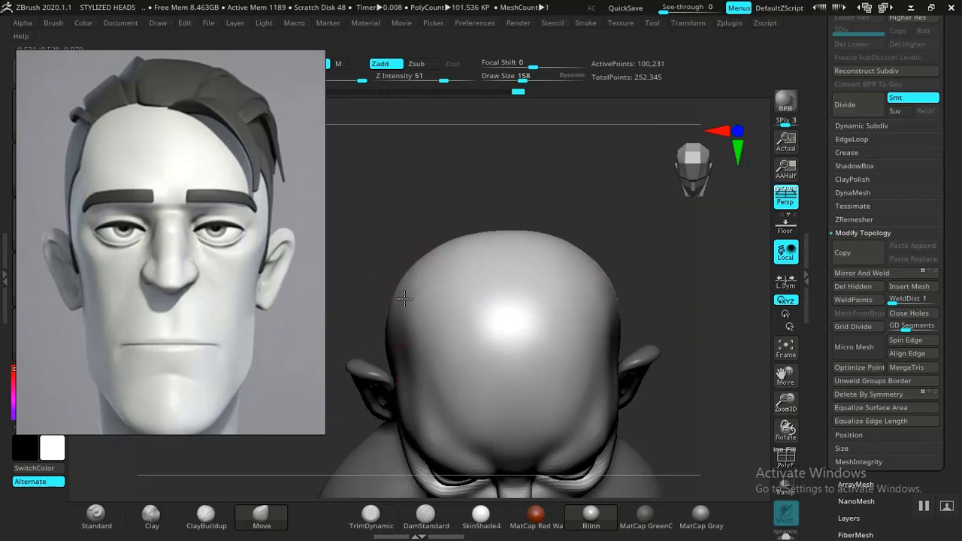
Smooth the sides of the skull with the Smooth brush at Z Intensity 61
{"action": "key", "text": "shift"}
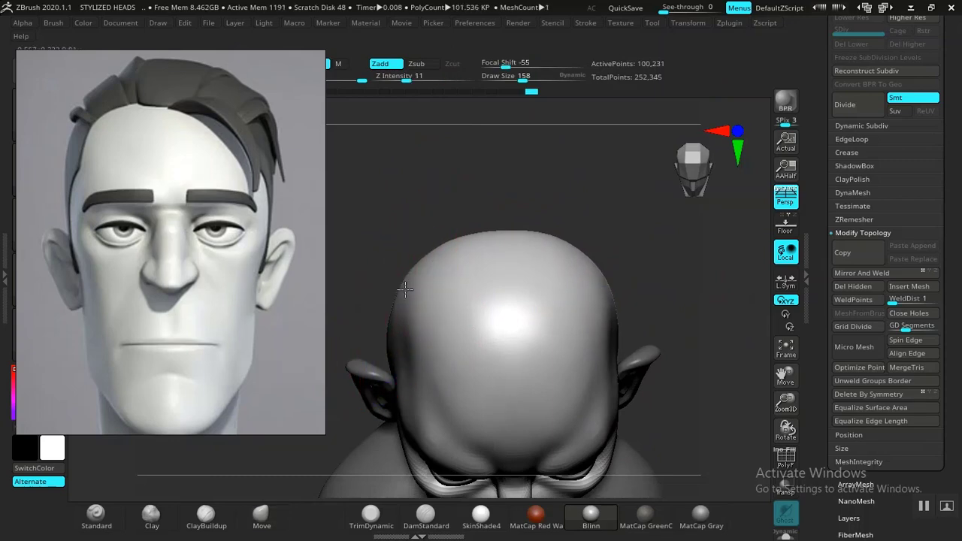
{"action": "left_click_drag", "start_coordinate": [405, 289], "coordinate": [408, 296], "text": "shift"}
{"action": "left_click", "coordinate": [450, 78], "text": "shift"}
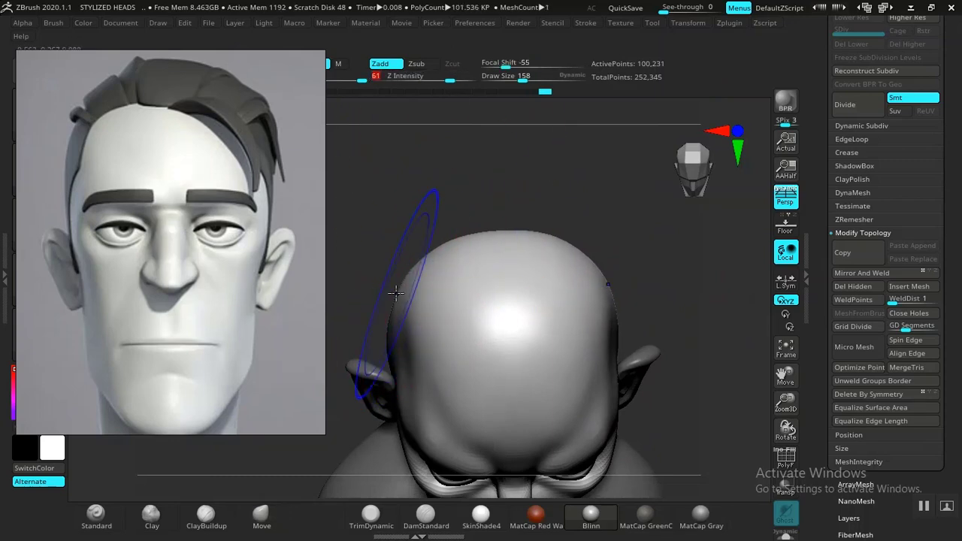
{"action": "left_click_drag", "start_coordinate": [662, 313], "coordinate": [683, 288], "text": "shift"}
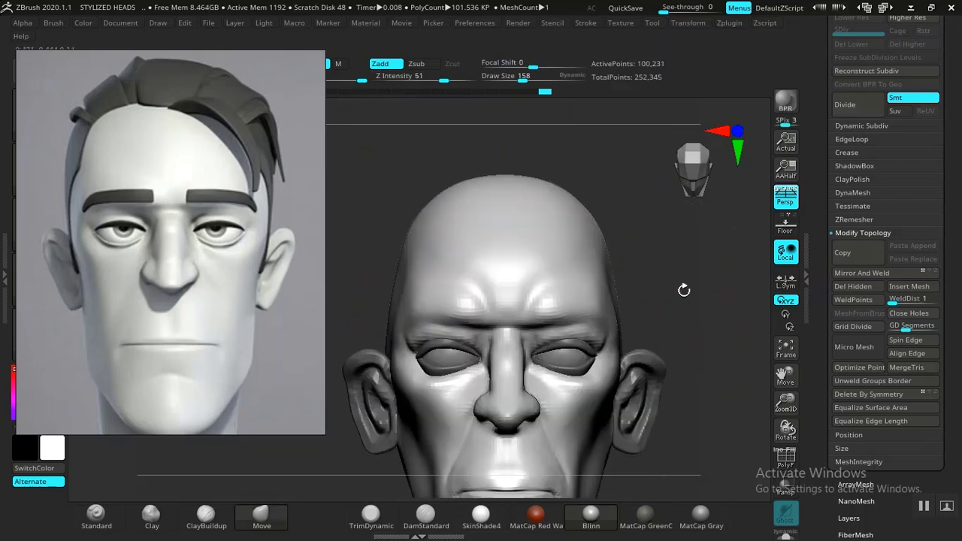
{"action": "mouse_move", "coordinate": [701, 368]}
{"action": "left_mouse_down", "text": "alt"}
{"action": "mouse_move", "coordinate": [644, 281]}
{"action": "mouse_move", "coordinate": [651, 356]}
{"action": "left_mouse_up", "text": "alt"}
{"action": "key", "text": "ctrl"}
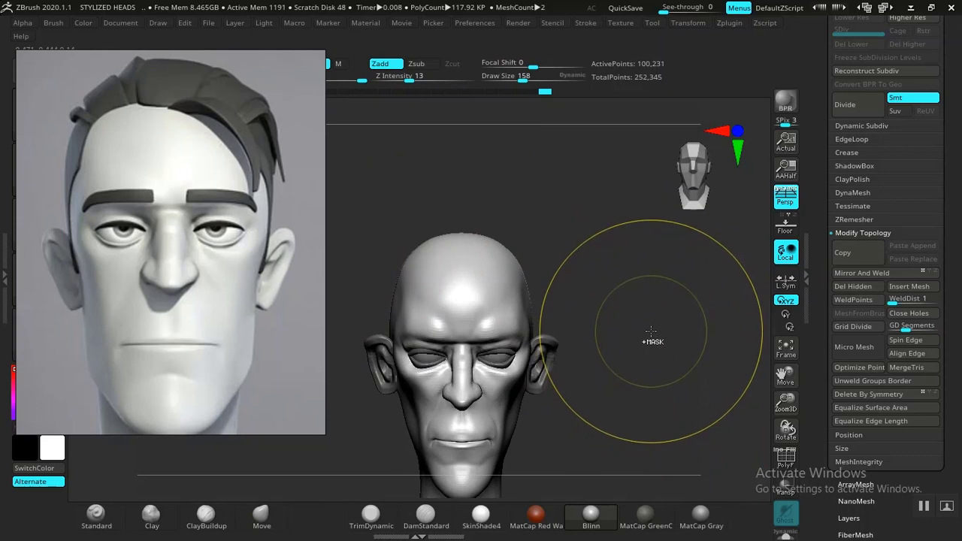
Undo the last smoothing of the skull sides and adjust the crown with the Move brush at Z Intensity 51 and Draw Size 158
{"action": "key", "text": "ctrl+z"}
{"action": "key", "text": "ctrl+z"}
{"action": "key", "text": "ctrl+z"}
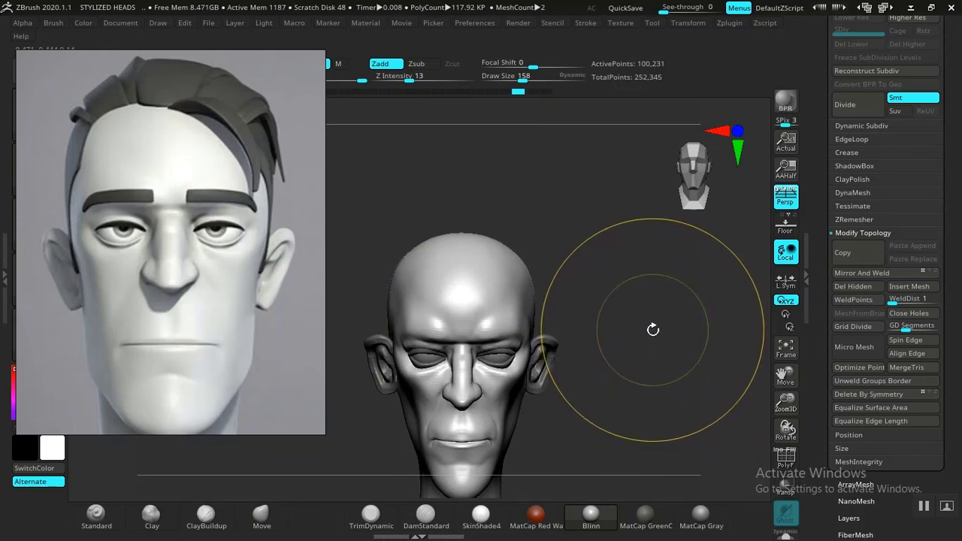
{"action": "mouse_move", "coordinate": [649, 357]}
{"action": "left_mouse_down"}
{"action": "mouse_move", "coordinate": [643, 399]}
{"action": "mouse_move", "coordinate": [646, 335]}
{"action": "mouse_move", "coordinate": [665, 399]}
{"action": "mouse_move", "coordinate": [692, 278]}
{"action": "mouse_move", "coordinate": [689, 317]}
{"action": "left_mouse_up"}
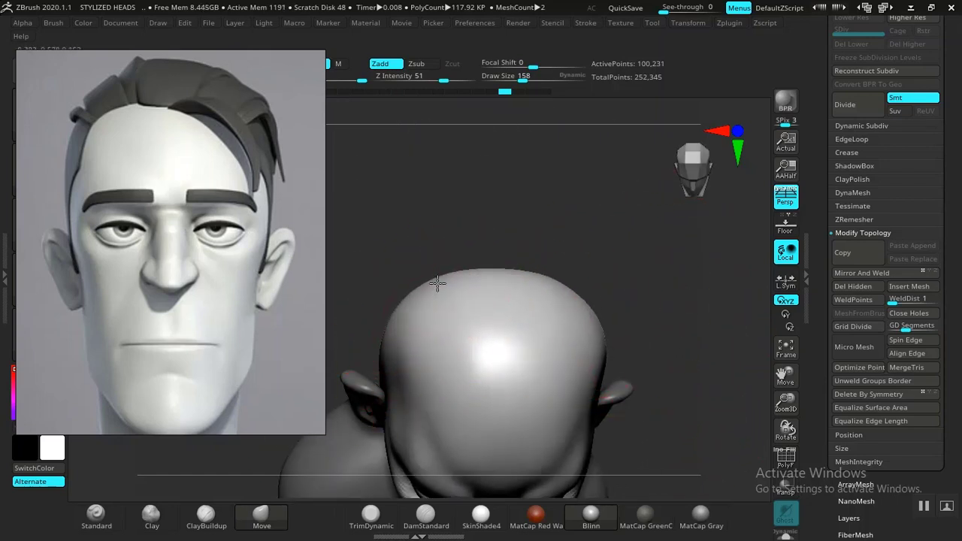
{"action": "left_click_drag", "start_coordinate": [446, 284], "coordinate": [456, 267], "text": "shift"}
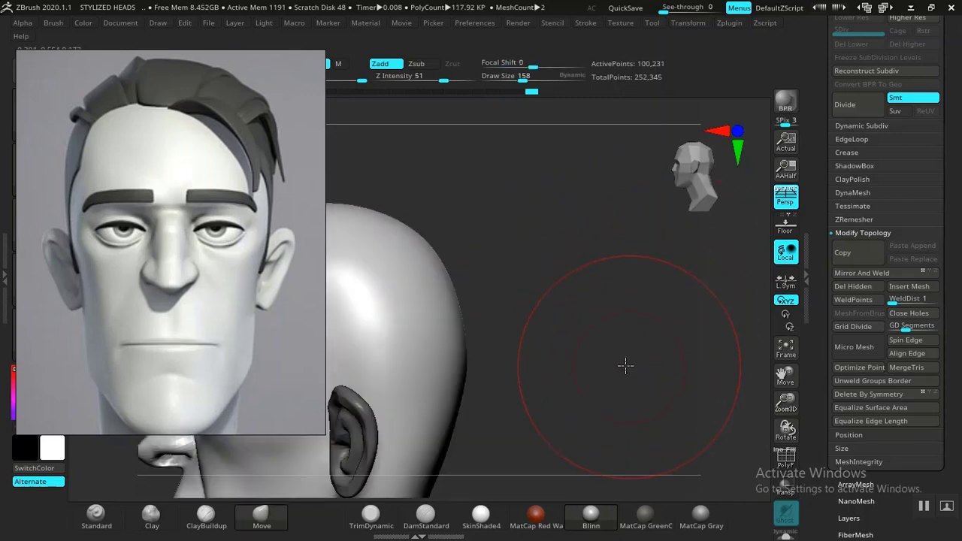
Smooth the back of the neck with the Smooth brush at Z Intensity 61
{"action": "left_click_drag", "start_coordinate": [625, 365], "coordinate": [562, 320]}
{"action": "left_click", "coordinate": [426, 517]}
{"action": "left_click_drag", "start_coordinate": [601, 424], "coordinate": [492, 376]}
{"action": "mouse_move", "coordinate": [532, 455]}
{"action": "left_mouse_down", "text": "alt"}
{"action": "mouse_move", "coordinate": [541, 416]}
{"action": "mouse_move", "coordinate": [486, 422]}
{"action": "left_mouse_up", "text": "alt"}
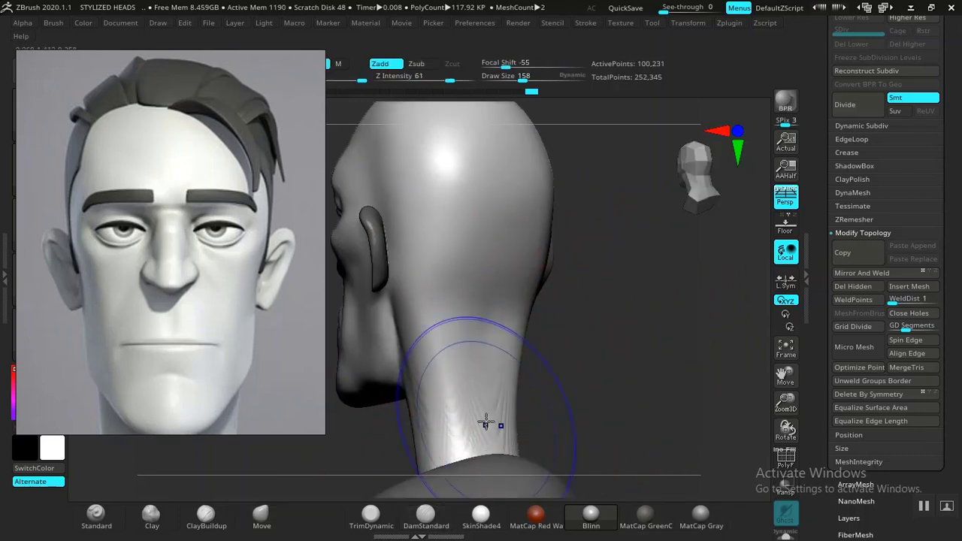
{"action": "left_click_drag", "start_coordinate": [432, 409], "coordinate": [460, 418], "text": "shift"}
{"action": "left_click_drag", "start_coordinate": [567, 404], "coordinate": [610, 397]}
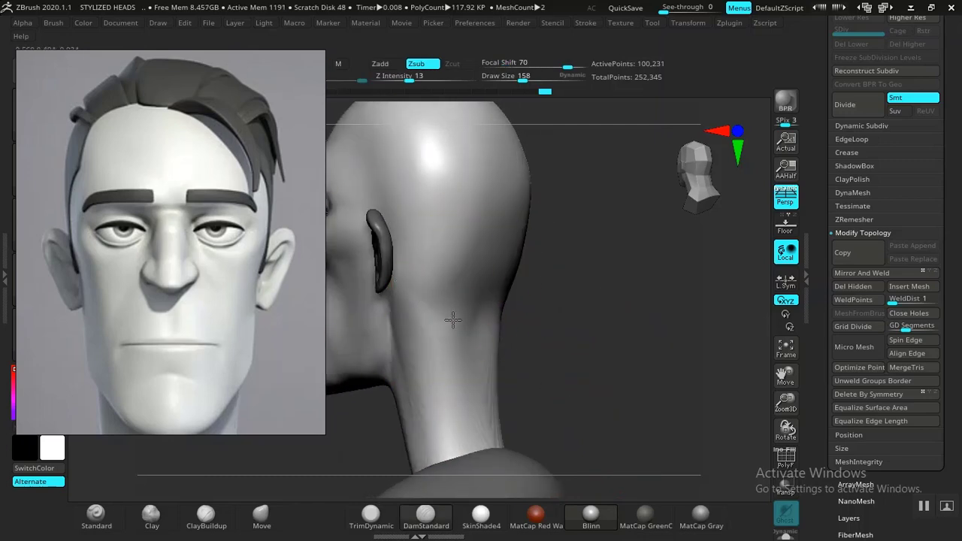
Carve a crease between the base of the skull and the neck with the DamStandard brush at Z Intensity 13
{"action": "mouse_move", "coordinate": [589, 345]}
{"action": "left_mouse_down"}
{"action": "mouse_move", "coordinate": [528, 336]}
{"action": "mouse_move", "coordinate": [624, 339]}
{"action": "mouse_move", "coordinate": [611, 358]}
{"action": "mouse_move", "coordinate": [464, 367]}
{"action": "left_mouse_up"}
{"action": "key", "text": "b"}
{"action": "key", "text": "s"}
{"action": "key", "text": "t"}
{"action": "key", "text": "b"}
{"action": "key", "text": "d"}
{"action": "key", "text": "s"}
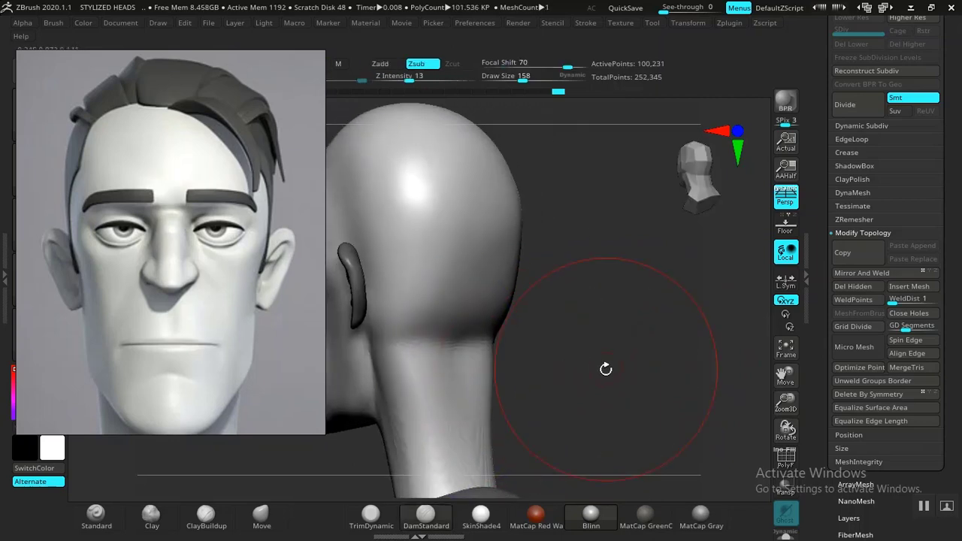
Build up the back of the head with the ClayBuildup brush at Z Intensity 20, and return to the front view
{"action": "mouse_move", "coordinate": [607, 369]}
{"action": "left_mouse_down"}
{"action": "mouse_move", "coordinate": [613, 380]}
{"action": "mouse_move", "coordinate": [603, 305]}
{"action": "mouse_move", "coordinate": [584, 351]}
{"action": "mouse_move", "coordinate": [329, 471]}
{"action": "left_mouse_up"}
{"action": "left_click", "coordinate": [224, 517]}
{"action": "mouse_move", "coordinate": [440, 293]}
{"action": "left_mouse_down"}
{"action": "mouse_move", "coordinate": [453, 337]}
{"action": "mouse_move", "coordinate": [461, 318]}
{"action": "mouse_move", "coordinate": [470, 409]}
{"action": "mouse_move", "coordinate": [476, 386]}
{"action": "mouse_move", "coordinate": [455, 339]}
{"action": "mouse_move", "coordinate": [472, 365]}
{"action": "mouse_move", "coordinate": [434, 331]}
{"action": "left_mouse_up"}
{"action": "mouse_move", "coordinate": [565, 325]}
{"action": "left_mouse_down"}
{"action": "mouse_move", "coordinate": [634, 329]}
{"action": "mouse_move", "coordinate": [601, 353]}
{"action": "mouse_move", "coordinate": [542, 334]}
{"action": "mouse_move", "coordinate": [788, 278]}
{"action": "left_mouse_up"}
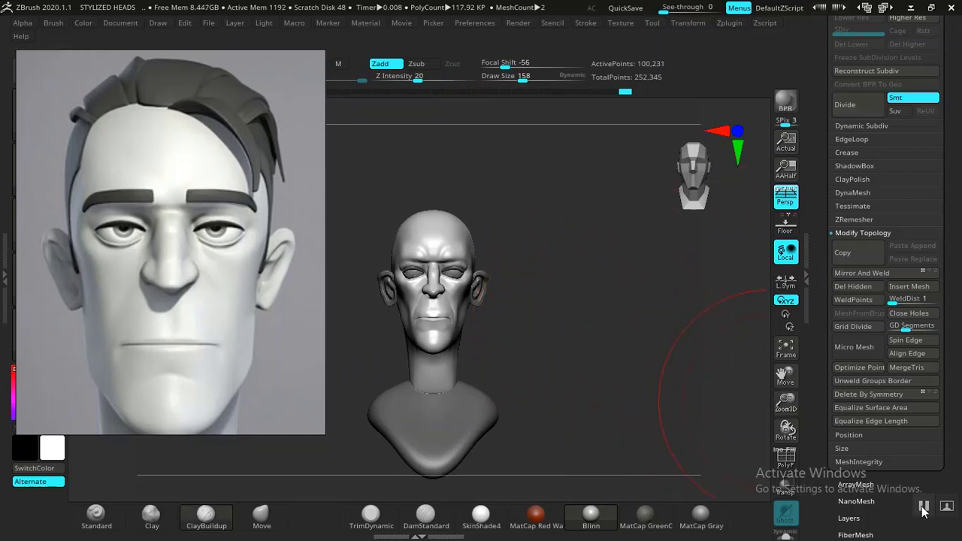
{"action": "left_click_drag", "start_coordinate": [631, 402], "coordinate": [638, 390]}
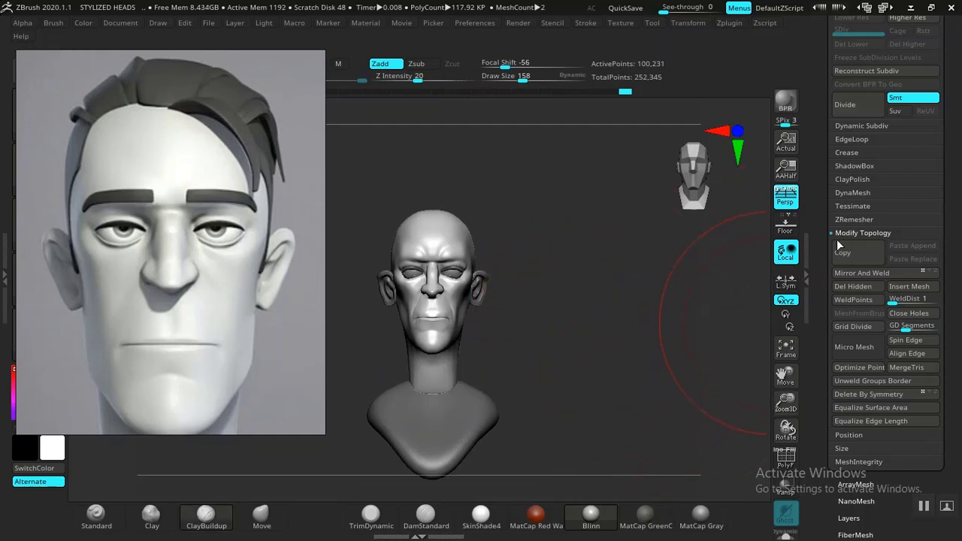
Duplicate the bust subtool PM3D_Sphere3D3
{"action": "scroll", "coordinate": [839, 245], "scroll_direction": "up", "scroll_amount": 10}
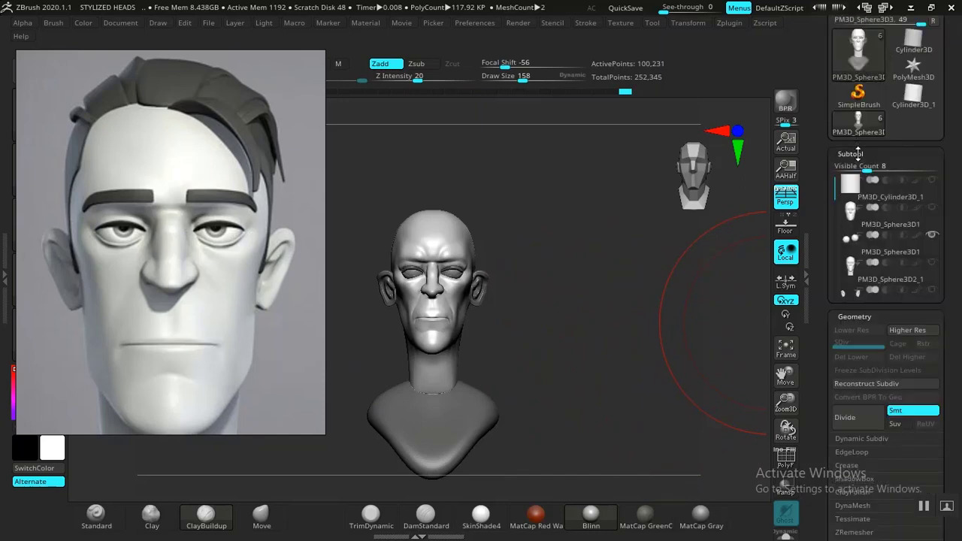
{"action": "left_click_drag", "start_coordinate": [822, 324], "coordinate": [822, 236]}
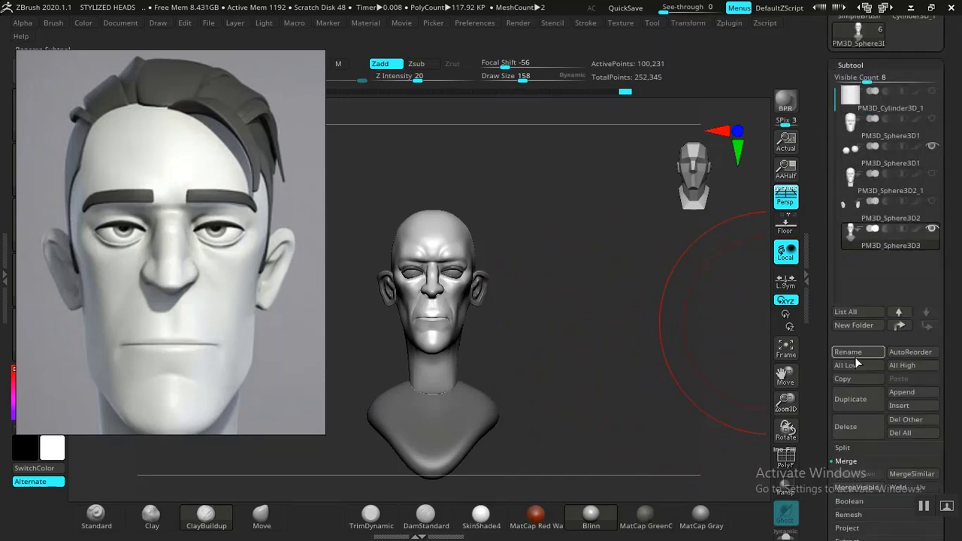
{"action": "left_click", "coordinate": [861, 400]}
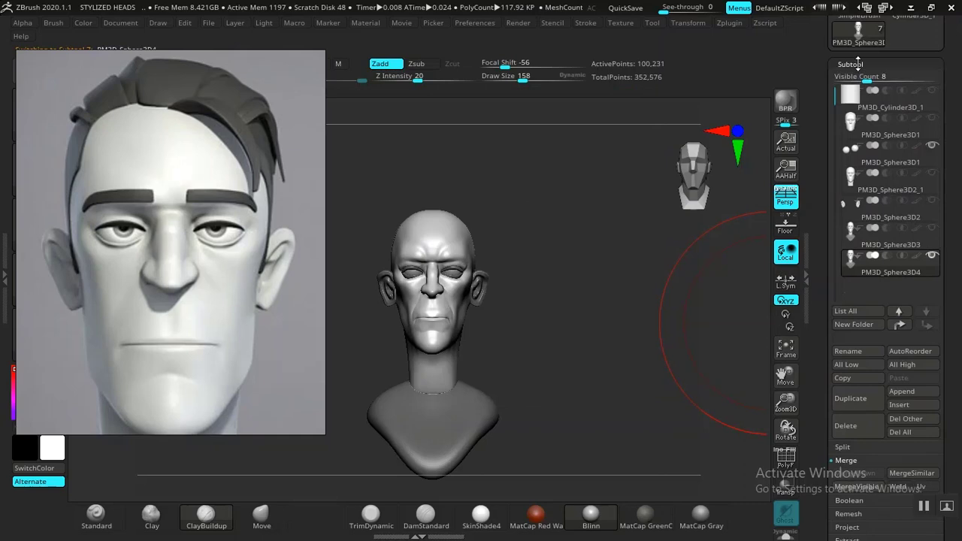
Clear the mask on the duplicated bust and remesh it with DynaMesh at Resolution 216
{"action": "left_click", "coordinate": [857, 64]}
{"action": "left_click", "coordinate": [857, 83]}
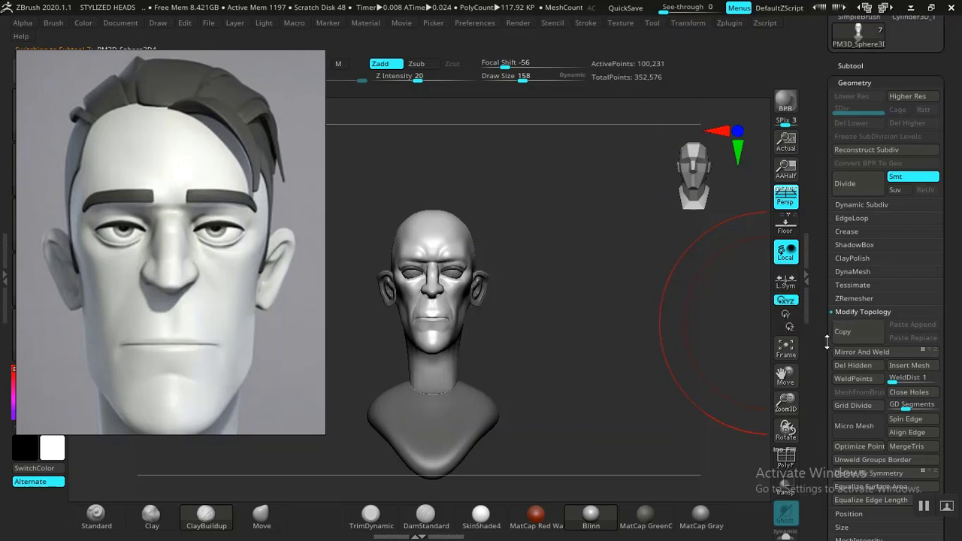
{"action": "left_click", "coordinate": [851, 271]}
{"action": "left_click_drag", "start_coordinate": [825, 333], "coordinate": [844, 315]}
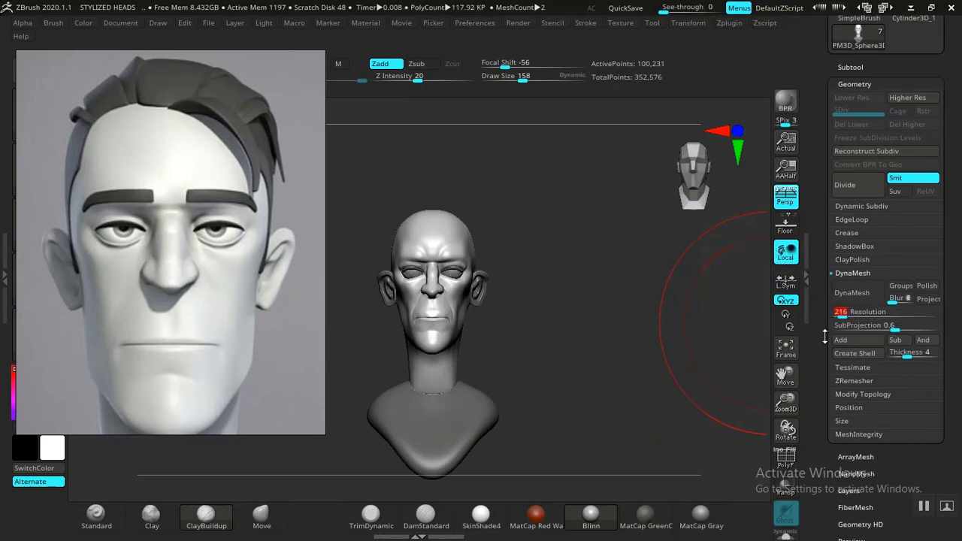
{"action": "left_click", "coordinate": [860, 295]}
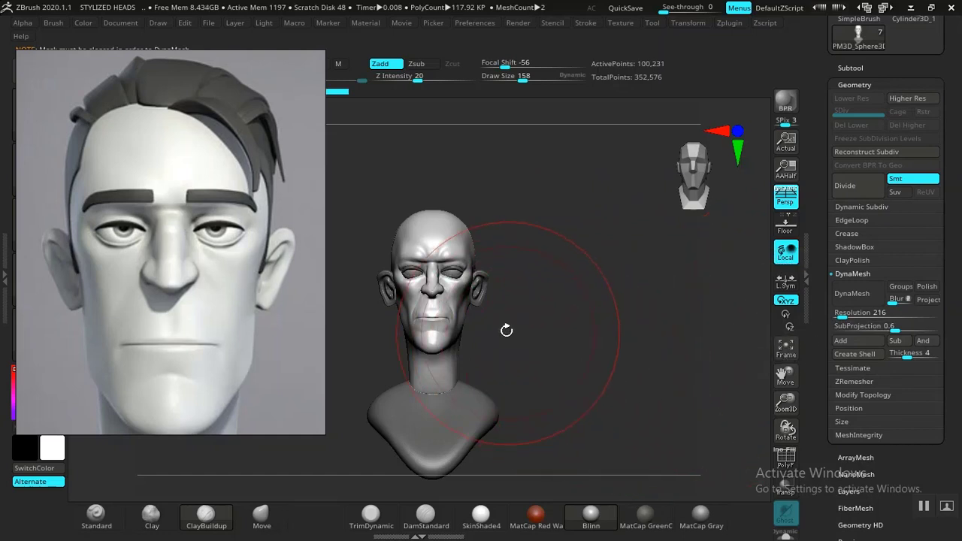
{"action": "left_click_drag", "start_coordinate": [579, 305], "coordinate": [628, 322], "text": "ctrl"}
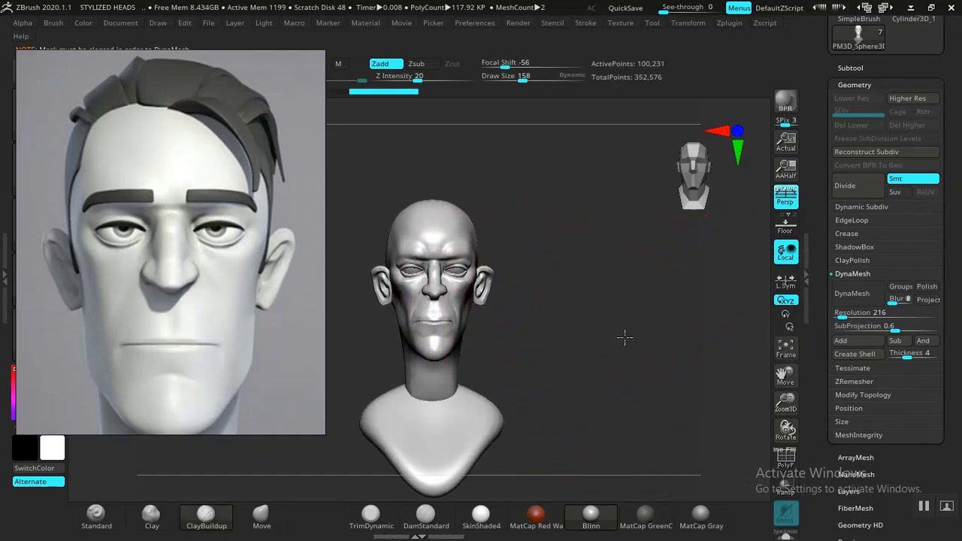
{"action": "left_click", "coordinate": [849, 298]}
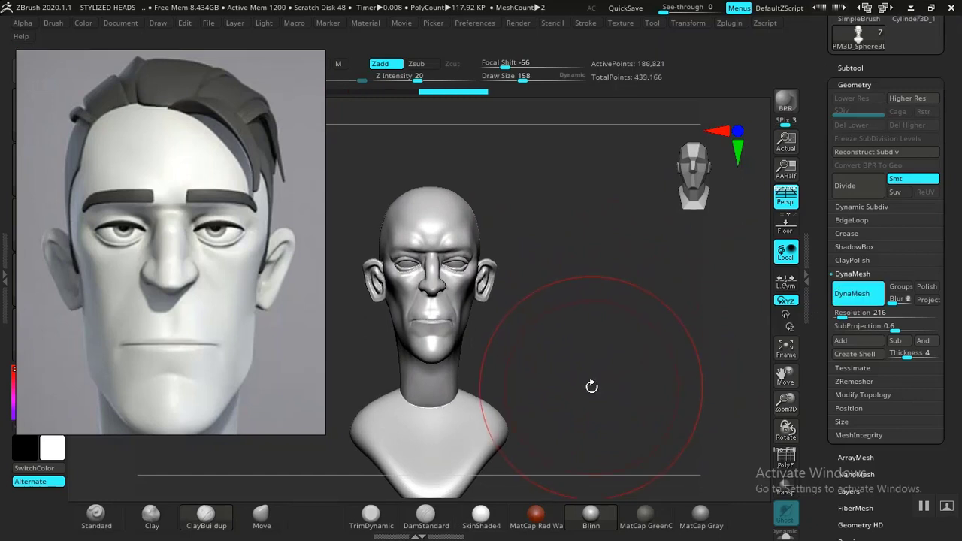
Inspect the head's wireframe, undo the DynaMesh for comparison, and reapply it at Resolution 216
{"action": "left_click_drag", "start_coordinate": [590, 384], "coordinate": [702, 419]}
{"action": "mouse_move", "coordinate": [663, 368]}
{"action": "left_mouse_down"}
{"action": "mouse_move", "coordinate": [720, 406]}
{"action": "mouse_move", "coordinate": [722, 429]}
{"action": "mouse_move", "coordinate": [669, 373]}
{"action": "mouse_move", "coordinate": [642, 380]}
{"action": "mouse_move", "coordinate": [674, 389]}
{"action": "mouse_move", "coordinate": [711, 419]}
{"action": "mouse_move", "coordinate": [745, 483]}
{"action": "mouse_move", "coordinate": [742, 472]}
{"action": "left_mouse_up"}
{"action": "key", "text": "shift+f"}
{"action": "left_click_drag", "start_coordinate": [689, 368], "coordinate": [691, 388], "text": "alt"}
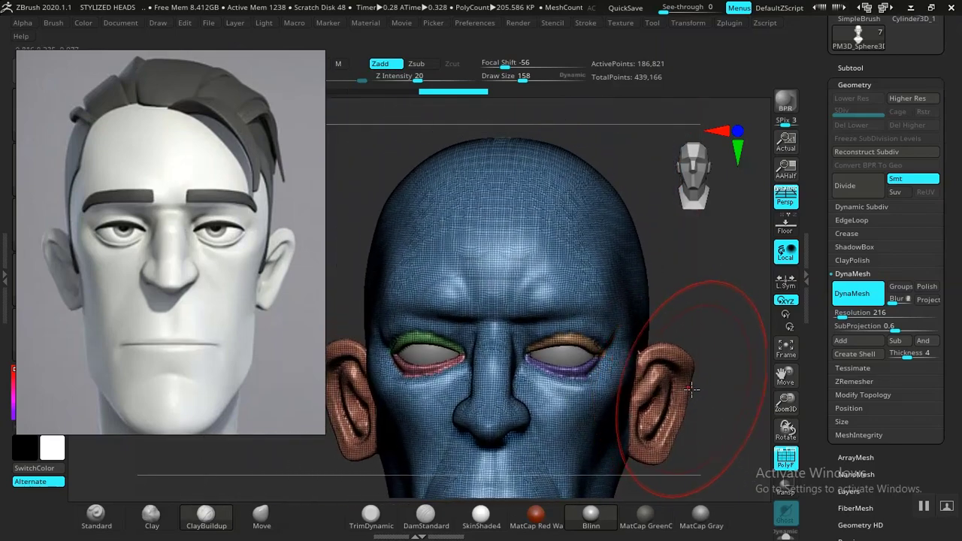
{"action": "key", "text": "ctrl+z"}
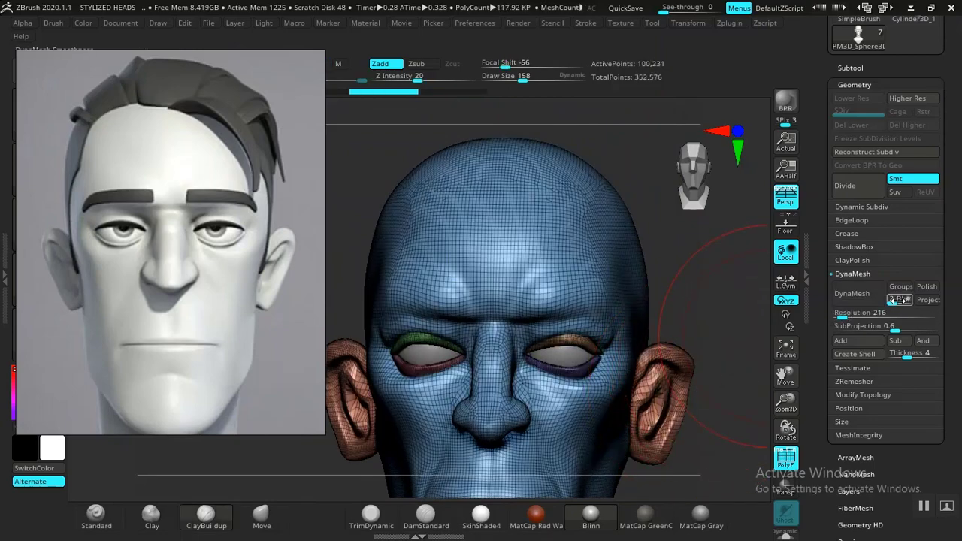
{"action": "left_click_drag", "start_coordinate": [707, 346], "coordinate": [691, 286], "text": "alt"}
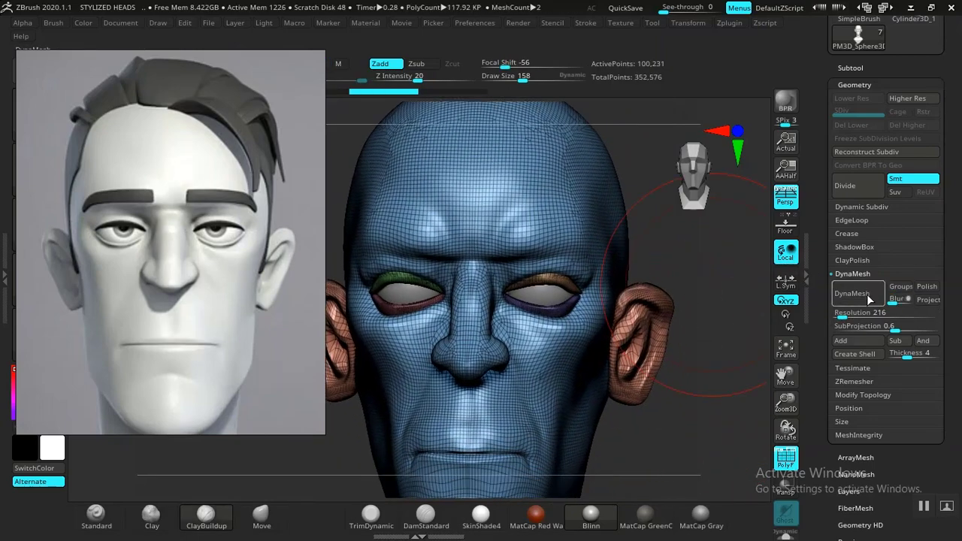
{"action": "left_click_drag", "start_coordinate": [746, 330], "coordinate": [707, 346]}
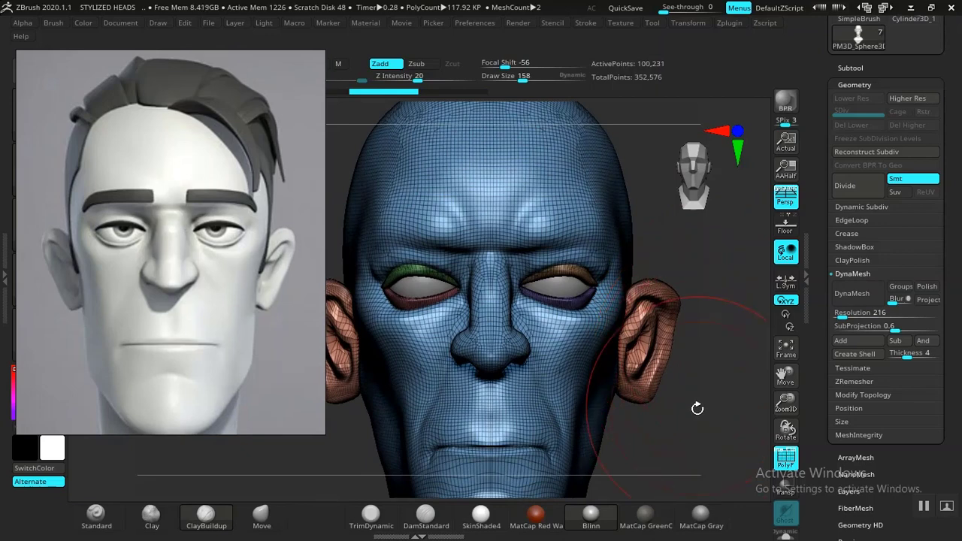
{"action": "left_click", "coordinate": [850, 294]}
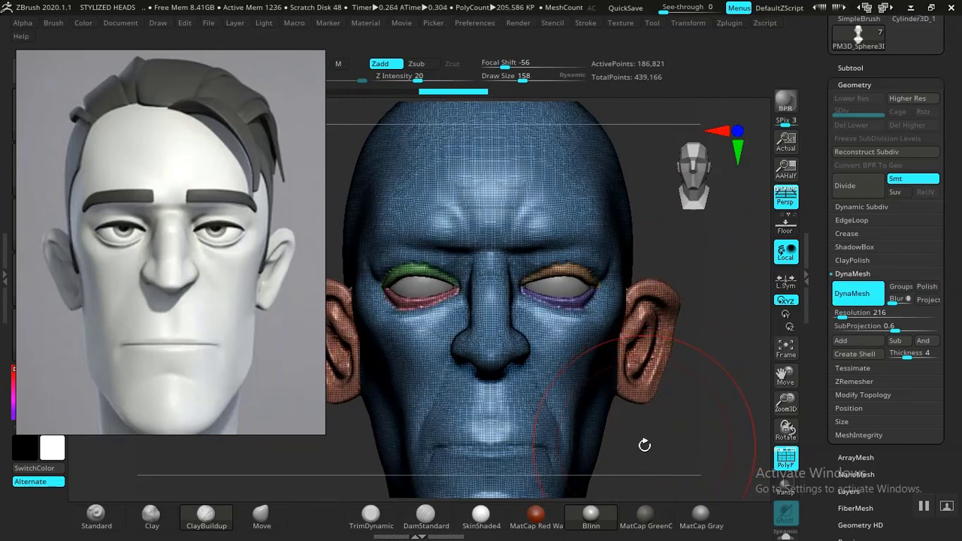
{"action": "key", "text": "shift+f"}
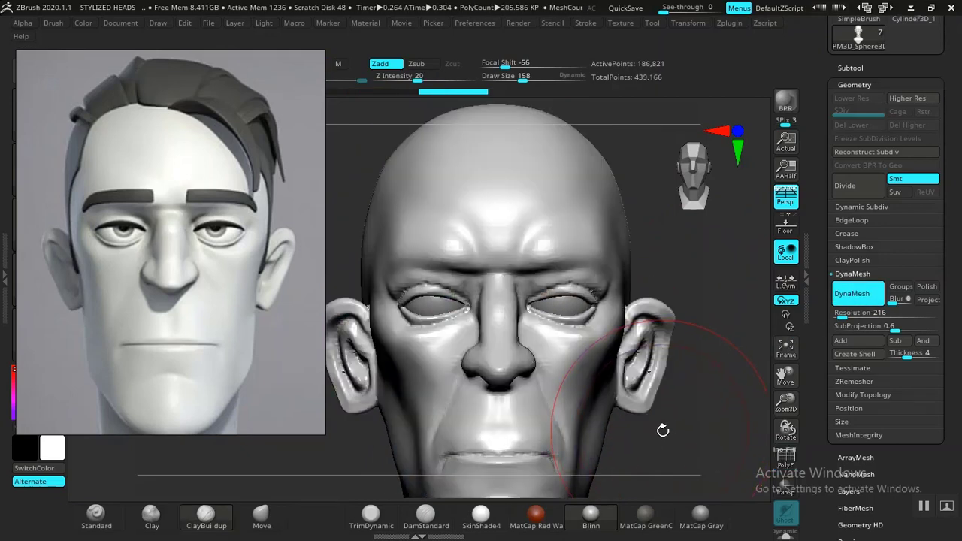
Undo the trial smoothing stroke on the ear and set the Smooth brush's Z Intensity to 19
{"action": "left_click_drag", "start_coordinate": [651, 398], "coordinate": [587, 237], "text": "alt"}
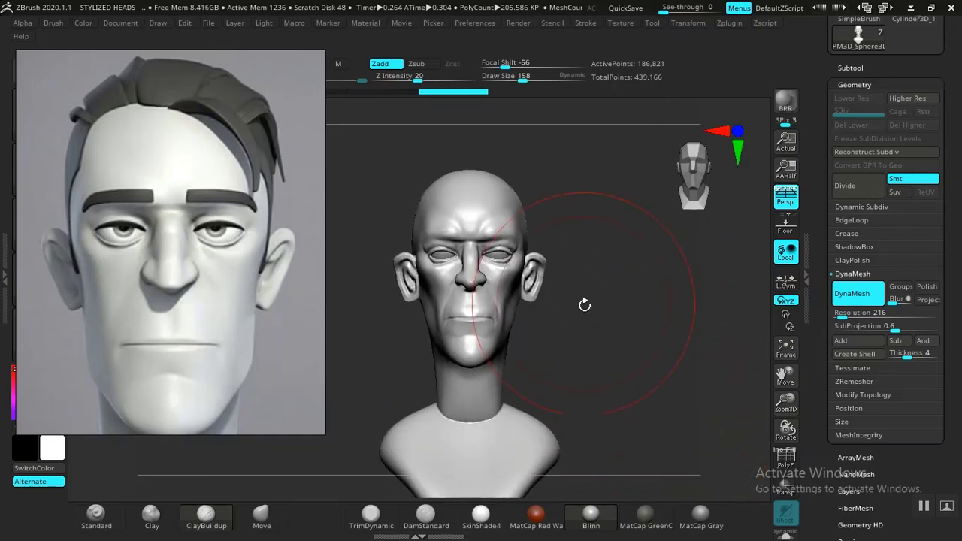
{"action": "left_click_drag", "start_coordinate": [584, 305], "coordinate": [613, 331]}
{"action": "left_click_drag", "start_coordinate": [623, 364], "coordinate": [645, 418], "text": "alt"}
{"action": "left_click_drag", "start_coordinate": [621, 338], "coordinate": [665, 425], "text": "alt"}
{"action": "right_click_drag", "start_coordinate": [665, 426], "coordinate": [651, 401]}
{"action": "left_click_drag", "start_coordinate": [650, 401], "coordinate": [672, 431], "text": "alt"}
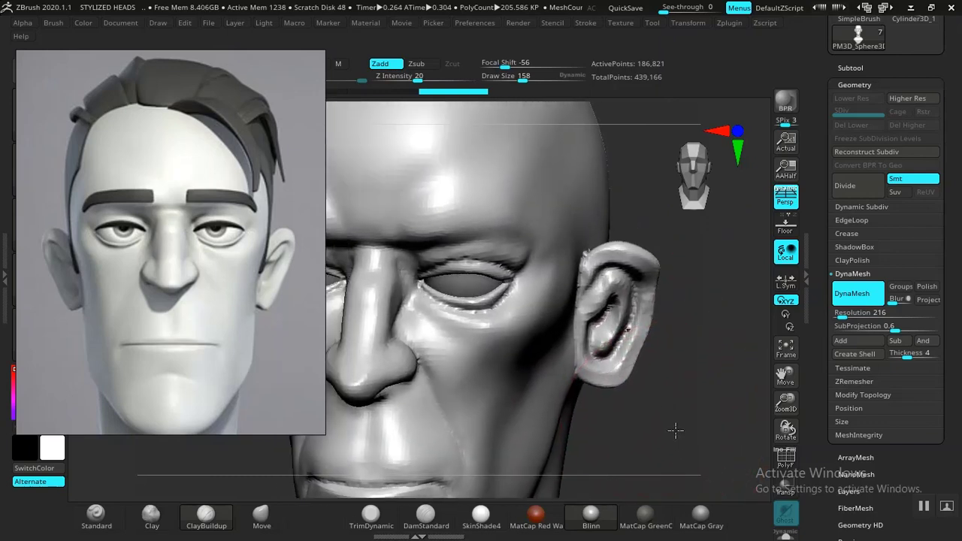
{"action": "right_click_drag", "start_coordinate": [671, 431], "coordinate": [688, 462], "text": "ctrl"}
{"action": "mouse_move", "coordinate": [660, 249]}
{"action": "left_mouse_down", "text": "shift"}
{"action": "mouse_move", "coordinate": [670, 299]}
{"action": "mouse_move", "coordinate": [611, 205]}
{"action": "mouse_move", "coordinate": [608, 183]}
{"action": "mouse_move", "coordinate": [633, 213]}
{"action": "left_mouse_up", "text": "shift"}
{"action": "key", "text": "ctrl+z"}
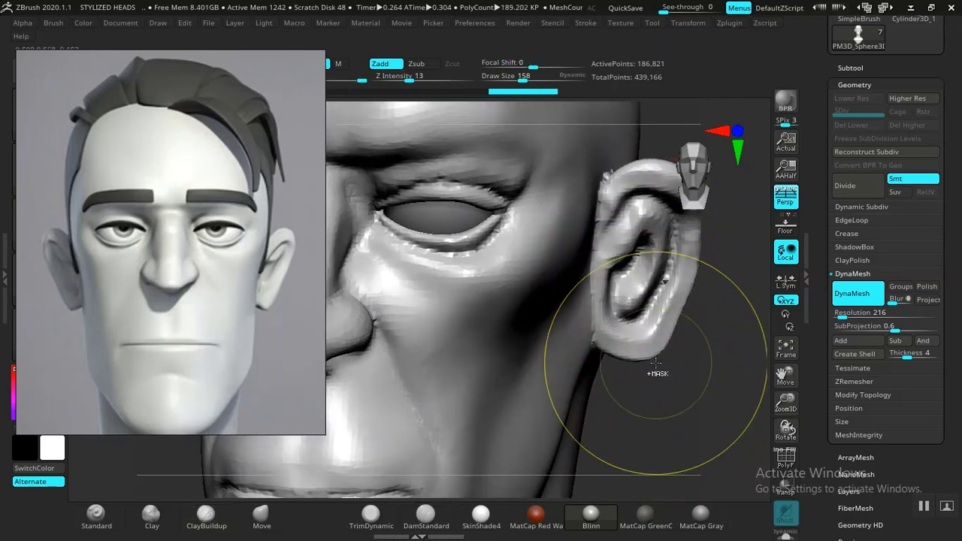
{"action": "left_click_drag", "start_coordinate": [429, 78], "coordinate": [435, 78], "text": "shift"}
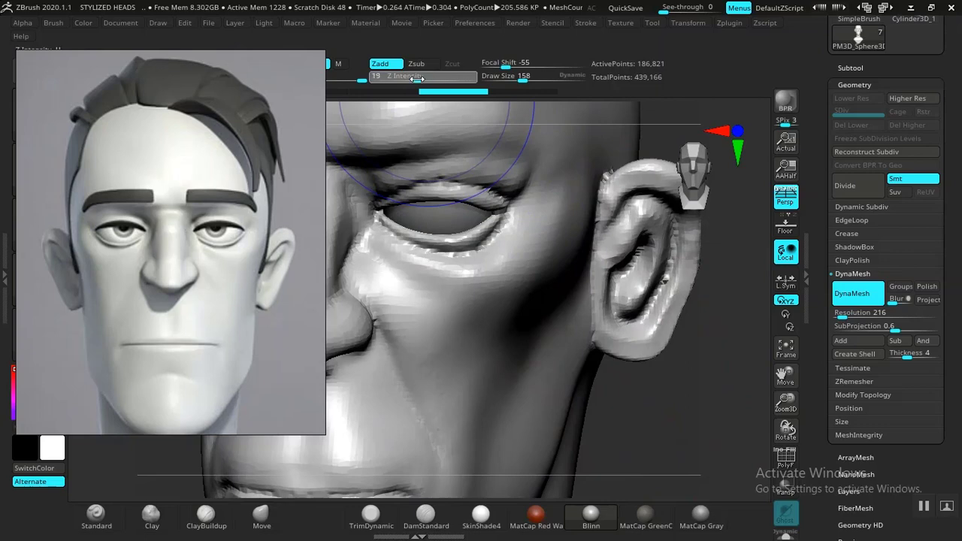
Smooth the jagged surfaces of the ear's rim and inner folds with the Smooth brush at Z Intensity 19
{"action": "right_click_drag", "start_coordinate": [712, 359], "coordinate": [660, 389], "text": "alt"}
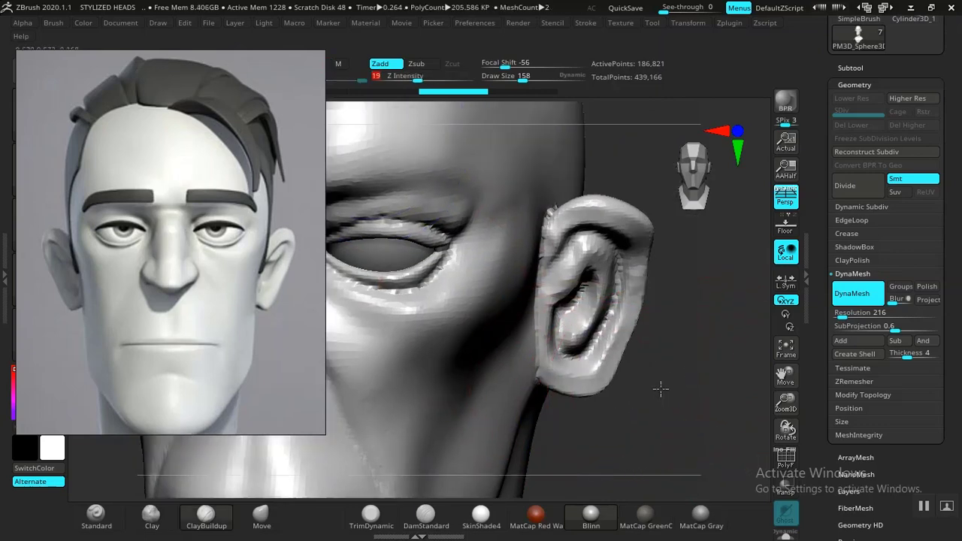
{"action": "mouse_move", "coordinate": [660, 388]}
{"action": "left_mouse_down", "text": "shift"}
{"action": "mouse_move", "coordinate": [601, 268]}
{"action": "mouse_move", "coordinate": [574, 350]}
{"action": "left_mouse_up", "text": "shift"}
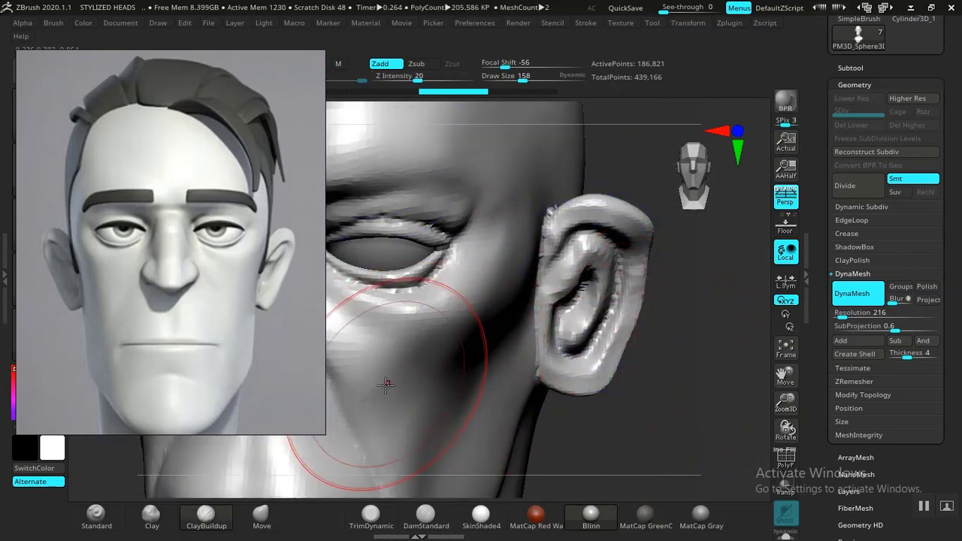
{"action": "left_click_drag", "start_coordinate": [587, 294], "coordinate": [577, 263], "text": "shift"}
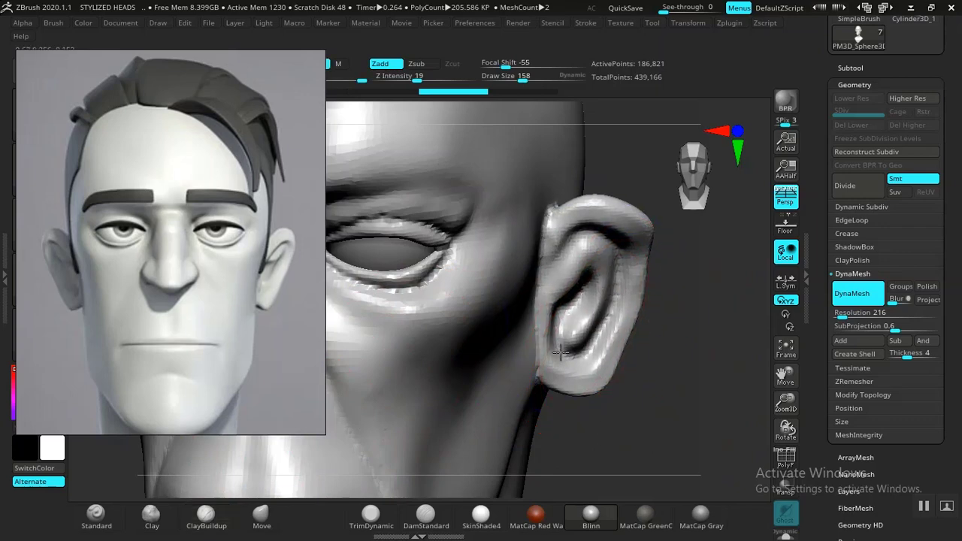
{"action": "left_click_drag", "start_coordinate": [564, 324], "coordinate": [621, 322], "text": "shift"}
Smooth the jagged upper and lower eyelid folds and the outer eye corner at Z Intensity 19
{"action": "right_click_drag", "start_coordinate": [692, 399], "coordinate": [731, 423], "text": "alt"}
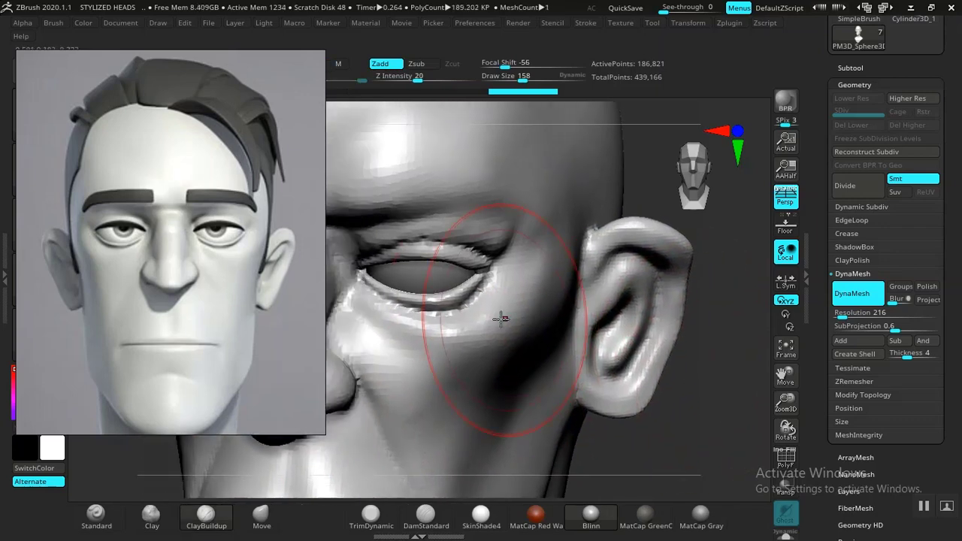
{"action": "mouse_move", "coordinate": [466, 315]}
{"action": "left_mouse_down", "text": "shift"}
{"action": "mouse_move", "coordinate": [424, 313]}
{"action": "mouse_move", "coordinate": [469, 309]}
{"action": "left_mouse_up", "text": "shift"}
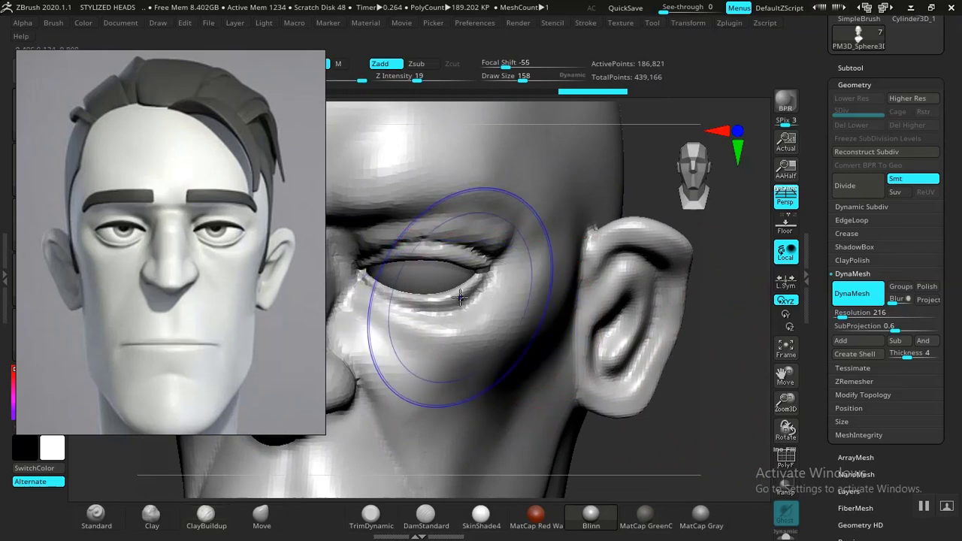
{"action": "left_click_drag", "start_coordinate": [450, 230], "coordinate": [414, 235], "text": "shift"}
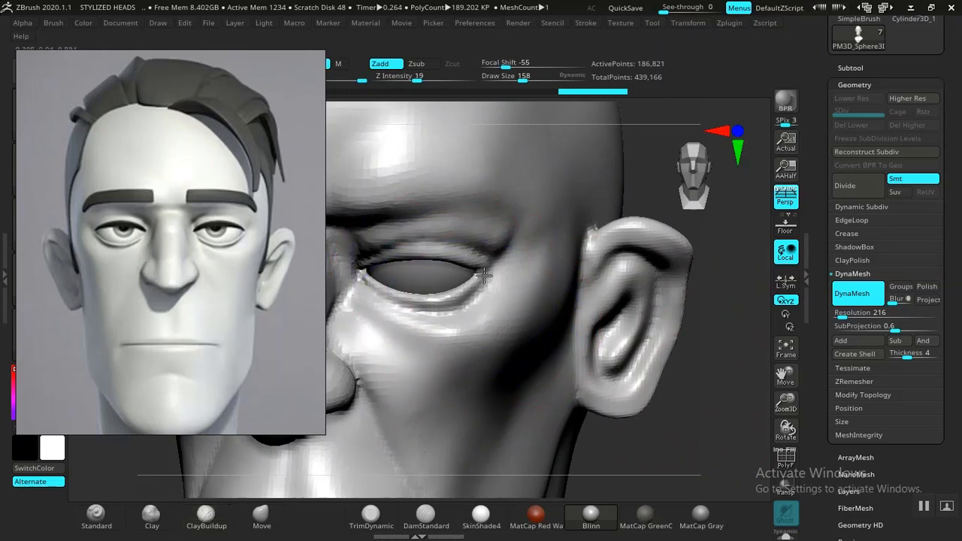
{"action": "left_click_drag", "start_coordinate": [484, 276], "coordinate": [495, 298], "text": "shift"}
Smooth the surfaces around the mouth, lower lip and chin with the Smooth brush at Z Intensity 19
{"action": "mouse_move", "coordinate": [671, 383]}
{"action": "right_mouse_down", "text": "ctrl"}
{"action": "mouse_move", "coordinate": [702, 391]}
{"action": "mouse_move", "coordinate": [609, 372]}
{"action": "mouse_move", "coordinate": [673, 331]}
{"action": "mouse_move", "coordinate": [667, 416]}
{"action": "mouse_move", "coordinate": [646, 403]}
{"action": "mouse_move", "coordinate": [699, 301]}
{"action": "right_mouse_up", "text": "ctrl"}
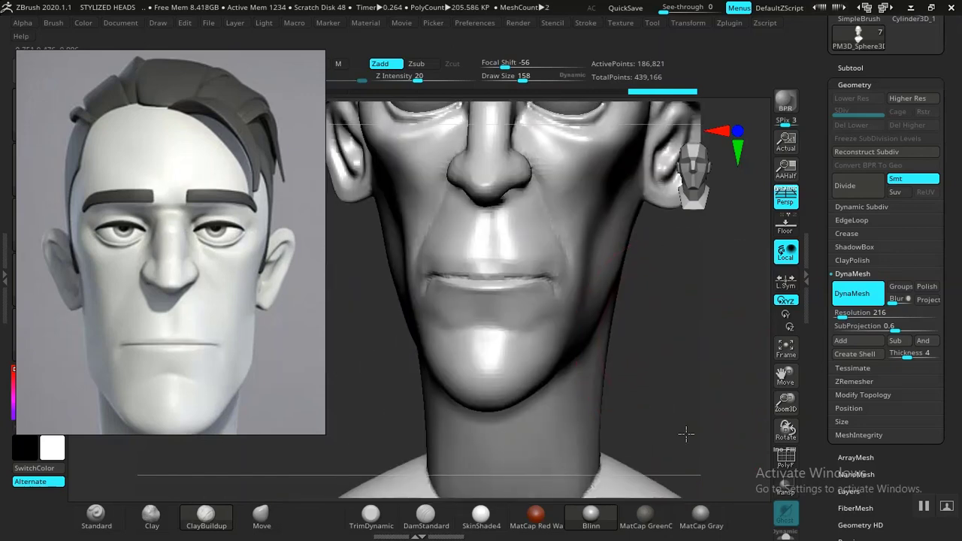
{"action": "mouse_move", "coordinate": [685, 434]}
{"action": "left_mouse_down"}
{"action": "mouse_move", "coordinate": [691, 369]}
{"action": "mouse_move", "coordinate": [661, 390]}
{"action": "left_mouse_up"}
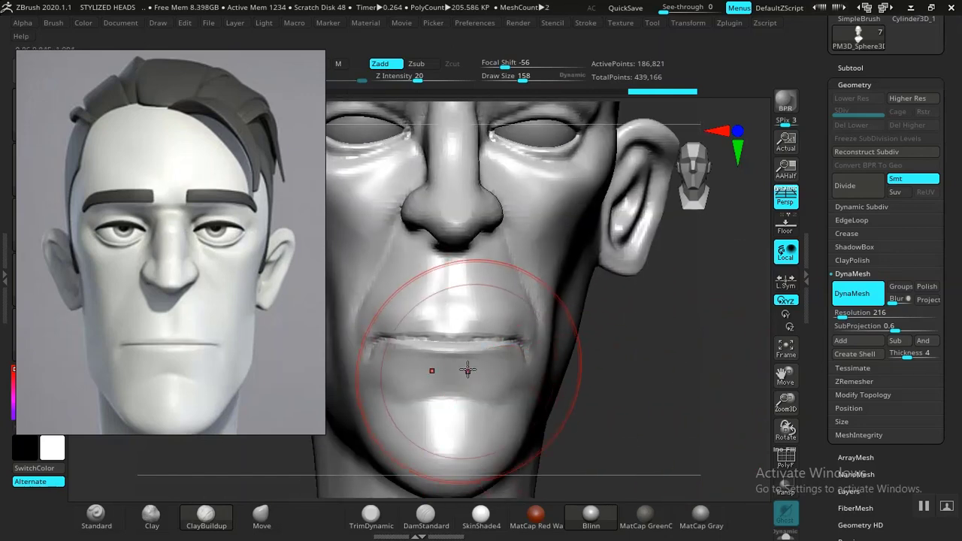
{"action": "mouse_move", "coordinate": [468, 369]}
{"action": "left_mouse_down", "text": "shift"}
{"action": "mouse_move", "coordinate": [476, 344]}
{"action": "mouse_move", "coordinate": [432, 340]}
{"action": "mouse_move", "coordinate": [451, 351]}
{"action": "left_mouse_up", "text": "shift"}
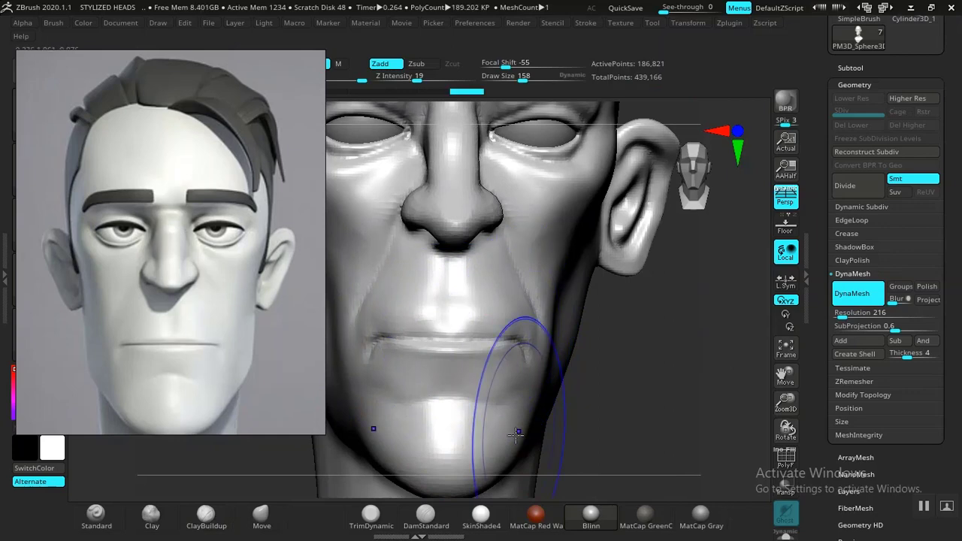
Carve the mouth line with DamStandard at Z Intensity 13, undoing the first trial stroke
{"action": "left_click", "coordinate": [428, 526]}
{"action": "left_click_drag", "start_coordinate": [594, 357], "coordinate": [580, 388]}
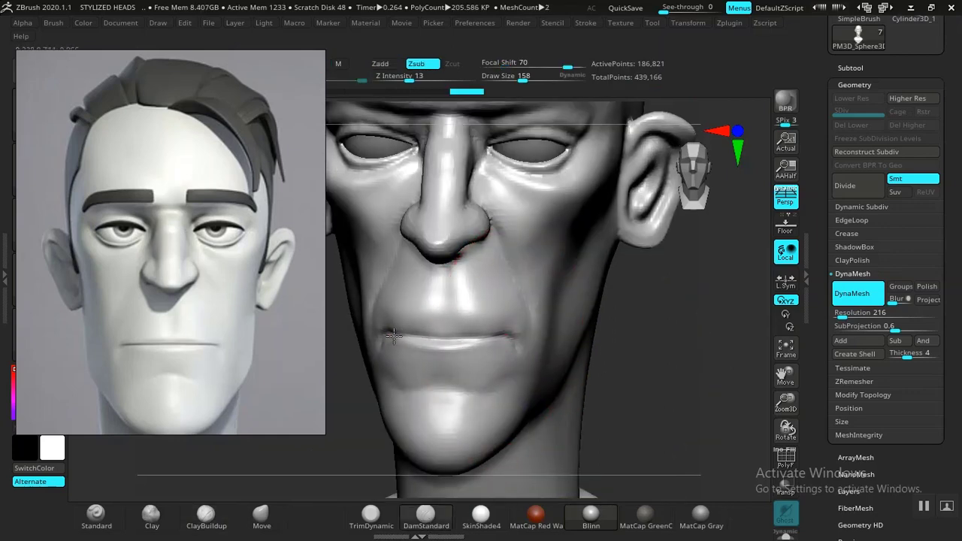
{"action": "left_click_drag", "start_coordinate": [394, 335], "coordinate": [466, 342]}
{"action": "key", "text": "ctrl+z"}
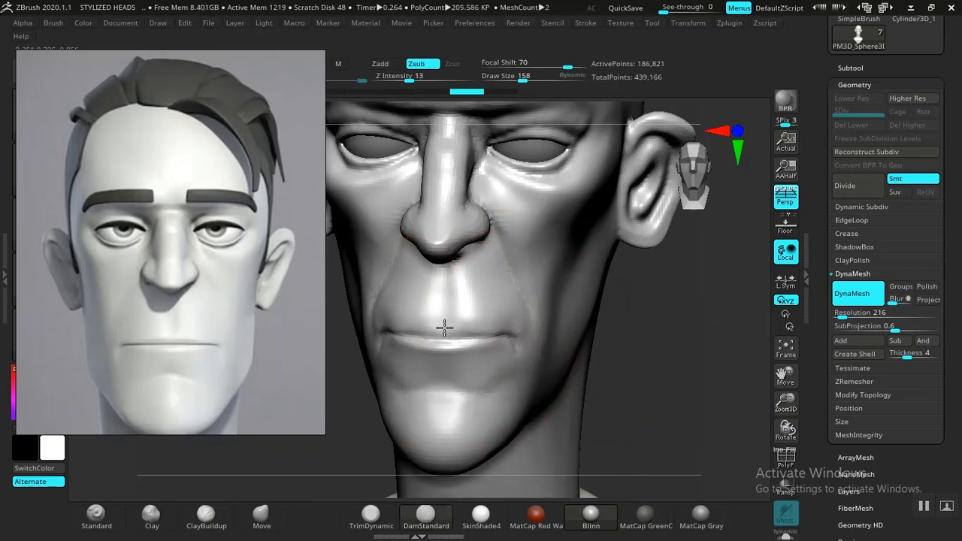
{"action": "left_click_drag", "start_coordinate": [444, 328], "coordinate": [429, 333]}
Refine the lip line toward the mouth corners with DamStandard, and undo the last stroke
{"action": "mouse_move", "coordinate": [638, 376]}
{"action": "left_mouse_down", "text": "shift"}
{"action": "mouse_move", "coordinate": [627, 367]}
{"action": "mouse_move", "coordinate": [653, 374]}
{"action": "mouse_move", "coordinate": [673, 445]}
{"action": "left_mouse_up", "text": "shift"}
{"action": "left_click_drag", "start_coordinate": [648, 403], "coordinate": [651, 451], "text": "alt"}
{"action": "left_click_drag", "start_coordinate": [510, 369], "coordinate": [499, 367]}
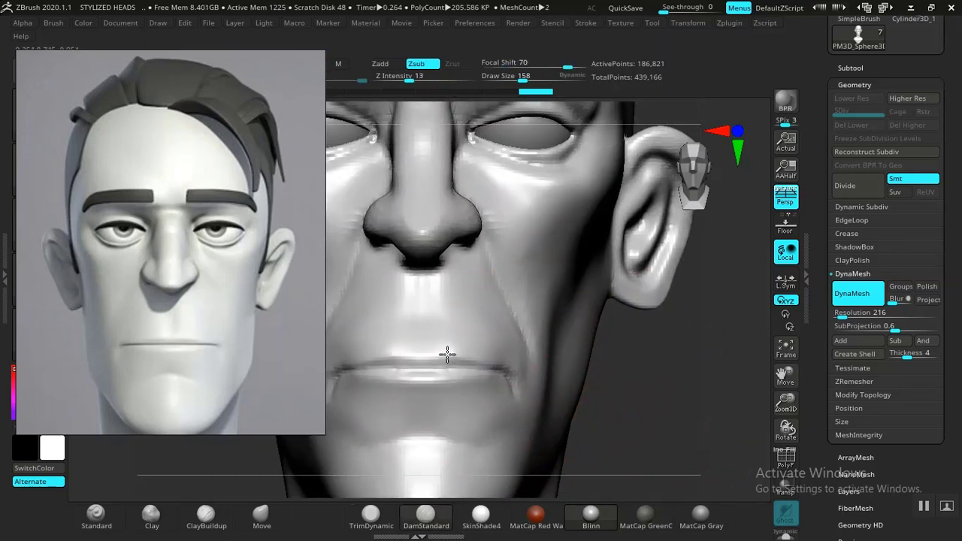
{"action": "left_click_drag", "start_coordinate": [383, 359], "coordinate": [363, 368]}
{"action": "mouse_move", "coordinate": [652, 421]}
{"action": "left_mouse_down"}
{"action": "mouse_move", "coordinate": [644, 476]}
{"action": "mouse_move", "coordinate": [589, 478]}
{"action": "left_mouse_up"}
{"action": "key", "text": "ctrl+z"}
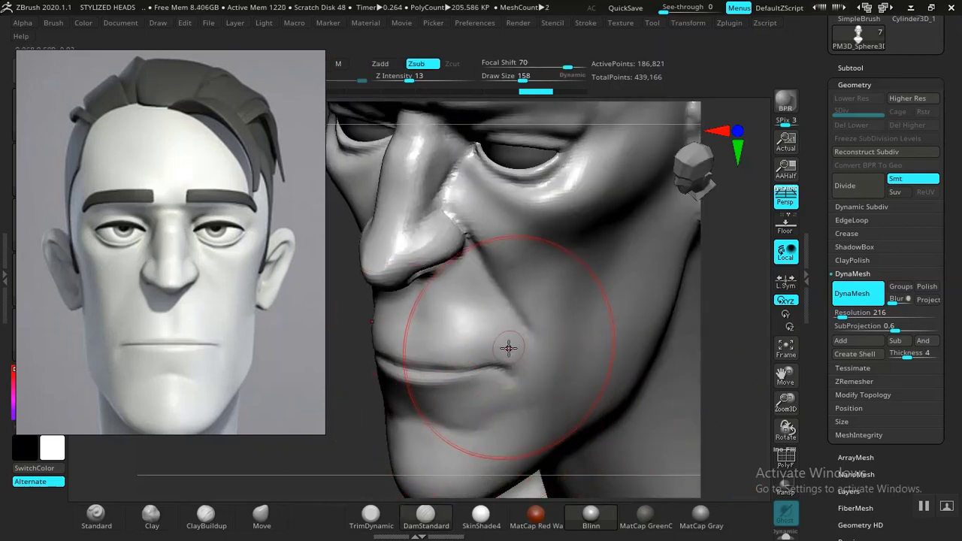
Deepen the lip line and mouth corners with DamStandard at Z Intensity 37 and Draw Size 70, undoing the unwanted stroke
{"action": "left_click_drag", "start_coordinate": [427, 79], "coordinate": [435, 79]}
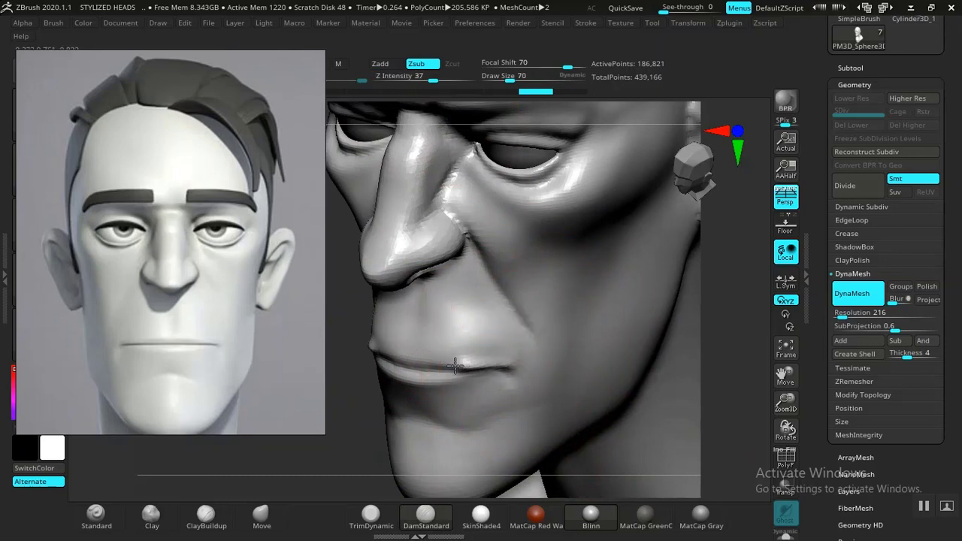
{"action": "left_click_drag", "start_coordinate": [425, 361], "coordinate": [386, 348]}
{"action": "mouse_move", "coordinate": [354, 388]}
{"action": "left_mouse_down"}
{"action": "mouse_move", "coordinate": [366, 349]}
{"action": "mouse_move", "coordinate": [541, 359]}
{"action": "left_mouse_up"}
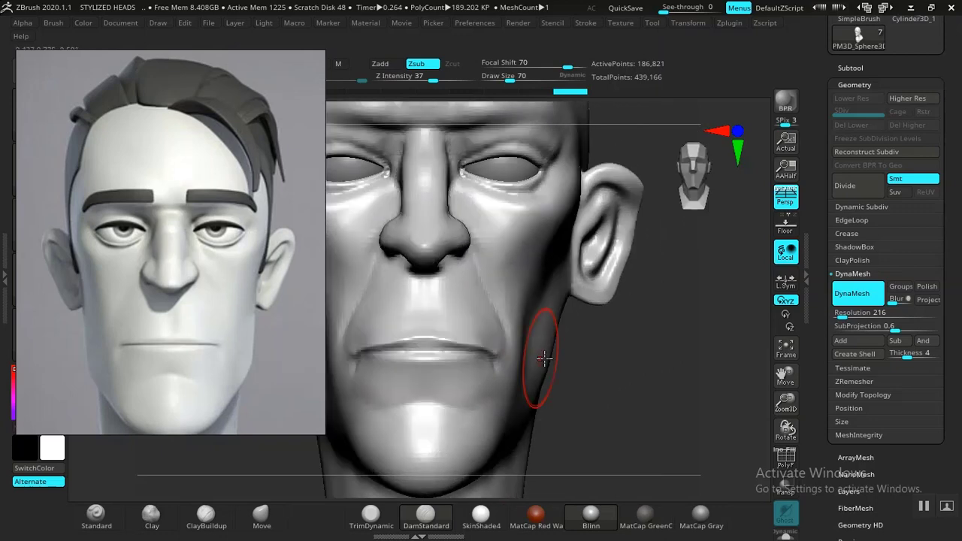
{"action": "mouse_move", "coordinate": [614, 375]}
{"action": "left_mouse_down"}
{"action": "mouse_move", "coordinate": [646, 353]}
{"action": "mouse_move", "coordinate": [654, 362]}
{"action": "mouse_move", "coordinate": [670, 355]}
{"action": "mouse_move", "coordinate": [665, 374]}
{"action": "mouse_move", "coordinate": [634, 378]}
{"action": "mouse_move", "coordinate": [556, 357]}
{"action": "left_mouse_up"}
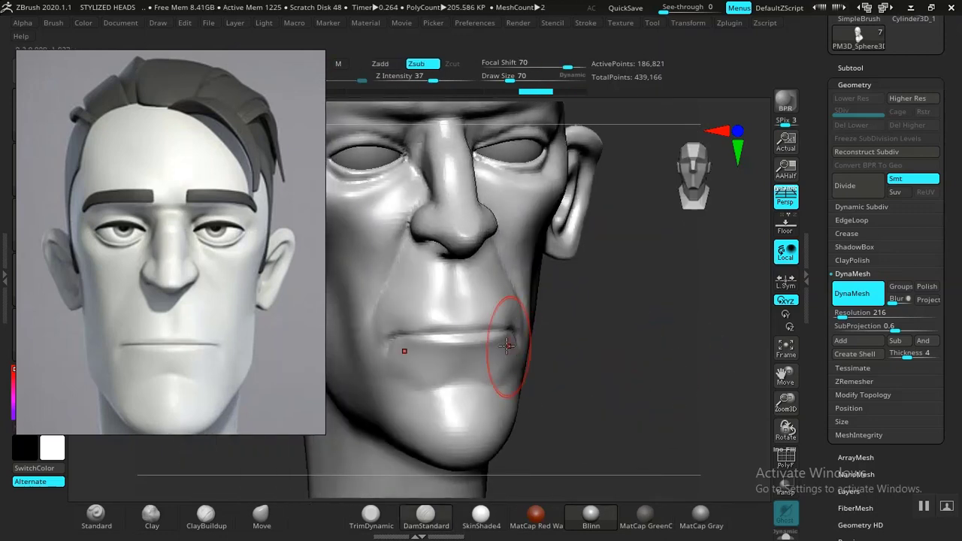
{"action": "left_click_drag", "start_coordinate": [501, 330], "coordinate": [468, 332]}
{"action": "key", "text": "ctrl+z"}
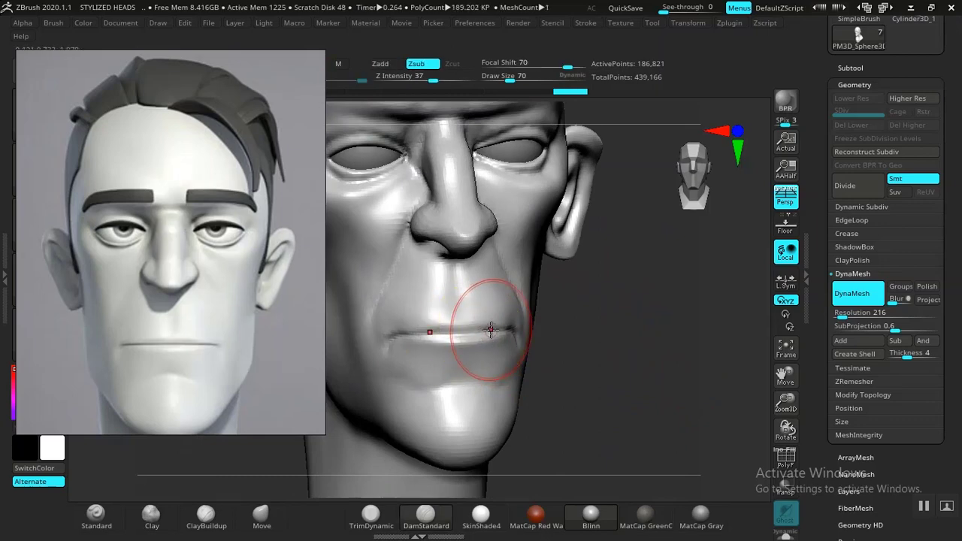
Set DamStandard's Z Intensity to 12 and carve the crease between the lips across the mouth
{"action": "left_click_drag", "start_coordinate": [433, 80], "coordinate": [407, 80]}
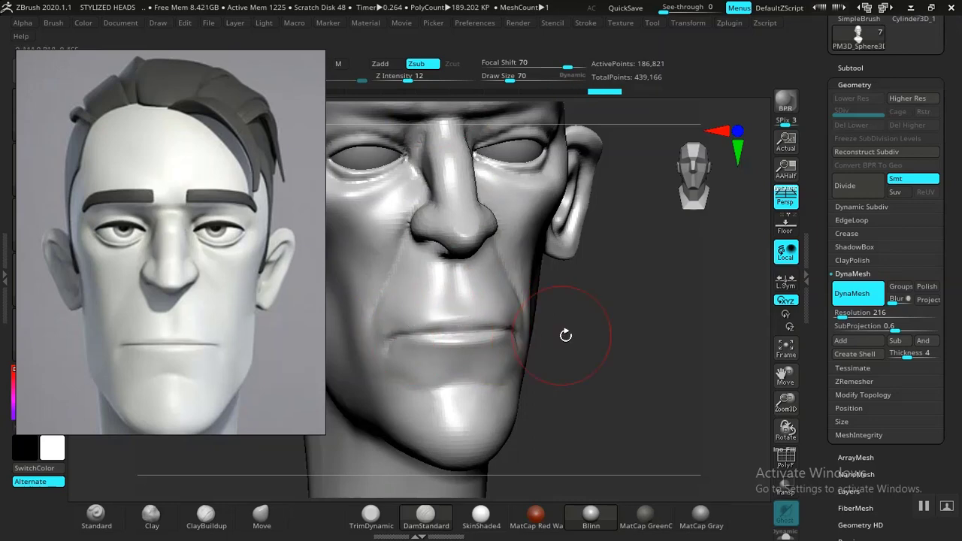
{"action": "left_click_drag", "start_coordinate": [598, 340], "coordinate": [647, 455], "text": "alt"}
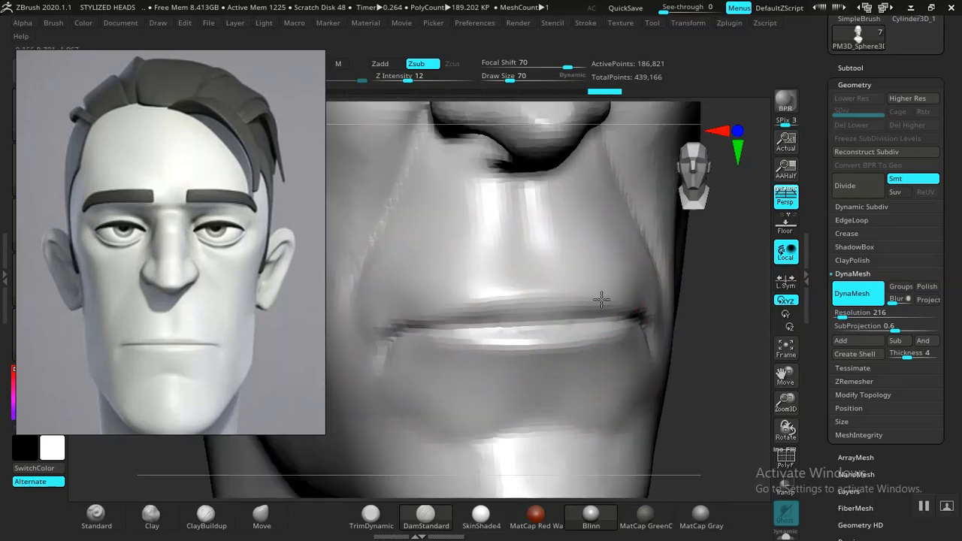
{"action": "left_click_drag", "start_coordinate": [625, 327], "coordinate": [441, 337]}
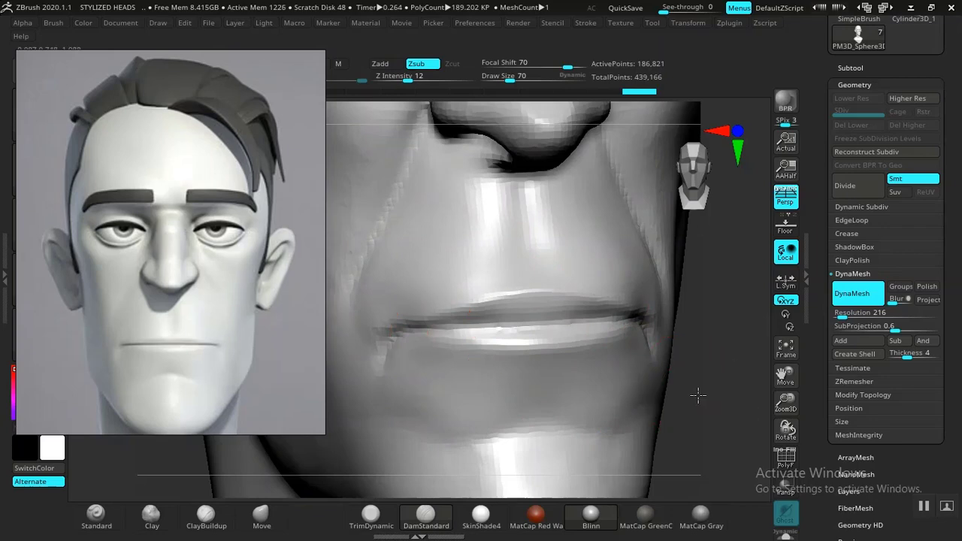
Smooth the nose tip, nostril wing and side of the nose at Draw Size 70, and set DamStandard's Z Intensity to 14
{"action": "key", "text": "f"}
{"action": "left_click_drag", "start_coordinate": [689, 322], "coordinate": [608, 350]}
{"action": "mouse_move", "coordinate": [611, 299]}
{"action": "left_mouse_down", "text": "alt"}
{"action": "mouse_move", "coordinate": [584, 348]}
{"action": "mouse_move", "coordinate": [642, 384]}
{"action": "mouse_move", "coordinate": [659, 414]}
{"action": "mouse_move", "coordinate": [709, 399]}
{"action": "mouse_move", "coordinate": [719, 440]}
{"action": "mouse_move", "coordinate": [704, 400]}
{"action": "mouse_move", "coordinate": [674, 380]}
{"action": "left_mouse_up", "text": "alt"}
{"action": "mouse_move", "coordinate": [667, 295]}
{"action": "left_mouse_down", "text": "alt"}
{"action": "mouse_move", "coordinate": [706, 444]}
{"action": "mouse_move", "coordinate": [713, 432]}
{"action": "left_mouse_up", "text": "alt"}
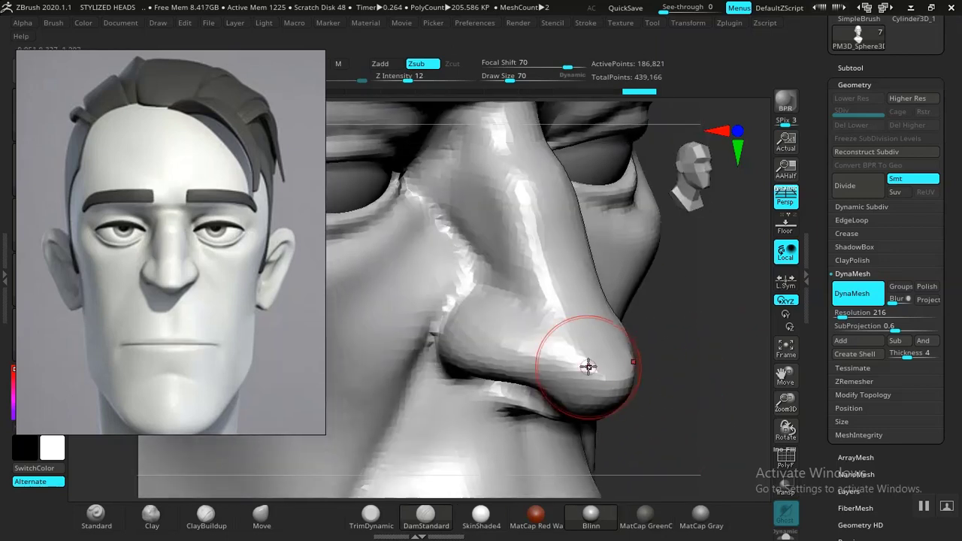
{"action": "mouse_move", "coordinate": [588, 366]}
{"action": "left_mouse_down", "text": "shift"}
{"action": "mouse_move", "coordinate": [612, 380]}
{"action": "mouse_move", "coordinate": [554, 318]}
{"action": "left_mouse_up", "text": "shift"}
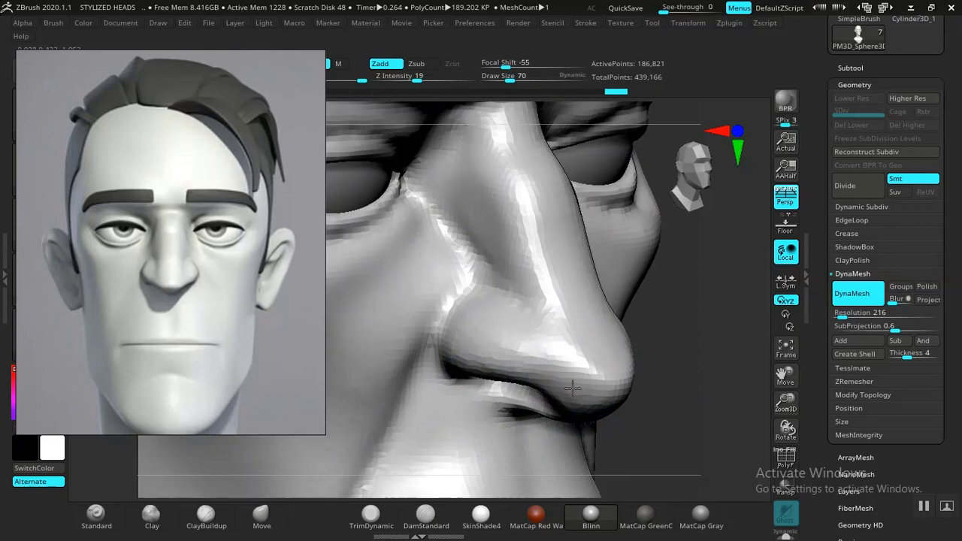
{"action": "left_click_drag", "start_coordinate": [505, 343], "coordinate": [601, 370], "text": "shift"}
{"action": "key", "text": "space"}
{"action": "left_click_drag", "start_coordinate": [719, 369], "coordinate": [604, 208]}
{"action": "mouse_move", "coordinate": [685, 277]}
{"action": "left_mouse_down", "text": "alt"}
{"action": "mouse_move", "coordinate": [704, 296]}
{"action": "mouse_move", "coordinate": [659, 372]}
{"action": "mouse_move", "coordinate": [702, 327]}
{"action": "mouse_move", "coordinate": [679, 298]}
{"action": "mouse_move", "coordinate": [690, 417]}
{"action": "left_mouse_up", "text": "alt"}
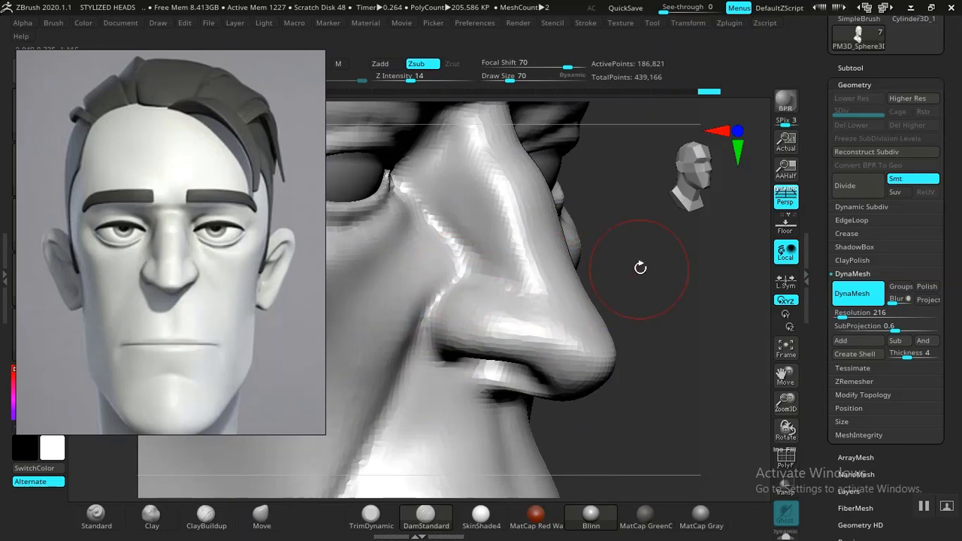
Smooth the jagged seam between neck and shoulder, and set DamStandard's Draw Size to 110
{"action": "left_click_drag", "start_coordinate": [640, 268], "coordinate": [581, 361]}
{"action": "left_click_drag", "start_coordinate": [679, 354], "coordinate": [665, 337], "text": "alt"}
{"action": "left_click_drag", "start_coordinate": [717, 393], "coordinate": [577, 339], "text": "alt"}
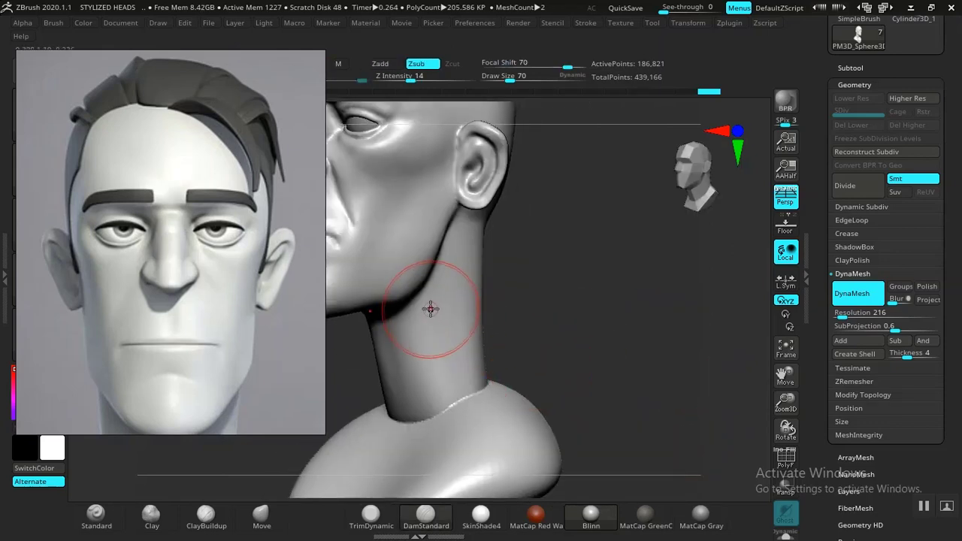
{"action": "left_click_drag", "start_coordinate": [461, 396], "coordinate": [445, 400], "text": "shift"}
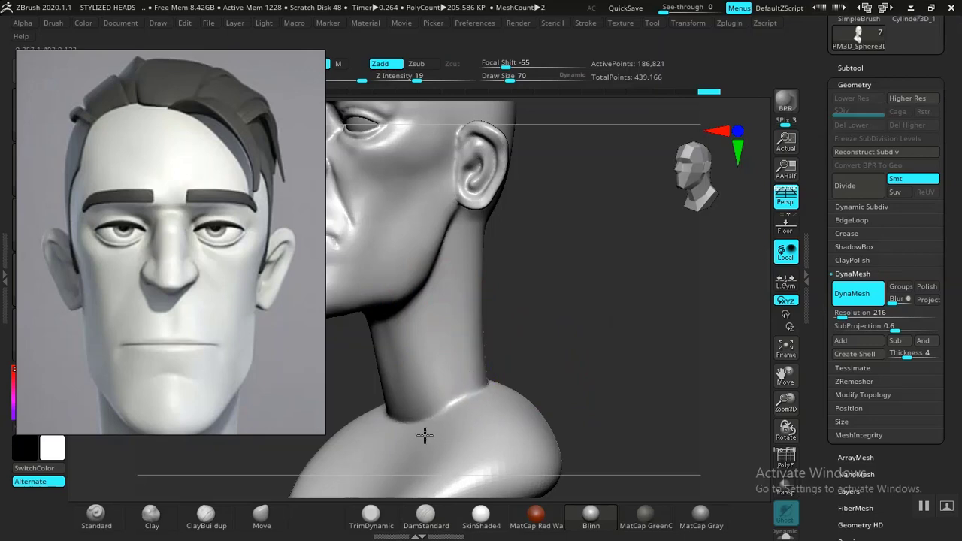
{"action": "key", "text": "b"}
{"action": "key", "text": "d"}
{"action": "key", "text": "s"}
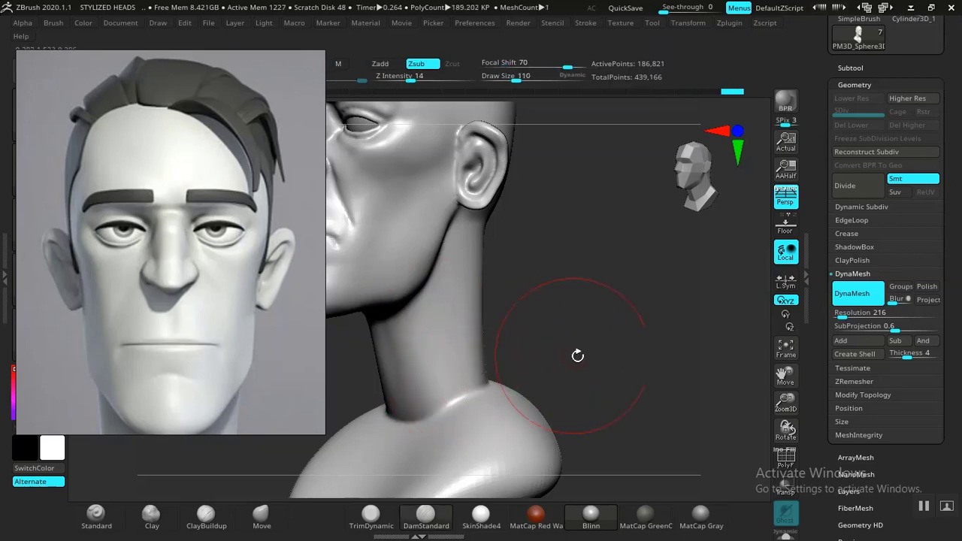
Shift the front edge of the ear slightly upward in profile with the Move brush at Z Intensity 51
{"action": "mouse_move", "coordinate": [618, 376]}
{"action": "left_mouse_down", "text": "alt"}
{"action": "mouse_move", "coordinate": [562, 333]}
{"action": "mouse_move", "coordinate": [612, 339]}
{"action": "left_mouse_up", "text": "alt"}
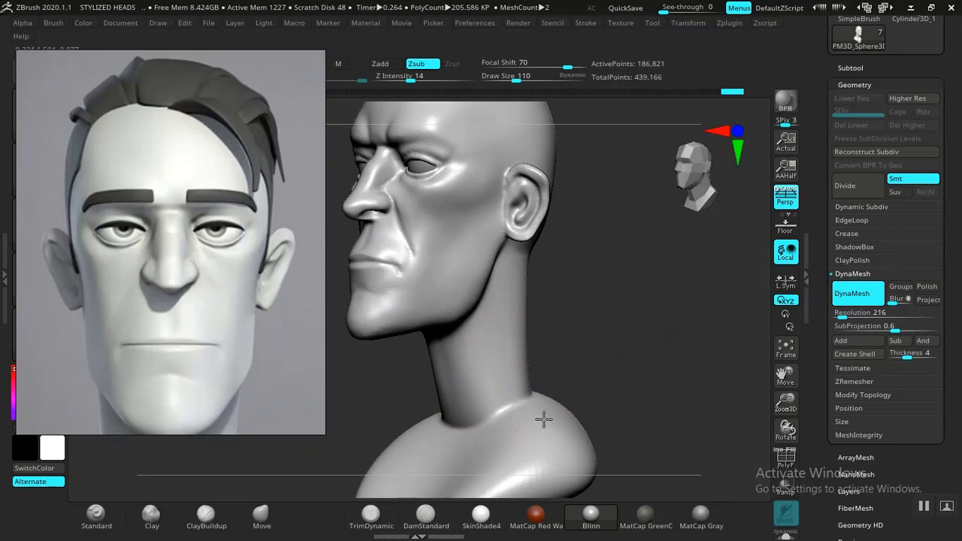
{"action": "left_click_drag", "start_coordinate": [652, 364], "coordinate": [617, 362]}
{"action": "left_click_drag", "start_coordinate": [618, 363], "coordinate": [403, 436], "text": "alt"}
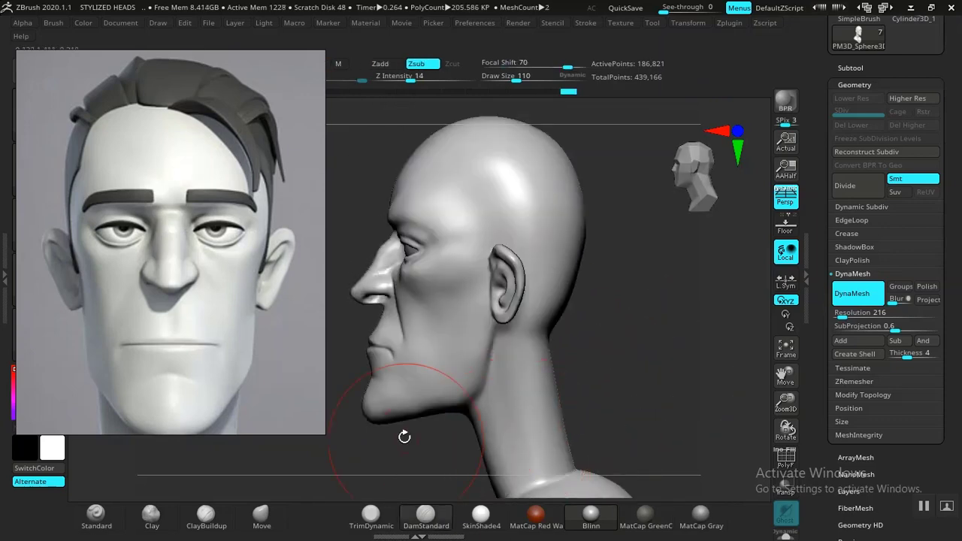
{"action": "left_click", "coordinate": [263, 516]}
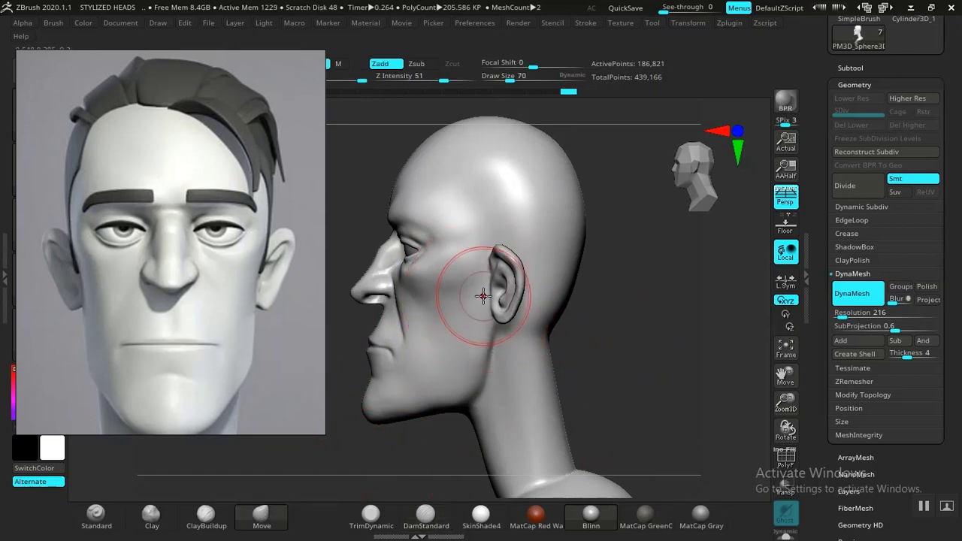
{"action": "left_click_drag", "start_coordinate": [486, 290], "coordinate": [489, 272]}
Smooth the junction of neck and shoulders from the side and back, undoing the last stroke
{"action": "left_click_drag", "start_coordinate": [647, 391], "coordinate": [611, 255], "text": "alt"}
{"action": "left_click_drag", "start_coordinate": [641, 337], "coordinate": [638, 375]}
{"action": "left_click", "coordinate": [556, 360], "text": "alt"}
{"action": "left_click_drag", "start_coordinate": [520, 341], "coordinate": [556, 314], "text": "shift"}
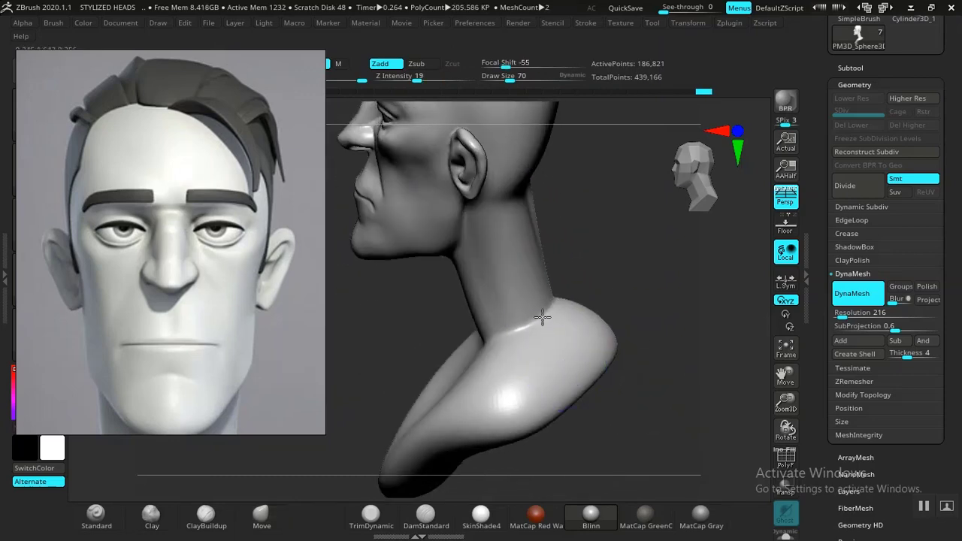
{"action": "mouse_move", "coordinate": [623, 308]}
{"action": "left_mouse_down"}
{"action": "mouse_move", "coordinate": [636, 283]}
{"action": "mouse_move", "coordinate": [693, 281]}
{"action": "mouse_move", "coordinate": [662, 288]}
{"action": "mouse_move", "coordinate": [581, 388]}
{"action": "left_mouse_up"}
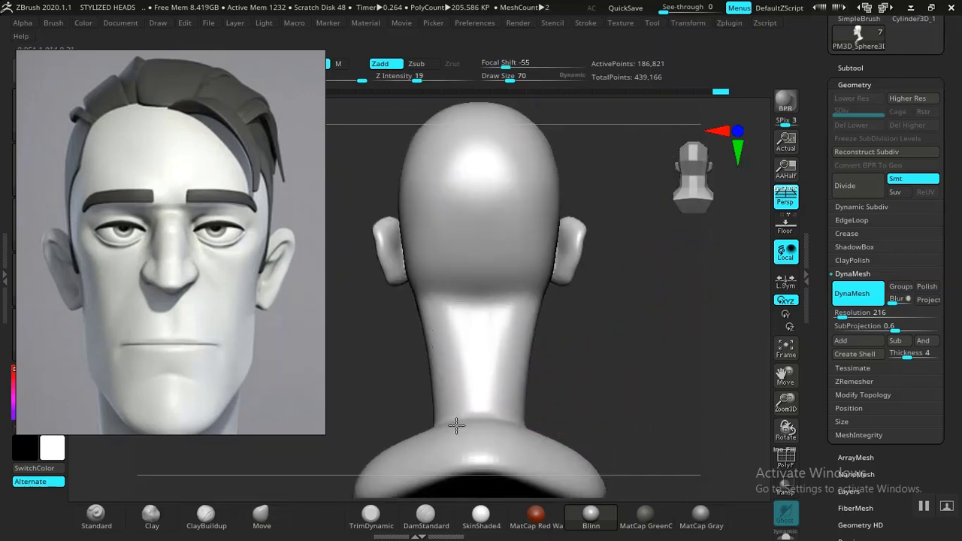
{"action": "key", "text": "ctrl+z"}
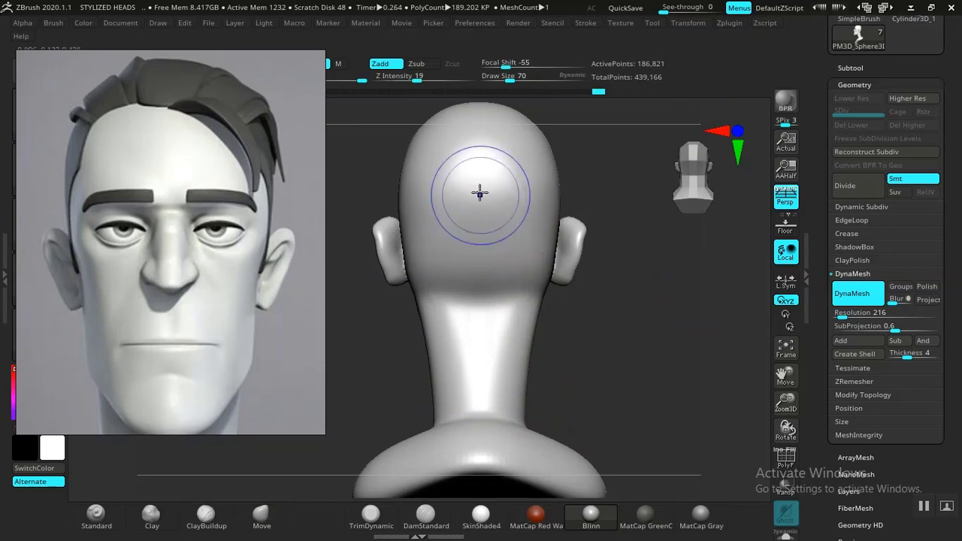
Set the Move brush to Z Intensity 69 and Draw Size 90, and smooth the back of the neck
{"action": "left_click", "coordinate": [454, 79], "text": "shift"}
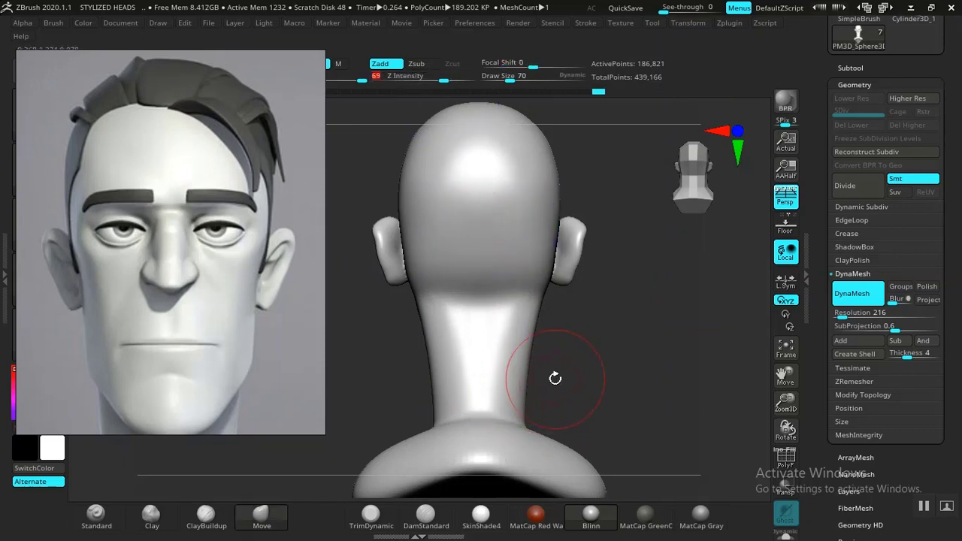
{"action": "left_click_drag", "start_coordinate": [590, 366], "coordinate": [593, 418]}
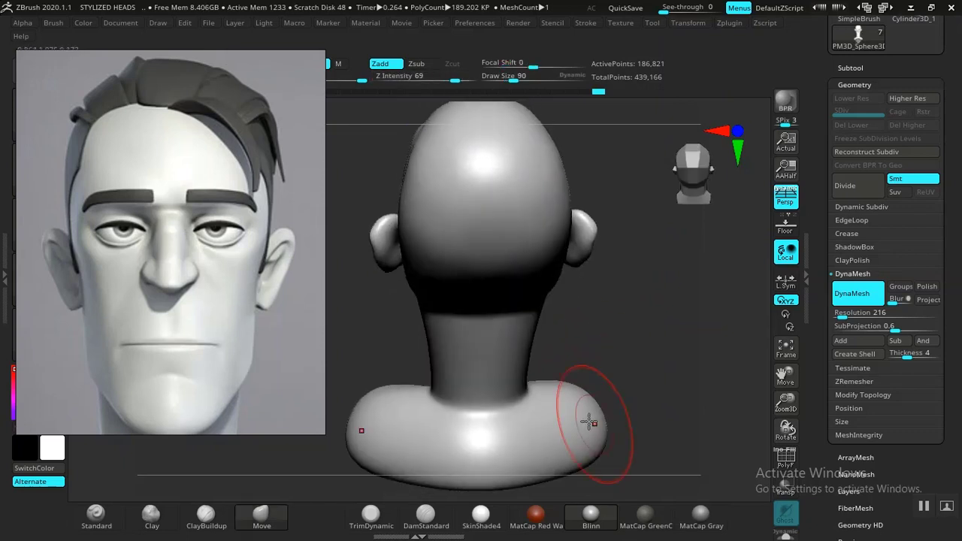
{"action": "left_click_drag", "start_coordinate": [692, 331], "coordinate": [732, 368]}
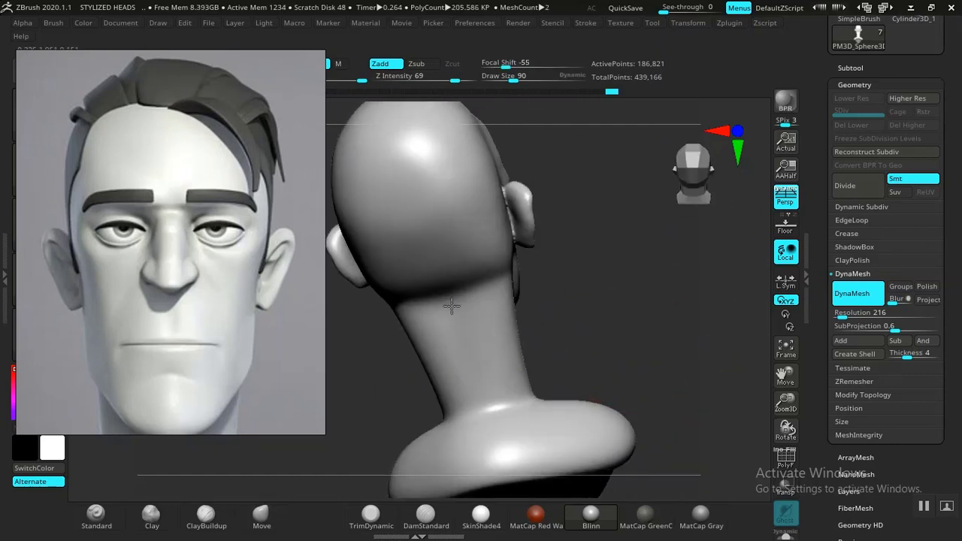
{"action": "left_click_drag", "start_coordinate": [452, 305], "coordinate": [576, 347], "text": "shift"}
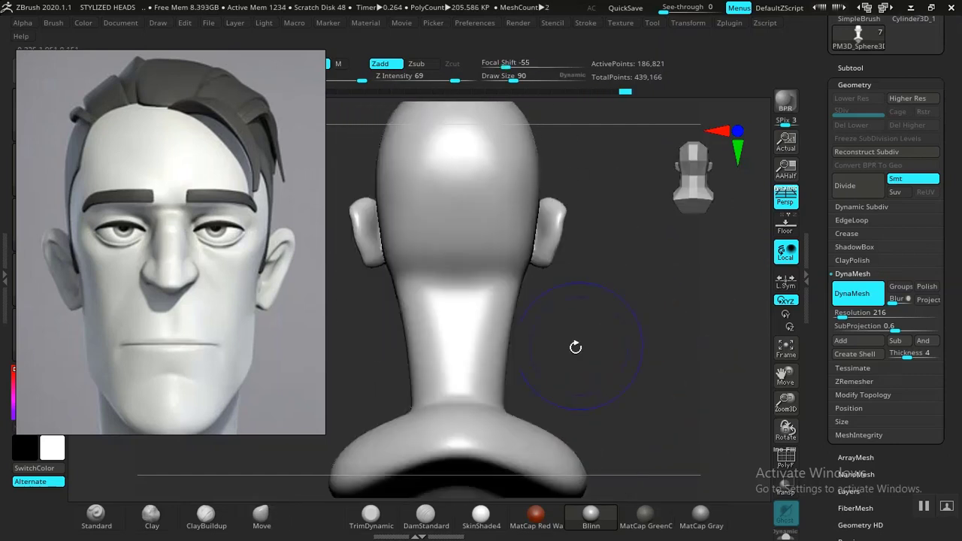
Build up vertical muscle volume on the back of the neck with ClayBuildup at Z Intensity 20 and smooth it
{"action": "left_click", "coordinate": [222, 525]}
{"action": "left_click_drag", "start_coordinate": [552, 377], "coordinate": [553, 371]}
{"action": "mouse_move", "coordinate": [447, 316]}
{"action": "left_mouse_down"}
{"action": "mouse_move", "coordinate": [453, 353]}
{"action": "mouse_move", "coordinate": [453, 290]}
{"action": "mouse_move", "coordinate": [436, 331]}
{"action": "mouse_move", "coordinate": [471, 333]}
{"action": "left_mouse_up"}
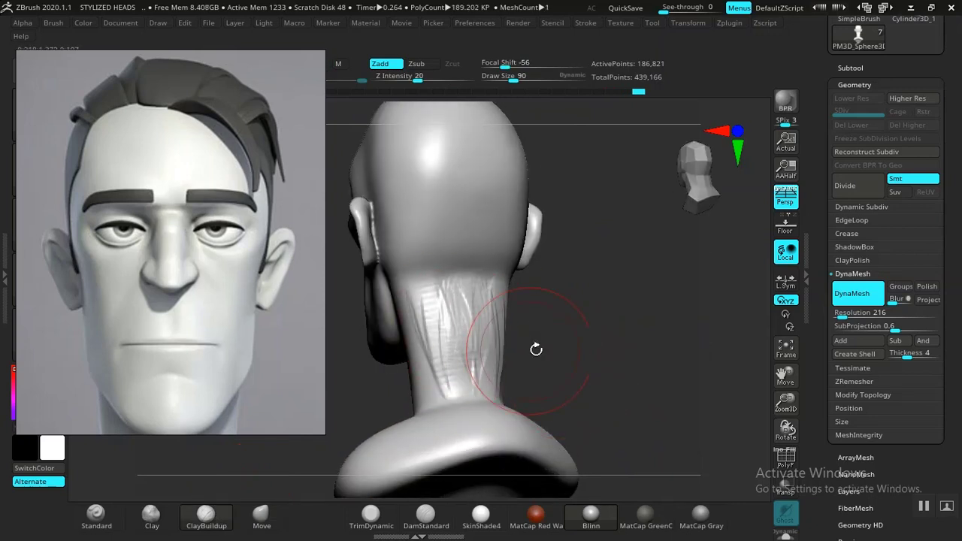
{"action": "left_click_drag", "start_coordinate": [536, 347], "coordinate": [601, 338]}
{"action": "left_click_drag", "start_coordinate": [535, 331], "coordinate": [481, 322]}
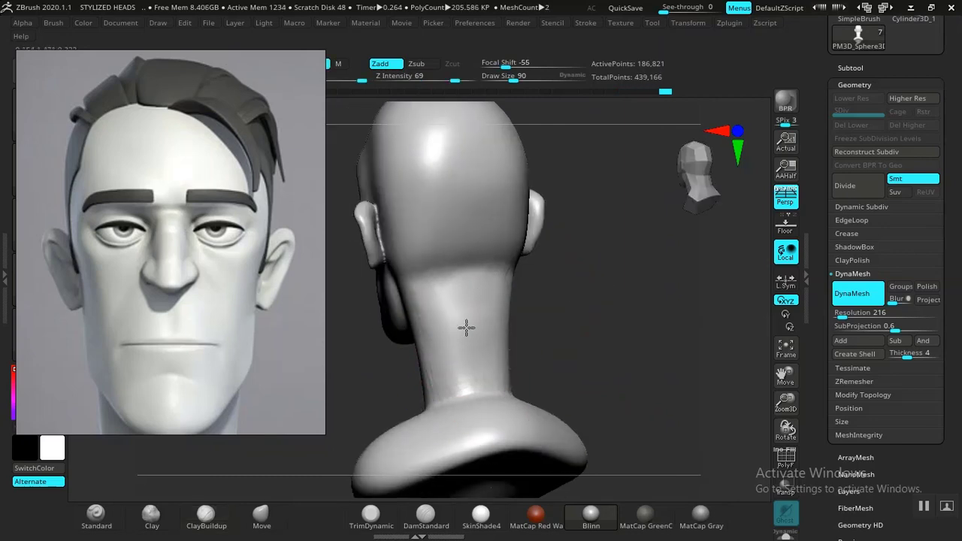
Select the Move brush, and smooth the base of the neck and the upper chest from the front
{"action": "left_click_drag", "start_coordinate": [543, 349], "coordinate": [554, 383]}
{"action": "left_click", "coordinate": [283, 510]}
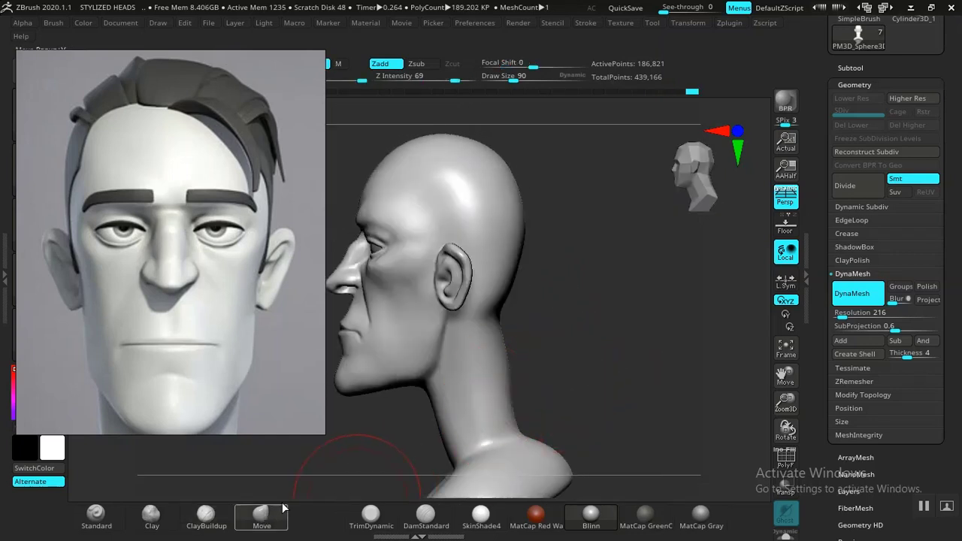
{"action": "left_click_drag", "start_coordinate": [586, 379], "coordinate": [636, 363]}
{"action": "mouse_move", "coordinate": [616, 343]}
{"action": "left_mouse_down", "text": "alt"}
{"action": "mouse_move", "coordinate": [622, 335]}
{"action": "mouse_move", "coordinate": [621, 356]}
{"action": "left_mouse_up", "text": "alt"}
{"action": "left_click_drag", "start_coordinate": [410, 420], "coordinate": [371, 413], "text": "shift"}
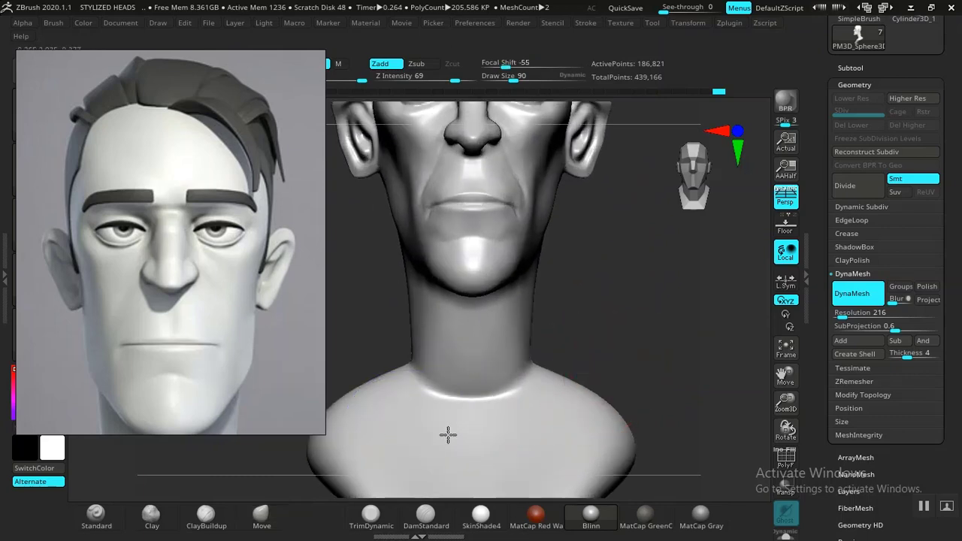
{"action": "left_click_drag", "start_coordinate": [447, 434], "coordinate": [428, 425], "text": "shift"}
Carve lines from the sides of the neck base down the chest with DamStandard at Z Intensity 14, and smooth them
{"action": "middle_click_drag", "start_coordinate": [210, 364], "coordinate": [210, 157]}
{"action": "mouse_move", "coordinate": [644, 315]}
{"action": "left_mouse_down"}
{"action": "mouse_move", "coordinate": [642, 334]}
{"action": "mouse_move", "coordinate": [638, 278]}
{"action": "mouse_move", "coordinate": [630, 313]}
{"action": "mouse_move", "coordinate": [621, 292]}
{"action": "mouse_move", "coordinate": [589, 302]}
{"action": "left_mouse_up"}
{"action": "left_click", "coordinate": [428, 518]}
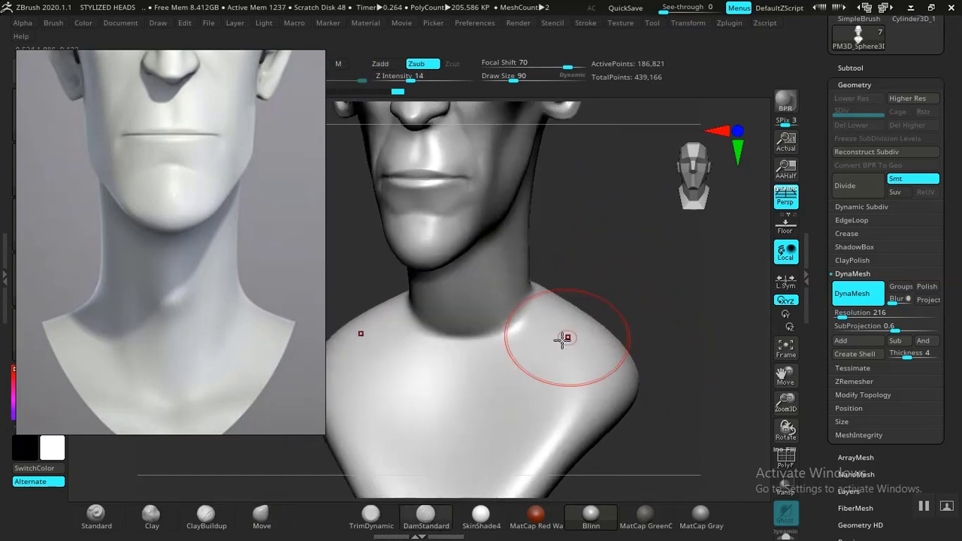
{"action": "left_click_drag", "start_coordinate": [528, 316], "coordinate": [506, 382]}
{"action": "key", "text": "ctrl+z"}
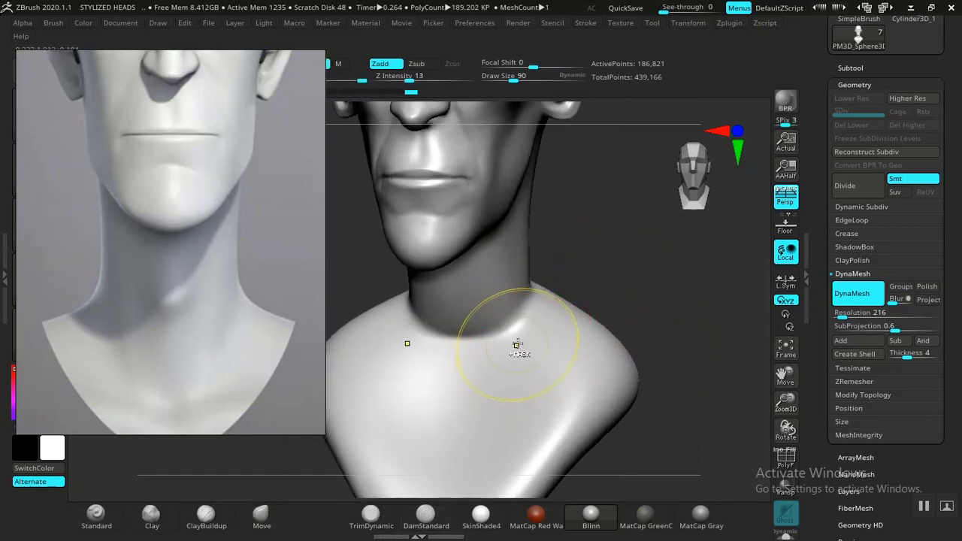
{"action": "left_click_drag", "start_coordinate": [520, 308], "coordinate": [501, 365]}
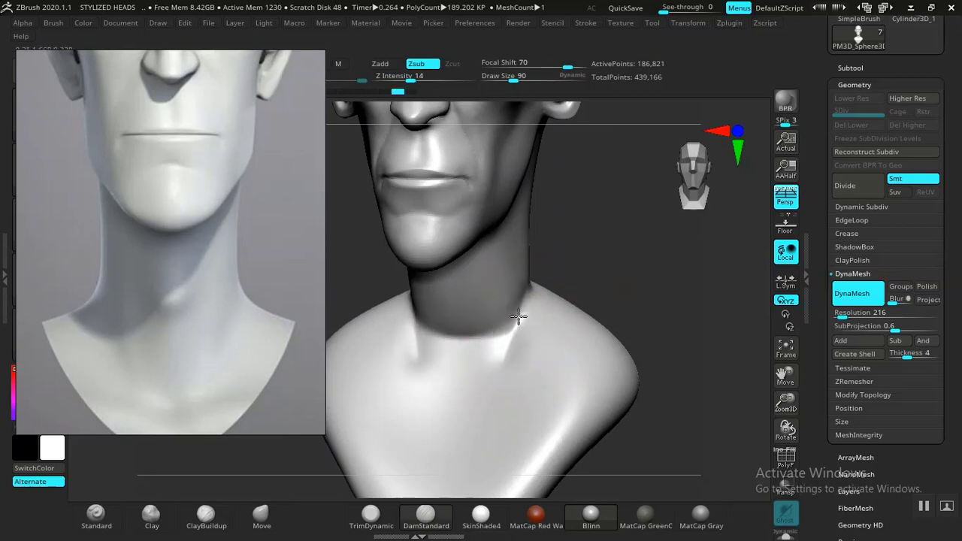
{"action": "mouse_move", "coordinate": [518, 316]}
{"action": "left_mouse_down"}
{"action": "mouse_move", "coordinate": [479, 416]}
{"action": "mouse_move", "coordinate": [536, 298]}
{"action": "mouse_move", "coordinate": [516, 330]}
{"action": "mouse_move", "coordinate": [544, 300]}
{"action": "left_mouse_up"}
{"action": "left_click_drag", "start_coordinate": [529, 343], "coordinate": [505, 362], "text": "shift"}
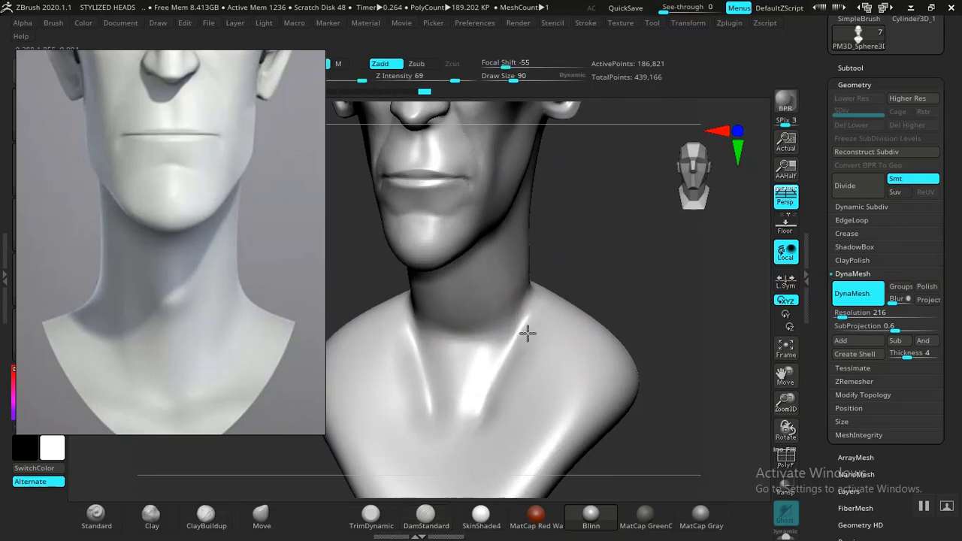
Build up volume across the collarbone area of the upper chest with ClayBuildup at Z Intensity 20, undoing the trial Clay stroke
{"action": "left_click", "coordinate": [151, 515]}
{"action": "mouse_move", "coordinate": [623, 344]}
{"action": "left_mouse_down"}
{"action": "mouse_move", "coordinate": [683, 343]}
{"action": "mouse_move", "coordinate": [500, 374]}
{"action": "mouse_move", "coordinate": [404, 409]}
{"action": "mouse_move", "coordinate": [477, 418]}
{"action": "mouse_move", "coordinate": [453, 415]}
{"action": "left_mouse_up"}
{"action": "key", "text": "ctrl+z"}
{"action": "left_click", "coordinate": [205, 516]}
{"action": "mouse_move", "coordinate": [450, 414]}
{"action": "left_mouse_down"}
{"action": "mouse_move", "coordinate": [393, 395]}
{"action": "mouse_move", "coordinate": [435, 419]}
{"action": "mouse_move", "coordinate": [358, 393]}
{"action": "left_mouse_up"}
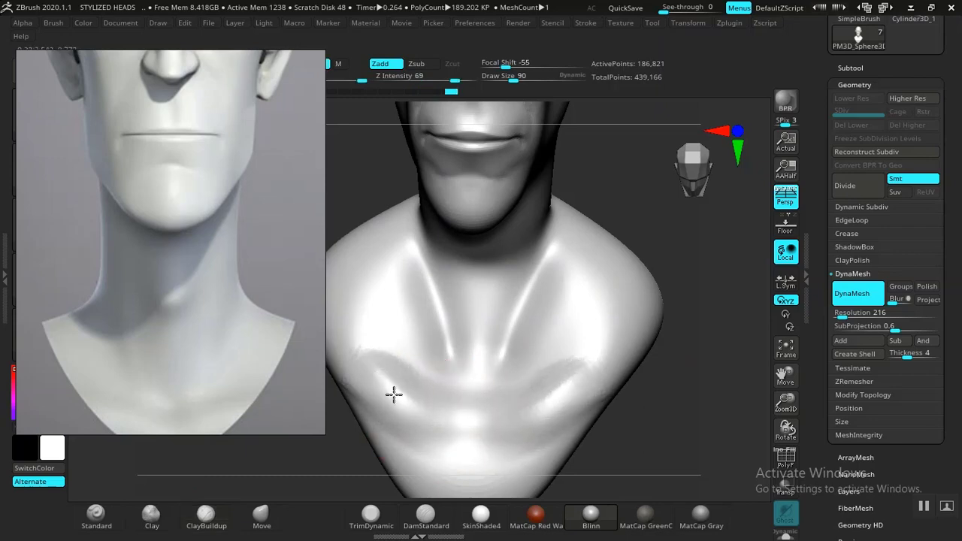
Smooth the built-up volume over the upper chest and shoulders, working from the side and the front
{"action": "key", "text": "f"}
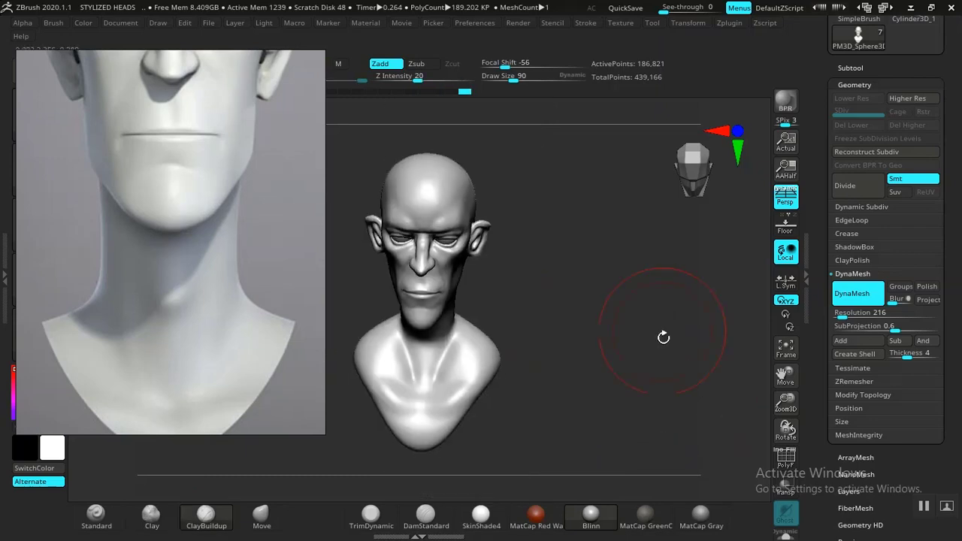
{"action": "mouse_move", "coordinate": [661, 337]}
{"action": "left_mouse_down"}
{"action": "mouse_move", "coordinate": [648, 300]}
{"action": "mouse_move", "coordinate": [606, 323]}
{"action": "mouse_move", "coordinate": [644, 342]}
{"action": "mouse_move", "coordinate": [626, 353]}
{"action": "left_mouse_up"}
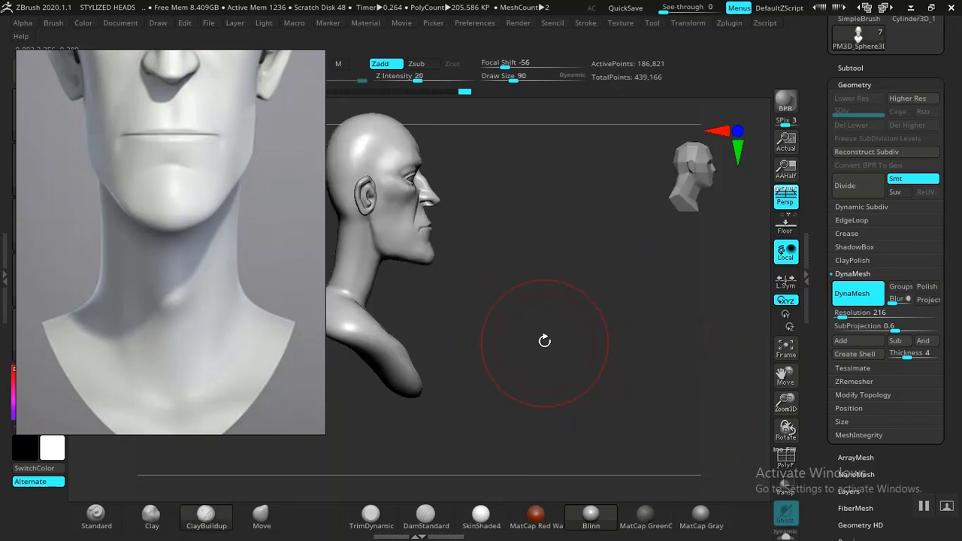
{"action": "mouse_move", "coordinate": [543, 339]}
{"action": "left_mouse_down", "text": "alt"}
{"action": "mouse_move", "coordinate": [639, 386]}
{"action": "mouse_move", "coordinate": [601, 393]}
{"action": "mouse_move", "coordinate": [594, 406]}
{"action": "left_mouse_up", "text": "alt"}
{"action": "left_click_drag", "start_coordinate": [459, 369], "coordinate": [472, 370], "text": "shift"}
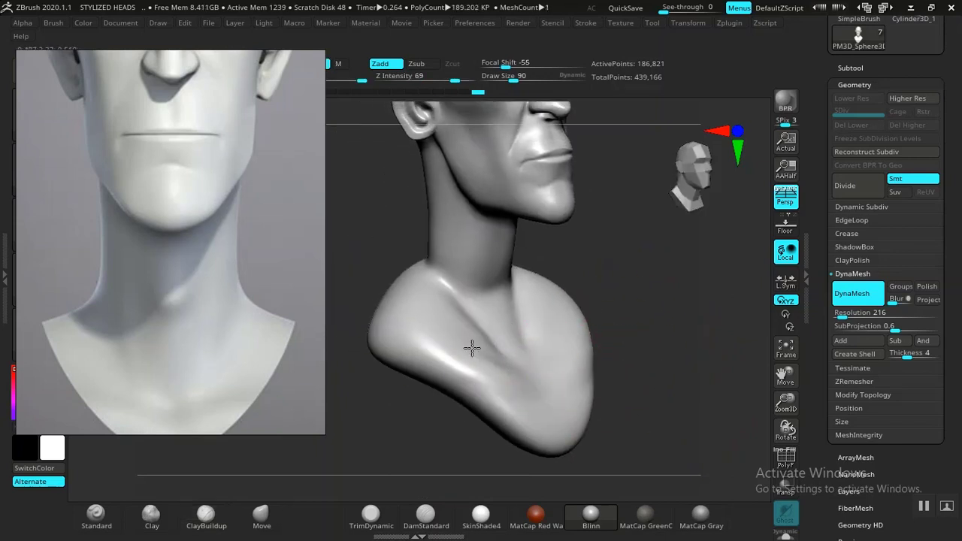
{"action": "mouse_move", "coordinate": [646, 339]}
{"action": "left_mouse_down"}
{"action": "mouse_move", "coordinate": [683, 307]}
{"action": "mouse_move", "coordinate": [655, 370]}
{"action": "left_mouse_up"}
{"action": "mouse_move", "coordinate": [641, 287]}
{"action": "left_mouse_down"}
{"action": "mouse_move", "coordinate": [619, 348]}
{"action": "mouse_move", "coordinate": [601, 348]}
{"action": "left_mouse_up"}
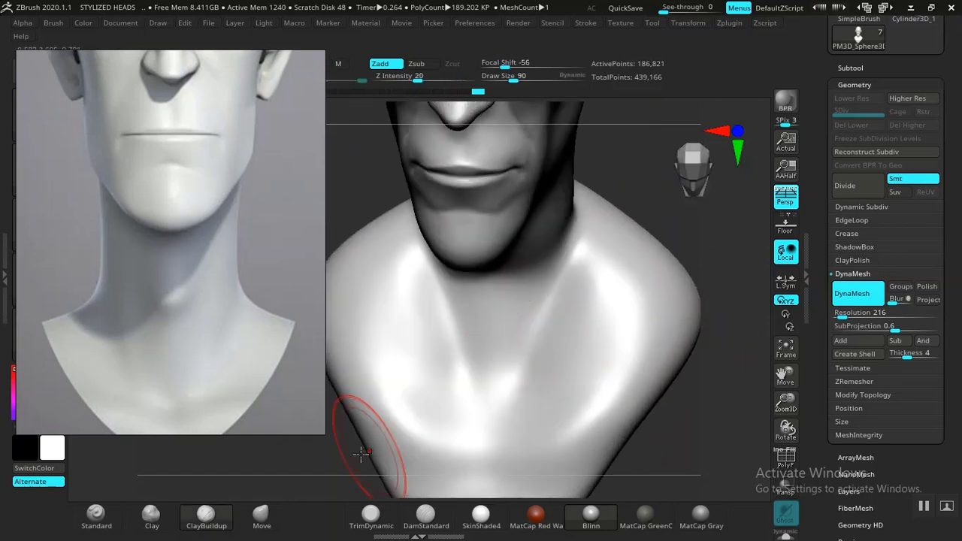
Sink the hollows around the collarbones with the Standard brush at Draw Size 122, and smooth them at Z Intensity 100
{"action": "left_click", "coordinate": [114, 522]}
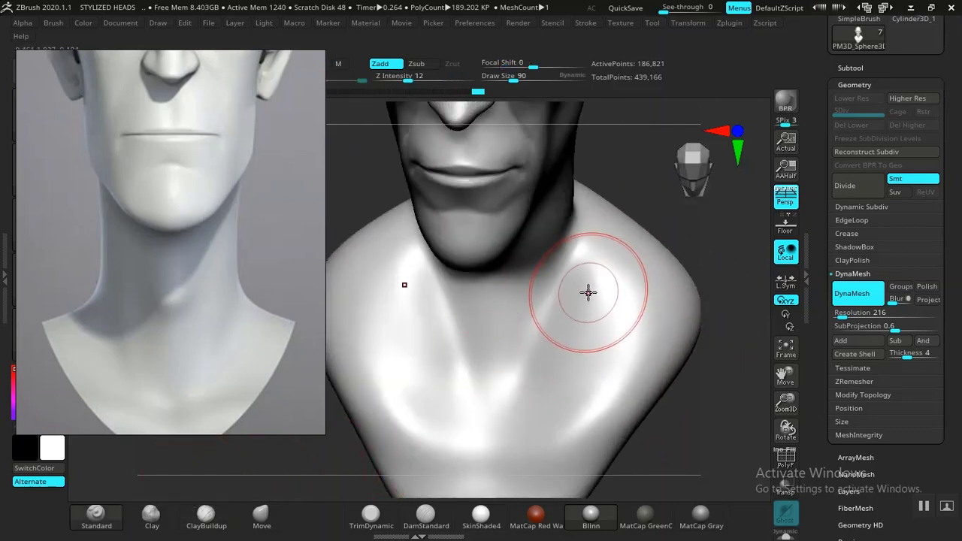
{"action": "key", "text": "]"}
{"action": "mouse_move", "coordinate": [587, 265]}
{"action": "left_mouse_down", "text": "alt"}
{"action": "mouse_move", "coordinate": [618, 305]}
{"action": "mouse_move", "coordinate": [605, 300]}
{"action": "mouse_move", "coordinate": [536, 368]}
{"action": "mouse_move", "coordinate": [402, 339]}
{"action": "mouse_move", "coordinate": [414, 365]}
{"action": "left_mouse_up", "text": "alt"}
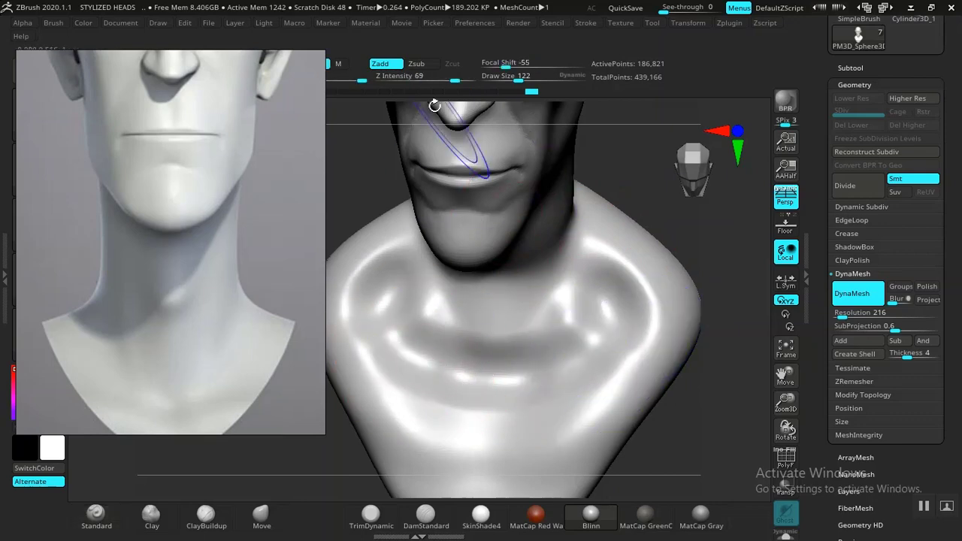
{"action": "left_click_drag", "start_coordinate": [449, 75], "coordinate": [474, 75]}
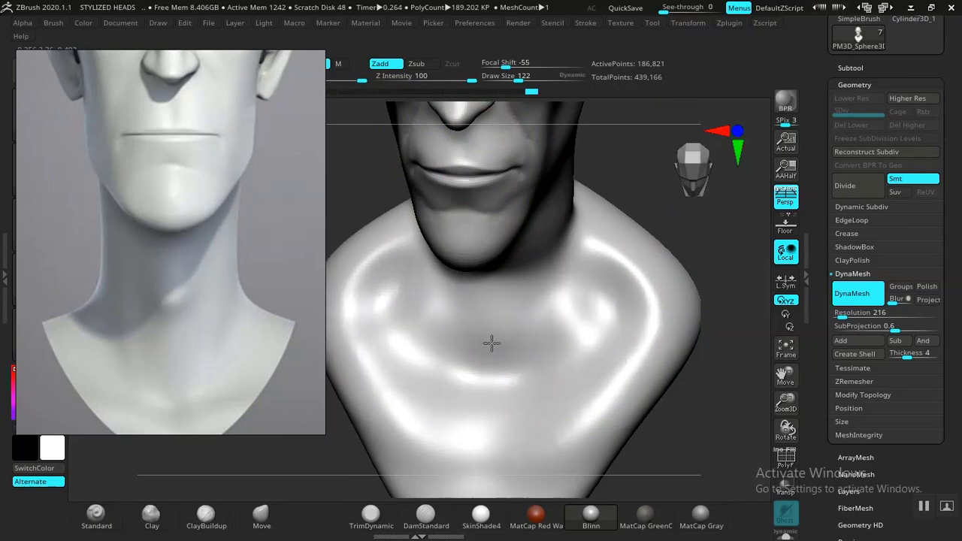
Refine the chest and underside of the bust with the Move brush at Z Intensity 69 and smoothing, from the side and below
{"action": "key", "text": "f"}
{"action": "mouse_move", "coordinate": [670, 350]}
{"action": "left_mouse_down", "text": "shift"}
{"action": "mouse_move", "coordinate": [679, 345]}
{"action": "mouse_move", "coordinate": [656, 358]}
{"action": "left_mouse_up", "text": "shift"}
{"action": "left_click_drag", "start_coordinate": [609, 383], "coordinate": [639, 396], "text": "alt"}
{"action": "mouse_move", "coordinate": [639, 395]}
{"action": "left_mouse_down"}
{"action": "mouse_move", "coordinate": [599, 423]}
{"action": "mouse_move", "coordinate": [674, 302]}
{"action": "mouse_move", "coordinate": [655, 323]}
{"action": "left_mouse_up"}
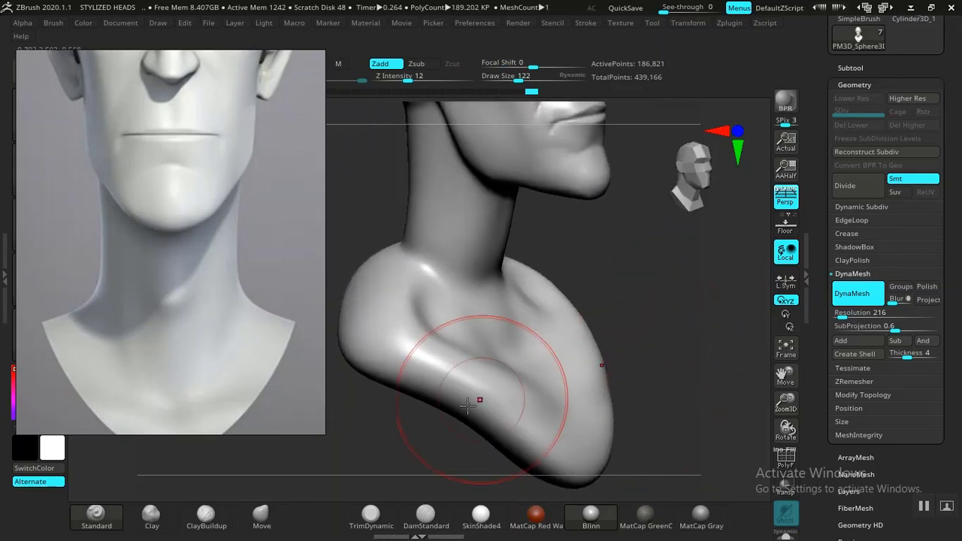
{"action": "left_click", "coordinate": [262, 515]}
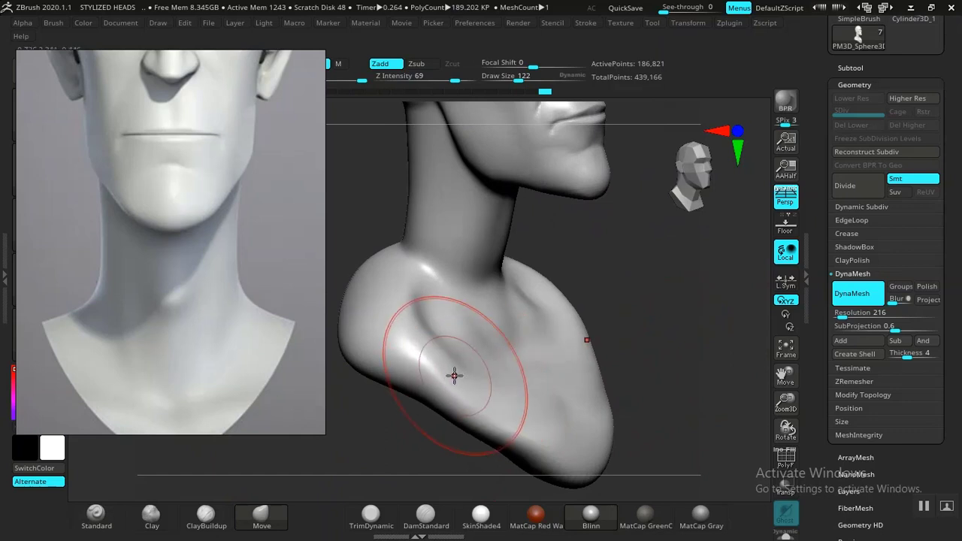
{"action": "mouse_move", "coordinate": [667, 353]}
{"action": "left_mouse_down"}
{"action": "mouse_move", "coordinate": [653, 377]}
{"action": "mouse_move", "coordinate": [674, 366]}
{"action": "left_mouse_up"}
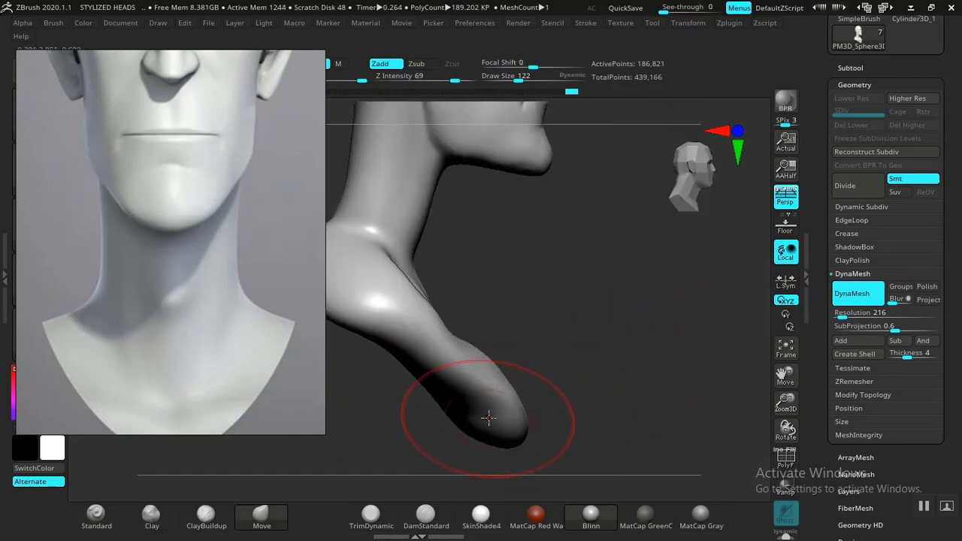
{"action": "left_click_drag", "start_coordinate": [604, 354], "coordinate": [595, 313]}
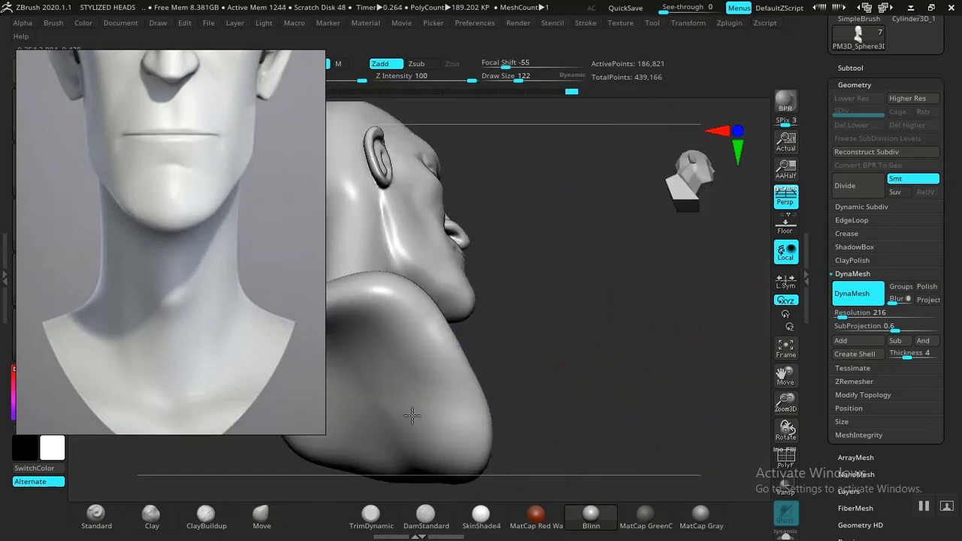
{"action": "mouse_move", "coordinate": [522, 396]}
{"action": "left_mouse_down"}
{"action": "mouse_move", "coordinate": [553, 434]}
{"action": "mouse_move", "coordinate": [626, 398]}
{"action": "mouse_move", "coordinate": [573, 330]}
{"action": "mouse_move", "coordinate": [643, 300]}
{"action": "mouse_move", "coordinate": [623, 342]}
{"action": "mouse_move", "coordinate": [648, 373]}
{"action": "mouse_move", "coordinate": [676, 360]}
{"action": "mouse_move", "coordinate": [639, 393]}
{"action": "mouse_move", "coordinate": [683, 383]}
{"action": "mouse_move", "coordinate": [672, 427]}
{"action": "mouse_move", "coordinate": [635, 379]}
{"action": "mouse_move", "coordinate": [668, 320]}
{"action": "mouse_move", "coordinate": [669, 350]}
{"action": "mouse_move", "coordinate": [682, 340]}
{"action": "mouse_move", "coordinate": [571, 308]}
{"action": "mouse_move", "coordinate": [481, 258]}
{"action": "left_mouse_up"}
{"action": "key", "text": "b"}
{"action": "key", "text": "m"}
{"action": "key", "text": "v"}
Carve the muscle line along the side of the neck up towards the ear with DamStandard, and smooth it
{"action": "left_click", "coordinate": [419, 521]}
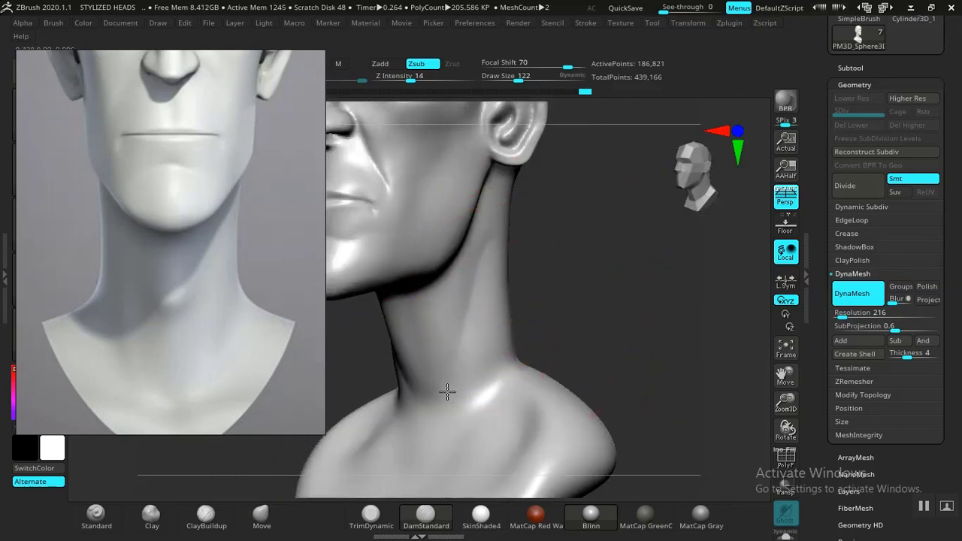
{"action": "left_click_drag", "start_coordinate": [463, 334], "coordinate": [496, 207]}
{"action": "left_click_drag", "start_coordinate": [469, 303], "coordinate": [455, 365], "text": "shift"}
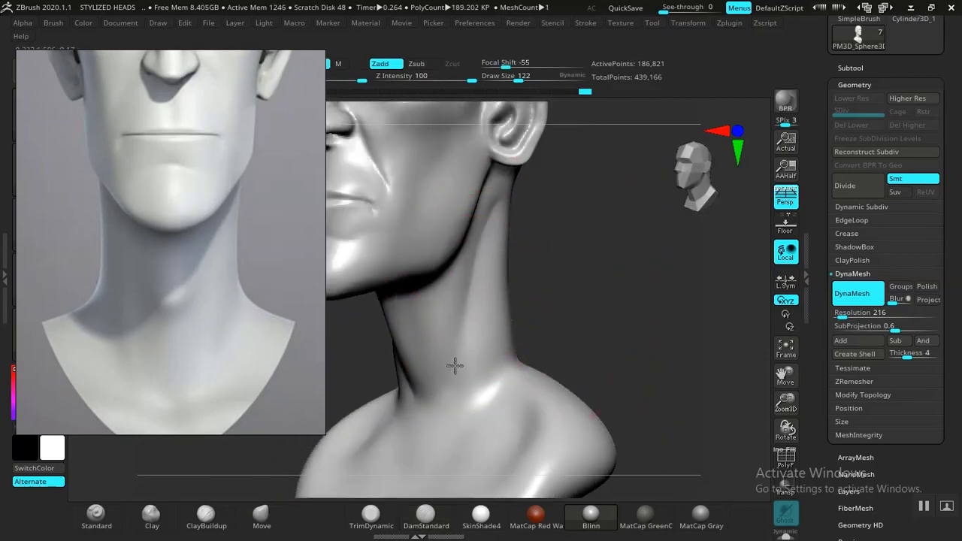
{"action": "left_click_drag", "start_coordinate": [593, 360], "coordinate": [643, 323], "text": "shift"}
{"action": "left_click_drag", "start_coordinate": [601, 331], "coordinate": [645, 344]}
{"action": "left_click_drag", "start_coordinate": [415, 301], "coordinate": [400, 253], "text": "shift"}
Carve the base of the neck along the collarbone, and soften the edge with the Clay brush at Z Intensity 50 and smoothing
{"action": "mouse_move", "coordinate": [613, 364]}
{"action": "left_mouse_down", "text": "alt"}
{"action": "mouse_move", "coordinate": [668, 339]}
{"action": "mouse_move", "coordinate": [667, 350]}
{"action": "mouse_move", "coordinate": [492, 365]}
{"action": "mouse_move", "coordinate": [489, 339]}
{"action": "left_mouse_up", "text": "alt"}
{"action": "mouse_move", "coordinate": [428, 351]}
{"action": "left_mouse_down"}
{"action": "mouse_move", "coordinate": [470, 408]}
{"action": "mouse_move", "coordinate": [541, 428]}
{"action": "mouse_move", "coordinate": [478, 416]}
{"action": "mouse_move", "coordinate": [429, 318]}
{"action": "mouse_move", "coordinate": [440, 350]}
{"action": "left_mouse_up"}
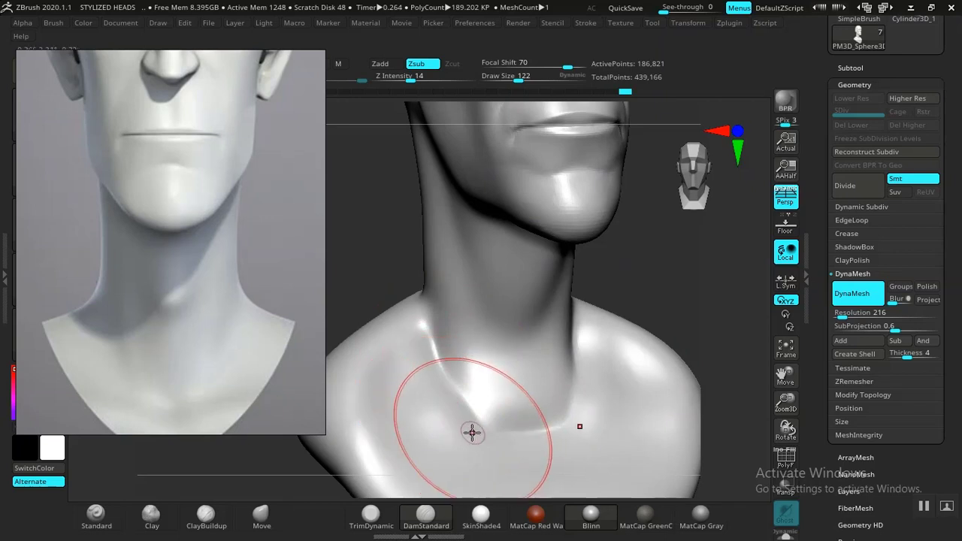
{"action": "left_click", "coordinate": [159, 527]}
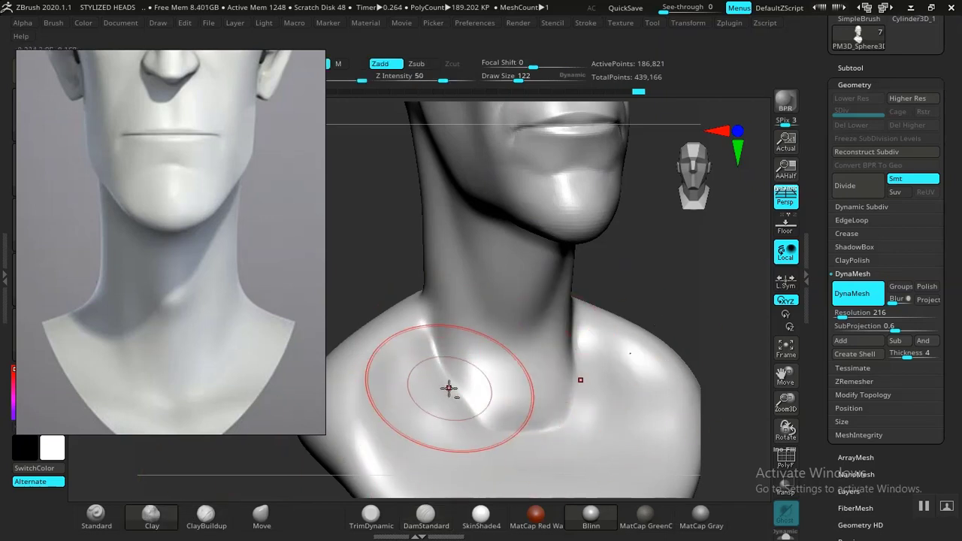
{"action": "mouse_move", "coordinate": [423, 406]}
{"action": "left_mouse_down"}
{"action": "mouse_move", "coordinate": [464, 433]}
{"action": "mouse_move", "coordinate": [419, 384]}
{"action": "mouse_move", "coordinate": [429, 414]}
{"action": "mouse_move", "coordinate": [423, 377]}
{"action": "mouse_move", "coordinate": [460, 406]}
{"action": "left_mouse_up"}
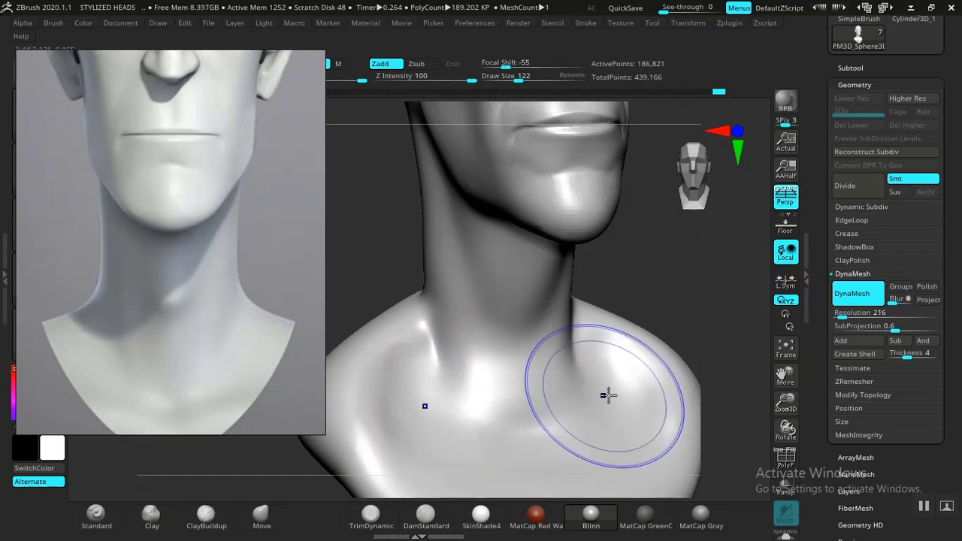
{"action": "left_click_drag", "start_coordinate": [704, 294], "coordinate": [671, 290], "text": "alt"}
Carve the central notch between the collarbones with DamStandard at Z Intensity 14, and smooth it
{"action": "left_click", "coordinate": [424, 522]}
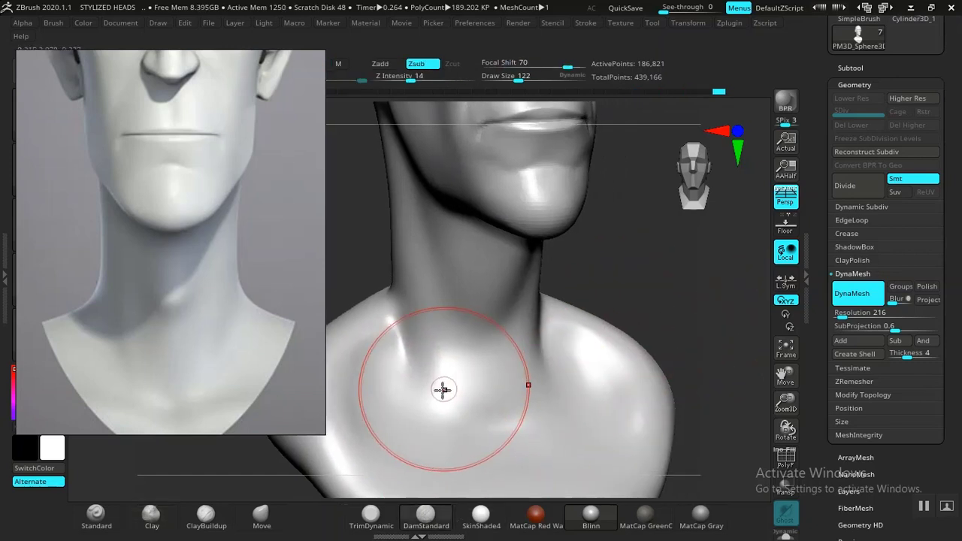
{"action": "mouse_move", "coordinate": [680, 353]}
{"action": "left_mouse_down"}
{"action": "mouse_move", "coordinate": [633, 345]}
{"action": "mouse_move", "coordinate": [495, 430]}
{"action": "mouse_move", "coordinate": [491, 421]}
{"action": "left_mouse_up"}
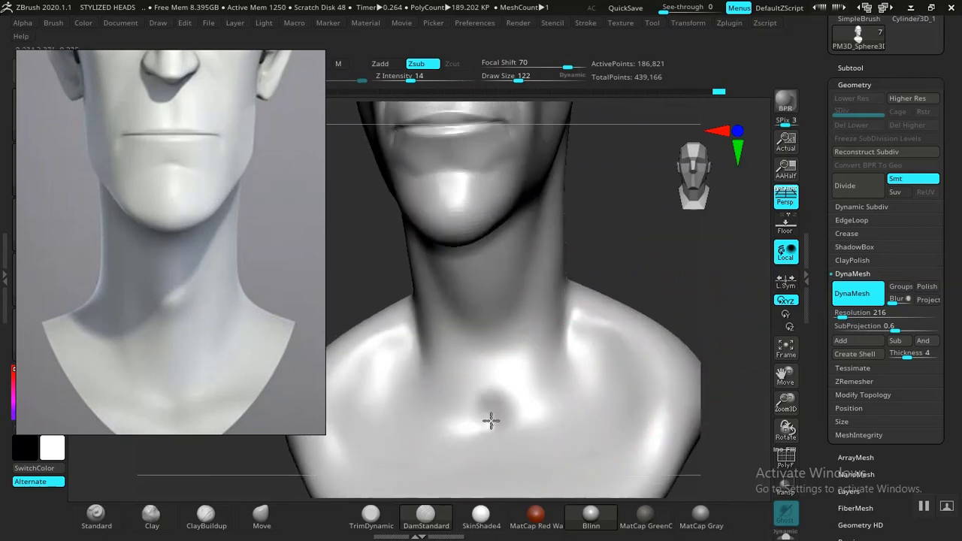
{"action": "left_click_drag", "start_coordinate": [490, 359], "coordinate": [491, 356]}
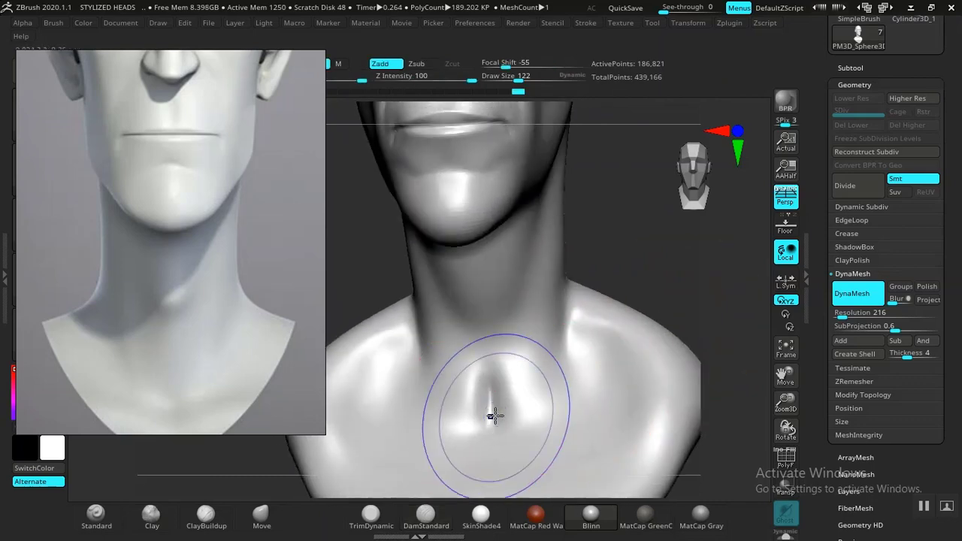
{"action": "mouse_move", "coordinate": [494, 416]}
{"action": "left_mouse_down", "text": "shift"}
{"action": "mouse_move", "coordinate": [491, 431]}
{"action": "mouse_move", "coordinate": [493, 406]}
{"action": "left_mouse_up", "text": "shift"}
Deepen the neck muscle line where it runs down into the chest from a raised front angle, and smooth it
{"action": "mouse_move", "coordinate": [679, 281]}
{"action": "left_mouse_down"}
{"action": "mouse_move", "coordinate": [651, 302]}
{"action": "mouse_move", "coordinate": [644, 295]}
{"action": "mouse_move", "coordinate": [669, 294]}
{"action": "mouse_move", "coordinate": [643, 371]}
{"action": "left_mouse_up"}
{"action": "left_click_drag", "start_coordinate": [652, 274], "coordinate": [646, 238], "text": "alt"}
{"action": "left_click_drag", "start_coordinate": [562, 362], "coordinate": [561, 373]}
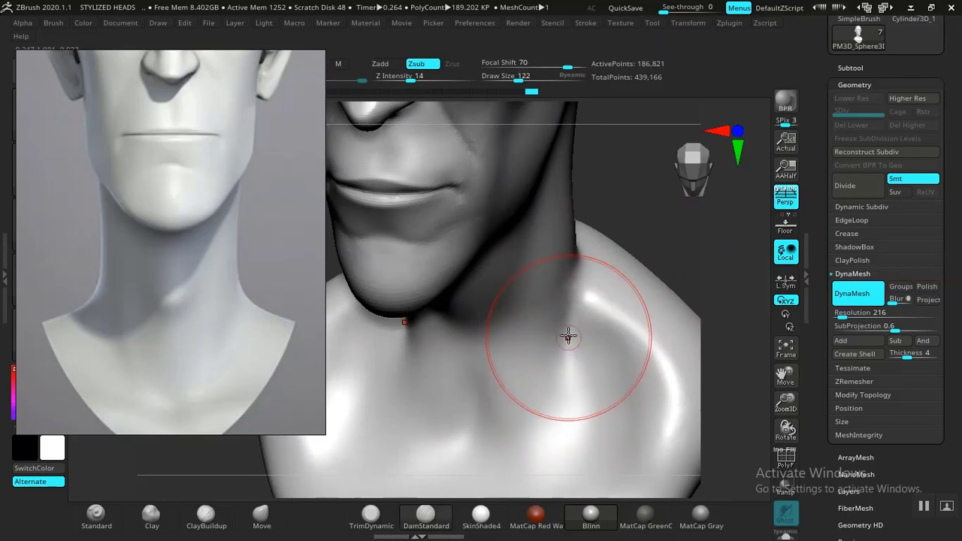
{"action": "mouse_move", "coordinate": [572, 397]}
{"action": "left_mouse_down", "text": "shift"}
{"action": "mouse_move", "coordinate": [559, 418]}
{"action": "mouse_move", "coordinate": [557, 410]}
{"action": "left_mouse_up", "text": "shift"}
Carve a crease outward from the central notch along the collarbone, and smooth its outer end
{"action": "left_click_drag", "start_coordinate": [680, 266], "coordinate": [655, 193], "text": "alt"}
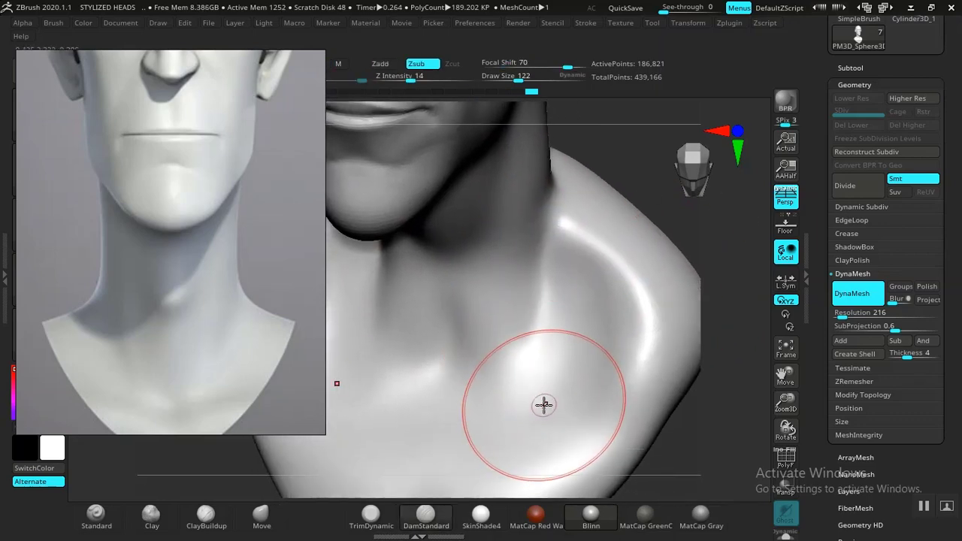
{"action": "left_click_drag", "start_coordinate": [455, 393], "coordinate": [538, 403]}
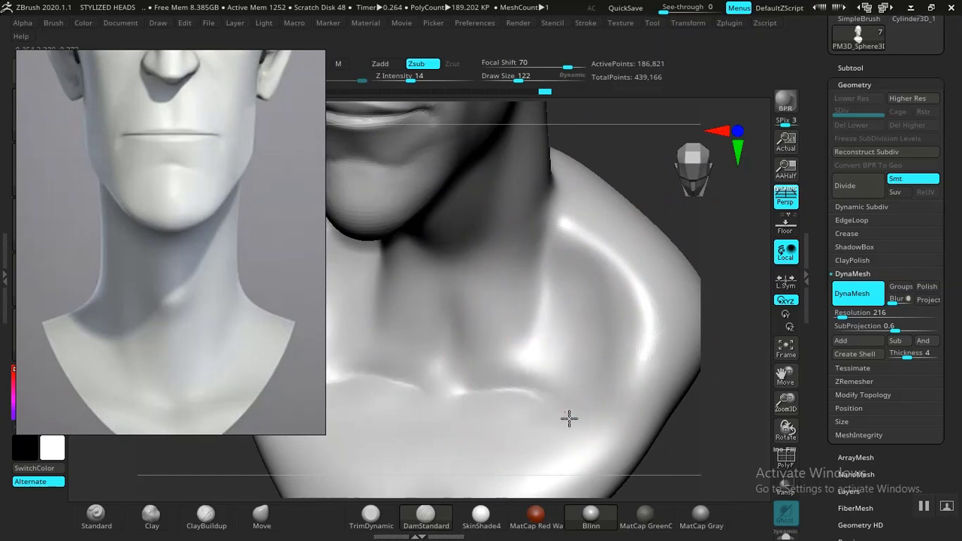
{"action": "left_click_drag", "start_coordinate": [569, 432], "coordinate": [516, 398], "text": "shift"}
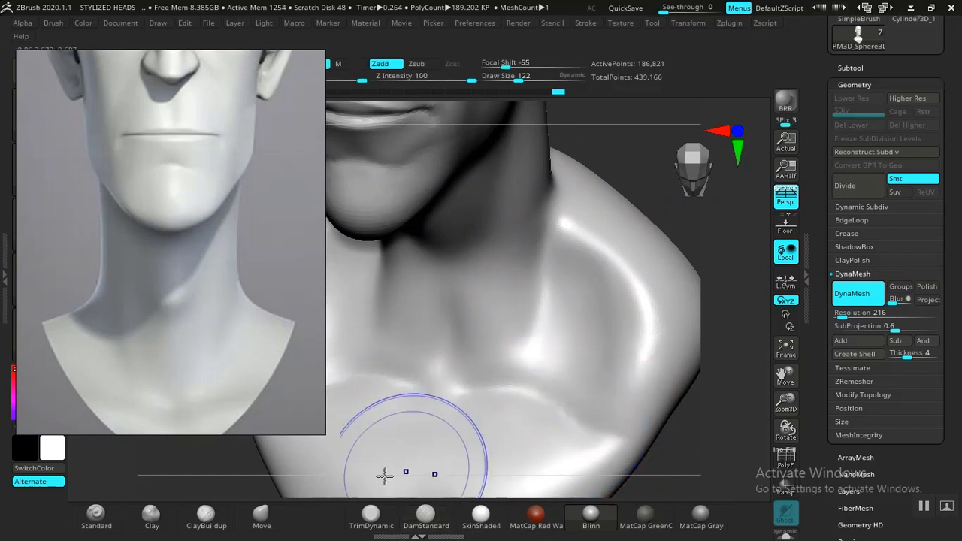
Rework the collarbone with the Standard brush at Z Intensity 12, undoing the unwanted strokes and smoothing the form
{"action": "left_click", "coordinate": [95, 515]}
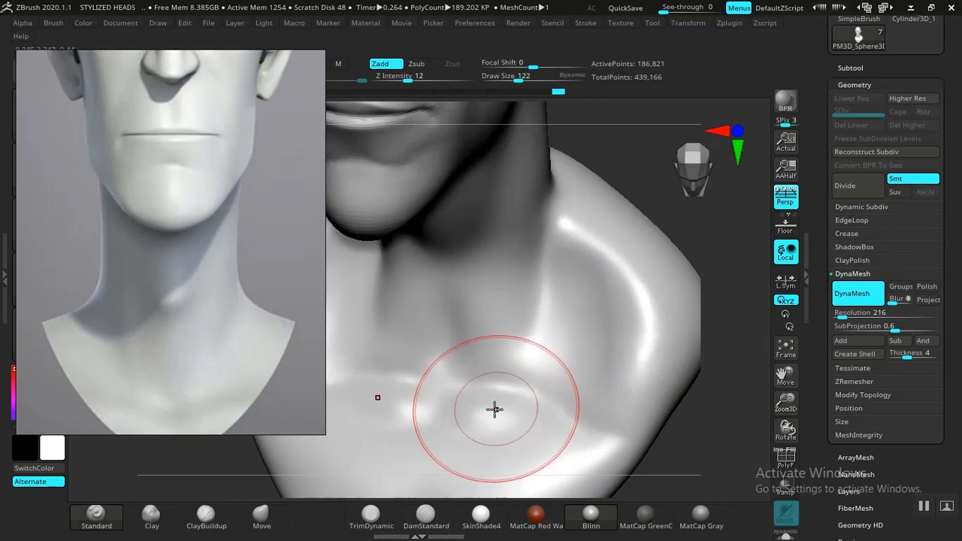
{"action": "key", "text": "ctrl+z"}
{"action": "mouse_move", "coordinate": [482, 403]}
{"action": "left_mouse_down"}
{"action": "mouse_move", "coordinate": [474, 396]}
{"action": "mouse_move", "coordinate": [556, 419]}
{"action": "left_mouse_up"}
{"action": "key", "text": "ctrl+z"}
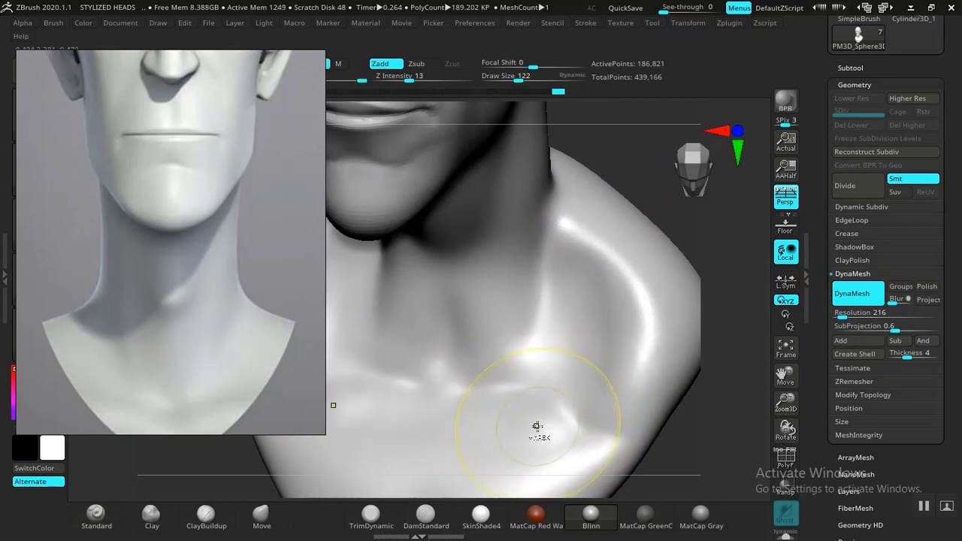
{"action": "left_click_drag", "start_coordinate": [485, 402], "coordinate": [520, 405]}
{"action": "mouse_move", "coordinate": [550, 434]}
{"action": "left_mouse_down", "text": "shift"}
{"action": "mouse_move", "coordinate": [560, 409]}
{"action": "mouse_move", "coordinate": [523, 380]}
{"action": "mouse_move", "coordinate": [533, 357]}
{"action": "left_mouse_up", "text": "shift"}
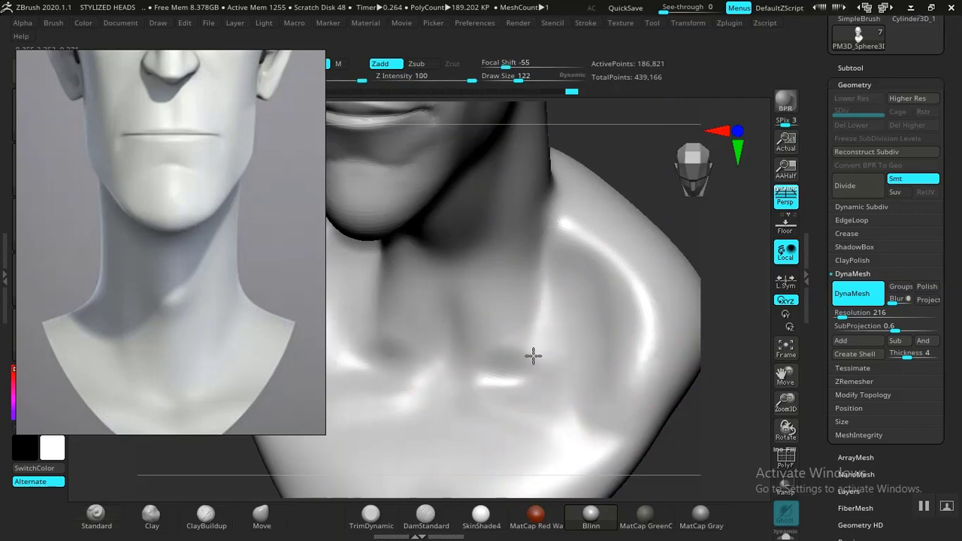
Smooth the shoulder contour and the collarbone and throat area, checking the bust from the front
{"action": "left_click_drag", "start_coordinate": [637, 189], "coordinate": [559, 187], "text": "alt"}
{"action": "mouse_move", "coordinate": [586, 252]}
{"action": "left_mouse_down", "text": "shift"}
{"action": "mouse_move", "coordinate": [614, 269]}
{"action": "mouse_move", "coordinate": [602, 309]}
{"action": "mouse_move", "coordinate": [637, 435]}
{"action": "left_mouse_up", "text": "shift"}
{"action": "mouse_move", "coordinate": [605, 266]}
{"action": "left_mouse_down", "text": "alt"}
{"action": "mouse_move", "coordinate": [646, 386]}
{"action": "mouse_move", "coordinate": [655, 276]}
{"action": "left_mouse_up", "text": "alt"}
{"action": "mouse_move", "coordinate": [654, 276]}
{"action": "right_mouse_down"}
{"action": "mouse_move", "coordinate": [641, 273]}
{"action": "mouse_move", "coordinate": [651, 315]}
{"action": "mouse_move", "coordinate": [572, 336]}
{"action": "right_mouse_up"}
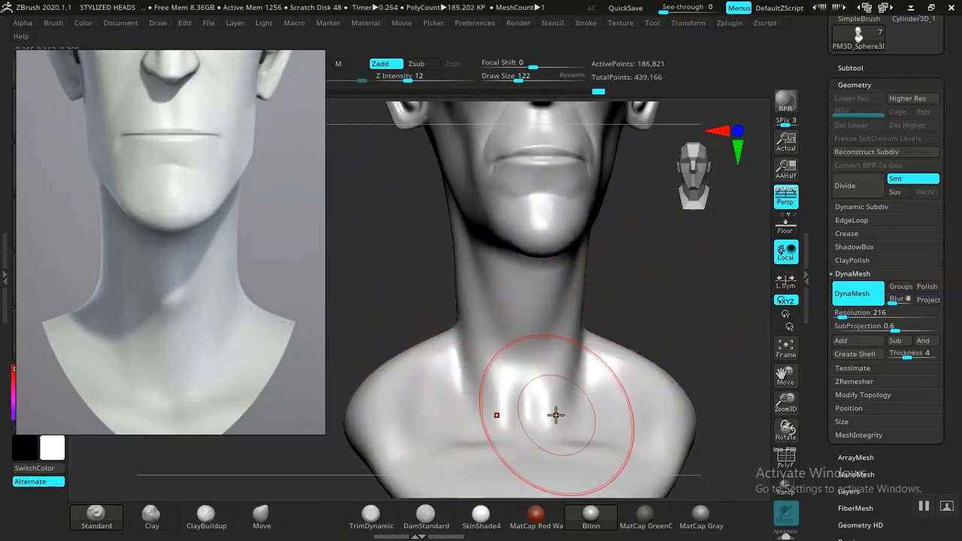
{"action": "left_click_drag", "start_coordinate": [483, 421], "coordinate": [502, 455], "text": "shift"}
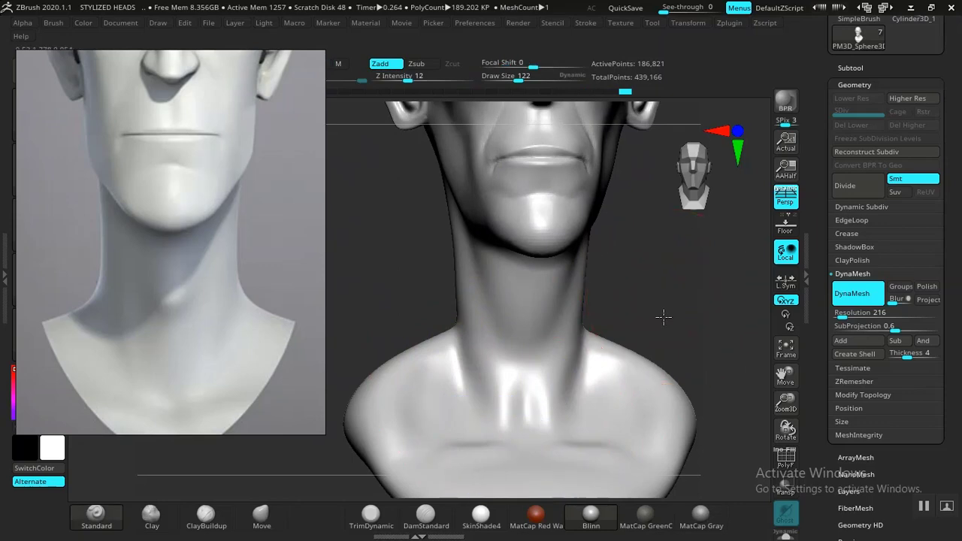
Examine the neck, jaw underside and shoulder transition from the side and front
{"action": "left_click_drag", "start_coordinate": [663, 315], "coordinate": [640, 376], "text": "alt"}
{"action": "mouse_move", "coordinate": [603, 370]}
{"action": "right_mouse_down"}
{"action": "mouse_move", "coordinate": [655, 318]}
{"action": "mouse_move", "coordinate": [616, 341]}
{"action": "mouse_move", "coordinate": [654, 296]}
{"action": "mouse_move", "coordinate": [636, 348]}
{"action": "mouse_move", "coordinate": [679, 358]}
{"action": "mouse_move", "coordinate": [629, 365]}
{"action": "mouse_move", "coordinate": [591, 399]}
{"action": "mouse_move", "coordinate": [604, 444]}
{"action": "mouse_move", "coordinate": [586, 447]}
{"action": "right_mouse_up"}
{"action": "left_click", "coordinate": [260, 514]}
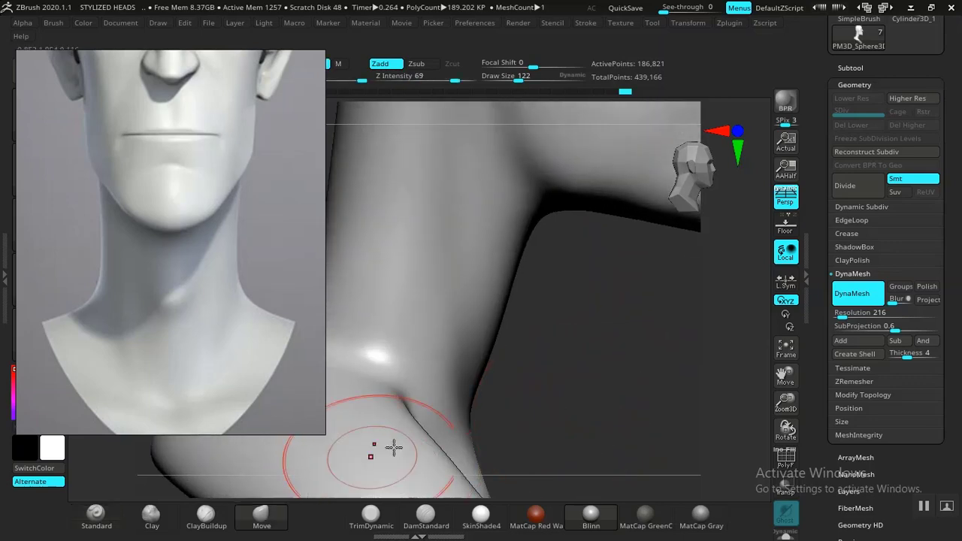
{"action": "right_click_drag", "start_coordinate": [391, 446], "coordinate": [555, 405]}
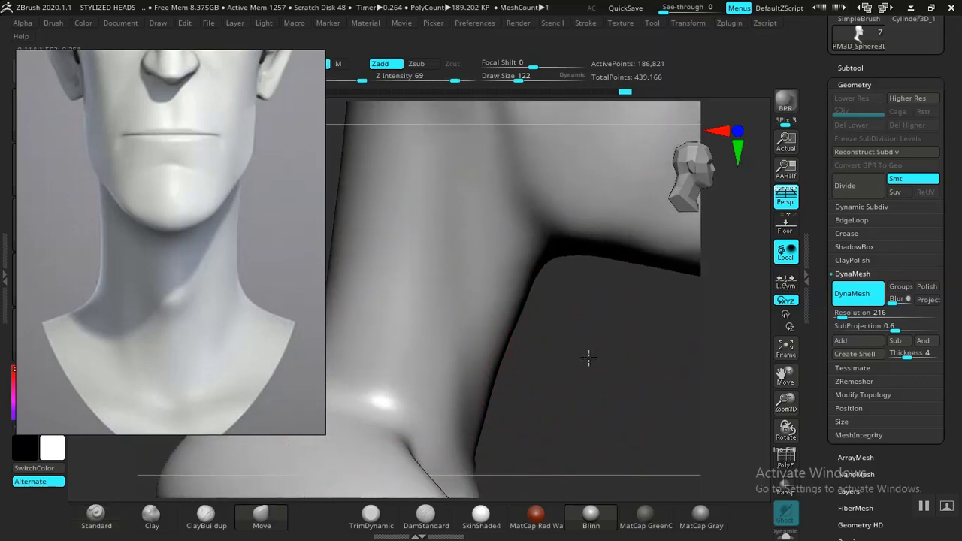
{"action": "right_click_drag", "start_coordinate": [588, 358], "coordinate": [487, 387]}
{"action": "left_click", "coordinate": [152, 514]}
{"action": "right_click_drag", "start_coordinate": [672, 359], "coordinate": [594, 368]}
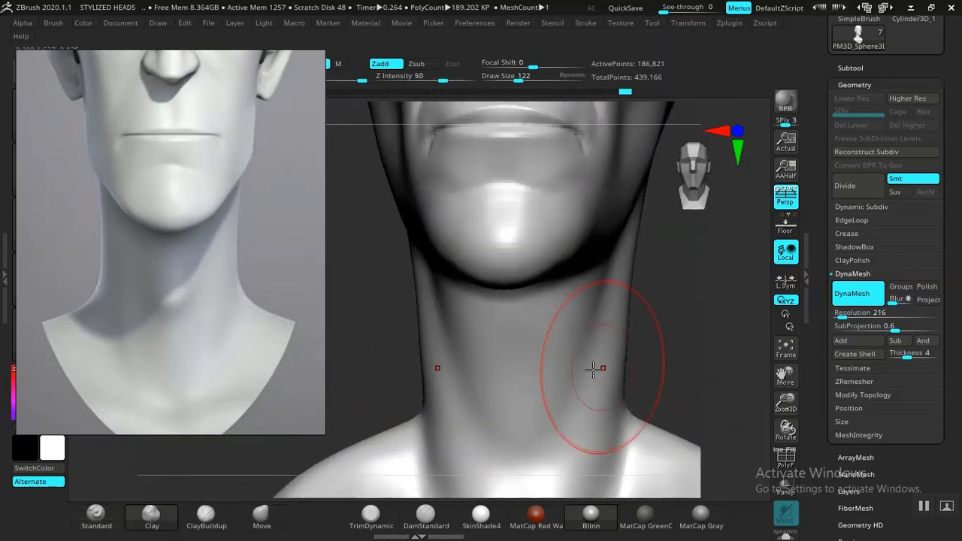
{"action": "left_click", "coordinate": [96, 515]}
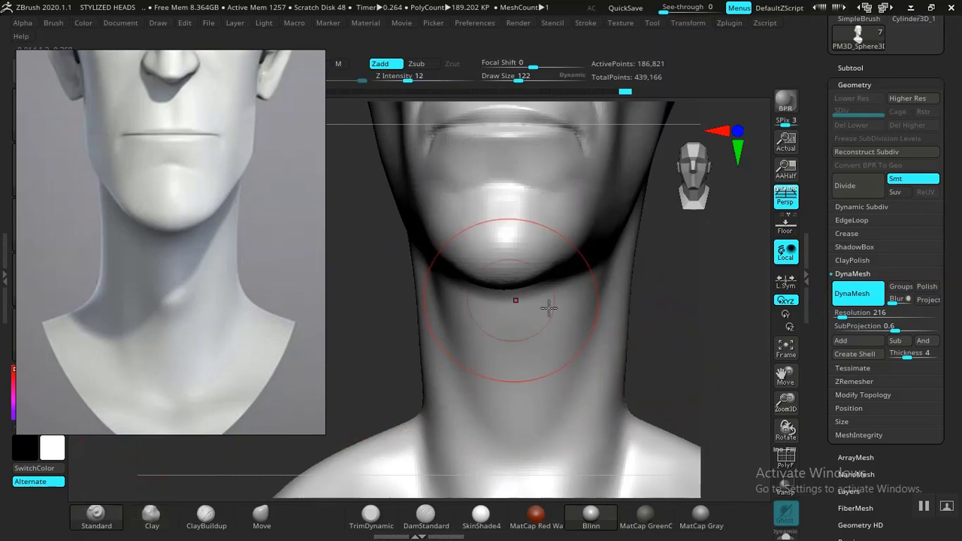
{"action": "right_click_drag", "start_coordinate": [549, 308], "coordinate": [526, 372]}
{"action": "right_click_drag", "start_coordinate": [643, 325], "coordinate": [285, 467]}
Adjust the side of the neck below the jaw with the Move brush, checking it from below and from the front
{"action": "left_click", "coordinate": [262, 516]}
{"action": "mouse_move", "coordinate": [647, 347]}
{"action": "right_mouse_down"}
{"action": "mouse_move", "coordinate": [608, 325]}
{"action": "mouse_move", "coordinate": [601, 299]}
{"action": "right_mouse_up"}
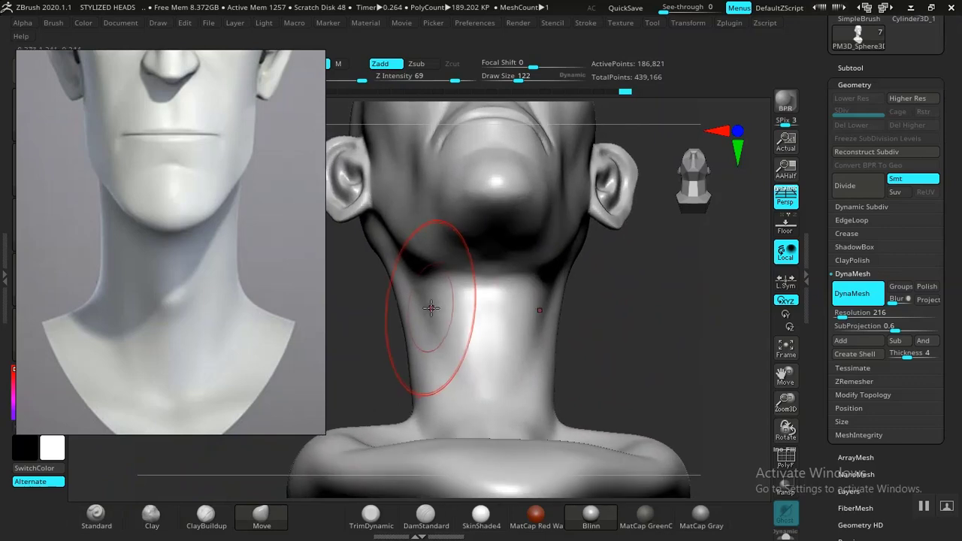
{"action": "left_click_drag", "start_coordinate": [632, 400], "coordinate": [623, 401], "text": "shift"}
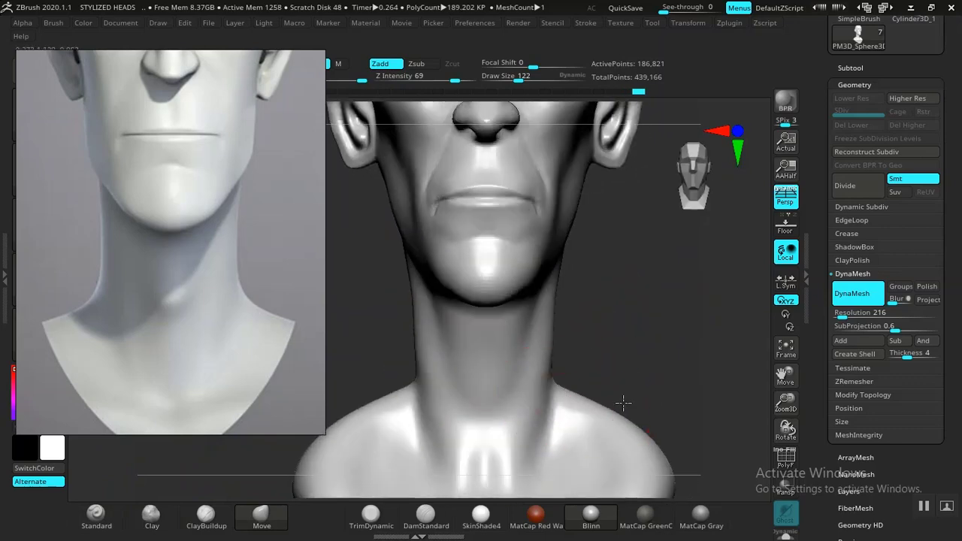
Build up an Adam's apple on the front of the neck with ClayBuildup and smooth it into the throat
{"action": "left_click", "coordinate": [210, 524]}
{"action": "left_click_drag", "start_coordinate": [680, 298], "coordinate": [670, 377], "text": "alt"}
{"action": "mouse_move", "coordinate": [498, 386]}
{"action": "left_mouse_down"}
{"action": "mouse_move", "coordinate": [515, 387]}
{"action": "mouse_move", "coordinate": [503, 393]}
{"action": "left_mouse_up"}
{"action": "right_click_drag", "start_coordinate": [659, 353], "coordinate": [512, 383]}
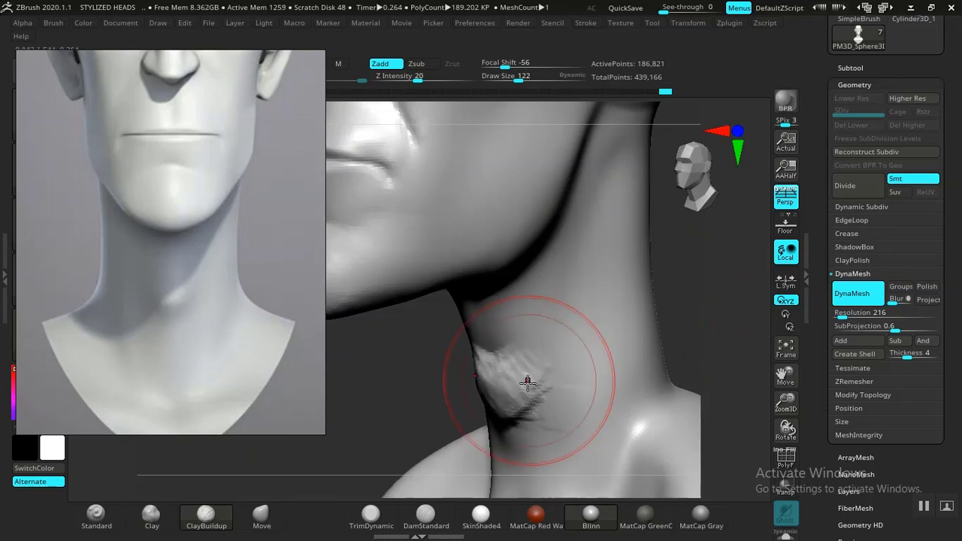
{"action": "left_click_drag", "start_coordinate": [527, 383], "coordinate": [522, 390], "text": "shift"}
{"action": "right_click_drag", "start_coordinate": [415, 414], "coordinate": [456, 403], "text": "ctrl"}
{"action": "mouse_move", "coordinate": [637, 364]}
{"action": "right_mouse_down"}
{"action": "mouse_move", "coordinate": [657, 358]}
{"action": "mouse_move", "coordinate": [657, 339]}
{"action": "mouse_move", "coordinate": [677, 461]}
{"action": "mouse_move", "coordinate": [491, 367]}
{"action": "right_mouse_up"}
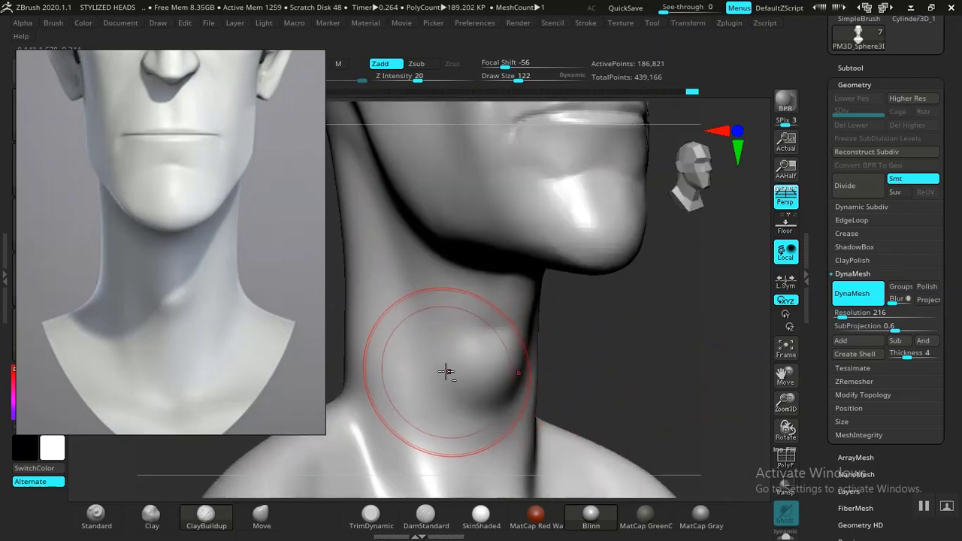
{"action": "mouse_move", "coordinate": [436, 367]}
{"action": "left_mouse_down"}
{"action": "mouse_move", "coordinate": [462, 408]}
{"action": "mouse_move", "coordinate": [438, 375]}
{"action": "left_mouse_up"}
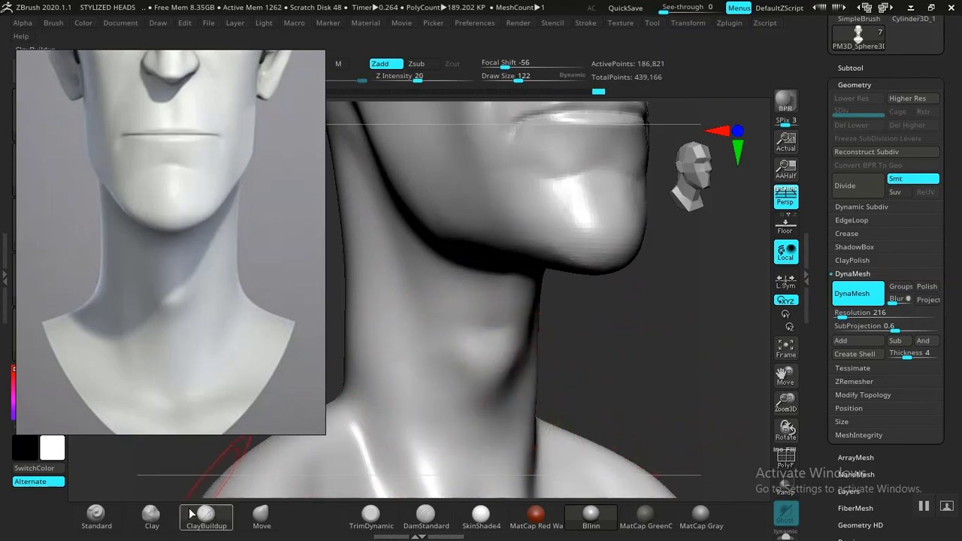
Add volume to the Adam's apple with the Clay brush at Z Intensity 50, undoing an unwanted stroke and smoothing the form
{"action": "left_click", "coordinate": [151, 514]}
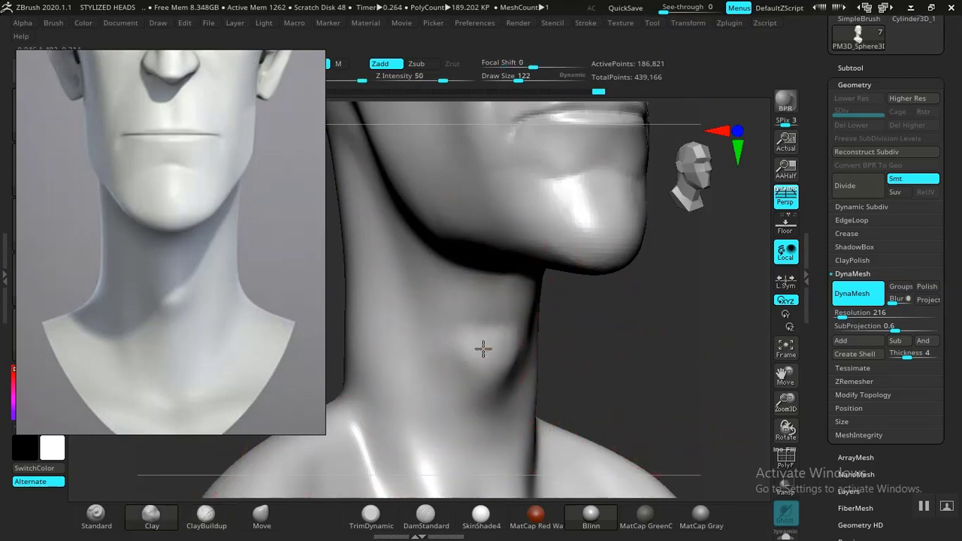
{"action": "left_click_drag", "start_coordinate": [483, 349], "coordinate": [473, 351]}
{"action": "key", "text": "ctrl+z"}
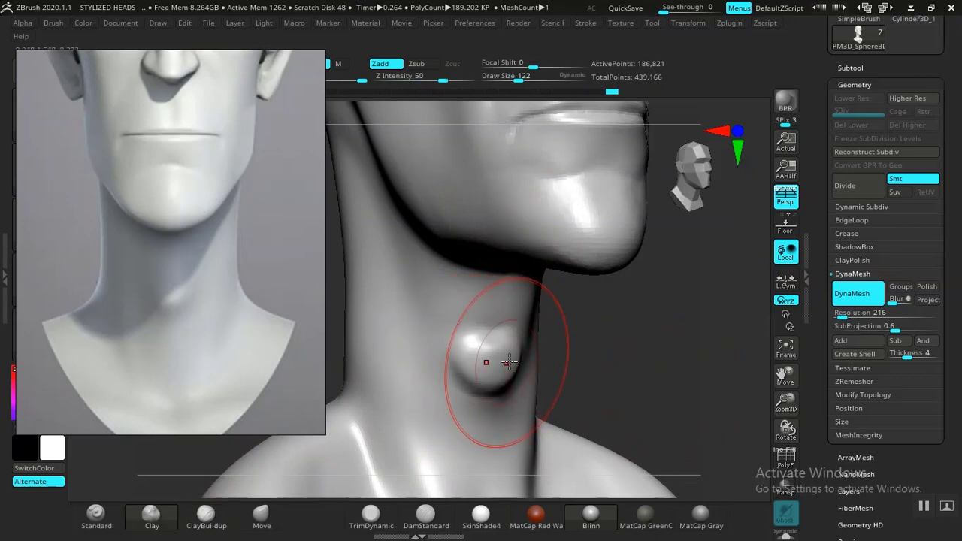
{"action": "mouse_move", "coordinate": [508, 362]}
{"action": "right_mouse_down"}
{"action": "mouse_move", "coordinate": [558, 350]}
{"action": "mouse_move", "coordinate": [515, 350]}
{"action": "right_mouse_up"}
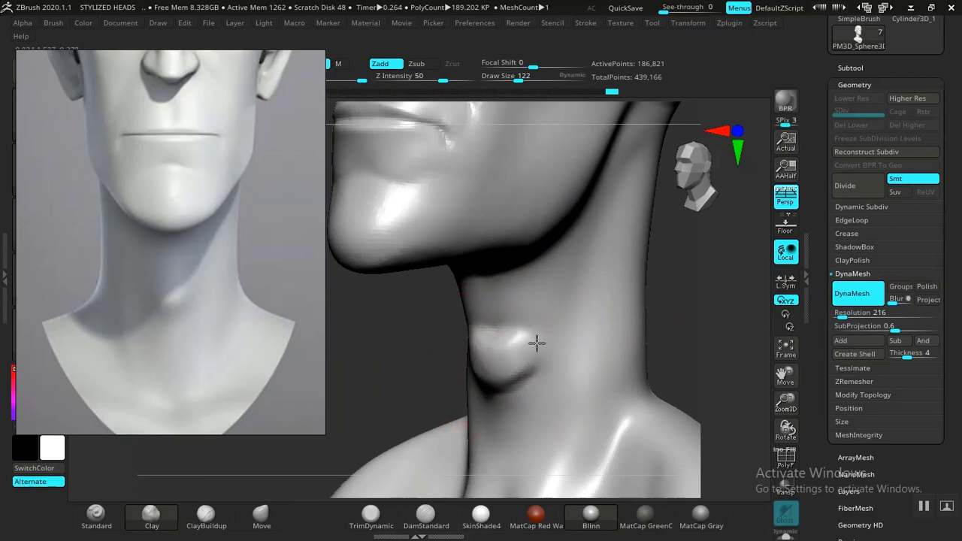
{"action": "left_click_drag", "start_coordinate": [513, 343], "coordinate": [527, 321]}
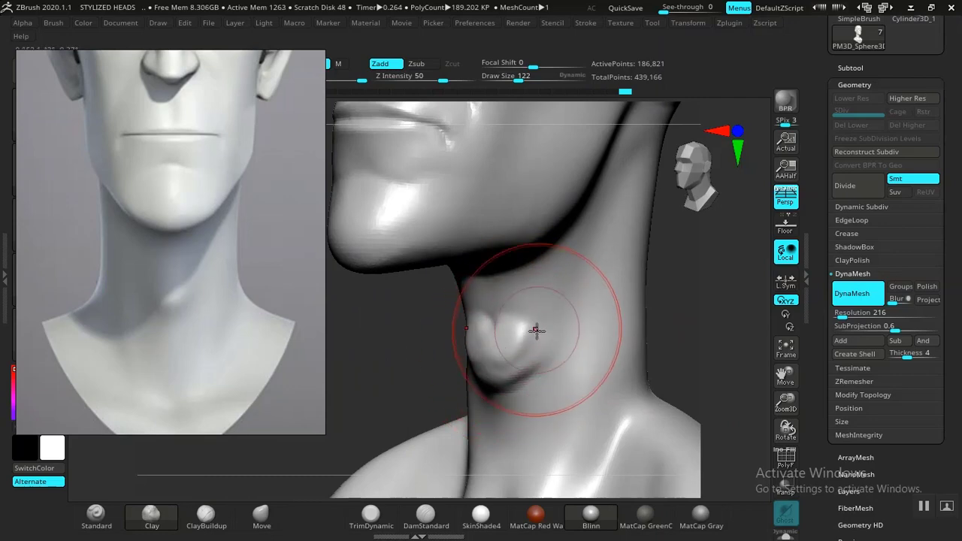
{"action": "left_click_drag", "start_coordinate": [511, 360], "coordinate": [508, 359], "text": "shift"}
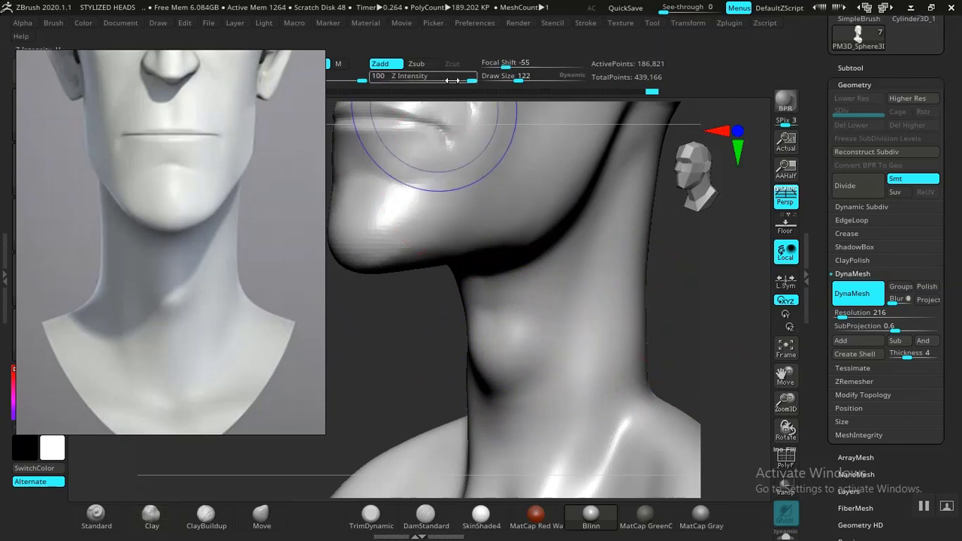
Lower the Smooth brush's Z Intensity to 26 and soften the front of the Adam's apple
{"action": "left_click", "coordinate": [425, 79], "text": "shift"}
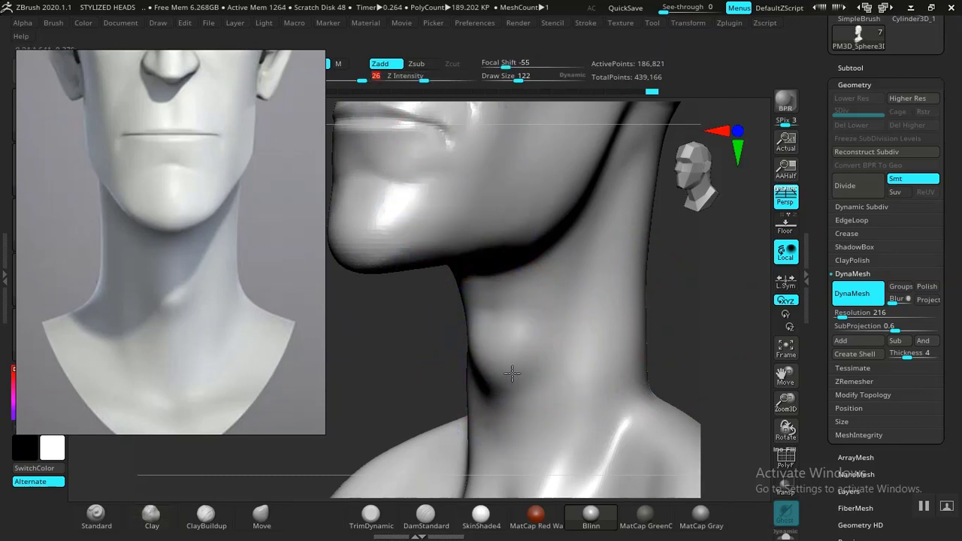
{"action": "left_click_drag", "start_coordinate": [477, 347], "coordinate": [481, 380], "text": "shift"}
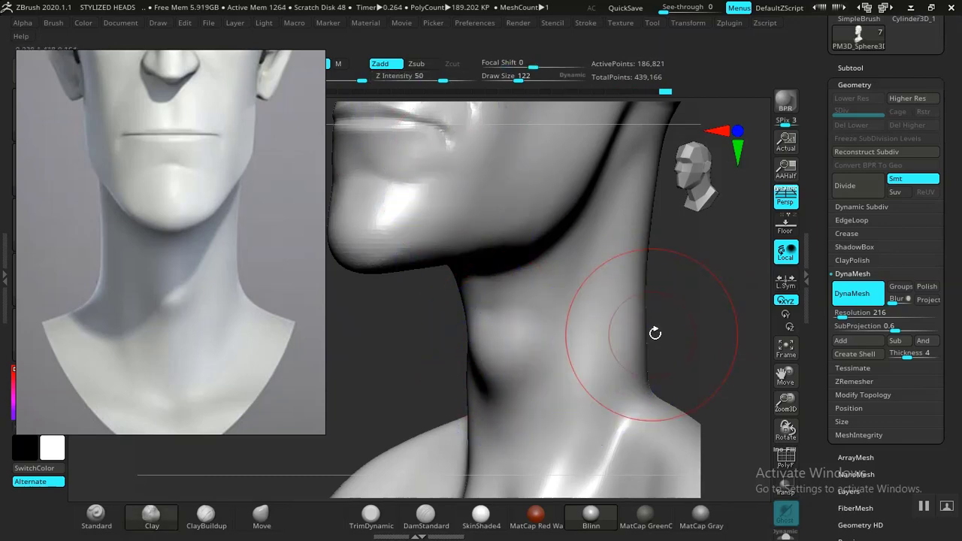
{"action": "mouse_move", "coordinate": [682, 329]}
{"action": "left_mouse_down", "text": "alt"}
{"action": "mouse_move", "coordinate": [623, 277]}
{"action": "mouse_move", "coordinate": [601, 307]}
{"action": "left_mouse_up", "text": "alt"}
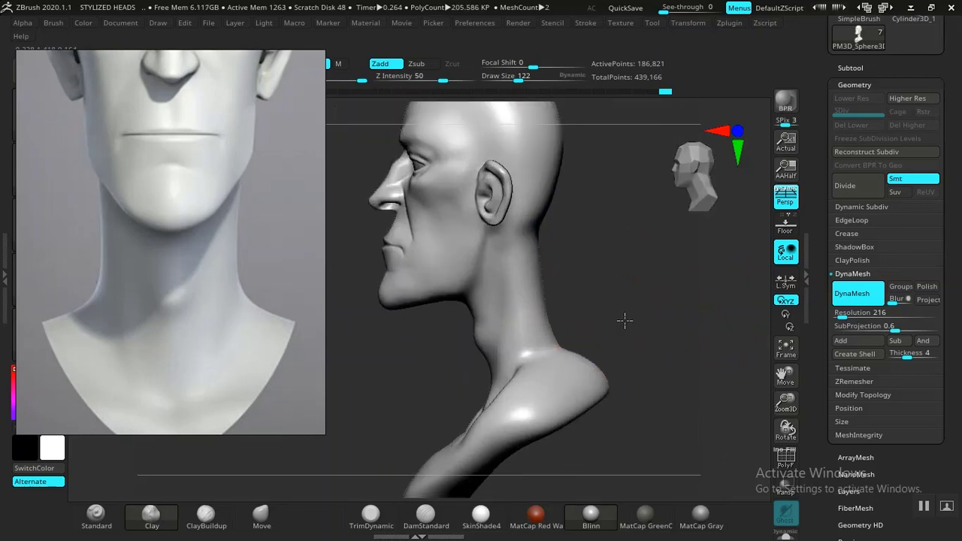
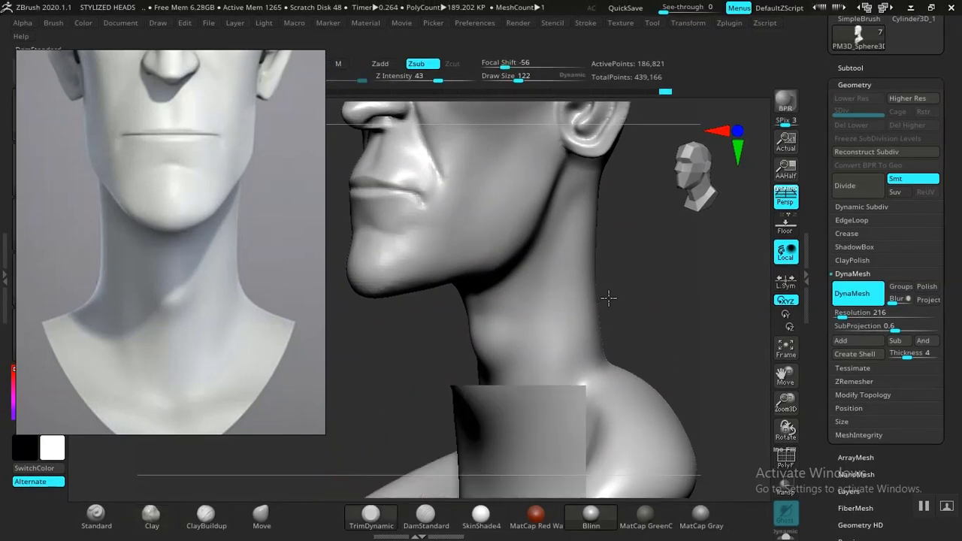
Flatten the side of the Adam's apple with TrimDynamic at Draw Size 50 and lightly smooth it
{"action": "mouse_move", "coordinate": [607, 298]}
{"action": "left_mouse_down"}
{"action": "mouse_move", "coordinate": [489, 294]}
{"action": "mouse_move", "coordinate": [413, 344]}
{"action": "mouse_move", "coordinate": [419, 372]}
{"action": "left_mouse_up"}
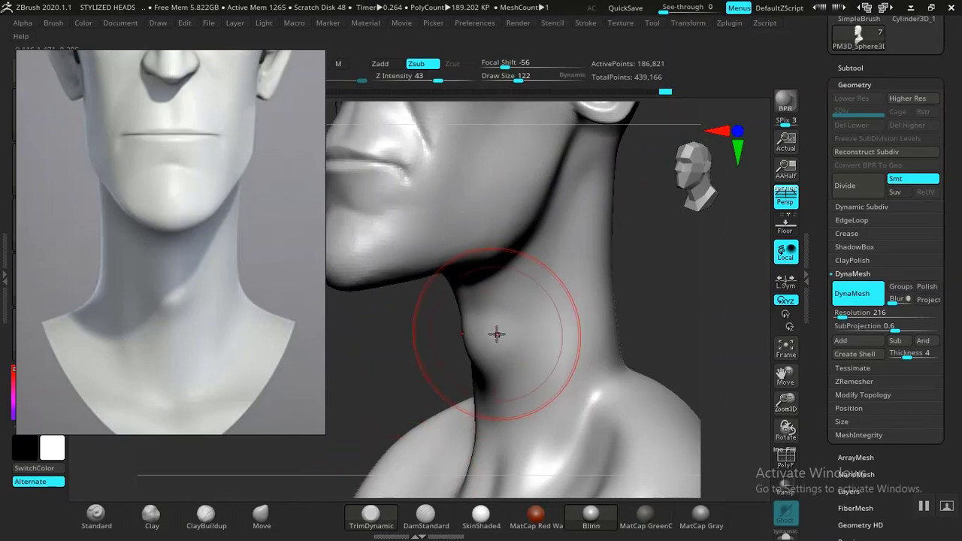
{"action": "key", "text": "bracketleft"}
{"action": "key", "text": "bracketleft"}
{"action": "key", "text": "bracketleft"}
{"action": "key", "text": "bracketleft"}
{"action": "key", "text": "bracketleft"}
{"action": "key", "text": "bracketleft"}
{"action": "key", "text": "bracketleft"}
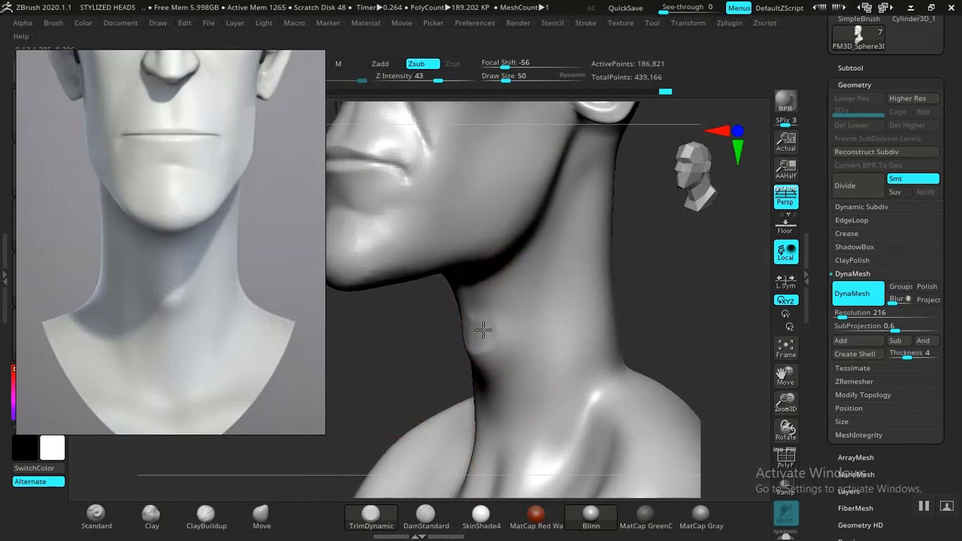
{"action": "left_click_drag", "start_coordinate": [492, 324], "coordinate": [484, 338]}
{"action": "left_click_drag", "start_coordinate": [484, 338], "coordinate": [486, 327], "text": "shift"}
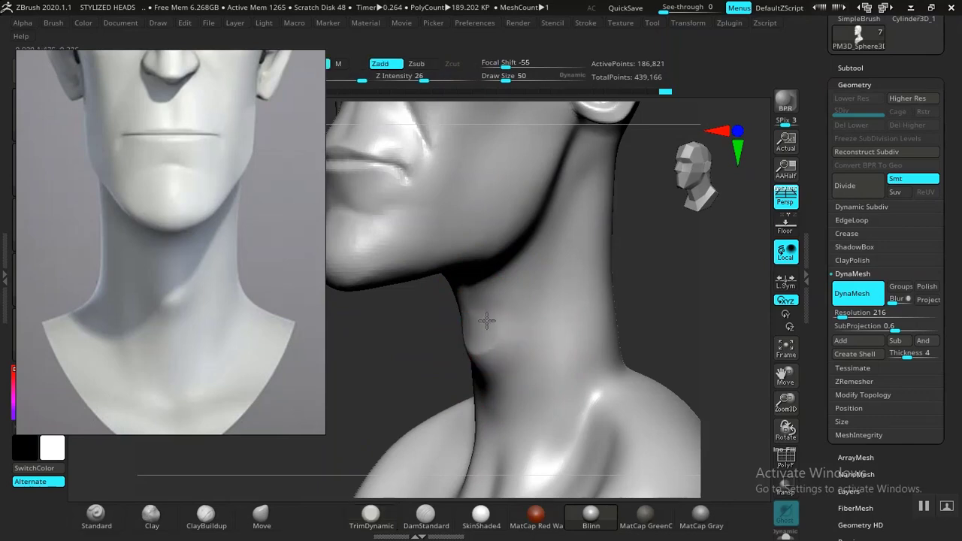
Refine the planes and lower edge of the Adam's apple with TrimDynamic from the opposite side, and smooth them
{"action": "mouse_move", "coordinate": [681, 295]}
{"action": "left_mouse_down", "text": "shift"}
{"action": "mouse_move", "coordinate": [693, 295]}
{"action": "mouse_move", "coordinate": [658, 379]}
{"action": "mouse_move", "coordinate": [489, 376]}
{"action": "left_mouse_up", "text": "shift"}
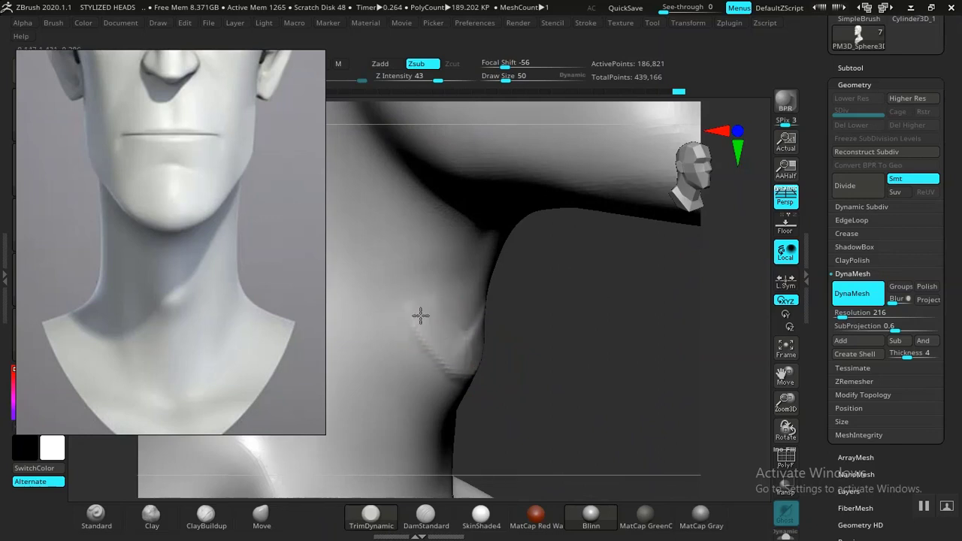
{"action": "mouse_move", "coordinate": [464, 369]}
{"action": "left_mouse_down", "text": "shift"}
{"action": "mouse_move", "coordinate": [444, 362]}
{"action": "mouse_move", "coordinate": [460, 339]}
{"action": "left_mouse_up", "text": "shift"}
{"action": "mouse_move", "coordinate": [436, 324]}
{"action": "left_mouse_down"}
{"action": "mouse_move", "coordinate": [426, 319]}
{"action": "mouse_move", "coordinate": [448, 333]}
{"action": "mouse_move", "coordinate": [547, 337]}
{"action": "left_mouse_up"}
{"action": "left_click_drag", "start_coordinate": [659, 367], "coordinate": [569, 324], "text": "alt"}
{"action": "mouse_move", "coordinate": [561, 276]}
{"action": "left_mouse_down", "text": "alt"}
{"action": "mouse_move", "coordinate": [576, 307]}
{"action": "mouse_move", "coordinate": [633, 328]}
{"action": "mouse_move", "coordinate": [563, 338]}
{"action": "left_mouse_up", "text": "alt"}
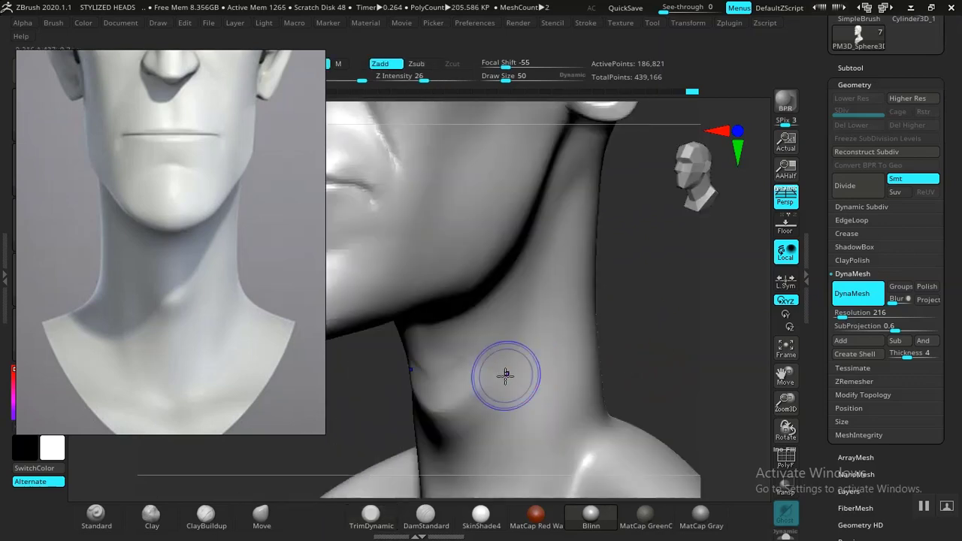
{"action": "left_click_drag", "start_coordinate": [476, 387], "coordinate": [481, 373], "text": "shift"}
Shape the Adam's apple profile in side view with the Move brush at Draw Size 78, and smooth it
{"action": "left_click_drag", "start_coordinate": [658, 338], "coordinate": [668, 356]}
{"action": "mouse_move", "coordinate": [609, 280]}
{"action": "left_mouse_down", "text": "alt"}
{"action": "mouse_move", "coordinate": [621, 320]}
{"action": "mouse_move", "coordinate": [610, 314]}
{"action": "mouse_move", "coordinate": [610, 275]}
{"action": "mouse_move", "coordinate": [667, 408]}
{"action": "mouse_move", "coordinate": [656, 400]}
{"action": "left_mouse_up", "text": "alt"}
{"action": "left_click", "coordinate": [261, 515]}
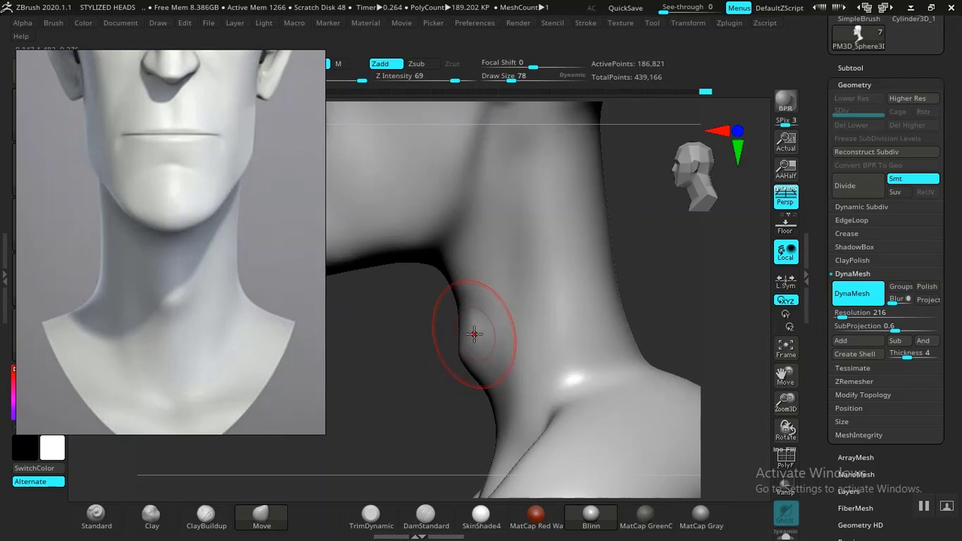
{"action": "mouse_move", "coordinate": [484, 330]}
{"action": "left_mouse_down", "text": "shift"}
{"action": "mouse_move", "coordinate": [479, 313]}
{"action": "mouse_move", "coordinate": [482, 325]}
{"action": "left_mouse_up", "text": "shift"}
{"action": "mouse_move", "coordinate": [375, 383]}
{"action": "left_mouse_down", "text": "alt"}
{"action": "mouse_move", "coordinate": [468, 281]}
{"action": "mouse_move", "coordinate": [633, 303]}
{"action": "mouse_move", "coordinate": [604, 273]}
{"action": "mouse_move", "coordinate": [571, 300]}
{"action": "mouse_move", "coordinate": [605, 384]}
{"action": "left_mouse_up", "text": "alt"}
Adjust the rear jawline just below the ear with the Move brush in side view
{"action": "left_click", "coordinate": [425, 515]}
{"action": "left_click_drag", "start_coordinate": [671, 279], "coordinate": [641, 271]}
{"action": "left_click_drag", "start_coordinate": [654, 230], "coordinate": [661, 299], "text": "alt"}
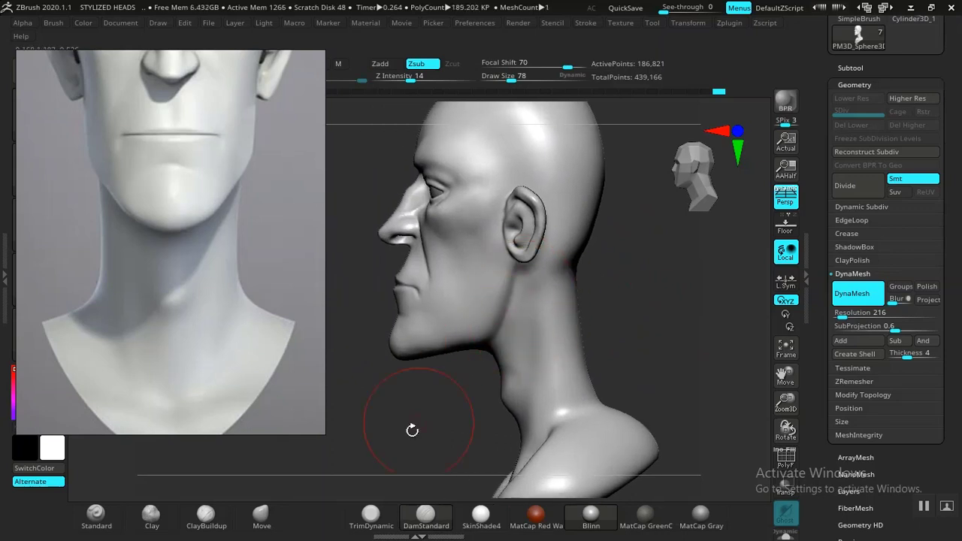
{"action": "left_click", "coordinate": [259, 514]}
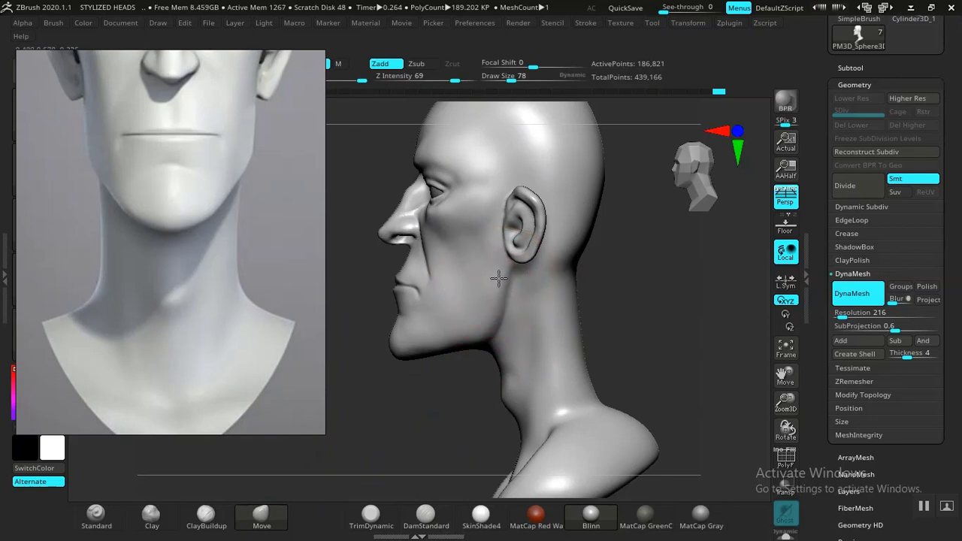
{"action": "left_click_drag", "start_coordinate": [501, 272], "coordinate": [501, 274]}
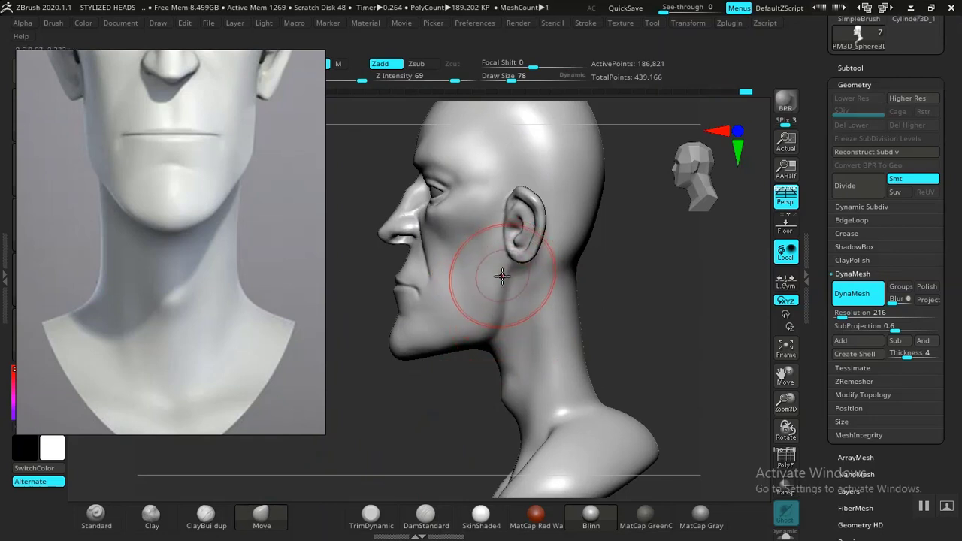
Bring the full face of the reference image into view and compare the model's eyes and nose up close
{"action": "left_click_drag", "start_coordinate": [580, 296], "coordinate": [621, 329]}
{"action": "middle_click_drag", "start_coordinate": [235, 116], "coordinate": [223, 306]}
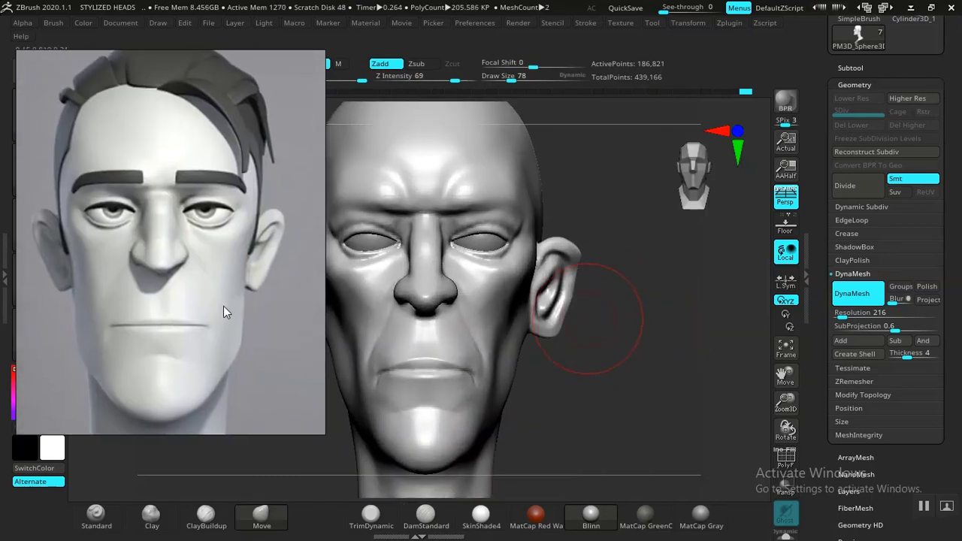
{"action": "left_click_drag", "start_coordinate": [682, 381], "coordinate": [711, 402], "text": "alt"}
{"action": "mouse_move", "coordinate": [687, 342]}
{"action": "left_mouse_down", "text": "alt"}
{"action": "mouse_move", "coordinate": [713, 359]}
{"action": "mouse_move", "coordinate": [718, 459]}
{"action": "left_mouse_up", "text": "alt"}
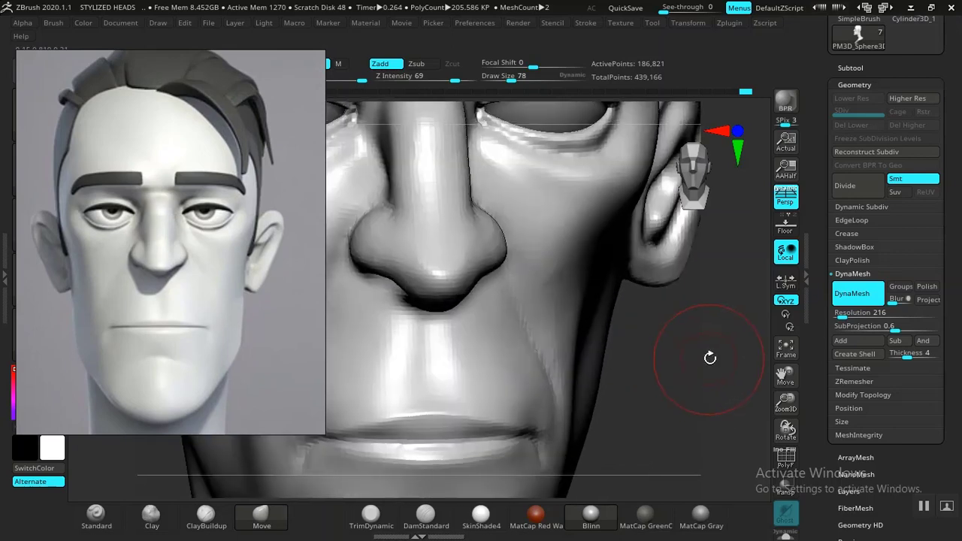
{"action": "left_click_drag", "start_coordinate": [709, 356], "coordinate": [704, 450], "text": "alt"}
Reduce the Smooth brush's Z Intensity to 0 and go over the lower eyelid
{"action": "left_click", "coordinate": [410, 77], "text": "shift"}
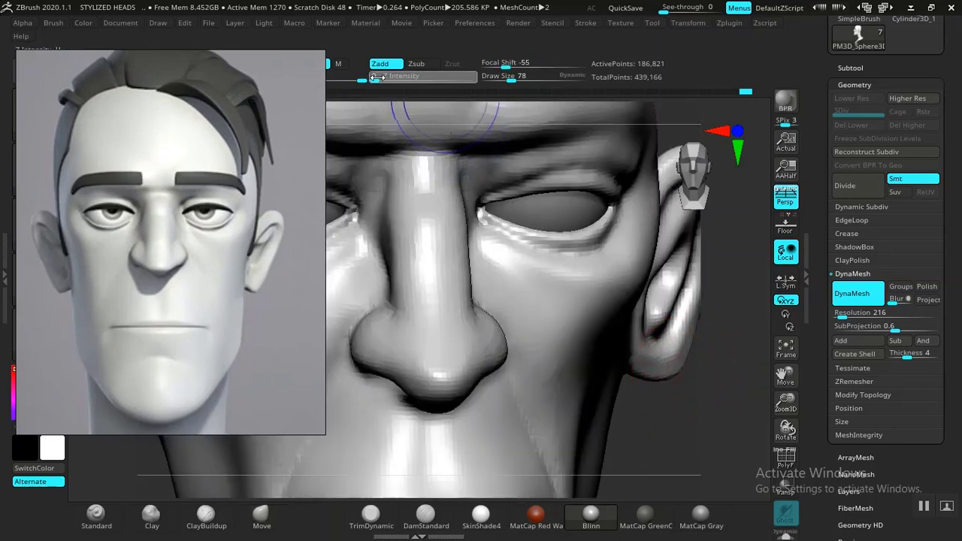
{"action": "left_click_drag", "start_coordinate": [700, 410], "coordinate": [606, 335]}
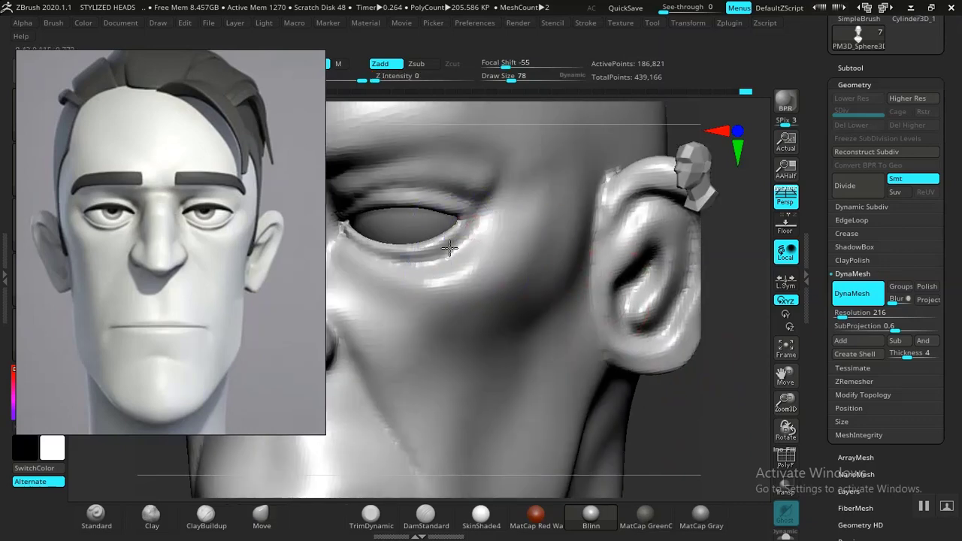
{"action": "left_click_drag", "start_coordinate": [386, 254], "coordinate": [455, 247], "text": "shift"}
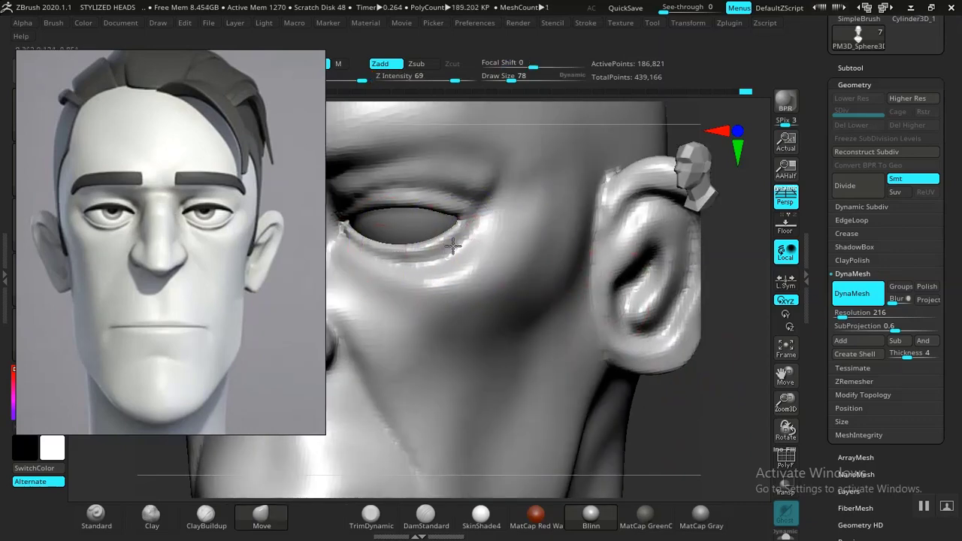
{"action": "left_click_drag", "start_coordinate": [713, 405], "coordinate": [686, 406]}
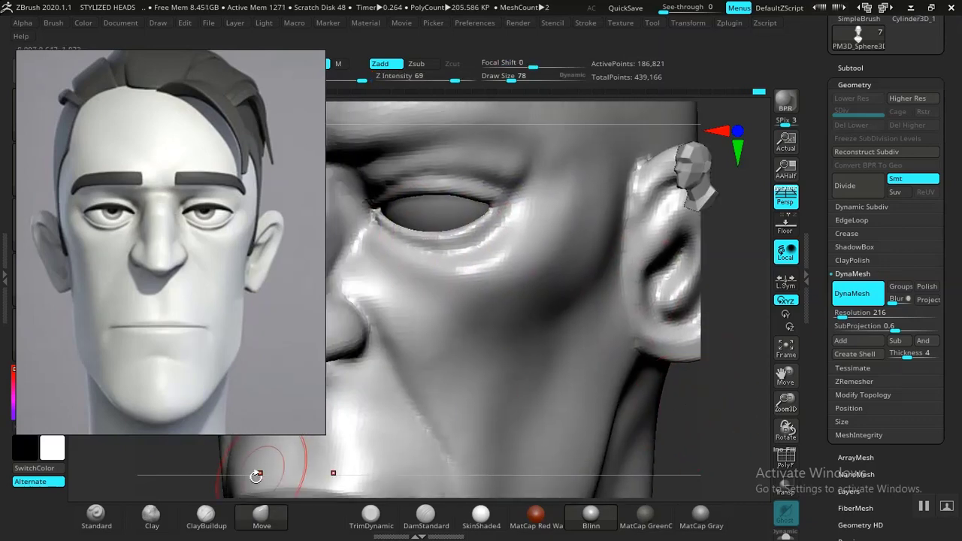
Carve along the lower eyelid and build up the upper eyelid with the Standard brush at Z Intensity 12, undoing the last change
{"action": "left_click", "coordinate": [96, 515]}
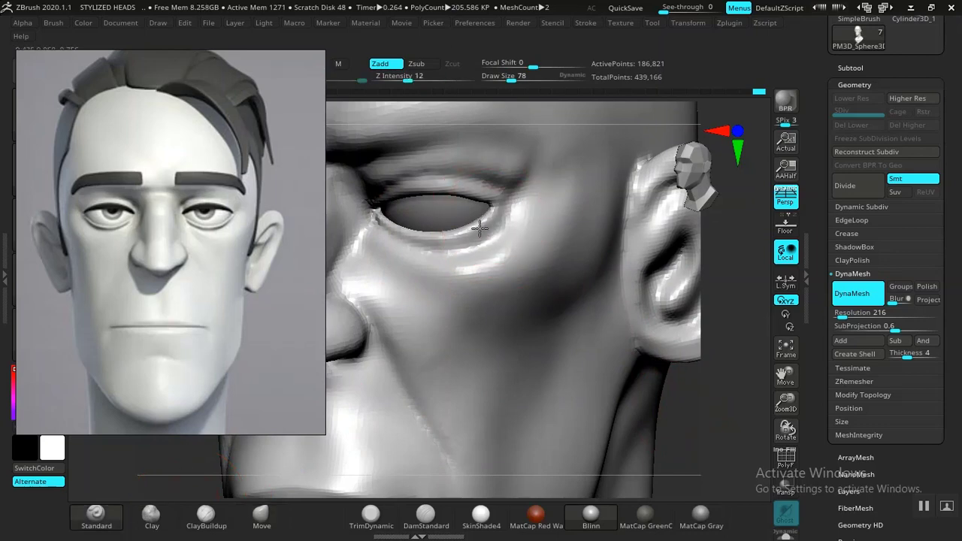
{"action": "mouse_move", "coordinate": [479, 229]}
{"action": "left_mouse_down", "text": "alt"}
{"action": "mouse_move", "coordinate": [450, 237]}
{"action": "mouse_move", "coordinate": [387, 217]}
{"action": "left_mouse_up", "text": "alt"}
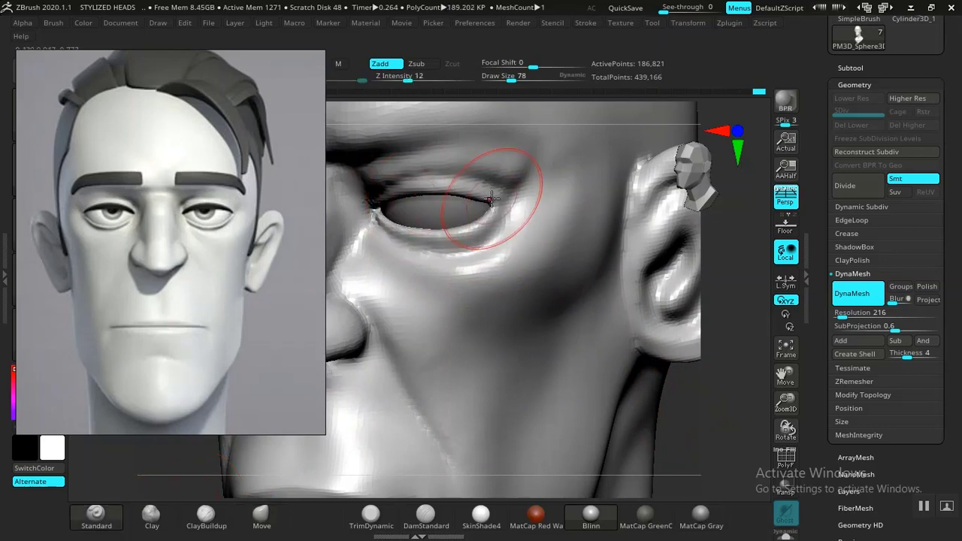
{"action": "mouse_move", "coordinate": [502, 207]}
{"action": "left_mouse_down"}
{"action": "mouse_move", "coordinate": [477, 189]}
{"action": "mouse_move", "coordinate": [415, 189]}
{"action": "left_mouse_up"}
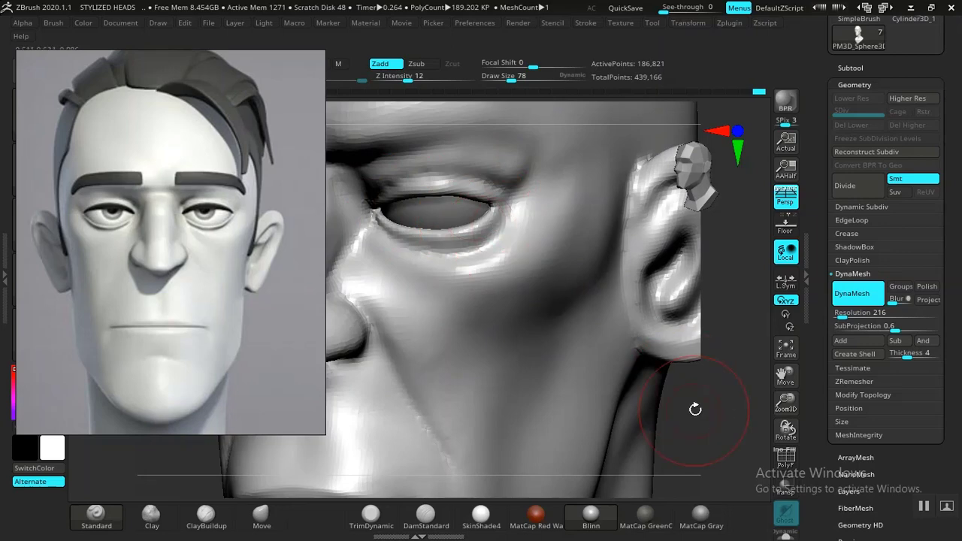
{"action": "left_click_drag", "start_coordinate": [698, 407], "coordinate": [655, 383]}
{"action": "key", "text": "ctrl+z"}
{"action": "mouse_move", "coordinate": [684, 412]}
{"action": "left_mouse_down", "text": "alt"}
{"action": "mouse_move", "coordinate": [710, 356]}
{"action": "mouse_move", "coordinate": [670, 386]}
{"action": "left_mouse_up", "text": "alt"}
Smooth the crease above the outer corner of the upper eyelid
{"action": "left_click", "coordinate": [425, 516]}
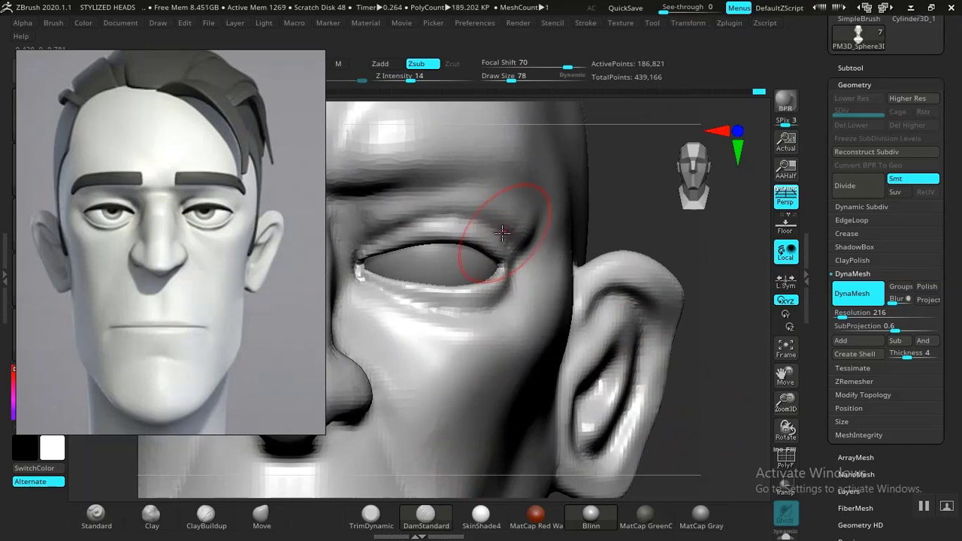
{"action": "mouse_move", "coordinate": [502, 233]}
{"action": "left_mouse_down", "text": "shift"}
{"action": "mouse_move", "coordinate": [524, 225]}
{"action": "mouse_move", "coordinate": [473, 225]}
{"action": "left_mouse_up", "text": "shift"}
{"action": "mouse_move", "coordinate": [717, 316]}
{"action": "left_mouse_down", "text": "alt"}
{"action": "mouse_move", "coordinate": [634, 279]}
{"action": "mouse_move", "coordinate": [684, 402]}
{"action": "mouse_move", "coordinate": [648, 364]}
{"action": "left_mouse_up", "text": "alt"}
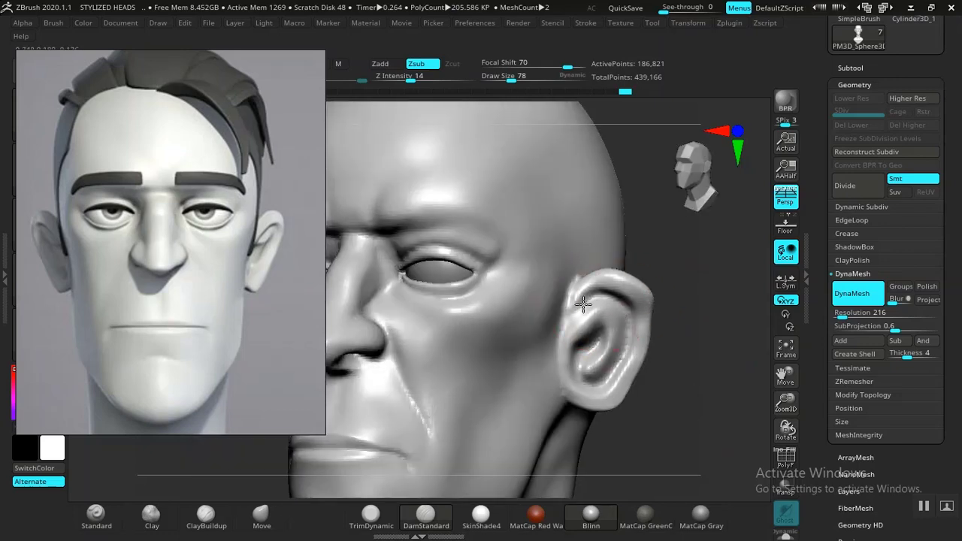
Flatten the ear's inner ridge with the TrimDynamic brush at Draw Size 78 and undo the last stroke near the ear hollow
{"action": "left_click_drag", "start_coordinate": [705, 325], "coordinate": [589, 433]}
{"action": "left_click", "coordinate": [383, 528]}
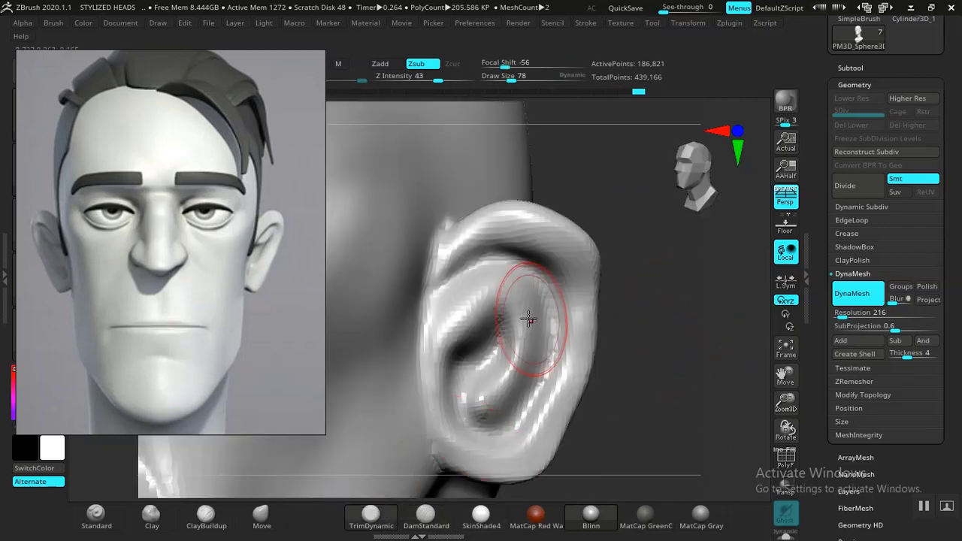
{"action": "left_click_drag", "start_coordinate": [484, 297], "coordinate": [451, 331]}
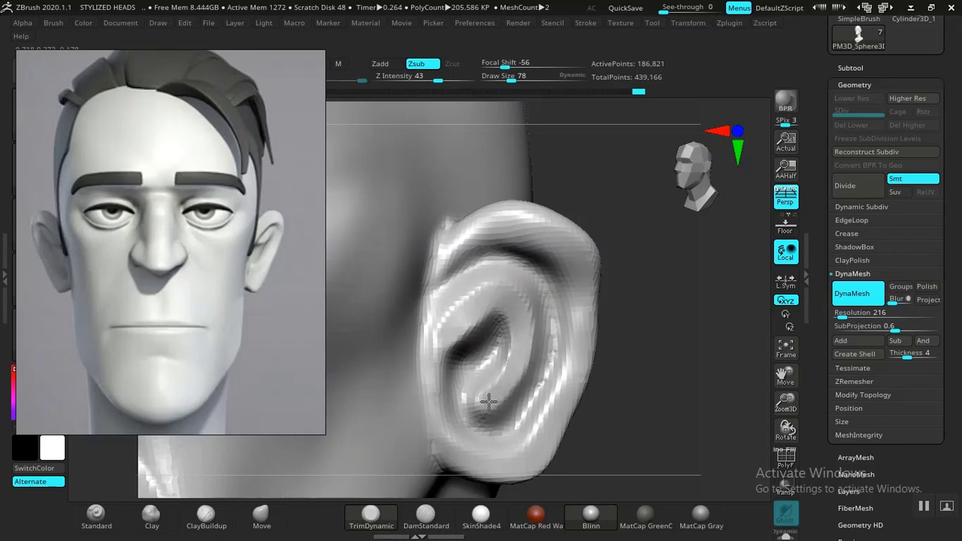
{"action": "mouse_move", "coordinate": [488, 402]}
{"action": "left_mouse_down"}
{"action": "mouse_move", "coordinate": [499, 369]}
{"action": "mouse_move", "coordinate": [482, 356]}
{"action": "left_mouse_up"}
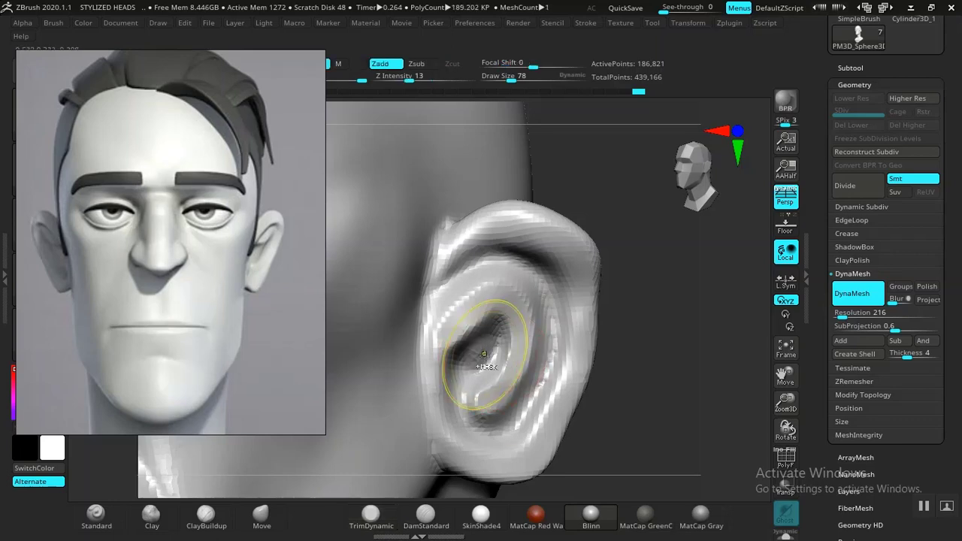
{"action": "key", "text": "ctrl+z"}
Fill the ear's central hollow with the Clay brush at Z Intensity 50, undoing the extra stroke along the inner ridge
{"action": "left_click", "coordinate": [152, 519]}
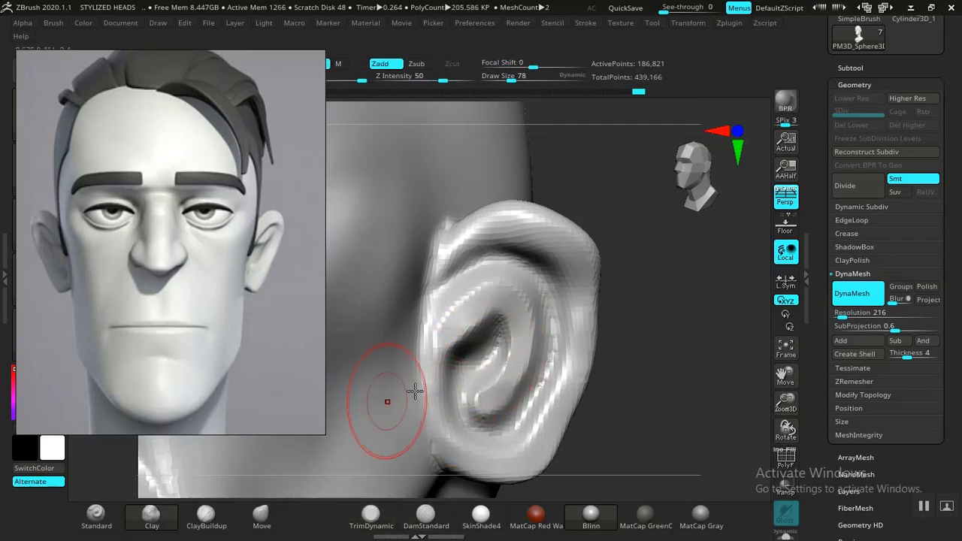
{"action": "mouse_move", "coordinate": [471, 354]}
{"action": "left_mouse_down"}
{"action": "mouse_move", "coordinate": [466, 323]}
{"action": "mouse_move", "coordinate": [474, 363]}
{"action": "mouse_move", "coordinate": [490, 346]}
{"action": "mouse_move", "coordinate": [495, 358]}
{"action": "left_mouse_up"}
{"action": "mouse_move", "coordinate": [553, 349]}
{"action": "left_mouse_down"}
{"action": "mouse_move", "coordinate": [545, 275]}
{"action": "mouse_move", "coordinate": [511, 252]}
{"action": "mouse_move", "coordinate": [461, 273]}
{"action": "left_mouse_up"}
{"action": "key", "text": "ctrl+z"}
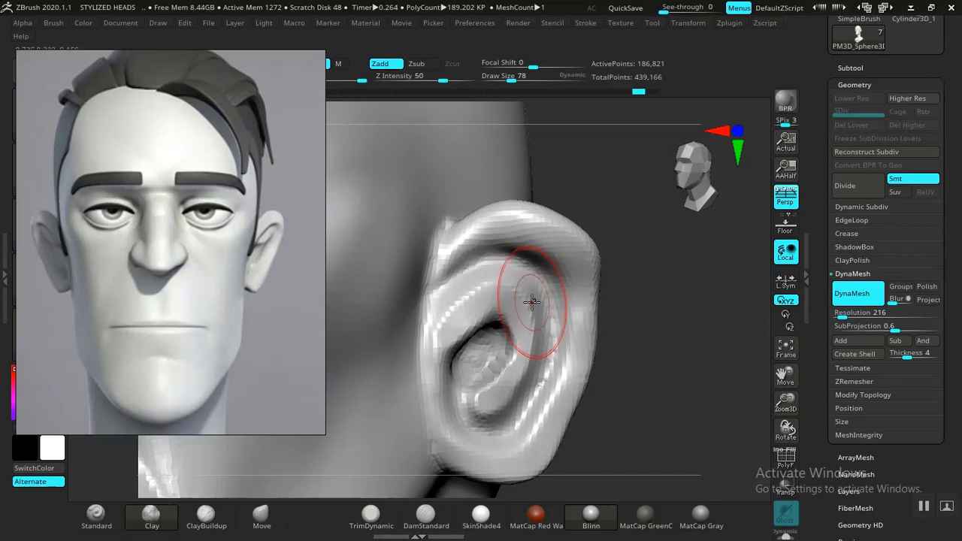
Try to build up the ear's inner ridge with the Clay brush at Draw Size 62
{"action": "key", "text": "["}
{"action": "mouse_move", "coordinate": [549, 332]}
{"action": "left_mouse_down"}
{"action": "mouse_move", "coordinate": [535, 284]}
{"action": "mouse_move", "coordinate": [506, 271]}
{"action": "mouse_move", "coordinate": [442, 287]}
{"action": "left_mouse_up"}
{"action": "mouse_move", "coordinate": [537, 294]}
{"action": "left_mouse_down"}
{"action": "mouse_move", "coordinate": [542, 354]}
{"action": "mouse_move", "coordinate": [526, 401]}
{"action": "left_mouse_up"}
{"action": "key", "text": "ctrl+z"}
{"action": "key", "text": "ctrl+z"}
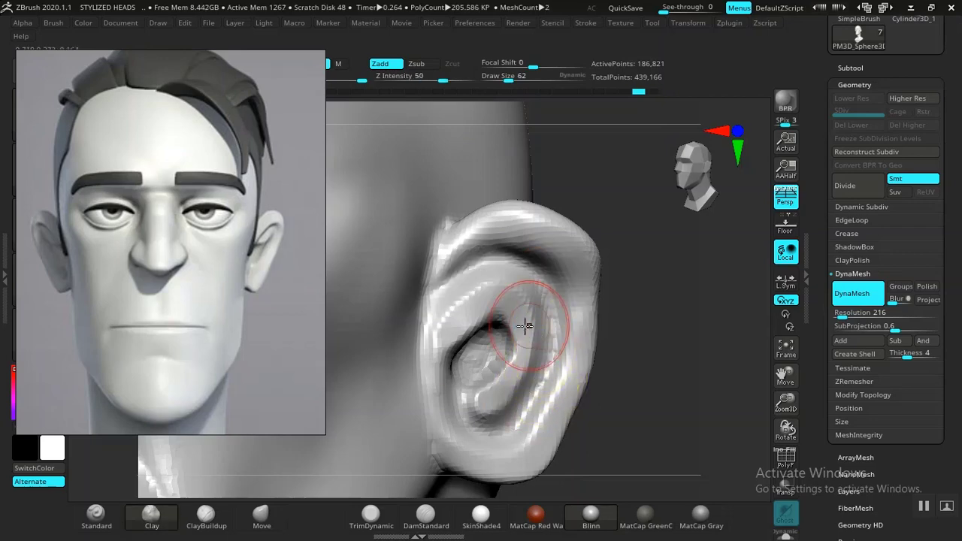
Deepen the ear's inner grooves with the Standard brush and flatten the lobe and outer rim with TrimDynamic at Draw Size 62
{"action": "left_click", "coordinate": [106, 521]}
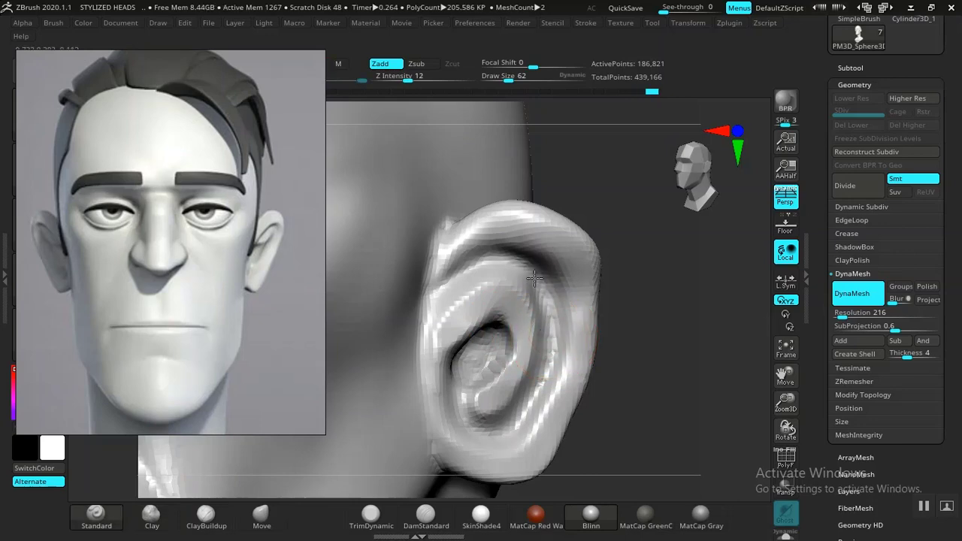
{"action": "mouse_move", "coordinate": [440, 299]}
{"action": "left_mouse_down"}
{"action": "mouse_move", "coordinate": [554, 307]}
{"action": "mouse_move", "coordinate": [545, 376]}
{"action": "mouse_move", "coordinate": [496, 417]}
{"action": "mouse_move", "coordinate": [447, 406]}
{"action": "left_mouse_up"}
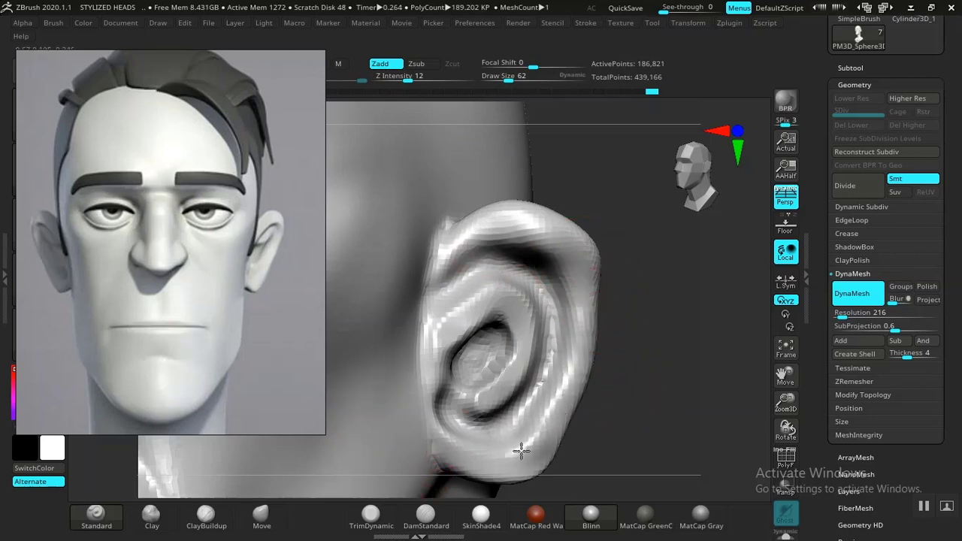
{"action": "left_click", "coordinate": [370, 515]}
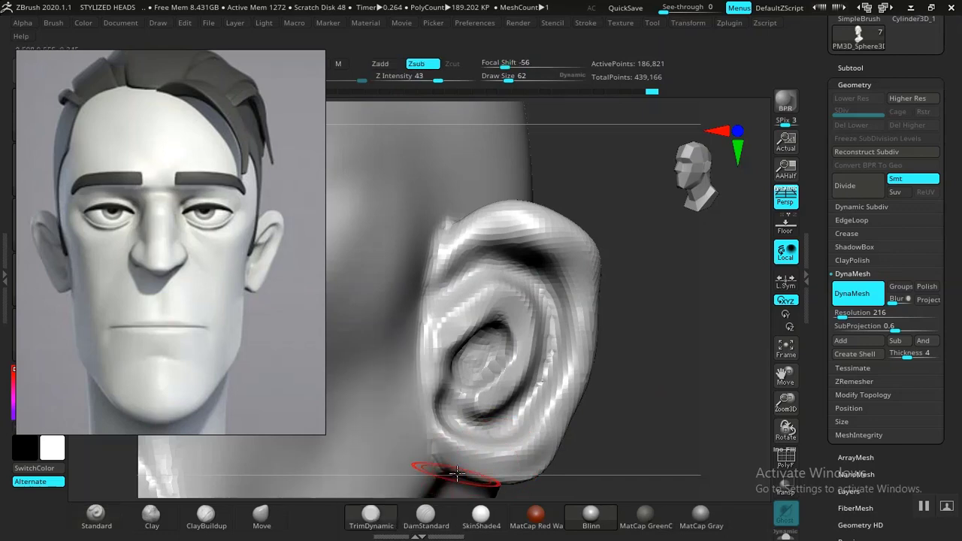
{"action": "left_click_drag", "start_coordinate": [515, 452], "coordinate": [479, 458]}
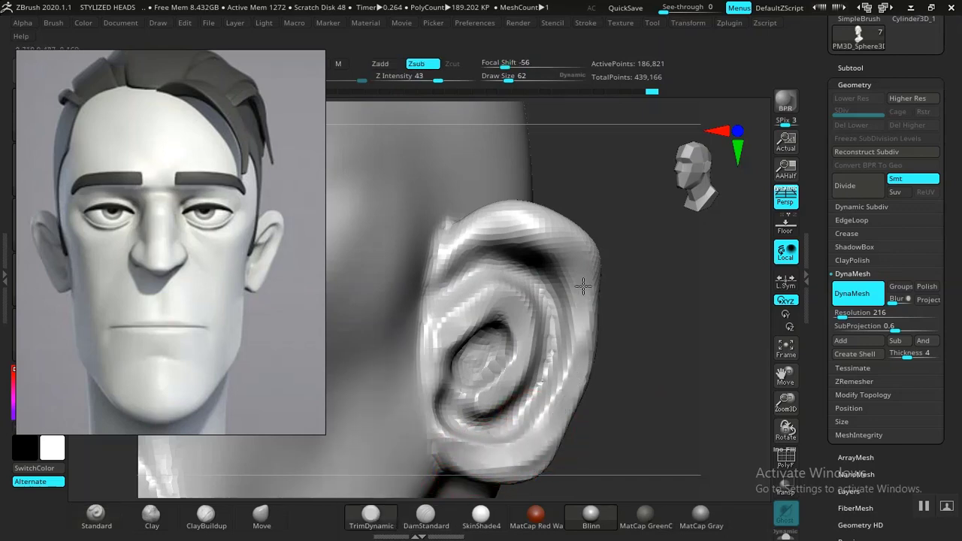
{"action": "mouse_move", "coordinate": [549, 225]}
{"action": "left_mouse_down"}
{"action": "mouse_move", "coordinate": [466, 239]}
{"action": "mouse_move", "coordinate": [448, 253]}
{"action": "left_mouse_up"}
Examine the ear and the head from the back, profile and three-quarter views against the three-quarter reference
{"action": "mouse_move", "coordinate": [665, 362]}
{"action": "left_mouse_down", "text": "alt"}
{"action": "mouse_move", "coordinate": [588, 209]}
{"action": "mouse_move", "coordinate": [639, 302]}
{"action": "mouse_move", "coordinate": [611, 326]}
{"action": "mouse_move", "coordinate": [654, 399]}
{"action": "mouse_move", "coordinate": [566, 305]}
{"action": "mouse_move", "coordinate": [538, 347]}
{"action": "mouse_move", "coordinate": [545, 392]}
{"action": "left_mouse_up", "text": "alt"}
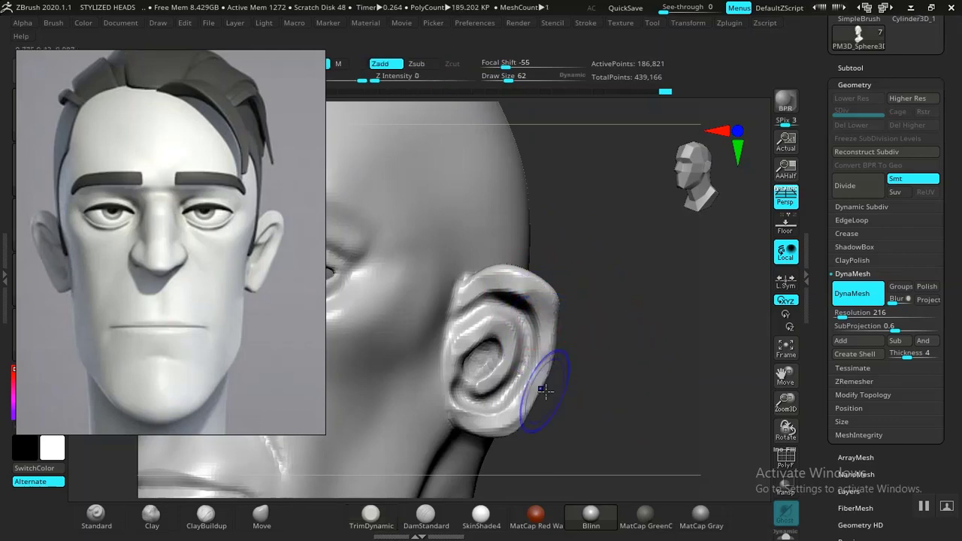
{"action": "mouse_move", "coordinate": [601, 377]}
{"action": "left_mouse_down"}
{"action": "mouse_move", "coordinate": [649, 376]}
{"action": "mouse_move", "coordinate": [612, 316]}
{"action": "mouse_move", "coordinate": [633, 242]}
{"action": "mouse_move", "coordinate": [681, 309]}
{"action": "mouse_move", "coordinate": [644, 358]}
{"action": "left_mouse_up"}
{"action": "left_click_drag", "start_coordinate": [652, 390], "coordinate": [643, 439], "text": "alt"}
{"action": "left_click_drag", "start_coordinate": [643, 439], "coordinate": [694, 403]}
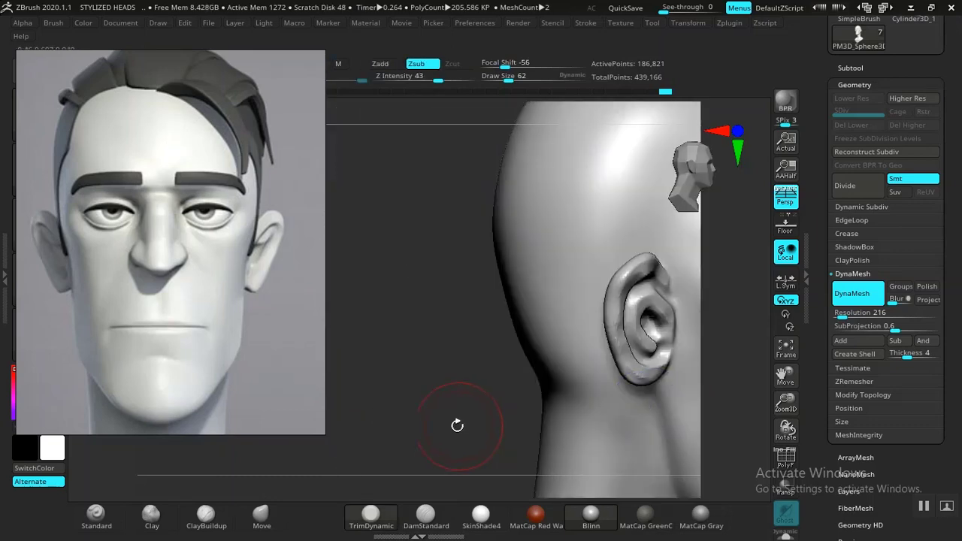
{"action": "left_click_drag", "start_coordinate": [457, 425], "coordinate": [389, 298]}
{"action": "left_click_drag", "start_coordinate": [329, 355], "coordinate": [606, 376]}
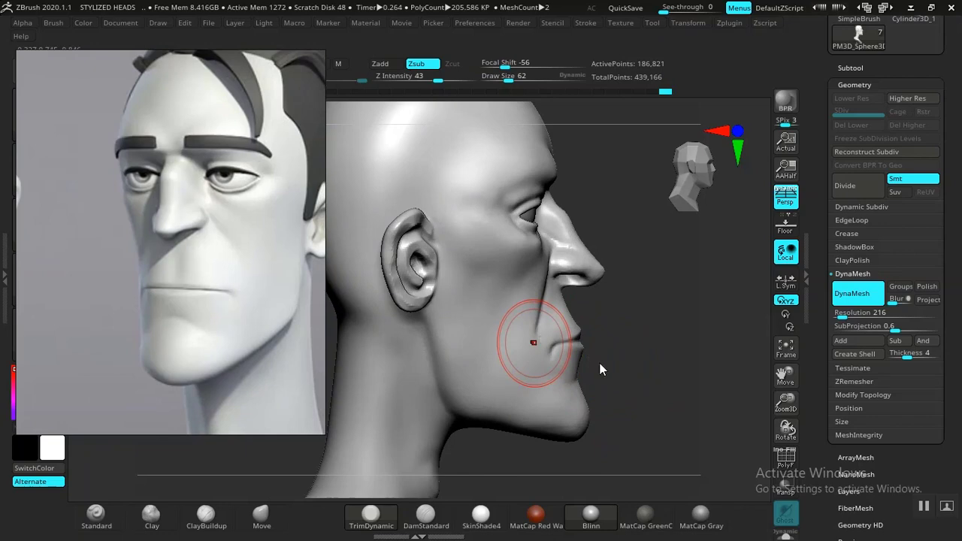
{"action": "mouse_move", "coordinate": [622, 357]}
{"action": "left_mouse_down"}
{"action": "mouse_move", "coordinate": [518, 359]}
{"action": "mouse_move", "coordinate": [522, 348]}
{"action": "mouse_move", "coordinate": [726, 388]}
{"action": "mouse_move", "coordinate": [366, 427]}
{"action": "mouse_move", "coordinate": [369, 393]}
{"action": "mouse_move", "coordinate": [384, 380]}
{"action": "mouse_move", "coordinate": [393, 412]}
{"action": "mouse_move", "coordinate": [358, 410]}
{"action": "mouse_move", "coordinate": [678, 369]}
{"action": "mouse_move", "coordinate": [671, 376]}
{"action": "mouse_move", "coordinate": [708, 383]}
{"action": "mouse_move", "coordinate": [709, 393]}
{"action": "mouse_move", "coordinate": [693, 327]}
{"action": "mouse_move", "coordinate": [704, 365]}
{"action": "mouse_move", "coordinate": [696, 397]}
{"action": "mouse_move", "coordinate": [690, 392]}
{"action": "left_mouse_up"}
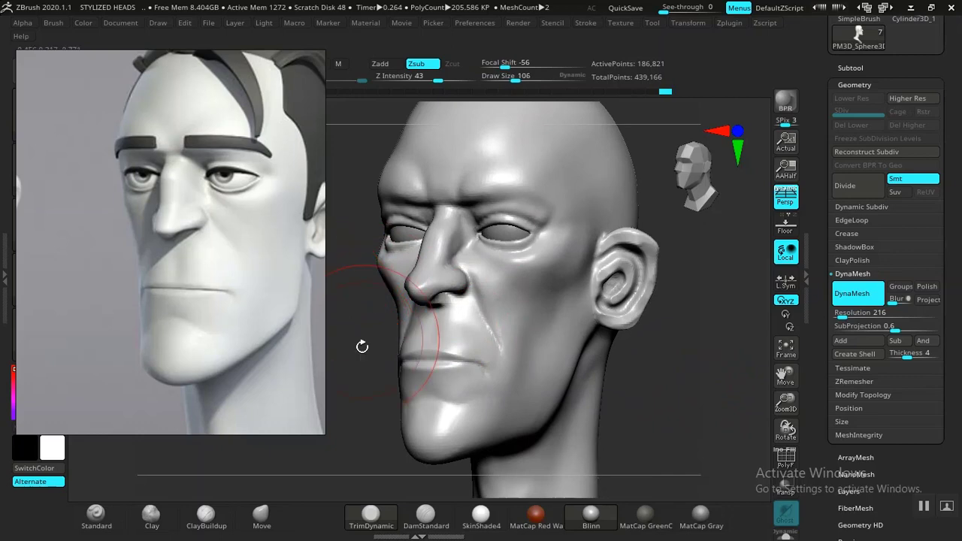
{"action": "left_click_drag", "start_coordinate": [360, 411], "coordinate": [402, 426], "text": "alt"}
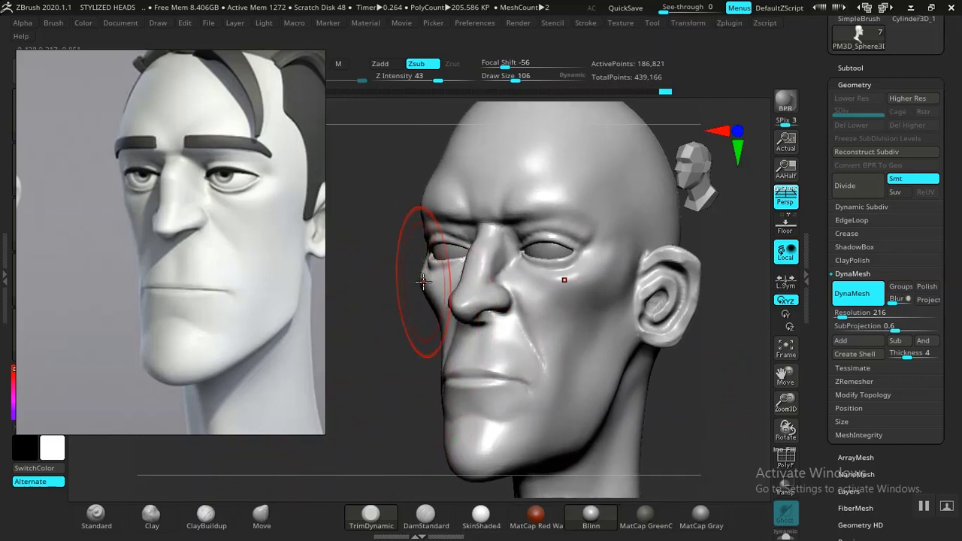
Adjust the cheekbone contour below the eye in three-quarter view with the Move brush at Draw Size 106
{"action": "left_click", "coordinate": [261, 513]}
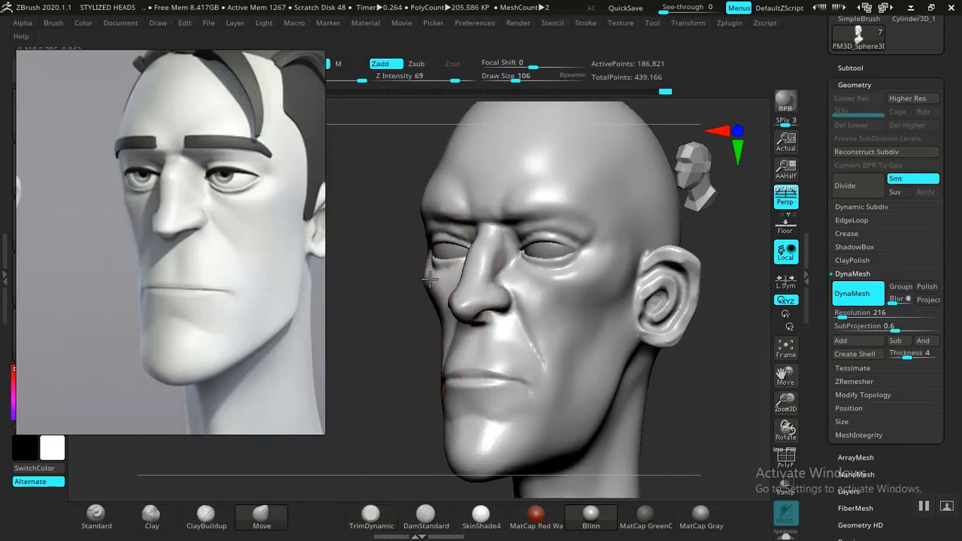
{"action": "key", "text": "ctrl"}
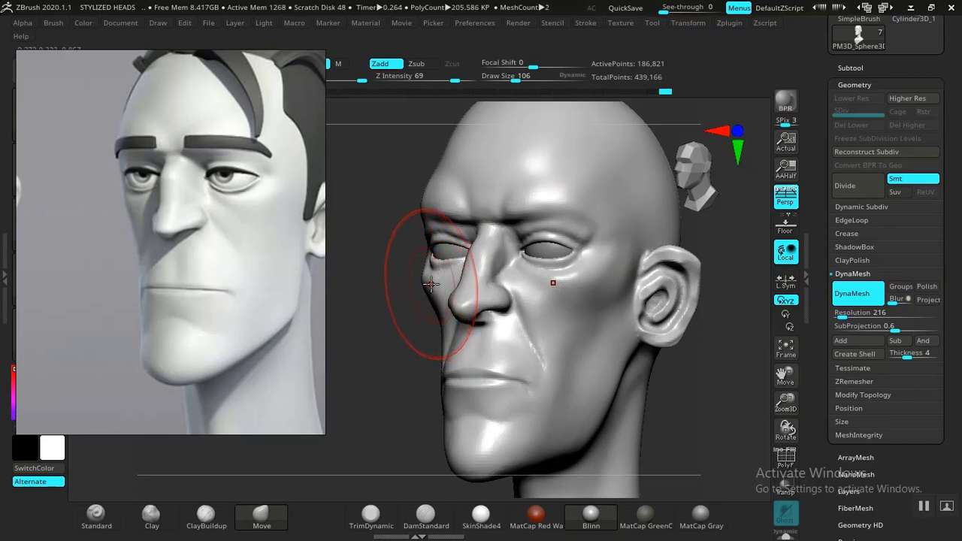
{"action": "mouse_move", "coordinate": [402, 328]}
{"action": "left_mouse_down"}
{"action": "mouse_move", "coordinate": [412, 303]}
{"action": "mouse_move", "coordinate": [404, 374]}
{"action": "mouse_move", "coordinate": [396, 350]}
{"action": "left_mouse_up"}
{"action": "mouse_move", "coordinate": [399, 365]}
{"action": "left_mouse_down"}
{"action": "mouse_move", "coordinate": [378, 431]}
{"action": "mouse_move", "coordinate": [374, 408]}
{"action": "mouse_move", "coordinate": [396, 376]}
{"action": "left_mouse_up"}
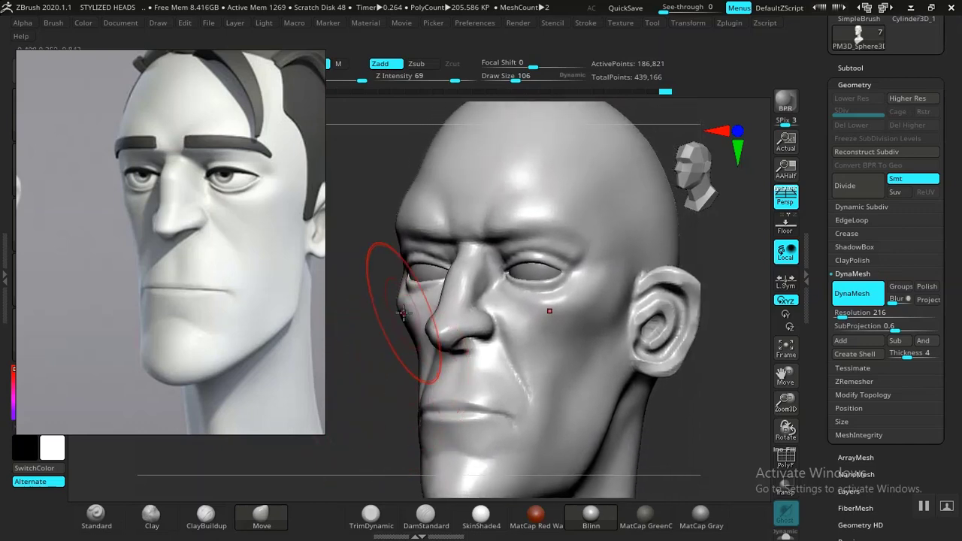
{"action": "mouse_move", "coordinate": [401, 312]}
{"action": "left_mouse_down"}
{"action": "mouse_move", "coordinate": [378, 354]}
{"action": "mouse_move", "coordinate": [397, 350]}
{"action": "mouse_move", "coordinate": [386, 343]}
{"action": "mouse_move", "coordinate": [366, 375]}
{"action": "mouse_move", "coordinate": [403, 311]}
{"action": "left_mouse_up"}
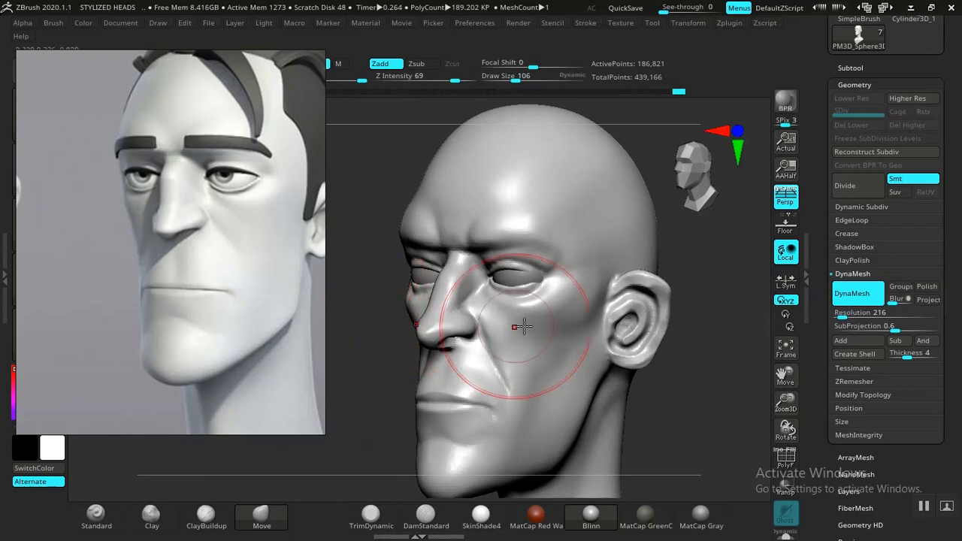
Isolate the head in Solo mode and refine the cheek contour with the Move brush at Draw Size 82
{"action": "scroll", "coordinate": [851, 93], "scroll_direction": "up", "scroll_amount": 2}
{"action": "scroll", "coordinate": [845, 153], "scroll_direction": "up", "scroll_amount": 1}
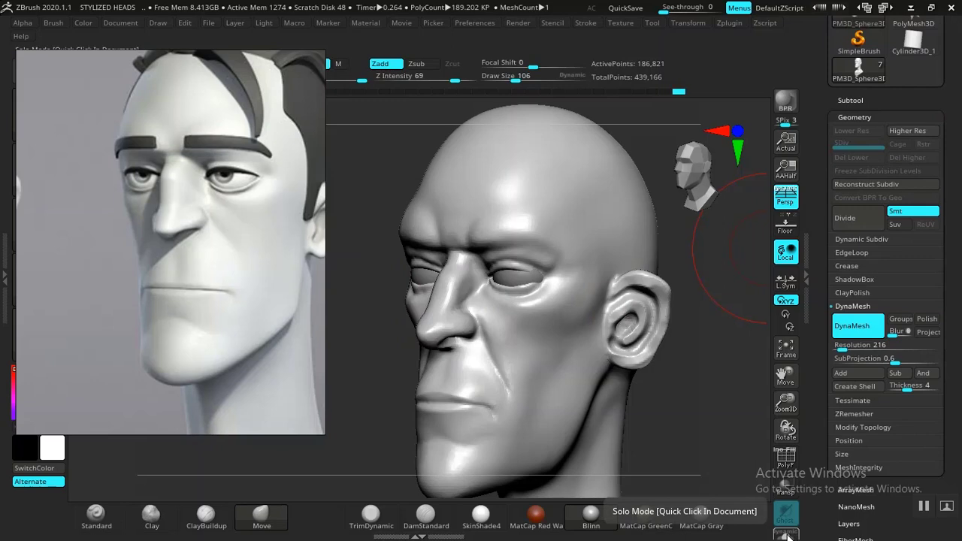
{"action": "mouse_move", "coordinate": [704, 425]}
{"action": "left_mouse_down", "text": "alt"}
{"action": "mouse_move", "coordinate": [715, 429]}
{"action": "mouse_move", "coordinate": [695, 386]}
{"action": "mouse_move", "coordinate": [706, 420]}
{"action": "mouse_move", "coordinate": [721, 409]}
{"action": "mouse_move", "coordinate": [698, 370]}
{"action": "mouse_move", "coordinate": [698, 397]}
{"action": "left_mouse_up", "text": "alt"}
{"action": "left_click_drag", "start_coordinate": [381, 337], "coordinate": [392, 346]}
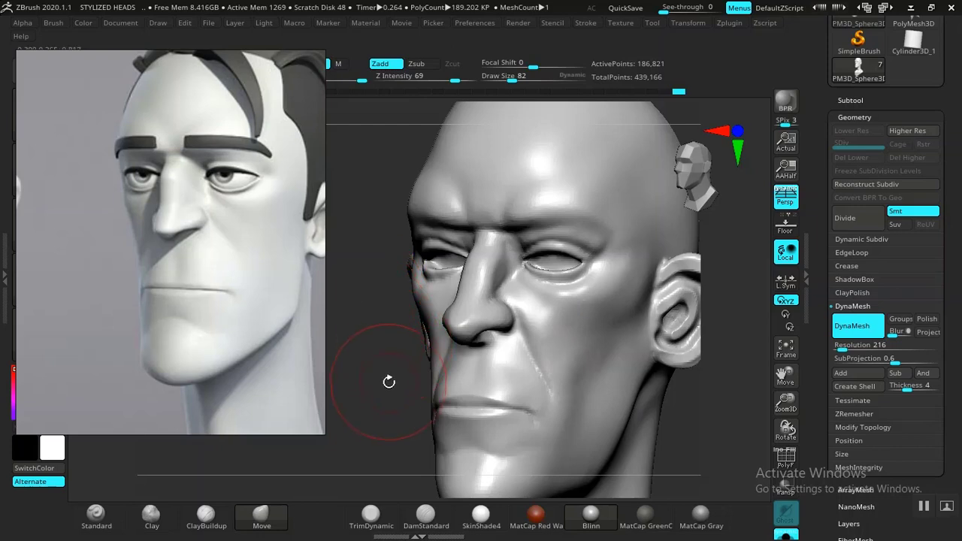
{"action": "left_click_drag", "start_coordinate": [388, 384], "coordinate": [409, 311]}
{"action": "mouse_move", "coordinate": [396, 382]}
{"action": "left_mouse_down"}
{"action": "mouse_move", "coordinate": [388, 401]}
{"action": "mouse_move", "coordinate": [425, 331]}
{"action": "left_mouse_up"}
Compare the head's proportions and jawline in front, three-quarter and side views with the repositioned reference image
{"action": "right_click_drag", "start_coordinate": [630, 399], "coordinate": [603, 395], "text": "ctrl"}
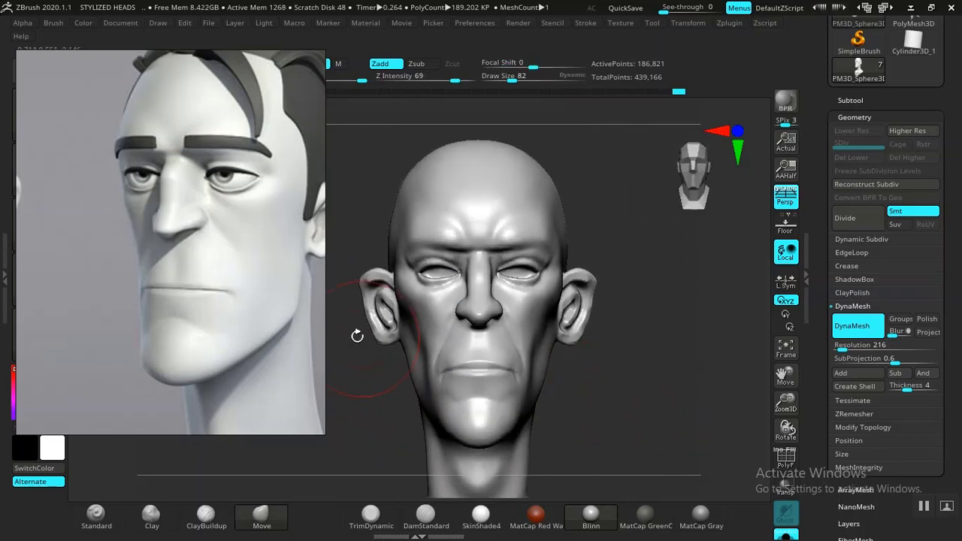
{"action": "left_click_drag", "start_coordinate": [590, 377], "coordinate": [599, 397]}
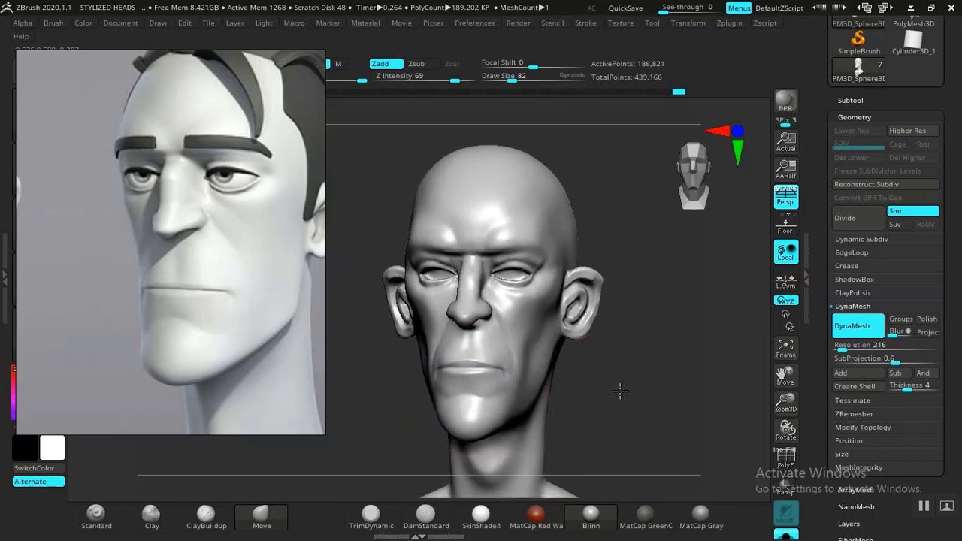
{"action": "right_click_drag", "start_coordinate": [619, 391], "coordinate": [622, 396], "text": "ctrl"}
{"action": "mouse_move", "coordinate": [638, 404]}
{"action": "left_mouse_down"}
{"action": "mouse_move", "coordinate": [631, 330]}
{"action": "mouse_move", "coordinate": [638, 342]}
{"action": "mouse_move", "coordinate": [621, 341]}
{"action": "mouse_move", "coordinate": [646, 388]}
{"action": "mouse_move", "coordinate": [607, 382]}
{"action": "mouse_move", "coordinate": [653, 386]}
{"action": "mouse_move", "coordinate": [621, 376]}
{"action": "mouse_move", "coordinate": [624, 413]}
{"action": "mouse_move", "coordinate": [521, 408]}
{"action": "left_mouse_up"}
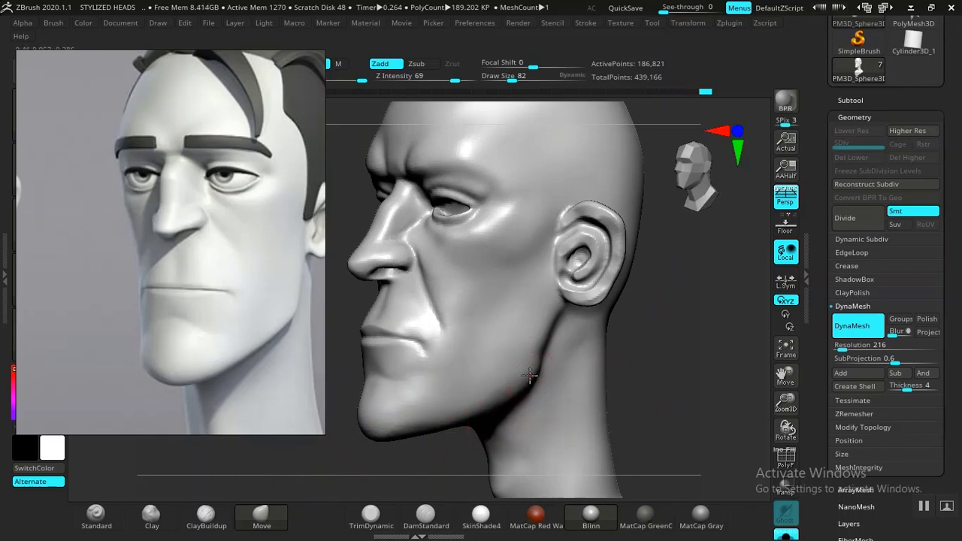
{"action": "middle_click_drag", "start_coordinate": [233, 298], "coordinate": [156, 328]}
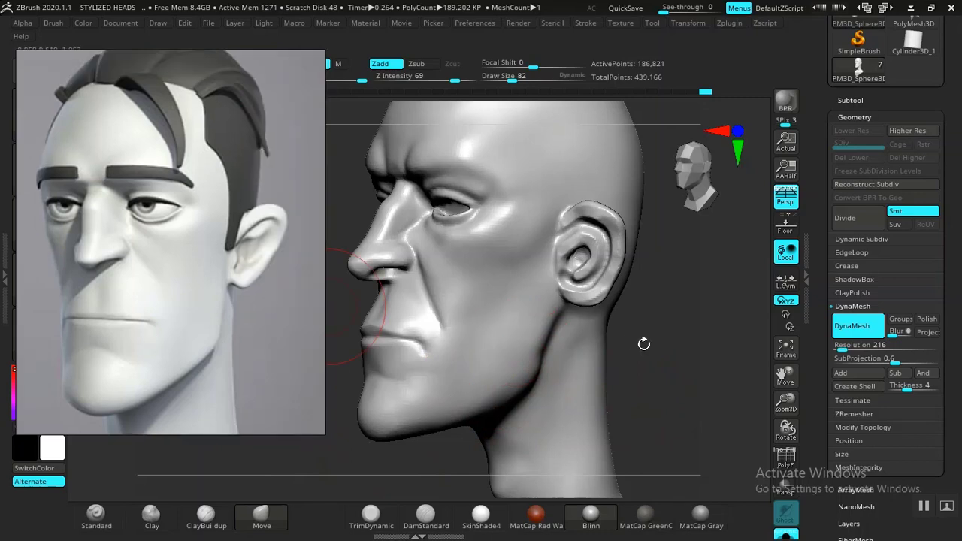
{"action": "left_click_drag", "start_coordinate": [644, 343], "coordinate": [533, 371]}
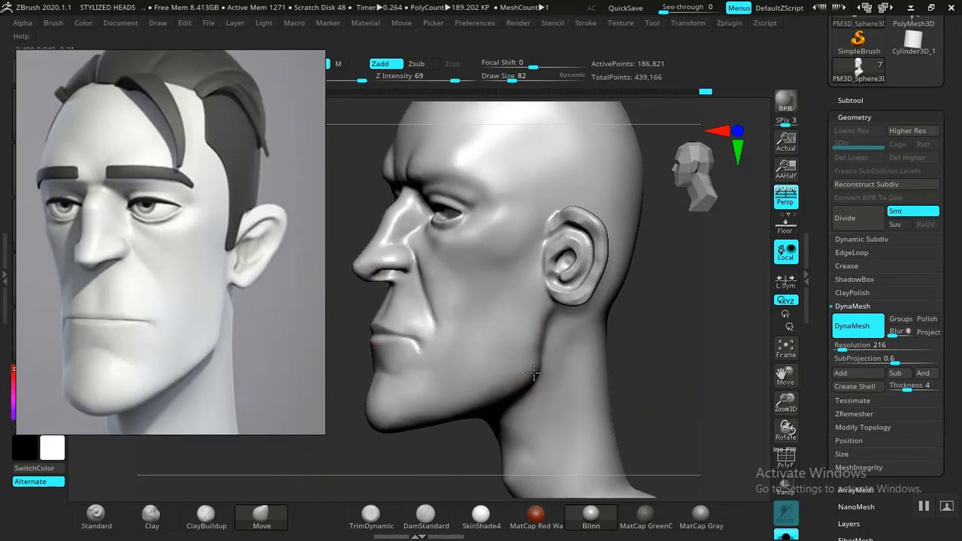
{"action": "left_click_drag", "start_coordinate": [646, 340], "coordinate": [538, 302]}
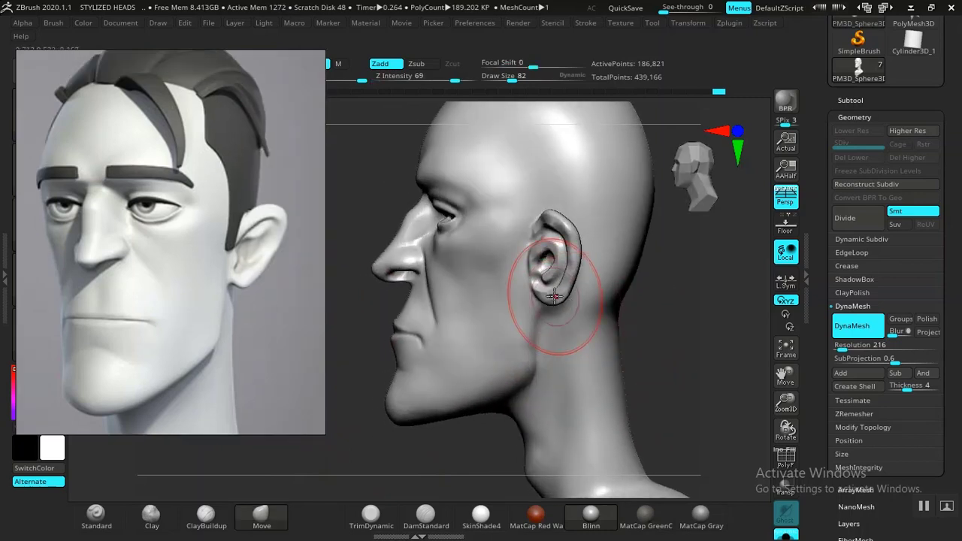
Smooth the rear jawline below the ear at Draw Size 134 in side view and select the DamStandard brush
{"action": "key", "text": "bracketright"}
{"action": "key", "text": "bracketright"}
{"action": "key", "text": "bracketright"}
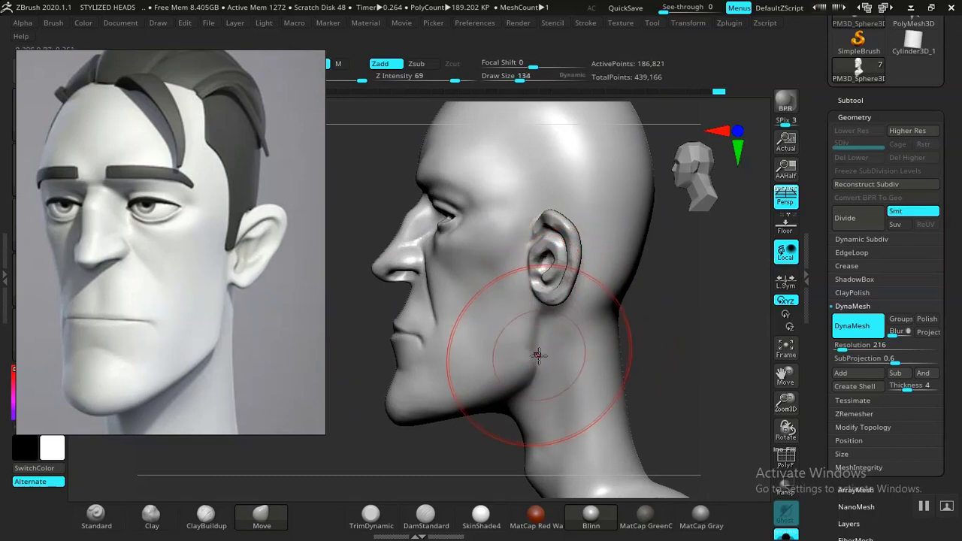
{"action": "left_click_drag", "start_coordinate": [526, 374], "coordinate": [526, 357], "text": "shift"}
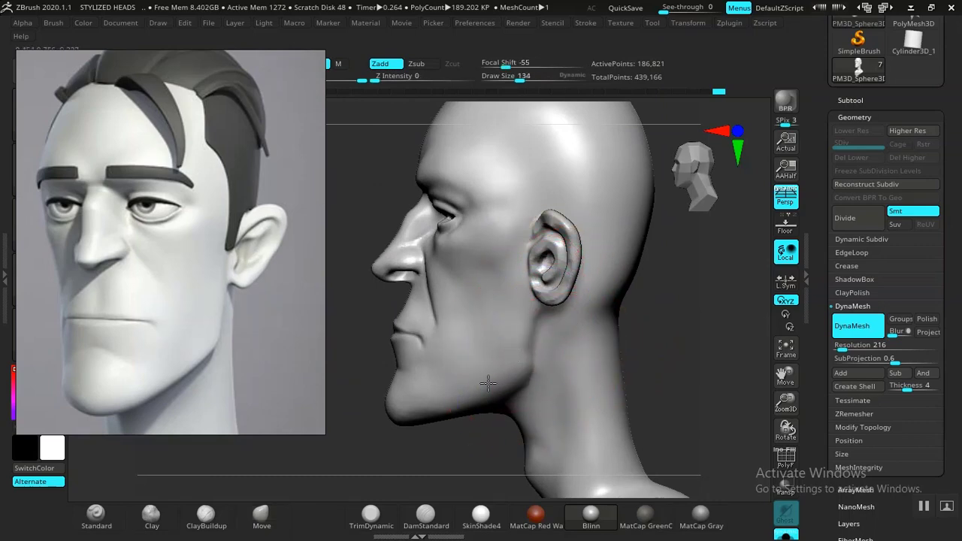
{"action": "left_click", "coordinate": [425, 516]}
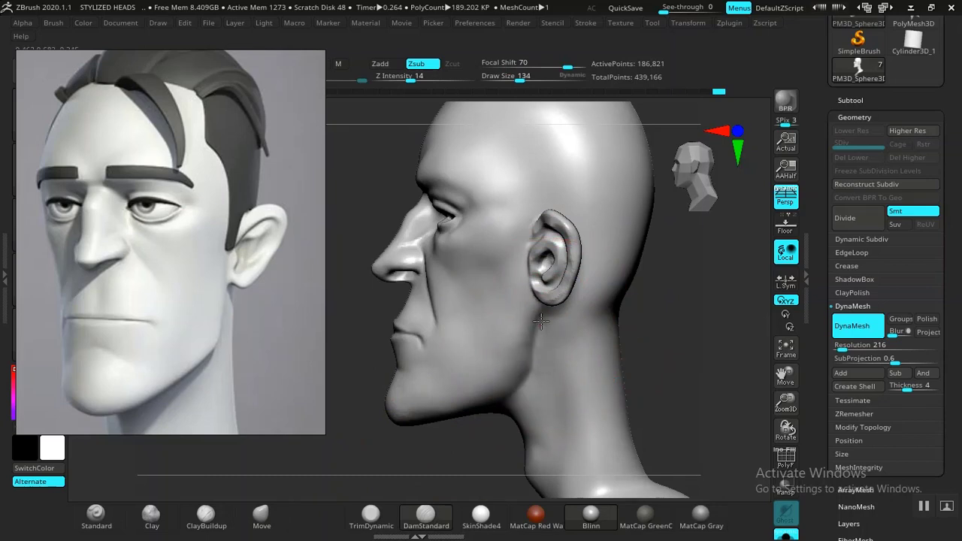
Adjust the earlobe where it meets the jaw in front view with the Move brush at Draw Size 162
{"action": "mouse_move", "coordinate": [646, 383]}
{"action": "left_mouse_down"}
{"action": "mouse_move", "coordinate": [698, 371]}
{"action": "mouse_move", "coordinate": [616, 370]}
{"action": "mouse_move", "coordinate": [614, 387]}
{"action": "mouse_move", "coordinate": [643, 434]}
{"action": "mouse_move", "coordinate": [638, 371]}
{"action": "left_mouse_up"}
{"action": "left_click_drag", "start_coordinate": [638, 331], "coordinate": [565, 352], "text": "alt"}
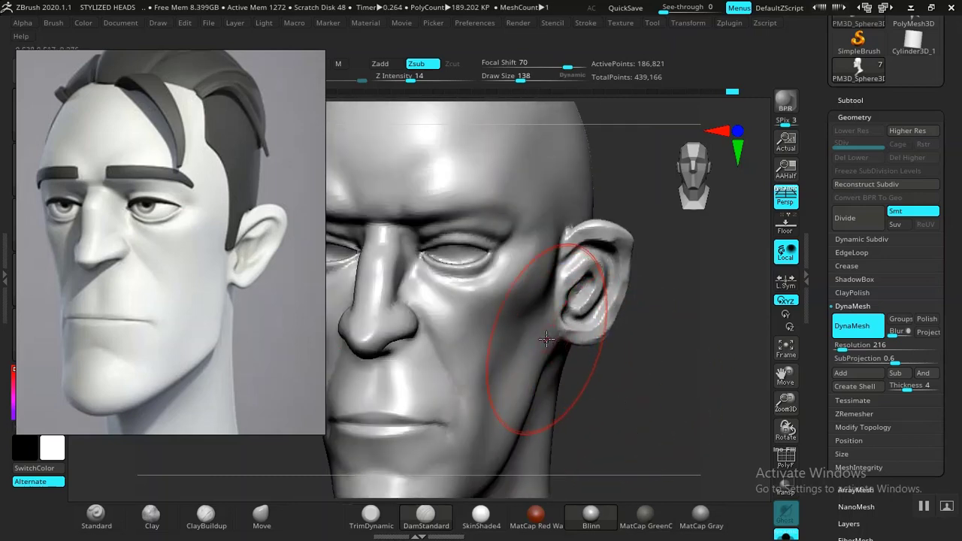
{"action": "key", "text": "bracketright"}
{"action": "key", "text": "bracketright"}
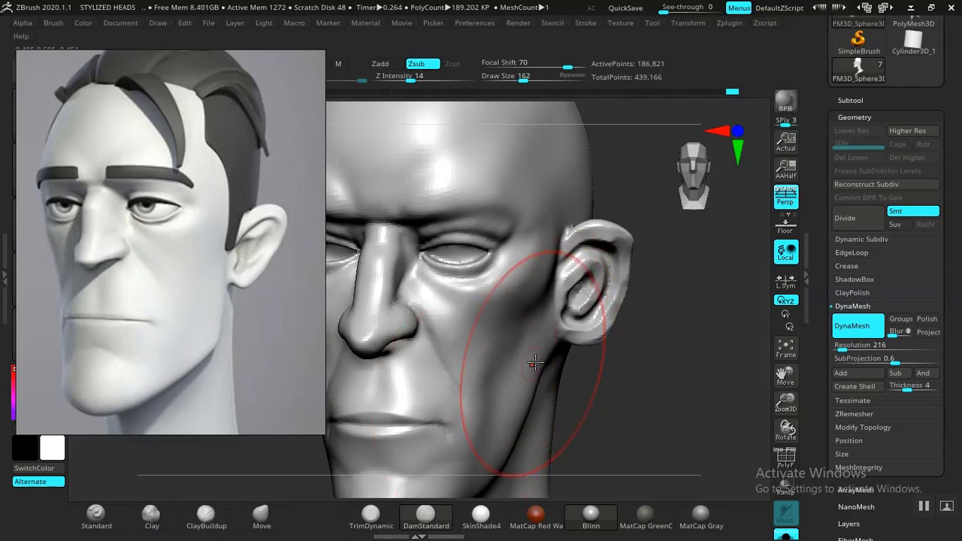
{"action": "left_click_drag", "start_coordinate": [633, 401], "coordinate": [579, 370]}
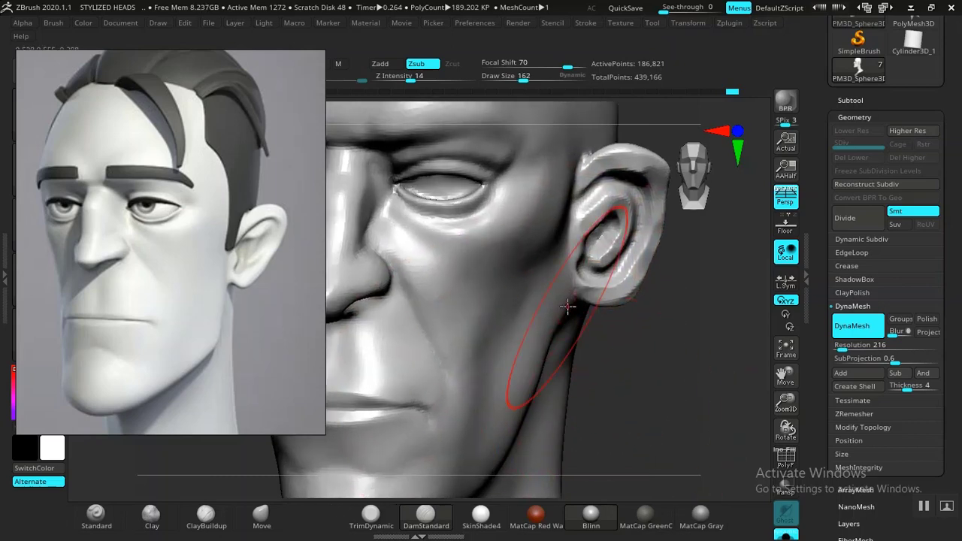
{"action": "left_click", "coordinate": [261, 515]}
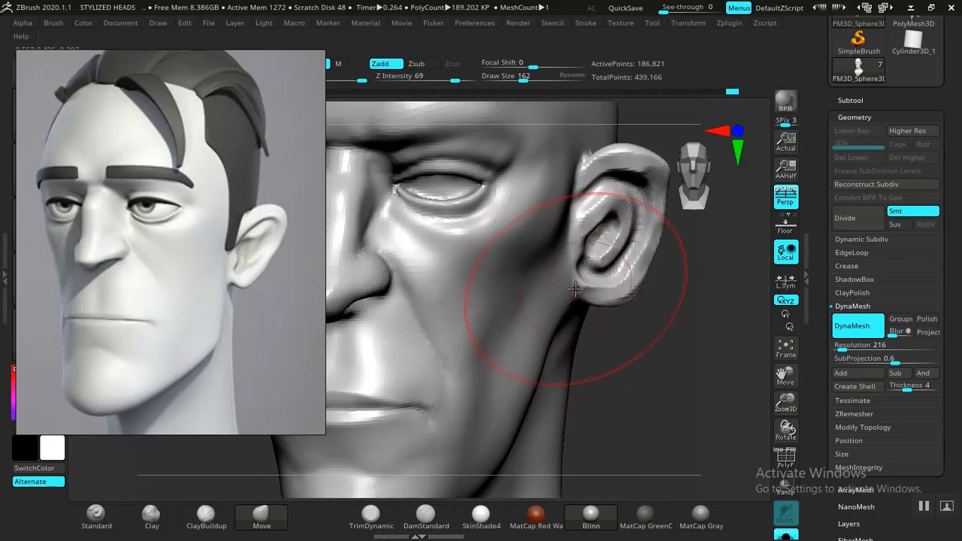
{"action": "key", "text": "ctrl"}
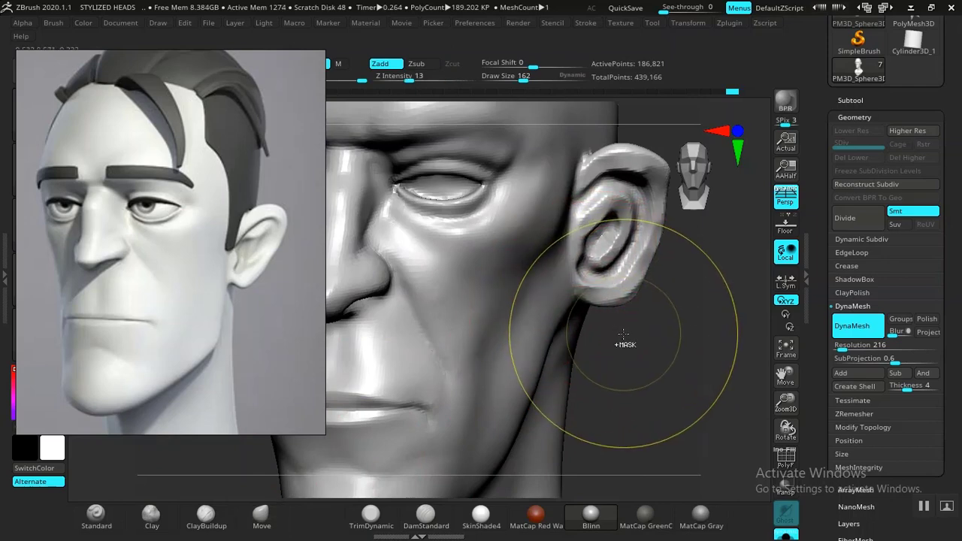
{"action": "left_click_drag", "start_coordinate": [685, 358], "coordinate": [636, 363]}
{"action": "left_click_drag", "start_coordinate": [585, 304], "coordinate": [581, 297]}
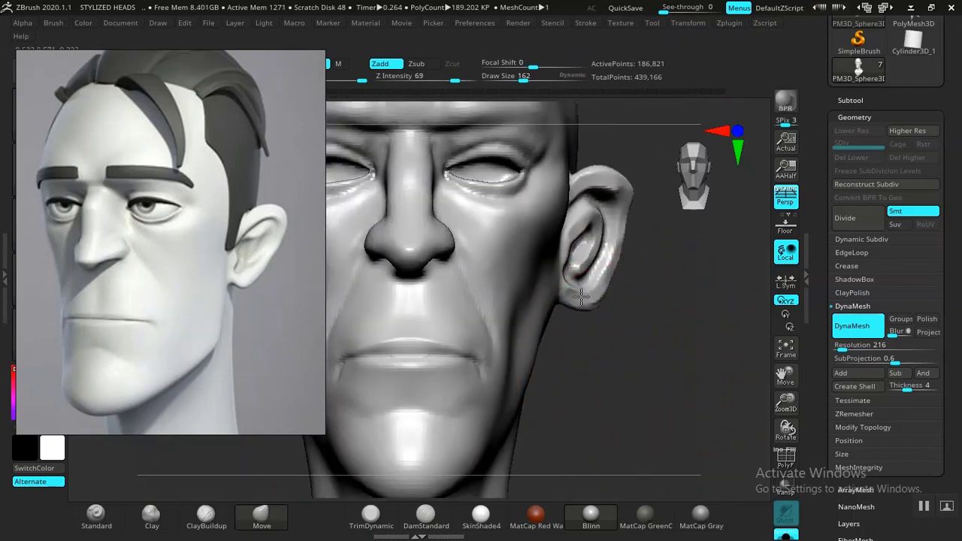
Pull the lower ear closer to the jaw in front view with the Move brush at Draw Size 102
{"action": "right_click_drag", "start_coordinate": [580, 297], "coordinate": [584, 373], "text": "ctrl"}
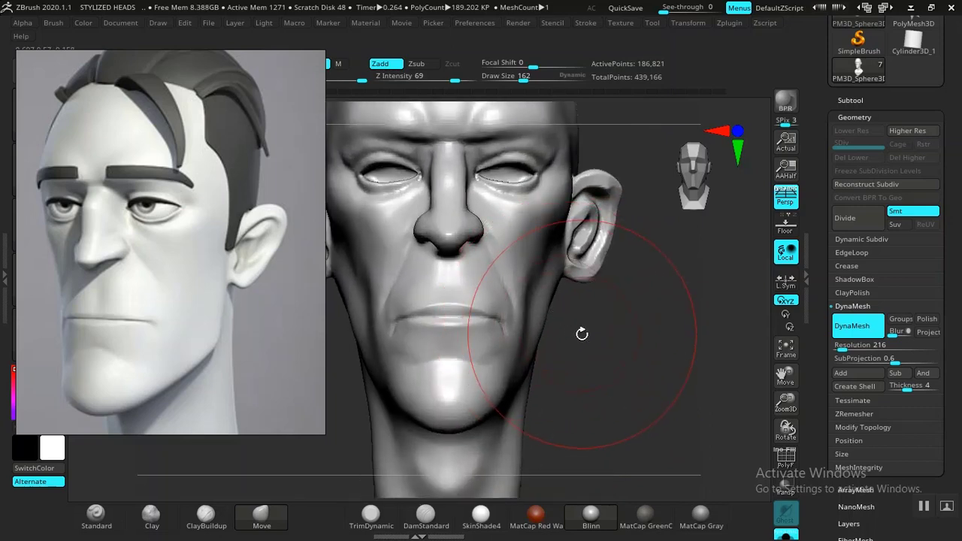
{"action": "key", "text": "bracketleft"}
{"action": "key", "text": "bracketleft"}
{"action": "key", "text": "bracketleft"}
{"action": "key", "text": "bracketleft"}
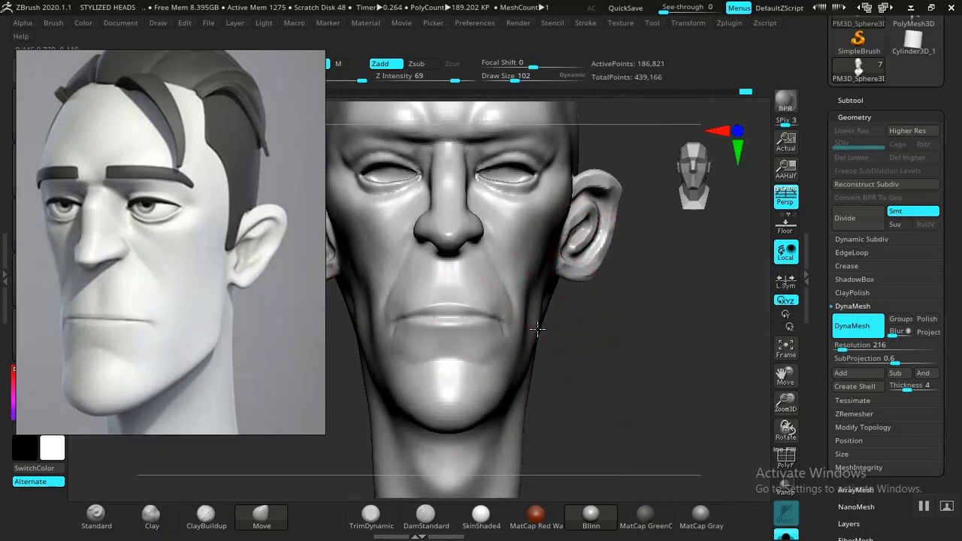
{"action": "mouse_move", "coordinate": [602, 353]}
{"action": "left_mouse_down"}
{"action": "mouse_move", "coordinate": [489, 353]}
{"action": "mouse_move", "coordinate": [414, 404]}
{"action": "mouse_move", "coordinate": [404, 369]}
{"action": "mouse_move", "coordinate": [590, 376]}
{"action": "left_mouse_up"}
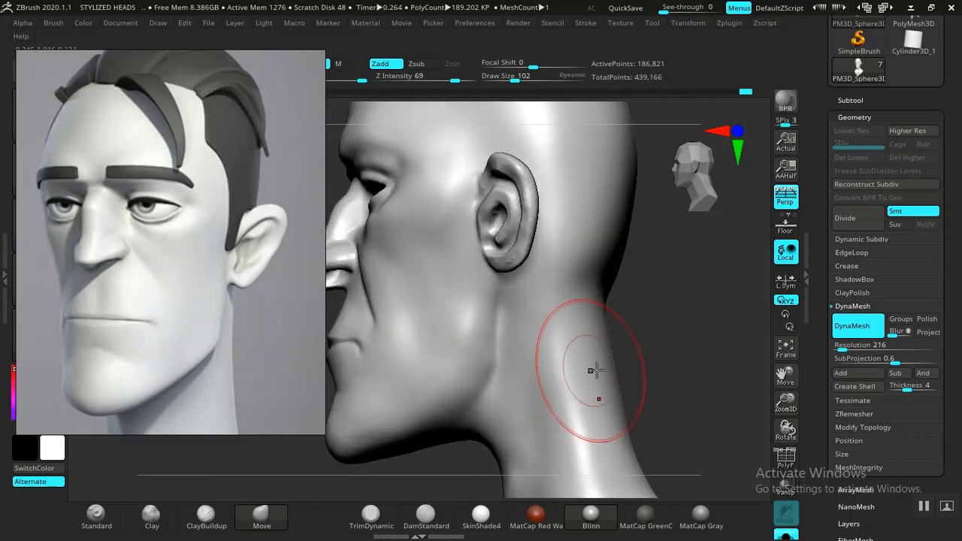
Flatten the rear jawline below the ear in side view with the TrimDynamic brush at Draw Size 46
{"action": "left_click_drag", "start_coordinate": [350, 443], "coordinate": [305, 466]}
{"action": "left_click", "coordinate": [391, 517]}
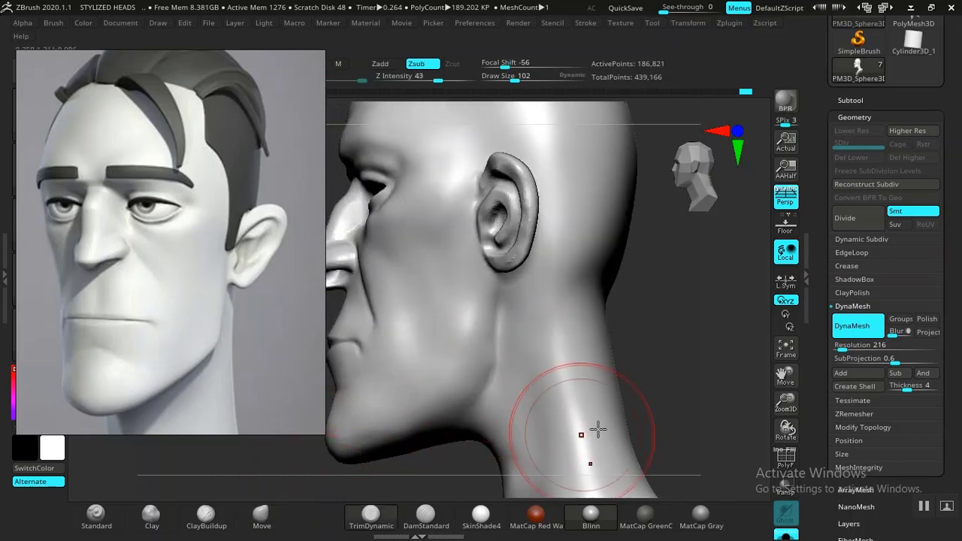
{"action": "right_click_drag", "start_coordinate": [597, 430], "coordinate": [555, 368]}
{"action": "mouse_move", "coordinate": [543, 343]}
{"action": "left_mouse_down"}
{"action": "mouse_move", "coordinate": [496, 313]}
{"action": "mouse_move", "coordinate": [494, 360]}
{"action": "left_mouse_up"}
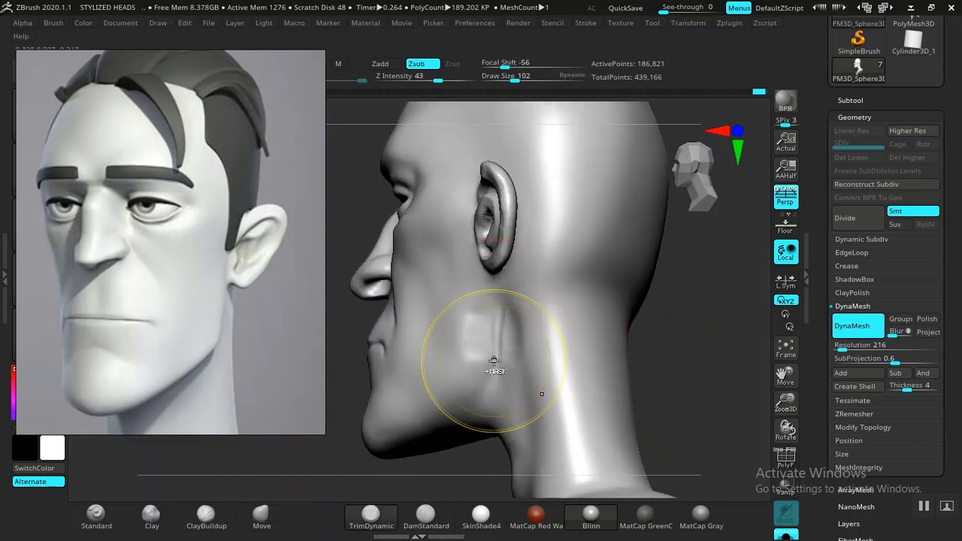
{"action": "key", "text": "ctrl+z"}
{"action": "key", "text": "bracketleft"}
{"action": "key", "text": "bracketleft"}
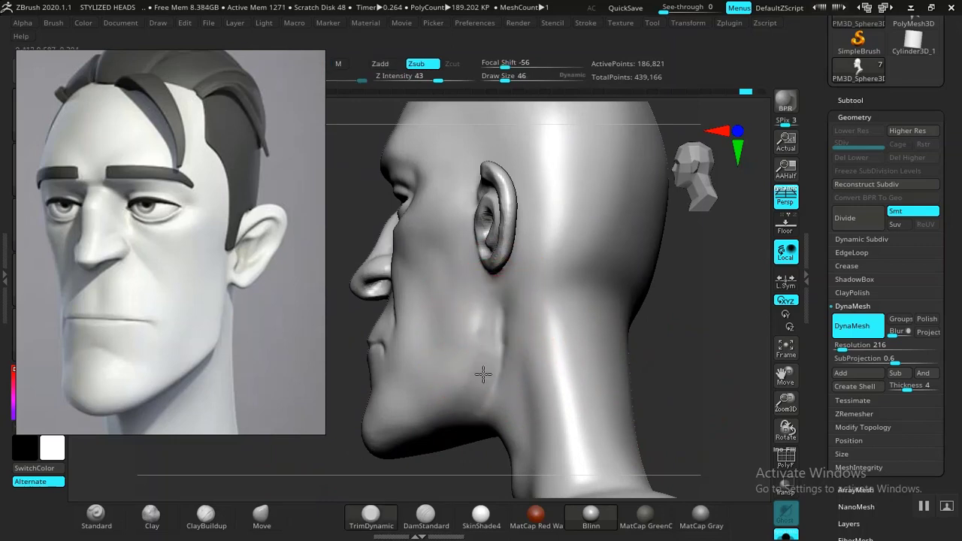
Reshape the ear in three-quarter view with the Move brush at Draw Size 74, tapering the lobe and pulling the upper rim outward
{"action": "mouse_move", "coordinate": [682, 357]}
{"action": "left_mouse_down"}
{"action": "mouse_move", "coordinate": [709, 361]}
{"action": "mouse_move", "coordinate": [728, 333]}
{"action": "mouse_move", "coordinate": [519, 374]}
{"action": "left_mouse_up"}
{"action": "key", "text": "ctrl"}
{"action": "left_click_drag", "start_coordinate": [390, 396], "coordinate": [331, 418]}
{"action": "left_click_drag", "start_coordinate": [698, 339], "coordinate": [692, 344], "text": "shift"}
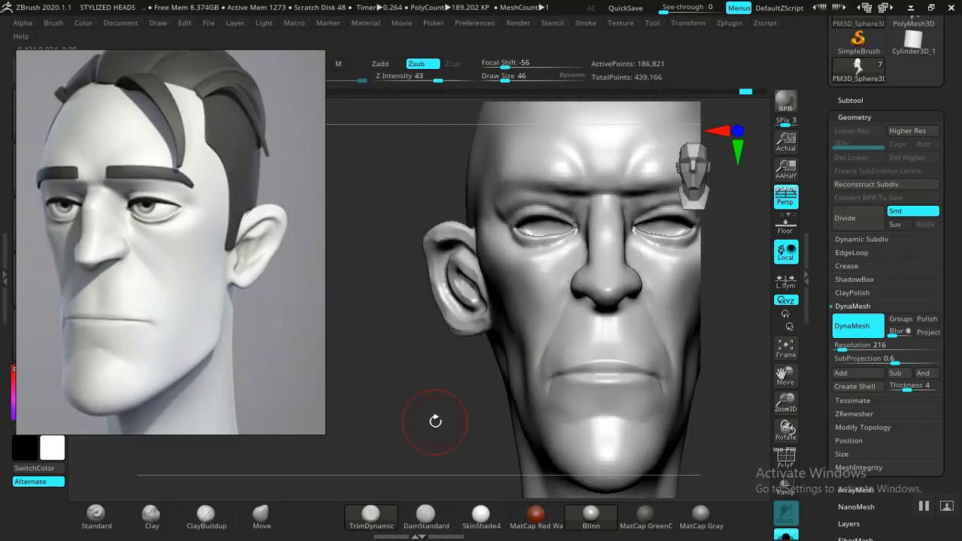
{"action": "mouse_move", "coordinate": [433, 421]}
{"action": "left_mouse_down", "text": "alt"}
{"action": "mouse_move", "coordinate": [429, 391]}
{"action": "mouse_move", "coordinate": [322, 393]}
{"action": "mouse_move", "coordinate": [599, 411]}
{"action": "mouse_move", "coordinate": [659, 387]}
{"action": "mouse_move", "coordinate": [608, 371]}
{"action": "mouse_move", "coordinate": [648, 437]}
{"action": "mouse_move", "coordinate": [645, 390]}
{"action": "left_mouse_up", "text": "alt"}
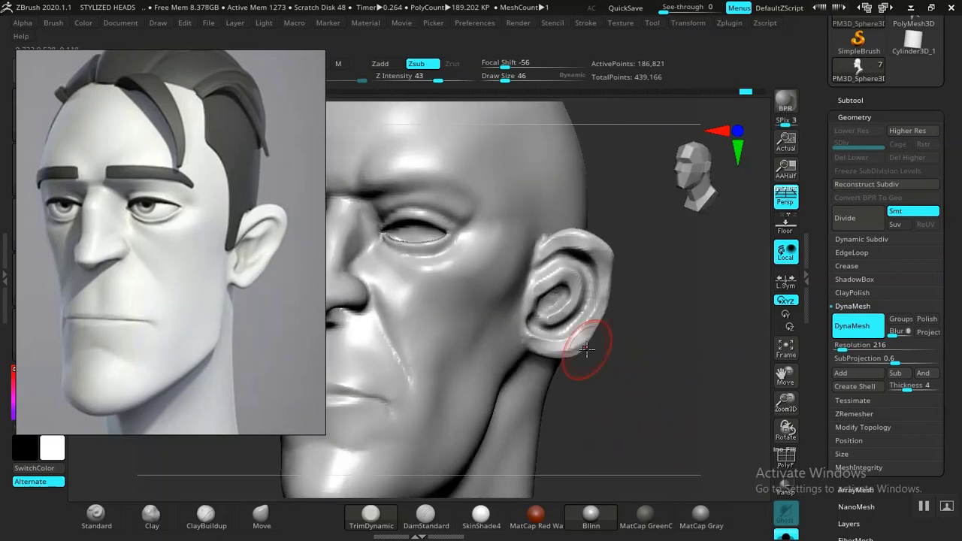
{"action": "key", "text": "b"}
{"action": "key", "text": "m"}
{"action": "key", "text": "v"}
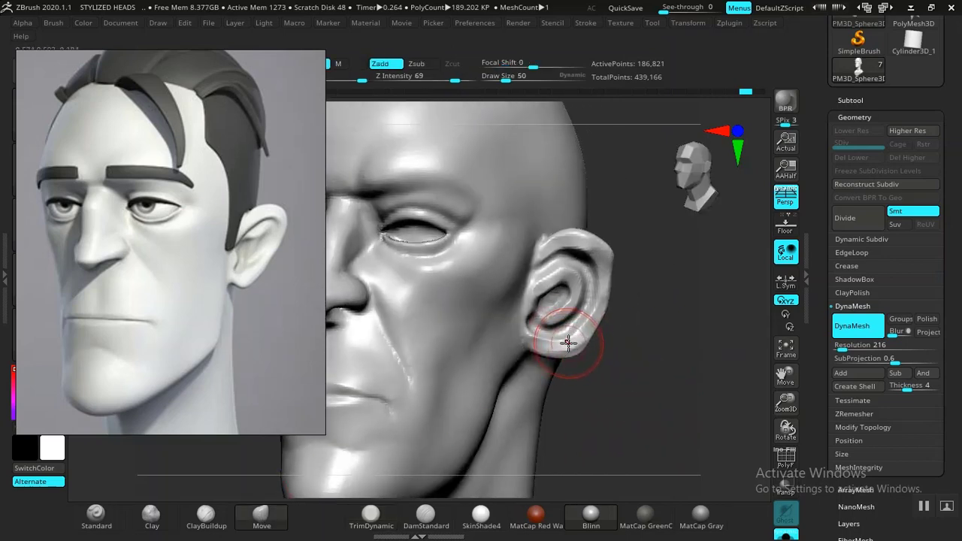
{"action": "key", "text": "bracketright"}
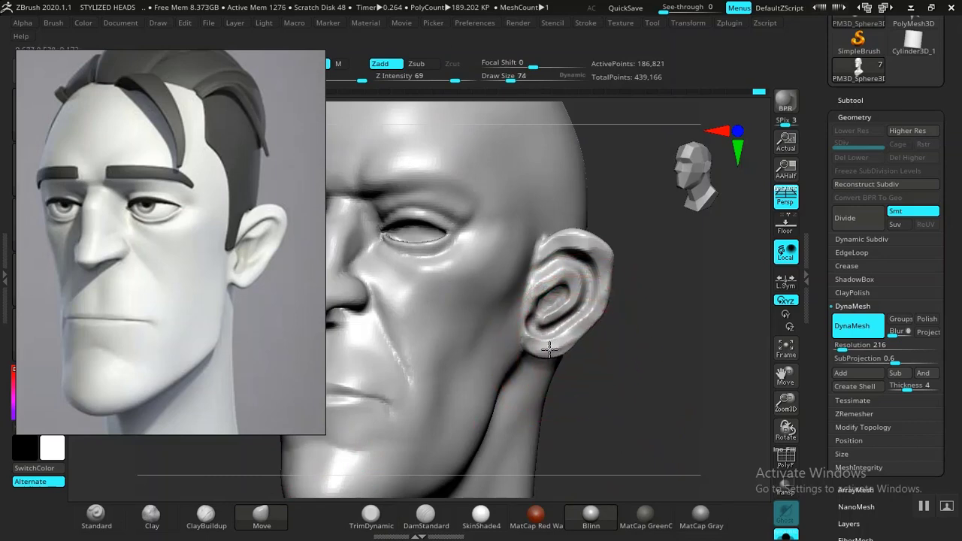
{"action": "key", "text": "ctrl+z"}
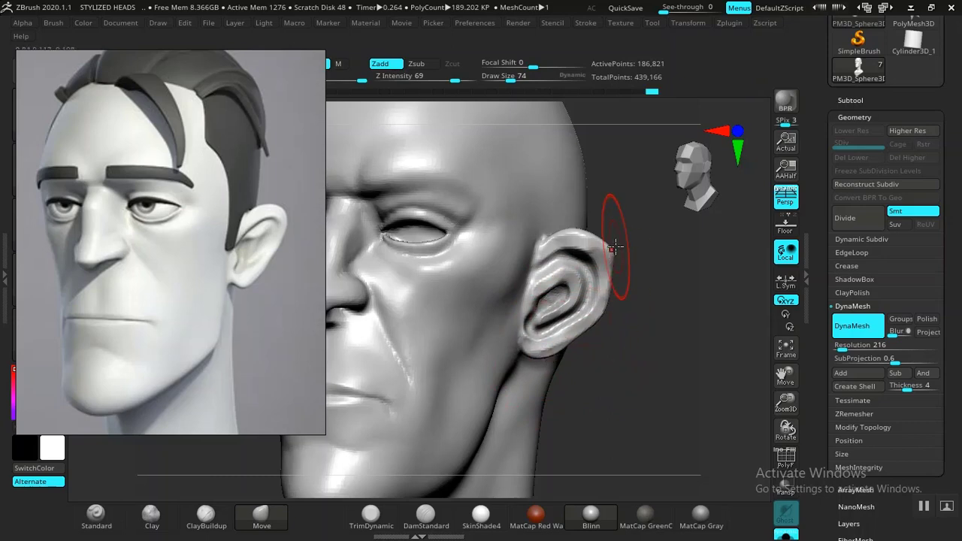
{"action": "left_click_drag", "start_coordinate": [607, 295], "coordinate": [598, 309]}
{"action": "mouse_move", "coordinate": [619, 267]}
{"action": "left_mouse_down"}
{"action": "mouse_move", "coordinate": [607, 283]}
{"action": "mouse_move", "coordinate": [596, 236]}
{"action": "left_mouse_up"}
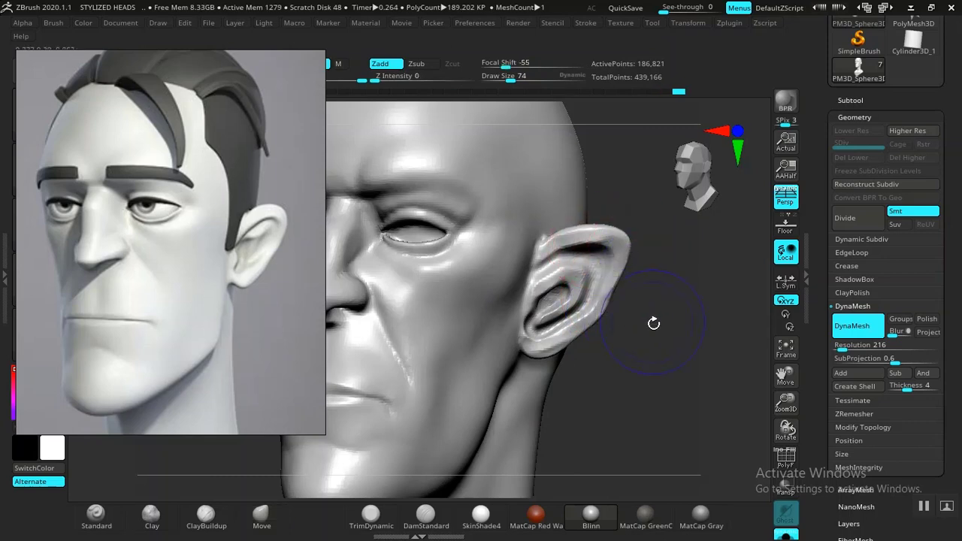
Select the DamStandard brush for work on the ear's inner folds in a close-up view
{"action": "key", "text": "shift"}
{"action": "mouse_move", "coordinate": [647, 394]}
{"action": "left_mouse_down"}
{"action": "mouse_move", "coordinate": [654, 414]}
{"action": "mouse_move", "coordinate": [671, 393]}
{"action": "mouse_move", "coordinate": [702, 383]}
{"action": "left_mouse_up"}
{"action": "left_click_drag", "start_coordinate": [710, 418], "coordinate": [608, 333]}
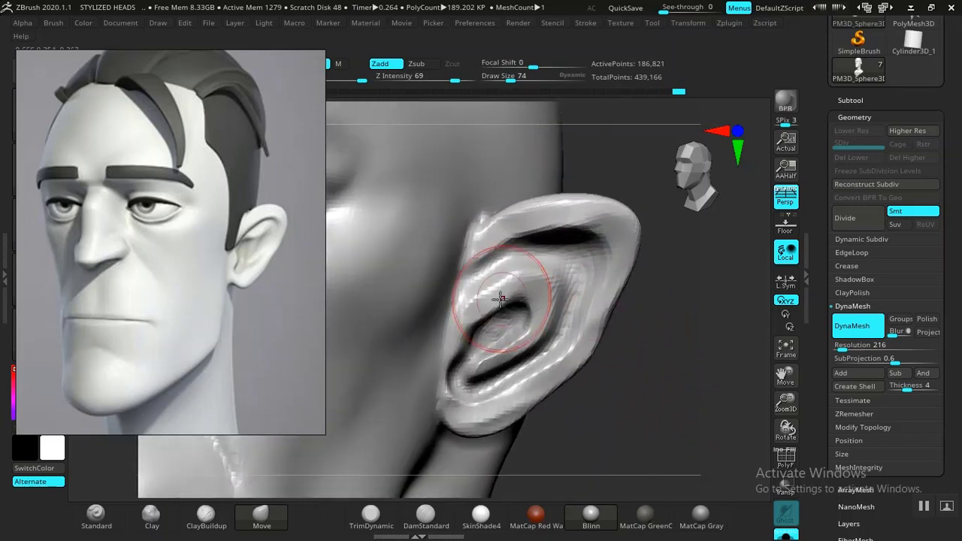
{"action": "left_click", "coordinate": [426, 514]}
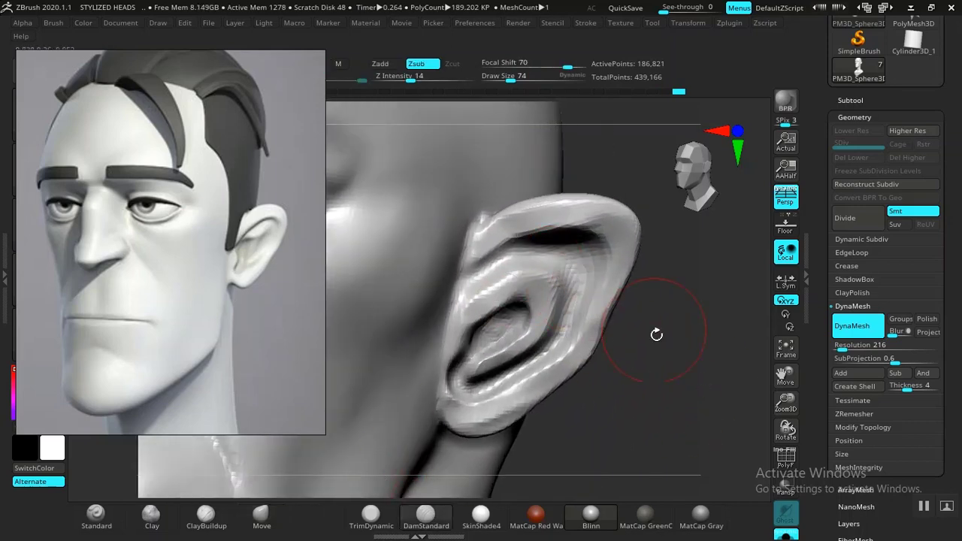
Reshape the front edge of the inner ear with the Move brush and deepen its crease with DamStandard
{"action": "mouse_move", "coordinate": [655, 333]}
{"action": "left_mouse_down"}
{"action": "mouse_move", "coordinate": [579, 300]}
{"action": "mouse_move", "coordinate": [560, 257]}
{"action": "mouse_move", "coordinate": [531, 248]}
{"action": "left_mouse_up"}
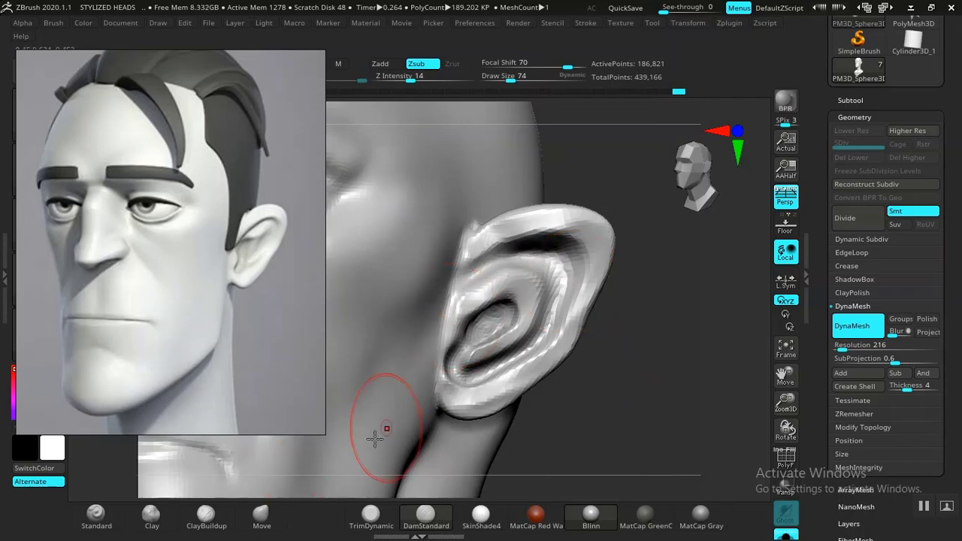
{"action": "left_click", "coordinate": [261, 514]}
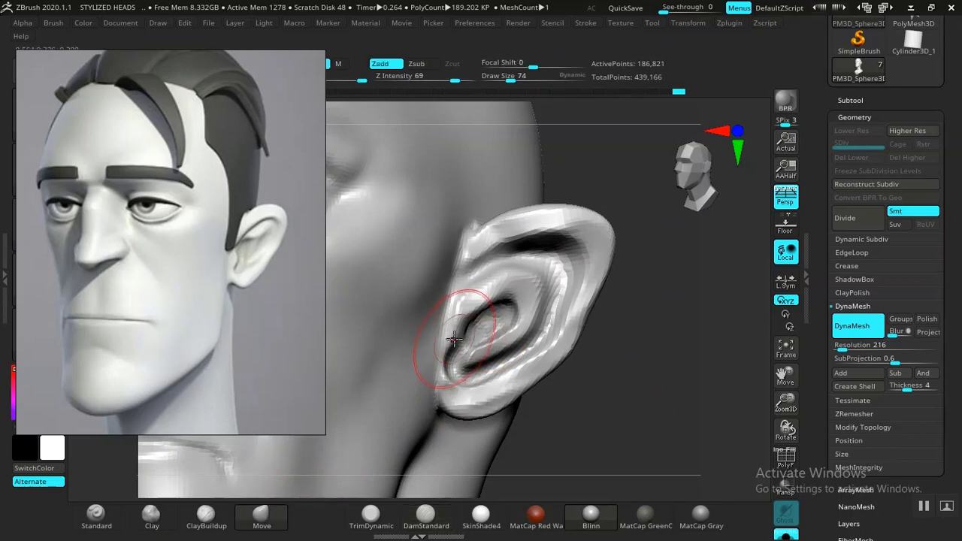
{"action": "left_click", "coordinate": [150, 514]}
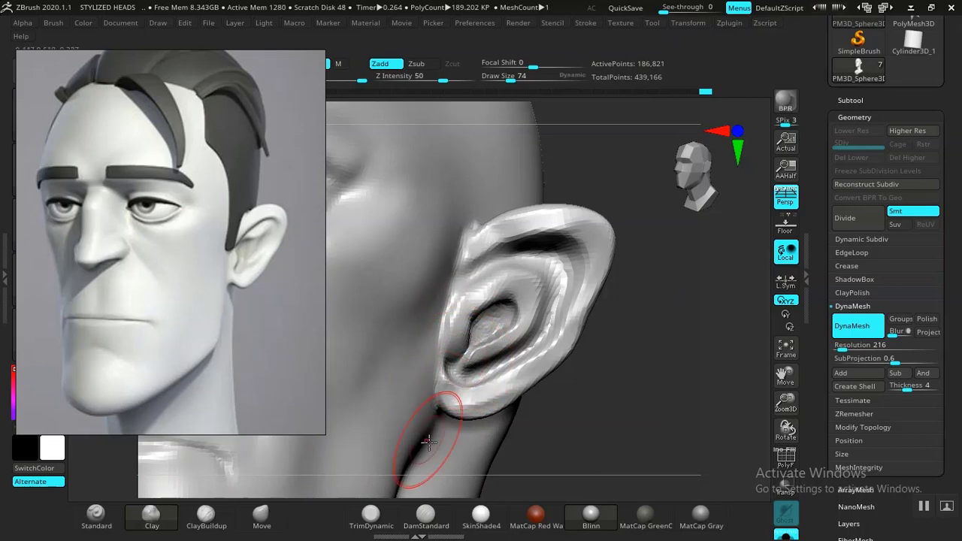
{"action": "left_click", "coordinate": [425, 516]}
{"action": "left_click_drag", "start_coordinate": [583, 440], "coordinate": [484, 319]}
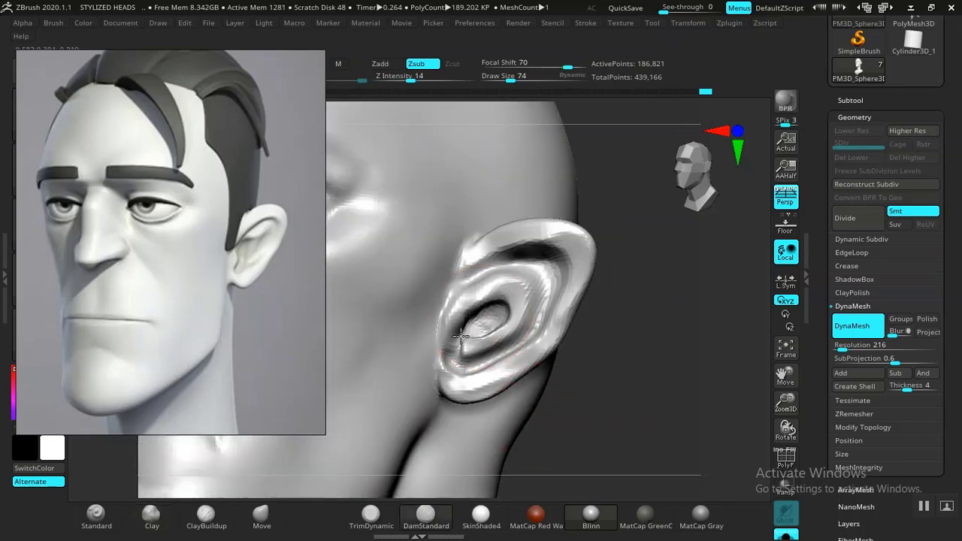
{"action": "left_click_drag", "start_coordinate": [461, 336], "coordinate": [456, 352]}
{"action": "mouse_move", "coordinate": [647, 390]}
{"action": "left_mouse_down"}
{"action": "mouse_move", "coordinate": [640, 411]}
{"action": "mouse_move", "coordinate": [603, 408]}
{"action": "mouse_move", "coordinate": [655, 459]}
{"action": "mouse_move", "coordinate": [646, 484]}
{"action": "left_mouse_up"}
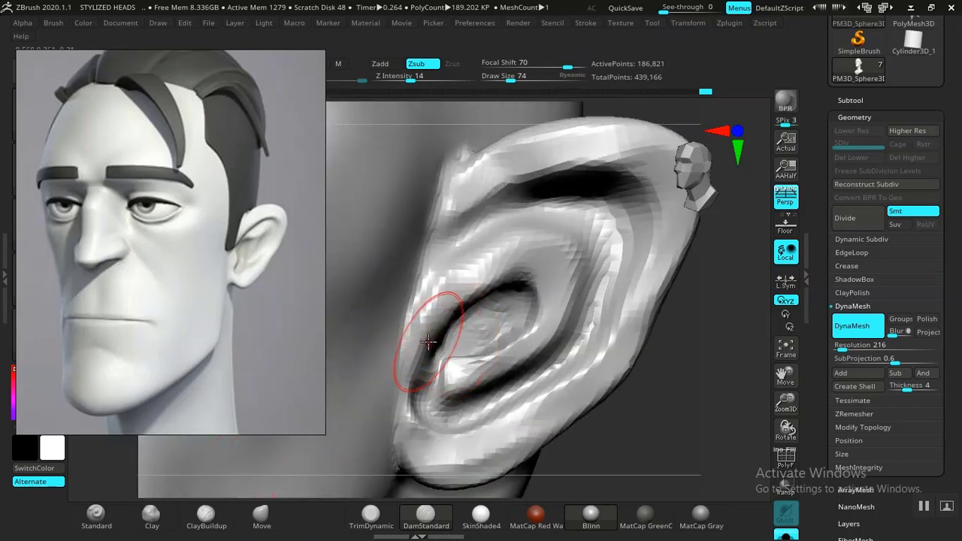
Adjust the inner and outer ear shape with the Move brush, enlarging the draw size to 126
{"action": "left_click", "coordinate": [261, 516]}
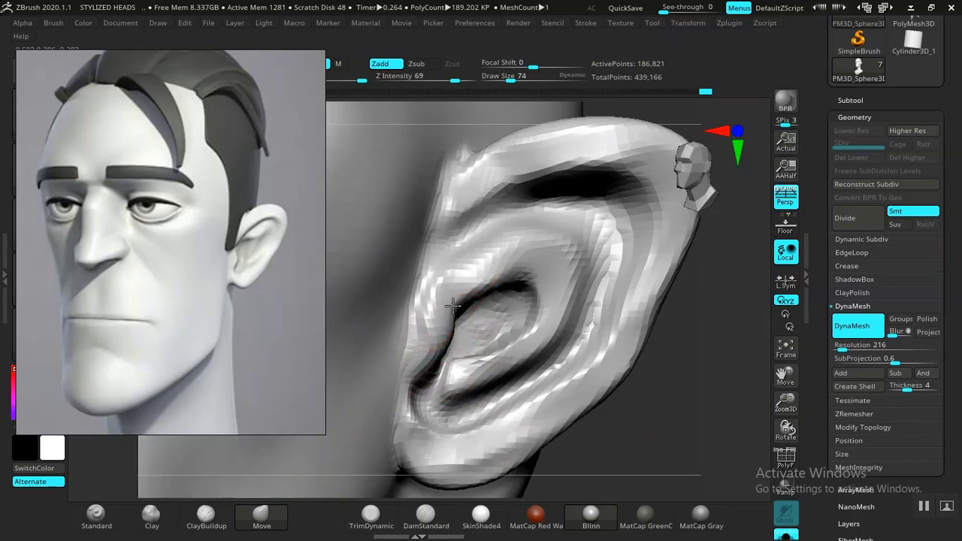
{"action": "left_click_drag", "start_coordinate": [666, 418], "coordinate": [588, 369], "text": "alt"}
{"action": "mouse_move", "coordinate": [593, 316]}
{"action": "left_mouse_down", "text": "alt"}
{"action": "mouse_move", "coordinate": [633, 360]}
{"action": "mouse_move", "coordinate": [640, 386]}
{"action": "mouse_move", "coordinate": [614, 366]}
{"action": "mouse_move", "coordinate": [635, 408]}
{"action": "mouse_move", "coordinate": [654, 344]}
{"action": "mouse_move", "coordinate": [586, 244]}
{"action": "mouse_move", "coordinate": [609, 254]}
{"action": "mouse_move", "coordinate": [587, 262]}
{"action": "left_mouse_up", "text": "alt"}
{"action": "key", "text": "bracketright"}
{"action": "key", "text": "bracketright"}
{"action": "key", "text": "bracketright"}
{"action": "left_click_drag", "start_coordinate": [567, 328], "coordinate": [560, 325]}
{"action": "mouse_move", "coordinate": [585, 263]}
{"action": "left_mouse_down"}
{"action": "mouse_move", "coordinate": [635, 339]}
{"action": "mouse_move", "coordinate": [637, 388]}
{"action": "mouse_move", "coordinate": [621, 365]}
{"action": "mouse_move", "coordinate": [628, 348]}
{"action": "mouse_move", "coordinate": [629, 397]}
{"action": "left_mouse_up"}
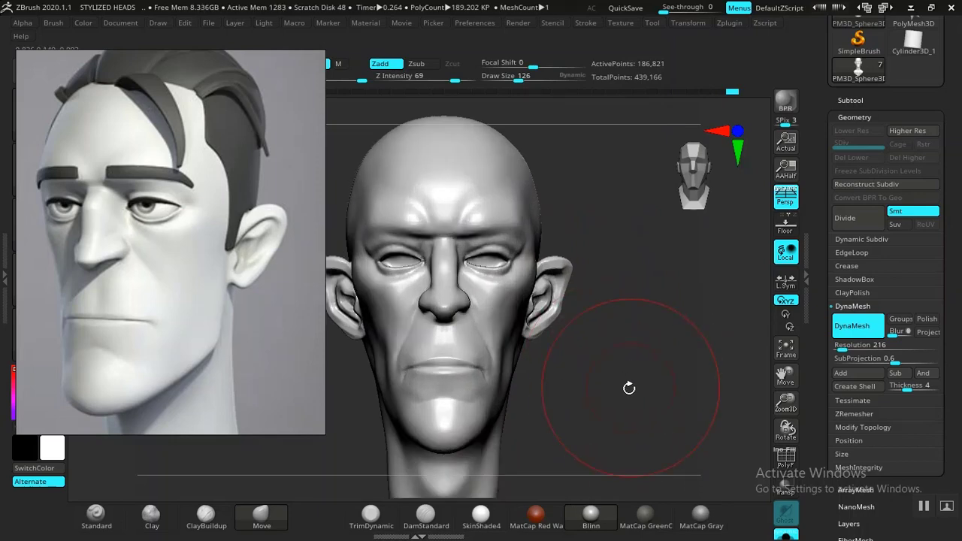
{"action": "left_click_drag", "start_coordinate": [616, 339], "coordinate": [658, 360]}
Make the eyeballs subtool active and shift the eyeball slightly backward into the head from the side view
{"action": "left_click", "coordinate": [849, 100]}
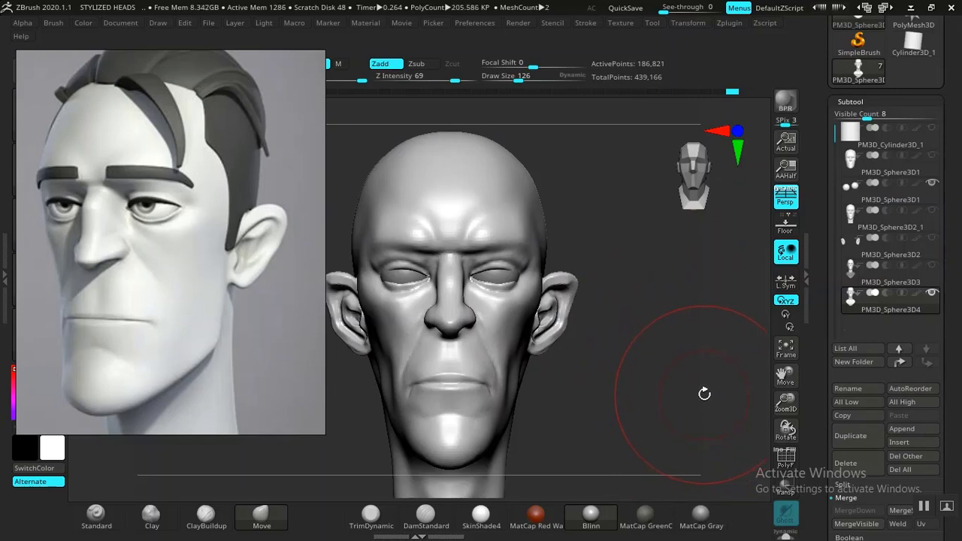
{"action": "left_click_drag", "start_coordinate": [692, 371], "coordinate": [680, 371]}
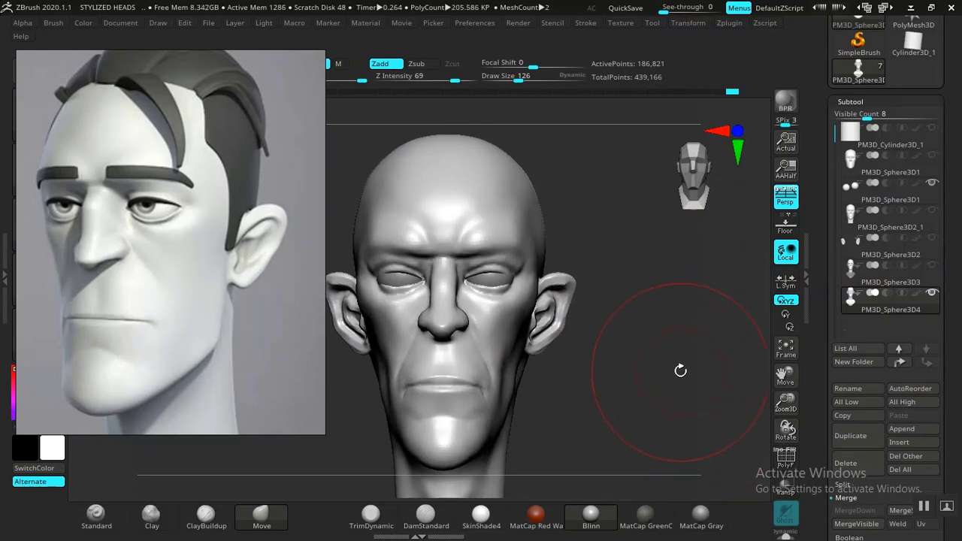
{"action": "left_click", "coordinate": [864, 199]}
{"action": "left_click_drag", "start_coordinate": [686, 278], "coordinate": [674, 343]}
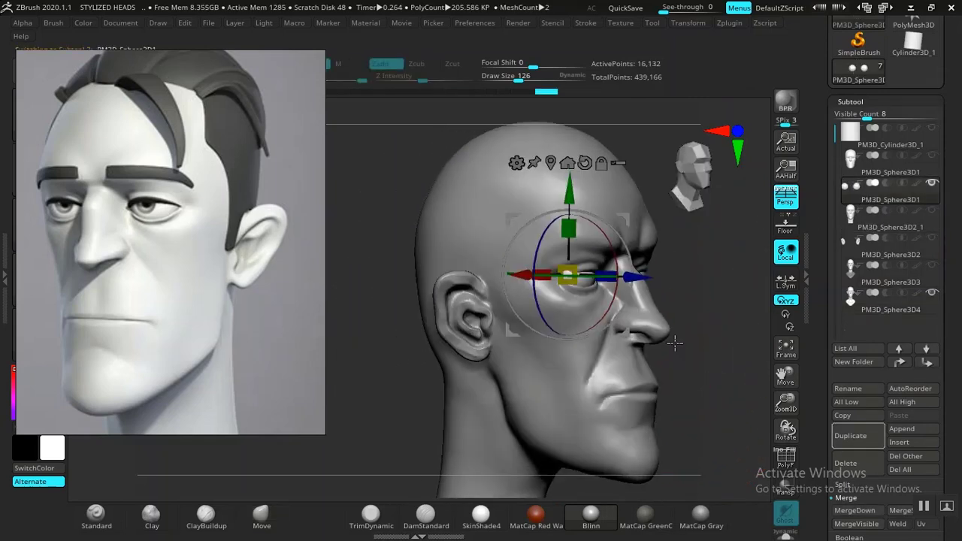
{"action": "left_click_drag", "start_coordinate": [728, 309], "coordinate": [719, 313], "text": "shift"}
{"action": "left_click_drag", "start_coordinate": [726, 267], "coordinate": [769, 493], "text": "alt"}
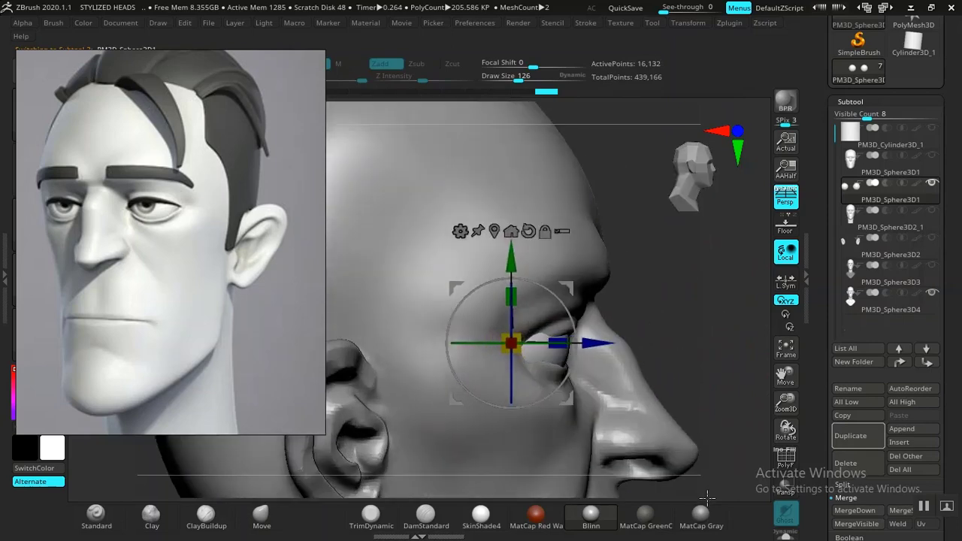
{"action": "left_click_drag", "start_coordinate": [615, 343], "coordinate": [608, 344]}
Shift the eyeball slightly sideways in its socket, checking its fit from below
{"action": "left_click_drag", "start_coordinate": [720, 326], "coordinate": [579, 338]}
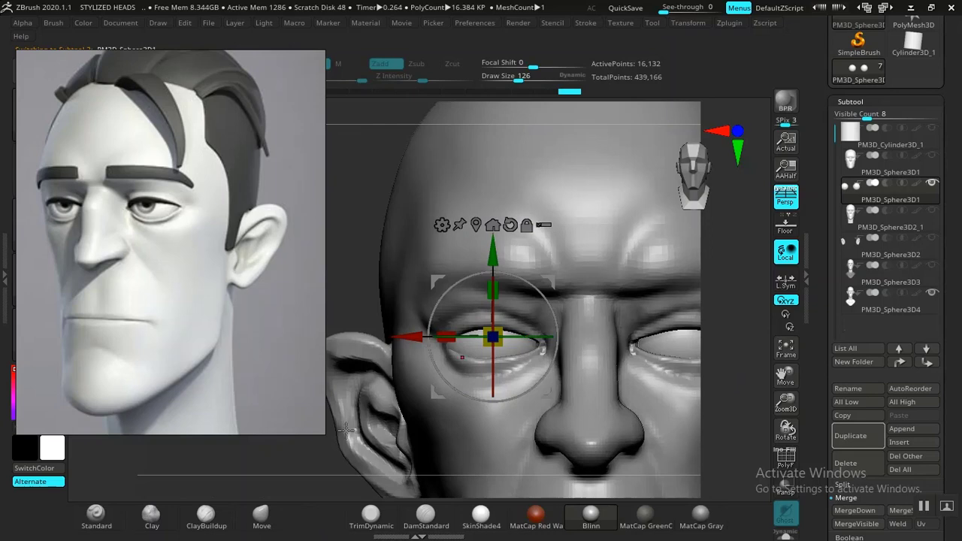
{"action": "left_click_drag", "start_coordinate": [325, 462], "coordinate": [328, 393]}
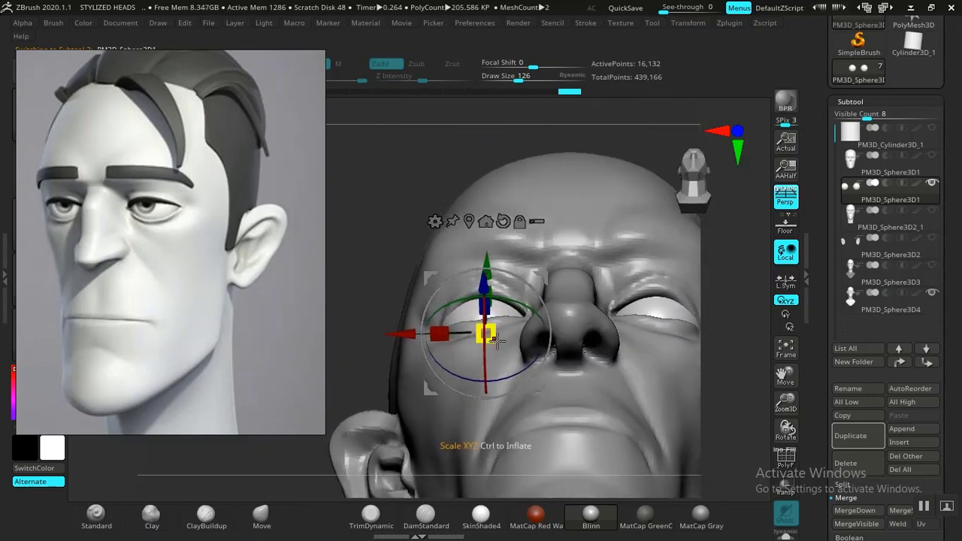
{"action": "left_click_drag", "start_coordinate": [412, 342], "coordinate": [403, 333]}
Mirror and weld the eyeballs subtool so both eyes match, and return to draw mode
{"action": "left_click", "coordinate": [850, 100]}
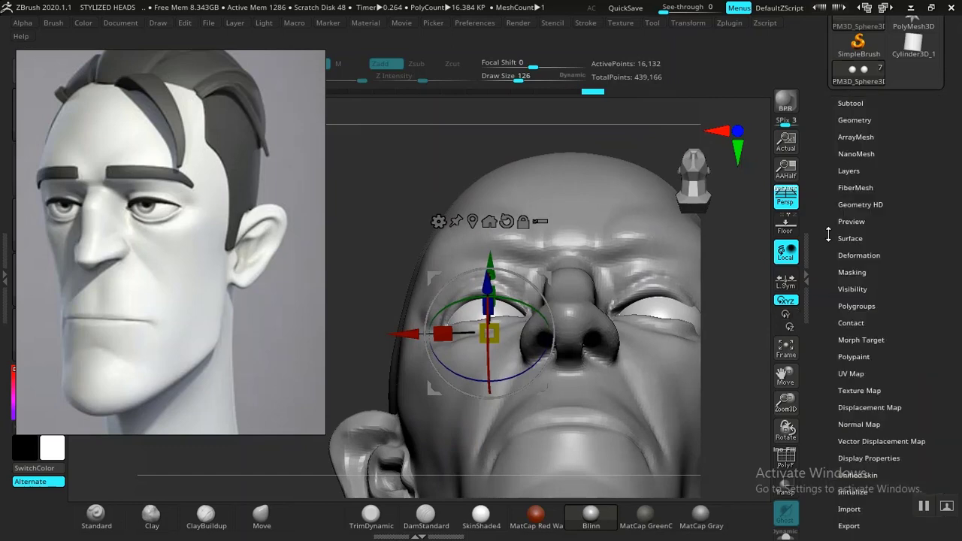
{"action": "scroll", "coordinate": [842, 207], "scroll_direction": "down", "scroll_amount": 5}
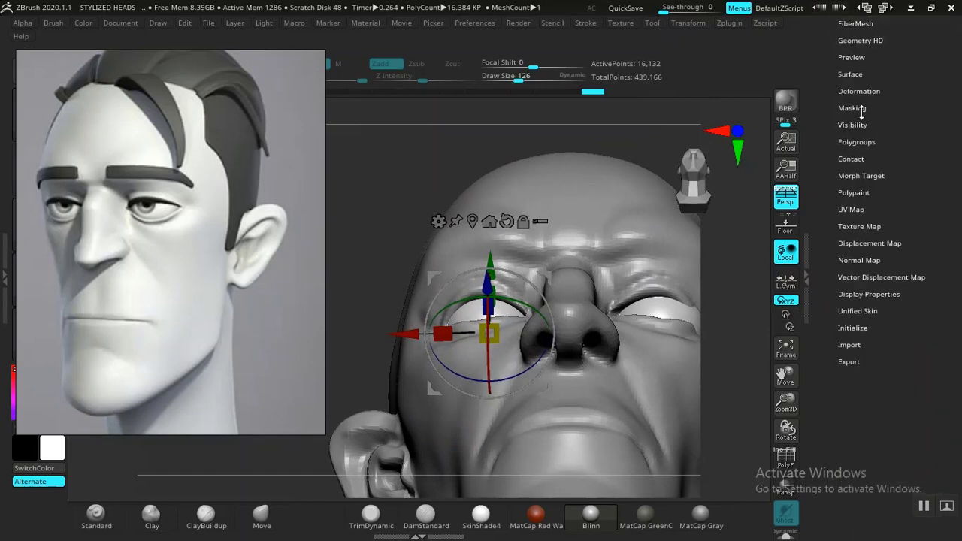
{"action": "scroll", "coordinate": [828, 276], "scroll_direction": "up", "scroll_amount": 5}
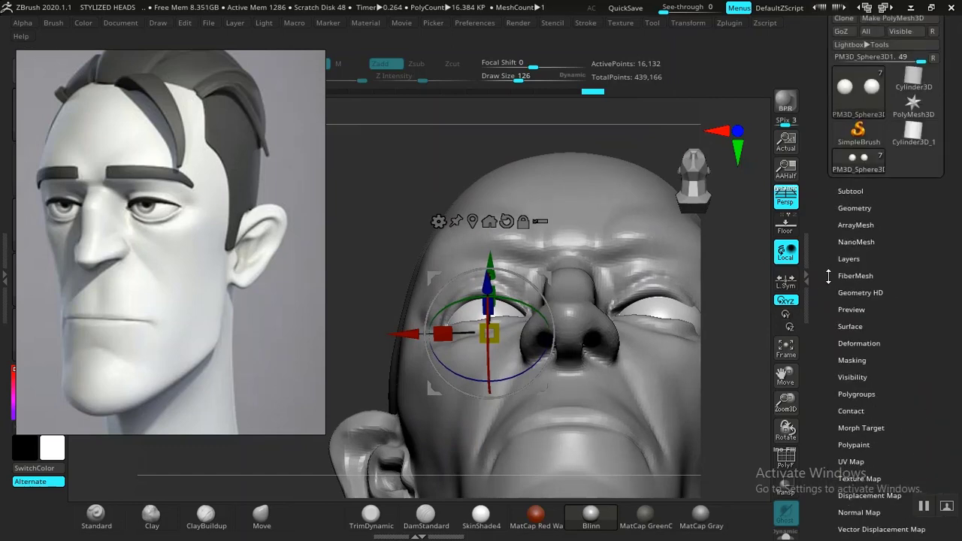
{"action": "left_click", "coordinate": [854, 208]}
{"action": "scroll", "coordinate": [845, 400], "scroll_direction": "down", "scroll_amount": 5}
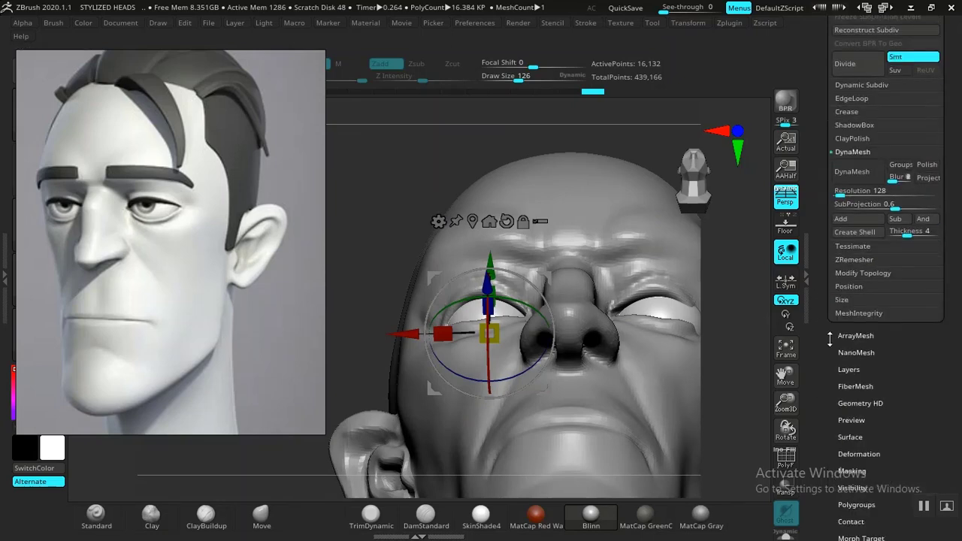
{"action": "left_click", "coordinate": [864, 274]}
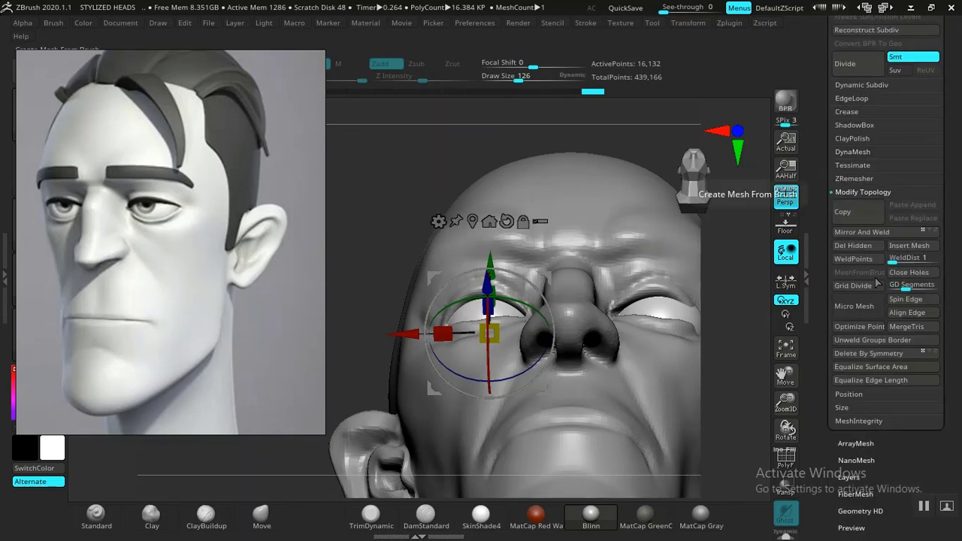
{"action": "left_click", "coordinate": [861, 231]}
{"action": "left_click_drag", "start_coordinate": [402, 191], "coordinate": [406, 259]}
{"action": "key", "text": "q"}
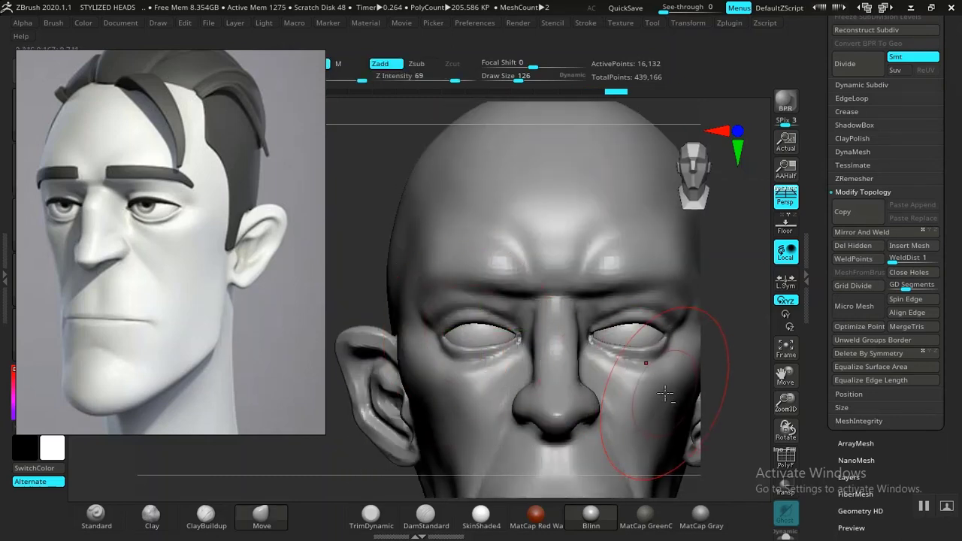
{"action": "right_click_drag", "start_coordinate": [551, 368], "coordinate": [546, 365], "text": "alt"}
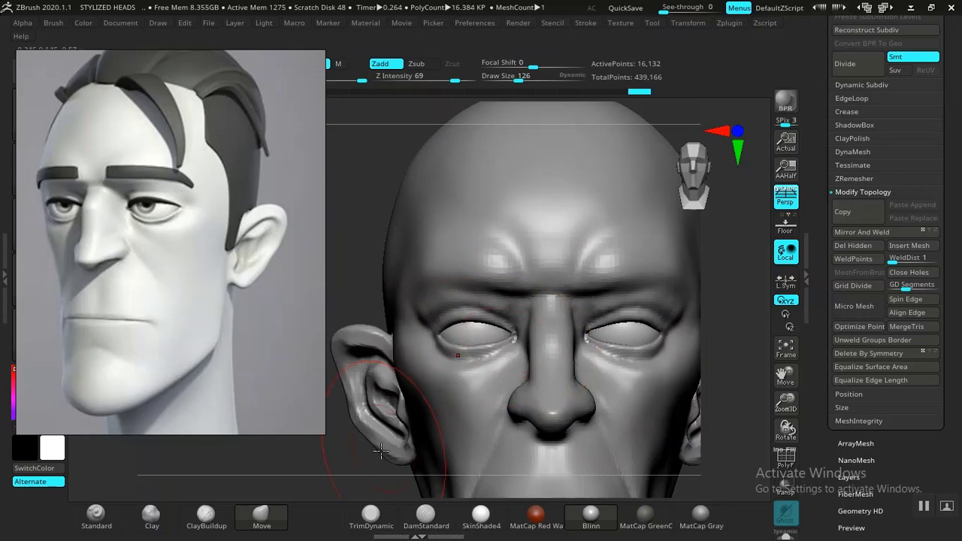
{"action": "left_click_drag", "start_coordinate": [365, 465], "coordinate": [350, 356], "text": "alt"}
{"action": "left_click_drag", "start_coordinate": [403, 416], "coordinate": [394, 308], "text": "alt"}
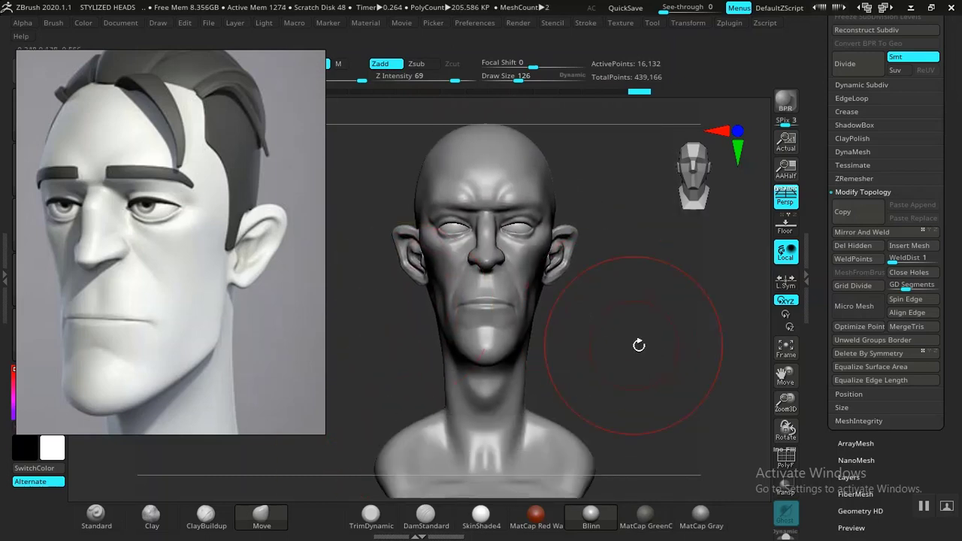
Make the head subtool active and reshape the bridge and tip of the nose in profile with the Move brush
{"action": "mouse_move", "coordinate": [640, 263]}
{"action": "left_mouse_down", "text": "alt"}
{"action": "mouse_move", "coordinate": [615, 314]}
{"action": "mouse_move", "coordinate": [633, 399]}
{"action": "mouse_move", "coordinate": [655, 436]}
{"action": "mouse_move", "coordinate": [684, 433]}
{"action": "mouse_move", "coordinate": [671, 459]}
{"action": "mouse_move", "coordinate": [689, 436]}
{"action": "mouse_move", "coordinate": [663, 365]}
{"action": "mouse_move", "coordinate": [666, 386]}
{"action": "mouse_move", "coordinate": [598, 389]}
{"action": "left_mouse_up", "text": "alt"}
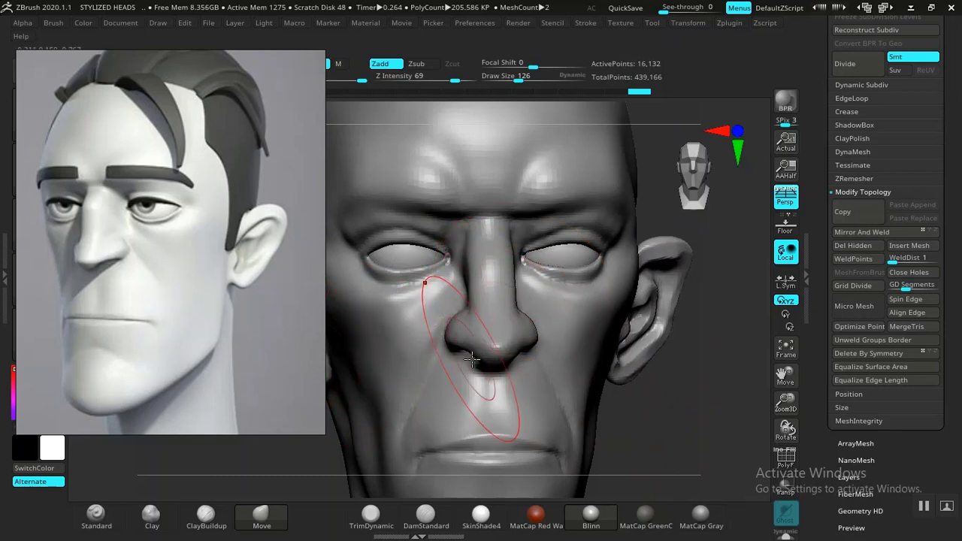
{"action": "left_click", "coordinate": [513, 361], "text": "alt"}
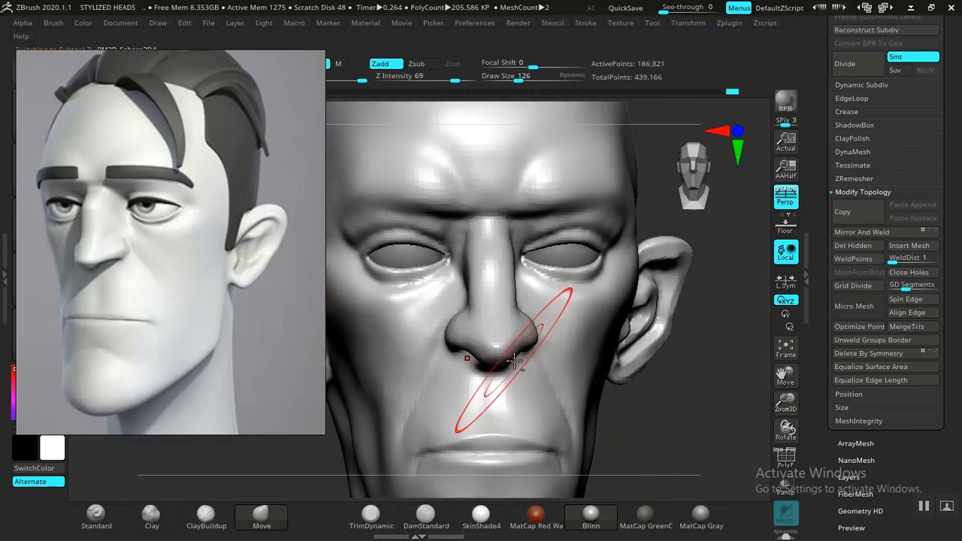
{"action": "left_click", "coordinate": [425, 517]}
{"action": "mouse_move", "coordinate": [636, 402]}
{"action": "left_mouse_down"}
{"action": "mouse_move", "coordinate": [655, 418]}
{"action": "mouse_move", "coordinate": [654, 375]}
{"action": "mouse_move", "coordinate": [609, 392]}
{"action": "mouse_move", "coordinate": [382, 371]}
{"action": "mouse_move", "coordinate": [416, 285]}
{"action": "mouse_move", "coordinate": [429, 281]}
{"action": "mouse_move", "coordinate": [420, 320]}
{"action": "mouse_move", "coordinate": [464, 284]}
{"action": "left_mouse_up"}
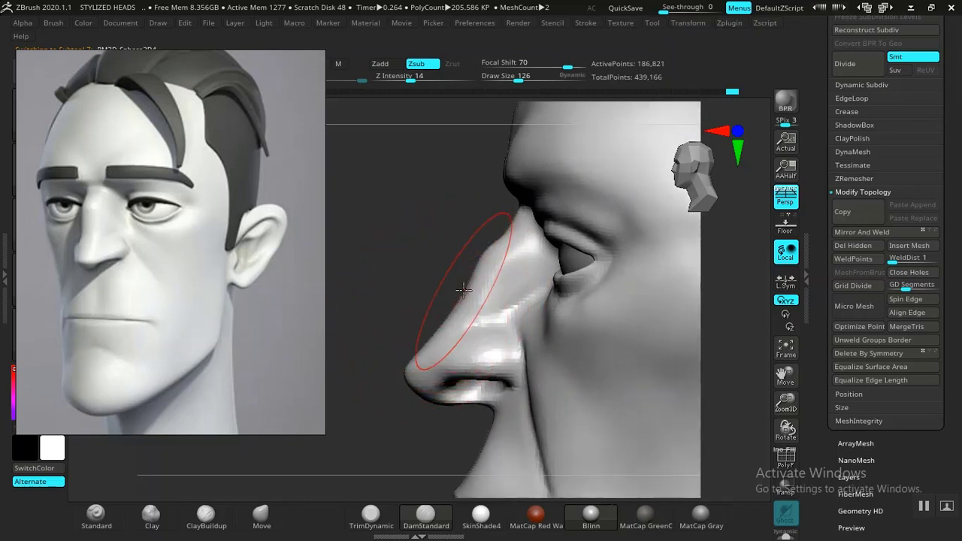
{"action": "left_click", "coordinate": [267, 521]}
{"action": "mouse_move", "coordinate": [406, 348]}
{"action": "left_mouse_down"}
{"action": "mouse_move", "coordinate": [425, 320]}
{"action": "mouse_move", "coordinate": [427, 333]}
{"action": "mouse_move", "coordinate": [381, 351]}
{"action": "mouse_move", "coordinate": [408, 351]}
{"action": "left_mouse_up"}
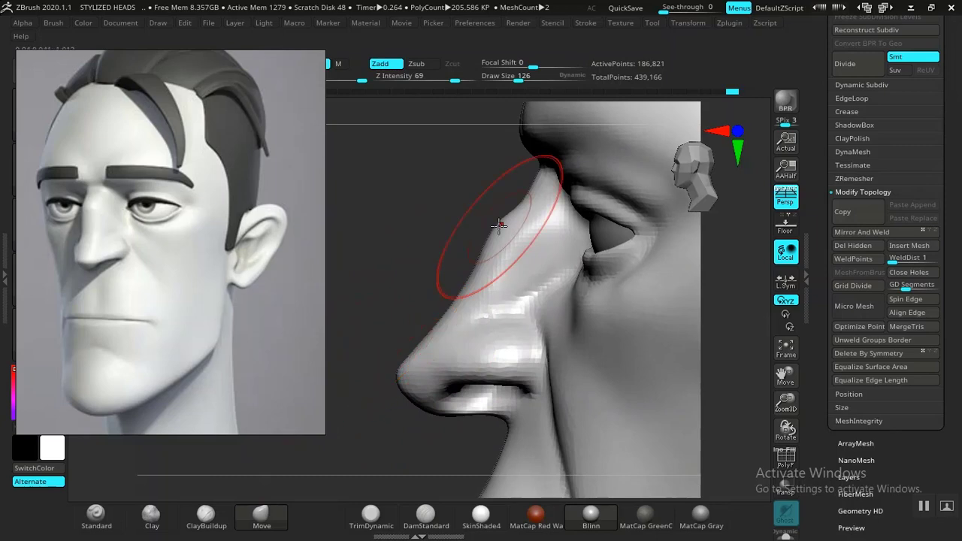
{"action": "left_click_drag", "start_coordinate": [416, 278], "coordinate": [466, 225]}
{"action": "left_click_drag", "start_coordinate": [370, 269], "coordinate": [451, 248]}
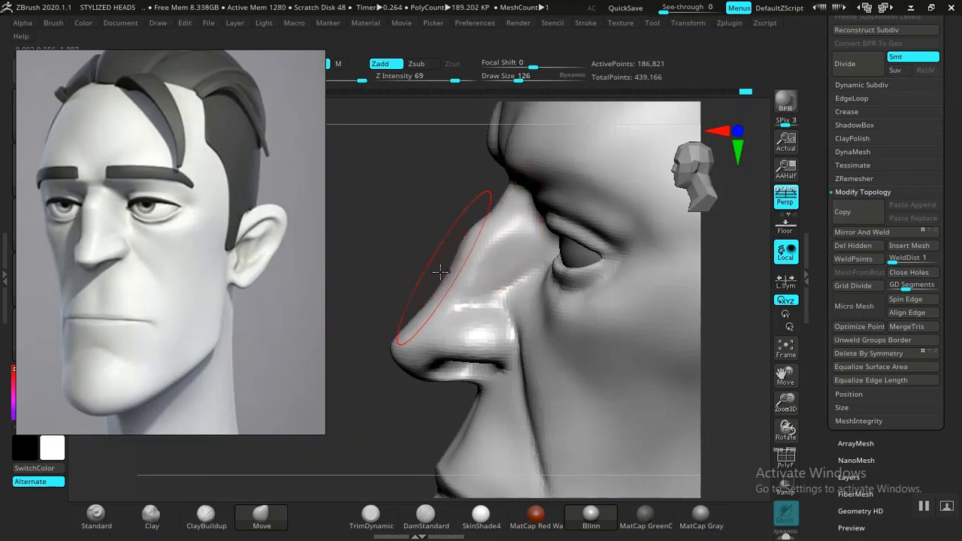
Build up the nose bridge and nostril wing with ClayBuildup, and smooth them with the smoothing intensity set to 23
{"action": "left_click", "coordinate": [152, 515]}
{"action": "left_click_drag", "start_coordinate": [396, 262], "coordinate": [397, 277], "text": "alt"}
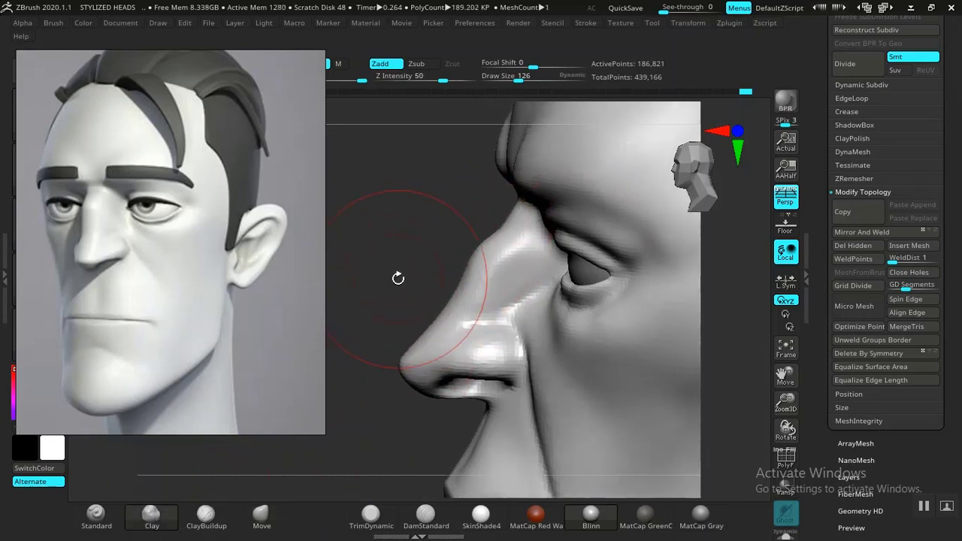
{"action": "left_click", "coordinate": [210, 518]}
{"action": "mouse_move", "coordinate": [390, 331]}
{"action": "left_mouse_down"}
{"action": "mouse_move", "coordinate": [481, 327]}
{"action": "mouse_move", "coordinate": [468, 337]}
{"action": "mouse_move", "coordinate": [465, 322]}
{"action": "left_mouse_up"}
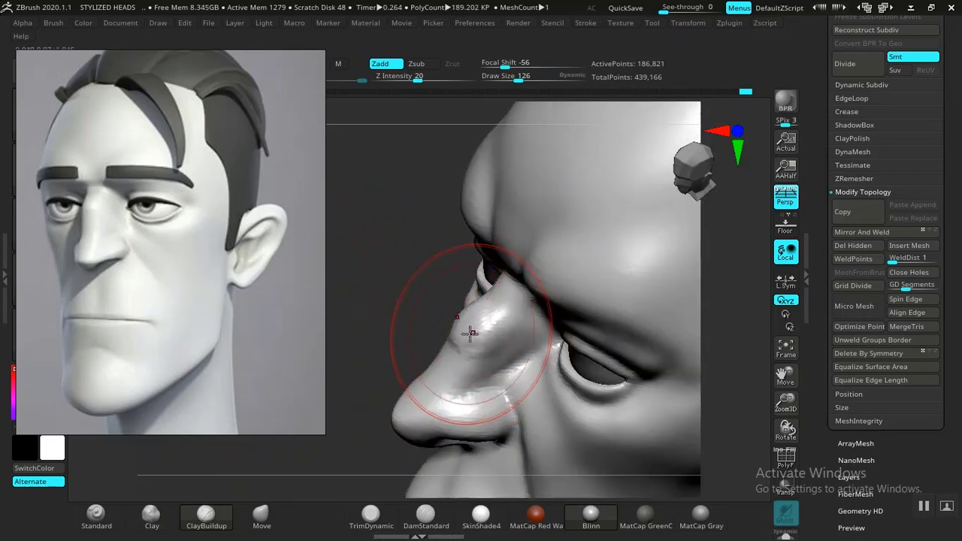
{"action": "key", "text": "shift"}
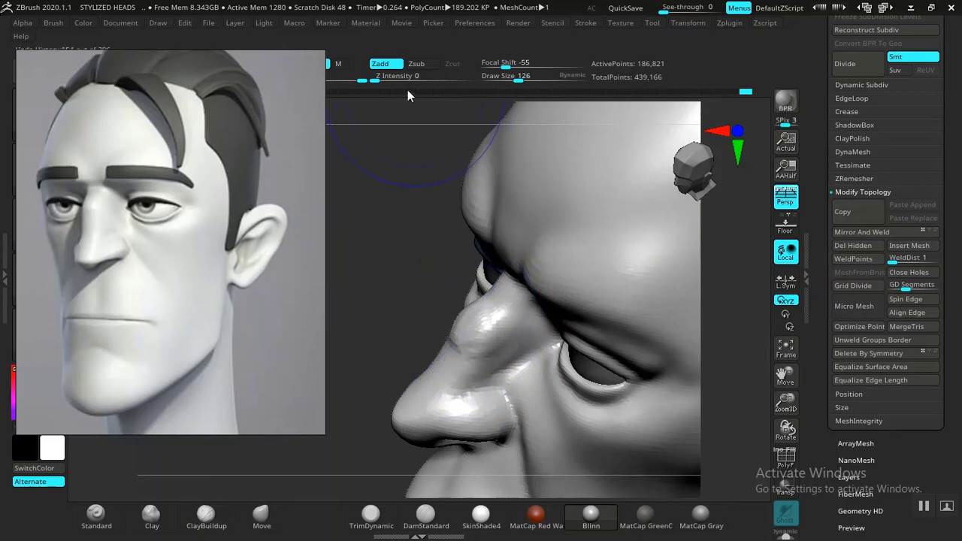
{"action": "left_click", "coordinate": [398, 76]}
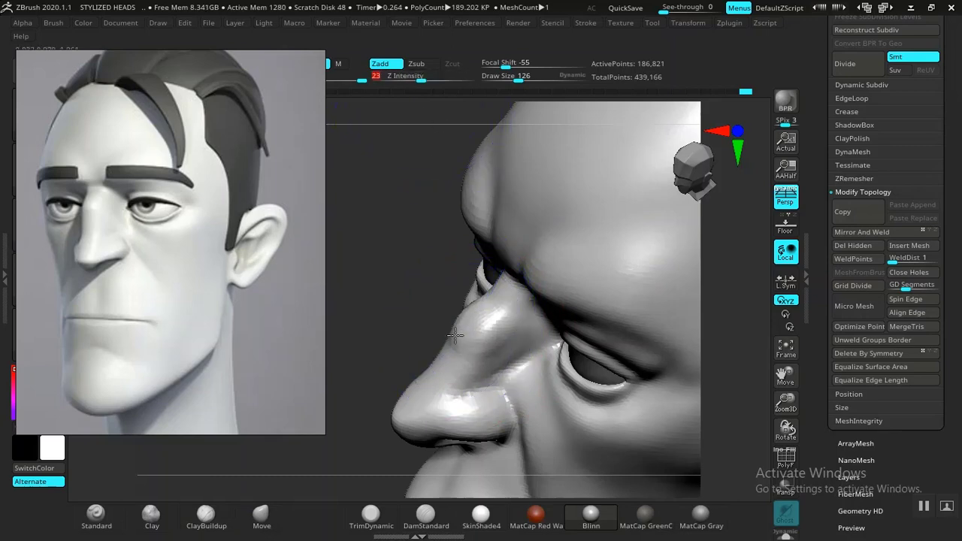
{"action": "mouse_move", "coordinate": [405, 299]}
{"action": "left_mouse_down", "text": "alt"}
{"action": "mouse_move", "coordinate": [391, 271]}
{"action": "mouse_move", "coordinate": [436, 337]}
{"action": "mouse_move", "coordinate": [401, 351]}
{"action": "mouse_move", "coordinate": [384, 335]}
{"action": "mouse_move", "coordinate": [403, 277]}
{"action": "mouse_move", "coordinate": [436, 300]}
{"action": "left_mouse_up", "text": "alt"}
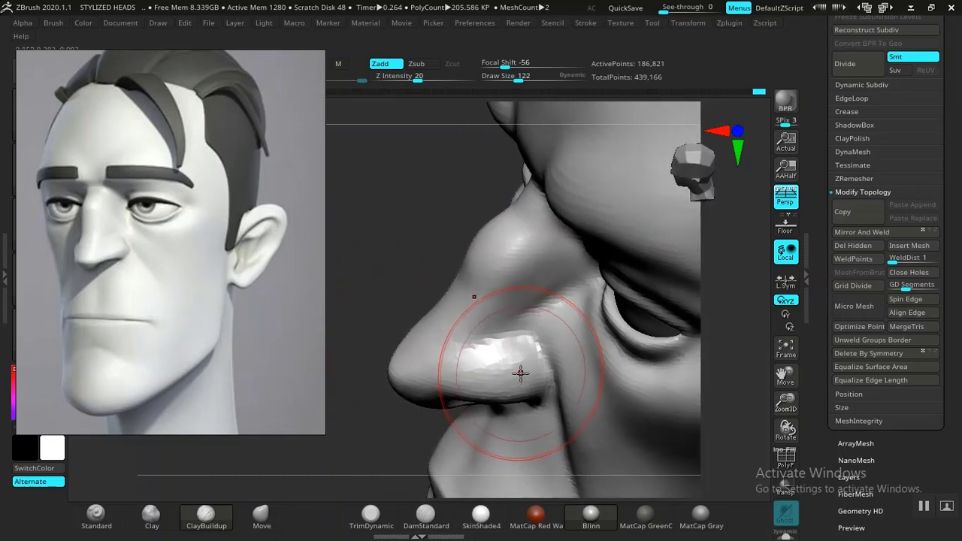
{"action": "key", "text": "shift"}
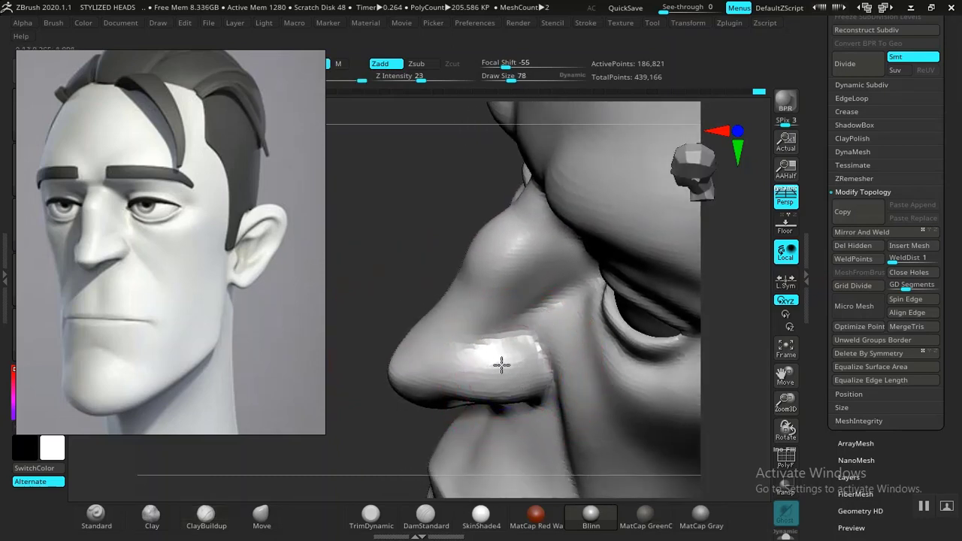
Refine the nostril wing with DamStandard at draw size 78 and smooth the side of the nose
{"action": "mouse_move", "coordinate": [379, 324]}
{"action": "left_mouse_down"}
{"action": "mouse_move", "coordinate": [368, 276]}
{"action": "mouse_move", "coordinate": [384, 275]}
{"action": "mouse_move", "coordinate": [395, 230]}
{"action": "mouse_move", "coordinate": [398, 331]}
{"action": "mouse_move", "coordinate": [418, 275]}
{"action": "mouse_move", "coordinate": [426, 323]}
{"action": "mouse_move", "coordinate": [410, 423]}
{"action": "mouse_move", "coordinate": [403, 360]}
{"action": "mouse_move", "coordinate": [419, 410]}
{"action": "mouse_move", "coordinate": [399, 389]}
{"action": "mouse_move", "coordinate": [404, 376]}
{"action": "mouse_move", "coordinate": [536, 301]}
{"action": "left_mouse_up"}
{"action": "left_click", "coordinate": [427, 528]}
{"action": "key", "text": "b"}
{"action": "key", "text": "d"}
{"action": "key", "text": "s"}
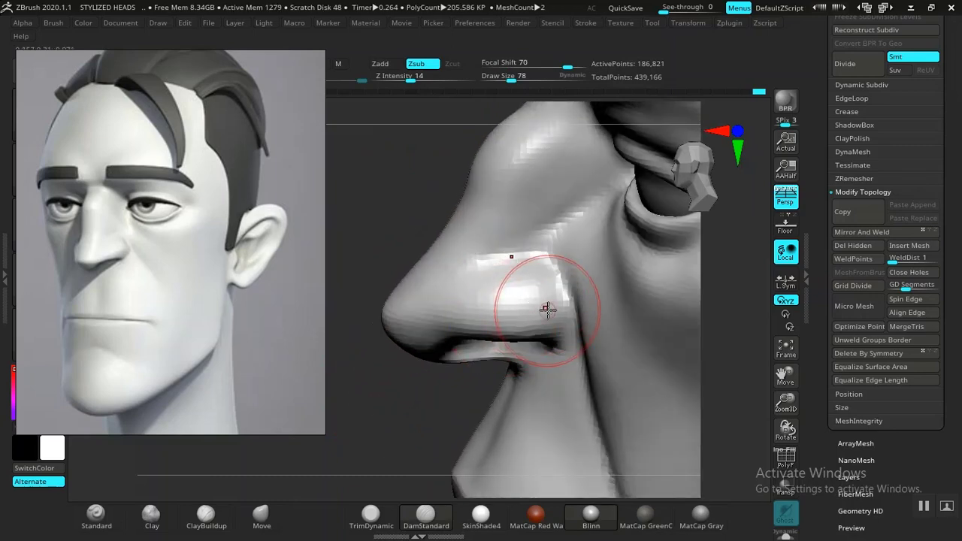
{"action": "mouse_move", "coordinate": [376, 386]}
{"action": "left_mouse_down"}
{"action": "mouse_move", "coordinate": [388, 386]}
{"action": "mouse_move", "coordinate": [388, 399]}
{"action": "left_mouse_up"}
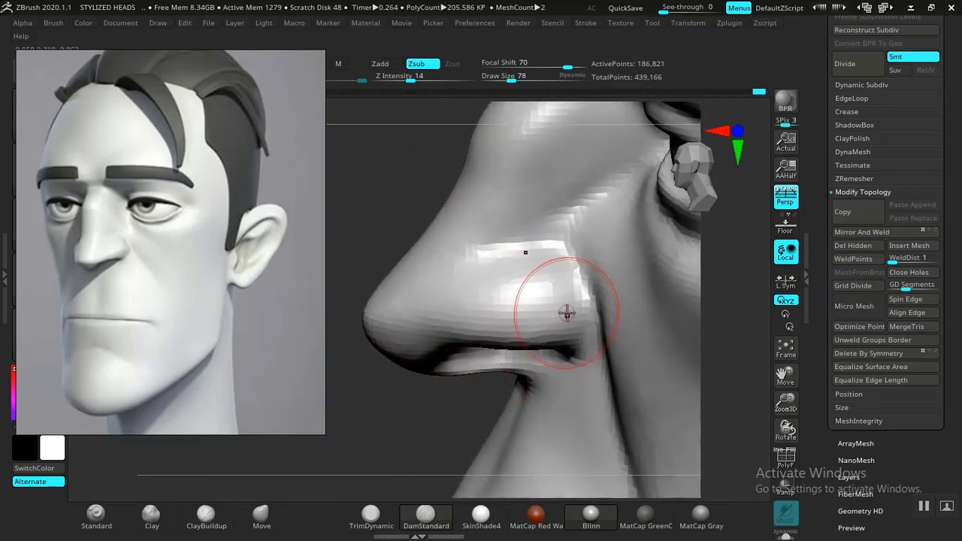
{"action": "left_click_drag", "start_coordinate": [549, 301], "coordinate": [473, 301], "text": "shift"}
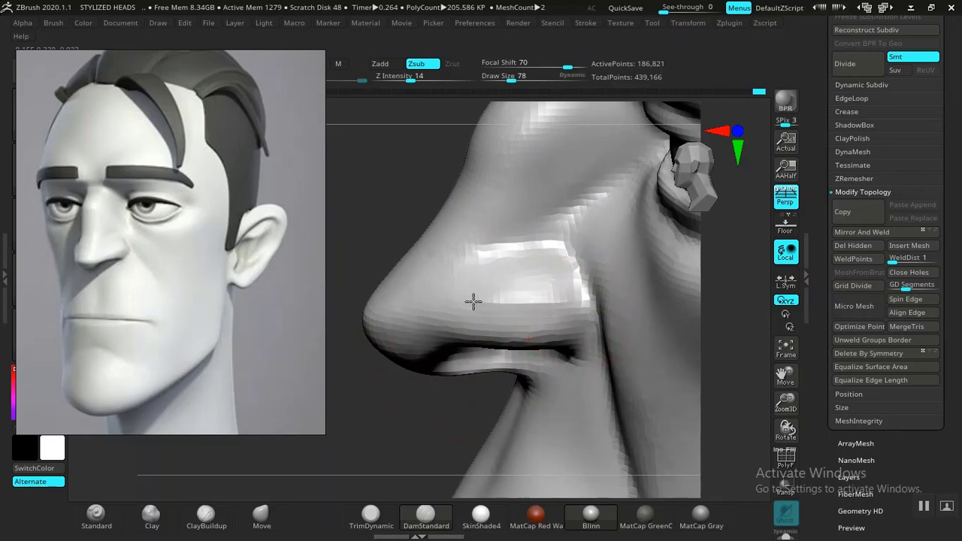
Subdivide the head mesh once to reach SDiv 2
{"action": "left_click_drag", "start_coordinate": [397, 314], "coordinate": [399, 318]}
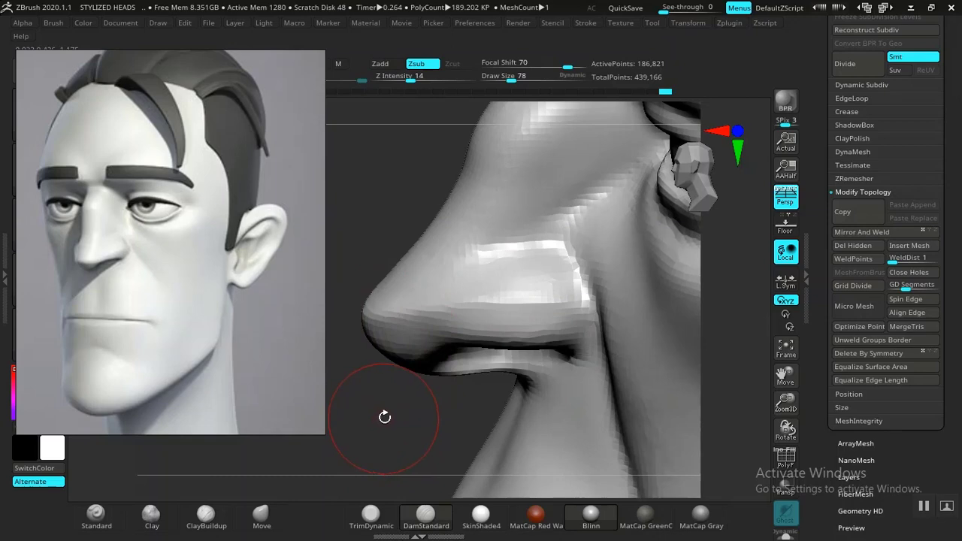
{"action": "key", "text": "ctrl+d"}
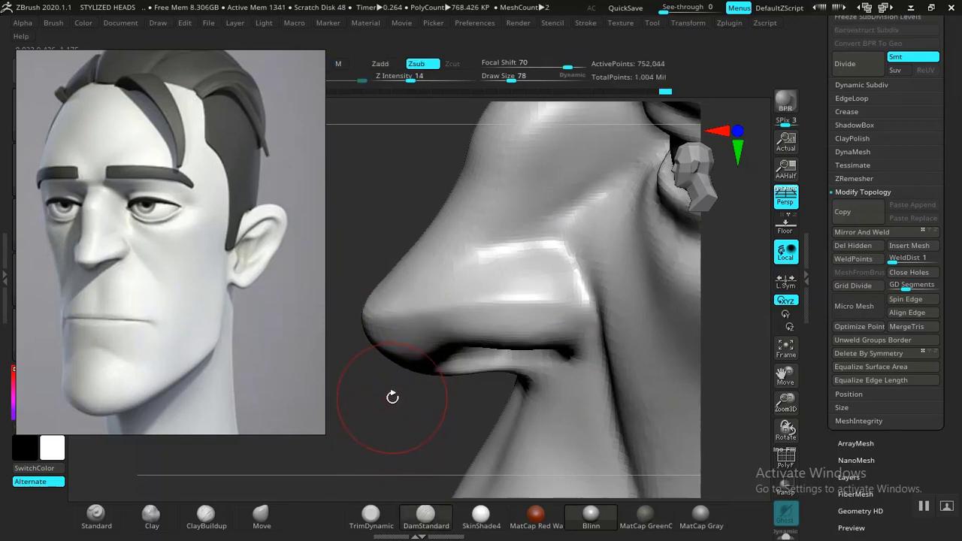
{"action": "left_click_drag", "start_coordinate": [392, 397], "coordinate": [445, 288]}
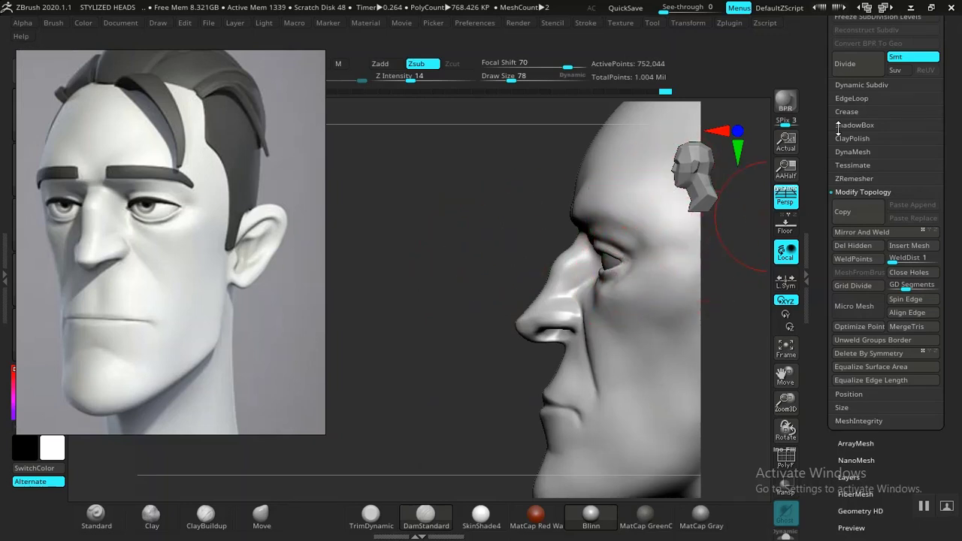
{"action": "left_click_drag", "start_coordinate": [826, 125], "coordinate": [826, 281]}
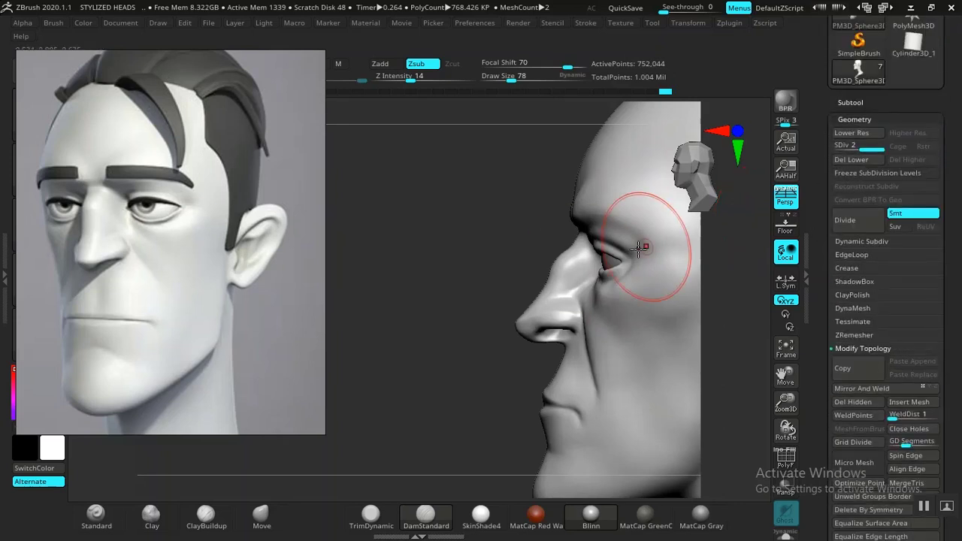
Sharpen the lower edge of the nose and the outer contour of the nostril wing with DamStandard
{"action": "left_click_drag", "start_coordinate": [478, 278], "coordinate": [485, 398]}
{"action": "mouse_move", "coordinate": [412, 246]}
{"action": "left_mouse_down"}
{"action": "mouse_move", "coordinate": [421, 258]}
{"action": "mouse_move", "coordinate": [410, 246]}
{"action": "mouse_move", "coordinate": [419, 234]}
{"action": "mouse_move", "coordinate": [453, 300]}
{"action": "left_mouse_up"}
{"action": "left_click_drag", "start_coordinate": [576, 278], "coordinate": [607, 345]}
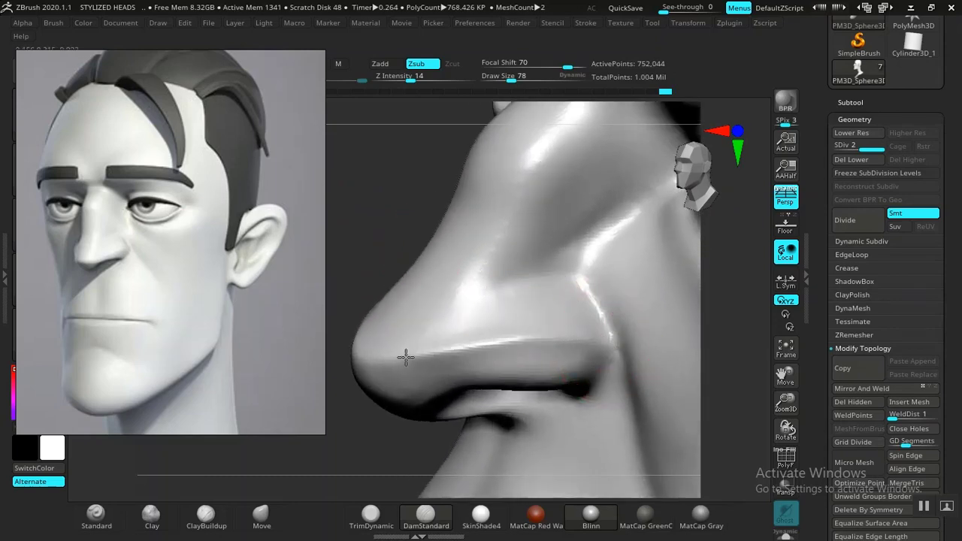
{"action": "left_click_drag", "start_coordinate": [361, 431], "coordinate": [380, 346]}
Smooth the nostril opening and redefine its rim and back corner with DamStandard
{"action": "left_click_drag", "start_coordinate": [528, 373], "coordinate": [461, 368], "text": "shift"}
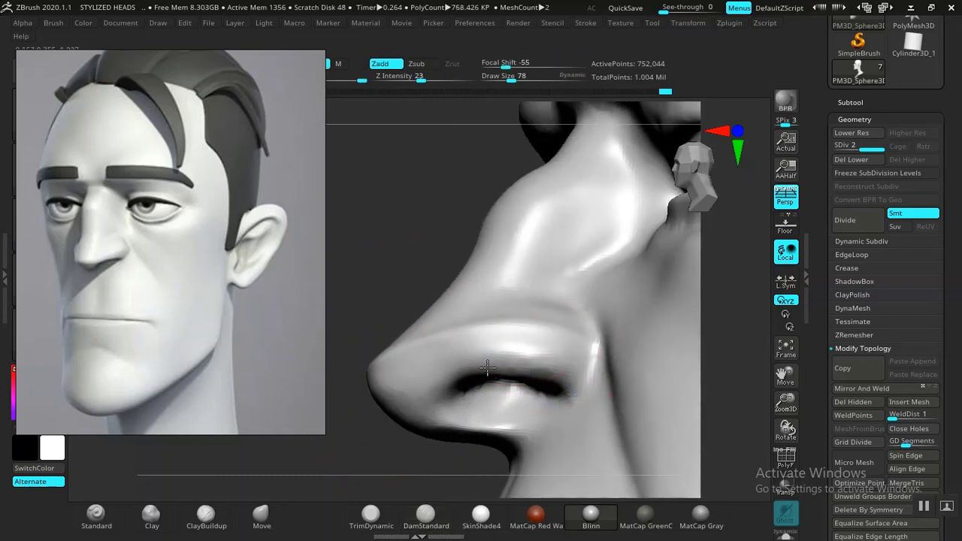
{"action": "left_click_drag", "start_coordinate": [542, 366], "coordinate": [524, 384], "text": "shift"}
{"action": "left_click_drag", "start_coordinate": [393, 307], "coordinate": [380, 275]}
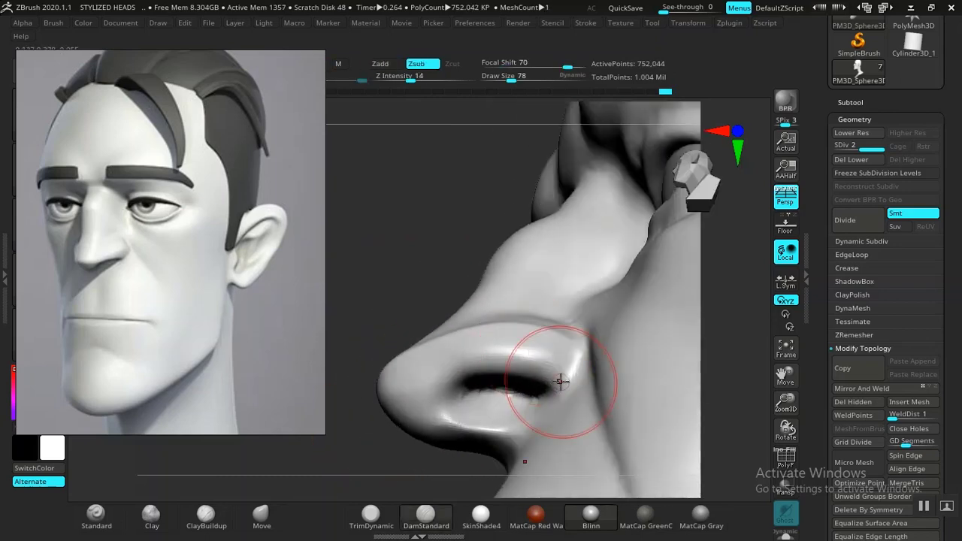
{"action": "left_click_drag", "start_coordinate": [556, 388], "coordinate": [534, 365]}
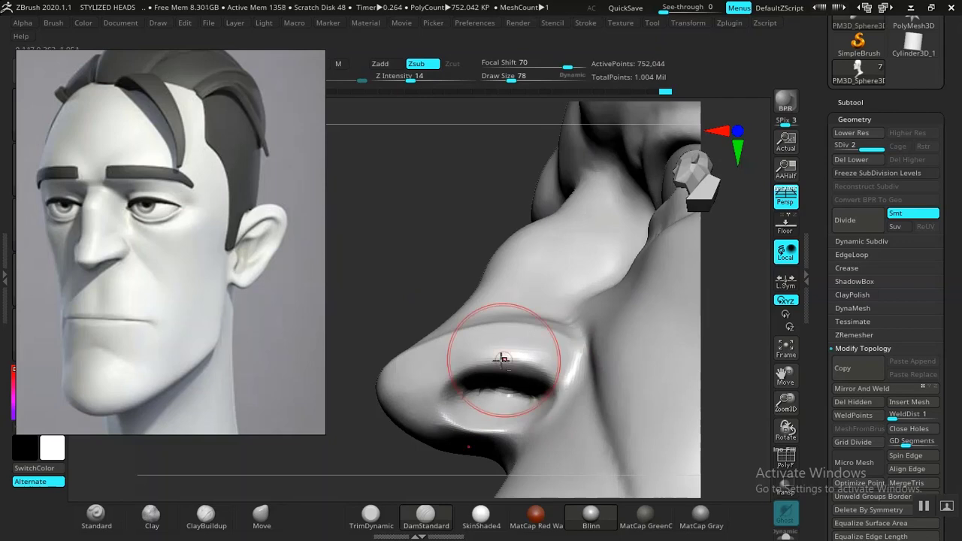
{"action": "mouse_move", "coordinate": [398, 236]}
{"action": "left_mouse_down"}
{"action": "mouse_move", "coordinate": [441, 293]}
{"action": "mouse_move", "coordinate": [428, 395]}
{"action": "mouse_move", "coordinate": [438, 326]}
{"action": "mouse_move", "coordinate": [480, 431]}
{"action": "mouse_move", "coordinate": [431, 401]}
{"action": "mouse_move", "coordinate": [408, 440]}
{"action": "mouse_move", "coordinate": [466, 436]}
{"action": "mouse_move", "coordinate": [286, 466]}
{"action": "mouse_move", "coordinate": [403, 425]}
{"action": "mouse_move", "coordinate": [404, 401]}
{"action": "mouse_move", "coordinate": [406, 410]}
{"action": "left_mouse_up"}
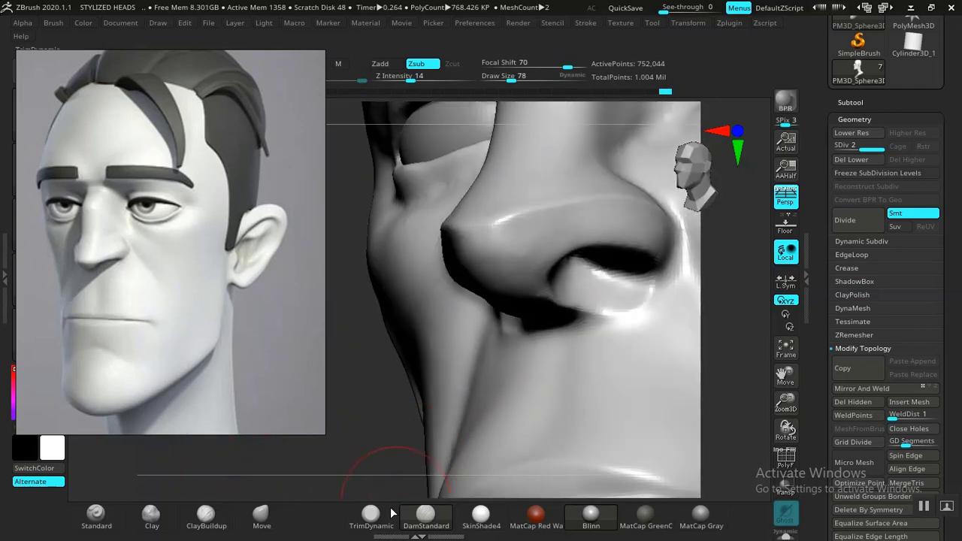
Flatten the front of the nose tip with TrimDynamic, and soften its underside with the smoothing intensity set to 14
{"action": "left_click", "coordinate": [370, 514]}
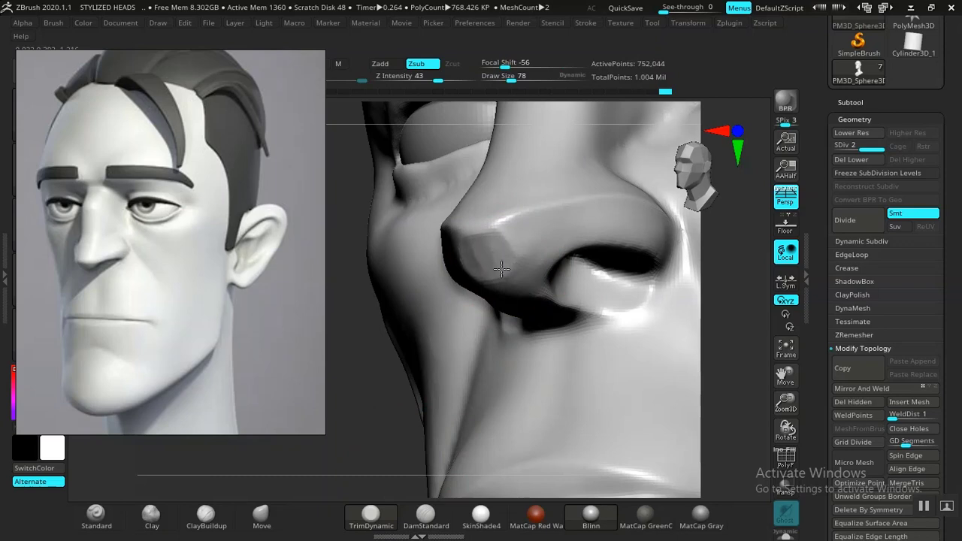
{"action": "mouse_move", "coordinate": [500, 267]}
{"action": "left_mouse_down"}
{"action": "mouse_move", "coordinate": [402, 378]}
{"action": "mouse_move", "coordinate": [468, 369]}
{"action": "mouse_move", "coordinate": [481, 354]}
{"action": "left_mouse_up"}
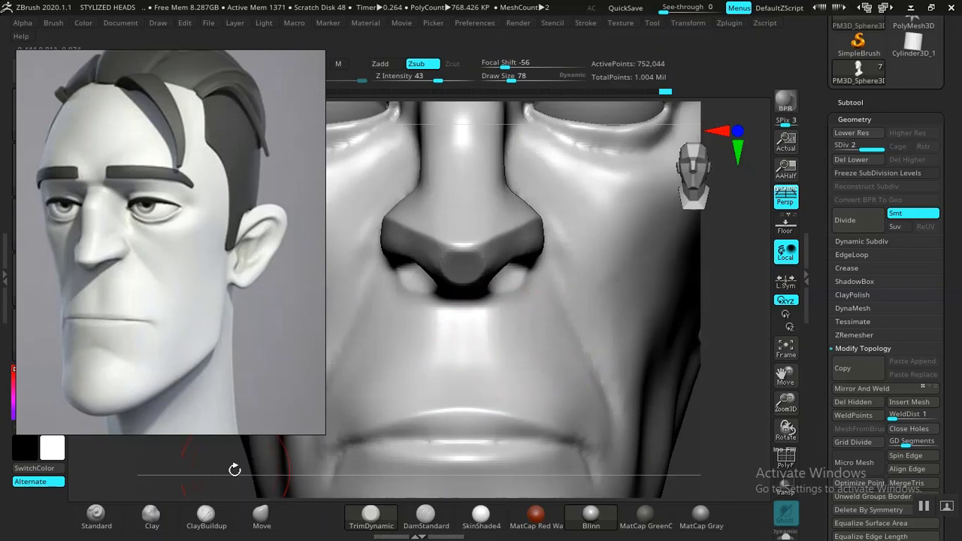
{"action": "left_click_drag", "start_coordinate": [232, 467], "coordinate": [289, 379]}
{"action": "key", "text": "shift"}
{"action": "left_click", "coordinate": [415, 79], "text": "shift"}
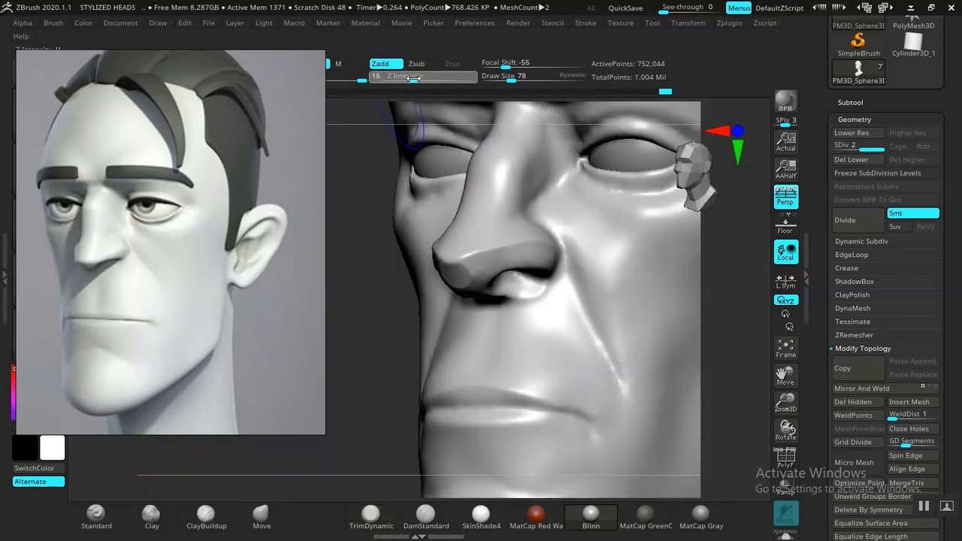
{"action": "left_click_drag", "start_coordinate": [393, 365], "coordinate": [404, 412], "text": "alt"}
{"action": "left_click_drag", "start_coordinate": [489, 291], "coordinate": [461, 291], "text": "shift"}
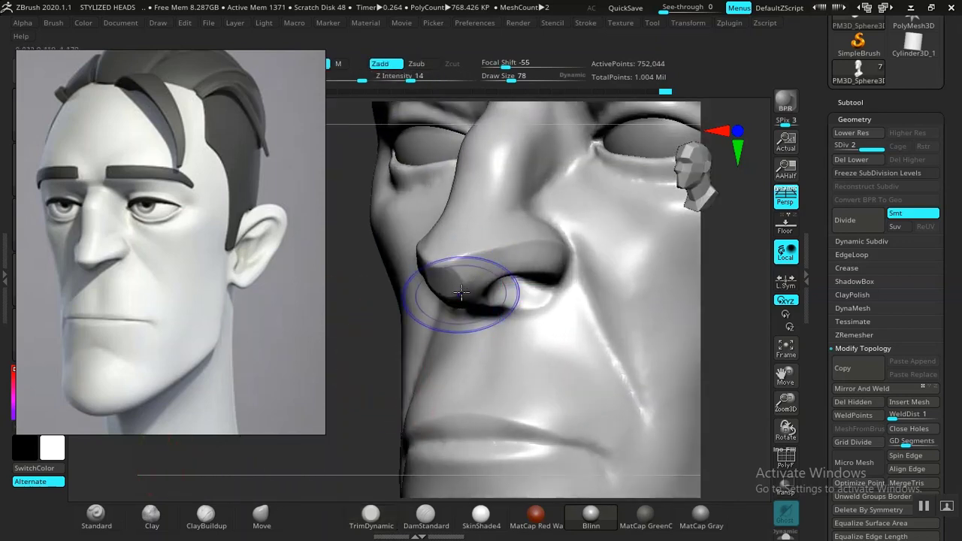
Define the edges of the nose tip's front plane with DamStandard and smooth the plane beneath them
{"action": "key", "text": "b"}
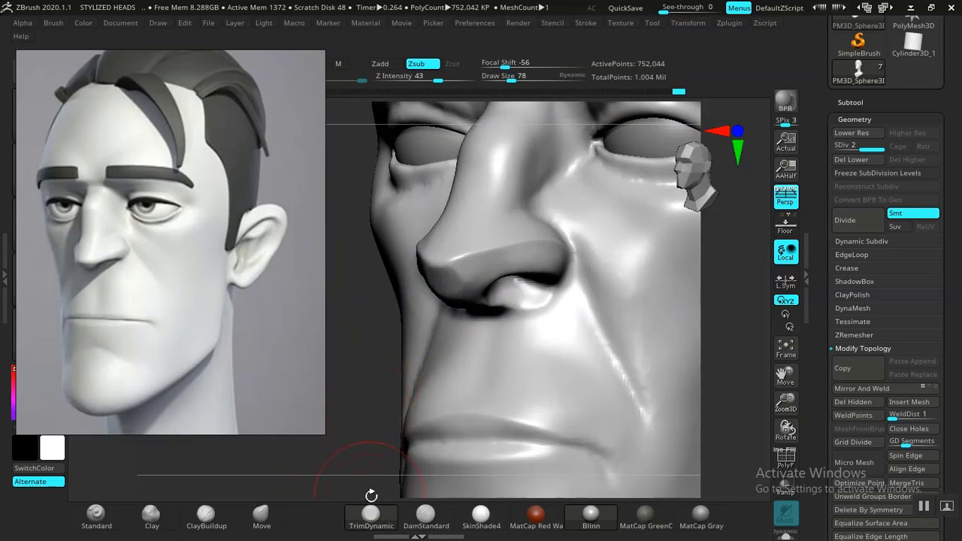
{"action": "left_click", "coordinate": [426, 514]}
{"action": "mouse_move", "coordinate": [369, 337]}
{"action": "left_mouse_down"}
{"action": "mouse_move", "coordinate": [339, 384]}
{"action": "mouse_move", "coordinate": [475, 314]}
{"action": "left_mouse_up"}
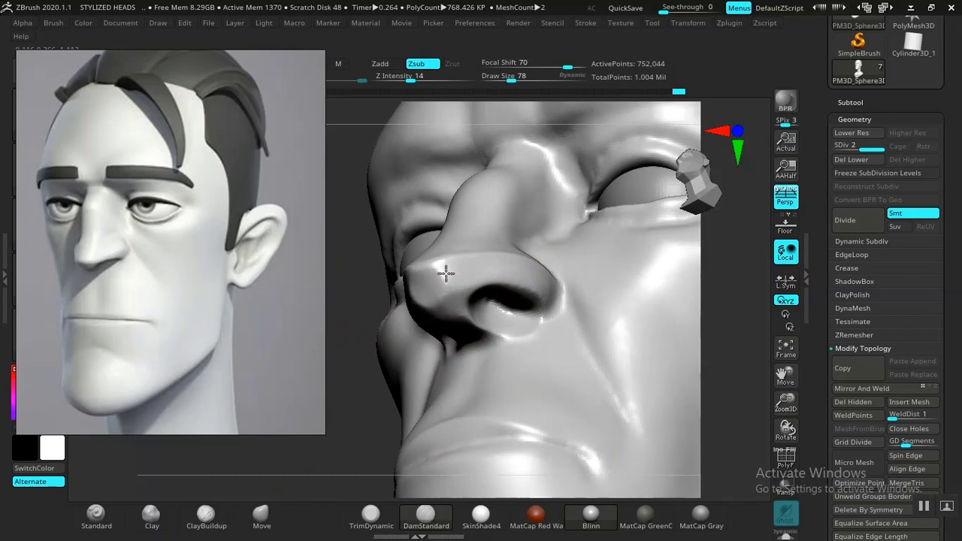
{"action": "key", "text": "f"}
{"action": "left_click_drag", "start_coordinate": [350, 226], "coordinate": [621, 343]}
{"action": "left_click_drag", "start_coordinate": [630, 278], "coordinate": [693, 481], "text": "alt"}
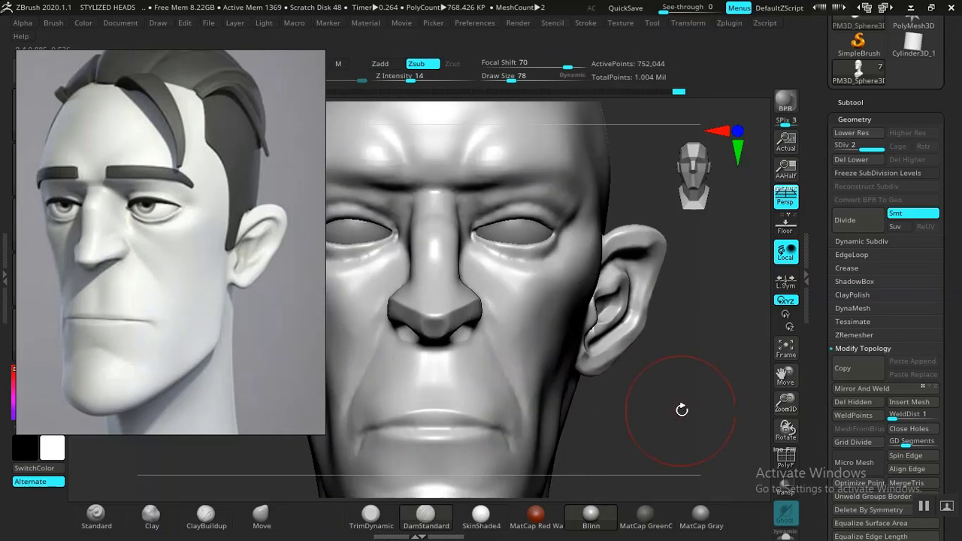
{"action": "mouse_move", "coordinate": [681, 408]}
{"action": "left_mouse_down"}
{"action": "mouse_move", "coordinate": [655, 330]}
{"action": "mouse_move", "coordinate": [676, 450]}
{"action": "mouse_move", "coordinate": [670, 382]}
{"action": "mouse_move", "coordinate": [698, 401]}
{"action": "mouse_move", "coordinate": [412, 319]}
{"action": "mouse_move", "coordinate": [737, 391]}
{"action": "mouse_move", "coordinate": [536, 343]}
{"action": "mouse_move", "coordinate": [437, 305]}
{"action": "left_mouse_up"}
{"action": "left_click_drag", "start_coordinate": [482, 367], "coordinate": [481, 374], "text": "shift"}
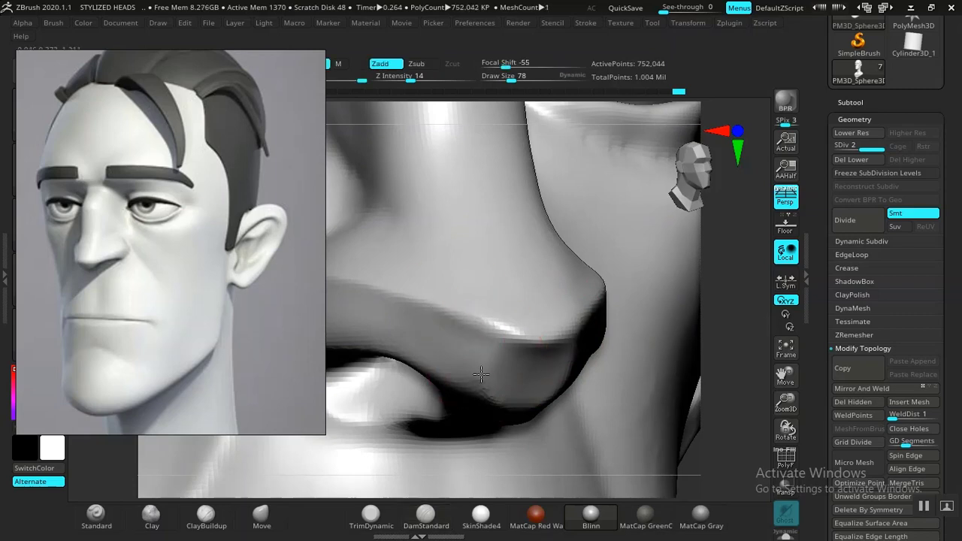
Refine the nostril wing's edges on the opposite side with DamStandard and smooth below the nostril's back corner
{"action": "key", "text": "b"}
{"action": "key", "text": "d"}
{"action": "key", "text": "s"}
{"action": "left_click_drag", "start_coordinate": [723, 377], "coordinate": [677, 311], "text": "alt"}
{"action": "left_click_drag", "start_coordinate": [697, 356], "coordinate": [636, 369]}
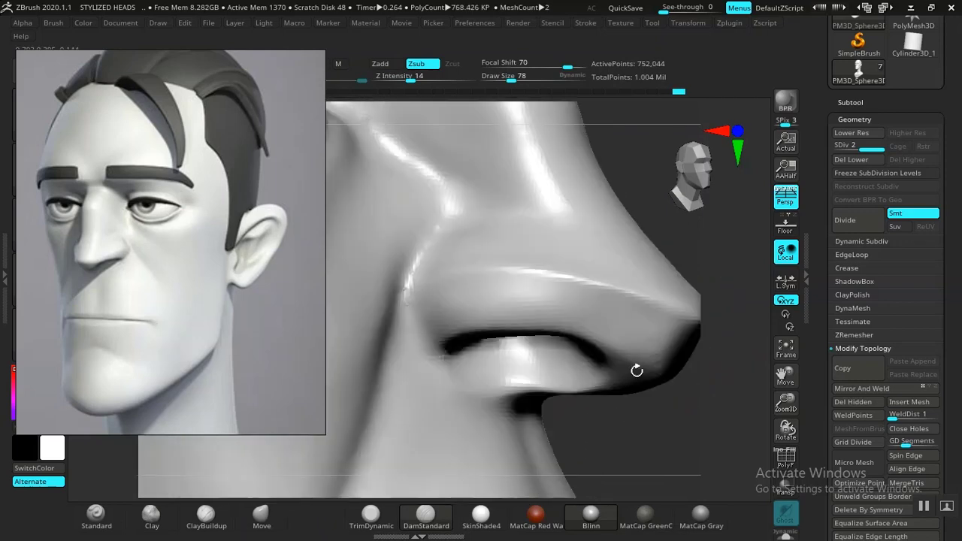
{"action": "left_click_drag", "start_coordinate": [468, 388], "coordinate": [479, 381], "text": "shift"}
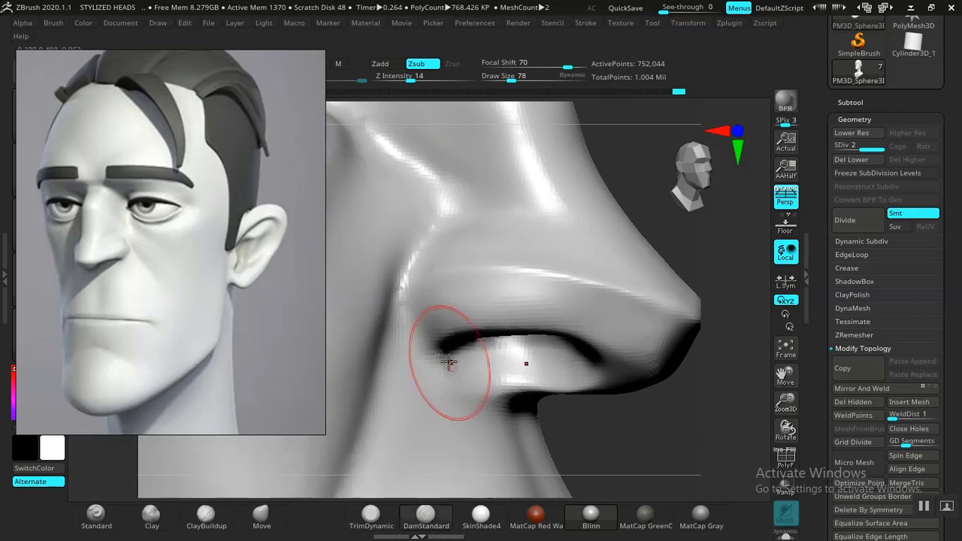
Carve the crease separating the nostril wing from the nose with DamStandard, and smooth the side of the bridge
{"action": "left_click_drag", "start_coordinate": [742, 303], "coordinate": [601, 304]}
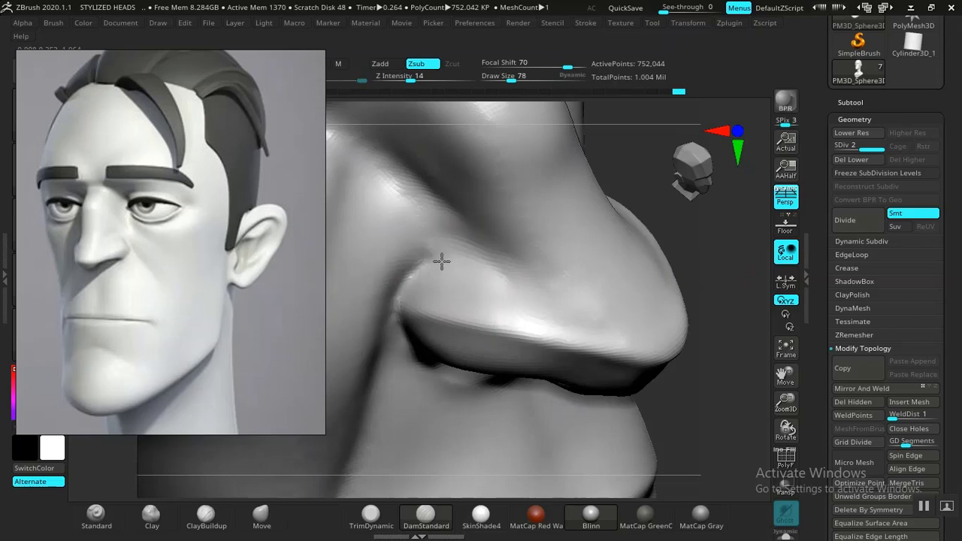
{"action": "mouse_move", "coordinate": [509, 289]}
{"action": "left_mouse_down"}
{"action": "mouse_move", "coordinate": [483, 269]}
{"action": "mouse_move", "coordinate": [426, 258]}
{"action": "left_mouse_up"}
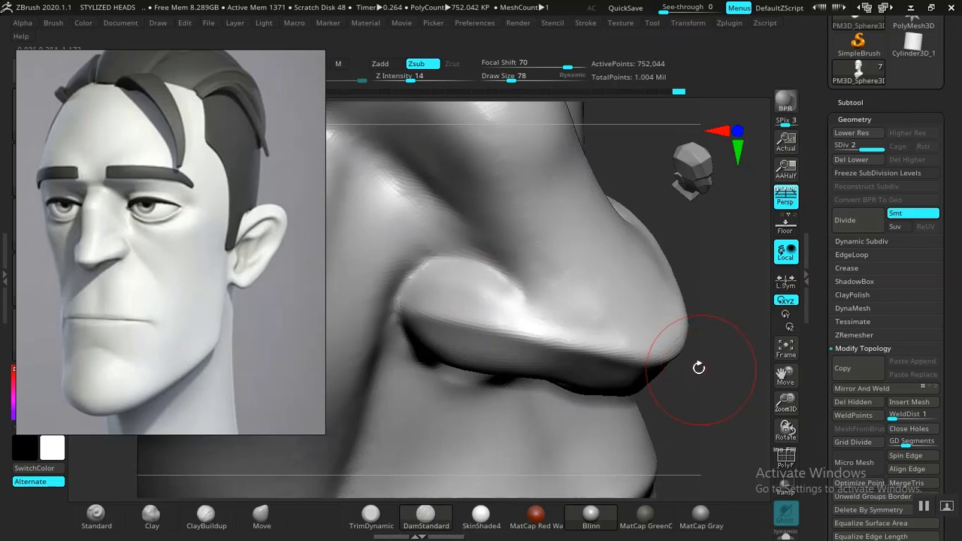
{"action": "mouse_move", "coordinate": [698, 365]}
{"action": "left_mouse_down"}
{"action": "mouse_move", "coordinate": [707, 283]}
{"action": "mouse_move", "coordinate": [599, 302]}
{"action": "mouse_move", "coordinate": [607, 312]}
{"action": "mouse_move", "coordinate": [644, 311]}
{"action": "mouse_move", "coordinate": [506, 210]}
{"action": "left_mouse_up"}
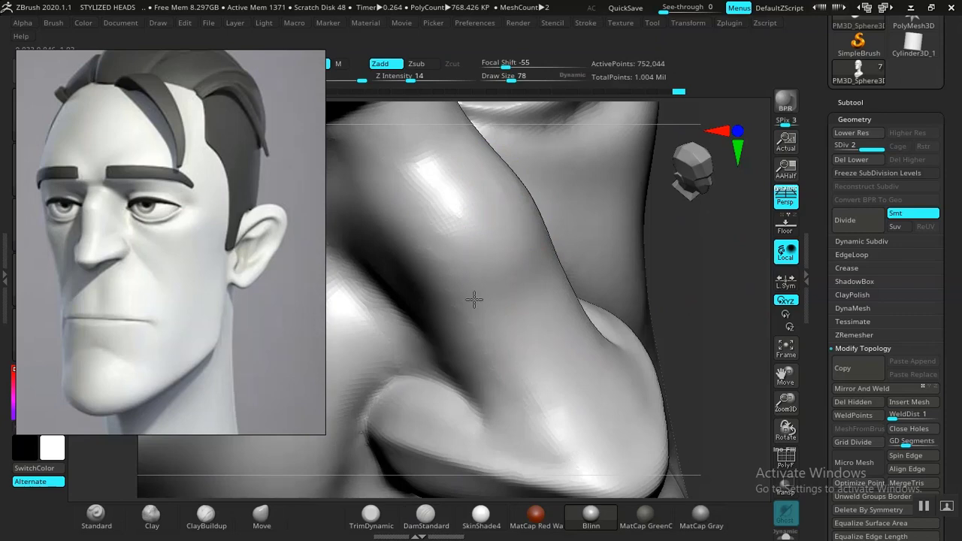
{"action": "left_click_drag", "start_coordinate": [474, 299], "coordinate": [488, 340], "text": "shift"}
Sharpen the ridge line from the nose tip up the side of the bridge to the brow with DamStandard
{"action": "left_click_drag", "start_coordinate": [711, 333], "coordinate": [705, 303]}
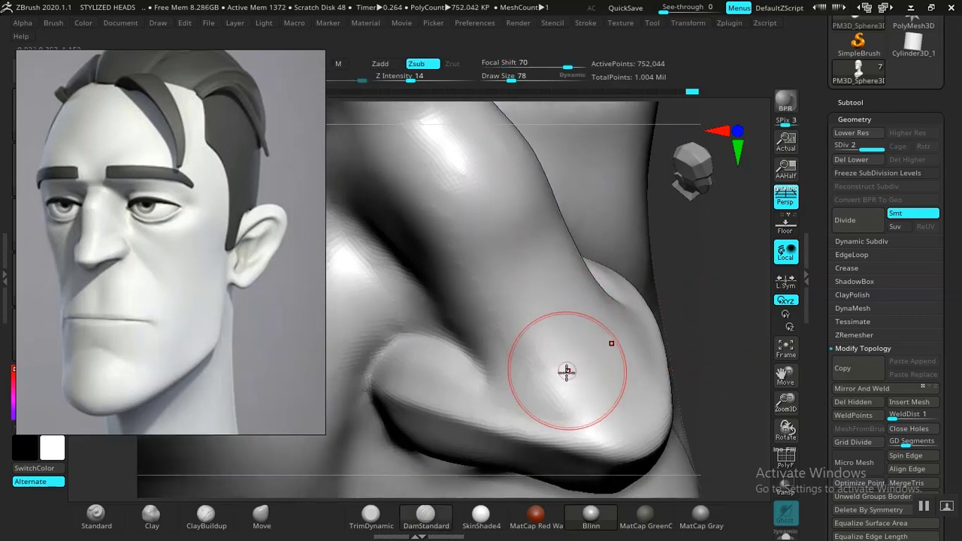
{"action": "mouse_move", "coordinate": [592, 426]}
{"action": "left_mouse_down"}
{"action": "mouse_move", "coordinate": [512, 345]}
{"action": "mouse_move", "coordinate": [447, 226]}
{"action": "mouse_move", "coordinate": [391, 169]}
{"action": "left_mouse_up"}
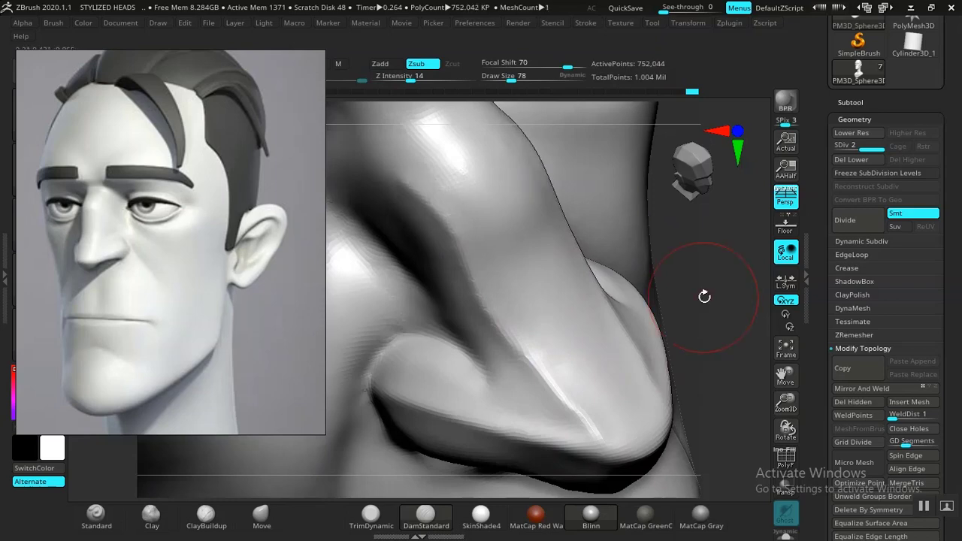
{"action": "left_click_drag", "start_coordinate": [704, 296], "coordinate": [714, 493]}
{"action": "left_click_drag", "start_coordinate": [598, 253], "coordinate": [744, 444], "text": "alt"}
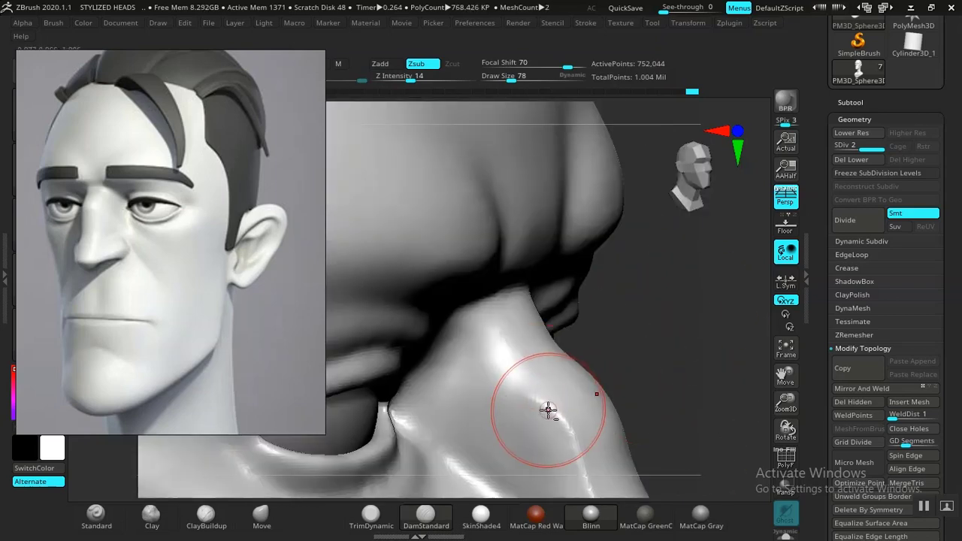
{"action": "mouse_move", "coordinate": [548, 410]}
{"action": "left_mouse_down", "text": "alt"}
{"action": "mouse_move", "coordinate": [520, 393]}
{"action": "mouse_move", "coordinate": [479, 302]}
{"action": "left_mouse_up", "text": "alt"}
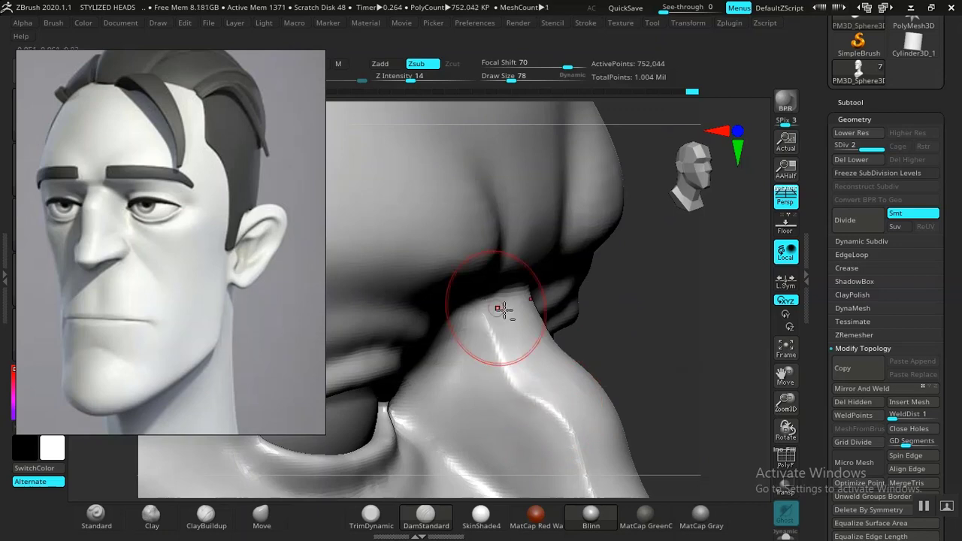
{"action": "mouse_move", "coordinate": [700, 399]}
{"action": "left_mouse_down", "text": "alt"}
{"action": "mouse_move", "coordinate": [673, 337]}
{"action": "mouse_move", "coordinate": [659, 381]}
{"action": "left_mouse_up", "text": "alt"}
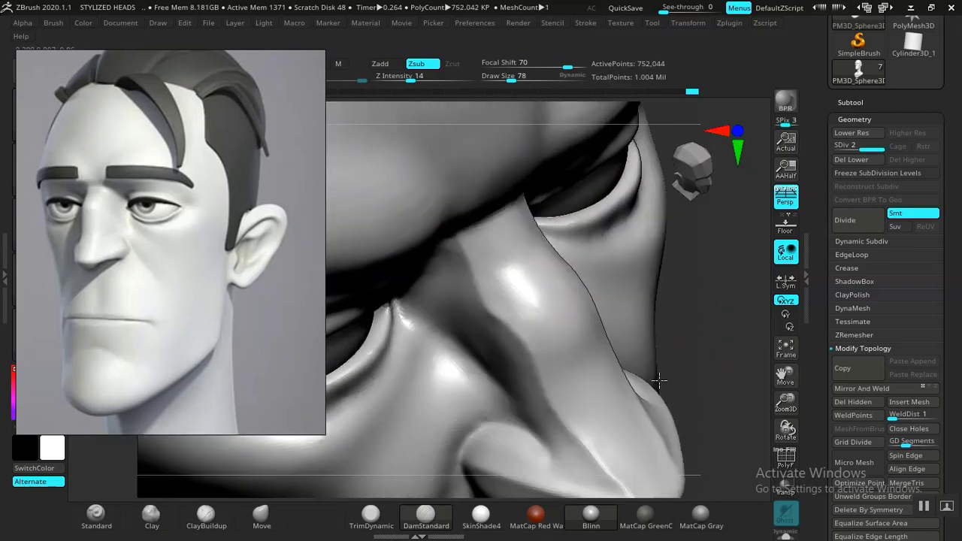
Build up the bump on the nose bridge with ClayBuildup at intensity 20 and draw size 78
{"action": "left_click_drag", "start_coordinate": [586, 298], "coordinate": [586, 305]}
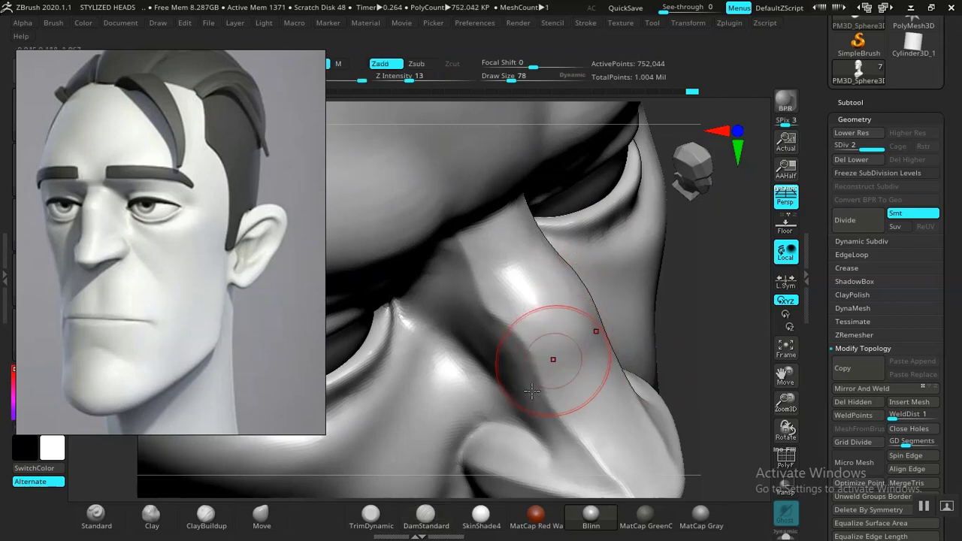
{"action": "left_click", "coordinate": [371, 513]}
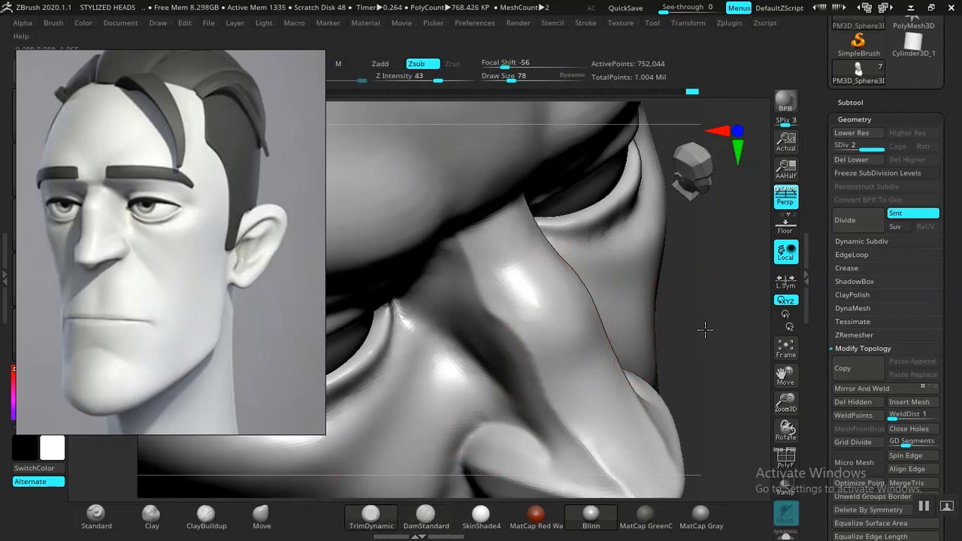
{"action": "mouse_move", "coordinate": [704, 329]}
{"action": "left_mouse_down"}
{"action": "mouse_move", "coordinate": [706, 347]}
{"action": "mouse_move", "coordinate": [689, 326]}
{"action": "mouse_move", "coordinate": [671, 335]}
{"action": "left_mouse_up"}
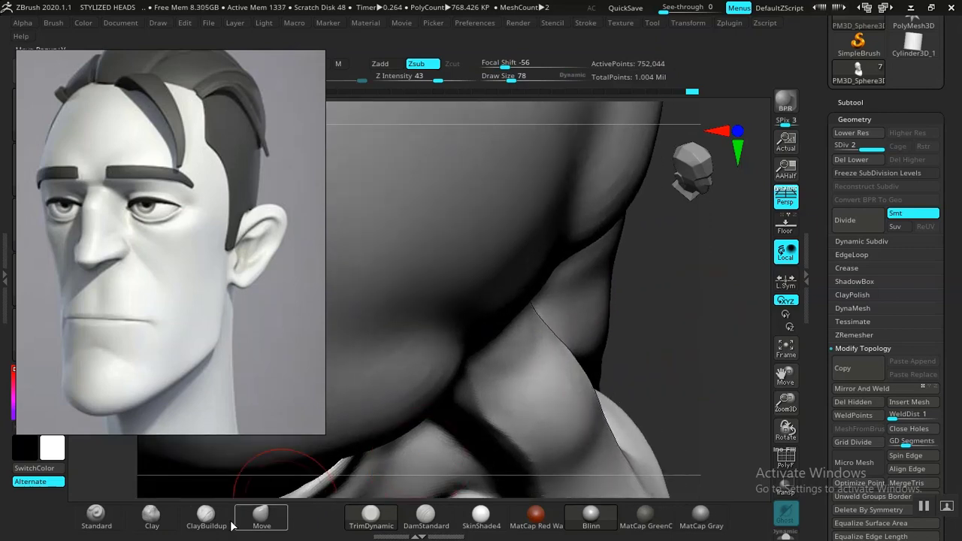
{"action": "left_click", "coordinate": [206, 513]}
{"action": "left_click_drag", "start_coordinate": [647, 284], "coordinate": [656, 278]}
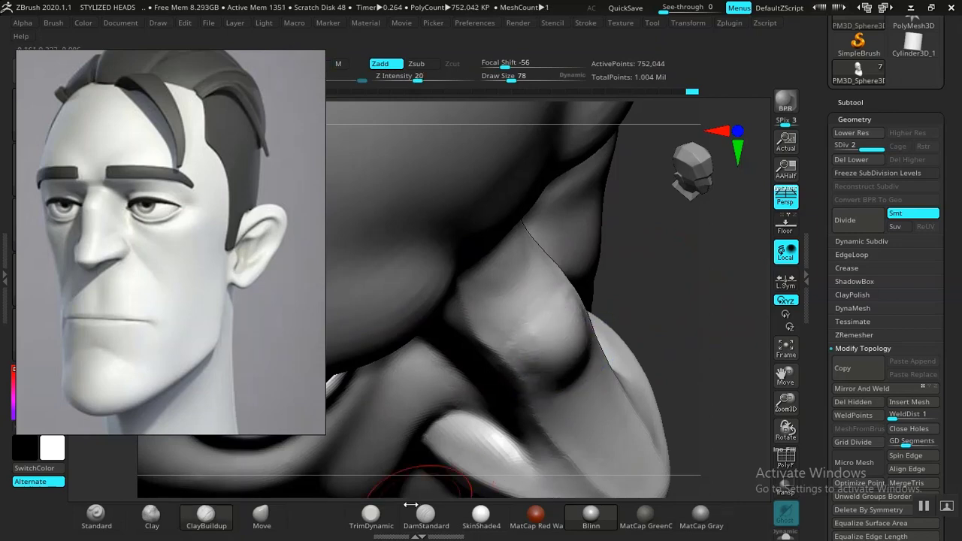
Flatten the top and side planes of the nose bridge bump with TrimDynamic at intensity 43
{"action": "left_click", "coordinate": [383, 514]}
{"action": "left_click_drag", "start_coordinate": [668, 322], "coordinate": [622, 363], "text": "alt"}
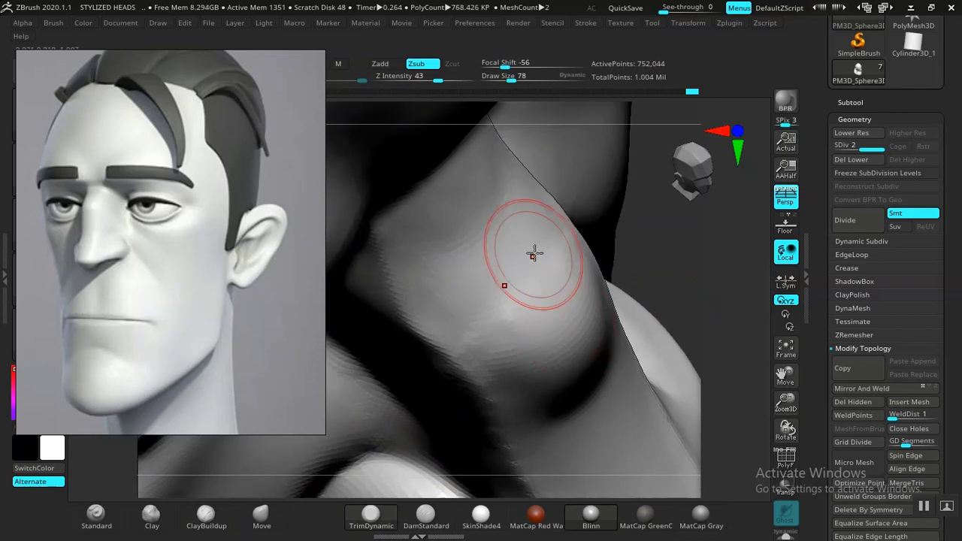
{"action": "left_click_drag", "start_coordinate": [511, 298], "coordinate": [548, 258]}
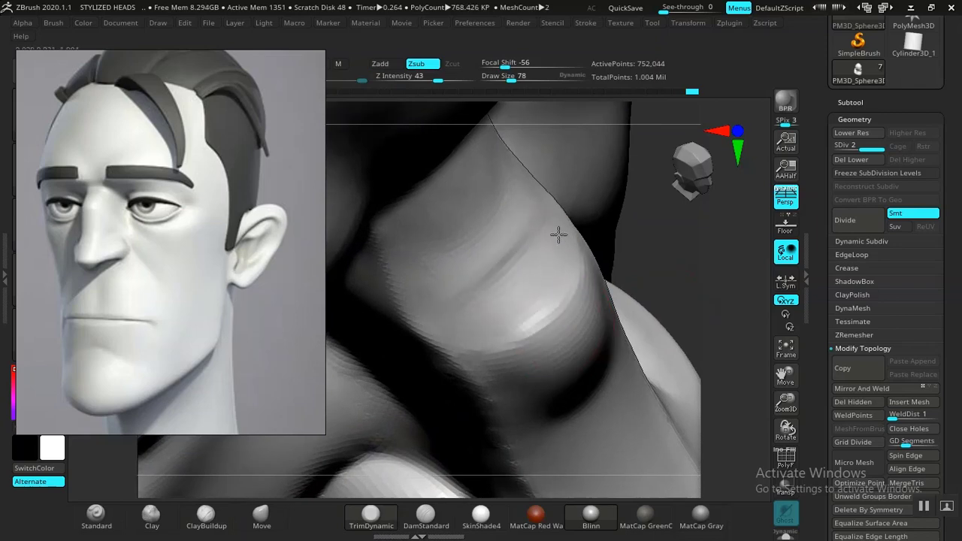
{"action": "left_click_drag", "start_coordinate": [526, 320], "coordinate": [563, 290]}
{"action": "mouse_move", "coordinate": [668, 225]}
{"action": "left_mouse_down", "text": "alt"}
{"action": "mouse_move", "coordinate": [661, 281]}
{"action": "mouse_move", "coordinate": [666, 248]}
{"action": "left_mouse_up", "text": "alt"}
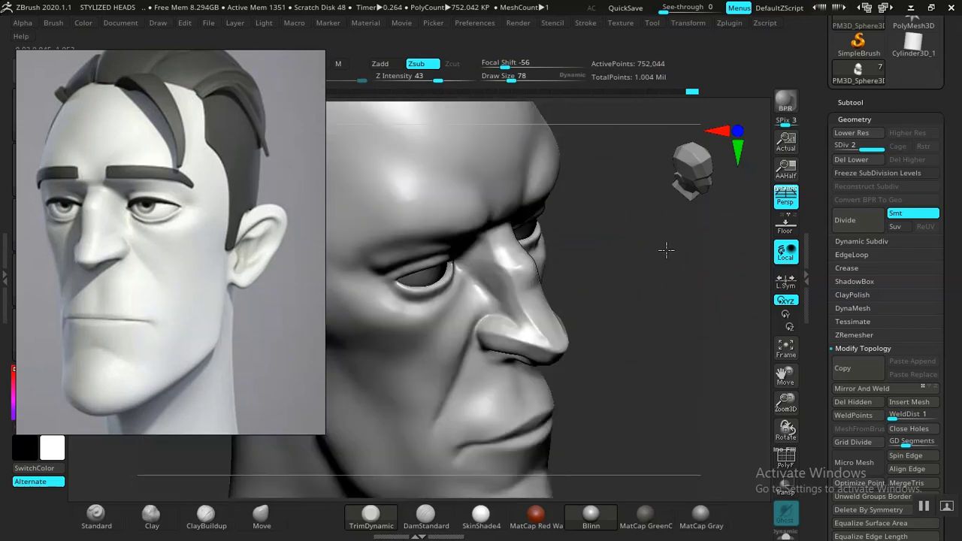
Smooth the bridge bump from the opposite side of the nose
{"action": "left_click_drag", "start_coordinate": [679, 298], "coordinate": [622, 311]}
{"action": "mouse_move", "coordinate": [622, 311]}
{"action": "right_mouse_down"}
{"action": "mouse_move", "coordinate": [489, 348]}
{"action": "mouse_move", "coordinate": [434, 350]}
{"action": "mouse_move", "coordinate": [418, 301]}
{"action": "right_mouse_up"}
{"action": "left_click_drag", "start_coordinate": [419, 301], "coordinate": [421, 362], "text": "alt"}
{"action": "left_click_drag", "start_coordinate": [538, 307], "coordinate": [539, 336], "text": "shift"}
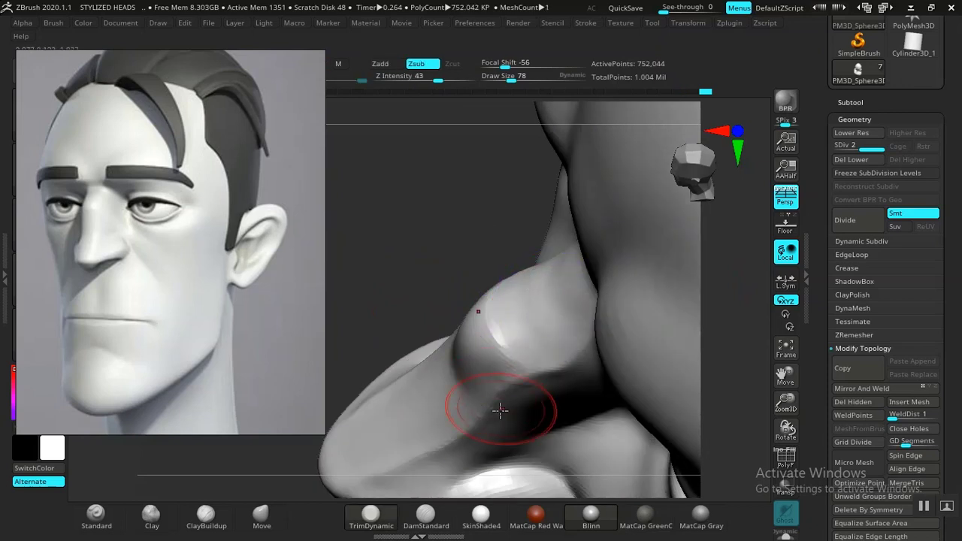
Sharpen the side edge of the nose bridge bump with DamStandard at intensity 14 and draw size 78
{"action": "left_click", "coordinate": [425, 515]}
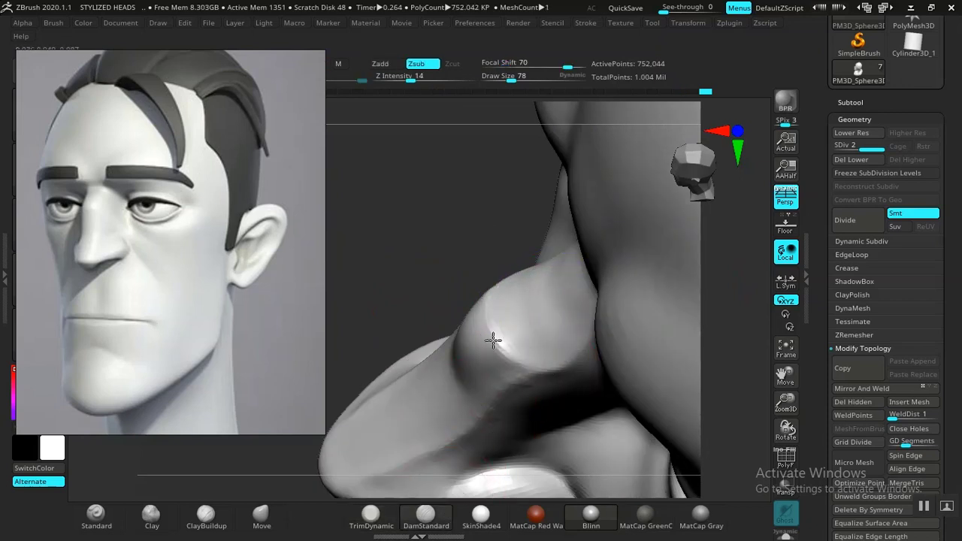
{"action": "left_click_drag", "start_coordinate": [493, 340], "coordinate": [483, 299]}
{"action": "left_click_drag", "start_coordinate": [431, 249], "coordinate": [441, 207], "text": "alt"}
{"action": "left_click_drag", "start_coordinate": [454, 291], "coordinate": [448, 341], "text": "alt"}
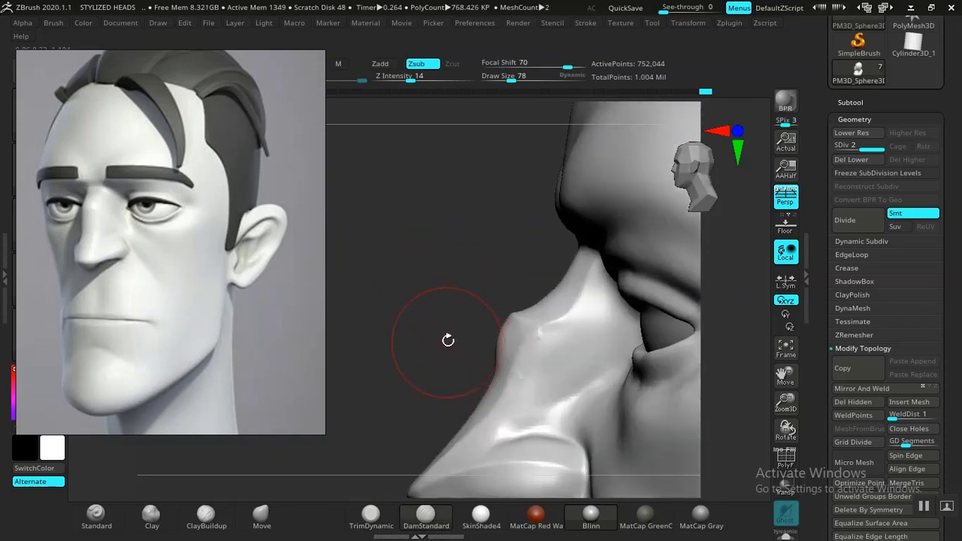
{"action": "mouse_move", "coordinate": [432, 278]}
{"action": "left_mouse_down"}
{"action": "mouse_move", "coordinate": [451, 365]}
{"action": "mouse_move", "coordinate": [459, 337]}
{"action": "left_mouse_up"}
Smooth the ridge line running from the nose bridge bump up toward the brow
{"action": "key", "text": "b"}
{"action": "key", "text": "s"}
{"action": "key", "text": "t"}
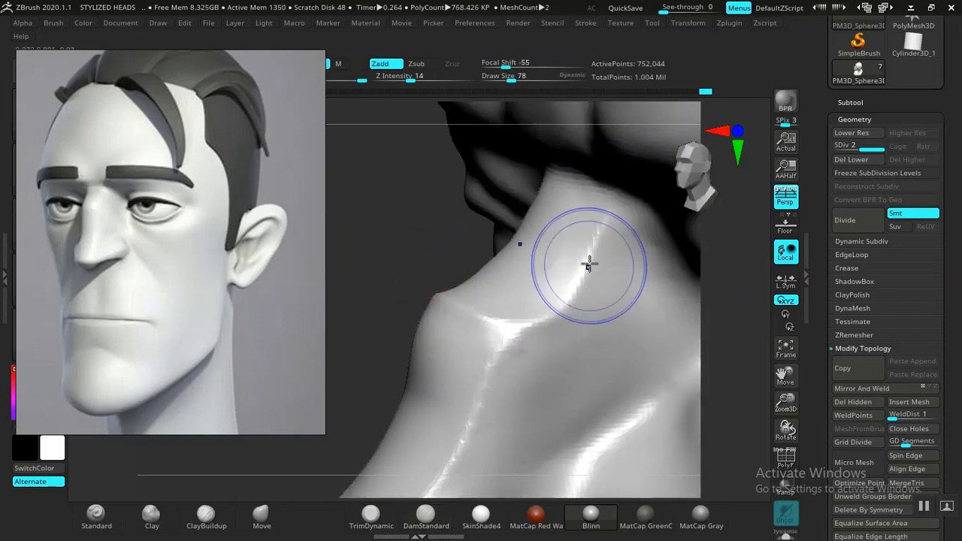
{"action": "left_click_drag", "start_coordinate": [486, 412], "coordinate": [518, 323], "text": "shift"}
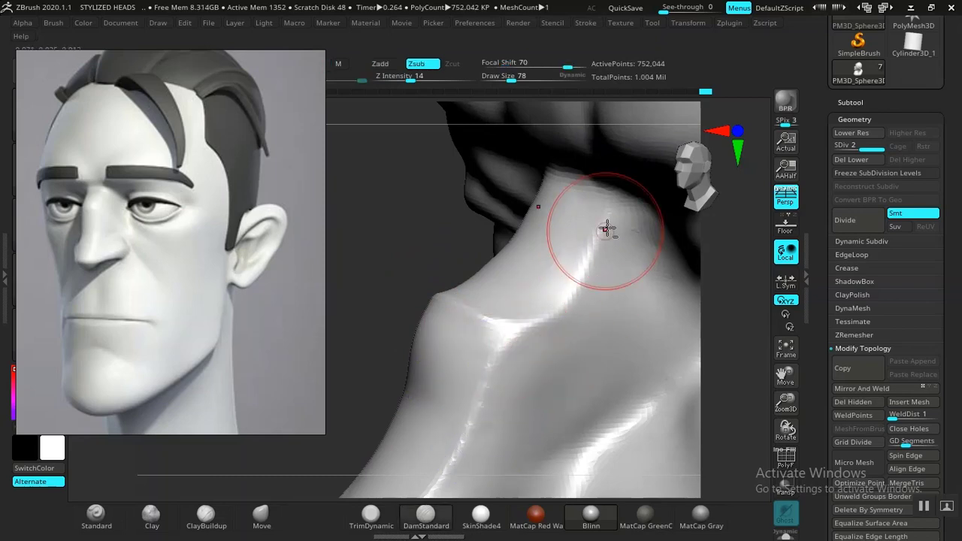
{"action": "left_click_drag", "start_coordinate": [395, 235], "coordinate": [440, 375]}
{"action": "left_click_drag", "start_coordinate": [380, 373], "coordinate": [263, 329], "text": "alt"}
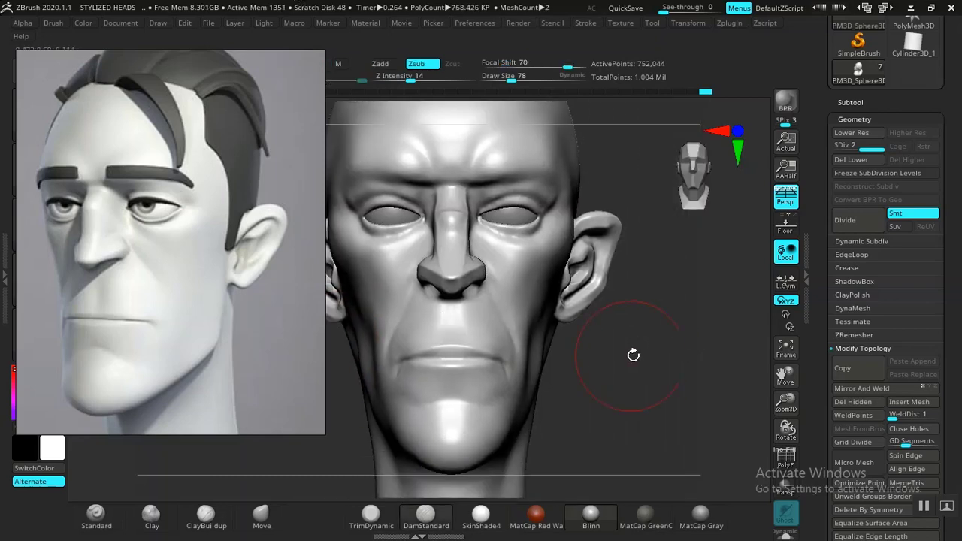
Define the crease below the outer corner of the eye with DamStandard
{"action": "left_click_drag", "start_coordinate": [638, 358], "coordinate": [380, 386], "text": "alt"}
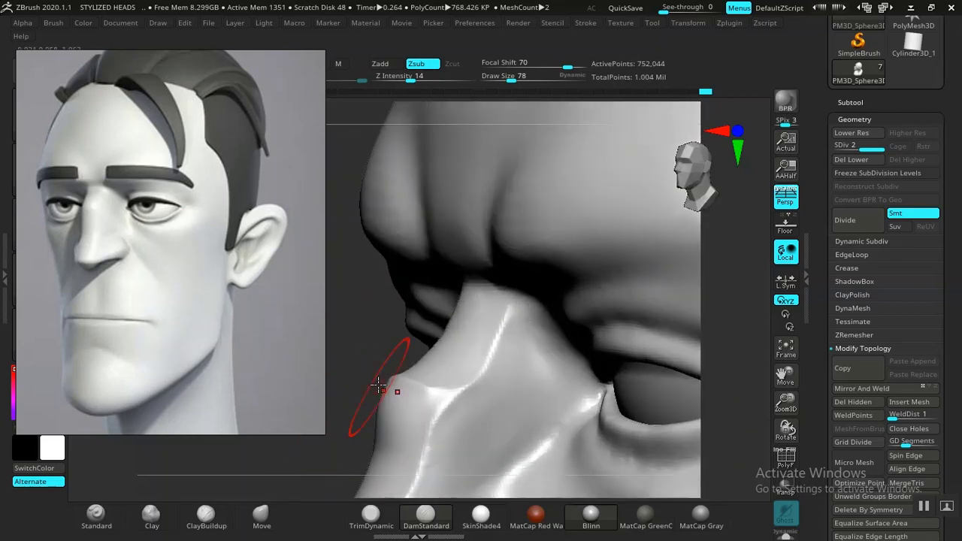
{"action": "left_click_drag", "start_coordinate": [365, 308], "coordinate": [358, 228], "text": "alt"}
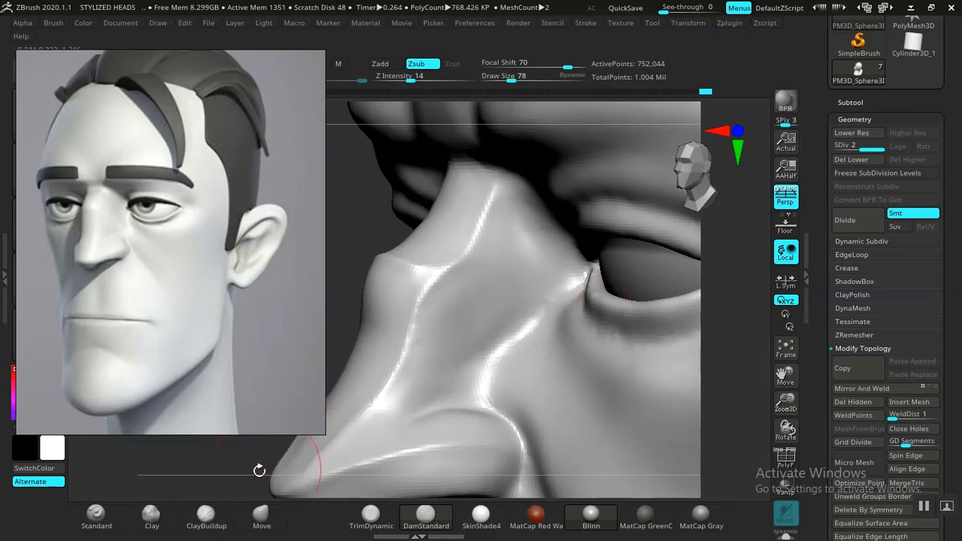
{"action": "left_click_drag", "start_coordinate": [222, 478], "coordinate": [334, 368]}
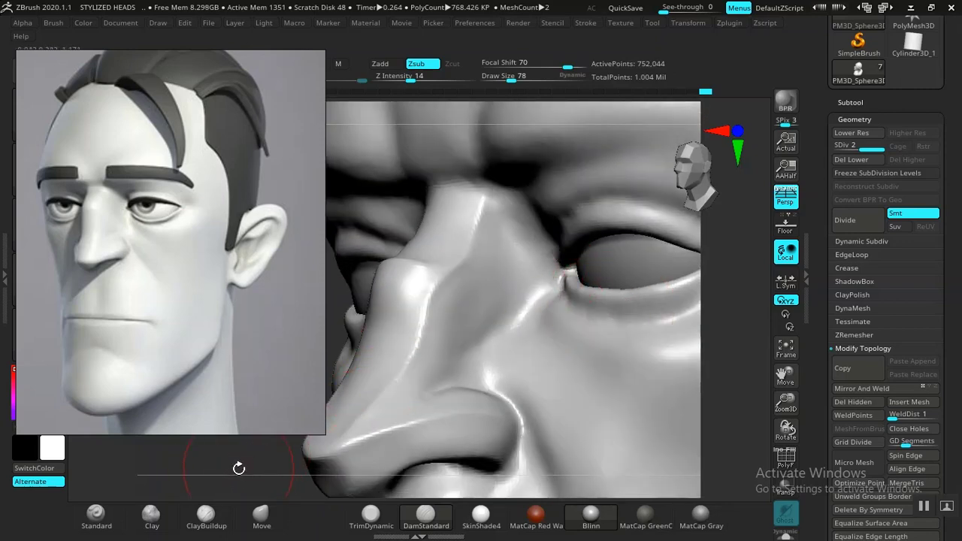
{"action": "left_click_drag", "start_coordinate": [184, 492], "coordinate": [54, 524], "text": "alt"}
{"action": "left_click_drag", "start_coordinate": [597, 305], "coordinate": [553, 345]}
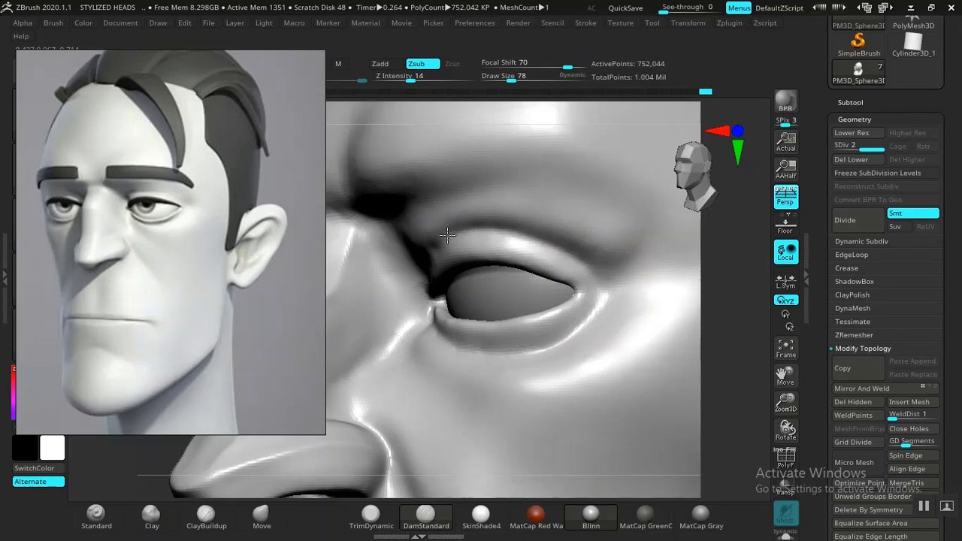
{"action": "left_click_drag", "start_coordinate": [734, 361], "coordinate": [794, 344]}
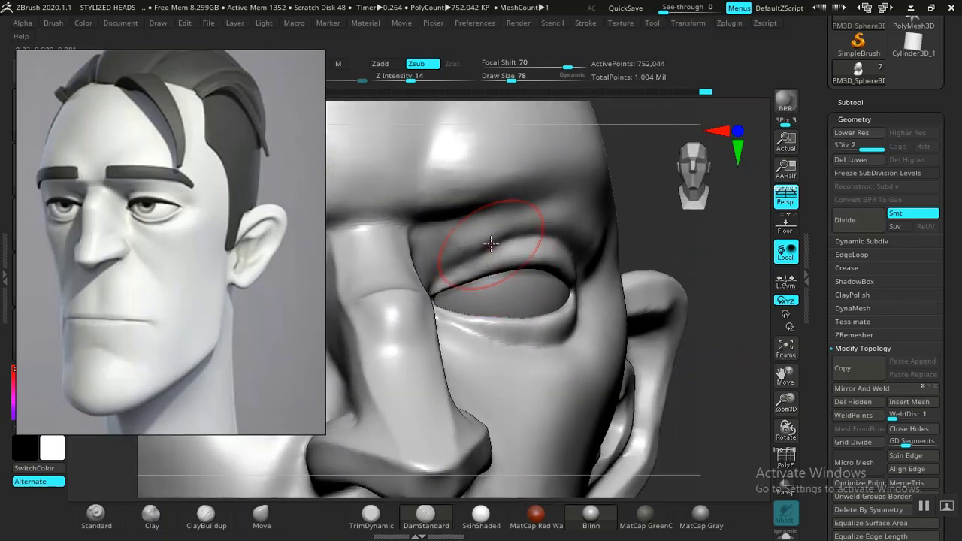
{"action": "left_click_drag", "start_coordinate": [705, 300], "coordinate": [523, 262]}
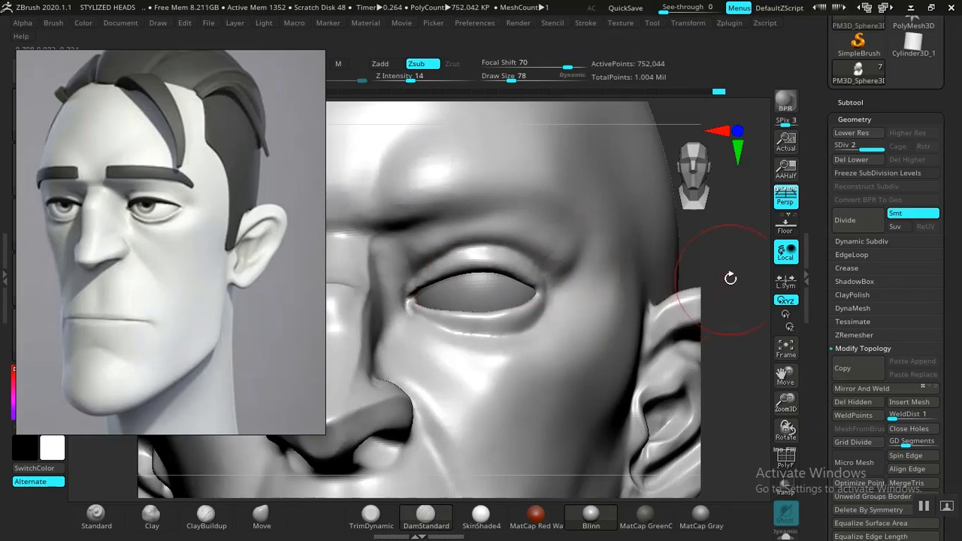
Smooth the upper eyelid crease near the outer corner of the eye
{"action": "mouse_move", "coordinate": [730, 277]}
{"action": "left_mouse_down"}
{"action": "mouse_move", "coordinate": [644, 343]}
{"action": "mouse_move", "coordinate": [699, 361]}
{"action": "mouse_move", "coordinate": [709, 292]}
{"action": "mouse_move", "coordinate": [718, 321]}
{"action": "mouse_move", "coordinate": [726, 302]}
{"action": "mouse_move", "coordinate": [663, 290]}
{"action": "mouse_move", "coordinate": [693, 294]}
{"action": "mouse_move", "coordinate": [671, 306]}
{"action": "left_mouse_up"}
{"action": "left_click_drag", "start_coordinate": [682, 398], "coordinate": [681, 471], "text": "alt"}
{"action": "left_click_drag", "start_coordinate": [685, 282], "coordinate": [644, 287]}
{"action": "left_click_drag", "start_coordinate": [474, 326], "coordinate": [483, 315], "text": "shift"}
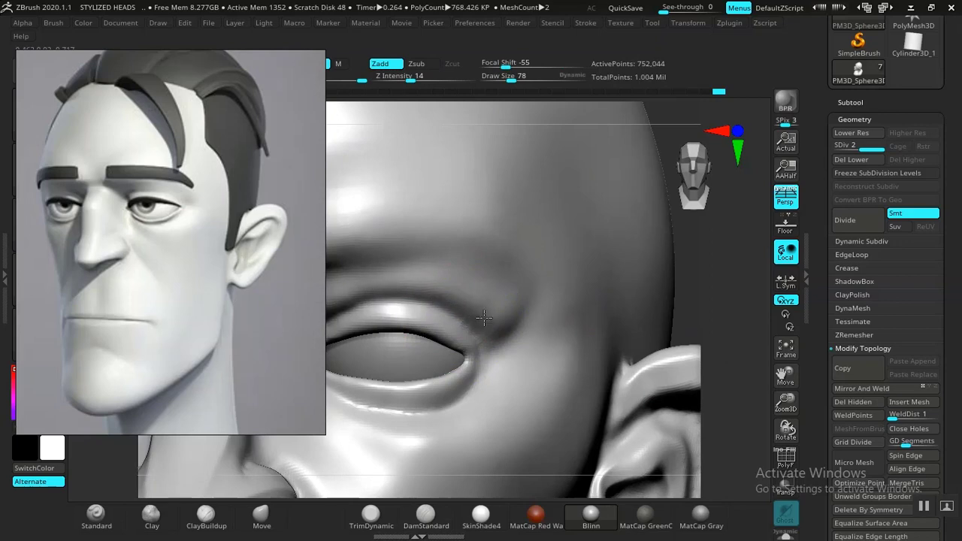
Carve the underside line of the brow from the outer eye corner toward the nose with DamStandard at intensity 14
{"action": "left_click_drag", "start_coordinate": [752, 313], "coordinate": [612, 344]}
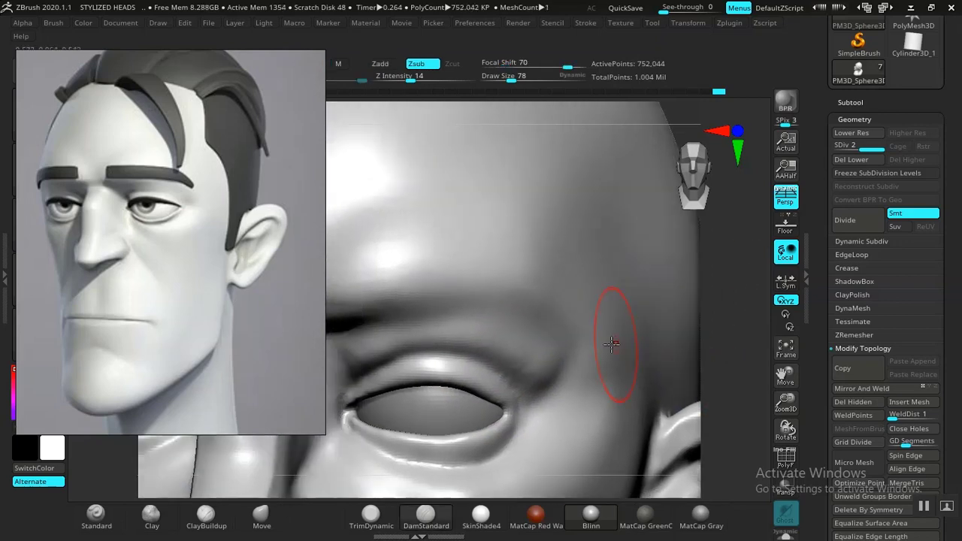
{"action": "left_click", "coordinate": [444, 518]}
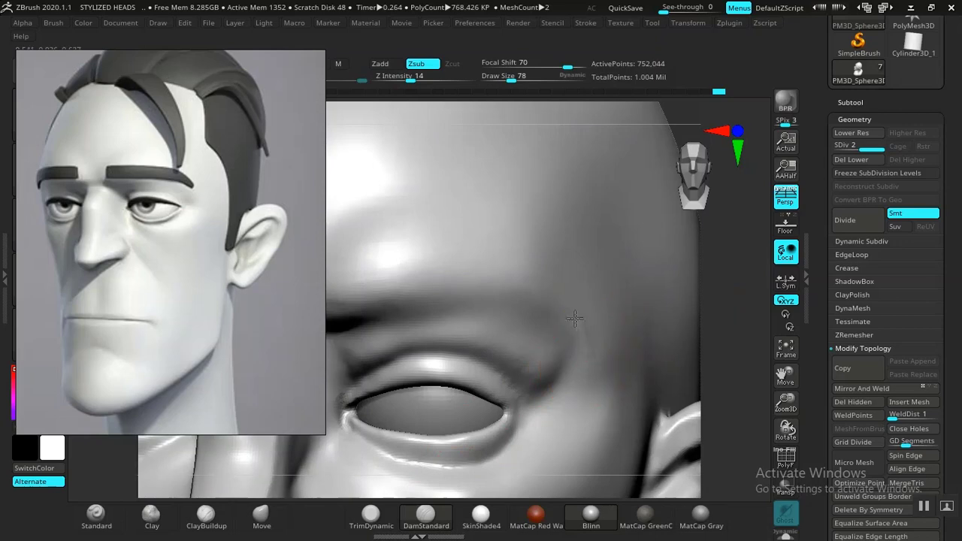
{"action": "mouse_move", "coordinate": [541, 291]}
{"action": "left_mouse_down"}
{"action": "mouse_move", "coordinate": [436, 283]}
{"action": "mouse_move", "coordinate": [372, 299]}
{"action": "left_mouse_up"}
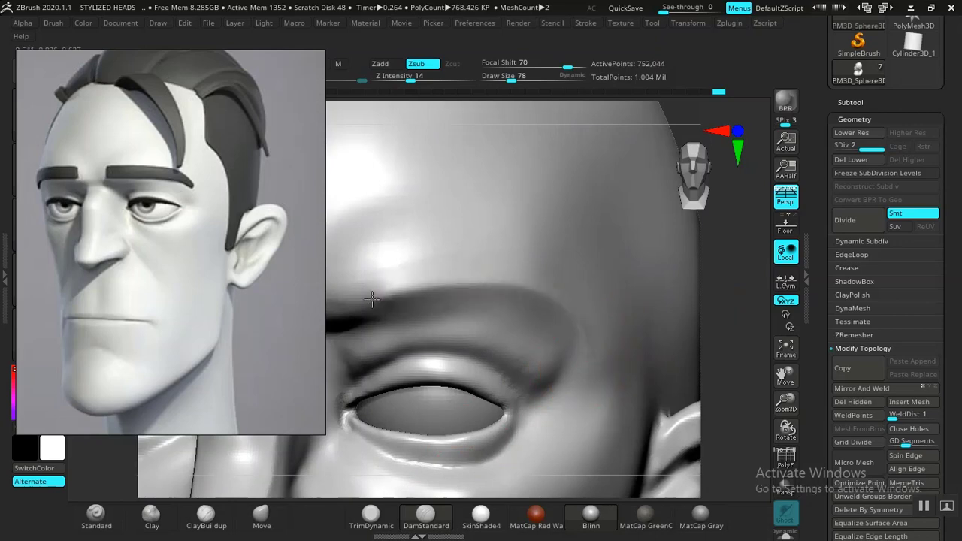
{"action": "key", "text": "f"}
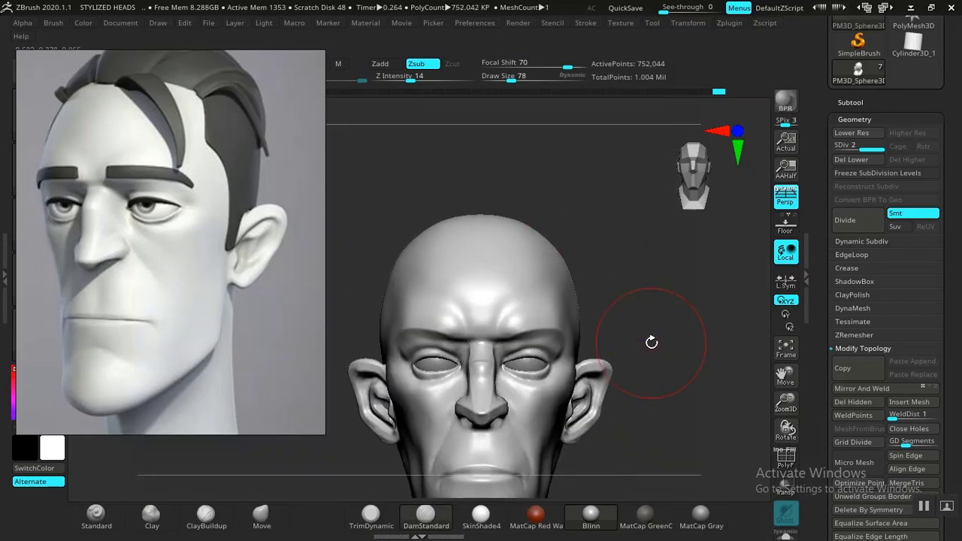
Build up the inner part of the brow ridge above the eye with ClayBuildup at intensity 20 and draw size 78
{"action": "left_click_drag", "start_coordinate": [653, 264], "coordinate": [808, 390], "text": "alt"}
{"action": "left_click_drag", "start_coordinate": [719, 304], "coordinate": [726, 242]}
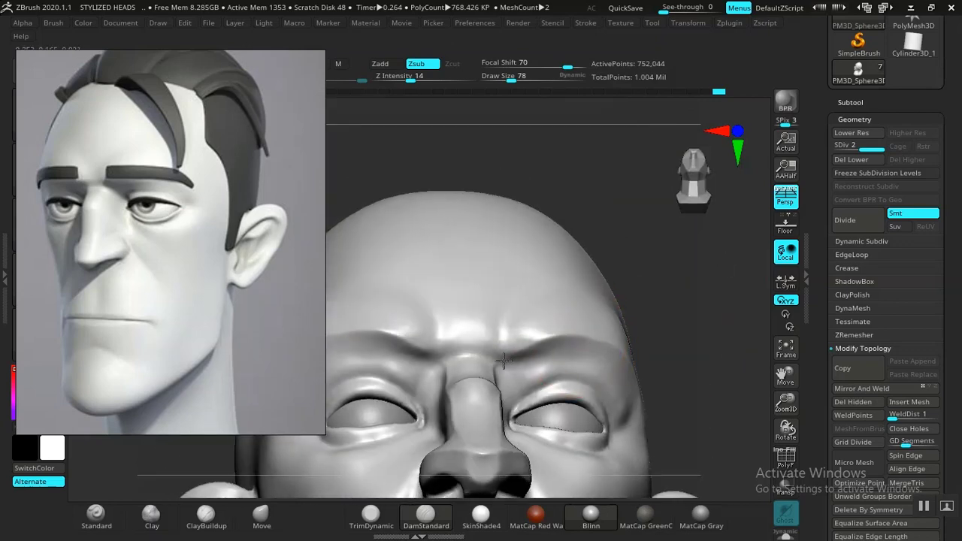
{"action": "mouse_move", "coordinate": [647, 362]}
{"action": "left_mouse_down"}
{"action": "mouse_move", "coordinate": [687, 358]}
{"action": "mouse_move", "coordinate": [694, 305]}
{"action": "mouse_move", "coordinate": [721, 293]}
{"action": "mouse_move", "coordinate": [727, 354]}
{"action": "left_mouse_up"}
{"action": "left_click_drag", "start_coordinate": [711, 275], "coordinate": [786, 304], "text": "alt"}
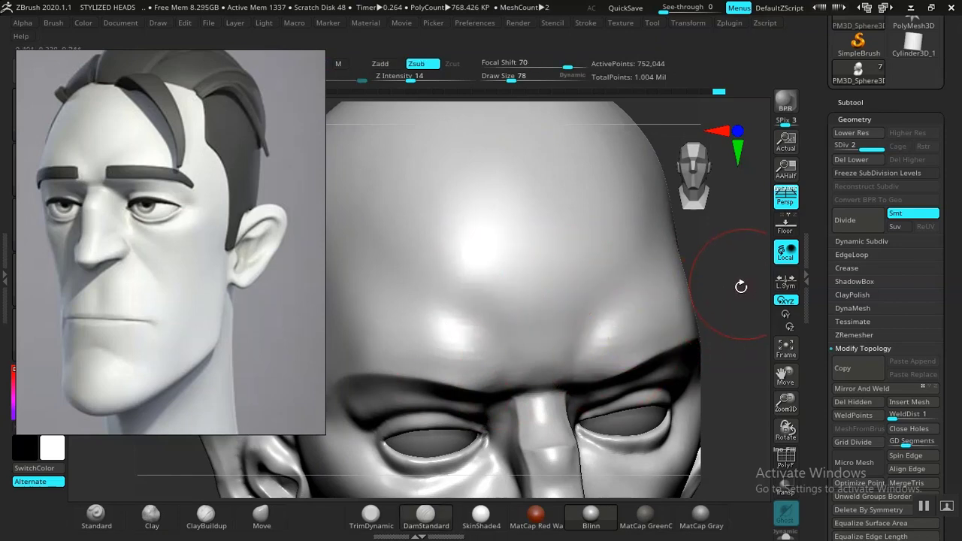
{"action": "left_click_drag", "start_coordinate": [741, 287], "coordinate": [576, 340]}
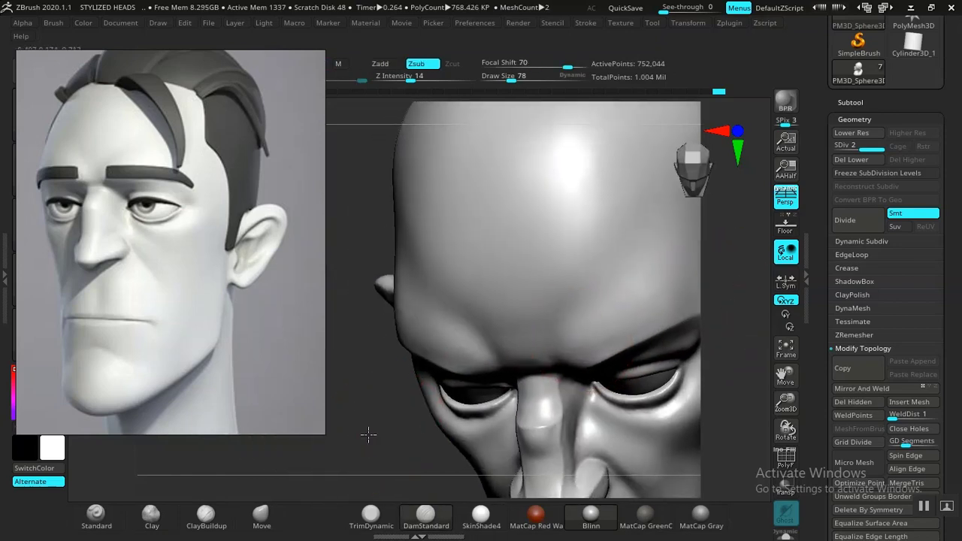
{"action": "right_click_drag", "start_coordinate": [368, 434], "coordinate": [393, 497], "text": "ctrl"}
{"action": "left_click", "coordinate": [218, 526]}
{"action": "right_click_drag", "start_coordinate": [426, 365], "coordinate": [454, 401], "text": "alt"}
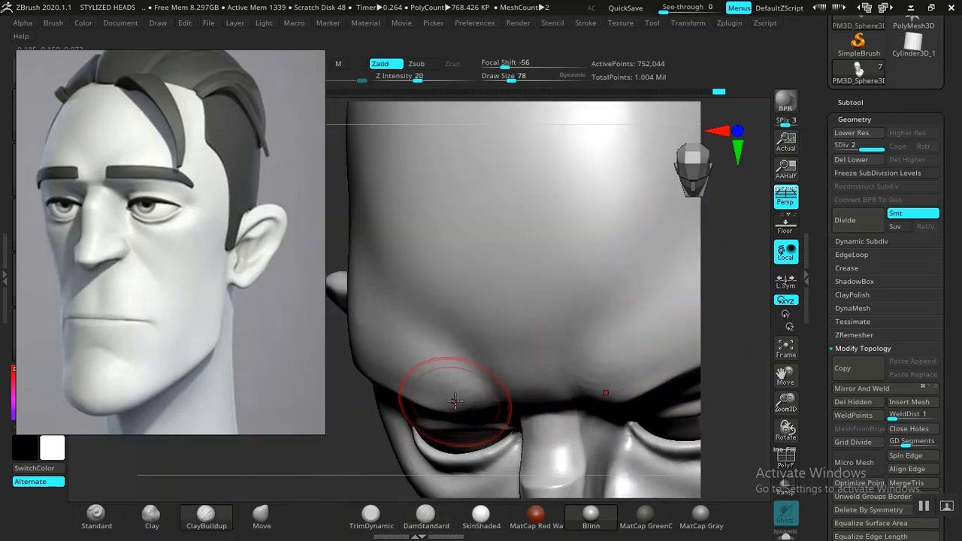
{"action": "mouse_move", "coordinate": [454, 400]}
{"action": "left_mouse_down"}
{"action": "mouse_move", "coordinate": [425, 374]}
{"action": "mouse_move", "coordinate": [463, 393]}
{"action": "mouse_move", "coordinate": [403, 374]}
{"action": "mouse_move", "coordinate": [455, 376]}
{"action": "left_mouse_up"}
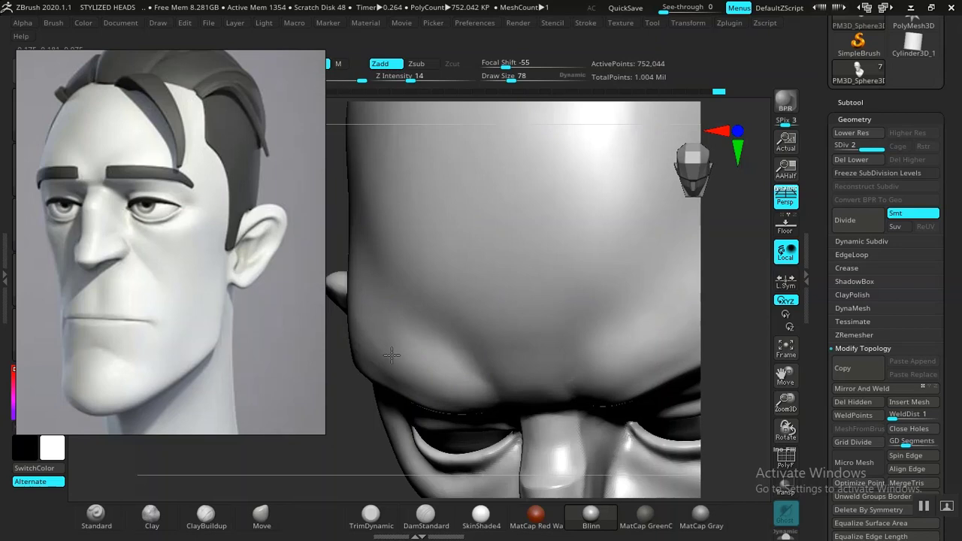
Flatten the front plane of the brow ridge with TrimDynamic at intensity 43, undoing the last unwanted stroke
{"action": "left_click", "coordinate": [379, 518]}
{"action": "mouse_move", "coordinate": [320, 450]}
{"action": "left_mouse_down", "text": "alt"}
{"action": "mouse_move", "coordinate": [369, 457]}
{"action": "mouse_move", "coordinate": [374, 480]}
{"action": "left_mouse_up", "text": "alt"}
{"action": "mouse_move", "coordinate": [488, 356]}
{"action": "left_mouse_down"}
{"action": "mouse_move", "coordinate": [526, 369]}
{"action": "mouse_move", "coordinate": [465, 343]}
{"action": "left_mouse_up"}
{"action": "key", "text": "ctrl+z"}
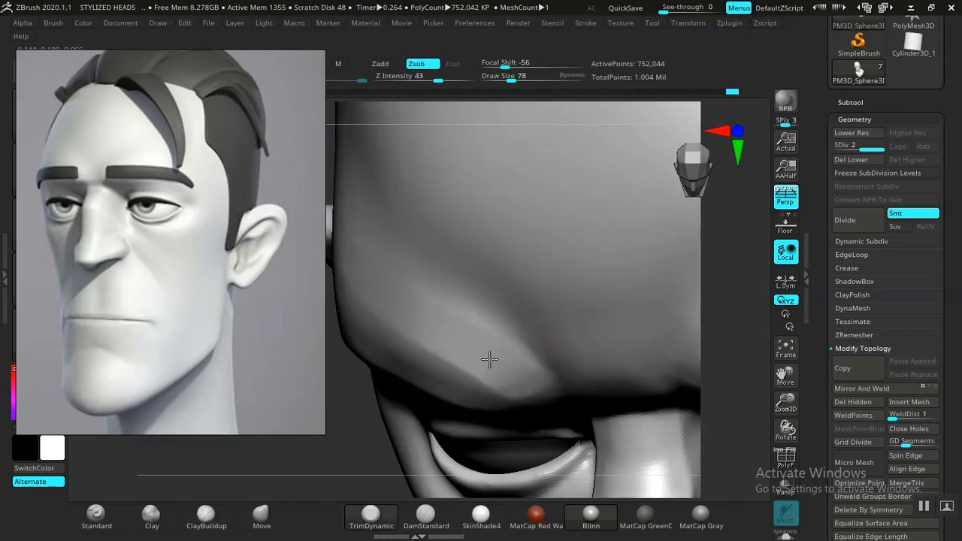
Soften the brow above the eye and flatten the brow ridge planes from the opposite side with TrimDynamic
{"action": "key", "text": "f"}
{"action": "left_click_drag", "start_coordinate": [423, 369], "coordinate": [473, 311]}
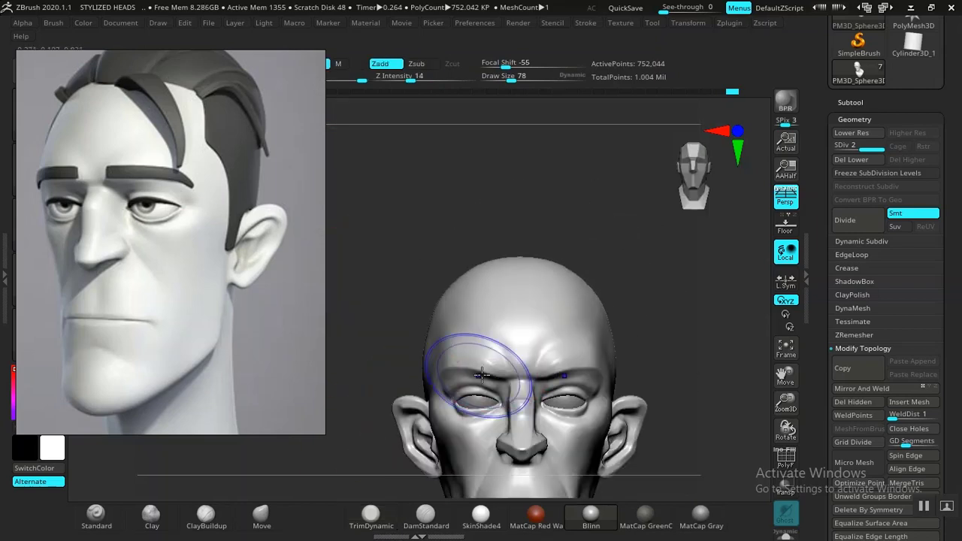
{"action": "left_click_drag", "start_coordinate": [651, 317], "coordinate": [717, 315]}
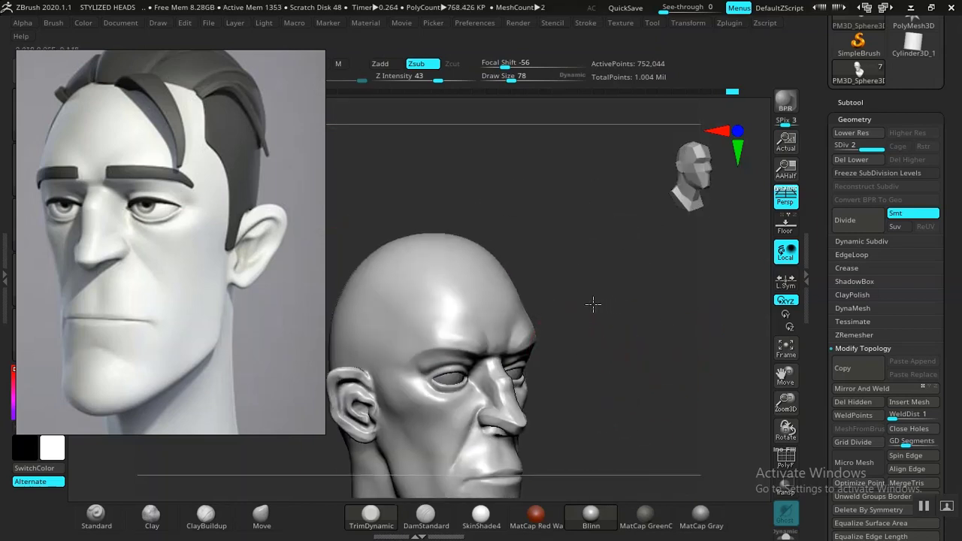
{"action": "left_click_drag", "start_coordinate": [593, 303], "coordinate": [656, 372], "text": "alt"}
{"action": "mouse_move", "coordinate": [655, 330]}
{"action": "left_mouse_down"}
{"action": "mouse_move", "coordinate": [677, 338]}
{"action": "mouse_move", "coordinate": [683, 381]}
{"action": "mouse_move", "coordinate": [661, 429]}
{"action": "mouse_move", "coordinate": [649, 408]}
{"action": "mouse_move", "coordinate": [708, 365]}
{"action": "mouse_move", "coordinate": [564, 358]}
{"action": "left_mouse_up"}
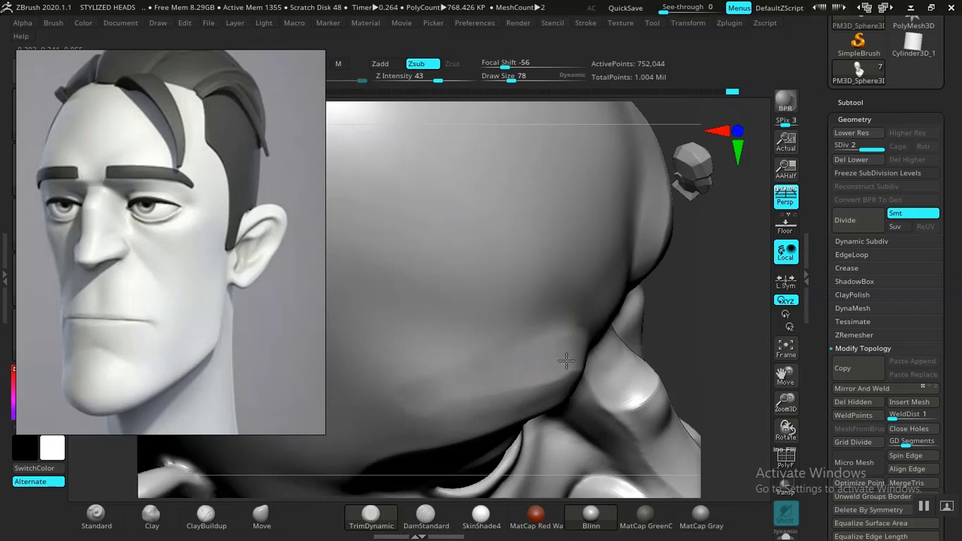
Smooth the flattened brow ridge planes and the transition toward the inner brow
{"action": "key", "text": "shift"}
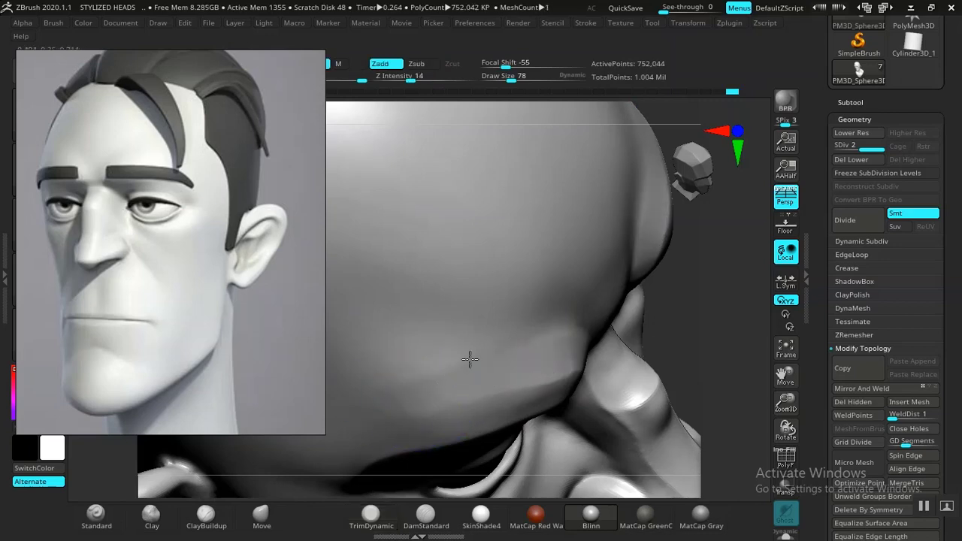
{"action": "left_click_drag", "start_coordinate": [470, 360], "coordinate": [556, 335], "text": "shift"}
{"action": "mouse_move", "coordinate": [700, 328]}
{"action": "left_mouse_down", "text": "alt"}
{"action": "mouse_move", "coordinate": [644, 330]}
{"action": "mouse_move", "coordinate": [625, 368]}
{"action": "mouse_move", "coordinate": [609, 279]}
{"action": "mouse_move", "coordinate": [623, 383]}
{"action": "mouse_move", "coordinate": [591, 337]}
{"action": "mouse_move", "coordinate": [598, 335]}
{"action": "mouse_move", "coordinate": [641, 468]}
{"action": "mouse_move", "coordinate": [619, 410]}
{"action": "mouse_move", "coordinate": [657, 353]}
{"action": "mouse_move", "coordinate": [651, 369]}
{"action": "mouse_move", "coordinate": [683, 356]}
{"action": "mouse_move", "coordinate": [655, 383]}
{"action": "mouse_move", "coordinate": [695, 511]}
{"action": "mouse_move", "coordinate": [676, 492]}
{"action": "left_mouse_up", "text": "alt"}
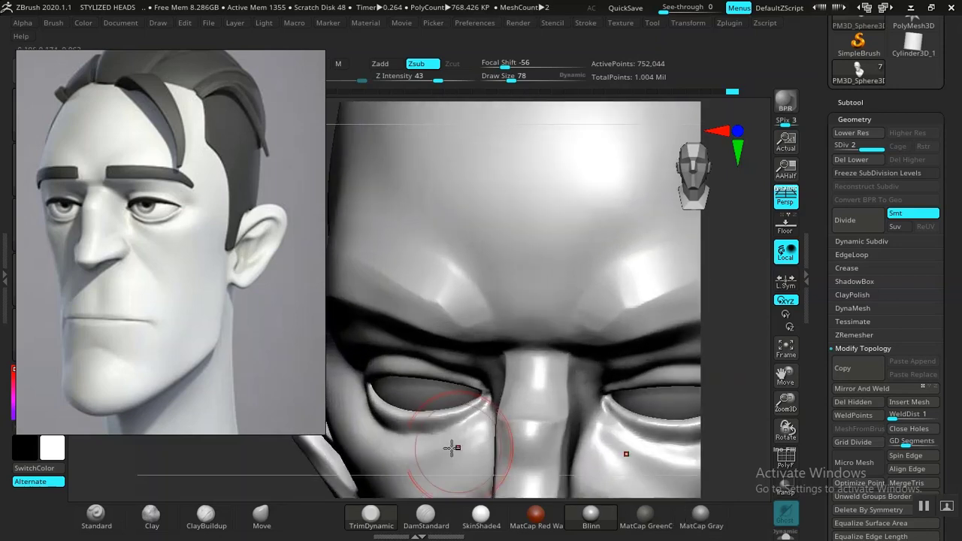
{"action": "left_click_drag", "start_coordinate": [296, 486], "coordinate": [349, 455]}
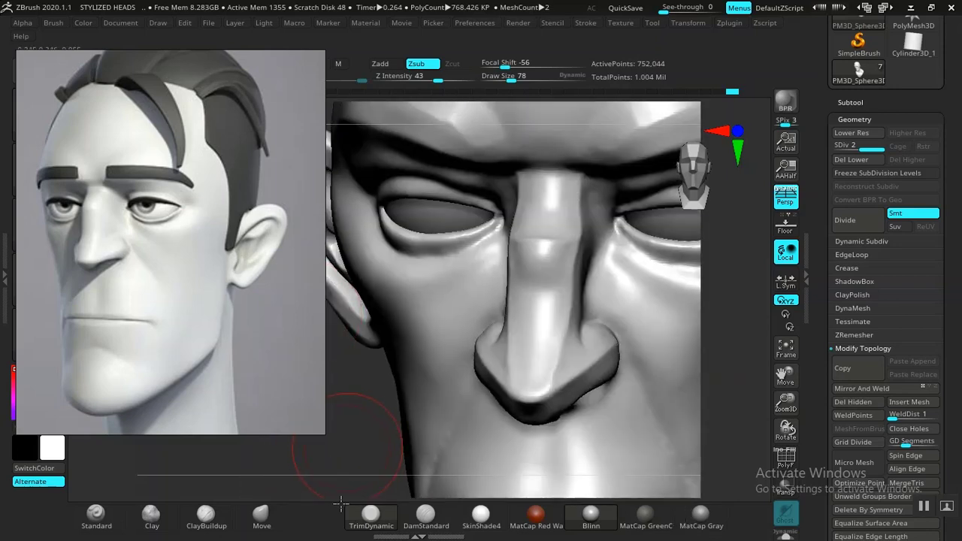
{"action": "left_click_drag", "start_coordinate": [341, 503], "coordinate": [335, 524], "text": "alt"}
{"action": "mouse_move", "coordinate": [466, 230]}
{"action": "left_mouse_down", "text": "shift"}
{"action": "mouse_move", "coordinate": [460, 222]}
{"action": "mouse_move", "coordinate": [454, 231]}
{"action": "left_mouse_up", "text": "shift"}
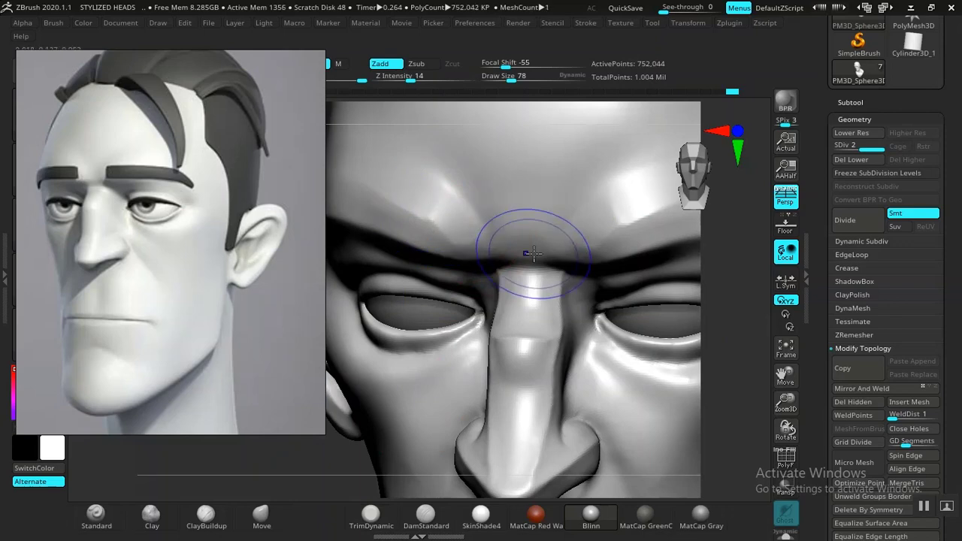
Sharpen the nasolabial fold beside the nostril with DamStandard at intensity 14 and smooth its lower end
{"action": "left_click", "coordinate": [421, 520]}
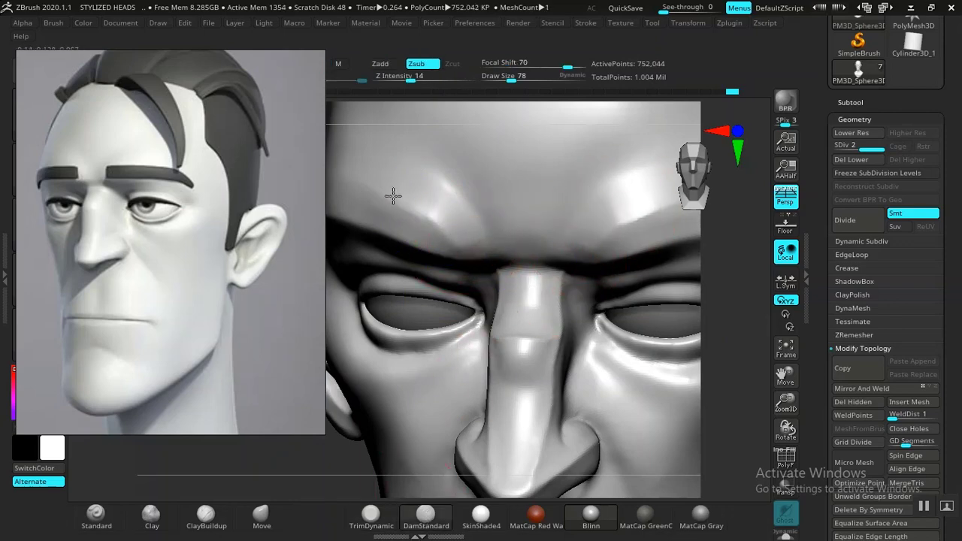
{"action": "left_click_drag", "start_coordinate": [299, 486], "coordinate": [251, 422], "text": "alt"}
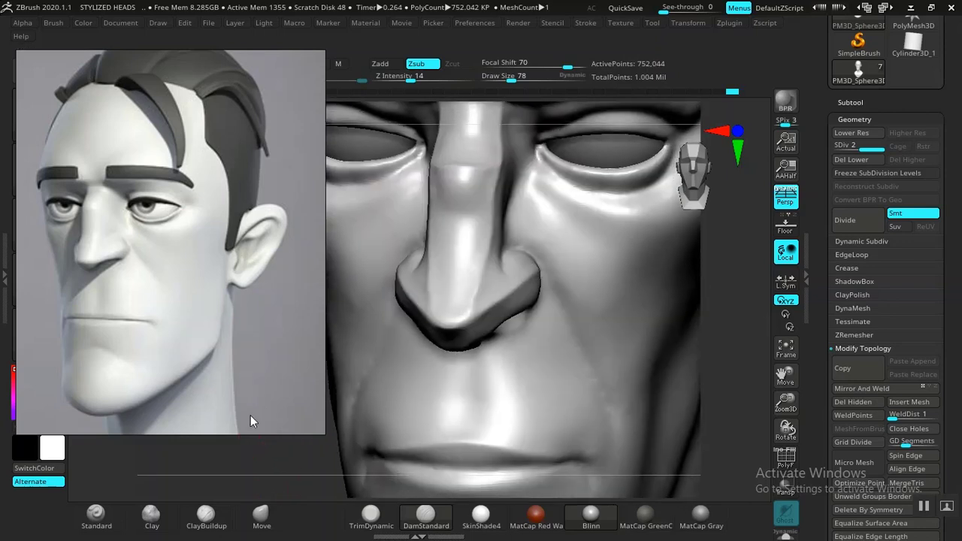
{"action": "mouse_move", "coordinate": [262, 478]}
{"action": "left_mouse_down", "text": "alt"}
{"action": "mouse_move", "coordinate": [282, 393]}
{"action": "mouse_move", "coordinate": [264, 447]}
{"action": "mouse_move", "coordinate": [397, 394]}
{"action": "left_mouse_up", "text": "alt"}
{"action": "mouse_move", "coordinate": [624, 303]}
{"action": "left_mouse_down", "text": "alt"}
{"action": "mouse_move", "coordinate": [694, 315]}
{"action": "mouse_move", "coordinate": [615, 345]}
{"action": "mouse_move", "coordinate": [489, 301]}
{"action": "left_mouse_up", "text": "alt"}
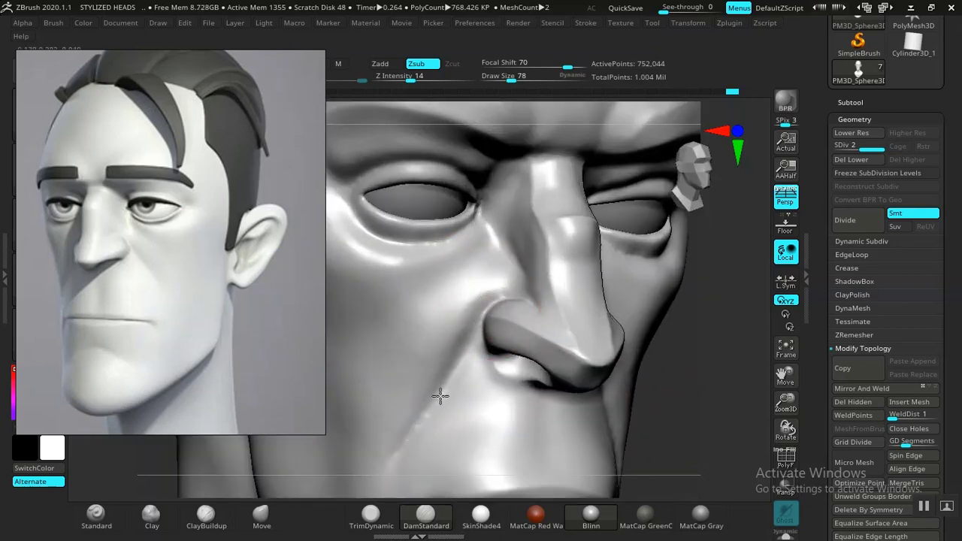
{"action": "left_click_drag", "start_coordinate": [404, 452], "coordinate": [406, 441], "text": "shift"}
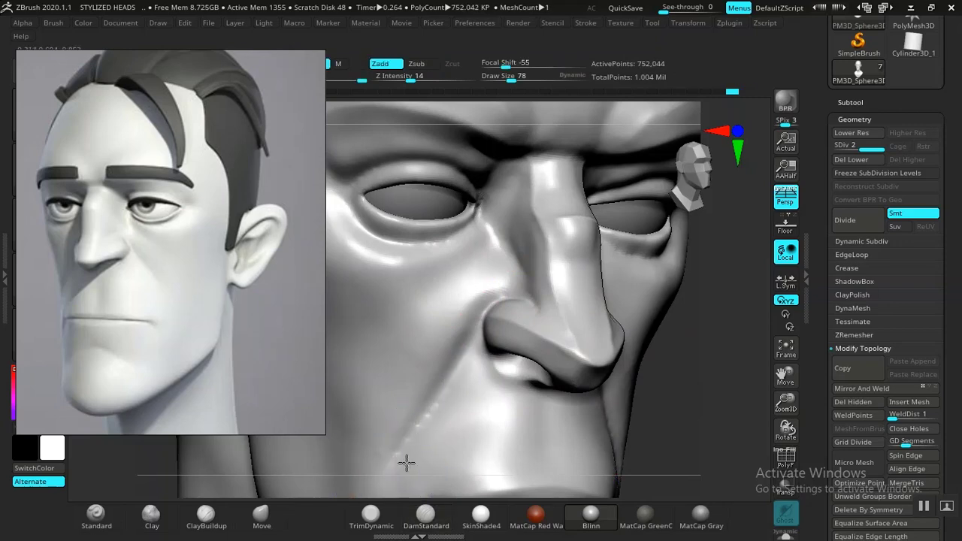
Deepen the nasolabial fold from the nostril wing down the cheek toward the mouth corner with DamStandard
{"action": "left_click_drag", "start_coordinate": [692, 401], "coordinate": [604, 502], "text": "alt"}
{"action": "left_click_drag", "start_coordinate": [617, 444], "coordinate": [579, 446]}
{"action": "mouse_move", "coordinate": [673, 422]}
{"action": "left_mouse_down"}
{"action": "mouse_move", "coordinate": [726, 334]}
{"action": "mouse_move", "coordinate": [443, 408]}
{"action": "mouse_move", "coordinate": [468, 371]}
{"action": "mouse_move", "coordinate": [457, 386]}
{"action": "mouse_move", "coordinate": [478, 478]}
{"action": "mouse_move", "coordinate": [418, 472]}
{"action": "mouse_move", "coordinate": [326, 525]}
{"action": "left_mouse_up"}
{"action": "mouse_move", "coordinate": [502, 216]}
{"action": "left_mouse_down"}
{"action": "mouse_move", "coordinate": [577, 357]}
{"action": "mouse_move", "coordinate": [577, 347]}
{"action": "left_mouse_up"}
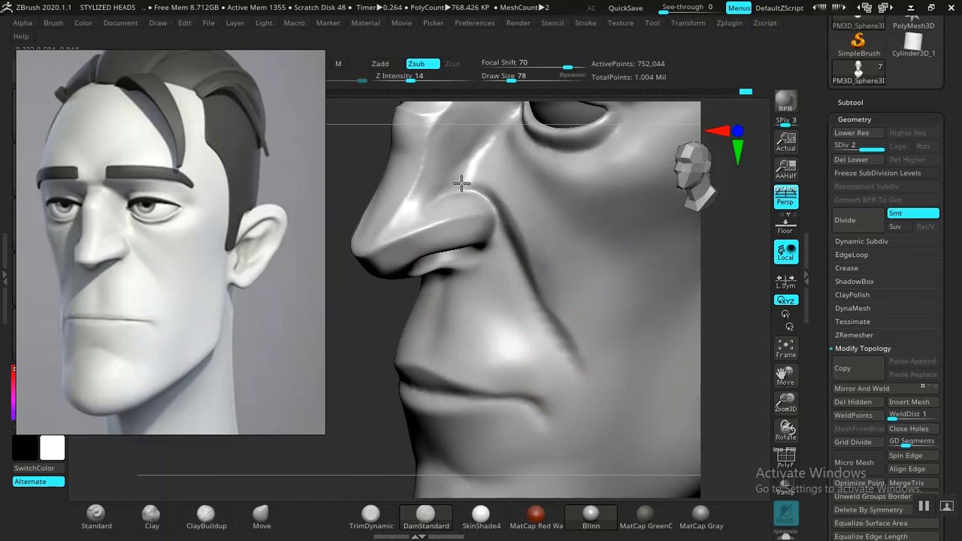
{"action": "left_click_drag", "start_coordinate": [350, 383], "coordinate": [451, 378]}
{"action": "mouse_move", "coordinate": [633, 376]}
{"action": "left_mouse_down"}
{"action": "mouse_move", "coordinate": [668, 375]}
{"action": "mouse_move", "coordinate": [648, 369]}
{"action": "mouse_move", "coordinate": [676, 383]}
{"action": "mouse_move", "coordinate": [668, 371]}
{"action": "mouse_move", "coordinate": [713, 356]}
{"action": "mouse_move", "coordinate": [730, 458]}
{"action": "left_mouse_up"}
{"action": "left_click_drag", "start_coordinate": [415, 223], "coordinate": [376, 280], "text": "alt"}
{"action": "left_click_drag", "start_coordinate": [707, 358], "coordinate": [740, 421], "text": "alt"}
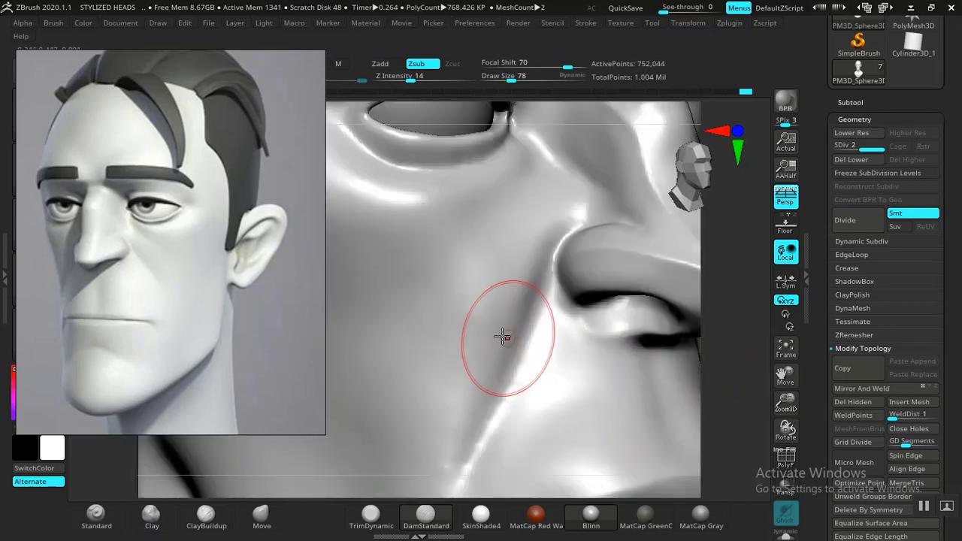
Carve the nasolabial fold deeper from beside the nostril wing down the cheek with DamStandard at intensity 14
{"action": "key", "text": "shift"}
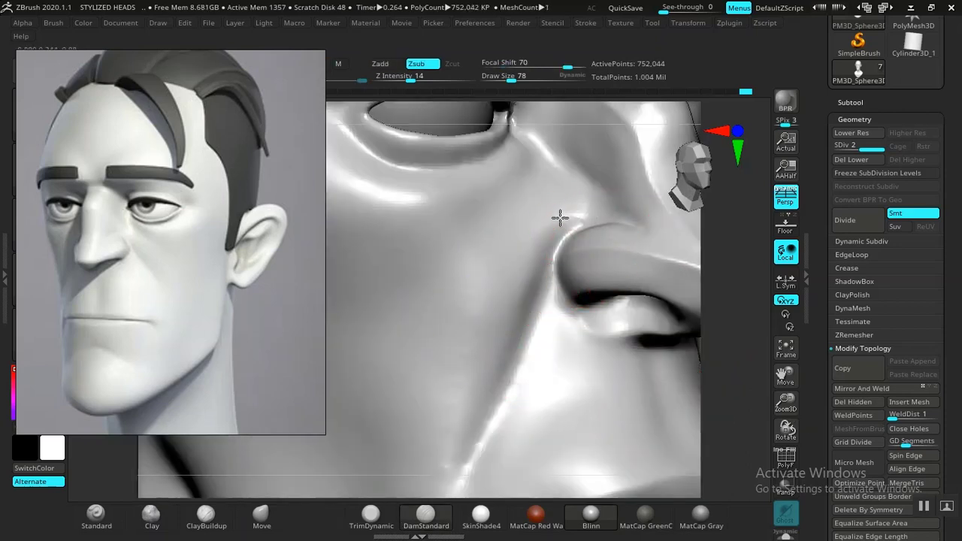
{"action": "left_click_drag", "start_coordinate": [488, 355], "coordinate": [461, 429]}
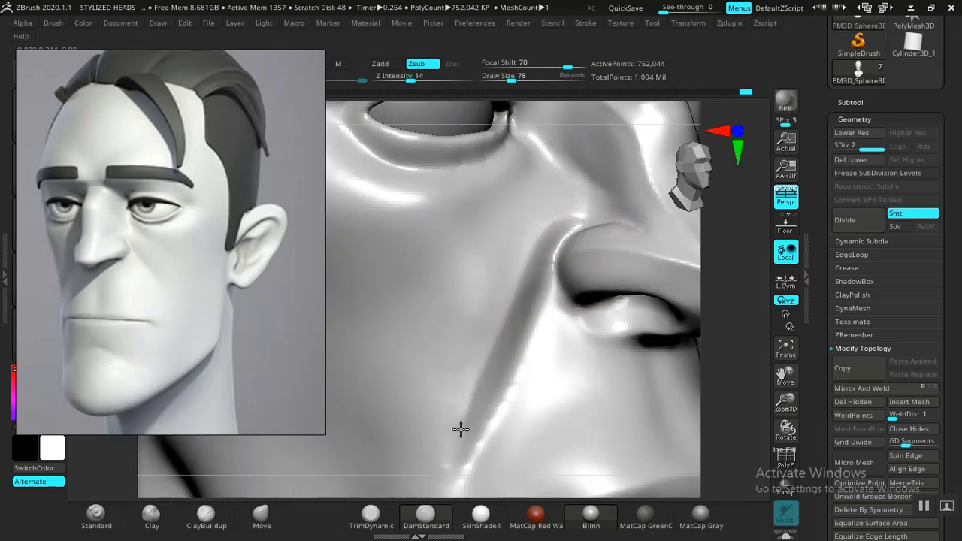
{"action": "mouse_move", "coordinate": [740, 387]}
{"action": "left_mouse_down", "text": "alt"}
{"action": "mouse_move", "coordinate": [649, 307]}
{"action": "mouse_move", "coordinate": [691, 339]}
{"action": "mouse_move", "coordinate": [674, 345]}
{"action": "mouse_move", "coordinate": [704, 344]}
{"action": "mouse_move", "coordinate": [616, 380]}
{"action": "mouse_move", "coordinate": [692, 460]}
{"action": "mouse_move", "coordinate": [659, 388]}
{"action": "mouse_move", "coordinate": [698, 374]}
{"action": "mouse_move", "coordinate": [708, 447]}
{"action": "mouse_move", "coordinate": [621, 397]}
{"action": "left_mouse_up", "text": "alt"}
{"action": "mouse_move", "coordinate": [734, 323]}
{"action": "left_mouse_down", "text": "alt"}
{"action": "mouse_move", "coordinate": [751, 358]}
{"action": "mouse_move", "coordinate": [747, 451]}
{"action": "mouse_move", "coordinate": [760, 415]}
{"action": "left_mouse_up", "text": "alt"}
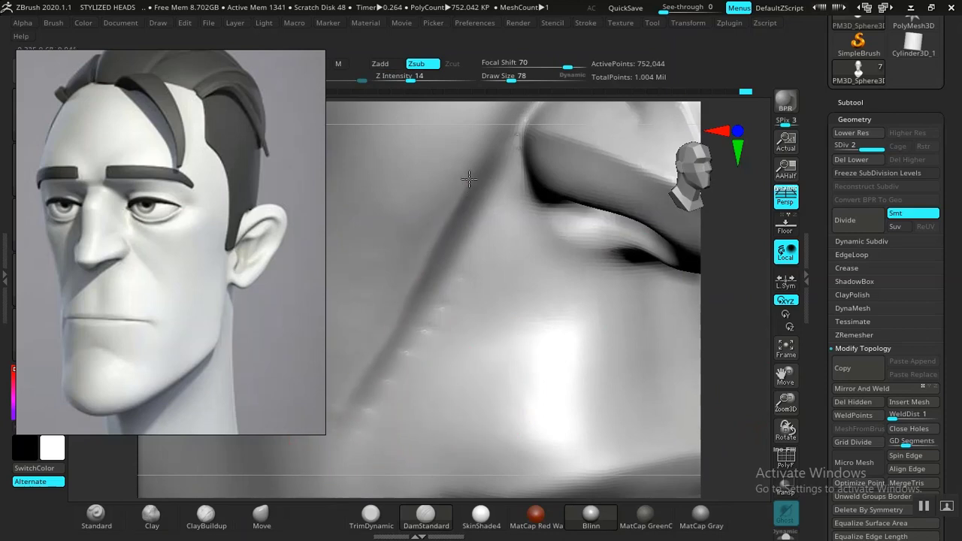
{"action": "left_click_drag", "start_coordinate": [760, 343], "coordinate": [664, 348]}
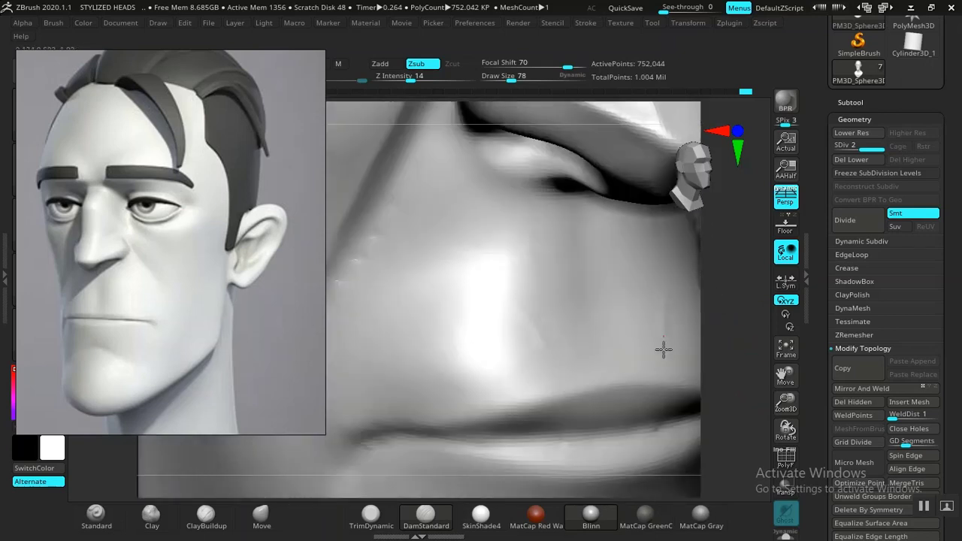
{"action": "mouse_move", "coordinate": [685, 302]}
{"action": "left_mouse_down", "text": "alt"}
{"action": "mouse_move", "coordinate": [709, 277]}
{"action": "mouse_move", "coordinate": [668, 455]}
{"action": "left_mouse_up", "text": "alt"}
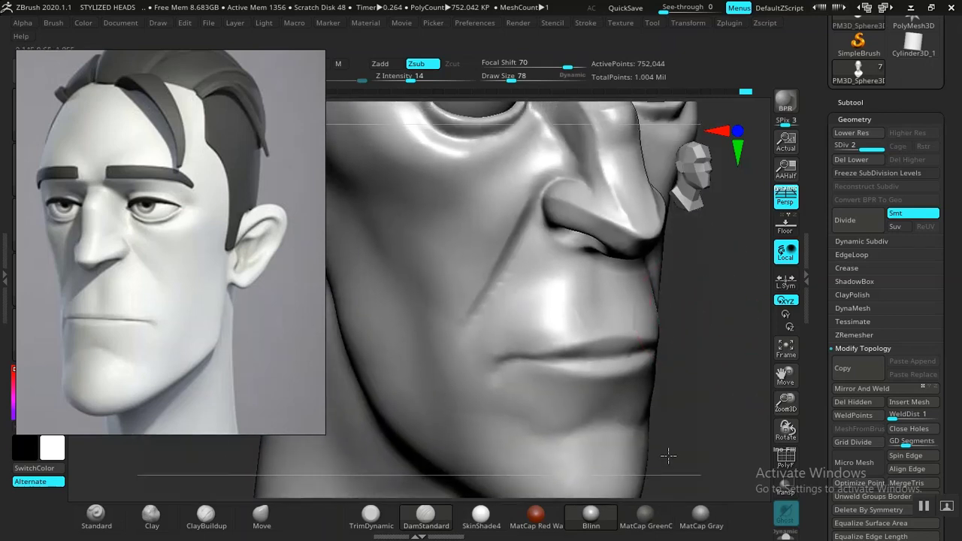
Smooth the nasolabial fold from below the nostril wing down toward the mouth corner
{"action": "mouse_move", "coordinate": [699, 368]}
{"action": "left_mouse_down"}
{"action": "mouse_move", "coordinate": [714, 465]}
{"action": "mouse_move", "coordinate": [678, 431]}
{"action": "left_mouse_up"}
{"action": "left_click_drag", "start_coordinate": [712, 326], "coordinate": [719, 414], "text": "alt"}
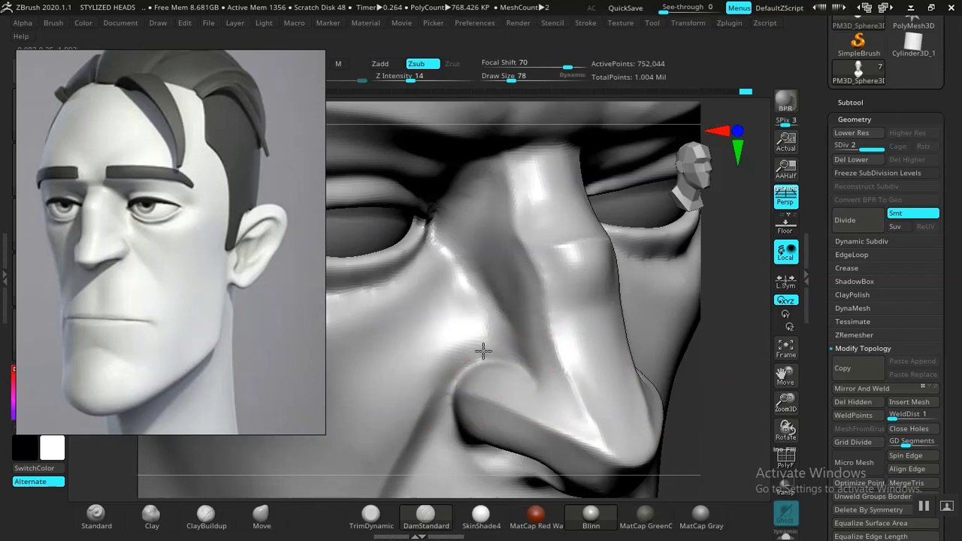
{"action": "left_click_drag", "start_coordinate": [711, 399], "coordinate": [739, 281], "text": "alt"}
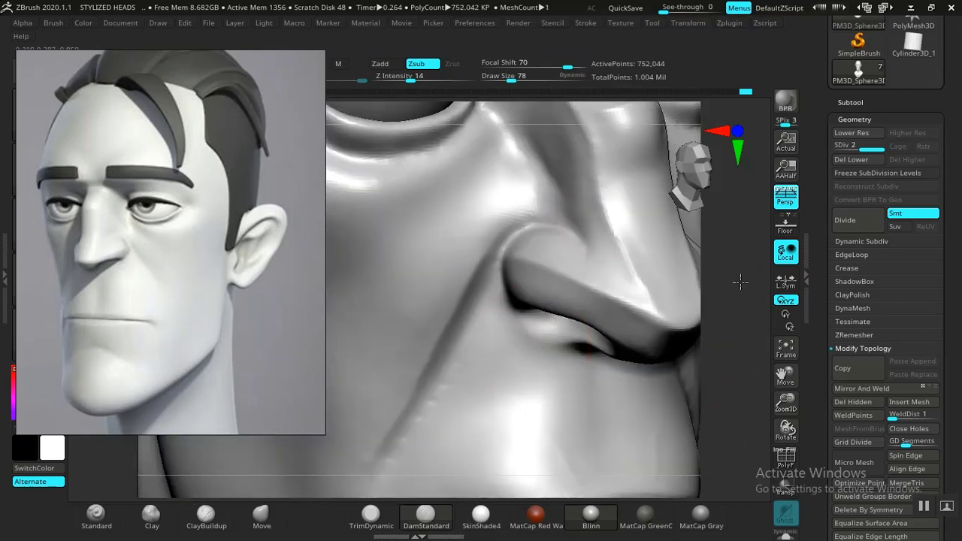
{"action": "left_click_drag", "start_coordinate": [445, 325], "coordinate": [397, 411], "text": "shift"}
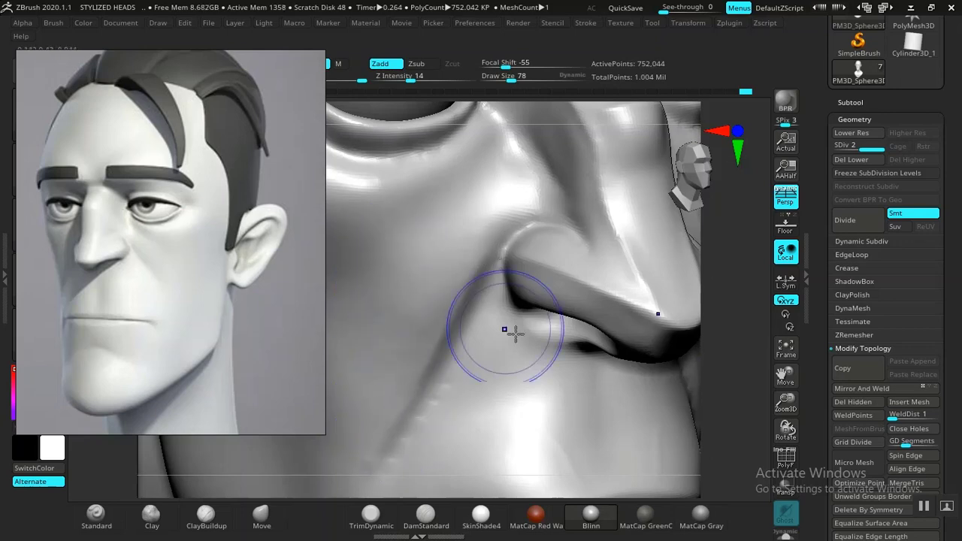
{"action": "left_click_drag", "start_coordinate": [754, 414], "coordinate": [597, 278], "text": "alt"}
{"action": "mouse_move", "coordinate": [662, 363]}
{"action": "left_mouse_down", "text": "alt"}
{"action": "mouse_move", "coordinate": [639, 351]}
{"action": "mouse_move", "coordinate": [618, 403]}
{"action": "mouse_move", "coordinate": [618, 331]}
{"action": "left_mouse_up", "text": "alt"}
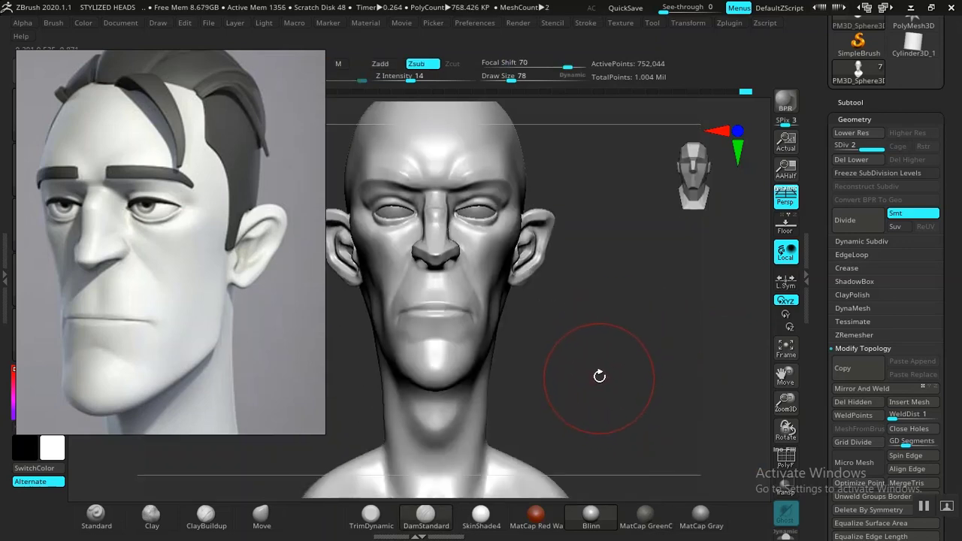
Move the floating reference image to the opposite side of the canvas, clear of the brush settings
{"action": "mouse_move", "coordinate": [602, 373]}
{"action": "left_mouse_down", "text": "alt"}
{"action": "mouse_move", "coordinate": [614, 414]}
{"action": "mouse_move", "coordinate": [614, 402]}
{"action": "mouse_move", "coordinate": [614, 411]}
{"action": "mouse_move", "coordinate": [553, 419]}
{"action": "left_mouse_up", "text": "alt"}
{"action": "left_click_drag", "start_coordinate": [421, 405], "coordinate": [444, 511]}
{"action": "left_click_drag", "start_coordinate": [396, 421], "coordinate": [469, 399], "text": "alt"}
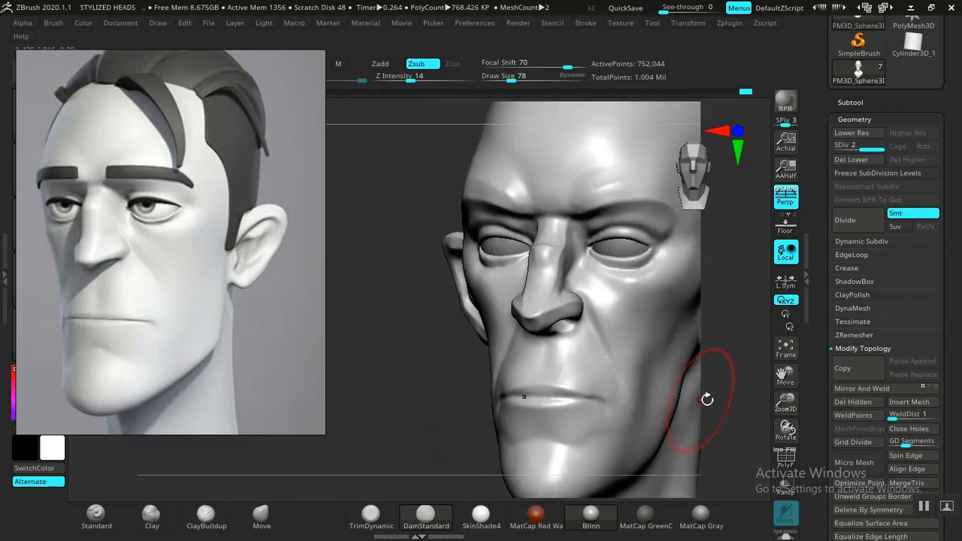
{"action": "left_click_drag", "start_coordinate": [706, 399], "coordinate": [526, 478], "text": "alt"}
{"action": "left_click_drag", "start_coordinate": [641, 377], "coordinate": [706, 538], "text": "alt"}
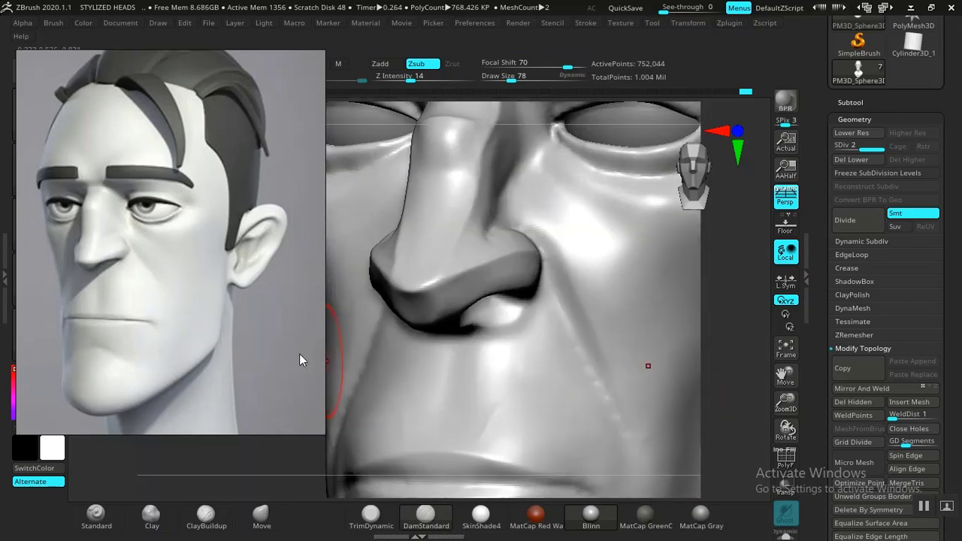
{"action": "left_click_drag", "start_coordinate": [224, 329], "coordinate": [894, 328]}
{"action": "left_click_drag", "start_coordinate": [821, 325], "coordinate": [826, 315]}
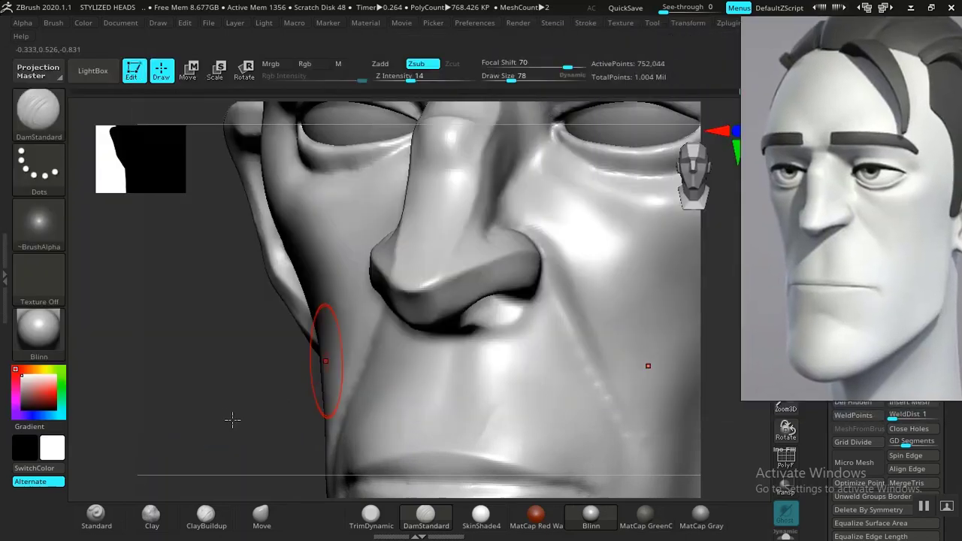
Carve a diagonal crease beneath the eye bag, from the inner eye corner toward the cheek, with DamStandard at intensity 14
{"action": "left_click_drag", "start_coordinate": [233, 420], "coordinate": [175, 302], "text": "alt"}
{"action": "mouse_move", "coordinate": [563, 384]}
{"action": "left_mouse_down"}
{"action": "mouse_move", "coordinate": [544, 386]}
{"action": "mouse_move", "coordinate": [576, 476]}
{"action": "mouse_move", "coordinate": [621, 428]}
{"action": "mouse_move", "coordinate": [546, 457]}
{"action": "mouse_move", "coordinate": [589, 417]}
{"action": "mouse_move", "coordinate": [653, 476]}
{"action": "mouse_move", "coordinate": [643, 492]}
{"action": "left_mouse_up"}
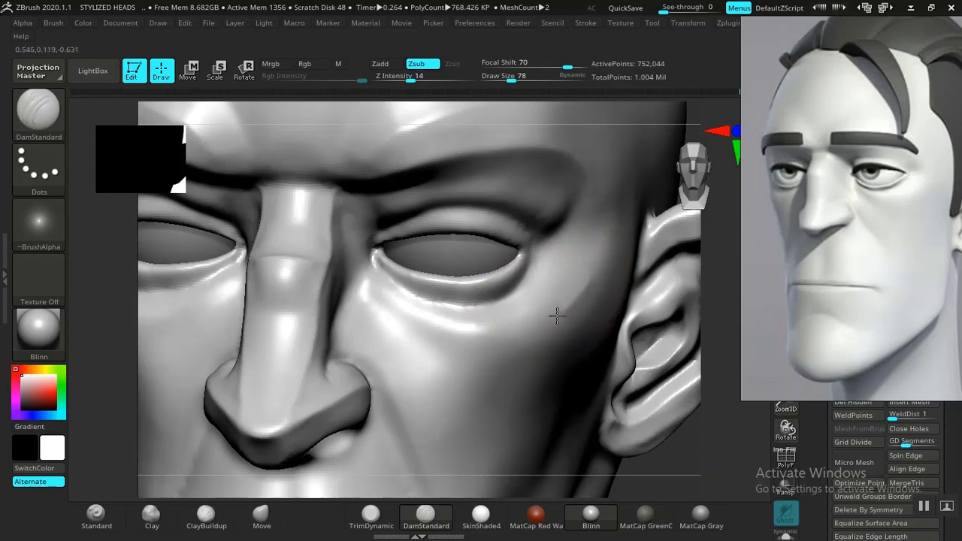
{"action": "left_click_drag", "start_coordinate": [479, 335], "coordinate": [383, 293]}
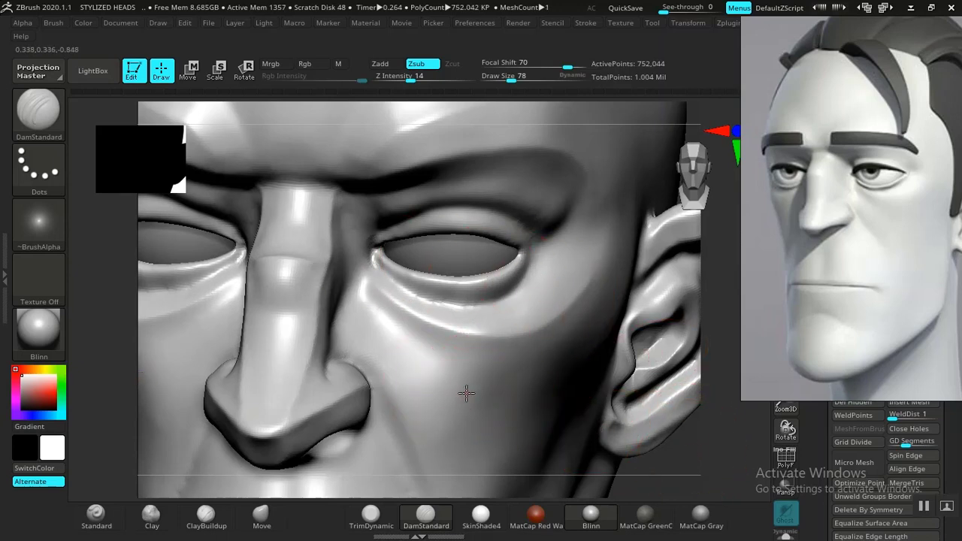
{"action": "left_click_drag", "start_coordinate": [418, 344], "coordinate": [376, 279]}
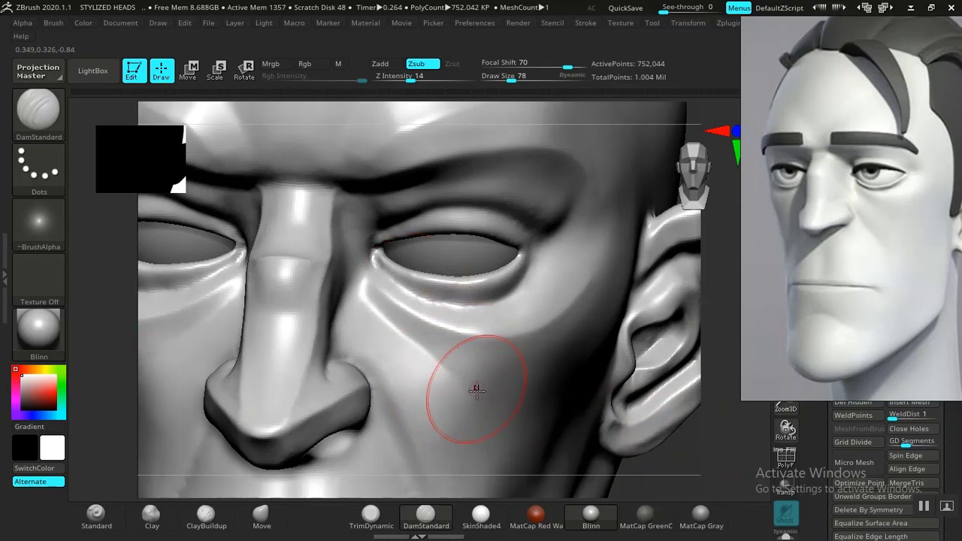
{"action": "key", "text": "f"}
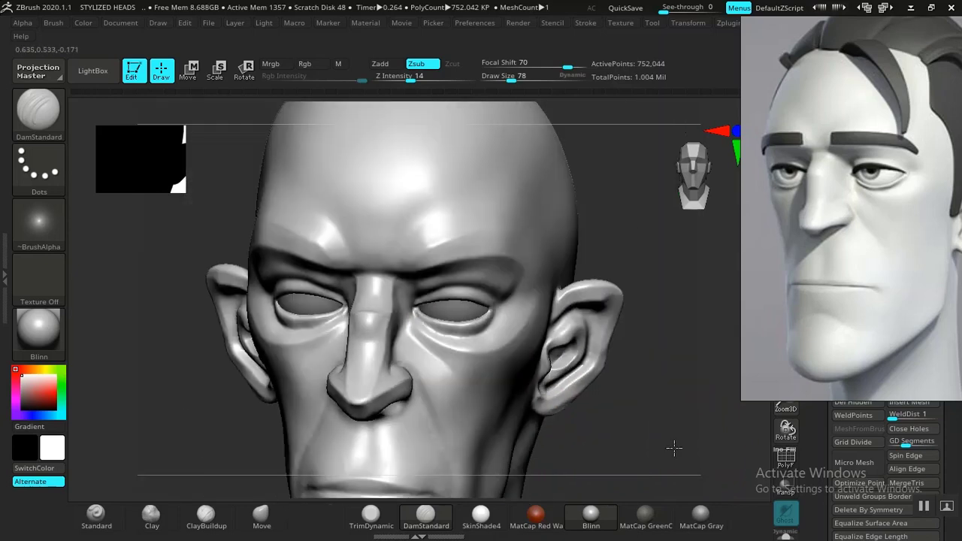
Smooth the cheekbone area beside the outer eye corner, setting the Smooth brush's intensity to 25
{"action": "mouse_move", "coordinate": [674, 448]}
{"action": "left_mouse_down", "text": "alt"}
{"action": "mouse_move", "coordinate": [687, 474]}
{"action": "mouse_move", "coordinate": [678, 461]}
{"action": "left_mouse_up", "text": "alt"}
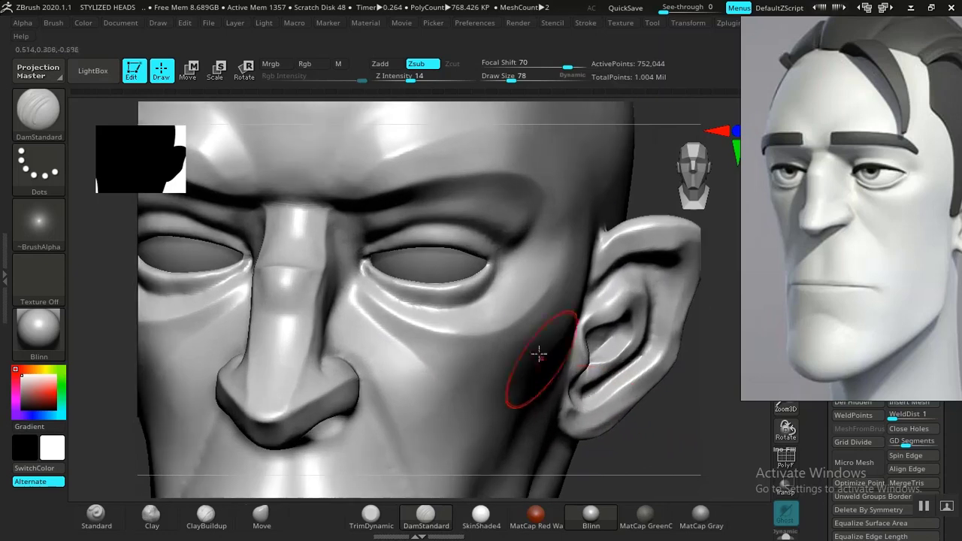
{"action": "left_click_drag", "start_coordinate": [549, 277], "coordinate": [534, 310], "text": "shift"}
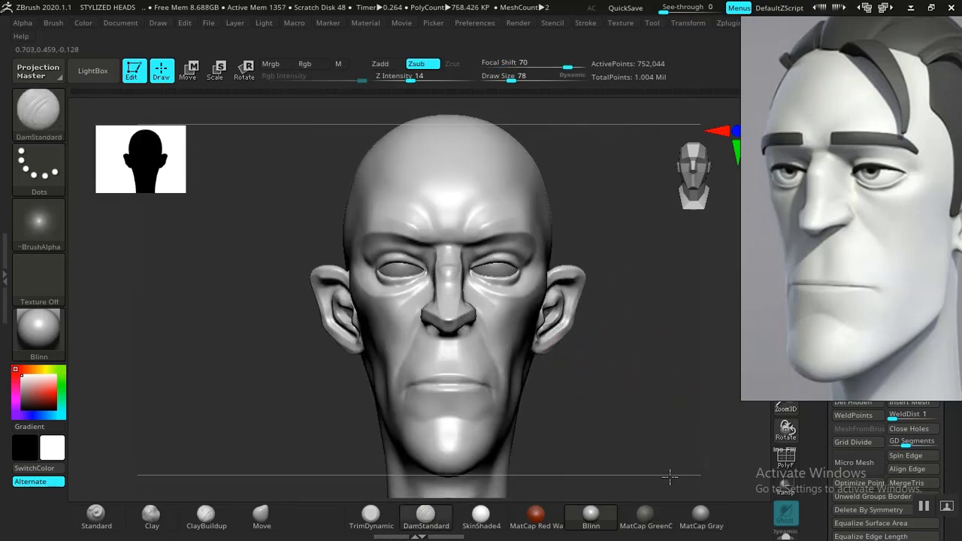
{"action": "left_click_drag", "start_coordinate": [670, 477], "coordinate": [710, 430], "text": "alt"}
{"action": "left_click_drag", "start_coordinate": [650, 433], "coordinate": [642, 411]}
{"action": "left_click_drag", "start_coordinate": [662, 455], "coordinate": [720, 492], "text": "alt"}
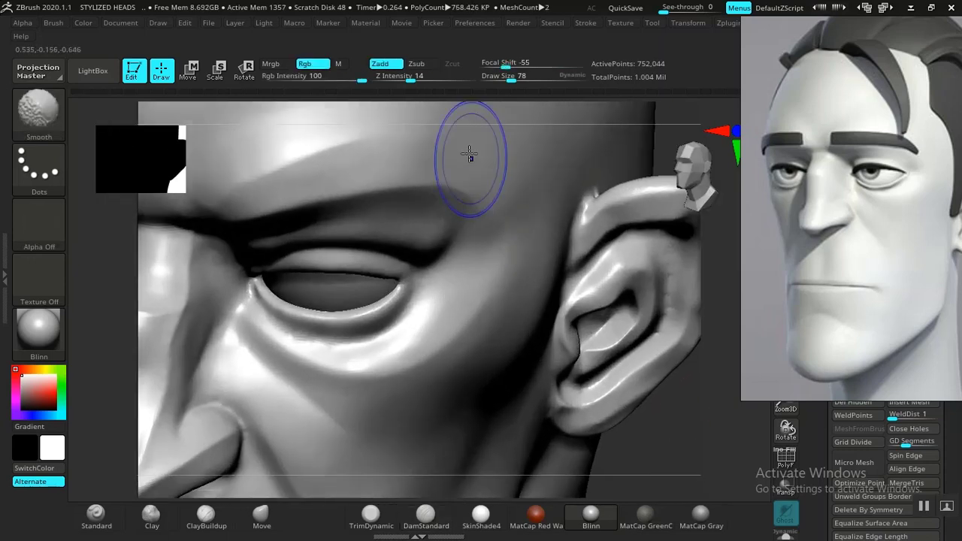
{"action": "left_click_drag", "start_coordinate": [411, 78], "coordinate": [423, 79]}
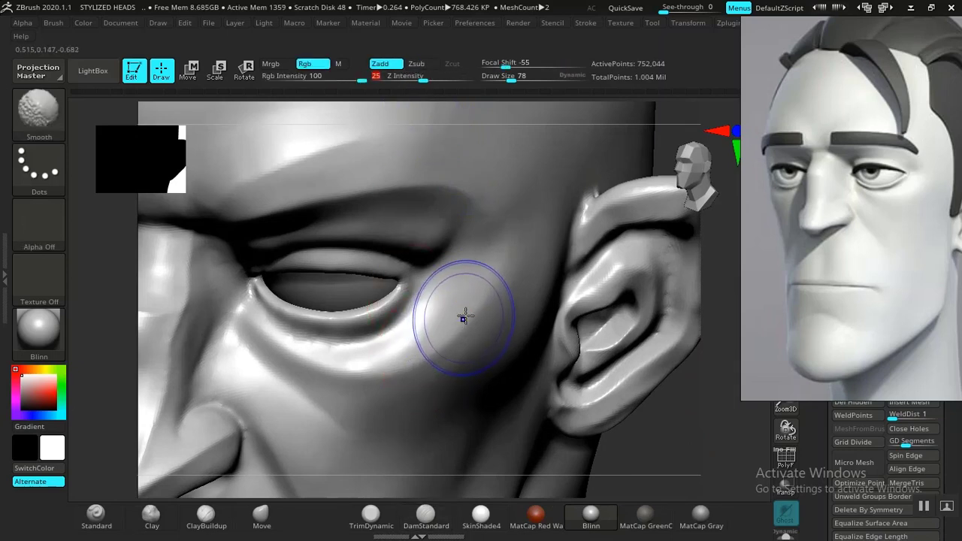
{"action": "left_click_drag", "start_coordinate": [463, 316], "coordinate": [447, 339], "text": "shift"}
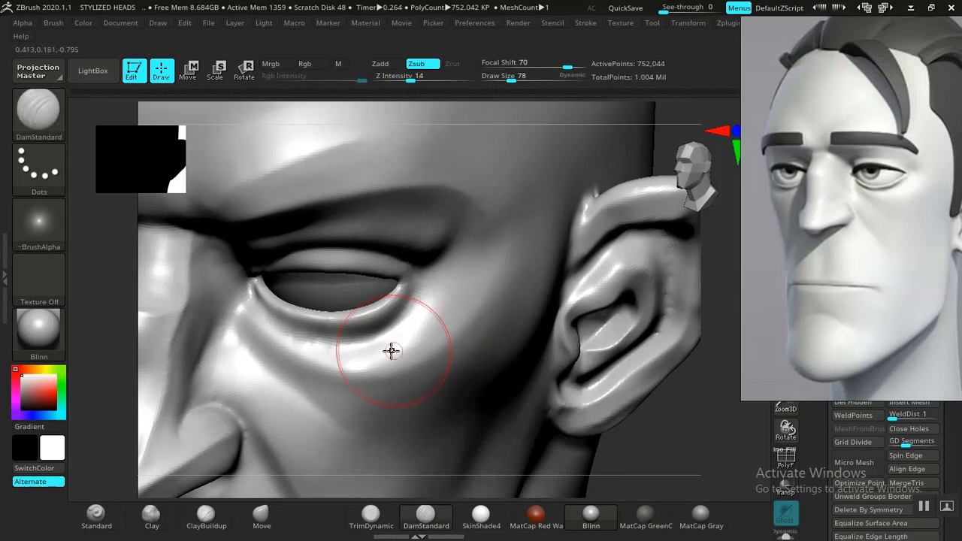
Build up and smooth the fold beneath the lower eyelid with the Standard brush at intensity 12
{"action": "left_click", "coordinate": [96, 517]}
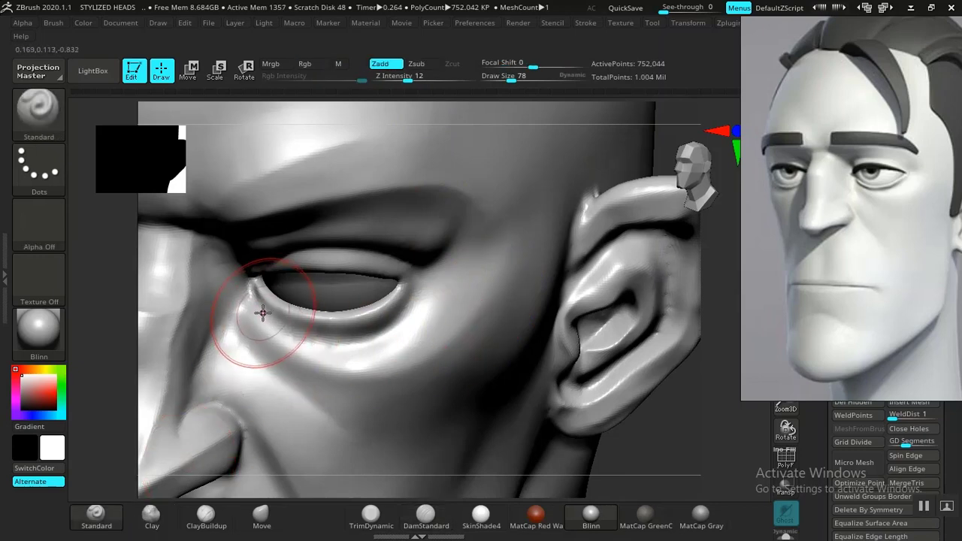
{"action": "left_click_drag", "start_coordinate": [264, 331], "coordinate": [323, 364]}
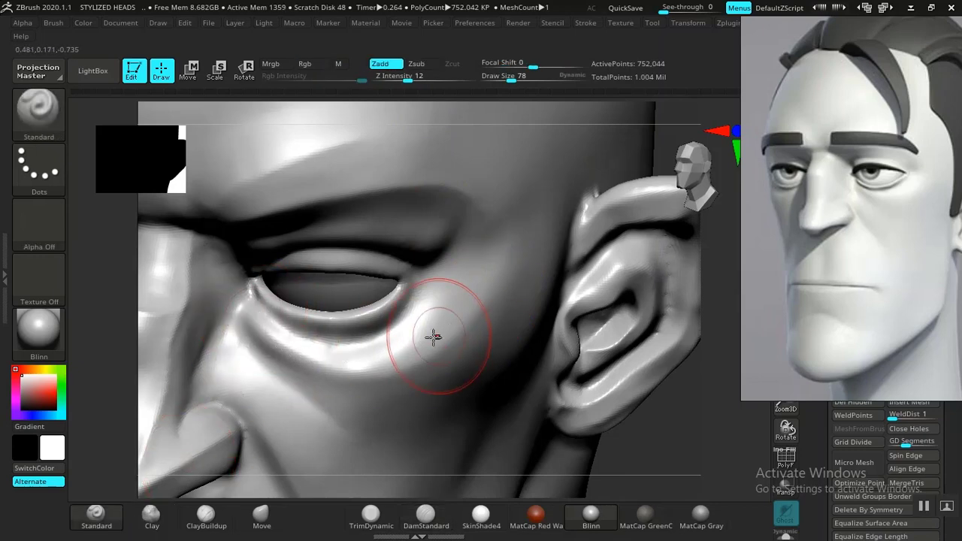
{"action": "left_click_drag", "start_coordinate": [253, 333], "coordinate": [231, 304], "text": "shift"}
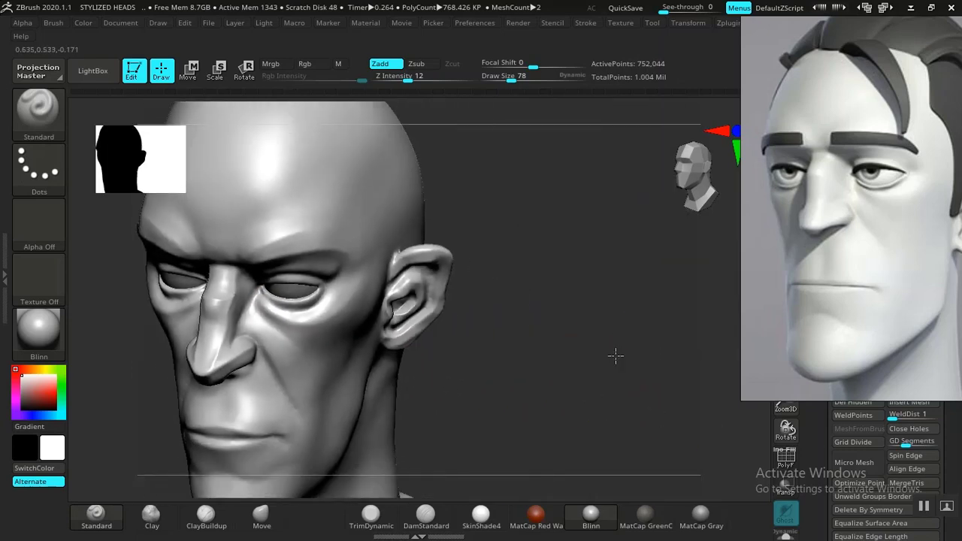
{"action": "left_click_drag", "start_coordinate": [616, 356], "coordinate": [558, 354], "text": "shift"}
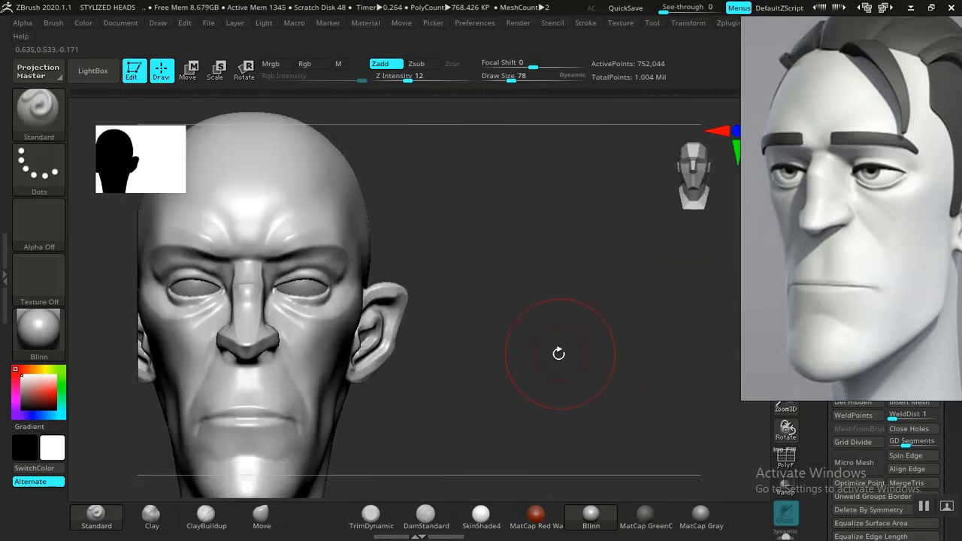
{"action": "mouse_move", "coordinate": [484, 358]}
{"action": "left_mouse_down", "text": "alt"}
{"action": "mouse_move", "coordinate": [597, 344]}
{"action": "mouse_move", "coordinate": [623, 361]}
{"action": "mouse_move", "coordinate": [685, 475]}
{"action": "mouse_move", "coordinate": [654, 441]}
{"action": "left_mouse_up", "text": "alt"}
{"action": "key", "text": "ctrl"}
{"action": "key", "text": "ctrl+z"}
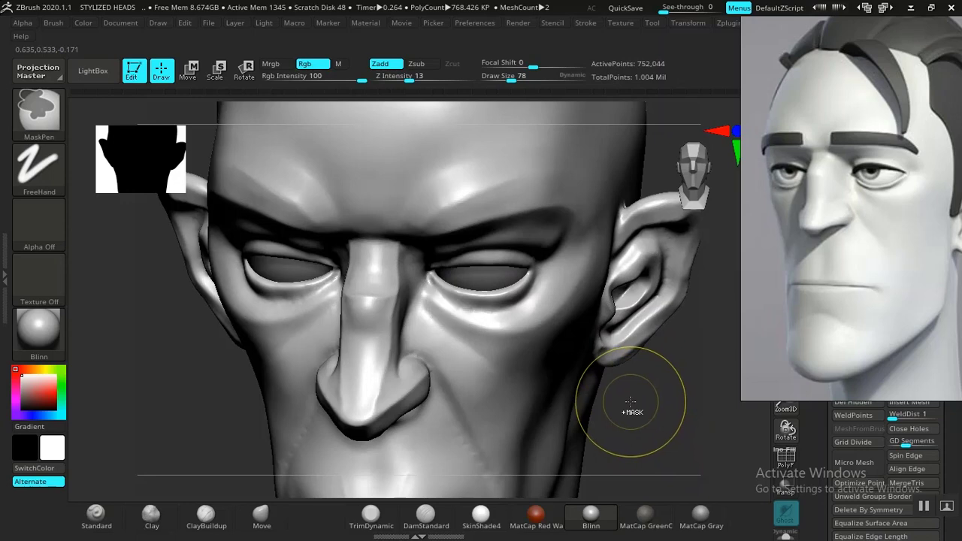
Sharpen the crease along the lower eyelid toward the inner eye corner with DamStandard at intensity 14
{"action": "left_click_drag", "start_coordinate": [683, 413], "coordinate": [700, 450], "text": "alt"}
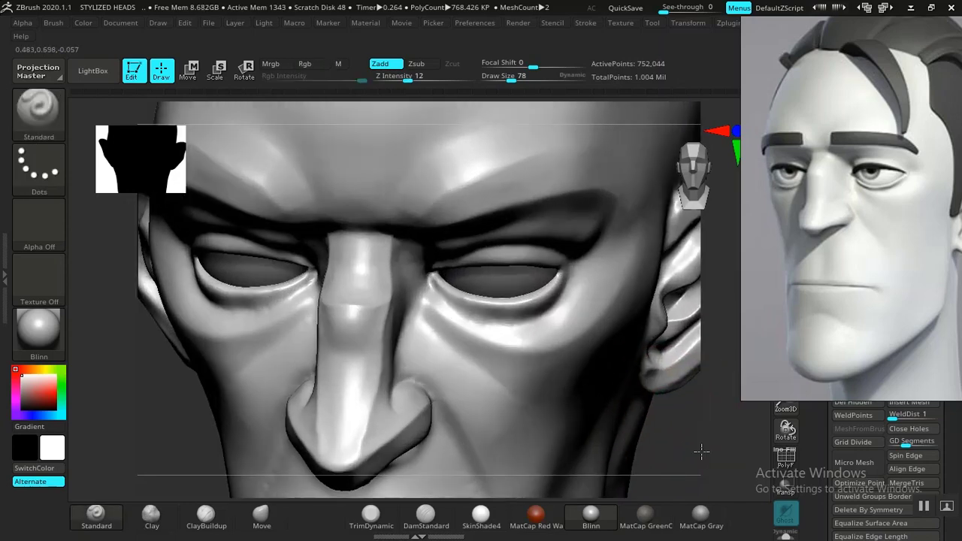
{"action": "mouse_move", "coordinate": [700, 415]}
{"action": "left_mouse_down", "text": "alt"}
{"action": "mouse_move", "coordinate": [701, 458]}
{"action": "mouse_move", "coordinate": [723, 486]}
{"action": "mouse_move", "coordinate": [494, 440]}
{"action": "left_mouse_up", "text": "alt"}
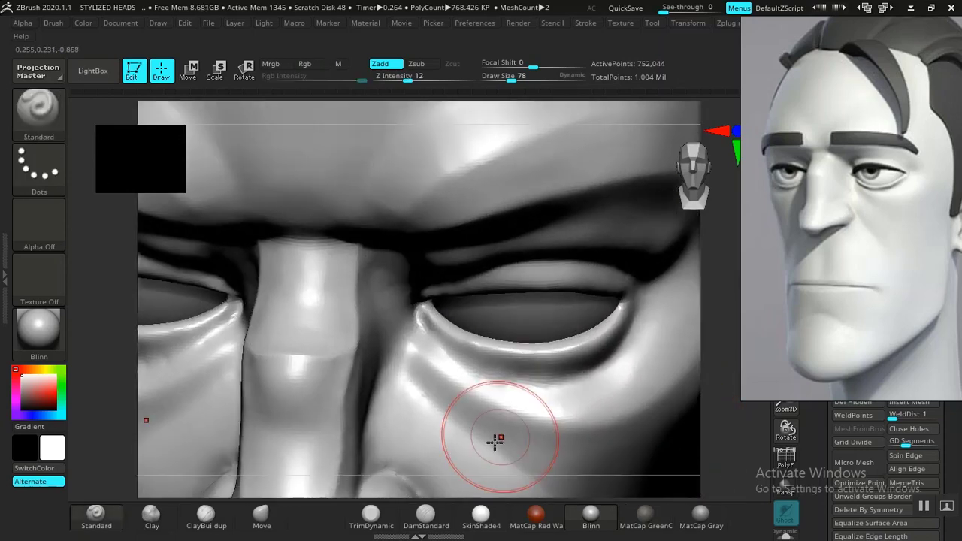
{"action": "left_click", "coordinate": [424, 515]}
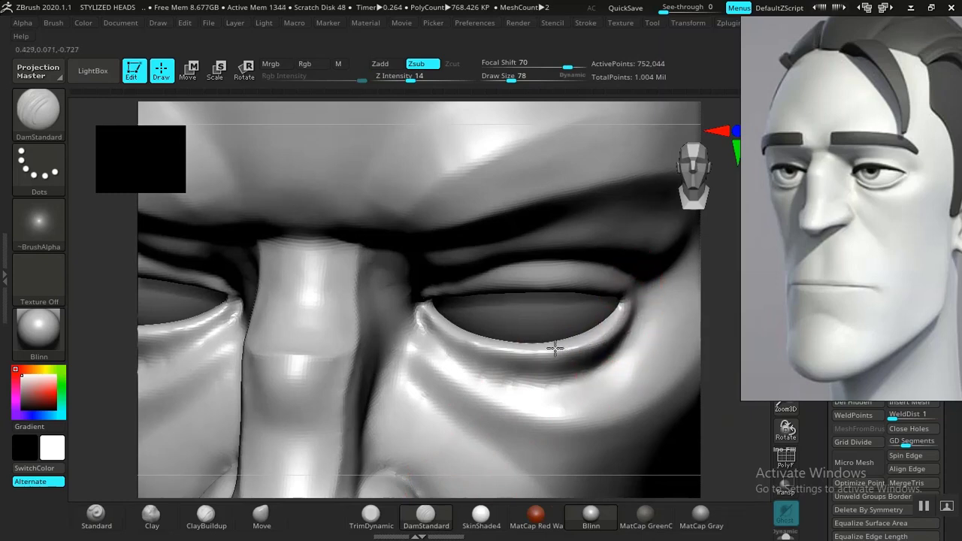
{"action": "left_click_drag", "start_coordinate": [510, 350], "coordinate": [459, 339]}
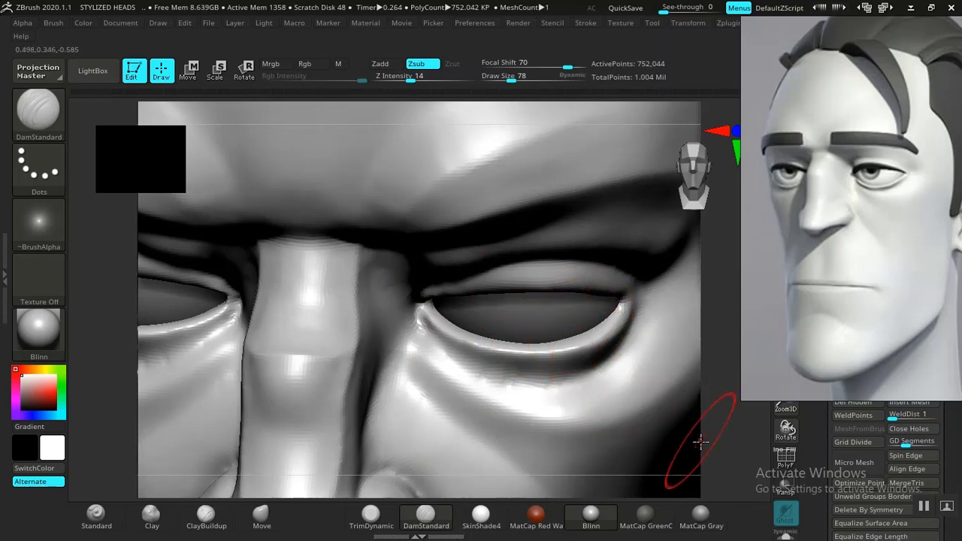
{"action": "left_click_drag", "start_coordinate": [721, 443], "coordinate": [746, 376]}
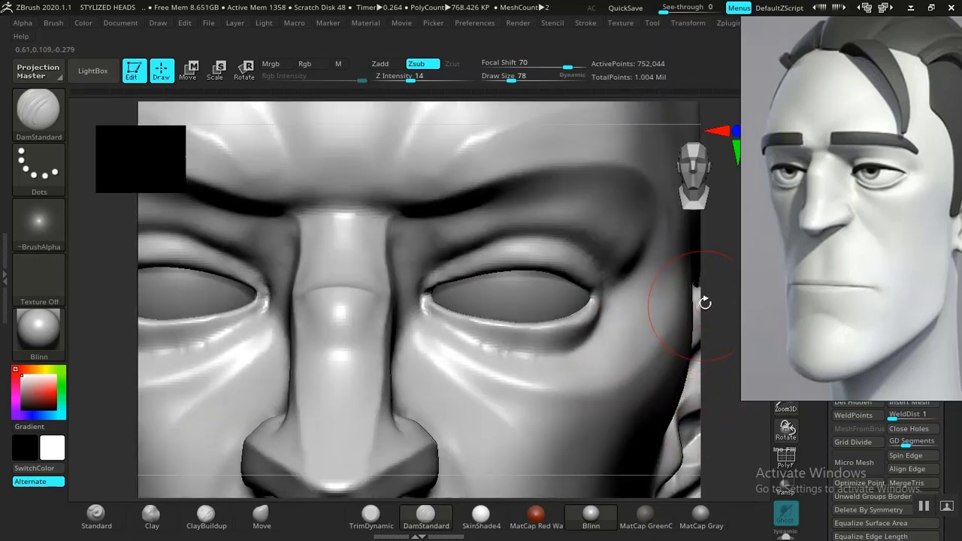
Set the DamStandard intensity to 25 and refine the crease at the outer eye corner
{"action": "mouse_move", "coordinate": [702, 278]}
{"action": "left_mouse_down"}
{"action": "mouse_move", "coordinate": [631, 269]}
{"action": "mouse_move", "coordinate": [650, 279]}
{"action": "left_mouse_up"}
{"action": "mouse_move", "coordinate": [657, 241]}
{"action": "left_mouse_down"}
{"action": "mouse_move", "coordinate": [654, 228]}
{"action": "mouse_move", "coordinate": [639, 231]}
{"action": "left_mouse_up"}
{"action": "left_click_drag", "start_coordinate": [688, 271], "coordinate": [494, 301]}
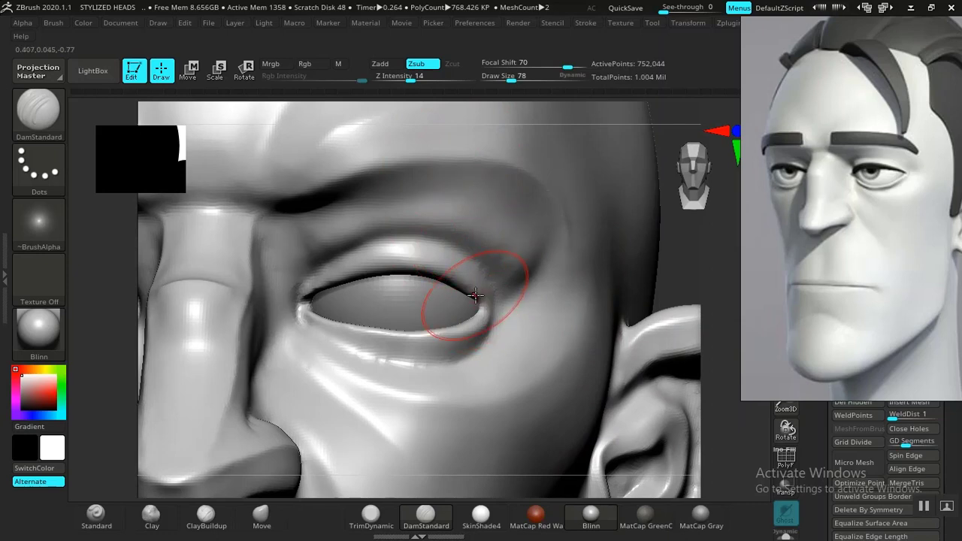
{"action": "left_click_drag", "start_coordinate": [411, 78], "coordinate": [423, 78]}
{"action": "left_click_drag", "start_coordinate": [672, 284], "coordinate": [652, 323]}
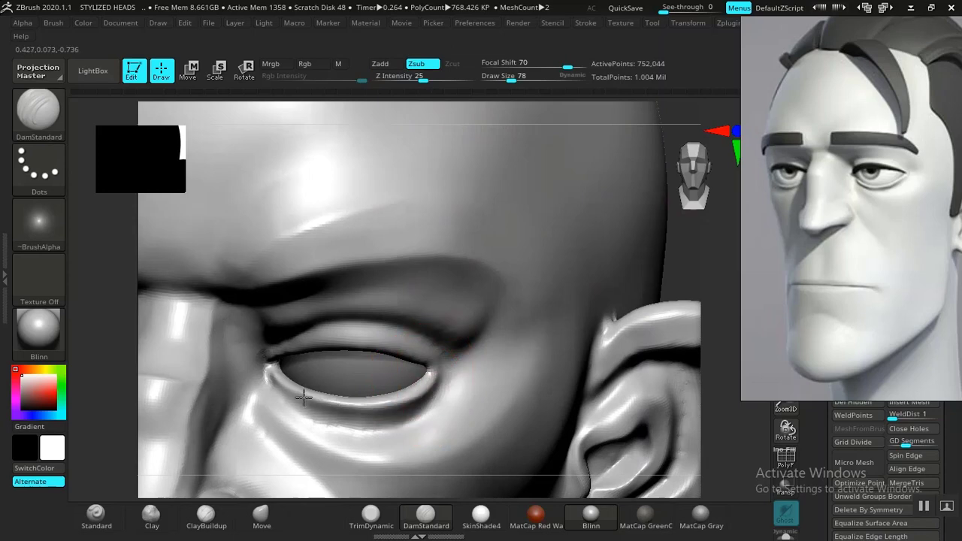
{"action": "left_click_drag", "start_coordinate": [680, 249], "coordinate": [474, 328]}
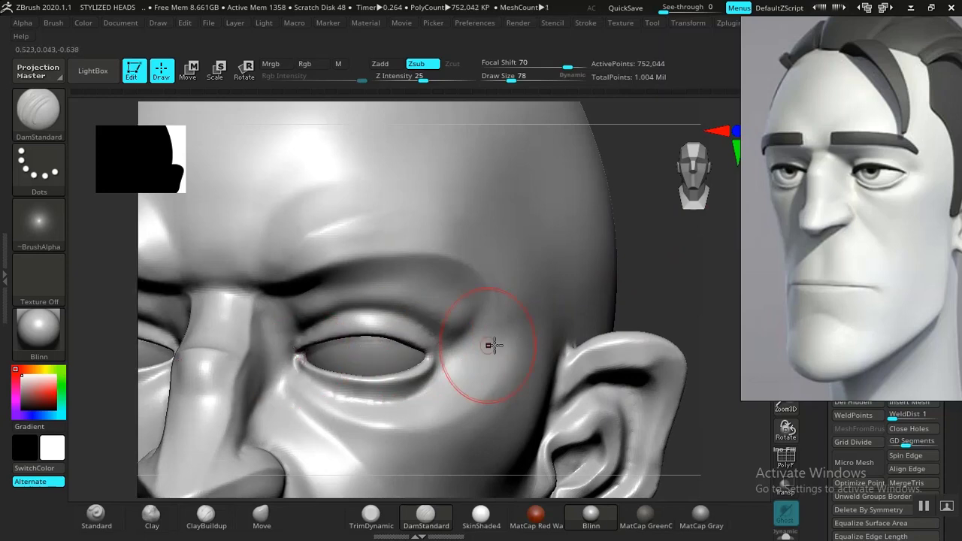
{"action": "mouse_move", "coordinate": [667, 290]}
{"action": "left_mouse_down", "text": "alt"}
{"action": "mouse_move", "coordinate": [595, 226]}
{"action": "mouse_move", "coordinate": [571, 321]}
{"action": "mouse_move", "coordinate": [534, 395]}
{"action": "mouse_move", "coordinate": [605, 312]}
{"action": "mouse_move", "coordinate": [625, 398]}
{"action": "mouse_move", "coordinate": [629, 339]}
{"action": "mouse_move", "coordinate": [648, 430]}
{"action": "mouse_move", "coordinate": [620, 350]}
{"action": "mouse_move", "coordinate": [629, 347]}
{"action": "mouse_move", "coordinate": [616, 350]}
{"action": "mouse_move", "coordinate": [684, 238]}
{"action": "left_mouse_up", "text": "alt"}
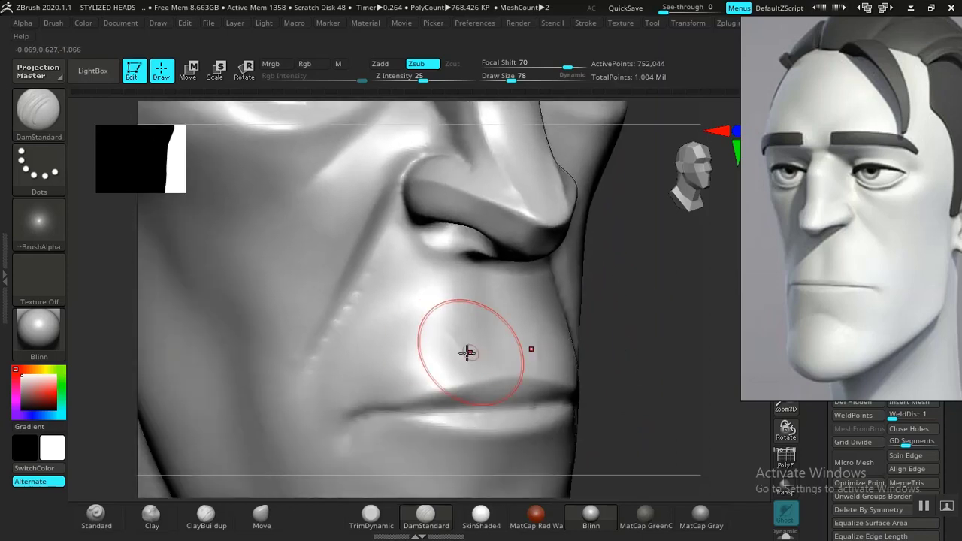
Smooth the upper lip area and rough in the philtrum with the Standard brush, setting the brush intensity to 13
{"action": "left_click_drag", "start_coordinate": [437, 346], "coordinate": [450, 346], "text": "shift"}
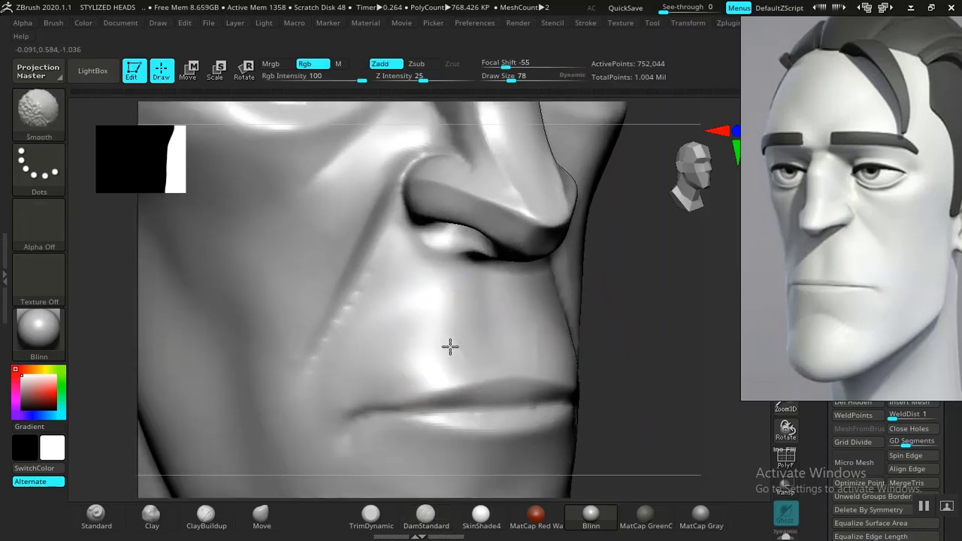
{"action": "left_click", "coordinate": [96, 518]}
{"action": "left_click_drag", "start_coordinate": [618, 365], "coordinate": [480, 321]}
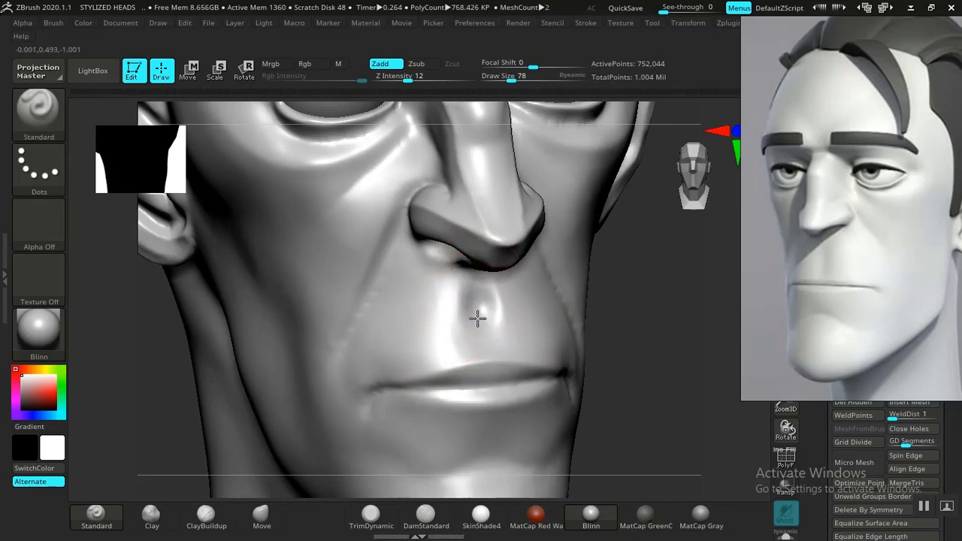
{"action": "left_click_drag", "start_coordinate": [661, 391], "coordinate": [623, 386]}
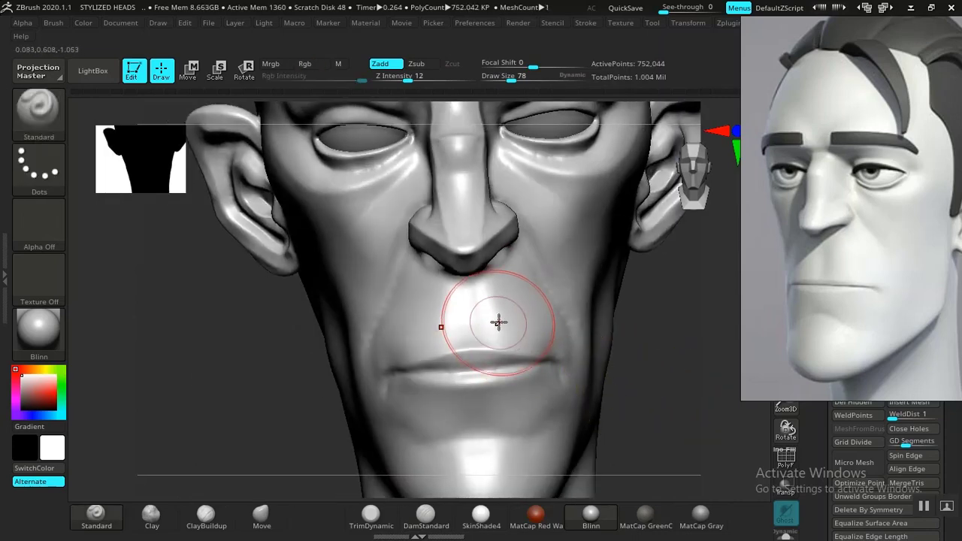
{"action": "left_click_drag", "start_coordinate": [508, 305], "coordinate": [477, 300]}
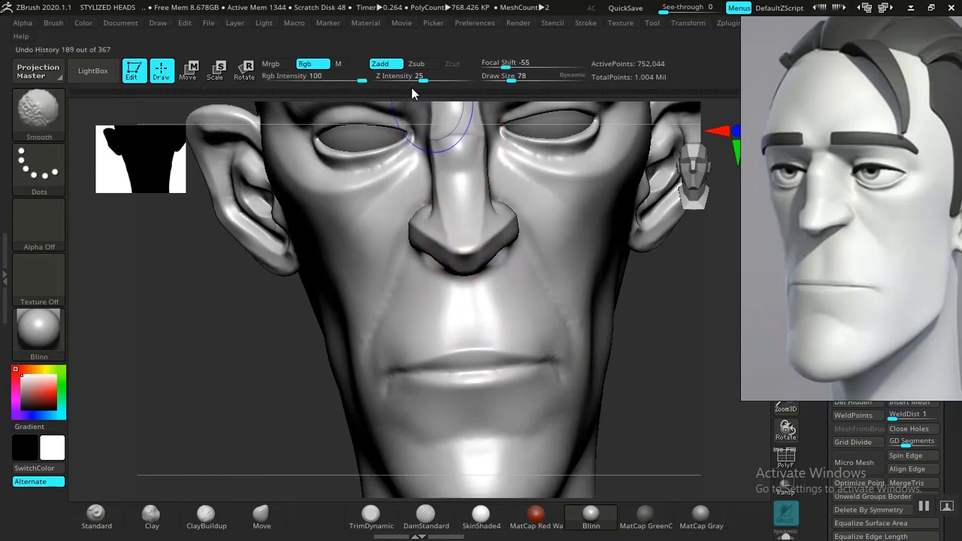
{"action": "left_click_drag", "start_coordinate": [420, 76], "coordinate": [408, 77]}
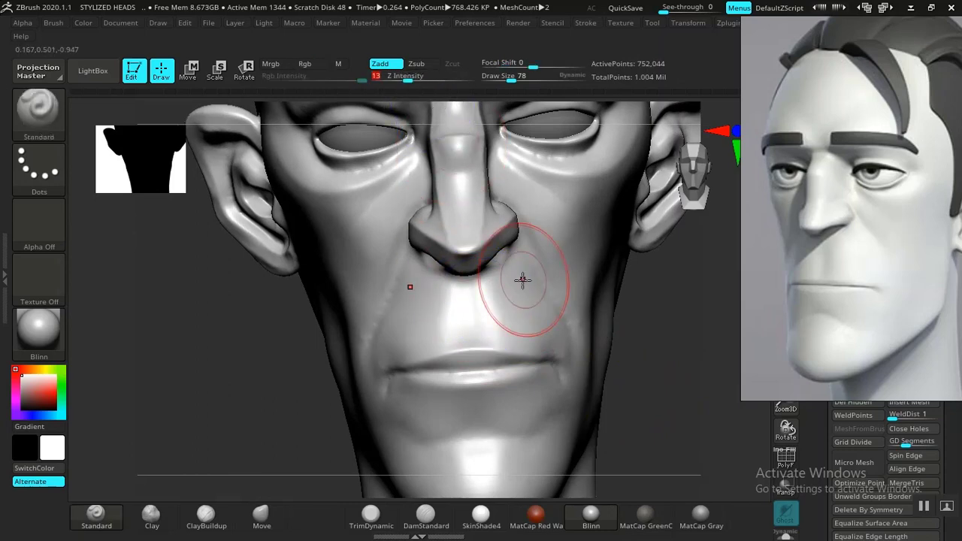
Shape and smooth the philtrum groove between the nose and upper lip with the Standard brush at intensity 13
{"action": "mouse_move", "coordinate": [642, 344]}
{"action": "left_mouse_down"}
{"action": "mouse_move", "coordinate": [655, 348]}
{"action": "mouse_move", "coordinate": [642, 382]}
{"action": "mouse_move", "coordinate": [653, 440]}
{"action": "mouse_move", "coordinate": [684, 432]}
{"action": "mouse_move", "coordinate": [502, 360]}
{"action": "left_mouse_up"}
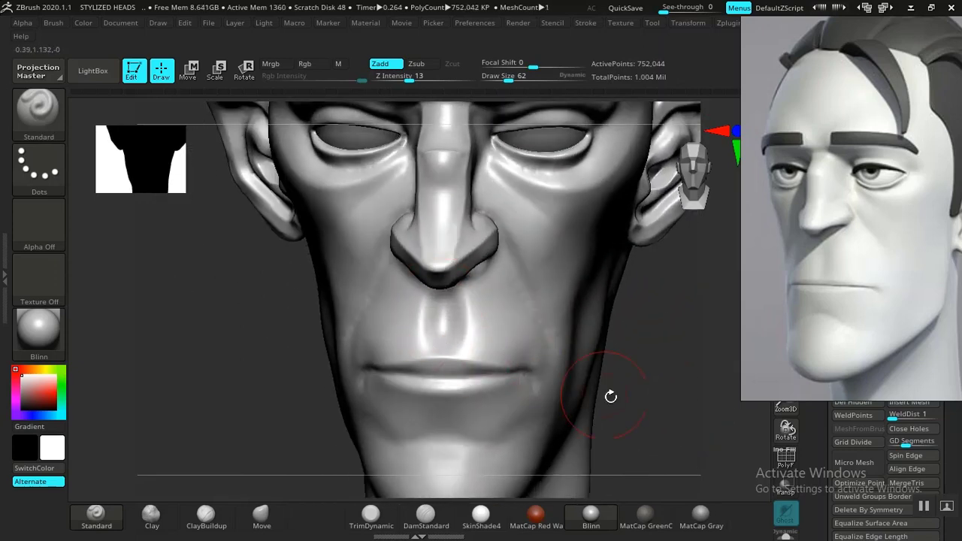
{"action": "mouse_move", "coordinate": [651, 417]}
{"action": "left_mouse_down", "text": "alt"}
{"action": "mouse_move", "coordinate": [659, 401]}
{"action": "mouse_move", "coordinate": [524, 307]}
{"action": "left_mouse_up", "text": "alt"}
{"action": "mouse_move", "coordinate": [567, 387]}
{"action": "left_mouse_down", "text": "alt"}
{"action": "mouse_move", "coordinate": [563, 335]}
{"action": "mouse_move", "coordinate": [555, 339]}
{"action": "mouse_move", "coordinate": [658, 404]}
{"action": "mouse_move", "coordinate": [676, 450]}
{"action": "mouse_move", "coordinate": [558, 425]}
{"action": "left_mouse_up", "text": "alt"}
{"action": "mouse_move", "coordinate": [266, 350]}
{"action": "left_mouse_down"}
{"action": "mouse_move", "coordinate": [277, 343]}
{"action": "mouse_move", "coordinate": [318, 457]}
{"action": "mouse_move", "coordinate": [375, 414]}
{"action": "left_mouse_up"}
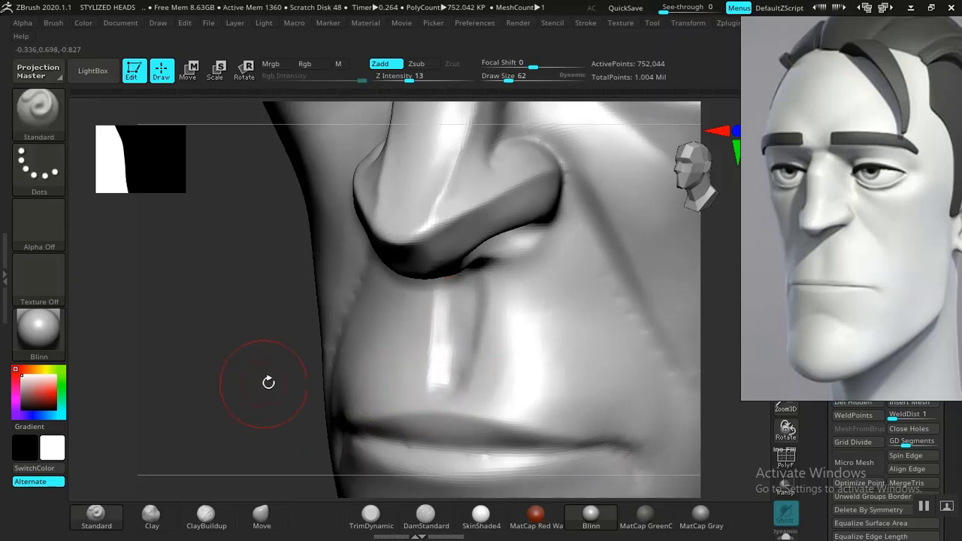
{"action": "left_click_drag", "start_coordinate": [295, 359], "coordinate": [253, 371], "text": "shift"}
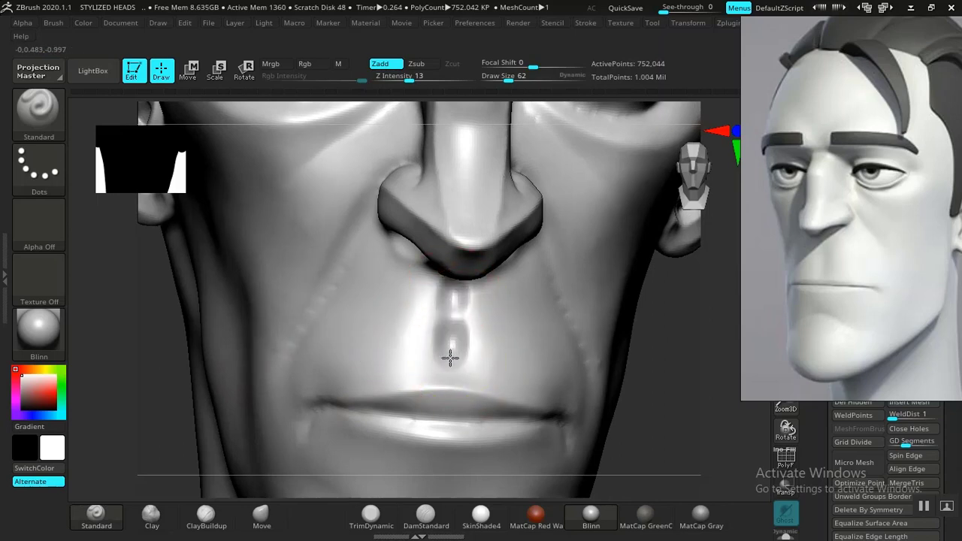
{"action": "mouse_move", "coordinate": [450, 358]}
{"action": "left_mouse_down", "text": "shift"}
{"action": "mouse_move", "coordinate": [450, 376]}
{"action": "mouse_move", "coordinate": [452, 299]}
{"action": "left_mouse_up", "text": "shift"}
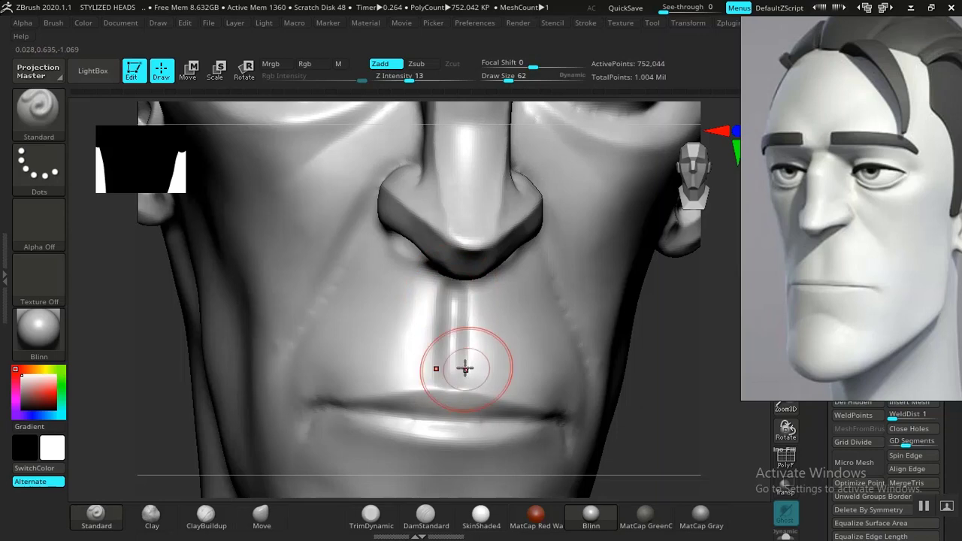
{"action": "key", "text": "shift"}
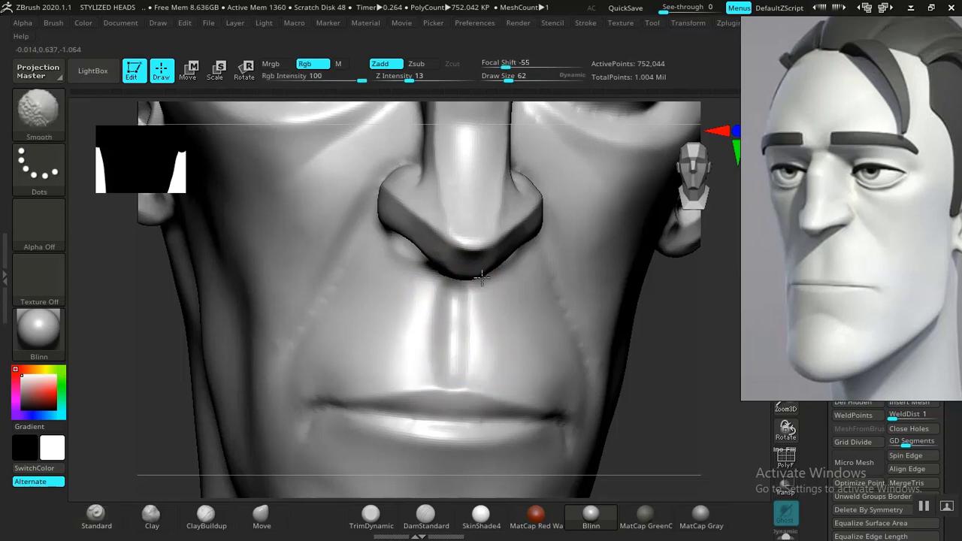
Carve a curved crease between the lower lip and chin with DamStandard at intensity 25, extending it toward the mouth corner
{"action": "key", "text": "f"}
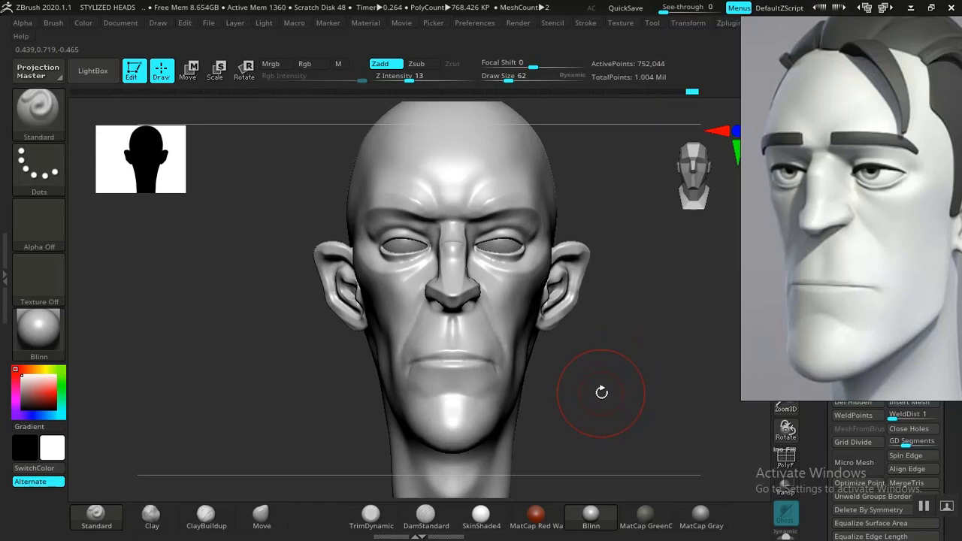
{"action": "mouse_move", "coordinate": [594, 404]}
{"action": "left_mouse_down", "text": "alt"}
{"action": "mouse_move", "coordinate": [612, 468]}
{"action": "mouse_move", "coordinate": [627, 352]}
{"action": "mouse_move", "coordinate": [658, 457]}
{"action": "mouse_move", "coordinate": [643, 391]}
{"action": "mouse_move", "coordinate": [664, 361]}
{"action": "mouse_move", "coordinate": [650, 460]}
{"action": "left_mouse_up", "text": "alt"}
{"action": "left_click", "coordinate": [442, 514]}
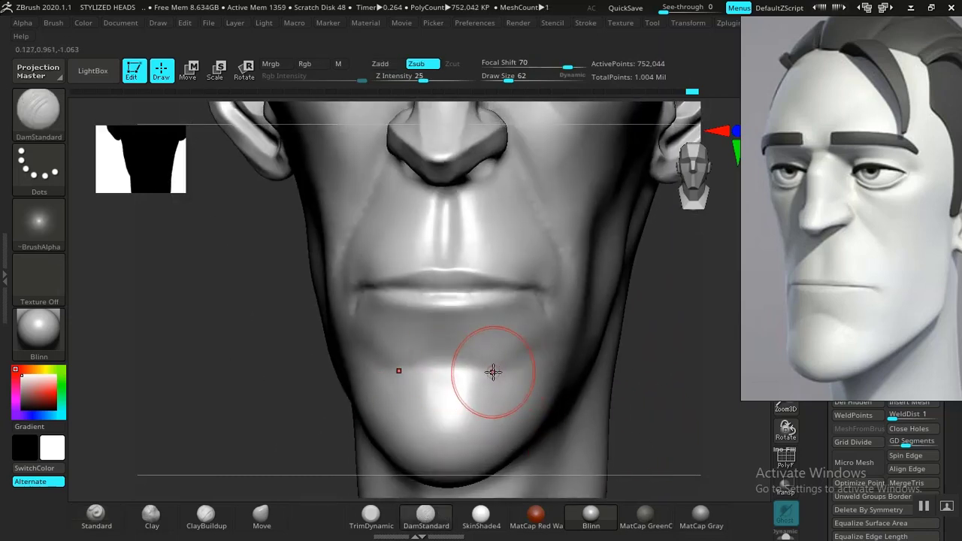
{"action": "left_click_drag", "start_coordinate": [501, 371], "coordinate": [447, 364]}
{"action": "key", "text": "ctrl+z"}
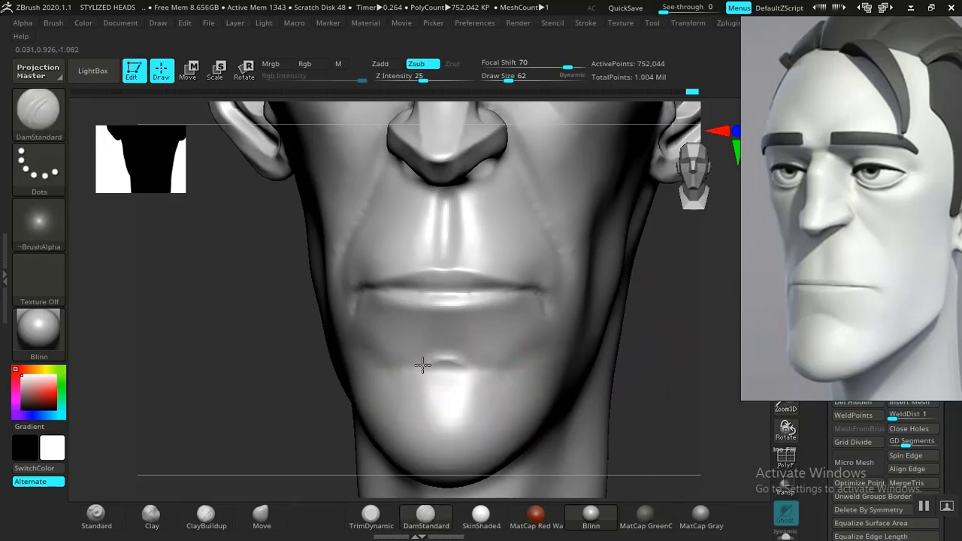
{"action": "key", "text": "ctrl+z"}
{"action": "left_click_drag", "start_coordinate": [404, 366], "coordinate": [486, 367]}
{"action": "left_click_drag", "start_coordinate": [635, 391], "coordinate": [699, 442]}
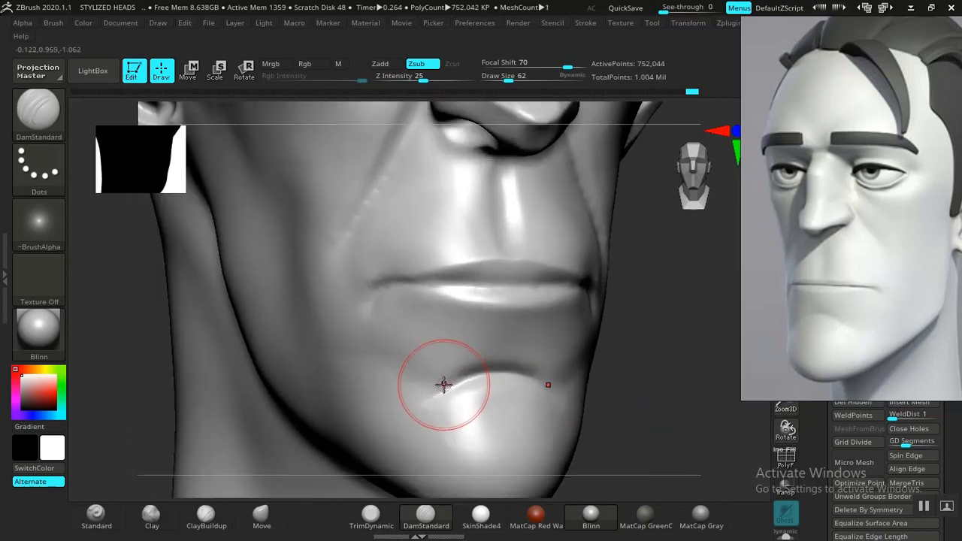
{"action": "mouse_move", "coordinate": [443, 385]}
{"action": "left_mouse_down"}
{"action": "mouse_move", "coordinate": [411, 373]}
{"action": "mouse_move", "coordinate": [369, 335]}
{"action": "left_mouse_up"}
Set the Smooth brush's intensity to 58 and soften the outer part of the crease below the mouth corner
{"action": "mouse_move", "coordinate": [643, 398]}
{"action": "left_mouse_down"}
{"action": "mouse_move", "coordinate": [560, 381]}
{"action": "mouse_move", "coordinate": [543, 358]}
{"action": "left_mouse_up"}
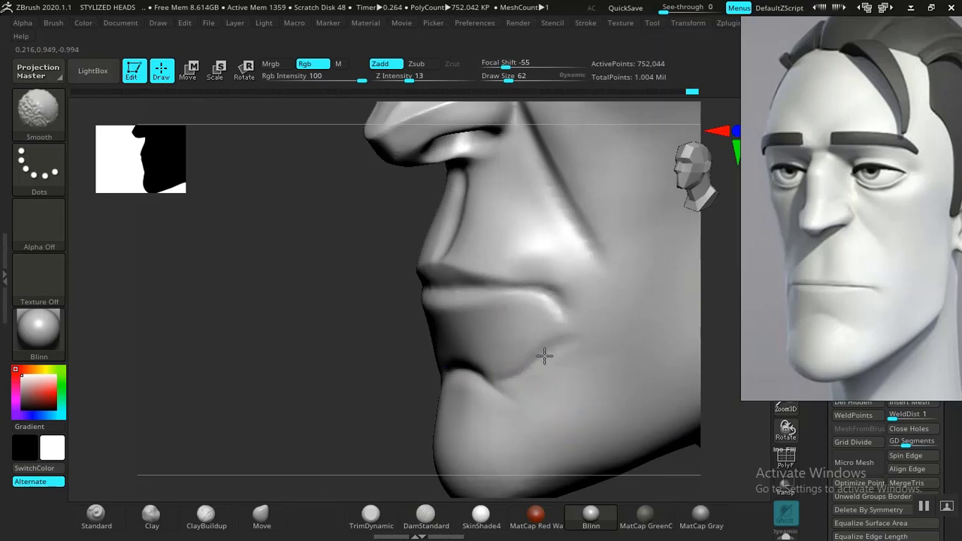
{"action": "left_click", "coordinate": [449, 79], "text": "shift"}
{"action": "left_click_drag", "start_coordinate": [552, 338], "coordinate": [550, 344], "text": "shift"}
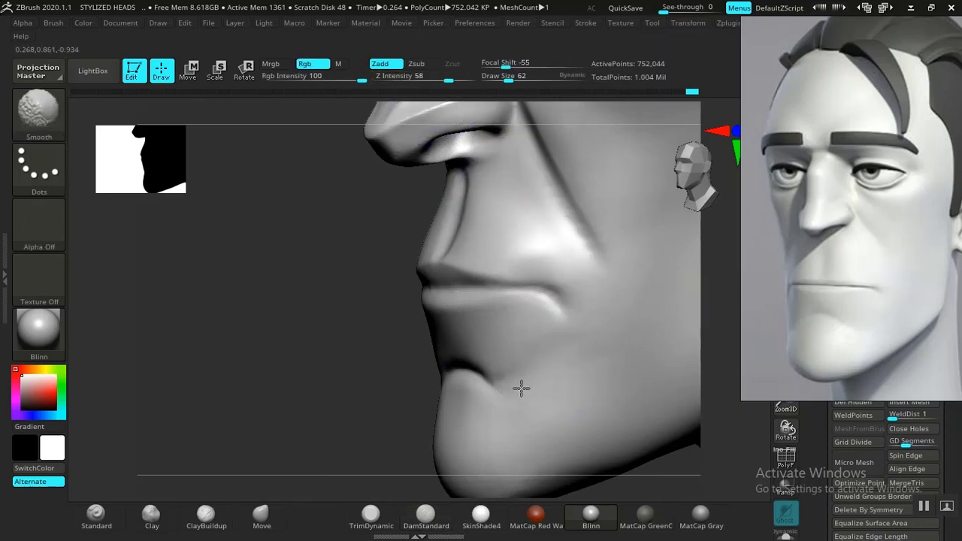
{"action": "left_click_drag", "start_coordinate": [521, 388], "coordinate": [496, 355], "text": "shift"}
Build up the area beneath the corner of the lower lip with ClayBuildup at intensity 20
{"action": "mouse_move", "coordinate": [323, 368]}
{"action": "left_mouse_down"}
{"action": "mouse_move", "coordinate": [415, 366]}
{"action": "mouse_move", "coordinate": [378, 329]}
{"action": "left_mouse_up"}
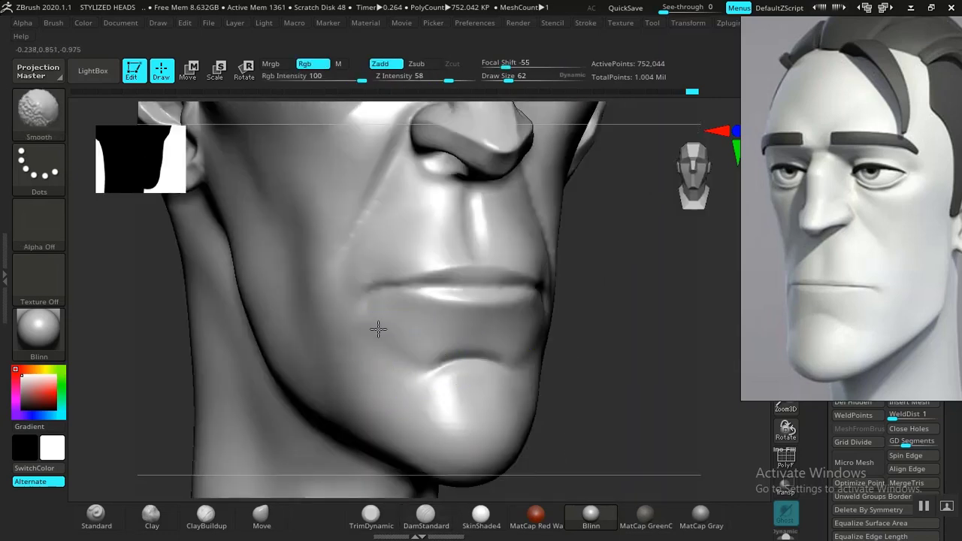
{"action": "left_click", "coordinate": [150, 516]}
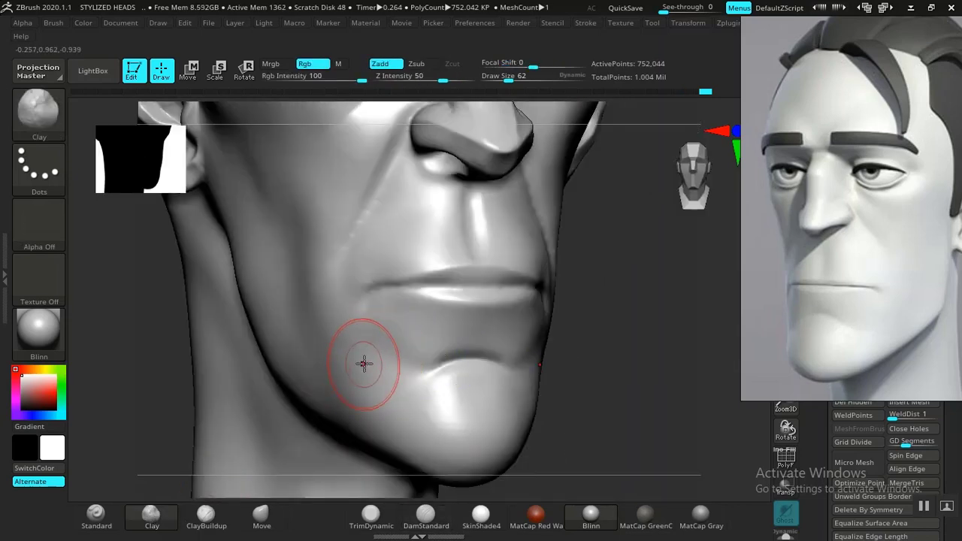
{"action": "left_click", "coordinate": [196, 517]}
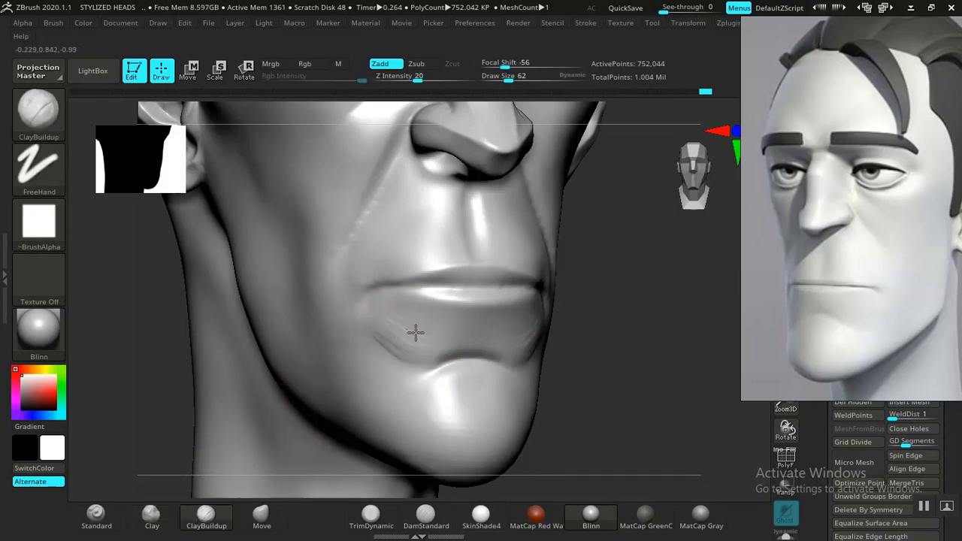
{"action": "mouse_move", "coordinate": [375, 315]}
{"action": "left_mouse_down"}
{"action": "mouse_move", "coordinate": [382, 333]}
{"action": "mouse_move", "coordinate": [417, 344]}
{"action": "mouse_move", "coordinate": [408, 318]}
{"action": "mouse_move", "coordinate": [429, 329]}
{"action": "mouse_move", "coordinate": [404, 325]}
{"action": "left_mouse_up"}
Tighten the crease above the chin with the Pinch brush at intensity 20
{"action": "left_click_drag", "start_coordinate": [622, 372], "coordinate": [510, 290], "text": "alt"}
{"action": "left_click_drag", "start_coordinate": [624, 347], "coordinate": [650, 424]}
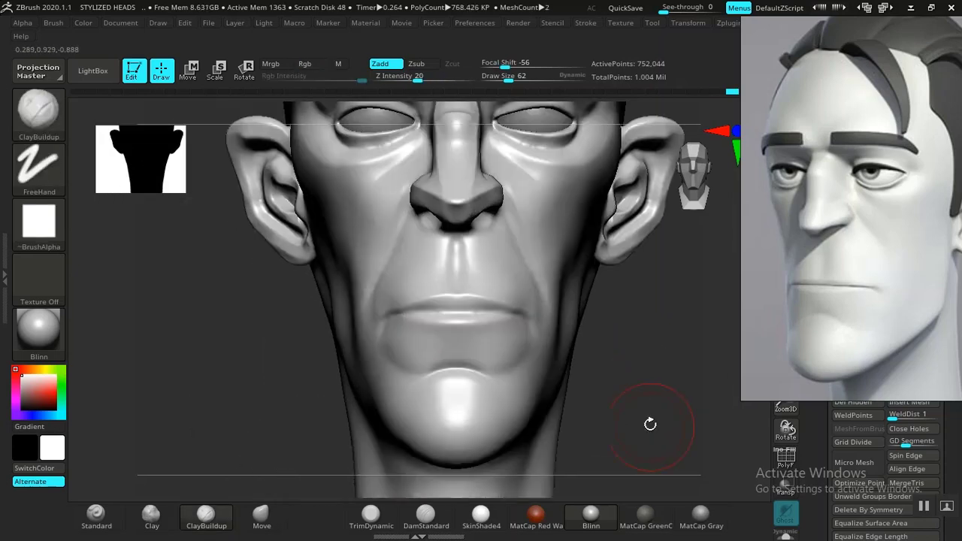
{"action": "mouse_move", "coordinate": [638, 358]}
{"action": "left_mouse_down"}
{"action": "mouse_move", "coordinate": [644, 436]}
{"action": "mouse_move", "coordinate": [459, 428]}
{"action": "left_mouse_up"}
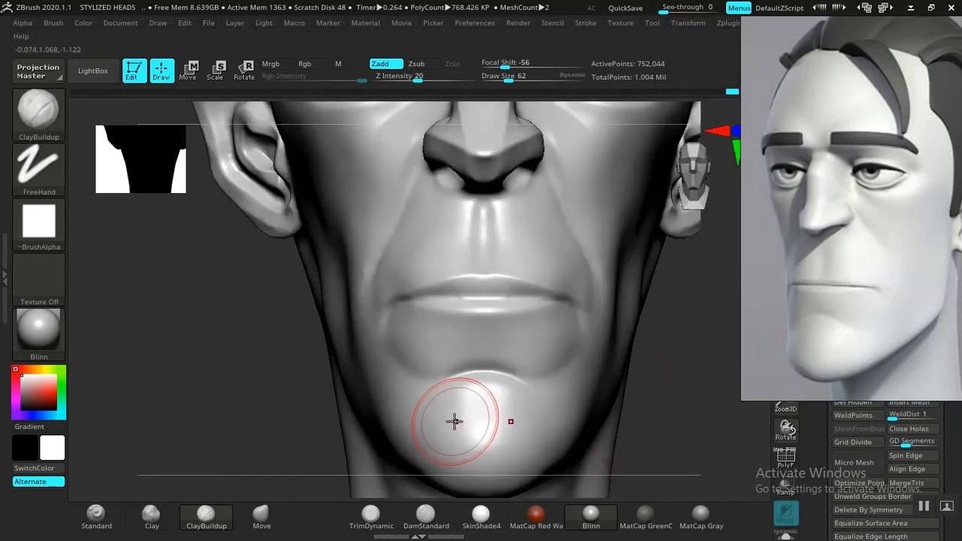
{"action": "key", "text": "b"}
{"action": "key", "text": "p"}
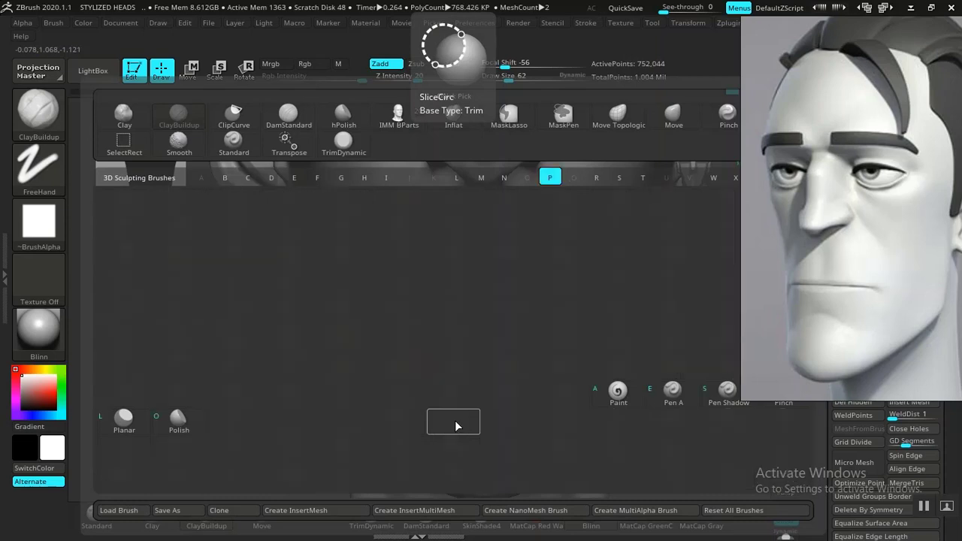
{"action": "key", "text": "i"}
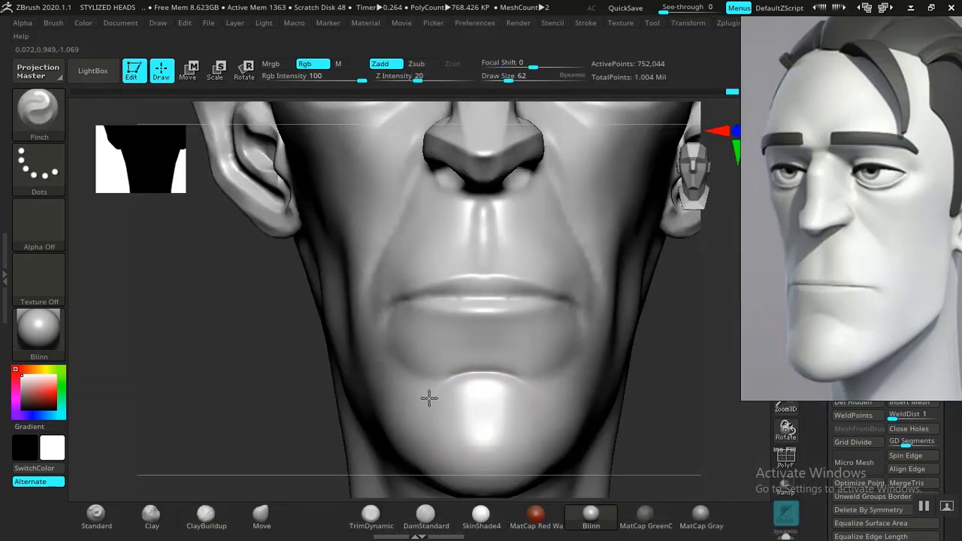
{"action": "left_click_drag", "start_coordinate": [429, 398], "coordinate": [487, 377]}
Sharpen the philtrum edges with DamStandard at intensity 25 and soften them with the Smooth brush at intensity 18
{"action": "left_click_drag", "start_coordinate": [678, 413], "coordinate": [642, 376], "text": "alt"}
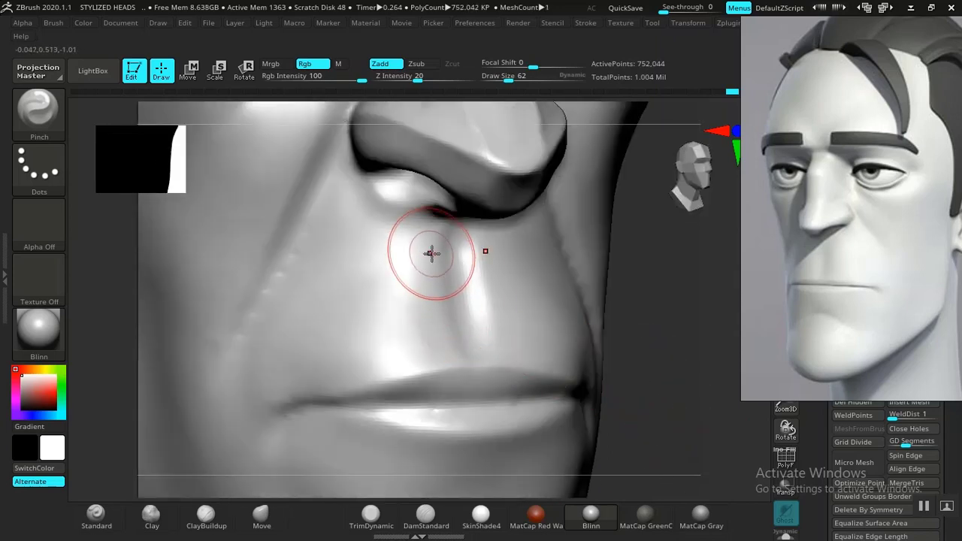
{"action": "left_click", "coordinate": [426, 517]}
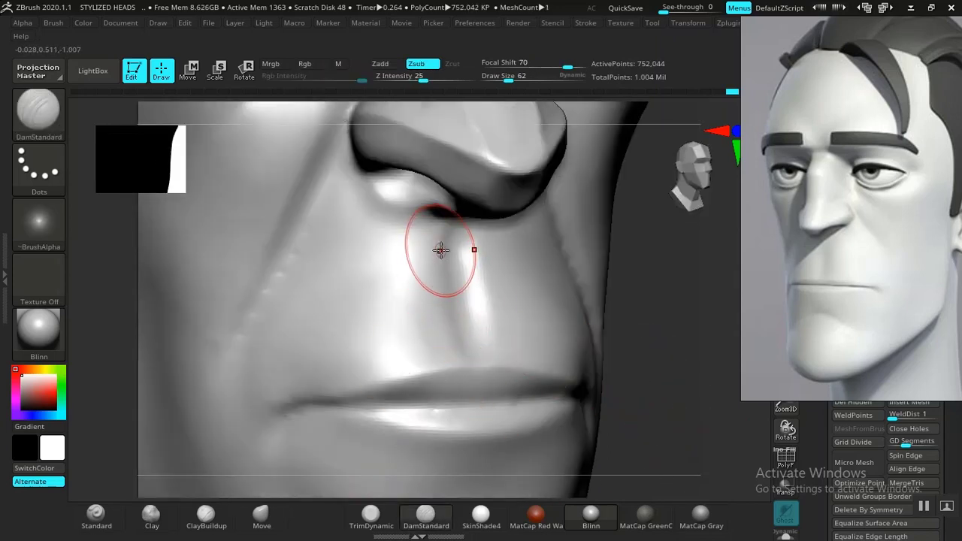
{"action": "left_click_drag", "start_coordinate": [445, 241], "coordinate": [447, 227]}
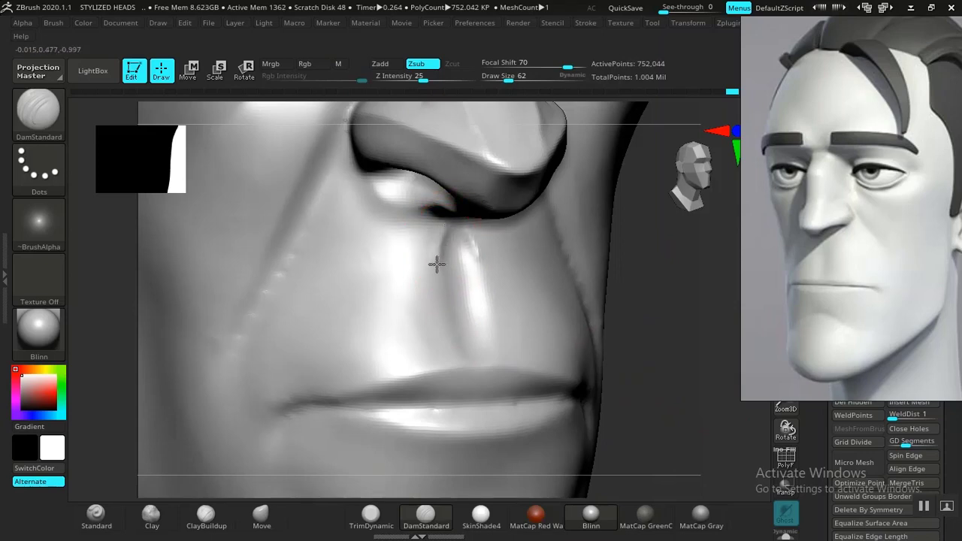
{"action": "left_click_drag", "start_coordinate": [438, 304], "coordinate": [446, 340]}
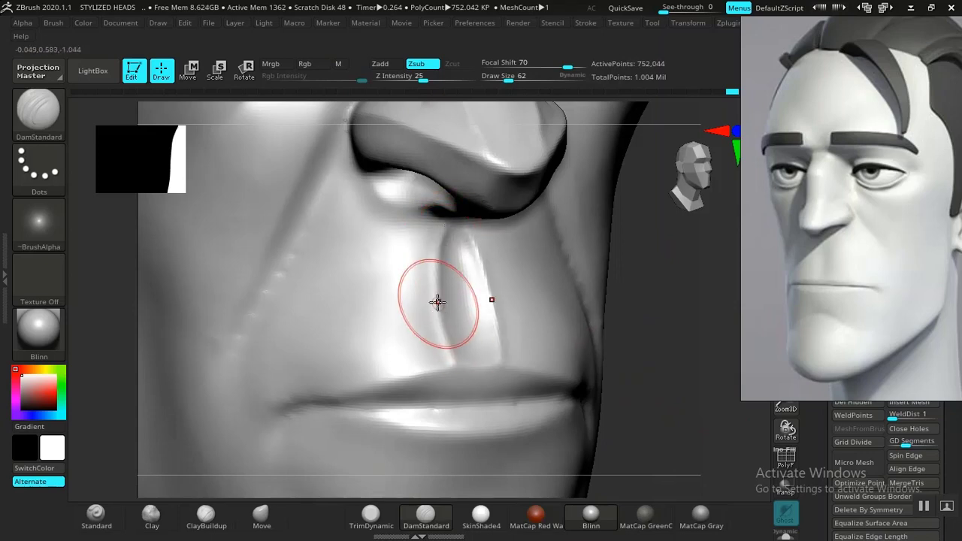
{"action": "key", "text": "shift"}
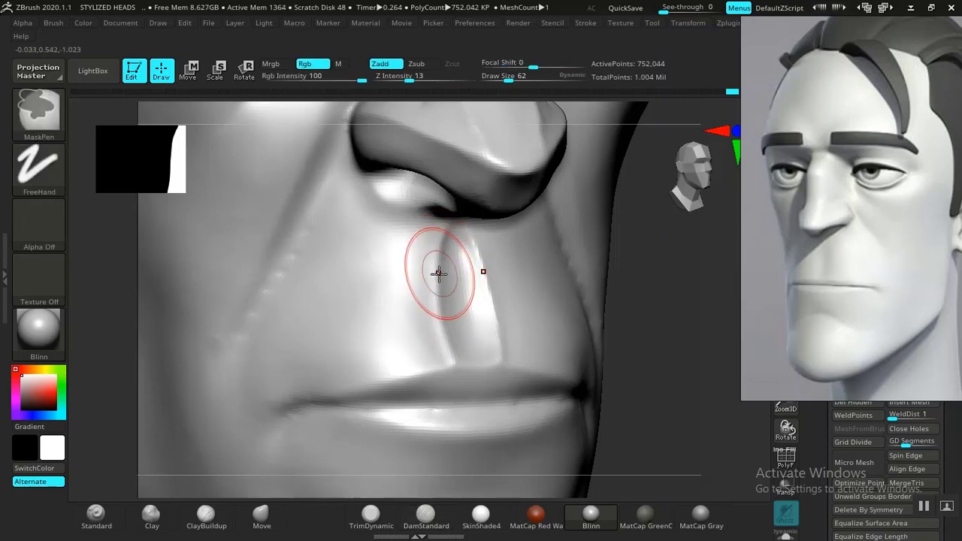
{"action": "key", "text": "ctrl+z"}
{"action": "left_click_drag", "start_coordinate": [447, 77], "coordinate": [415, 76], "text": "shift"}
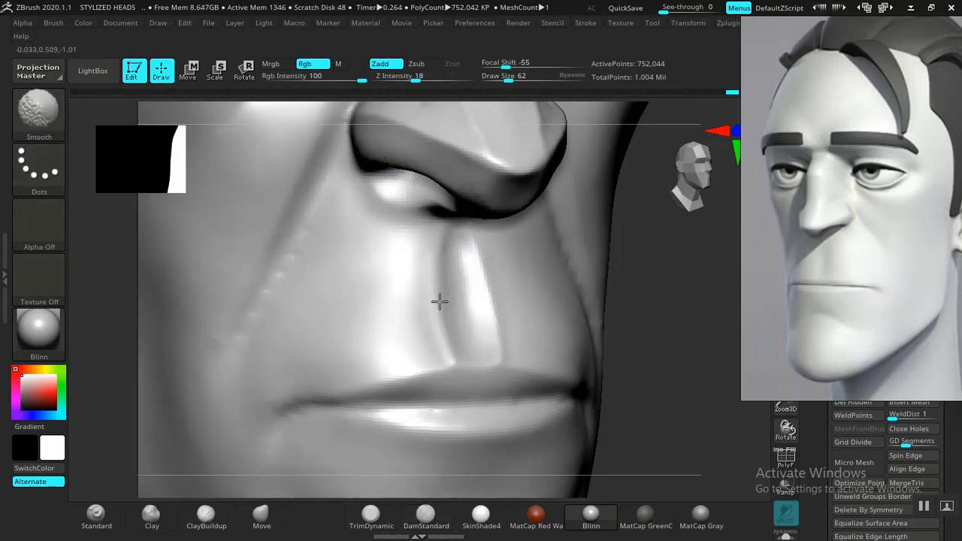
Smooth the plane edge across the nose bridge with the Smooth brush at intensity 18
{"action": "right_click_drag", "start_coordinate": [562, 290], "coordinate": [584, 343], "text": "ctrl"}
{"action": "mouse_move", "coordinate": [597, 346]}
{"action": "left_mouse_down", "text": "alt"}
{"action": "mouse_move", "coordinate": [569, 388]}
{"action": "mouse_move", "coordinate": [584, 369]}
{"action": "mouse_move", "coordinate": [556, 378]}
{"action": "mouse_move", "coordinate": [571, 361]}
{"action": "mouse_move", "coordinate": [628, 396]}
{"action": "mouse_move", "coordinate": [571, 425]}
{"action": "mouse_move", "coordinate": [537, 421]}
{"action": "left_mouse_up", "text": "alt"}
{"action": "left_click_drag", "start_coordinate": [313, 363], "coordinate": [345, 435], "text": "alt"}
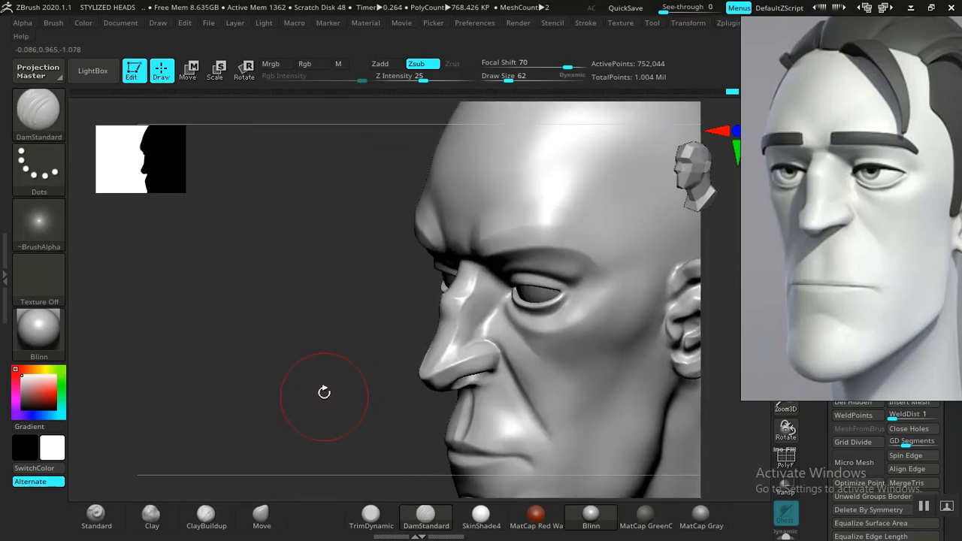
{"action": "right_click_drag", "start_coordinate": [324, 393], "coordinate": [380, 479], "text": "ctrl"}
{"action": "mouse_move", "coordinate": [379, 478]}
{"action": "left_mouse_down"}
{"action": "mouse_move", "coordinate": [308, 344]}
{"action": "mouse_move", "coordinate": [392, 397]}
{"action": "left_mouse_up"}
{"action": "key", "text": "shift"}
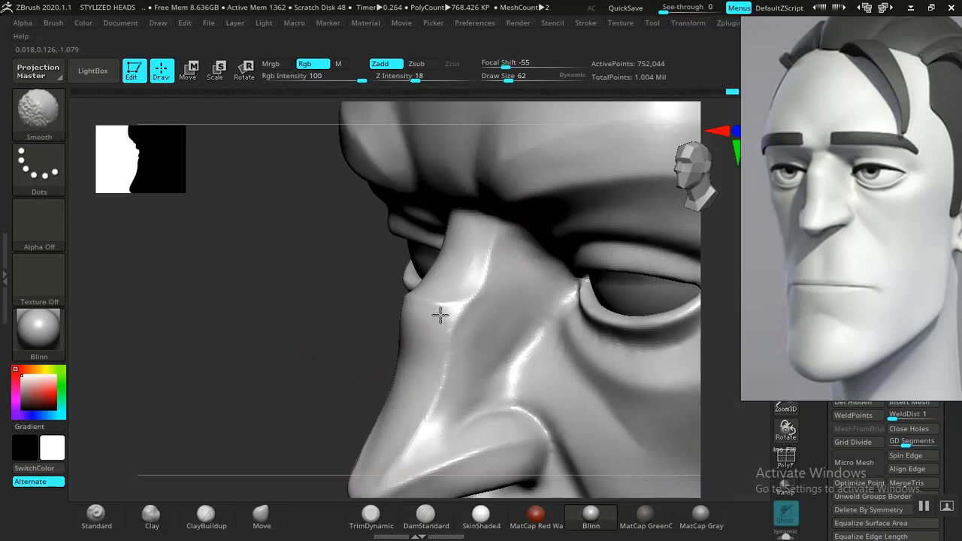
{"action": "left_click_drag", "start_coordinate": [440, 315], "coordinate": [436, 306], "text": "shift"}
Examine the head from the front and three-quarter side, including the nose, mouth and chin forms
{"action": "right_click_drag", "start_coordinate": [244, 378], "coordinate": [217, 194], "text": "ctrl"}
{"action": "left_click_drag", "start_coordinate": [237, 331], "coordinate": [338, 357]}
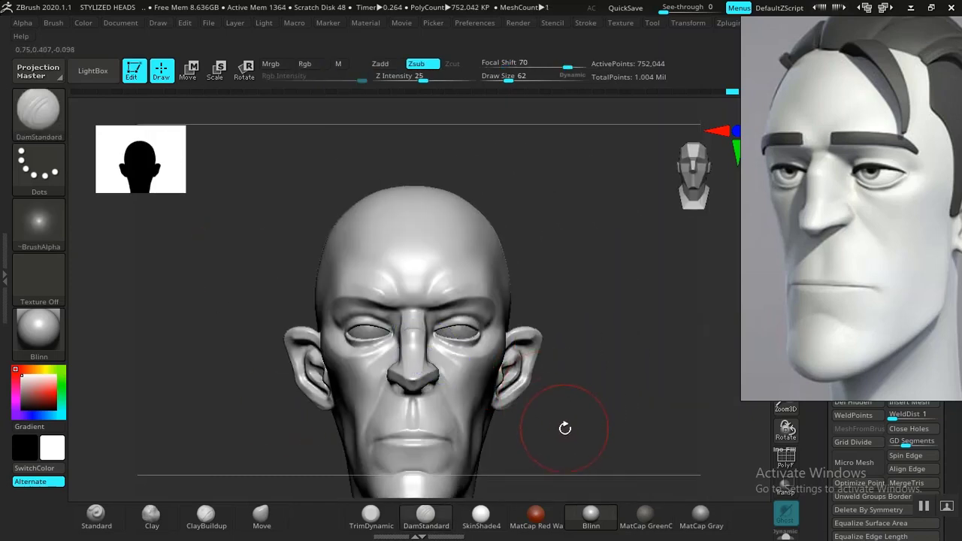
{"action": "left_click_drag", "start_coordinate": [565, 428], "coordinate": [585, 293], "text": "alt"}
{"action": "mouse_move", "coordinate": [570, 391]}
{"action": "left_mouse_down", "text": "alt"}
{"action": "mouse_move", "coordinate": [583, 284]}
{"action": "mouse_move", "coordinate": [609, 399]}
{"action": "mouse_move", "coordinate": [581, 371]}
{"action": "left_mouse_up", "text": "alt"}
{"action": "right_click_drag", "start_coordinate": [597, 321], "coordinate": [623, 415], "text": "ctrl"}
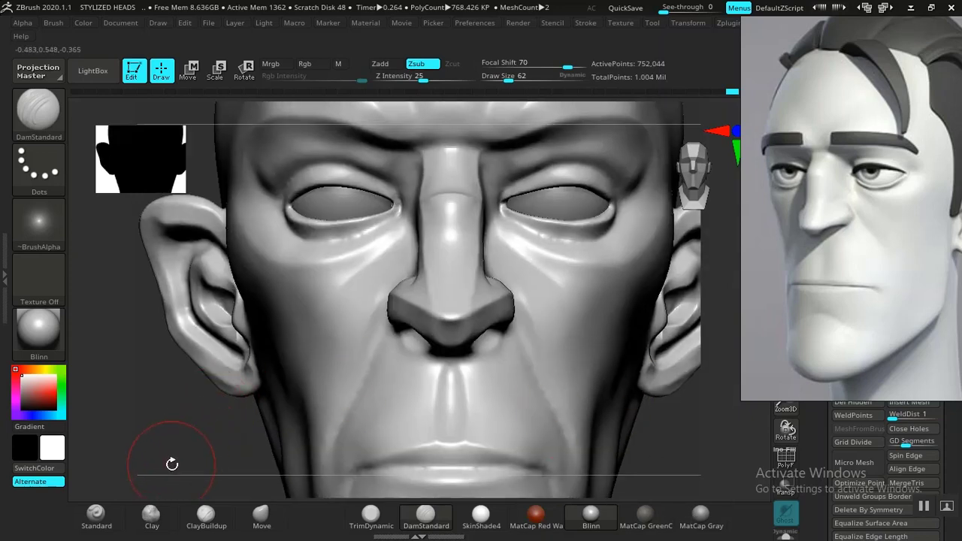
{"action": "mouse_move", "coordinate": [162, 464]}
{"action": "left_mouse_down"}
{"action": "mouse_move", "coordinate": [148, 456]}
{"action": "mouse_move", "coordinate": [156, 453]}
{"action": "left_mouse_up"}
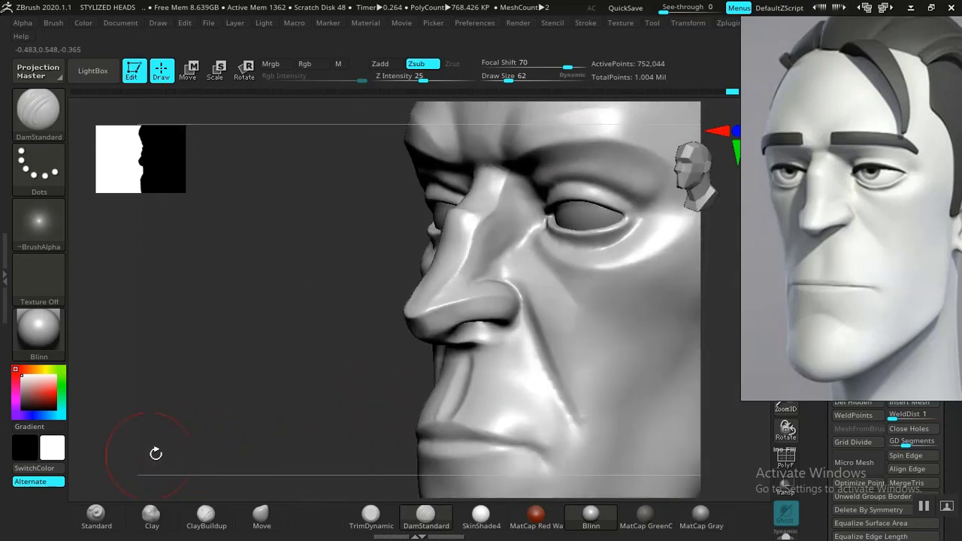
{"action": "mouse_move", "coordinate": [216, 432]}
{"action": "left_mouse_down"}
{"action": "mouse_move", "coordinate": [251, 448]}
{"action": "mouse_move", "coordinate": [609, 446]}
{"action": "mouse_move", "coordinate": [588, 294]}
{"action": "mouse_move", "coordinate": [604, 406]}
{"action": "mouse_move", "coordinate": [642, 438]}
{"action": "mouse_move", "coordinate": [639, 281]}
{"action": "mouse_move", "coordinate": [614, 329]}
{"action": "left_mouse_up"}
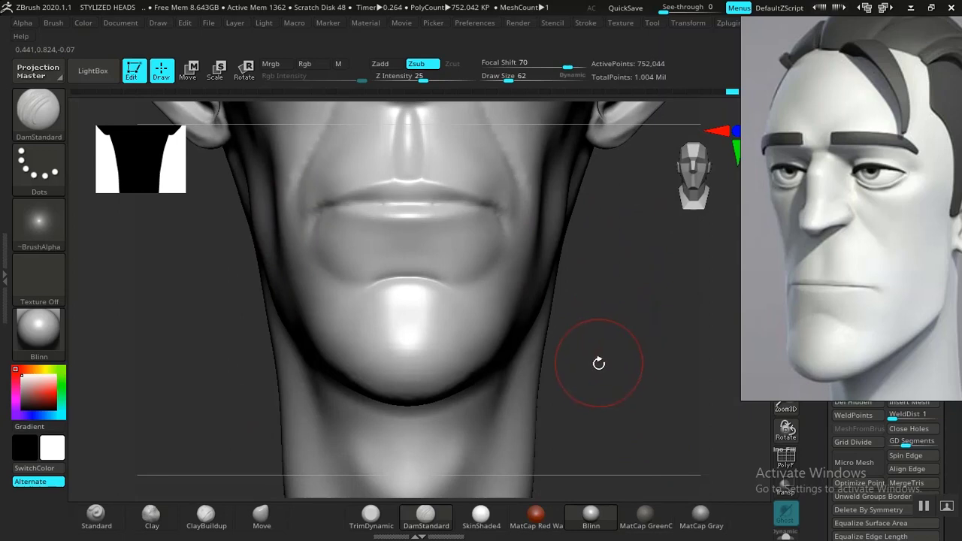
Deepen the line between the lips and the mouth corners with the DamStandard brush at intensity 25
{"action": "left_click_drag", "start_coordinate": [620, 298], "coordinate": [647, 467], "text": "alt"}
{"action": "right_click_drag", "start_coordinate": [593, 385], "coordinate": [509, 448]}
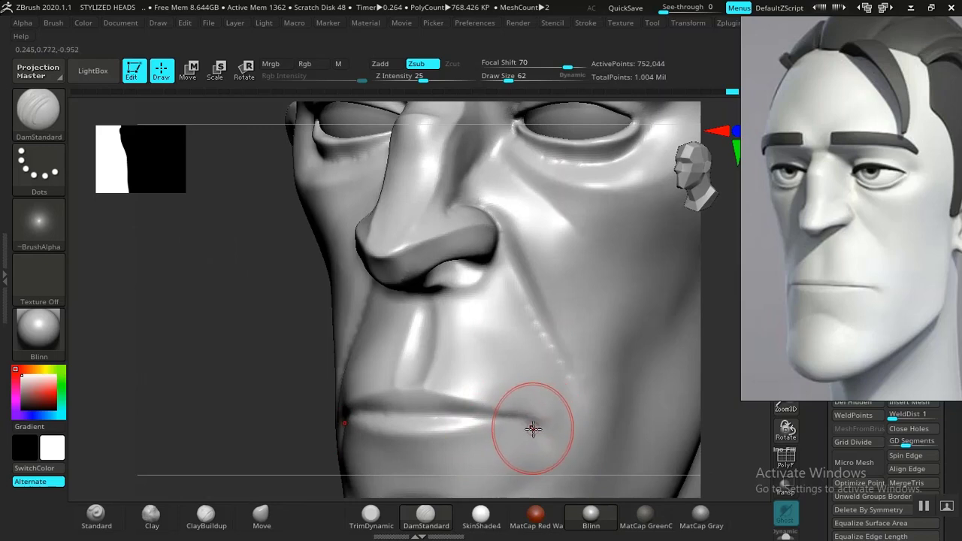
{"action": "left_click_drag", "start_coordinate": [526, 419], "coordinate": [536, 423]}
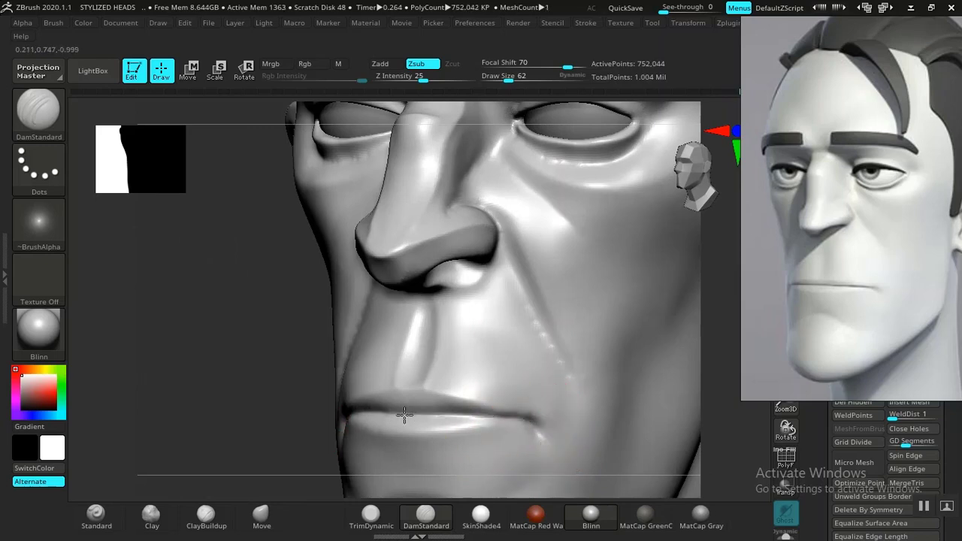
{"action": "left_click_drag", "start_coordinate": [404, 414], "coordinate": [531, 414]}
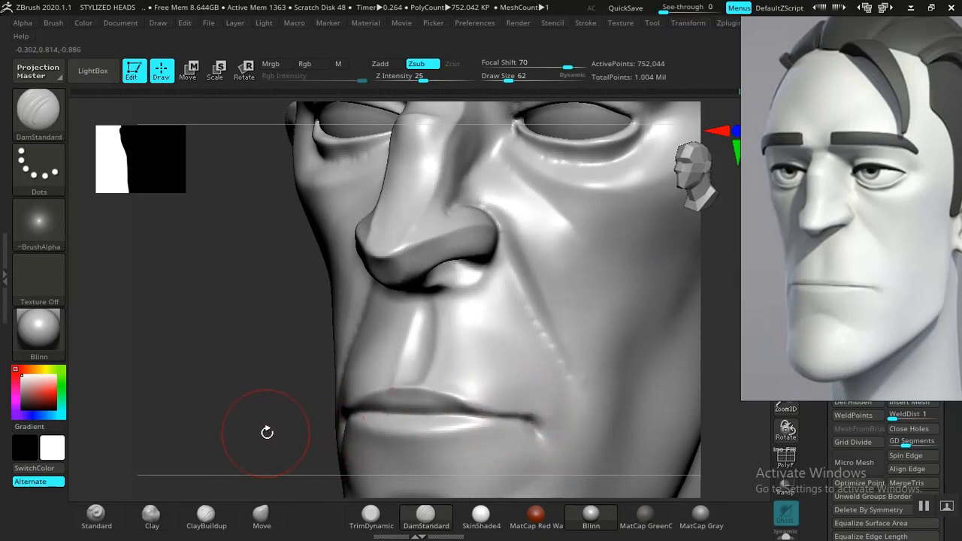
{"action": "left_click_drag", "start_coordinate": [267, 432], "coordinate": [361, 429]}
{"action": "mouse_move", "coordinate": [603, 399]}
{"action": "left_mouse_down"}
{"action": "mouse_move", "coordinate": [610, 378]}
{"action": "mouse_move", "coordinate": [638, 483]}
{"action": "mouse_move", "coordinate": [634, 383]}
{"action": "mouse_move", "coordinate": [574, 387]}
{"action": "left_mouse_up"}
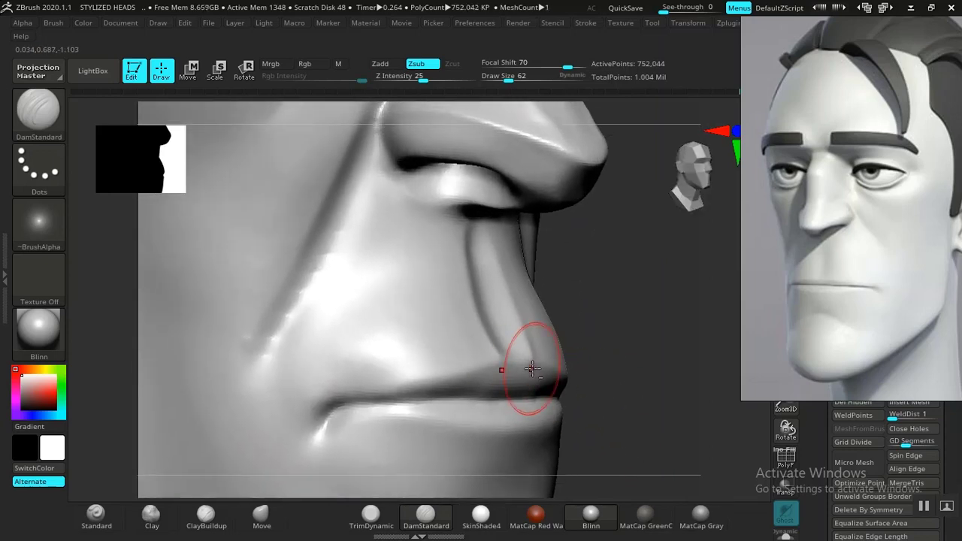
{"action": "left_click_drag", "start_coordinate": [525, 368], "coordinate": [480, 371]}
{"action": "key", "text": "ctrl+z"}
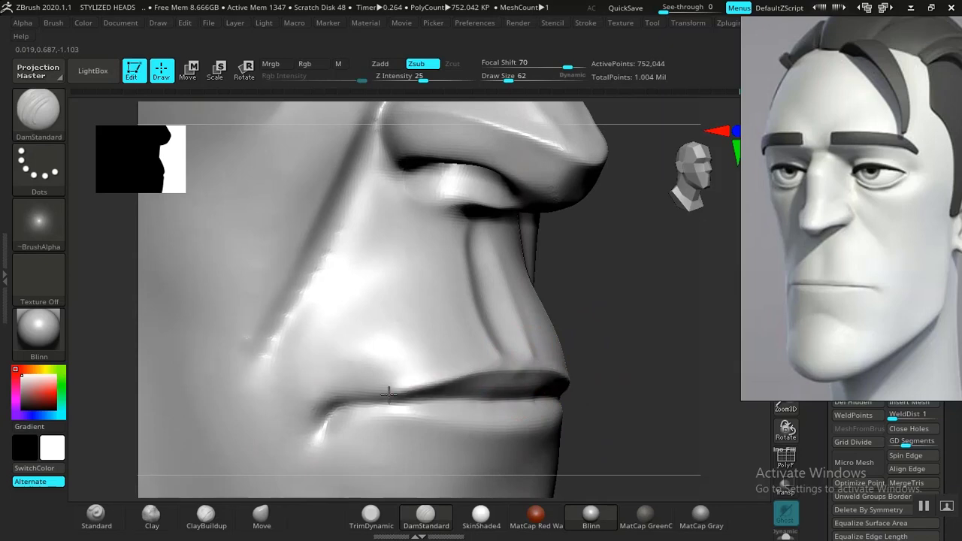
{"action": "left_click_drag", "start_coordinate": [661, 401], "coordinate": [579, 404]}
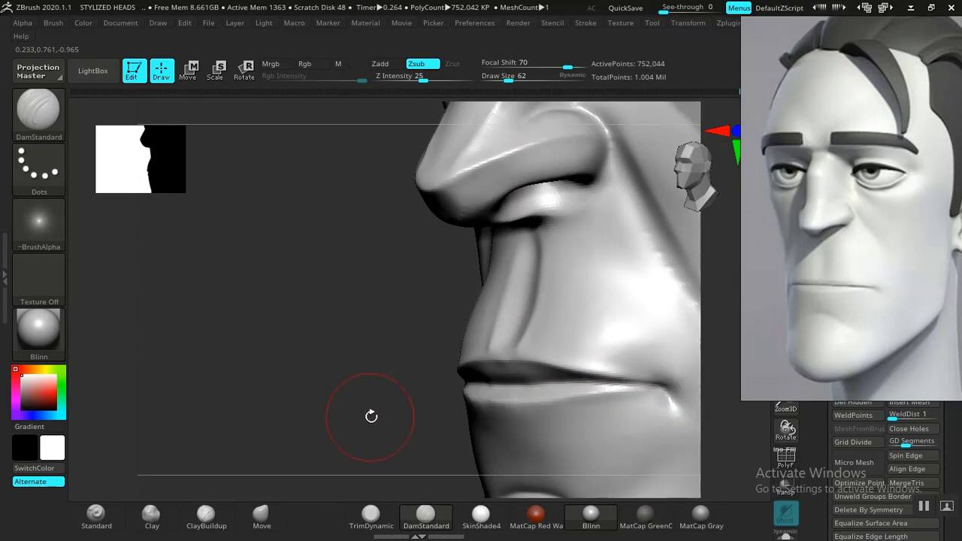
Pull a slight dip into the center of the upper lip with the Move brush at intensity 69 and draw size 62
{"action": "left_click_drag", "start_coordinate": [369, 416], "coordinate": [361, 344], "text": "alt"}
{"action": "key", "text": "f"}
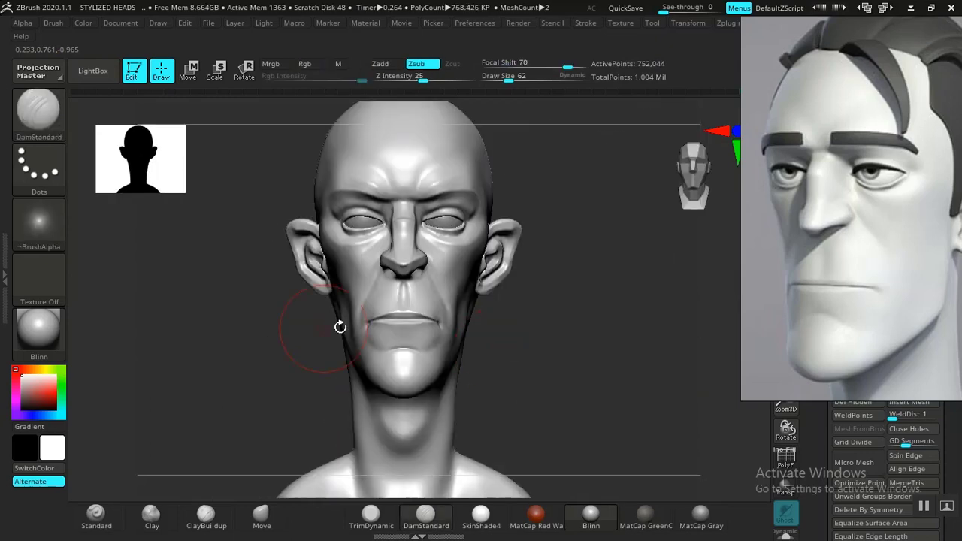
{"action": "left_click_drag", "start_coordinate": [596, 357], "coordinate": [651, 483], "text": "alt"}
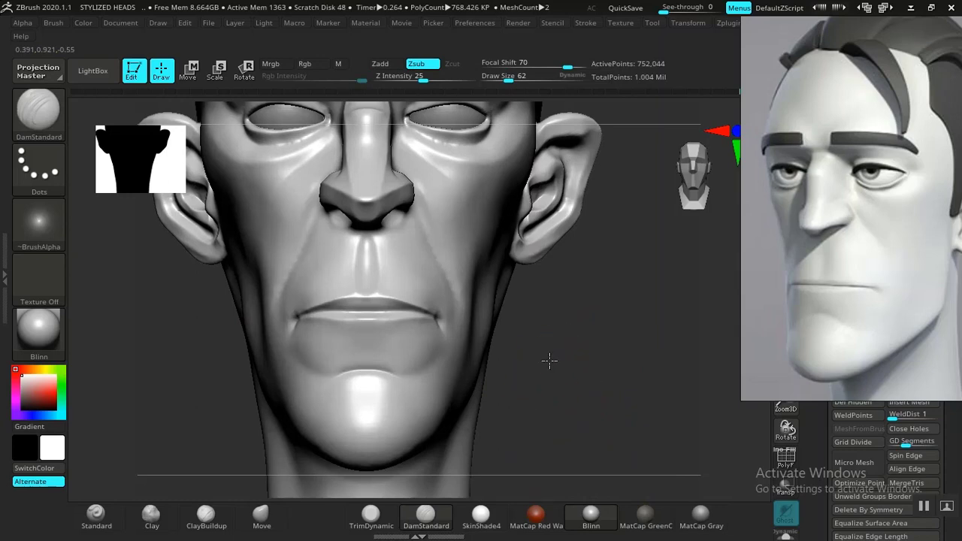
{"action": "left_click_drag", "start_coordinate": [549, 361], "coordinate": [658, 519]}
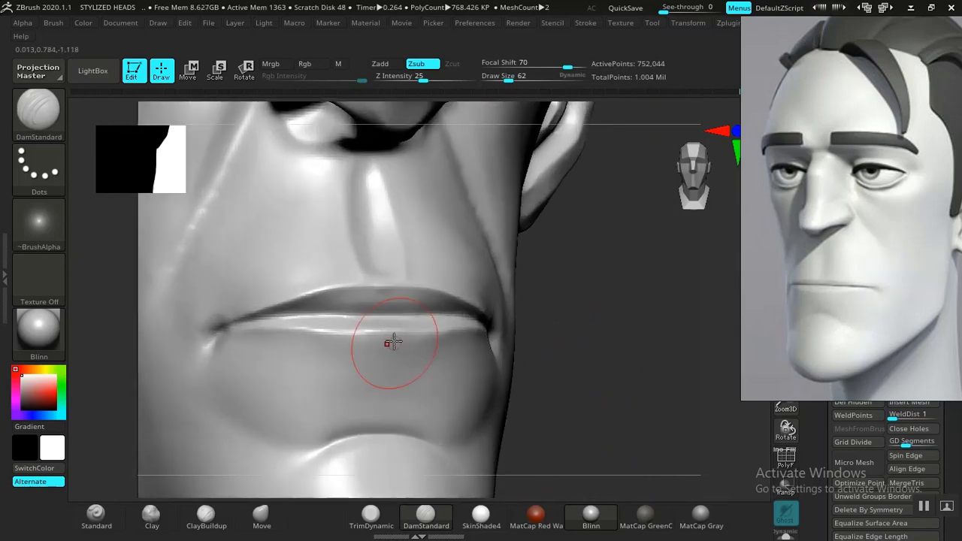
{"action": "left_click", "coordinate": [261, 517]}
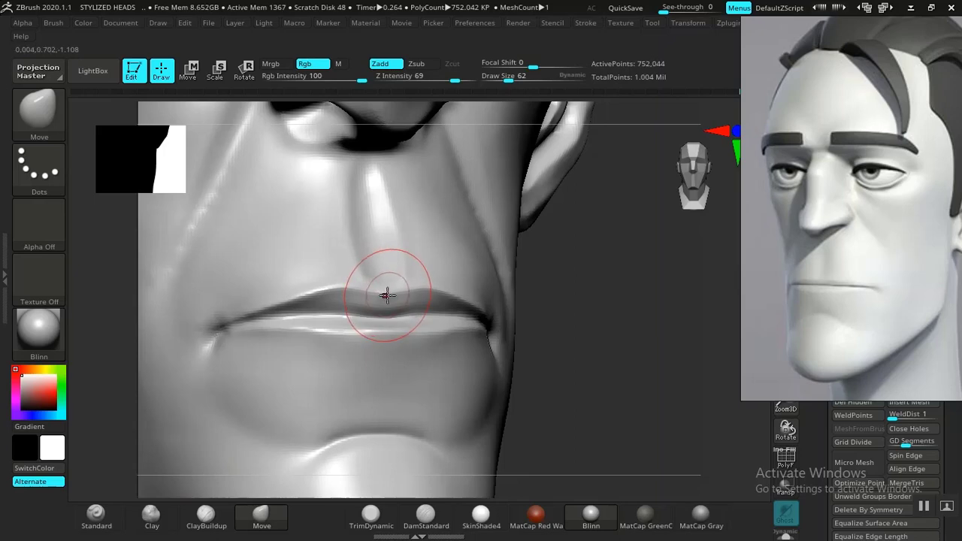
{"action": "key", "text": "f"}
{"action": "left_click_drag", "start_coordinate": [490, 316], "coordinate": [534, 333], "text": "shift"}
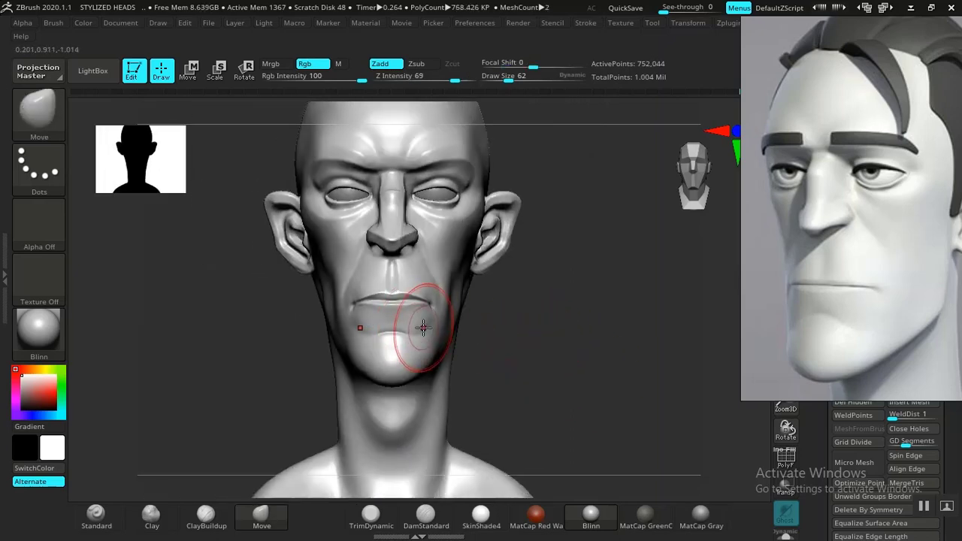
Reshape the cheek contours beside the ears with the Move brush, working down to a draw size of 82
{"action": "left_click_drag", "start_coordinate": [560, 359], "coordinate": [570, 432], "text": "alt"}
{"action": "left_click_drag", "start_coordinate": [570, 394], "coordinate": [613, 450], "text": "alt"}
{"action": "left_click_drag", "start_coordinate": [616, 389], "coordinate": [636, 461], "text": "alt"}
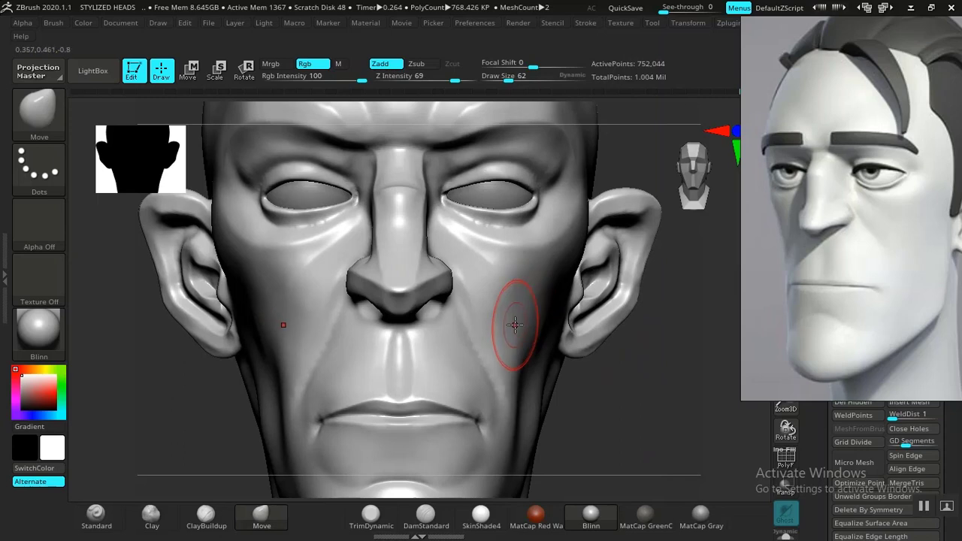
{"action": "key", "text": "bracketright"}
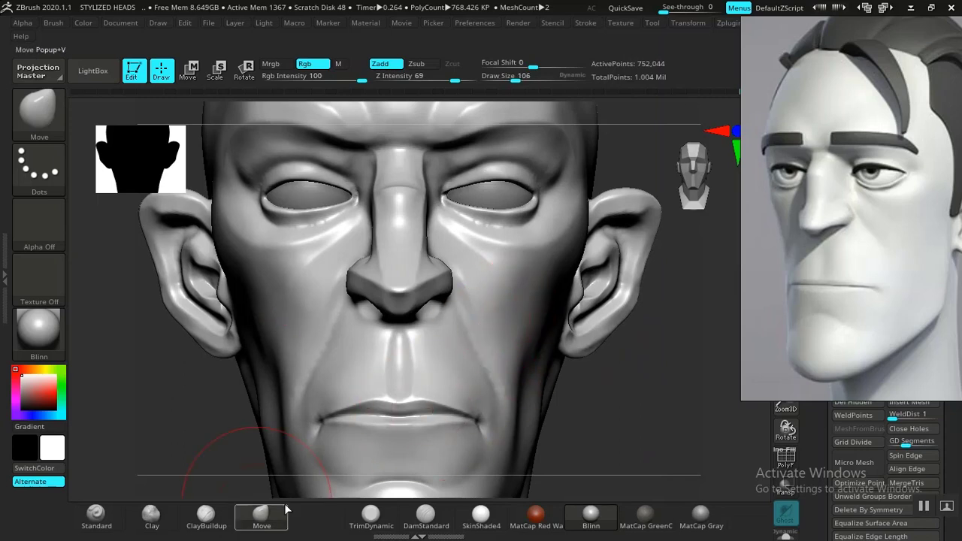
{"action": "left_click_drag", "start_coordinate": [623, 419], "coordinate": [613, 387], "text": "alt"}
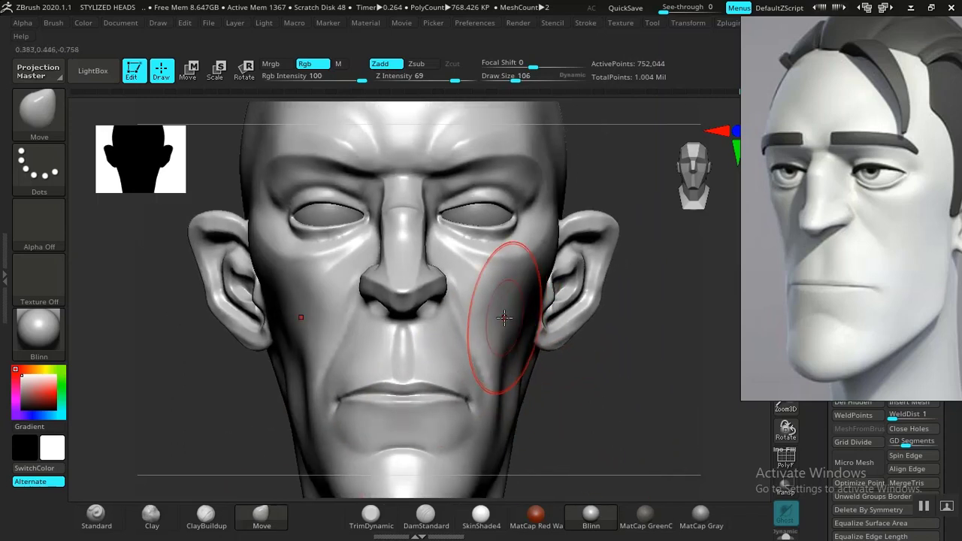
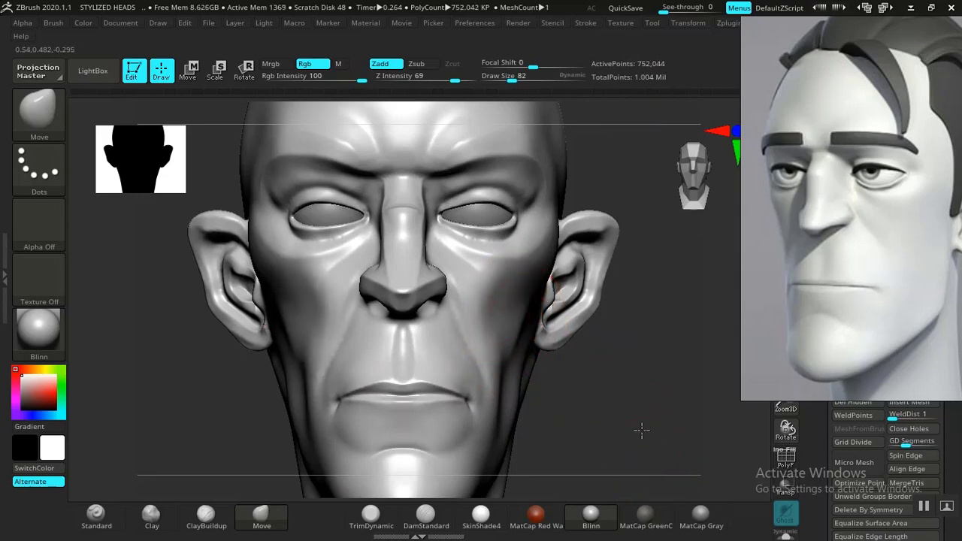
{"action": "left_click_drag", "start_coordinate": [642, 430], "coordinate": [636, 492], "text": "alt"}
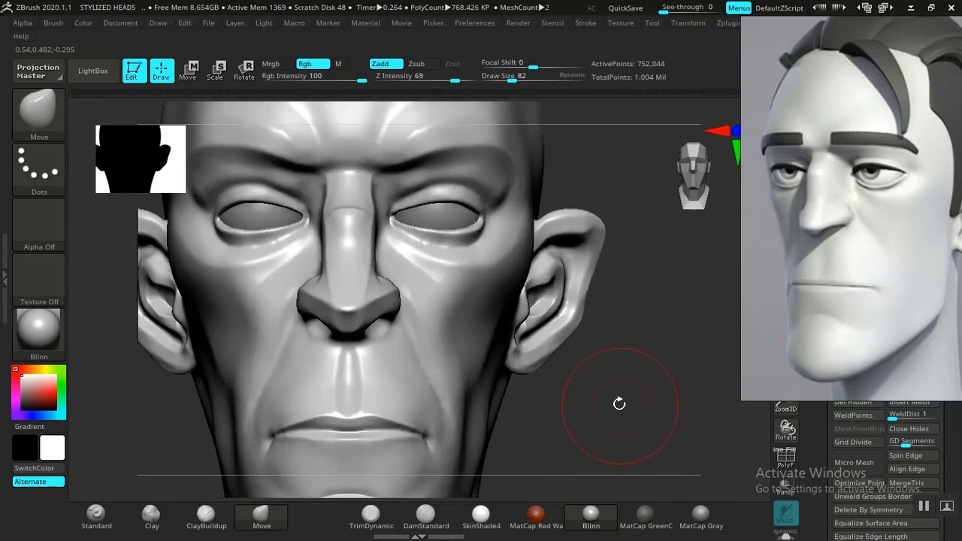
{"action": "left_click_drag", "start_coordinate": [641, 445], "coordinate": [621, 483], "text": "alt"}
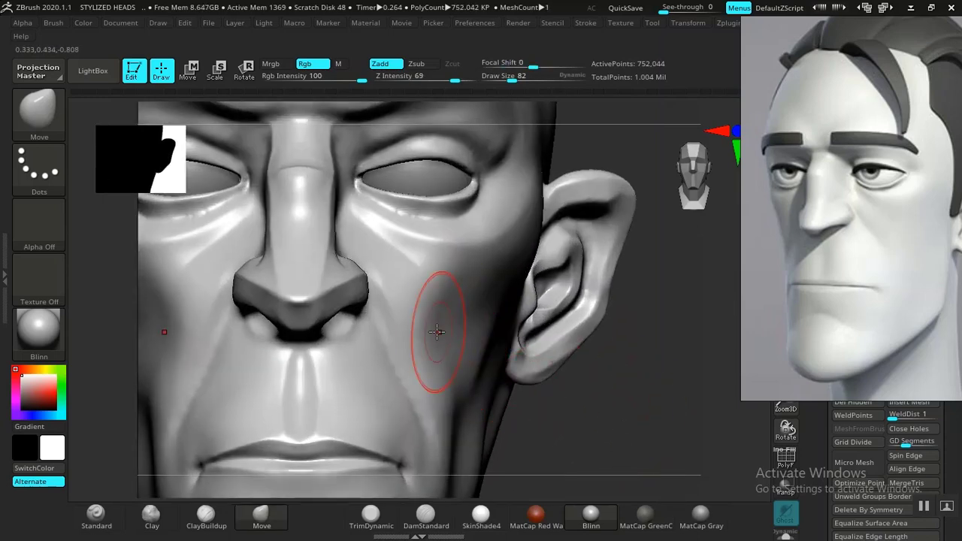
{"action": "left_click_drag", "start_coordinate": [605, 426], "coordinate": [575, 407]}
Soften the cheek surface with the Smooth brush at intensity 18
{"action": "key", "text": "shift"}
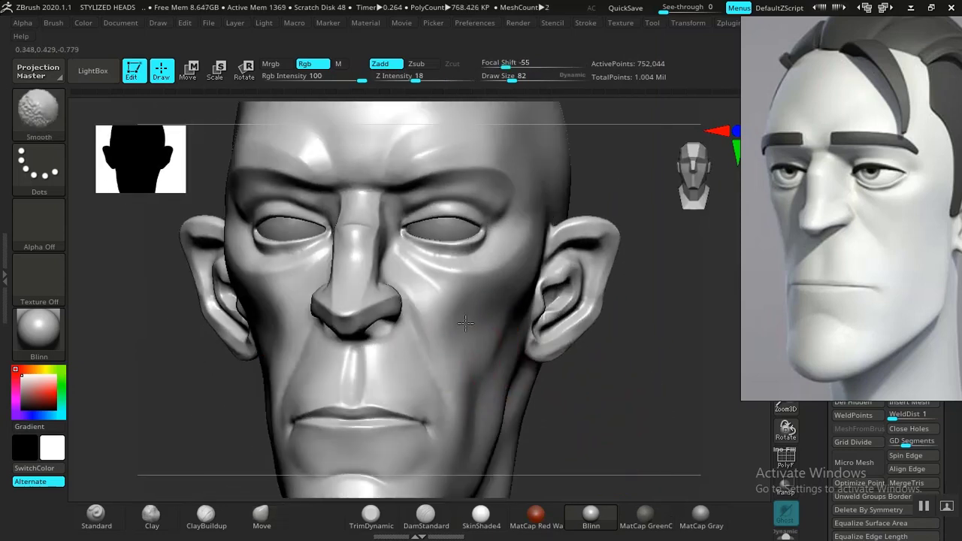
{"action": "left_click_drag", "start_coordinate": [464, 335], "coordinate": [551, 369], "text": "shift"}
{"action": "mouse_move", "coordinate": [618, 429]}
{"action": "left_mouse_down", "text": "shift"}
{"action": "mouse_move", "coordinate": [562, 367]}
{"action": "mouse_move", "coordinate": [599, 436]}
{"action": "mouse_move", "coordinate": [618, 369]}
{"action": "mouse_move", "coordinate": [639, 410]}
{"action": "left_mouse_up", "text": "shift"}
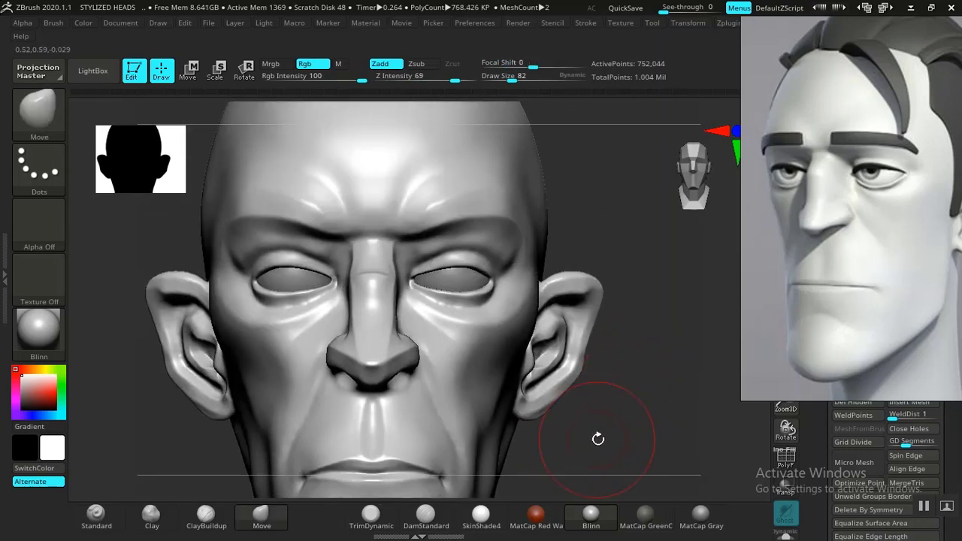
Drop to a lower subdivision level, flatten the jaw's underside with TrimDynamic at intensity 43, and soften it with Smooth at intensity 18
{"action": "mouse_move", "coordinate": [601, 451]}
{"action": "left_mouse_down"}
{"action": "mouse_move", "coordinate": [616, 401]}
{"action": "mouse_move", "coordinate": [541, 405]}
{"action": "mouse_move", "coordinate": [317, 365]}
{"action": "mouse_move", "coordinate": [226, 300]}
{"action": "mouse_move", "coordinate": [575, 375]}
{"action": "left_mouse_up"}
{"action": "mouse_move", "coordinate": [666, 391]}
{"action": "left_mouse_down"}
{"action": "mouse_move", "coordinate": [620, 386]}
{"action": "mouse_move", "coordinate": [605, 361]}
{"action": "left_mouse_up"}
{"action": "mouse_move", "coordinate": [648, 334]}
{"action": "left_mouse_down"}
{"action": "mouse_move", "coordinate": [654, 311]}
{"action": "mouse_move", "coordinate": [537, 331]}
{"action": "mouse_move", "coordinate": [333, 429]}
{"action": "mouse_move", "coordinate": [266, 440]}
{"action": "mouse_move", "coordinate": [291, 440]}
{"action": "mouse_move", "coordinate": [352, 483]}
{"action": "mouse_move", "coordinate": [418, 493]}
{"action": "left_mouse_up"}
{"action": "left_click", "coordinate": [373, 518]}
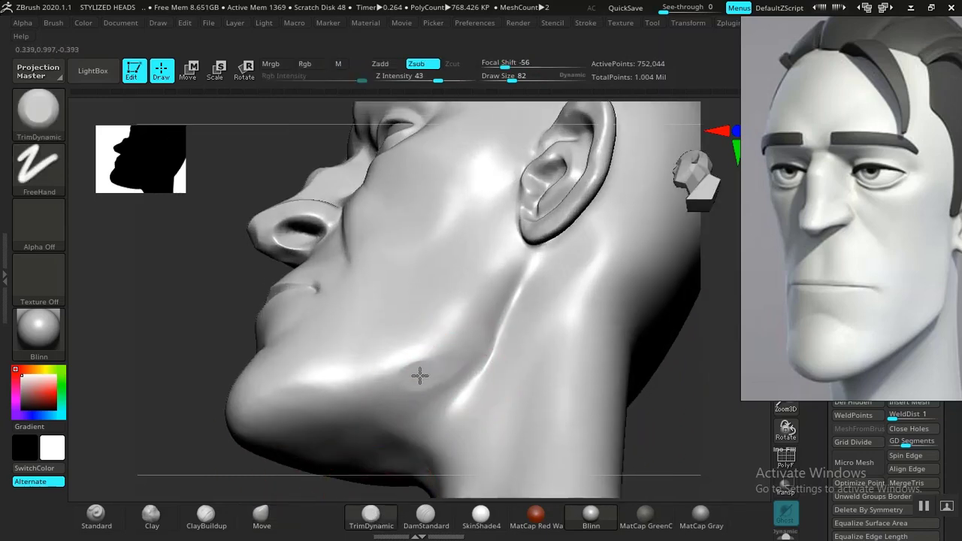
{"action": "key", "text": "shift"}
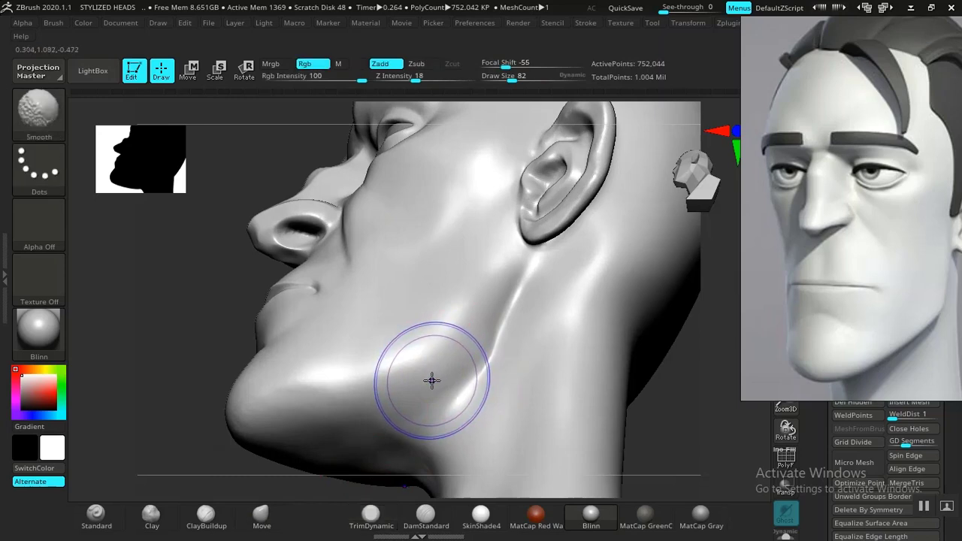
{"action": "key", "text": "alt"}
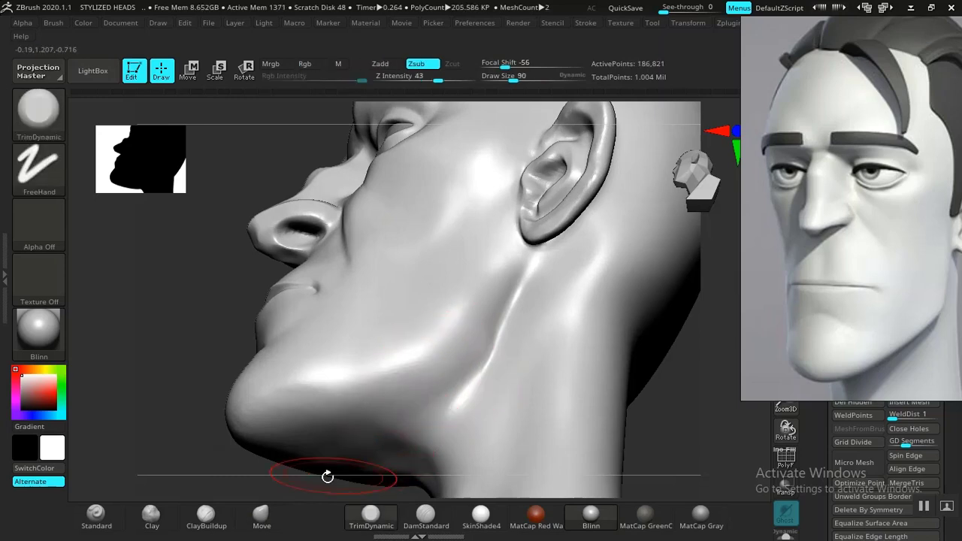
{"action": "left_click_drag", "start_coordinate": [322, 474], "coordinate": [273, 444]}
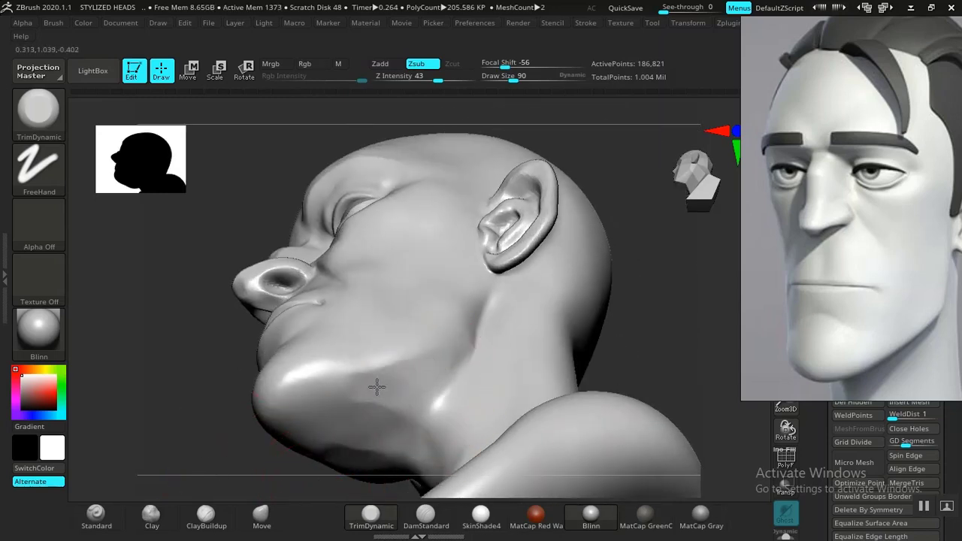
{"action": "mouse_move", "coordinate": [377, 387]}
{"action": "left_mouse_down"}
{"action": "mouse_move", "coordinate": [326, 397]}
{"action": "mouse_move", "coordinate": [312, 414]}
{"action": "mouse_move", "coordinate": [347, 395]}
{"action": "mouse_move", "coordinate": [331, 415]}
{"action": "mouse_move", "coordinate": [359, 408]}
{"action": "mouse_move", "coordinate": [429, 378]}
{"action": "left_mouse_up"}
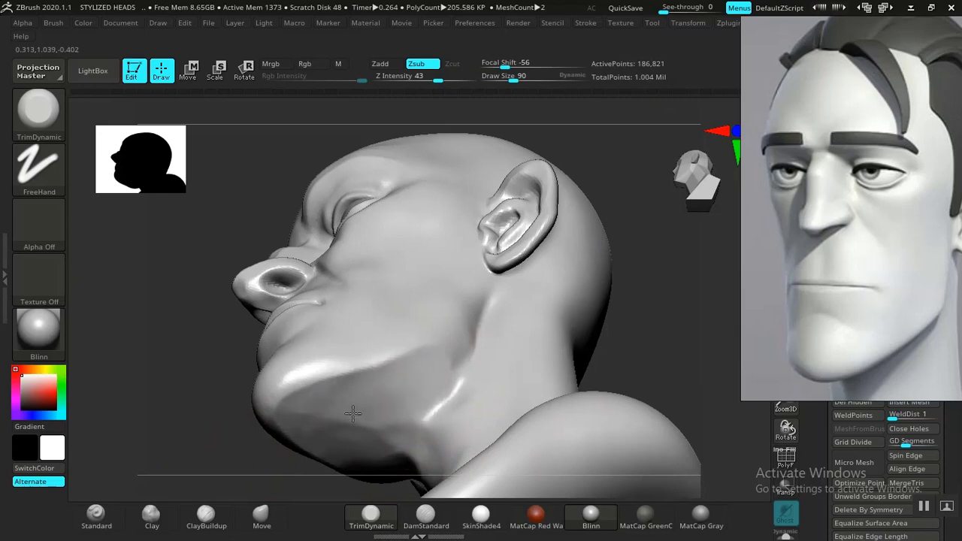
{"action": "key", "text": "shift"}
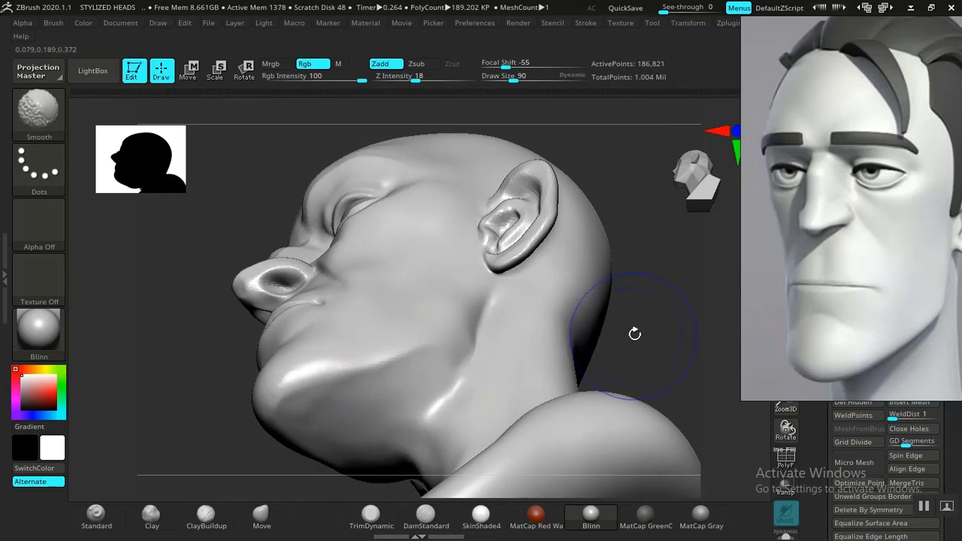
Return to the higher subdivision level and sharpen the plane under the jawline with TrimDynamic at intensity 43 and draw size 90
{"action": "mouse_move", "coordinate": [634, 333]}
{"action": "left_mouse_down"}
{"action": "mouse_move", "coordinate": [640, 414]}
{"action": "mouse_move", "coordinate": [608, 408]}
{"action": "mouse_move", "coordinate": [668, 335]}
{"action": "mouse_move", "coordinate": [659, 375]}
{"action": "left_mouse_up"}
{"action": "key", "text": "ctrl"}
{"action": "key", "text": "ctrl+d"}
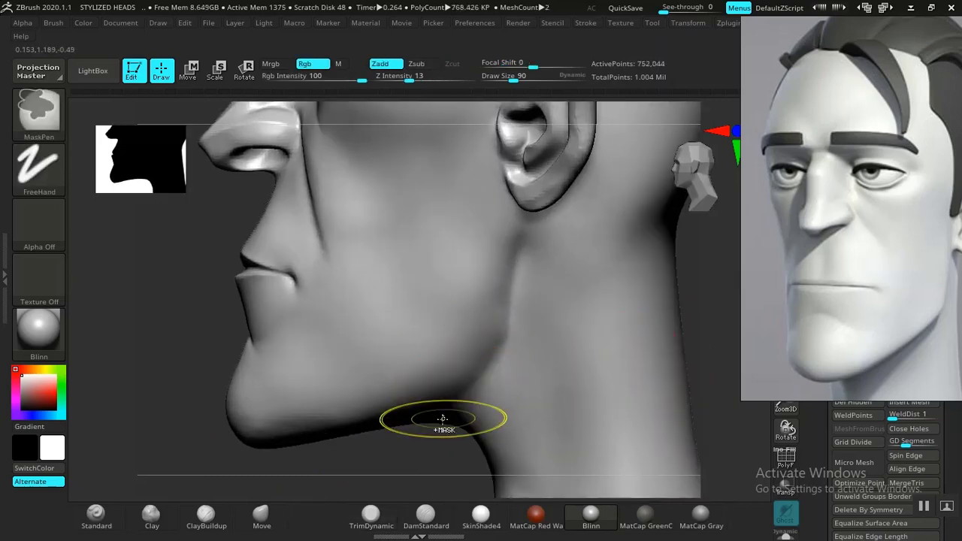
{"action": "mouse_move", "coordinate": [426, 457]}
{"action": "left_mouse_down"}
{"action": "mouse_move", "coordinate": [431, 369]}
{"action": "mouse_move", "coordinate": [419, 367]}
{"action": "left_mouse_up"}
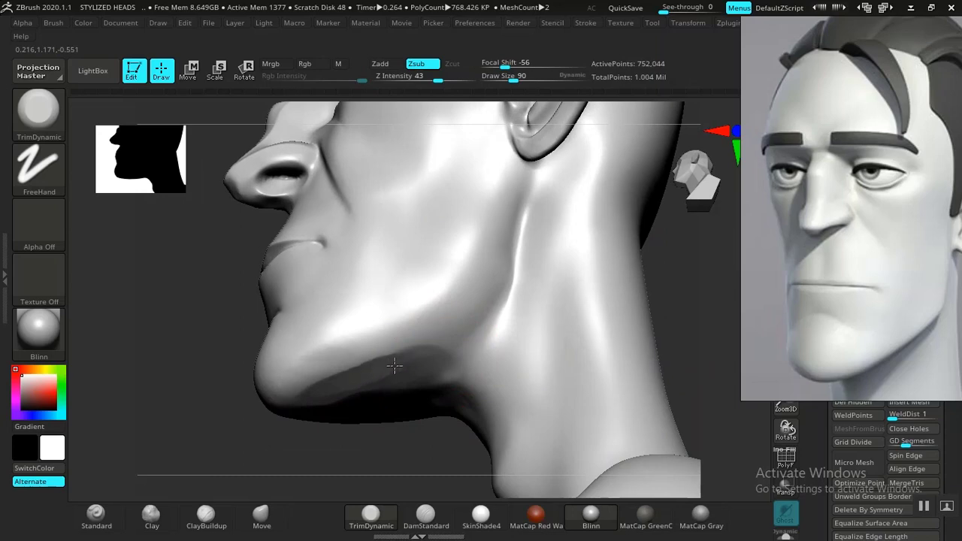
{"action": "left_click_drag", "start_coordinate": [362, 371], "coordinate": [393, 358]}
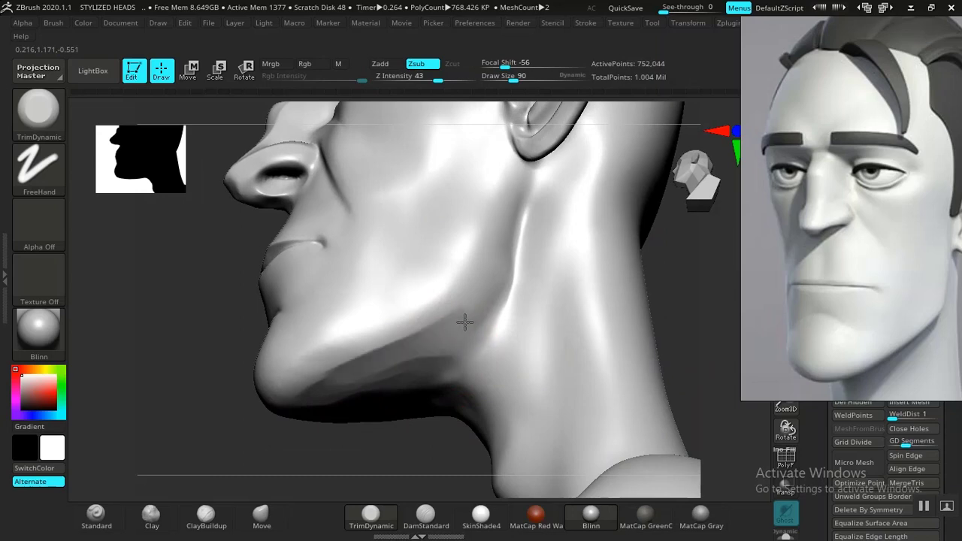
Raise the Smooth brush intensity to 58 and smooth out the trimmed facets under the jaw
{"action": "mouse_move", "coordinate": [325, 478]}
{"action": "left_mouse_down"}
{"action": "mouse_move", "coordinate": [328, 438]}
{"action": "mouse_move", "coordinate": [419, 391]}
{"action": "mouse_move", "coordinate": [382, 374]}
{"action": "left_mouse_up"}
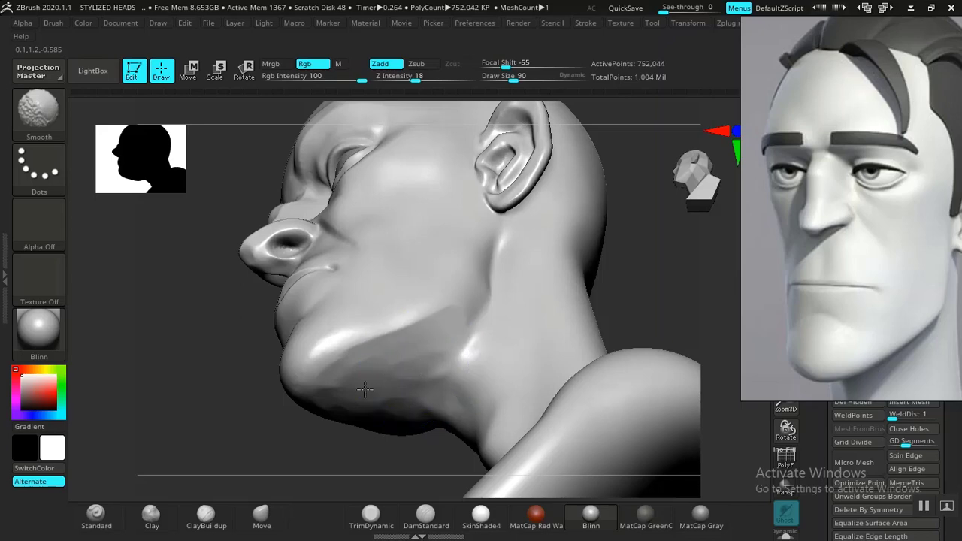
{"action": "left_click", "coordinate": [448, 80]}
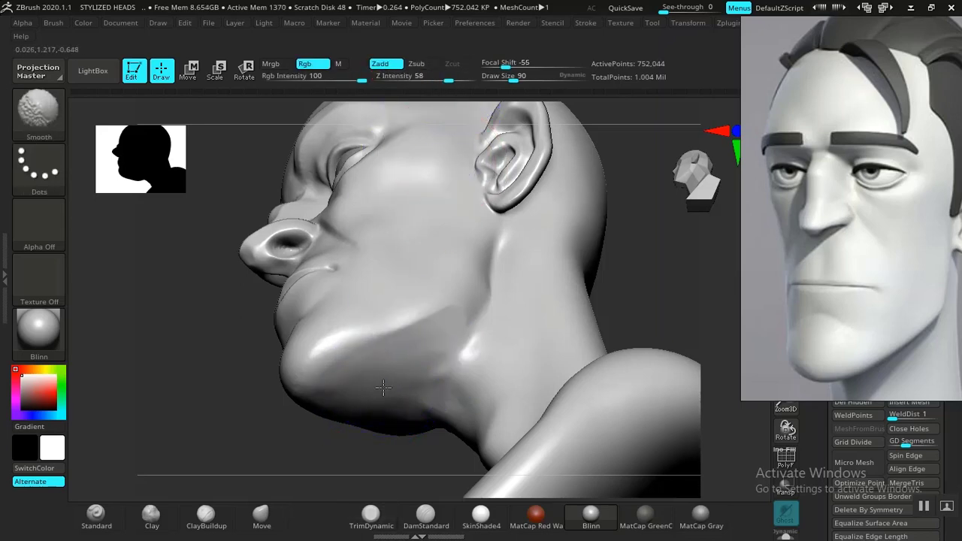
{"action": "left_click_drag", "start_coordinate": [452, 356], "coordinate": [472, 331], "text": "shift"}
{"action": "left_click_drag", "start_coordinate": [652, 304], "coordinate": [662, 370], "text": "shift"}
{"action": "left_click_drag", "start_coordinate": [394, 450], "coordinate": [419, 468], "text": "alt"}
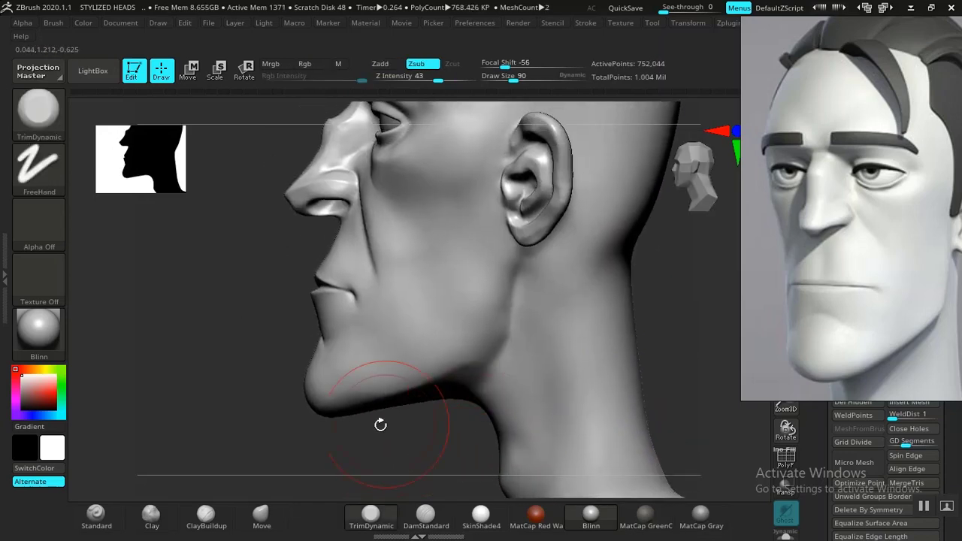
Carve the crease behind the jawline from the earlobe downward with the Standard brush at intensity 13, and smooth the jaw at intensity 58
{"action": "left_click", "coordinate": [96, 514]}
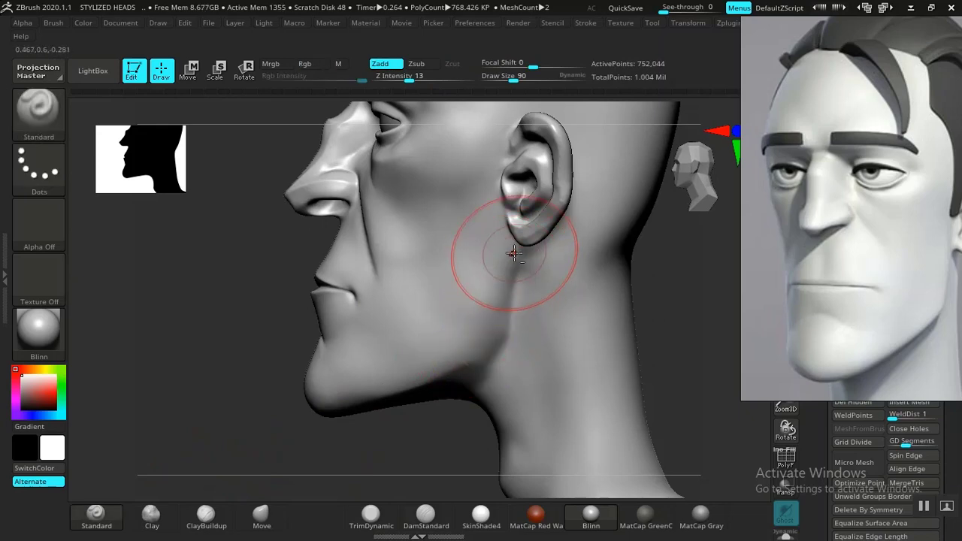
{"action": "mouse_move", "coordinate": [512, 254]}
{"action": "left_mouse_down"}
{"action": "mouse_move", "coordinate": [503, 320]}
{"action": "mouse_move", "coordinate": [395, 395]}
{"action": "left_mouse_up"}
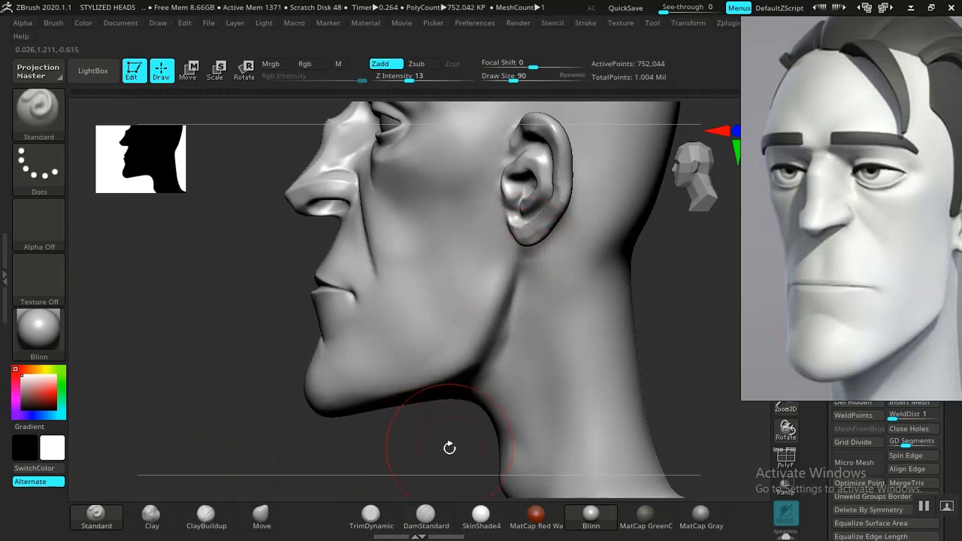
{"action": "mouse_move", "coordinate": [446, 449]}
{"action": "left_mouse_down", "text": "alt"}
{"action": "mouse_move", "coordinate": [331, 417]}
{"action": "mouse_move", "coordinate": [428, 400]}
{"action": "left_mouse_up", "text": "alt"}
{"action": "mouse_move", "coordinate": [598, 368]}
{"action": "left_mouse_down", "text": "alt"}
{"action": "mouse_move", "coordinate": [649, 366]}
{"action": "mouse_move", "coordinate": [608, 367]}
{"action": "mouse_move", "coordinate": [646, 416]}
{"action": "mouse_move", "coordinate": [630, 443]}
{"action": "left_mouse_up", "text": "alt"}
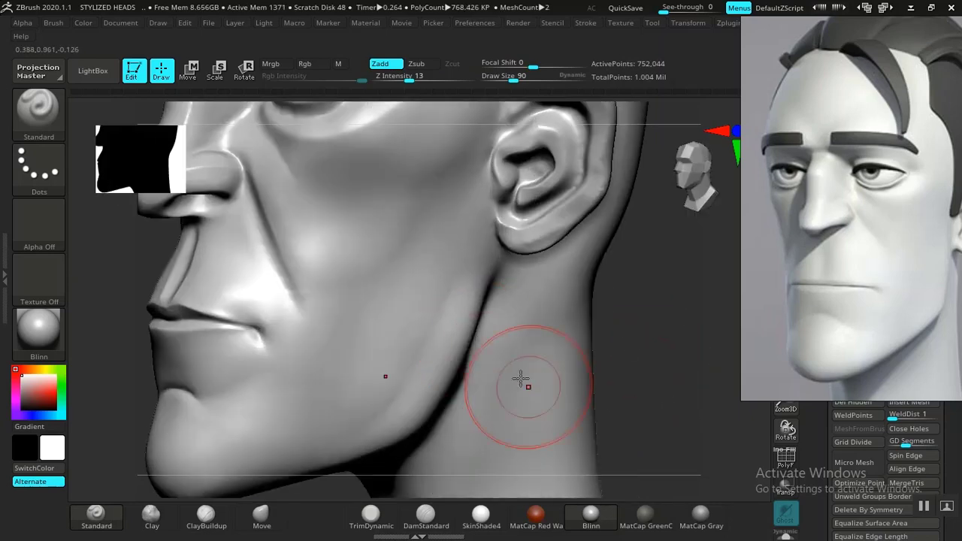
{"action": "key", "text": "shift"}
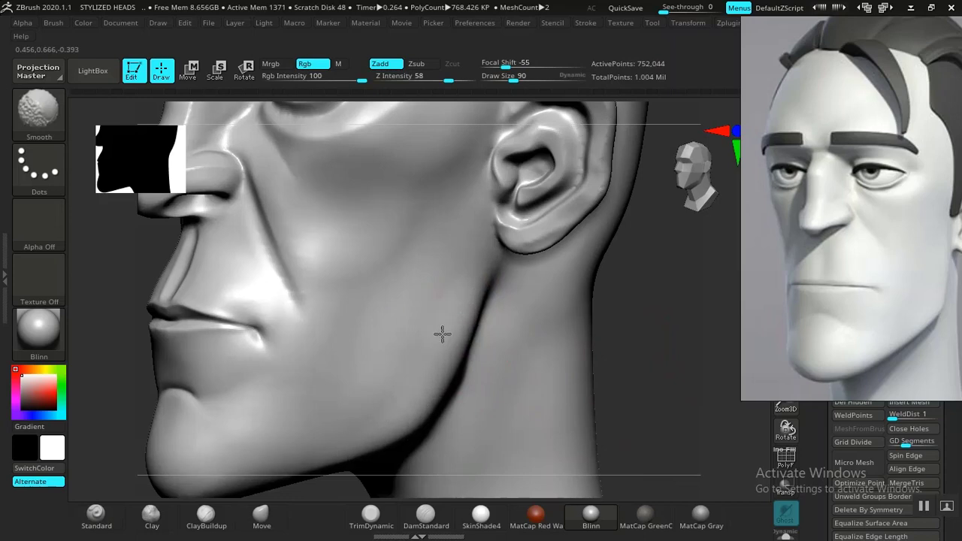
Sharpen the crease behind the jawline from below the earlobe toward the chin with the DamStandard brush at intensity 25
{"action": "left_click", "coordinate": [432, 517]}
{"action": "left_click_drag", "start_coordinate": [648, 344], "coordinate": [406, 285]}
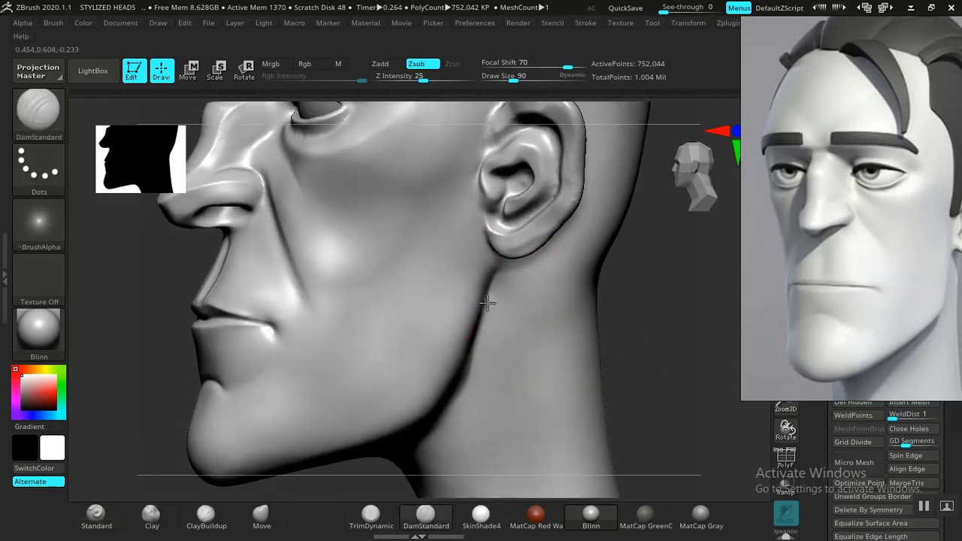
{"action": "mouse_move", "coordinate": [675, 354]}
{"action": "left_mouse_down", "text": "alt"}
{"action": "mouse_move", "coordinate": [623, 328]}
{"action": "mouse_move", "coordinate": [628, 334]}
{"action": "mouse_move", "coordinate": [654, 311]}
{"action": "mouse_move", "coordinate": [595, 343]}
{"action": "mouse_move", "coordinate": [565, 345]}
{"action": "mouse_move", "coordinate": [631, 335]}
{"action": "mouse_move", "coordinate": [627, 400]}
{"action": "mouse_move", "coordinate": [639, 423]}
{"action": "mouse_move", "coordinate": [671, 345]}
{"action": "mouse_move", "coordinate": [670, 279]}
{"action": "mouse_move", "coordinate": [590, 347]}
{"action": "mouse_move", "coordinate": [614, 350]}
{"action": "mouse_move", "coordinate": [471, 324]}
{"action": "left_mouse_up", "text": "alt"}
Nudge the rear edge of the jaw where it meets the neck with the Move brush at intensity 69 and draw size 90
{"action": "left_click", "coordinate": [262, 517]}
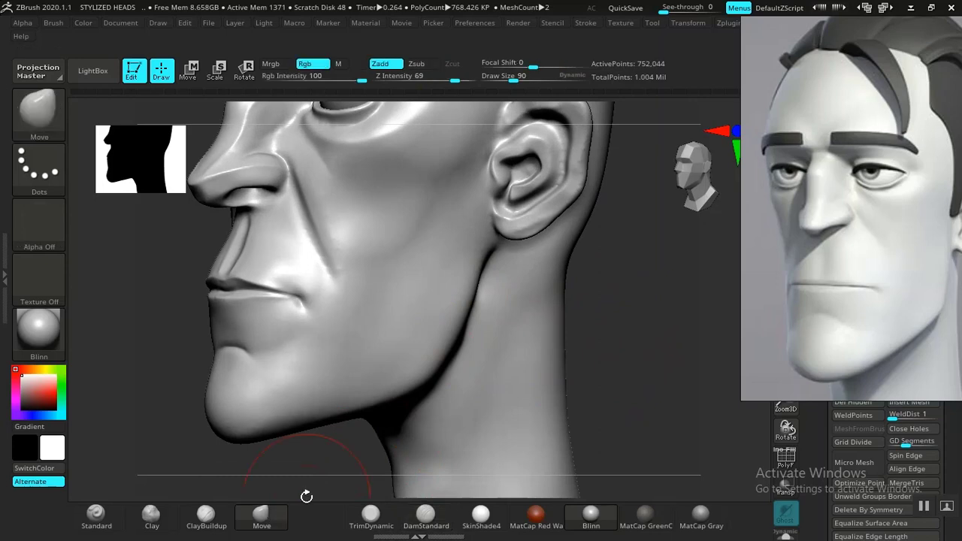
{"action": "left_click_drag", "start_coordinate": [305, 495], "coordinate": [280, 488]}
{"action": "left_click_drag", "start_coordinate": [453, 321], "coordinate": [460, 314]}
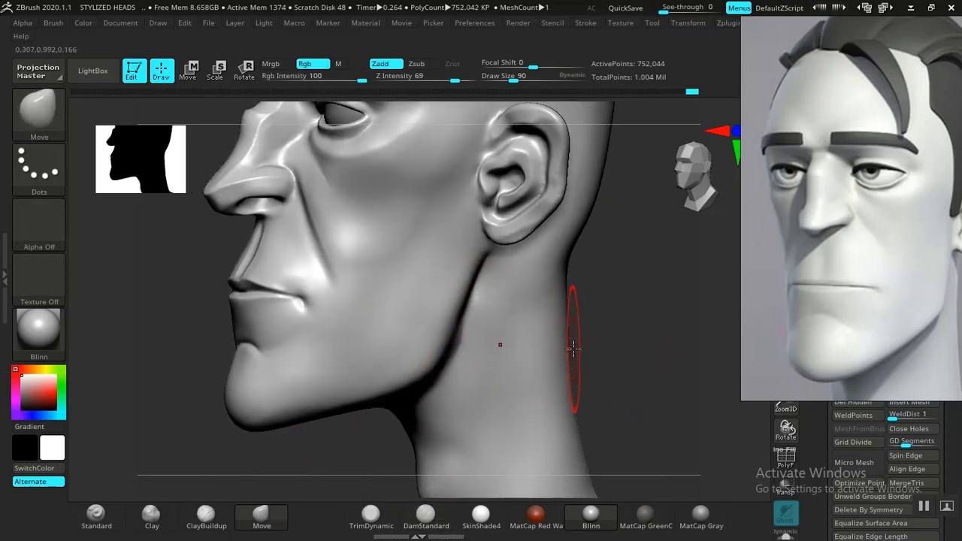
{"action": "mouse_move", "coordinate": [641, 388]}
{"action": "left_mouse_down"}
{"action": "mouse_move", "coordinate": [638, 376]}
{"action": "mouse_move", "coordinate": [621, 376]}
{"action": "left_mouse_up"}
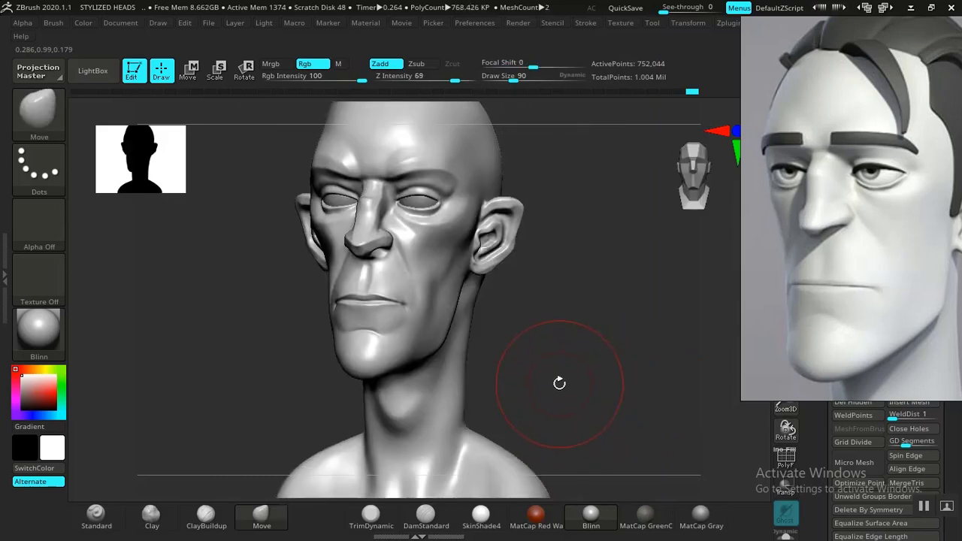
Try to carve a V-shaped Adam's apple outline on the front of the neck with DamStandard at intensity 25, then smooth and undo it
{"action": "mouse_move", "coordinate": [559, 383]}
{"action": "left_mouse_down"}
{"action": "mouse_move", "coordinate": [559, 365]}
{"action": "mouse_move", "coordinate": [506, 499]}
{"action": "left_mouse_up"}
{"action": "left_click", "coordinate": [426, 516]}
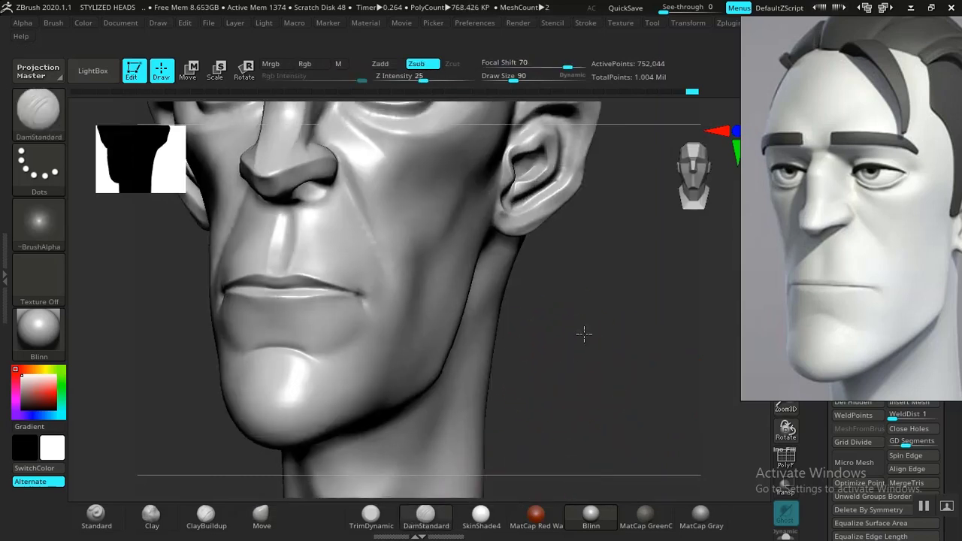
{"action": "mouse_move", "coordinate": [584, 333]}
{"action": "left_mouse_down"}
{"action": "mouse_move", "coordinate": [624, 238]}
{"action": "mouse_move", "coordinate": [640, 313]}
{"action": "mouse_move", "coordinate": [601, 319]}
{"action": "left_mouse_up"}
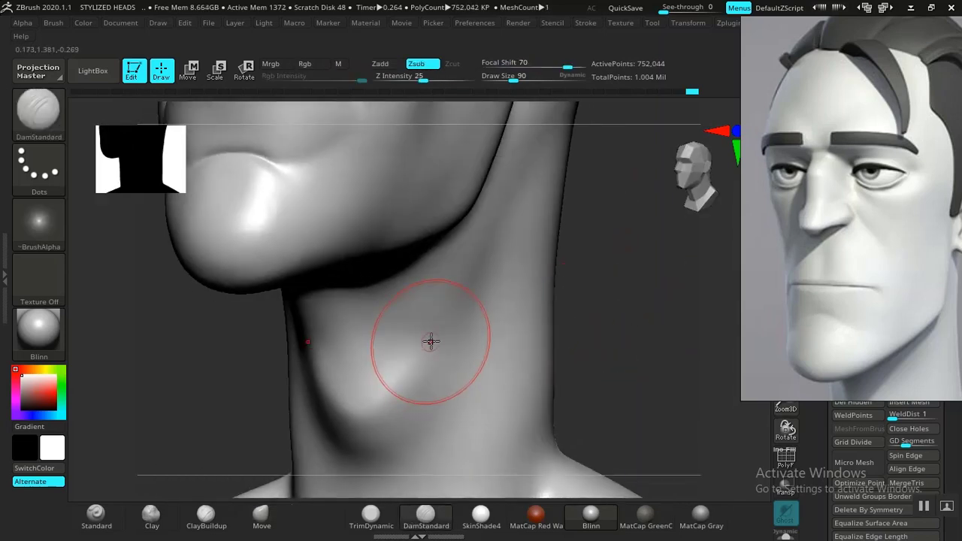
{"action": "left_click_drag", "start_coordinate": [443, 319], "coordinate": [353, 415]}
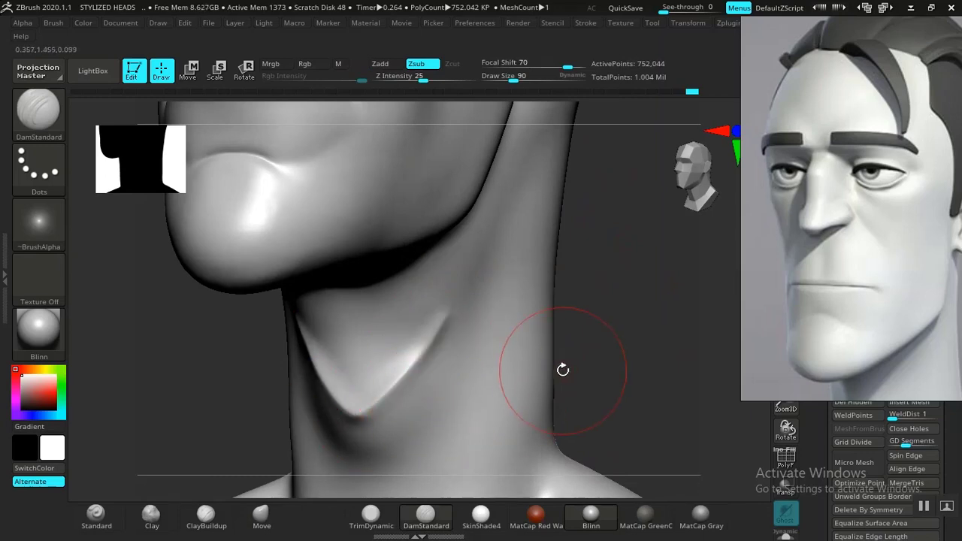
{"action": "mouse_move", "coordinate": [562, 369]}
{"action": "left_mouse_down", "text": "shift"}
{"action": "mouse_move", "coordinate": [421, 346]}
{"action": "mouse_move", "coordinate": [438, 338]}
{"action": "mouse_move", "coordinate": [400, 390]}
{"action": "mouse_move", "coordinate": [343, 398]}
{"action": "mouse_move", "coordinate": [383, 397]}
{"action": "left_mouse_up", "text": "shift"}
{"action": "left_click_drag", "start_coordinate": [440, 340], "coordinate": [445, 328], "text": "shift"}
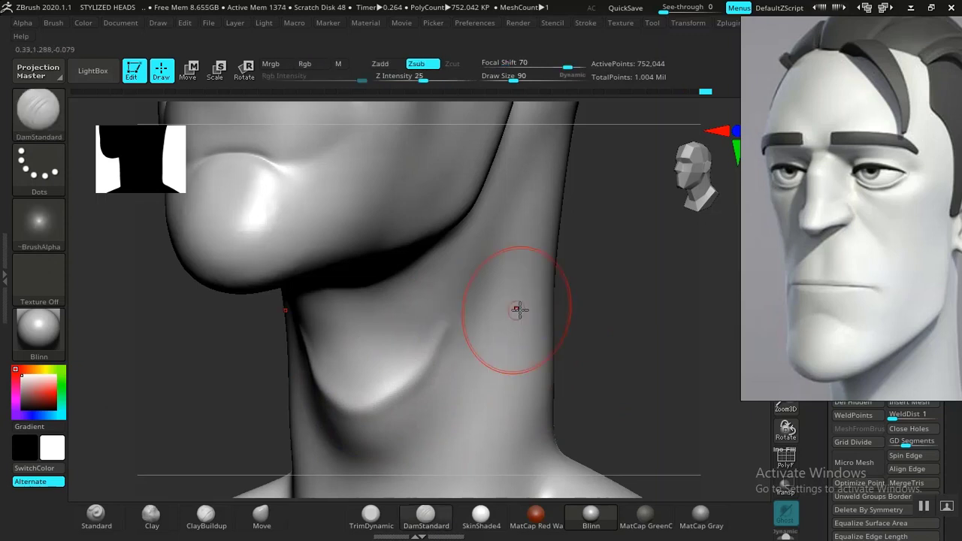
{"action": "key", "text": "ctrl+z"}
{"action": "key", "text": "ctrl+z"}
{"action": "key", "text": "ctrl+z"}
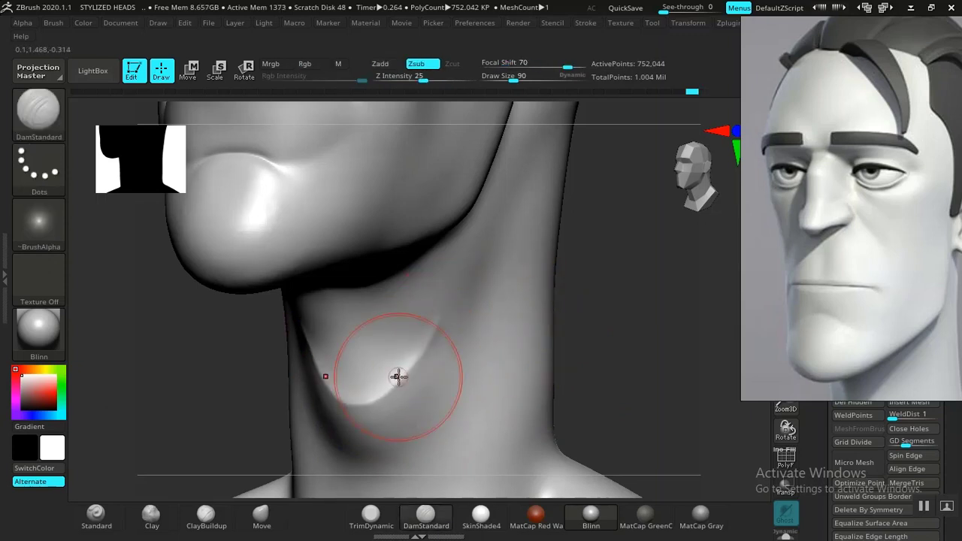
Recarve the Adam's apple outline with DamStandard at intensity 25 and soften its edges with Smooth at intensity 5
{"action": "key", "text": "shift"}
{"action": "left_click_drag", "start_coordinate": [448, 78], "coordinate": [397, 78]}
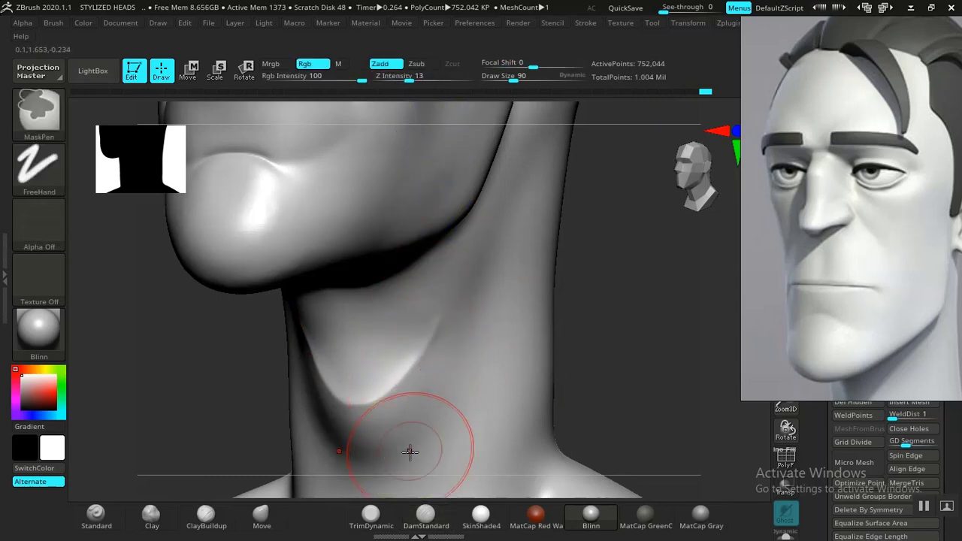
{"action": "key", "text": "ctrl+z"}
{"action": "mouse_move", "coordinate": [439, 376]}
{"action": "left_mouse_down"}
{"action": "mouse_move", "coordinate": [444, 322]}
{"action": "mouse_move", "coordinate": [431, 398]}
{"action": "left_mouse_up"}
{"action": "mouse_move", "coordinate": [442, 345]}
{"action": "left_mouse_down", "text": "shift"}
{"action": "mouse_move", "coordinate": [424, 429]}
{"action": "mouse_move", "coordinate": [438, 384]}
{"action": "left_mouse_up", "text": "shift"}
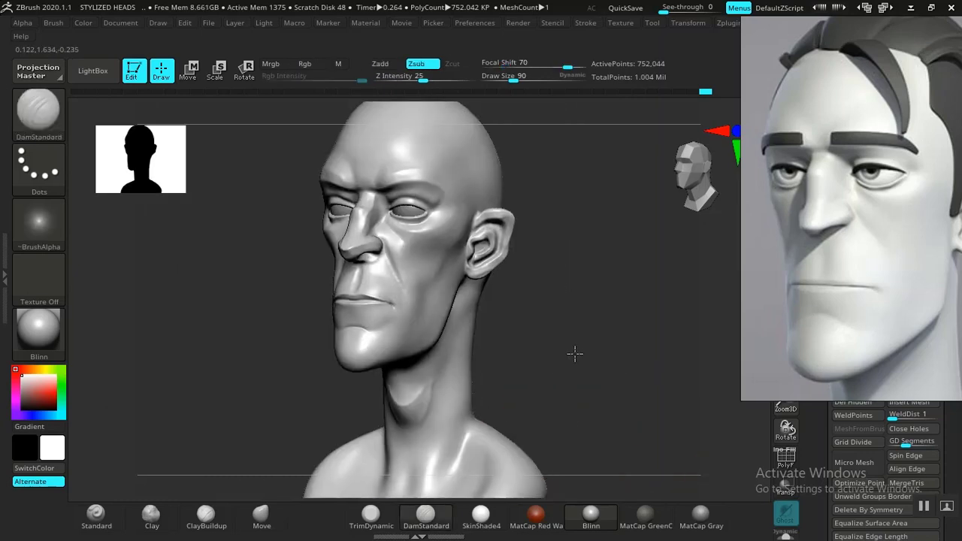
Examine the head from the front and close up around the mouth, nose and eyes against the reference
{"action": "left_click_drag", "start_coordinate": [573, 350], "coordinate": [554, 375]}
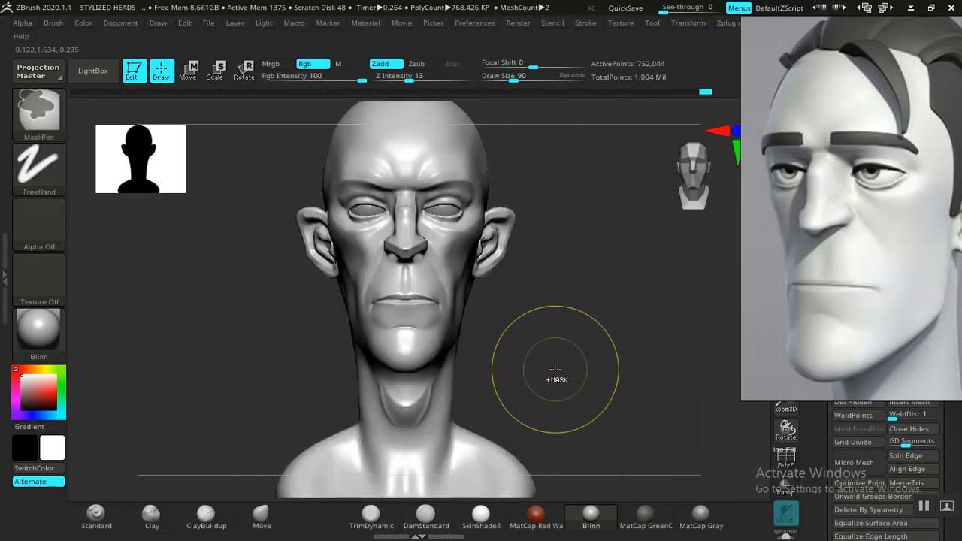
{"action": "key", "text": "ctrl"}
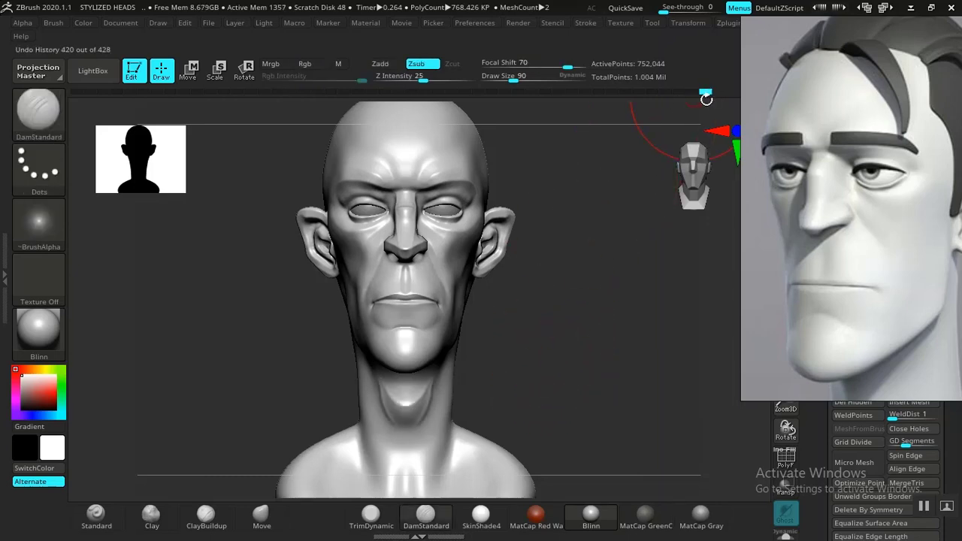
{"action": "key", "text": "ctrl"}
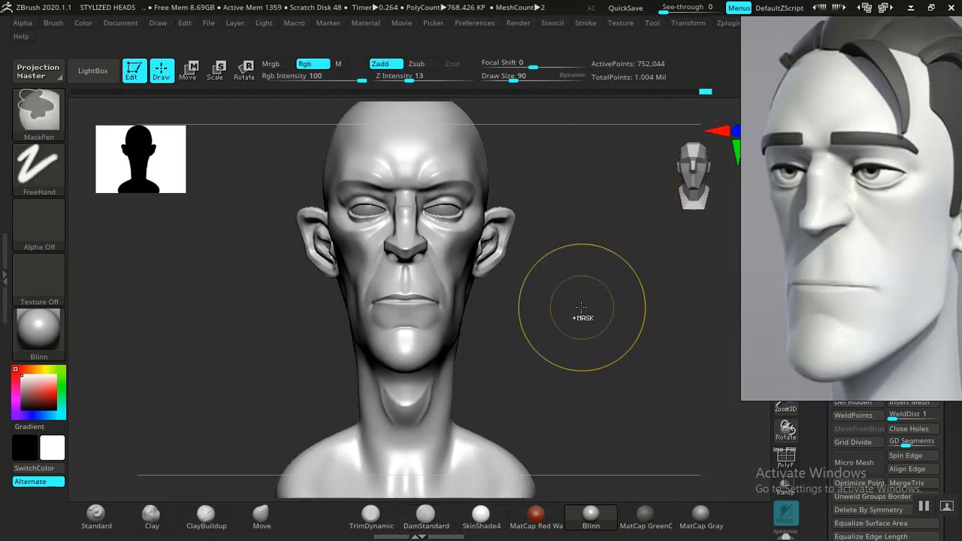
{"action": "mouse_move", "coordinate": [568, 333]}
{"action": "left_mouse_down", "text": "alt"}
{"action": "mouse_move", "coordinate": [554, 365]}
{"action": "mouse_move", "coordinate": [547, 356]}
{"action": "mouse_move", "coordinate": [574, 432]}
{"action": "left_mouse_up", "text": "alt"}
{"action": "left_click_drag", "start_coordinate": [581, 293], "coordinate": [578, 392], "text": "alt"}
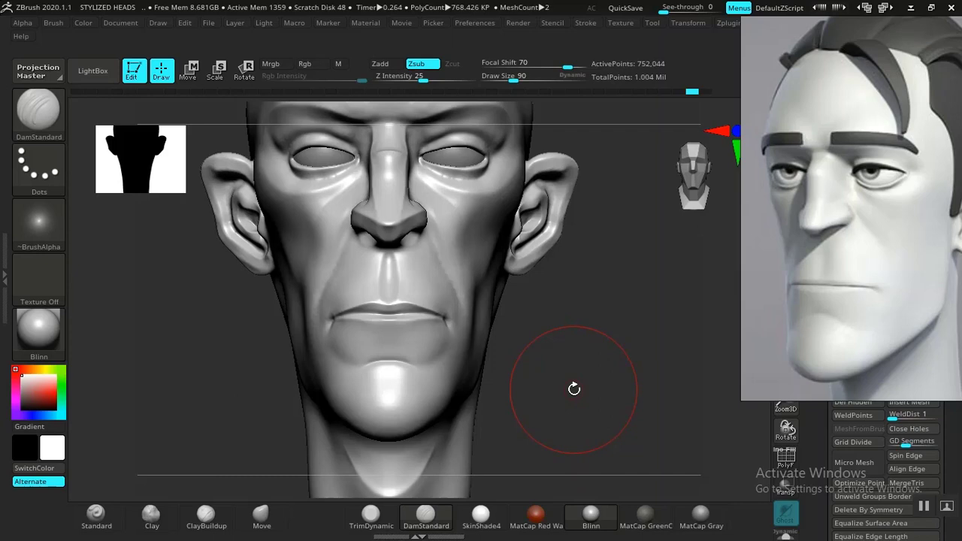
{"action": "left_click_drag", "start_coordinate": [532, 348], "coordinate": [659, 447], "text": "alt"}
{"action": "left_click_drag", "start_coordinate": [691, 248], "coordinate": [676, 373], "text": "alt"}
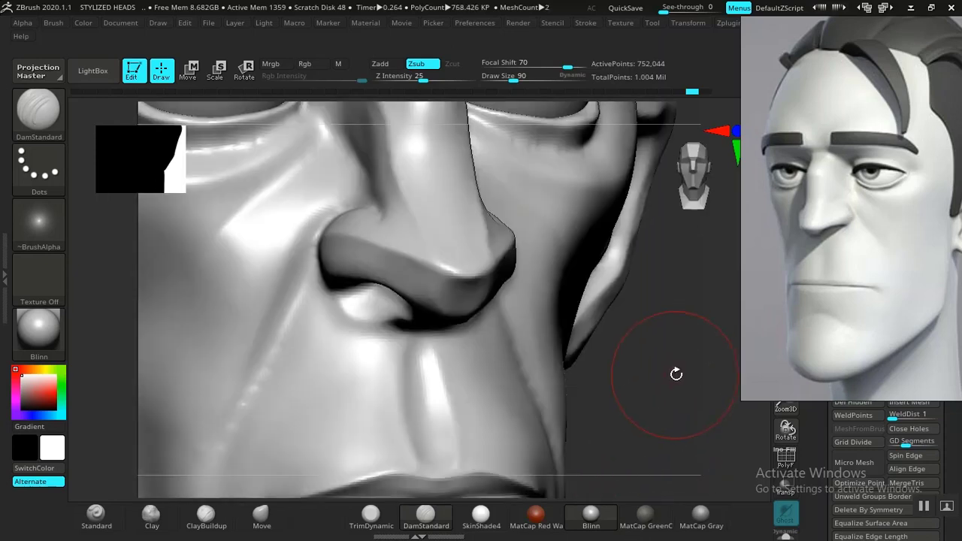
{"action": "left_click_drag", "start_coordinate": [680, 323], "coordinate": [703, 444], "text": "alt"}
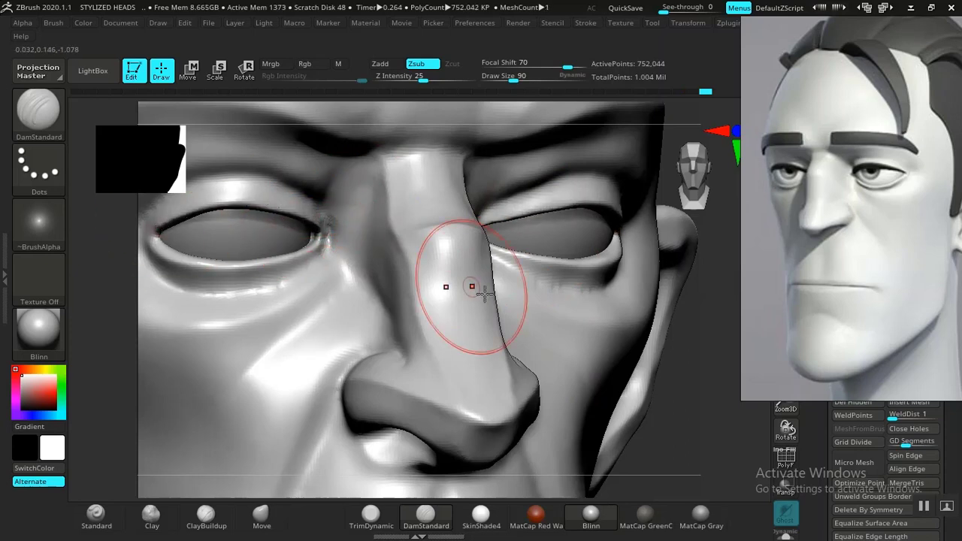
{"action": "key", "text": "f"}
{"action": "left_click_drag", "start_coordinate": [553, 360], "coordinate": [542, 359]}
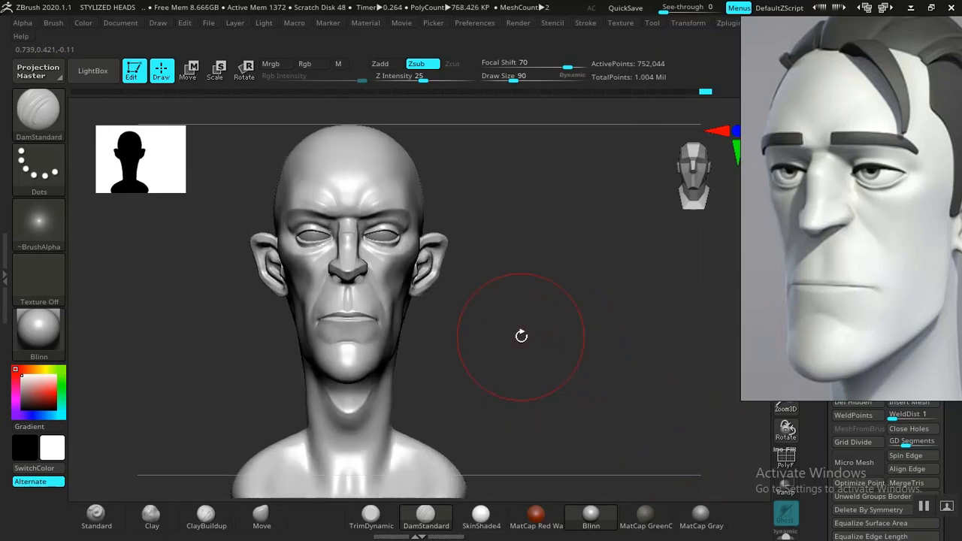
Try two DamStandard creases under the cheekbone from the front of the ear toward the cheek, and undo them
{"action": "mouse_move", "coordinate": [509, 364]}
{"action": "left_mouse_down"}
{"action": "mouse_move", "coordinate": [496, 354]}
{"action": "mouse_move", "coordinate": [498, 314]}
{"action": "mouse_move", "coordinate": [590, 376]}
{"action": "mouse_move", "coordinate": [512, 385]}
{"action": "mouse_move", "coordinate": [581, 391]}
{"action": "mouse_move", "coordinate": [640, 350]}
{"action": "mouse_move", "coordinate": [584, 341]}
{"action": "mouse_move", "coordinate": [614, 414]}
{"action": "mouse_move", "coordinate": [637, 429]}
{"action": "left_mouse_up"}
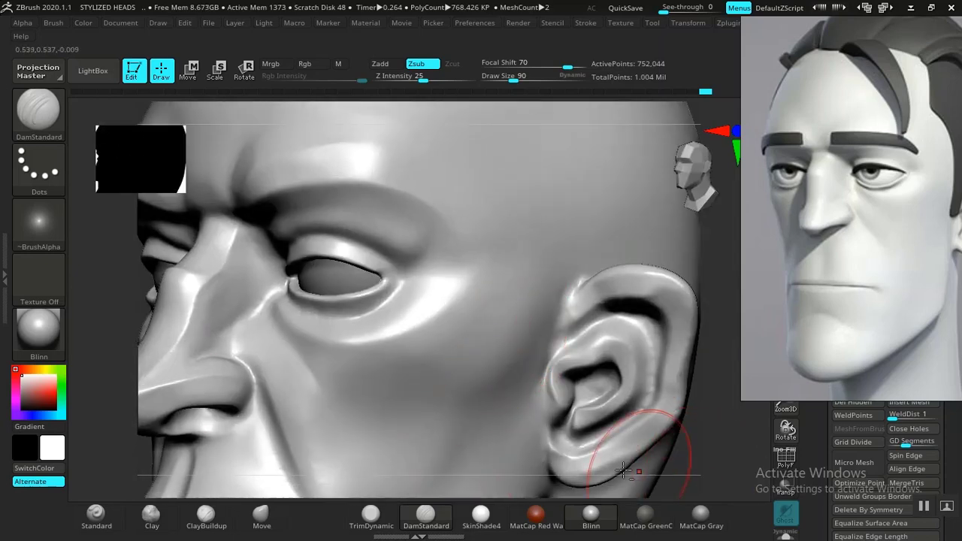
{"action": "left_click_drag", "start_coordinate": [723, 467], "coordinate": [698, 365], "text": "alt"}
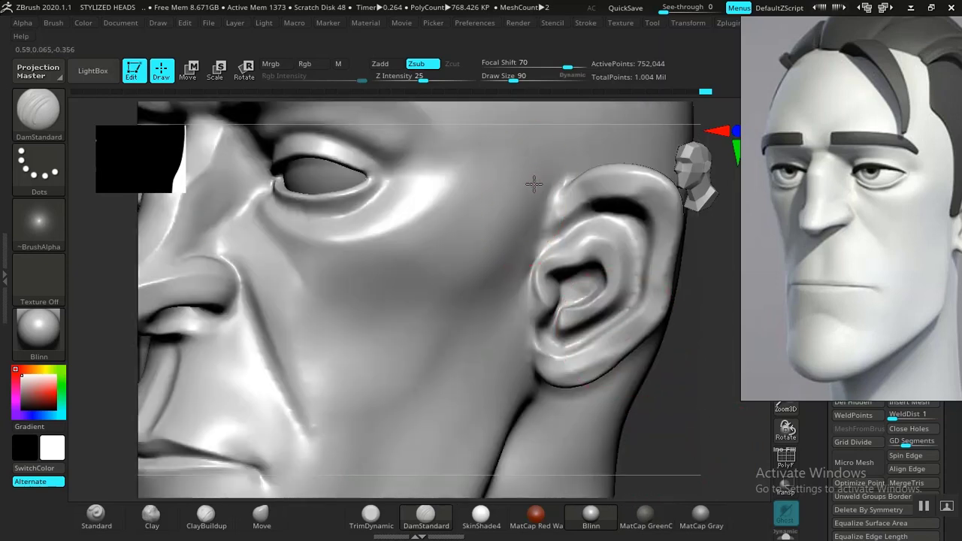
{"action": "left_click_drag", "start_coordinate": [489, 275], "coordinate": [368, 297]}
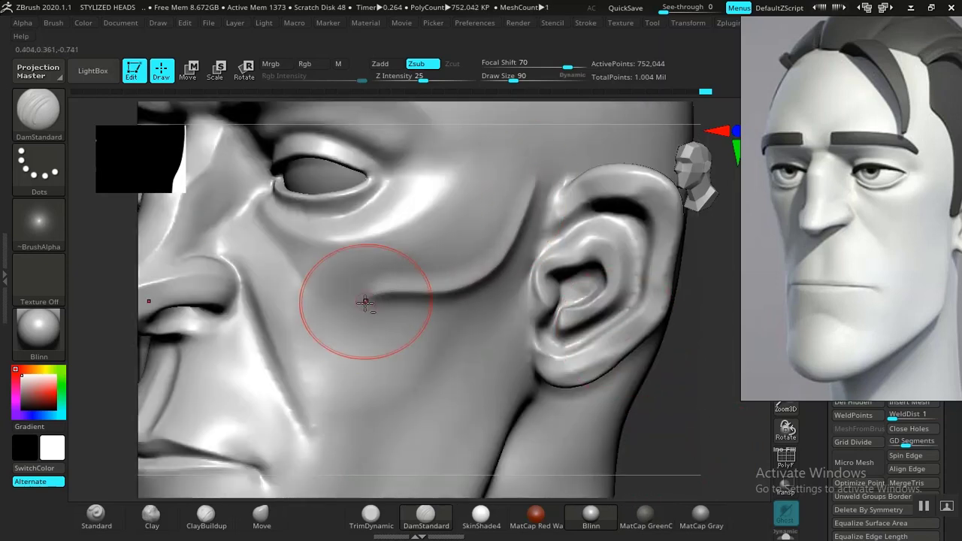
{"action": "key", "text": "ctrl"}
{"action": "mouse_move", "coordinate": [533, 176]}
{"action": "left_mouse_down"}
{"action": "mouse_move", "coordinate": [505, 239]}
{"action": "mouse_move", "coordinate": [462, 283]}
{"action": "mouse_move", "coordinate": [394, 317]}
{"action": "left_mouse_up"}
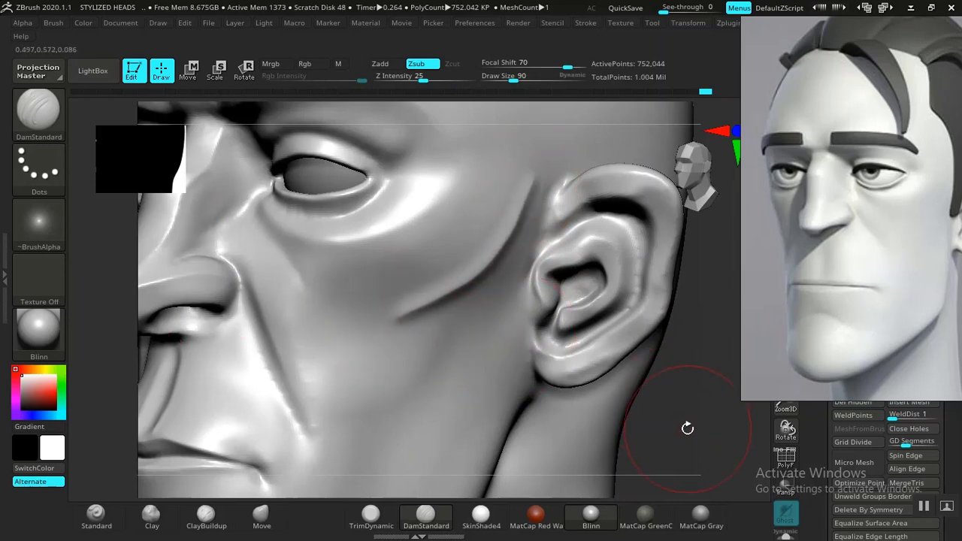
{"action": "key", "text": "ctrl+z"}
Carve a curved crease under the cheekbone from the front of the ear with DamStandard, and soften it with Smooth at intensity 5
{"action": "mouse_move", "coordinate": [535, 197]}
{"action": "left_mouse_down"}
{"action": "mouse_move", "coordinate": [498, 273]}
{"action": "mouse_move", "coordinate": [406, 299]}
{"action": "left_mouse_up"}
{"action": "mouse_move", "coordinate": [640, 375]}
{"action": "left_mouse_down", "text": "alt"}
{"action": "mouse_move", "coordinate": [608, 368]}
{"action": "mouse_move", "coordinate": [663, 496]}
{"action": "left_mouse_up", "text": "alt"}
{"action": "left_click_drag", "start_coordinate": [520, 215], "coordinate": [513, 231], "text": "shift"}
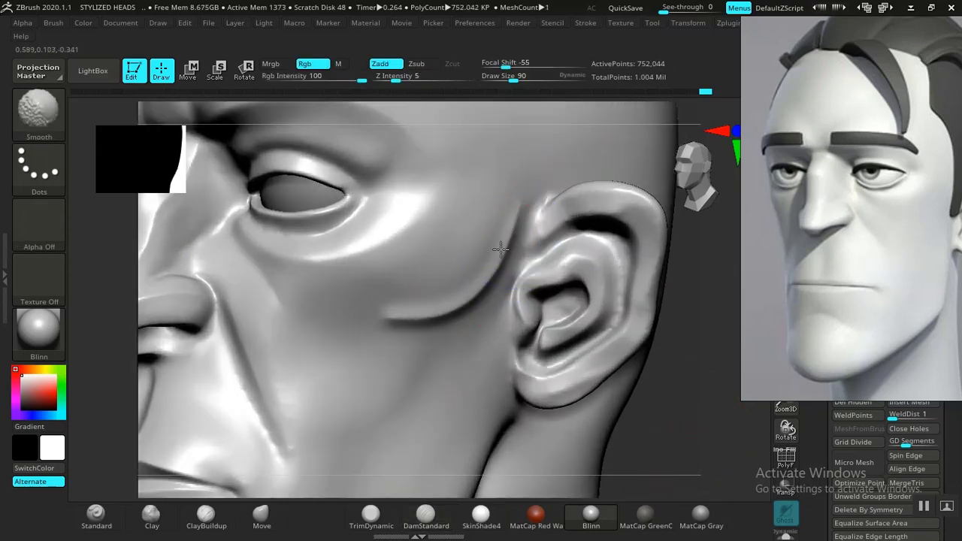
{"action": "mouse_move", "coordinate": [458, 292]}
{"action": "left_mouse_down", "text": "shift"}
{"action": "mouse_move", "coordinate": [492, 314]}
{"action": "mouse_move", "coordinate": [498, 296]}
{"action": "mouse_move", "coordinate": [481, 293]}
{"action": "left_mouse_up", "text": "shift"}
Extend the cheekbone crease forward into the cheek with DamStandard at intensity 10, and raise the Smooth intensity to 23
{"action": "left_click_drag", "start_coordinate": [422, 78], "coordinate": [404, 78]}
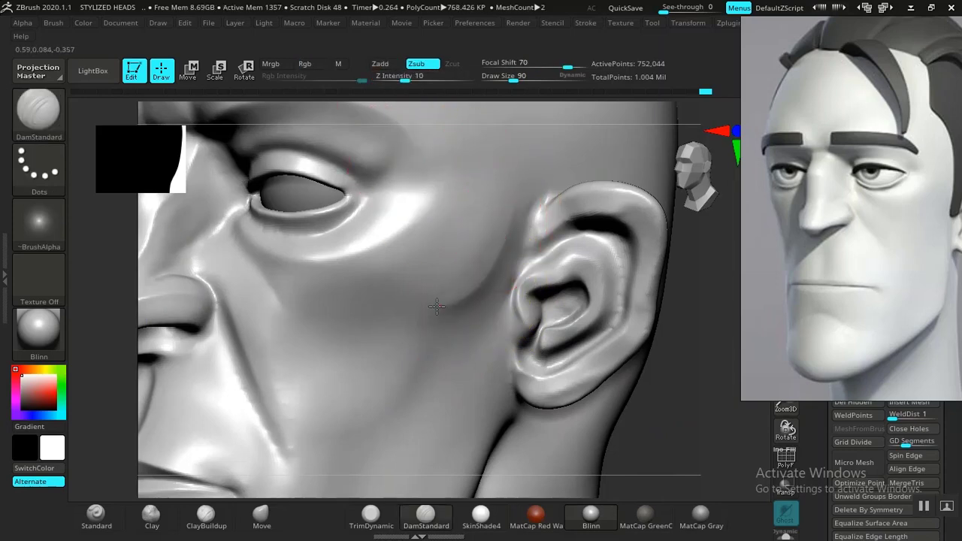
{"action": "mouse_move", "coordinate": [437, 306]}
{"action": "left_mouse_down"}
{"action": "mouse_move", "coordinate": [364, 319]}
{"action": "mouse_move", "coordinate": [353, 331]}
{"action": "left_mouse_up"}
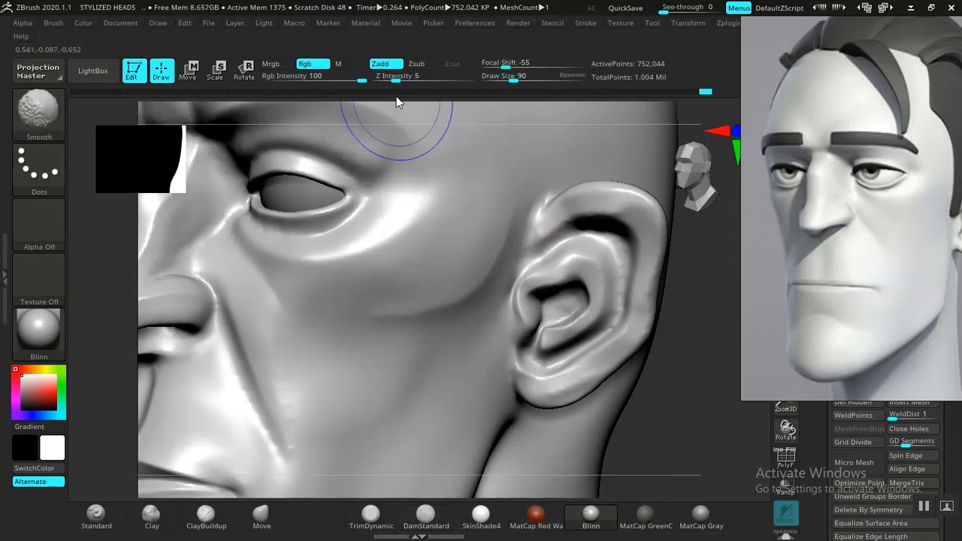
{"action": "left_click", "coordinate": [396, 76]}
{"action": "left_click_drag", "start_coordinate": [421, 76], "coordinate": [423, 76]}
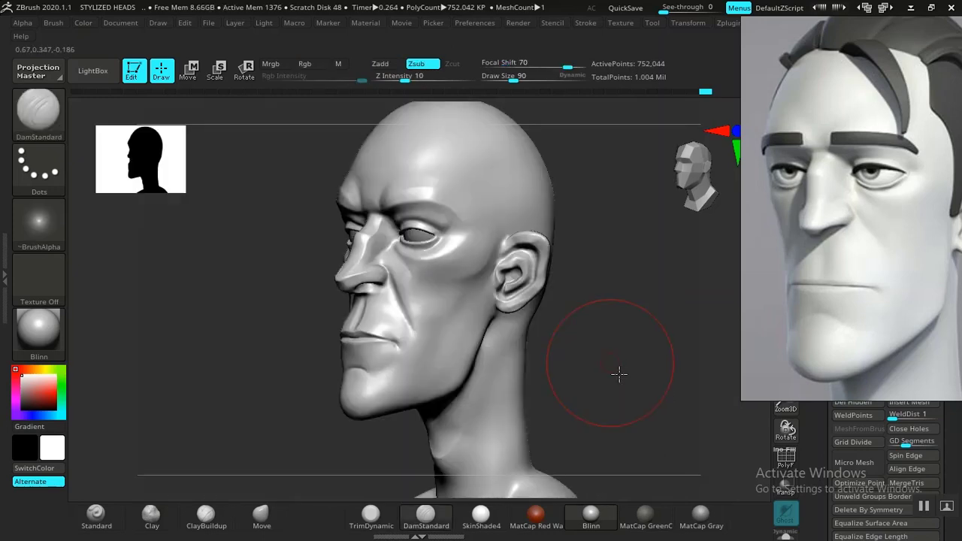
Carve a soft hollow down the lower cheek beside the mouth corner with DamStandard at intensity 10
{"action": "mouse_move", "coordinate": [619, 374]}
{"action": "left_mouse_down"}
{"action": "mouse_move", "coordinate": [597, 320]}
{"action": "mouse_move", "coordinate": [573, 364]}
{"action": "mouse_move", "coordinate": [559, 339]}
{"action": "mouse_move", "coordinate": [573, 369]}
{"action": "mouse_move", "coordinate": [653, 416]}
{"action": "mouse_move", "coordinate": [715, 338]}
{"action": "left_mouse_up"}
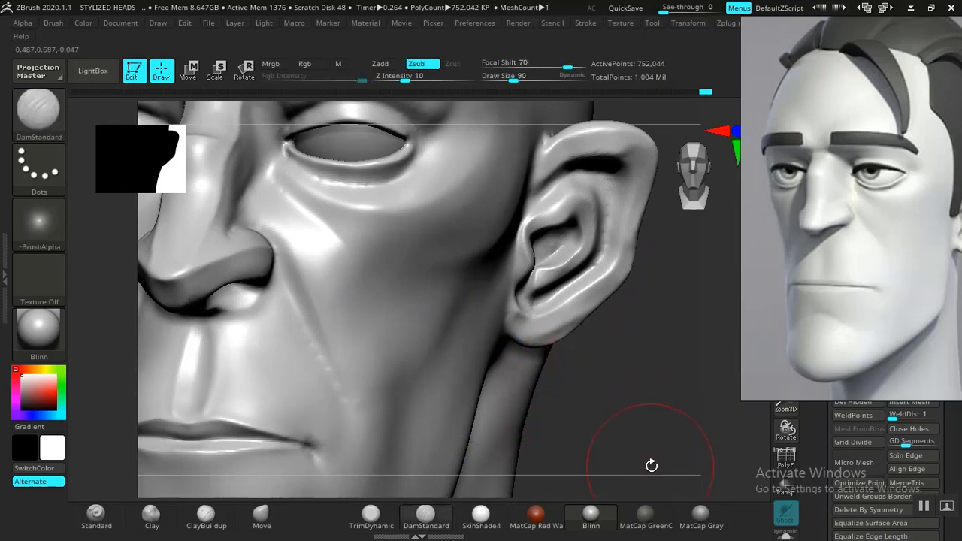
{"action": "mouse_move", "coordinate": [651, 461]}
{"action": "left_mouse_down", "text": "alt"}
{"action": "mouse_move", "coordinate": [687, 322]}
{"action": "mouse_move", "coordinate": [661, 367]}
{"action": "mouse_move", "coordinate": [672, 436]}
{"action": "left_mouse_up", "text": "alt"}
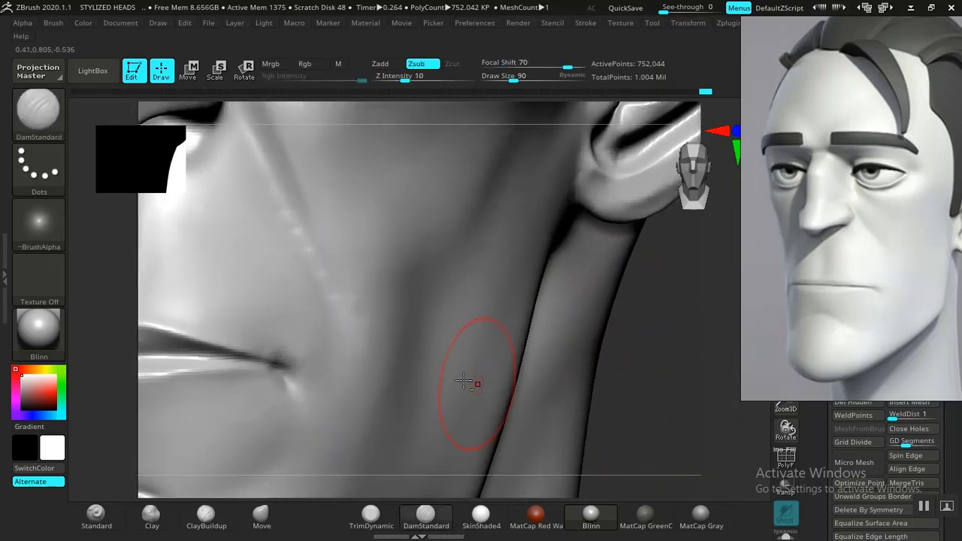
{"action": "left_click_drag", "start_coordinate": [700, 373], "coordinate": [703, 362], "text": "alt"}
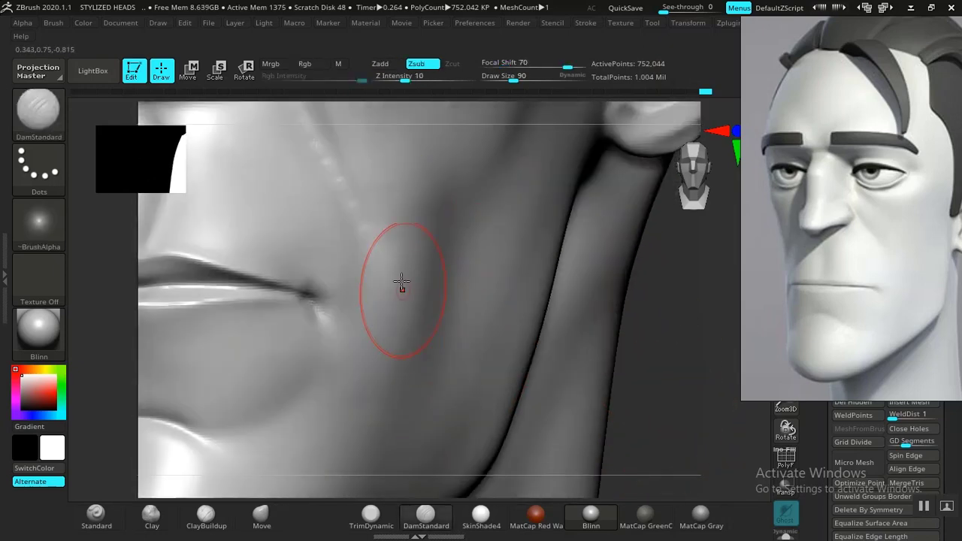
{"action": "left_click_drag", "start_coordinate": [403, 310], "coordinate": [371, 384]}
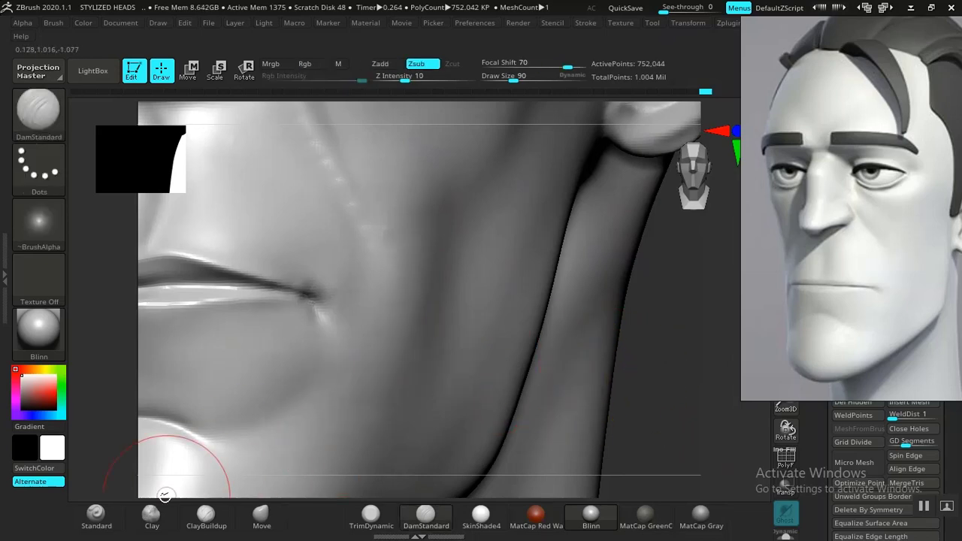
Raise a thin curved fold along the lower cheek beside the mouth corner with the Standard brush at intensity 6
{"action": "left_click", "coordinate": [97, 516]}
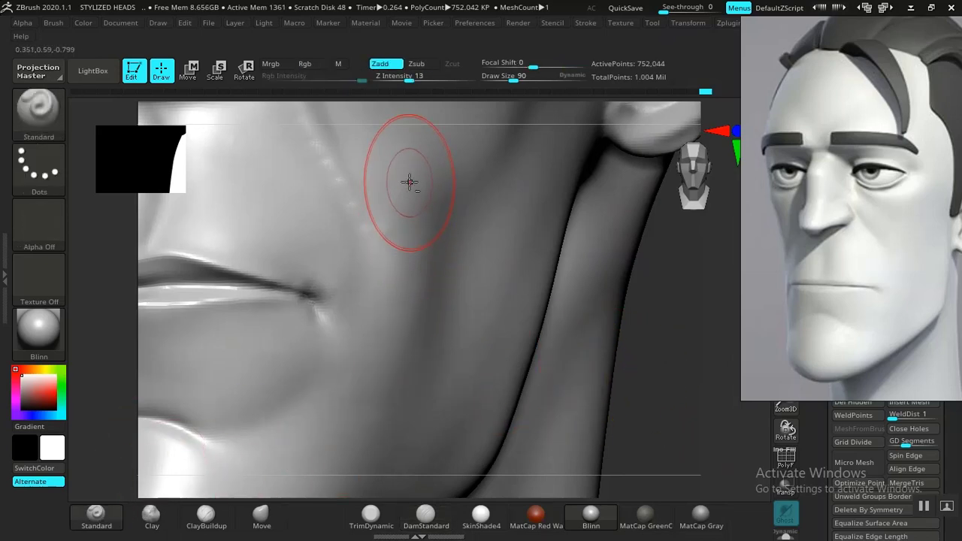
{"action": "left_click_drag", "start_coordinate": [409, 79], "coordinate": [398, 77]}
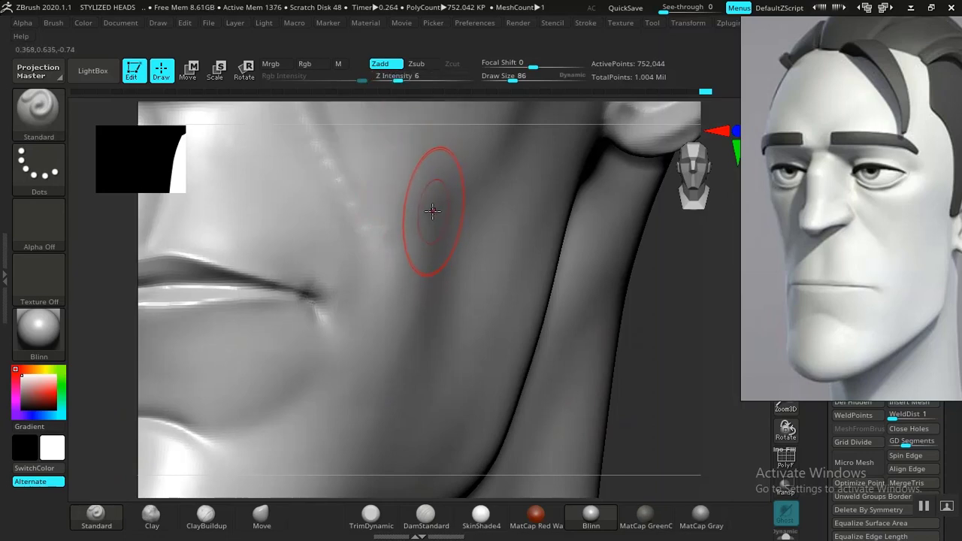
{"action": "key", "text": "bracketleft"}
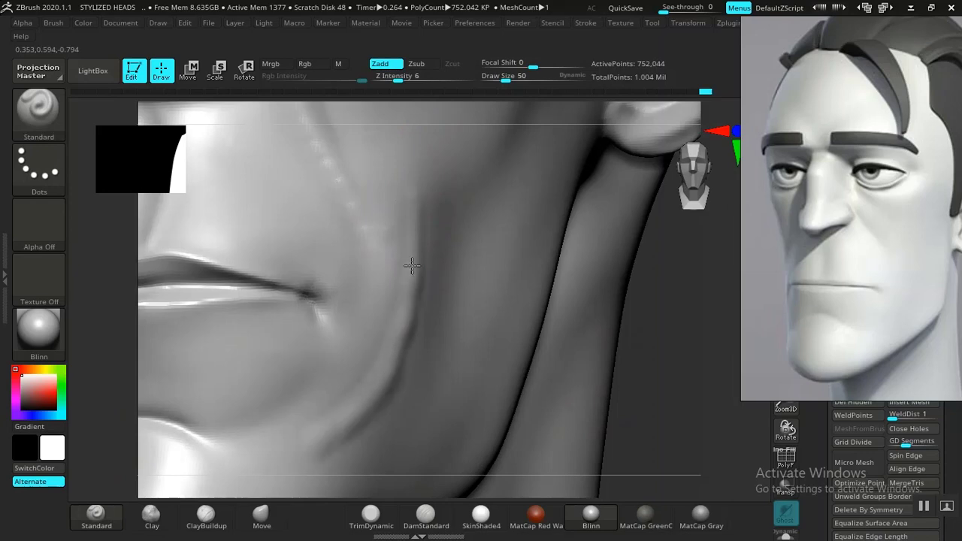
{"action": "right_click_drag", "start_coordinate": [564, 271], "coordinate": [613, 458], "text": "ctrl"}
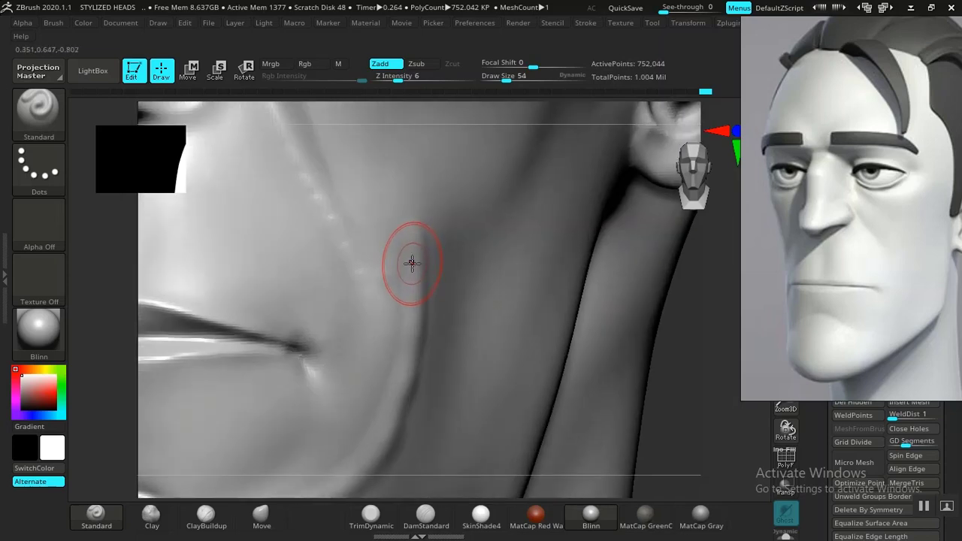
Blend the new cheek fold into the surrounding cheek and jaw with Smooth at intensity 78
{"action": "key", "text": "shift"}
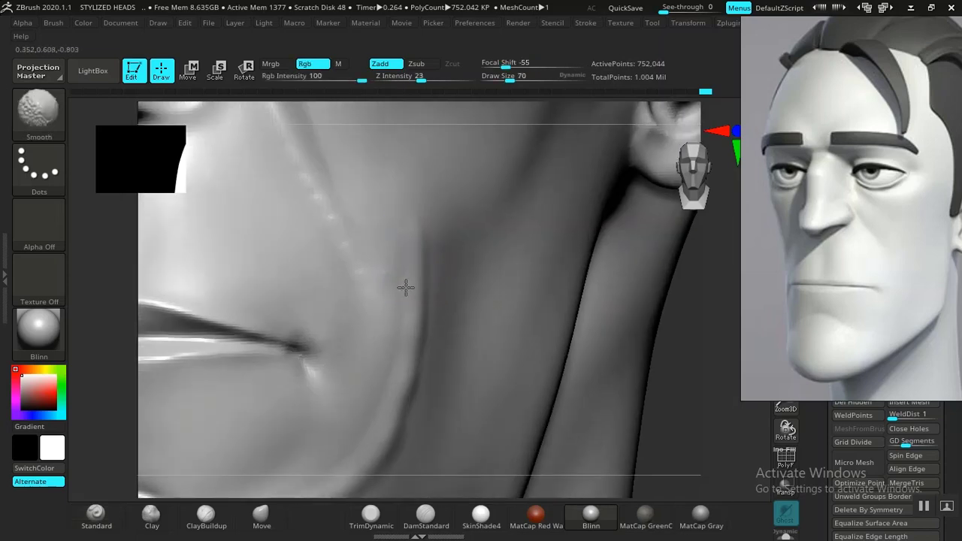
{"action": "left_click_drag", "start_coordinate": [457, 77], "coordinate": [459, 77]}
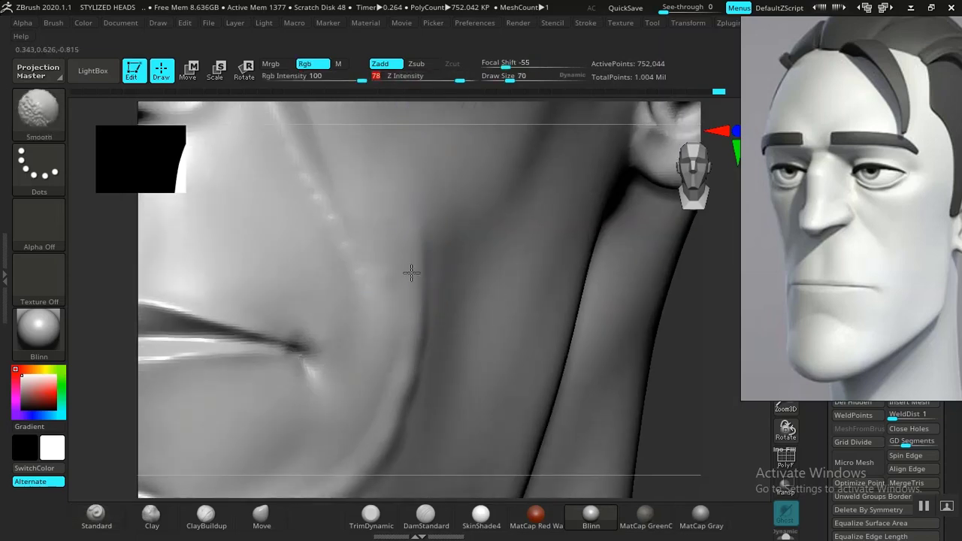
{"action": "left_click_drag", "start_coordinate": [370, 444], "coordinate": [334, 484], "text": "shift"}
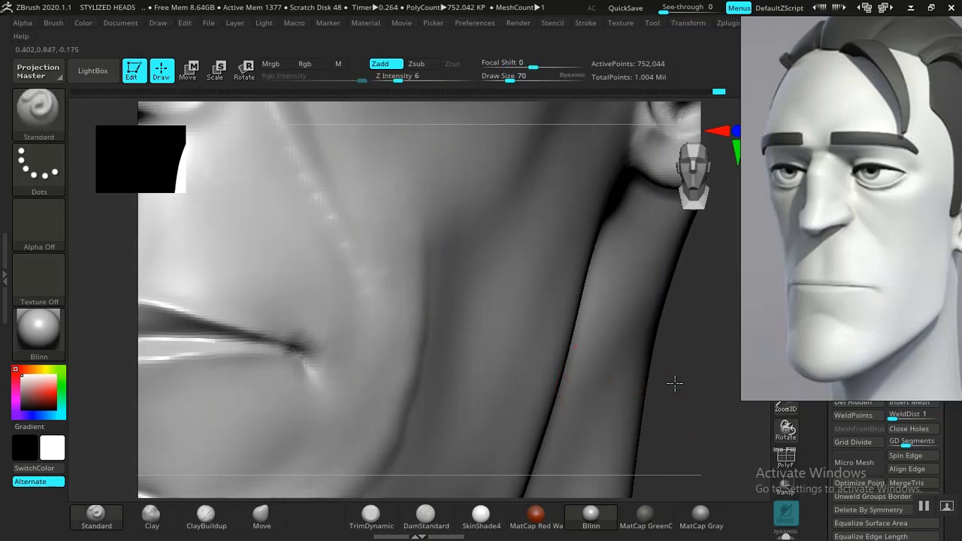
{"action": "left_click_drag", "start_coordinate": [674, 384], "coordinate": [672, 342], "text": "alt"}
{"action": "left_click_drag", "start_coordinate": [378, 376], "coordinate": [349, 402], "text": "shift"}
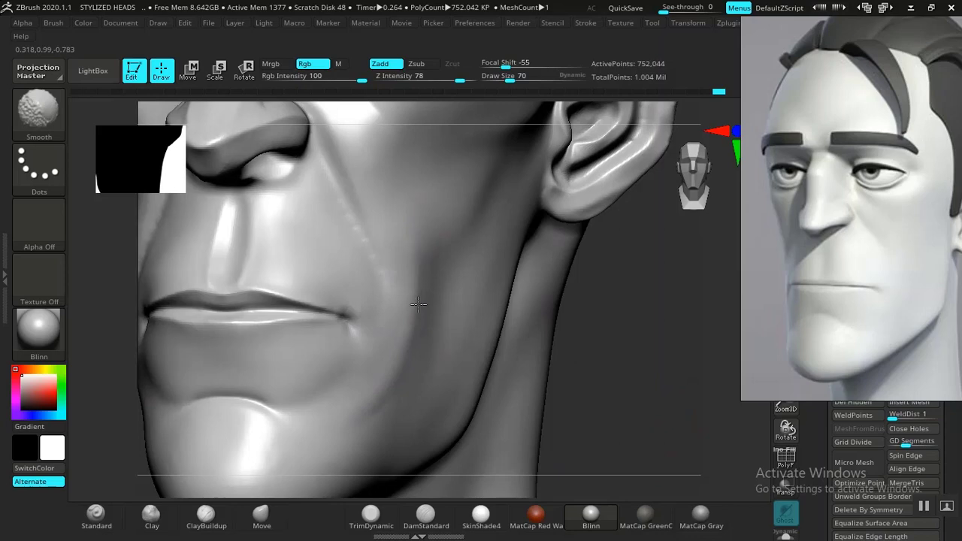
{"action": "left_click_drag", "start_coordinate": [419, 304], "coordinate": [438, 355], "text": "shift"}
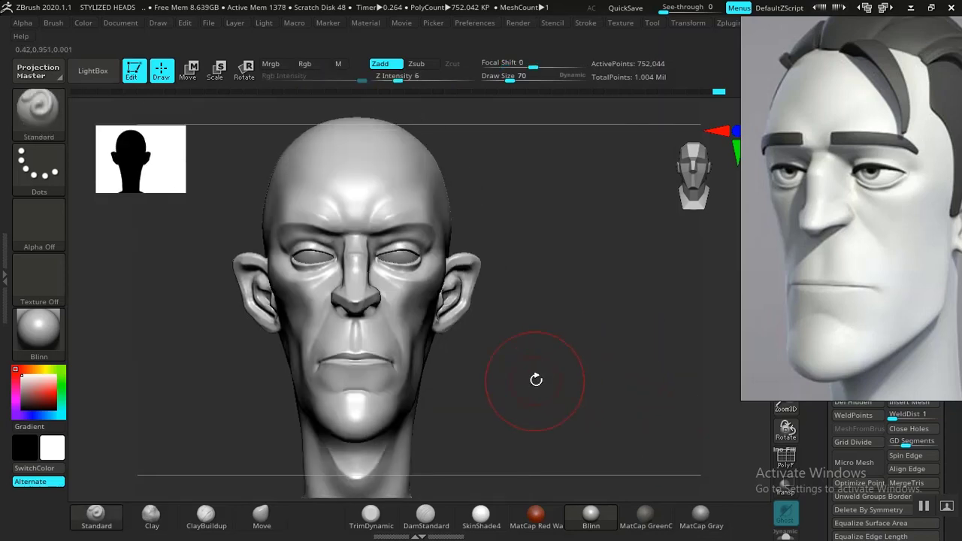
Smooth the inner bowl of the ear and the ridges around it with Smooth at intensity 78
{"action": "left_click_drag", "start_coordinate": [536, 378], "coordinate": [384, 419], "text": "alt"}
{"action": "left_click_drag", "start_coordinate": [574, 406], "coordinate": [589, 389]}
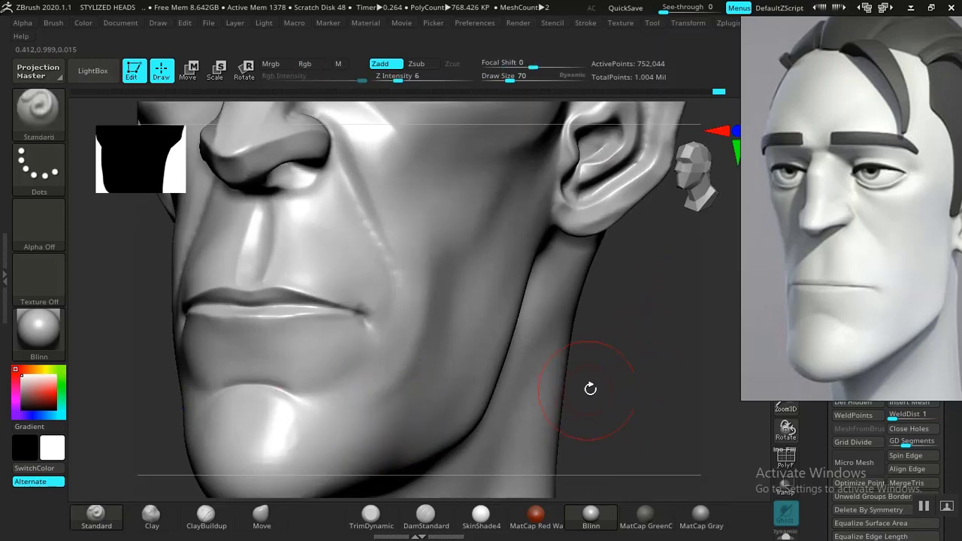
{"action": "left_click_drag", "start_coordinate": [656, 408], "coordinate": [609, 295]}
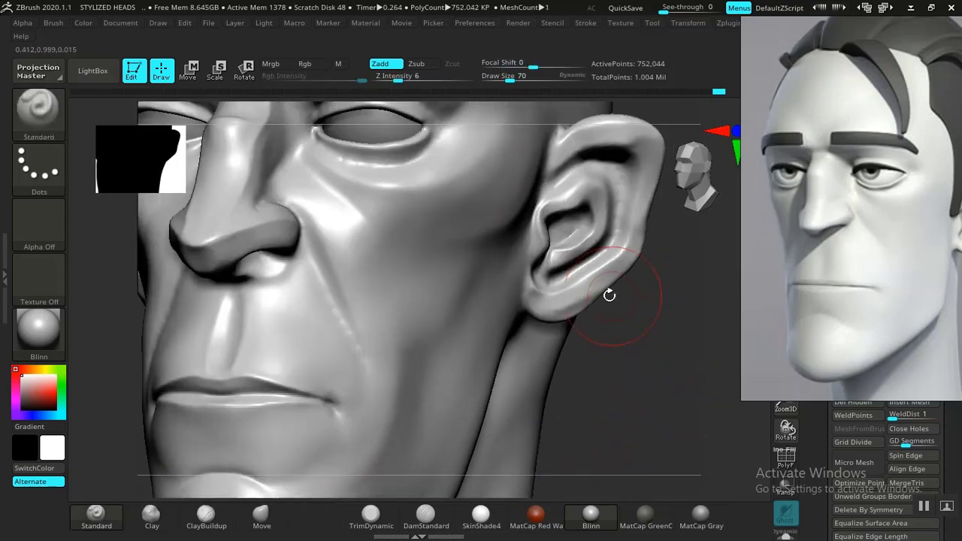
{"action": "mouse_move", "coordinate": [640, 394]}
{"action": "left_mouse_down"}
{"action": "mouse_move", "coordinate": [623, 393]}
{"action": "mouse_move", "coordinate": [657, 386]}
{"action": "mouse_move", "coordinate": [700, 322]}
{"action": "left_mouse_up"}
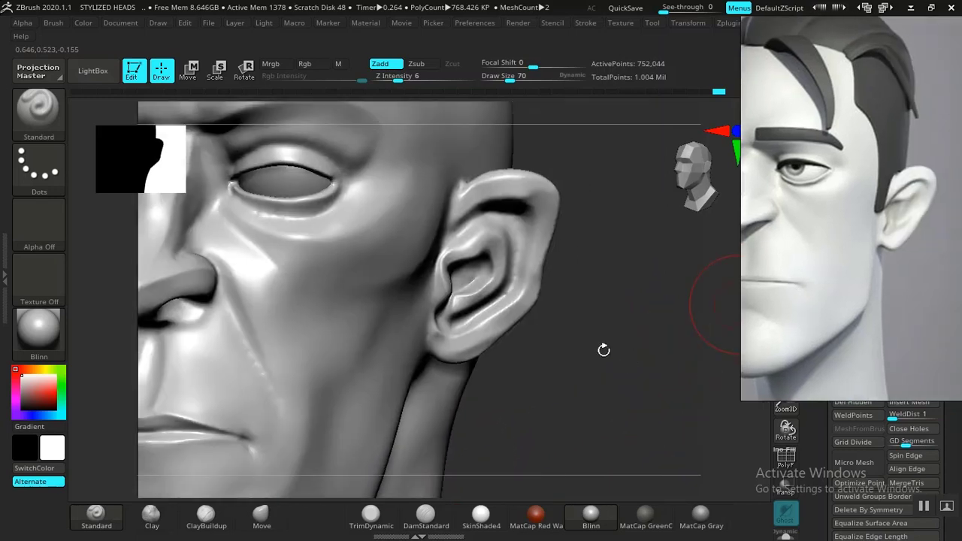
{"action": "mouse_move", "coordinate": [604, 350]}
{"action": "left_mouse_down"}
{"action": "mouse_move", "coordinate": [591, 361]}
{"action": "mouse_move", "coordinate": [616, 366]}
{"action": "mouse_move", "coordinate": [634, 417]}
{"action": "mouse_move", "coordinate": [532, 384]}
{"action": "left_mouse_up"}
{"action": "mouse_move", "coordinate": [604, 322]}
{"action": "left_mouse_down"}
{"action": "mouse_move", "coordinate": [595, 365]}
{"action": "mouse_move", "coordinate": [612, 315]}
{"action": "mouse_move", "coordinate": [629, 446]}
{"action": "mouse_move", "coordinate": [680, 382]}
{"action": "mouse_move", "coordinate": [510, 502]}
{"action": "left_mouse_up"}
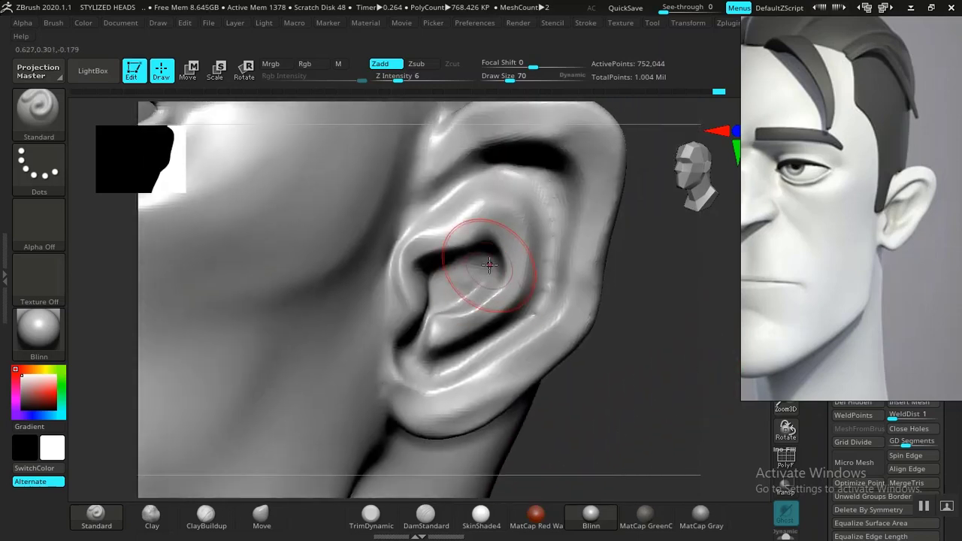
{"action": "mouse_move", "coordinate": [480, 249]}
{"action": "left_mouse_down", "text": "shift"}
{"action": "mouse_move", "coordinate": [480, 227]}
{"action": "mouse_move", "coordinate": [489, 249]}
{"action": "left_mouse_up", "text": "shift"}
{"action": "left_click_drag", "start_coordinate": [494, 209], "coordinate": [464, 228], "text": "shift"}
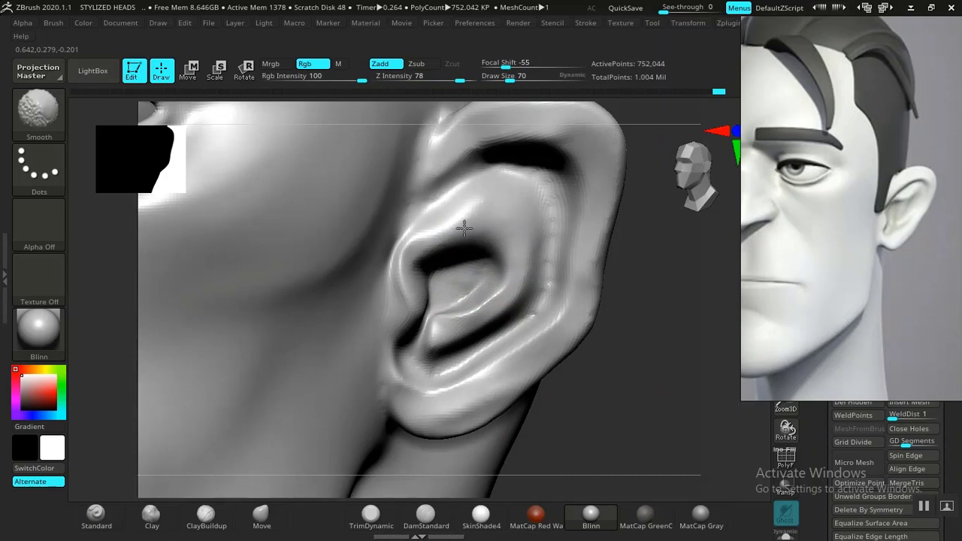
{"action": "left_click_drag", "start_coordinate": [487, 281], "coordinate": [446, 335], "text": "shift"}
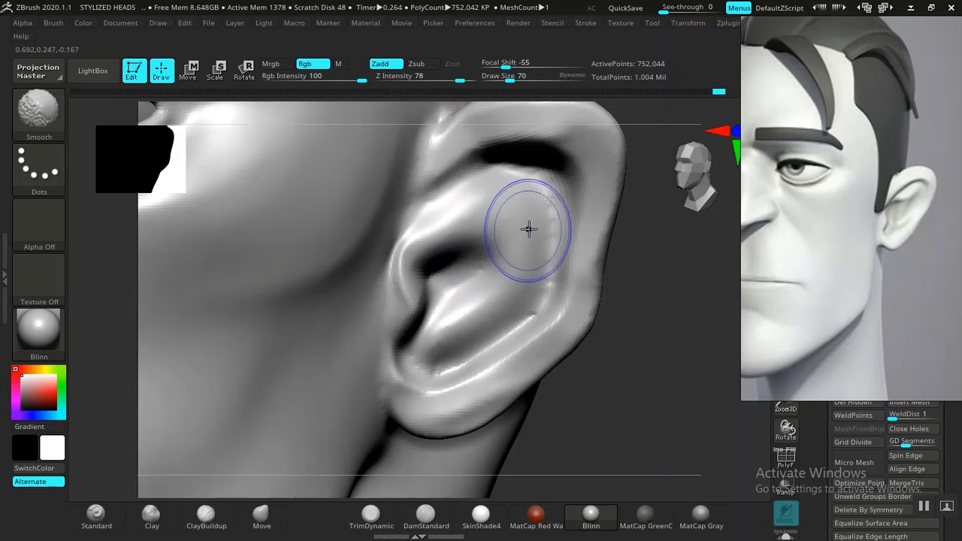
Carve a deep continuous groove along the inside of the ear's outer rim with DamStandard at intensity 43
{"action": "left_click", "coordinate": [427, 513]}
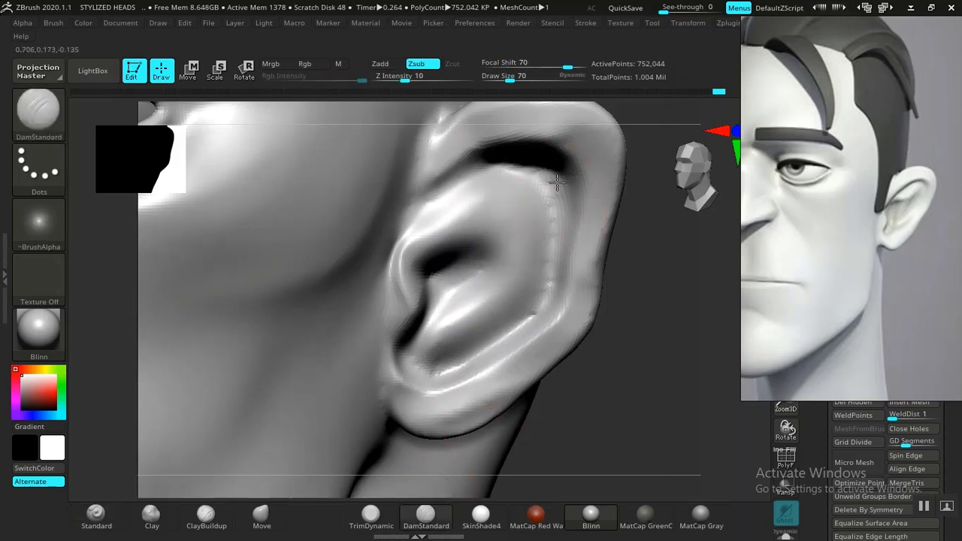
{"action": "left_click_drag", "start_coordinate": [411, 76], "coordinate": [438, 76]}
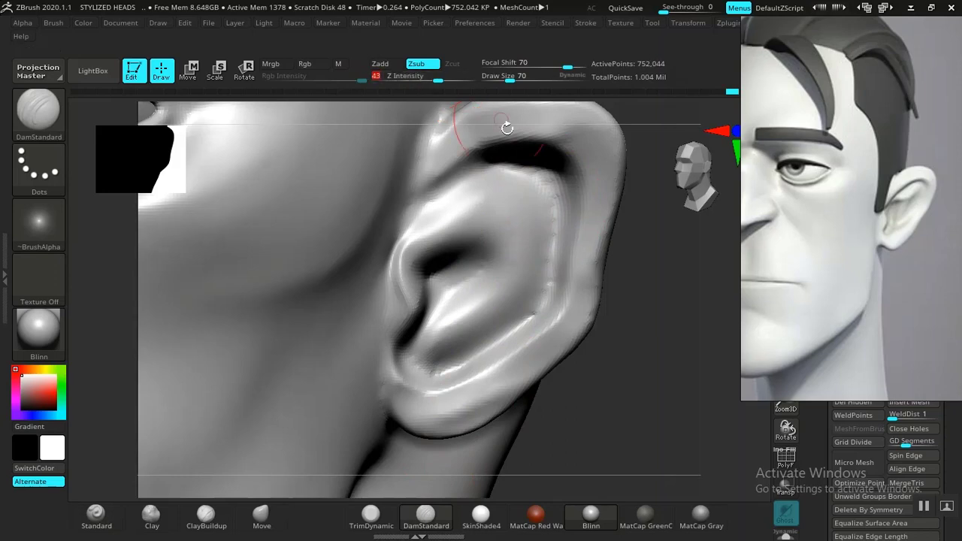
{"action": "mouse_move", "coordinate": [541, 157]}
{"action": "left_mouse_down"}
{"action": "mouse_move", "coordinate": [559, 198]}
{"action": "mouse_move", "coordinate": [556, 248]}
{"action": "mouse_move", "coordinate": [511, 339]}
{"action": "left_mouse_up"}
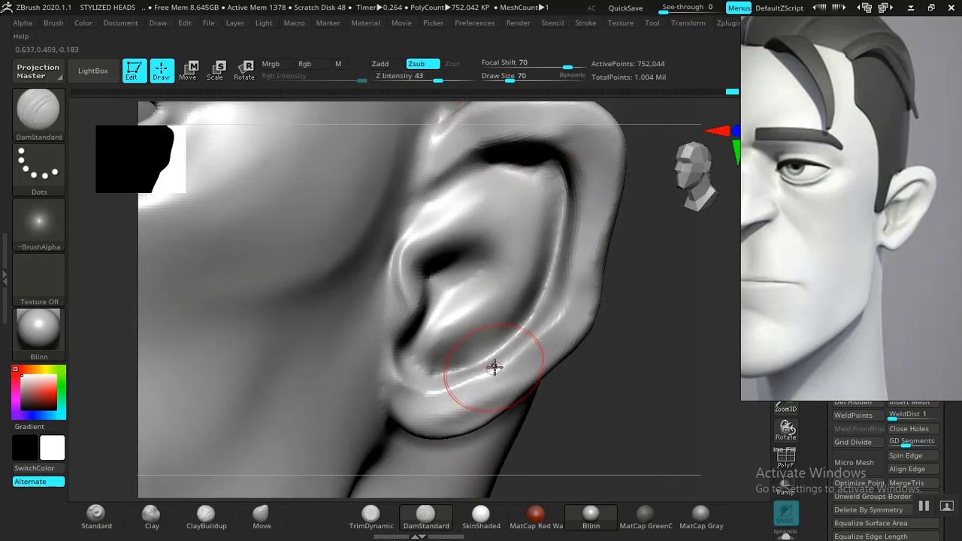
{"action": "left_click_drag", "start_coordinate": [644, 298], "coordinate": [704, 299]}
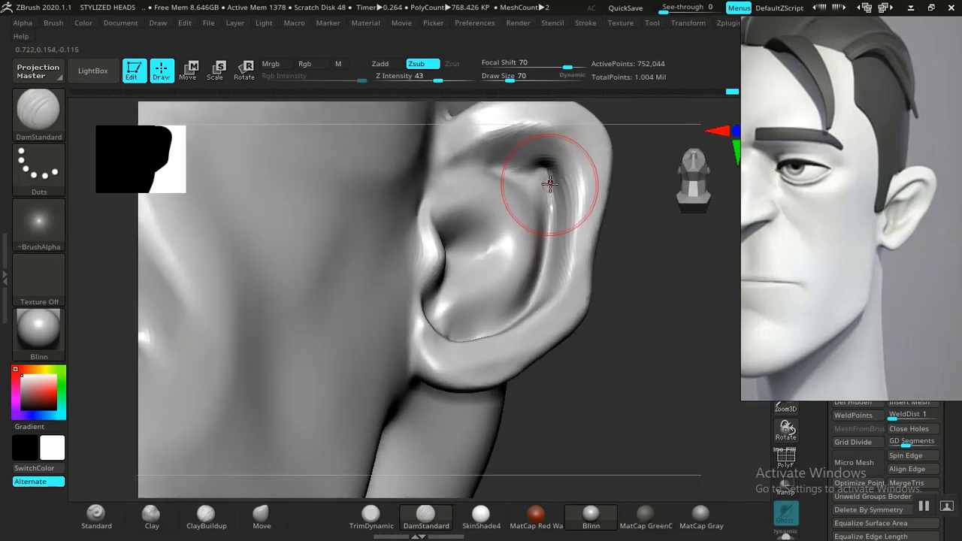
{"action": "left_click_drag", "start_coordinate": [535, 160], "coordinate": [509, 154]}
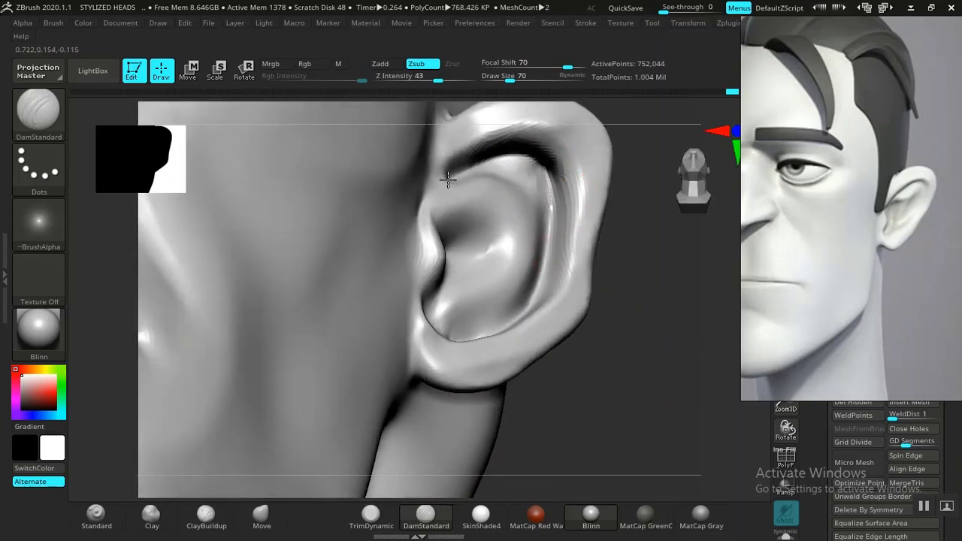
{"action": "left_click_drag", "start_coordinate": [644, 362], "coordinate": [643, 444]}
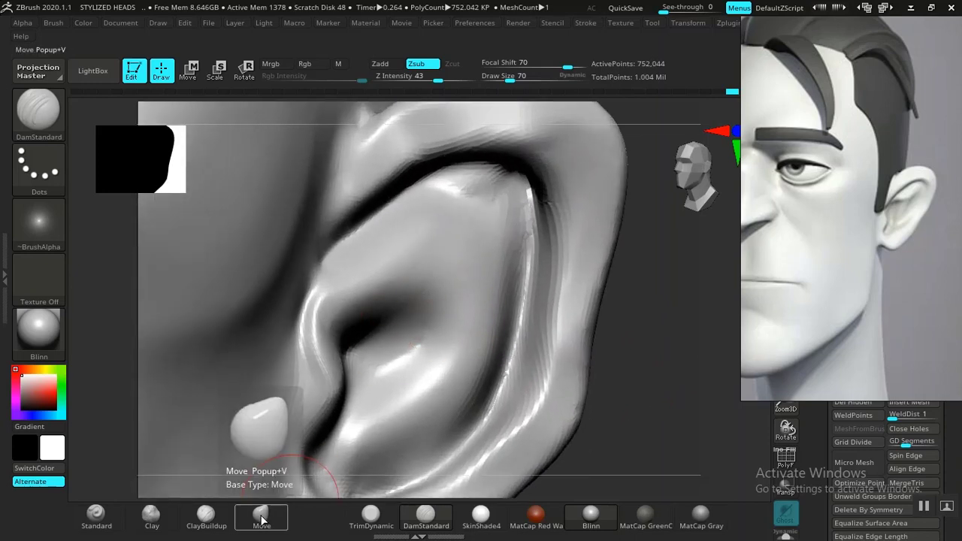
Sink the central hollow of the ear with the Clay brush in subtract mode at intensity 50
{"action": "left_click", "coordinate": [152, 515]}
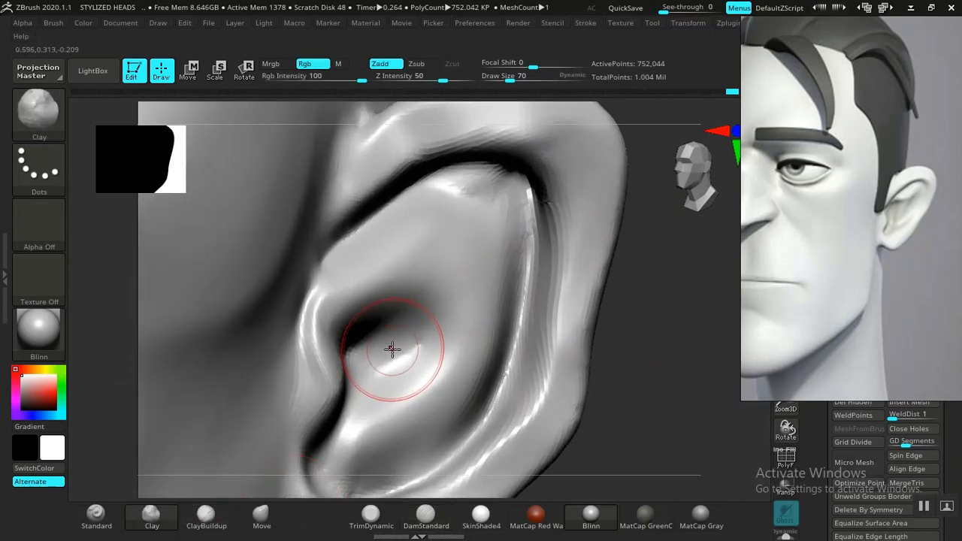
{"action": "mouse_move", "coordinate": [392, 337]}
{"action": "left_mouse_down", "text": "alt"}
{"action": "mouse_move", "coordinate": [419, 336]}
{"action": "mouse_move", "coordinate": [384, 378]}
{"action": "left_mouse_up", "text": "alt"}
{"action": "left_click_drag", "start_coordinate": [432, 310], "coordinate": [432, 335], "text": "alt"}
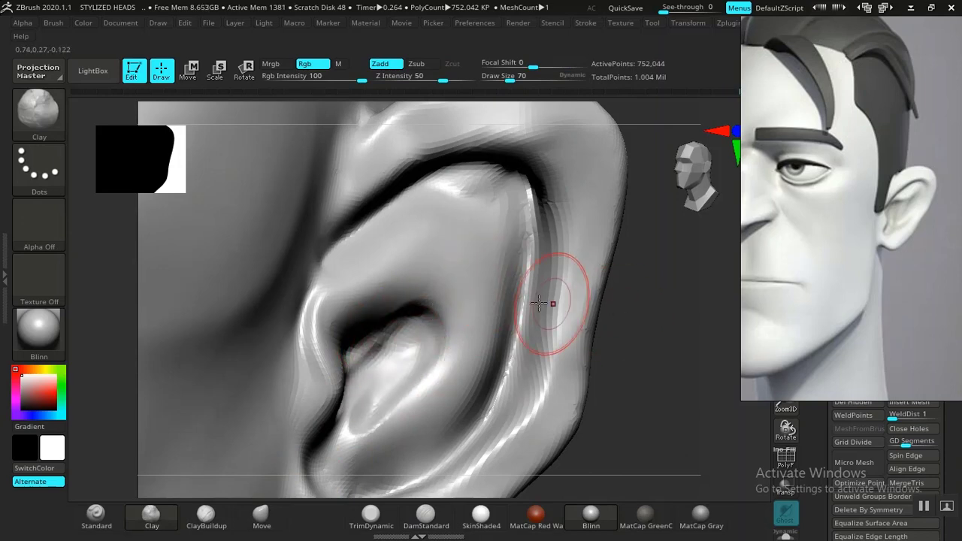
Build up the ear's inner fold with Clay at draw size 82, and smooth the fold and the lower bowl
{"action": "key", "text": "bracketright"}
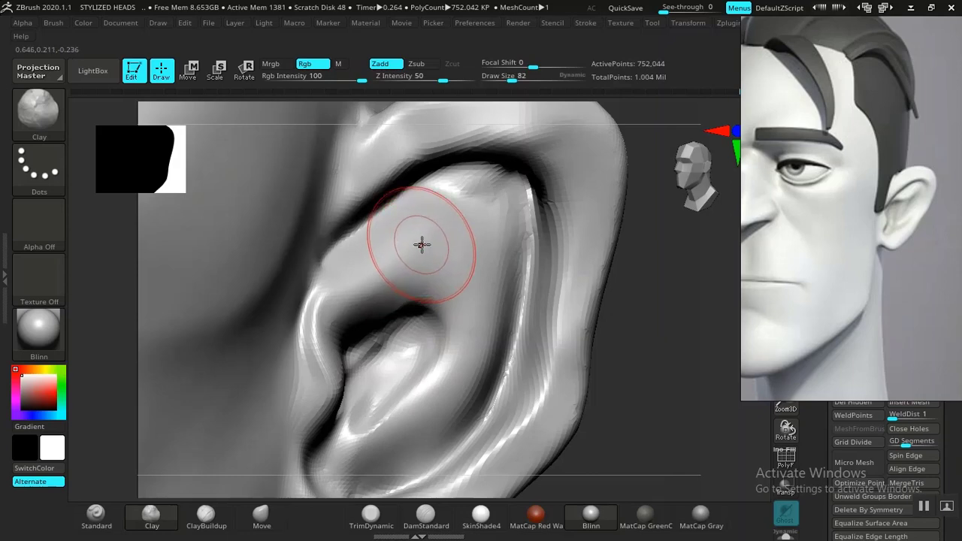
{"action": "left_click_drag", "start_coordinate": [382, 251], "coordinate": [460, 220]}
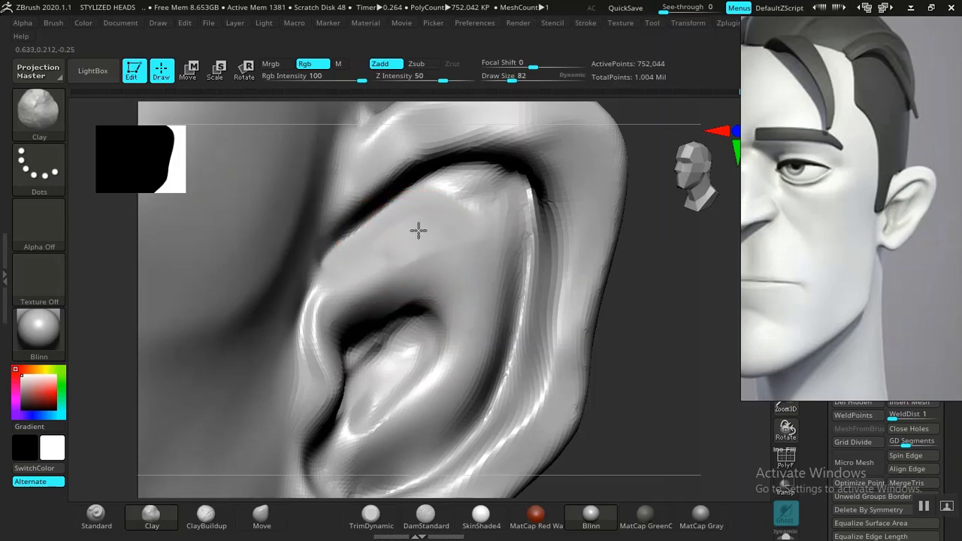
{"action": "left_click_drag", "start_coordinate": [626, 327], "coordinate": [611, 343]}
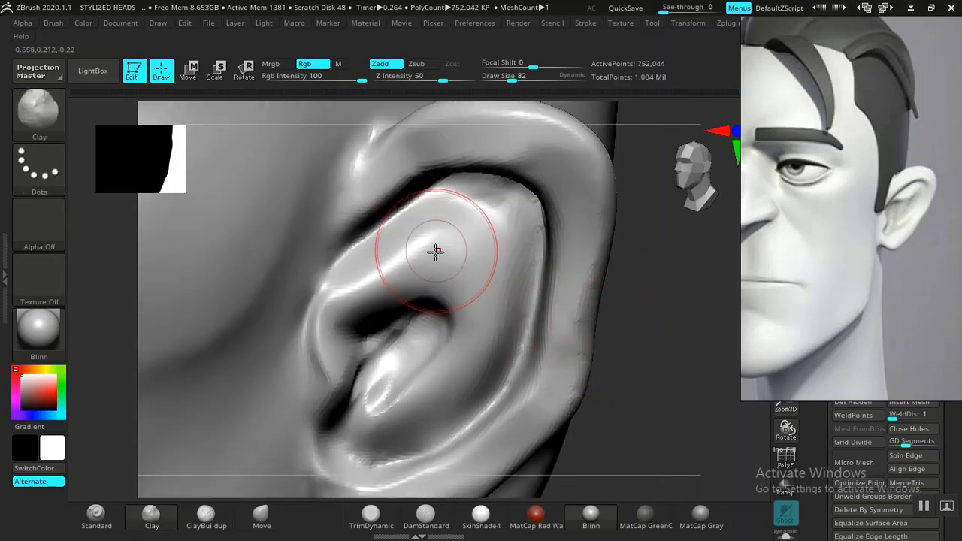
{"action": "mouse_move", "coordinate": [455, 228]}
{"action": "left_mouse_down", "text": "shift"}
{"action": "mouse_move", "coordinate": [431, 236]}
{"action": "mouse_move", "coordinate": [457, 226]}
{"action": "mouse_move", "coordinate": [521, 237]}
{"action": "left_mouse_up", "text": "shift"}
{"action": "left_click_drag", "start_coordinate": [652, 300], "coordinate": [627, 313]}
{"action": "left_click_drag", "start_coordinate": [508, 257], "coordinate": [472, 368]}
{"action": "mouse_move", "coordinate": [505, 283]}
{"action": "left_mouse_down", "text": "shift"}
{"action": "mouse_move", "coordinate": [489, 273]}
{"action": "mouse_move", "coordinate": [406, 270]}
{"action": "left_mouse_up", "text": "shift"}
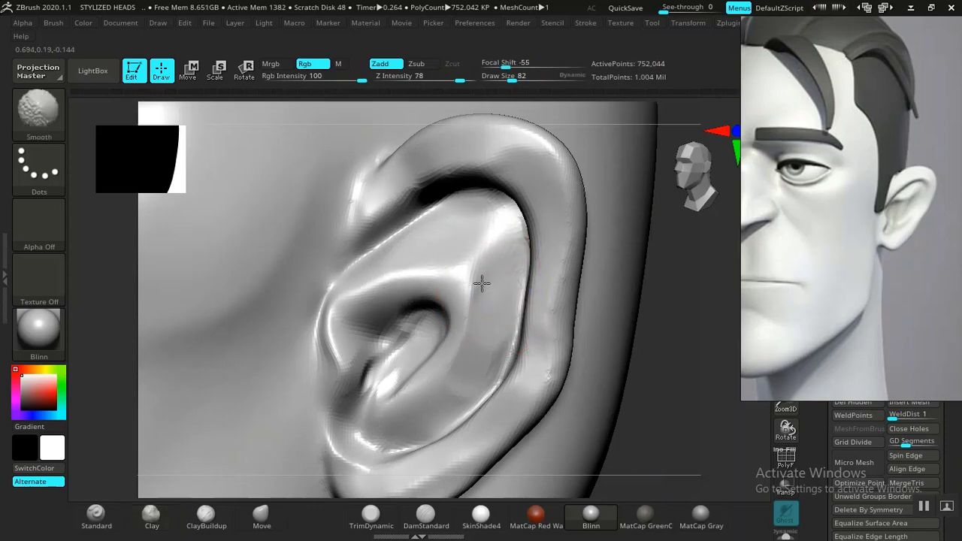
{"action": "mouse_move", "coordinate": [389, 348]}
{"action": "left_mouse_down", "text": "shift"}
{"action": "mouse_move", "coordinate": [411, 335]}
{"action": "mouse_move", "coordinate": [355, 402]}
{"action": "mouse_move", "coordinate": [356, 417]}
{"action": "mouse_move", "coordinate": [343, 392]}
{"action": "mouse_move", "coordinate": [337, 425]}
{"action": "mouse_move", "coordinate": [337, 339]}
{"action": "mouse_move", "coordinate": [354, 353]}
{"action": "mouse_move", "coordinate": [365, 441]}
{"action": "left_mouse_up", "text": "shift"}
Deepen the ear's central bowl and shape the forked inner ridge with the Standard brush at intensity 6
{"action": "left_click", "coordinate": [96, 517]}
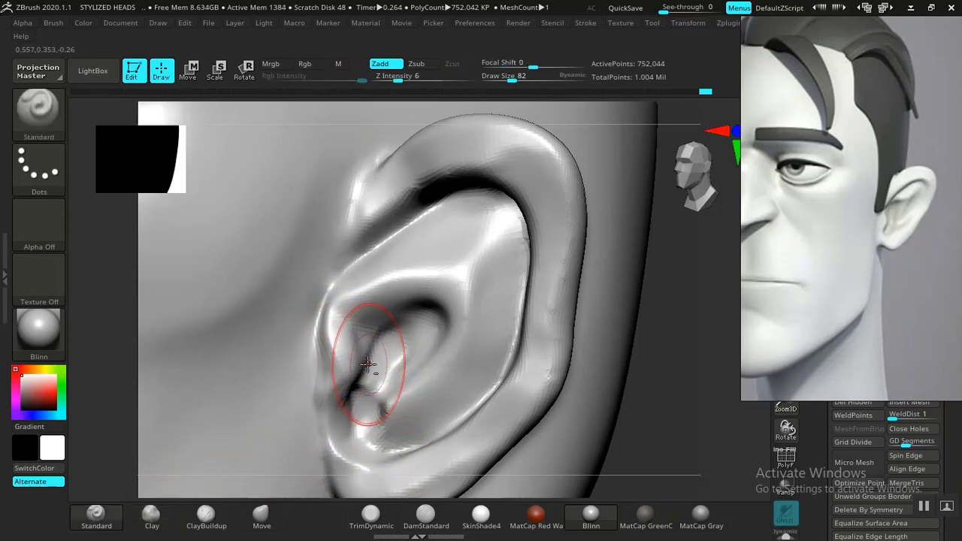
{"action": "left_click_drag", "start_coordinate": [368, 344], "coordinate": [363, 362]}
{"action": "mouse_move", "coordinate": [415, 331]}
{"action": "left_mouse_down"}
{"action": "mouse_move", "coordinate": [455, 320]}
{"action": "mouse_move", "coordinate": [490, 253]}
{"action": "mouse_move", "coordinate": [462, 227]}
{"action": "mouse_move", "coordinate": [415, 242]}
{"action": "left_mouse_up"}
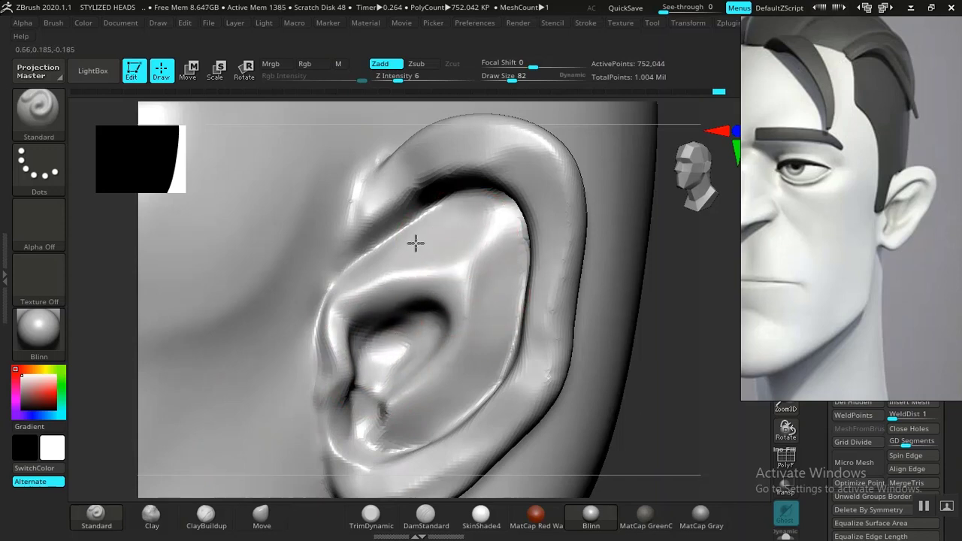
{"action": "left_click_drag", "start_coordinate": [471, 229], "coordinate": [474, 234]}
{"action": "left_click_drag", "start_coordinate": [522, 297], "coordinate": [487, 295]}
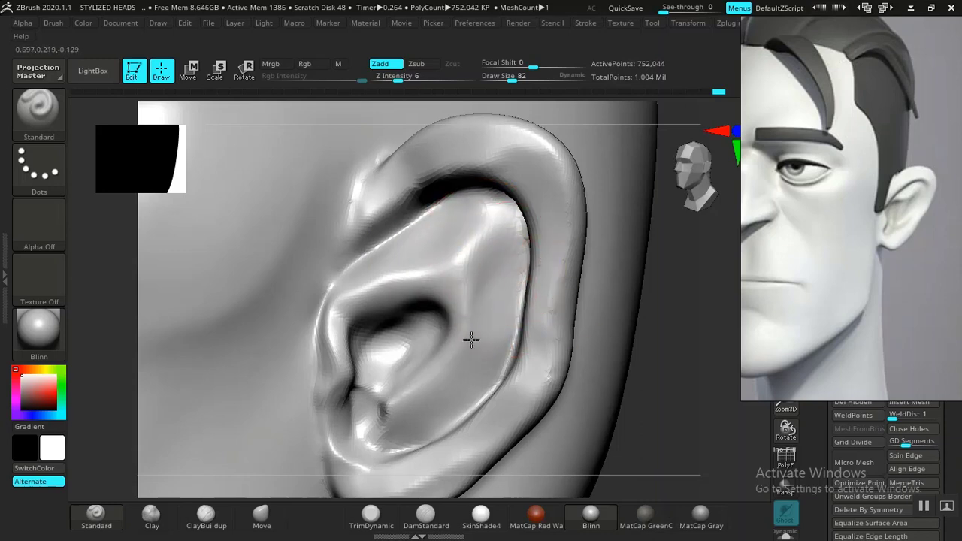
{"action": "left_click_drag", "start_coordinate": [471, 340], "coordinate": [457, 339]}
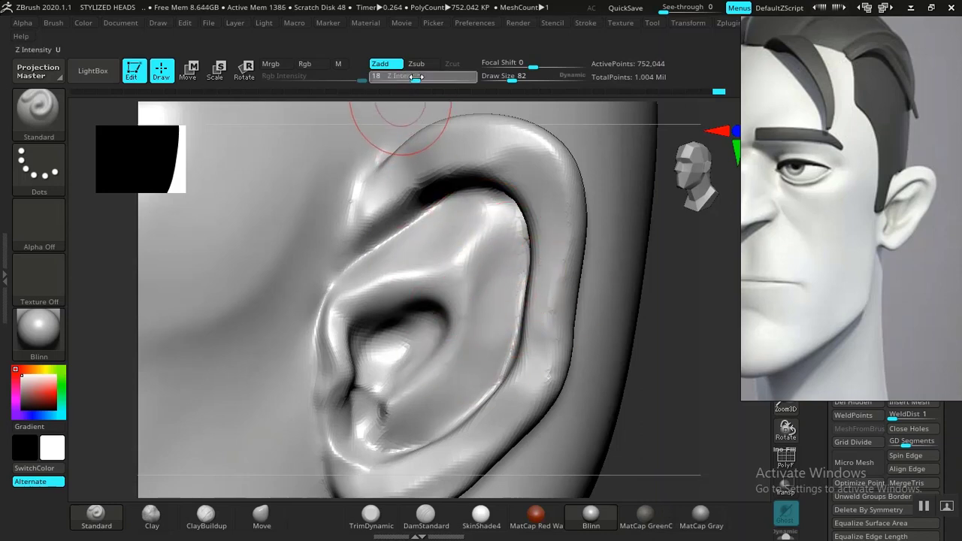
Undo the trial hollow between the ear's inner ridge and outer rim, and recarve it with the Standard brush at intensity 21
{"action": "left_click_drag", "start_coordinate": [416, 77], "coordinate": [411, 77]}
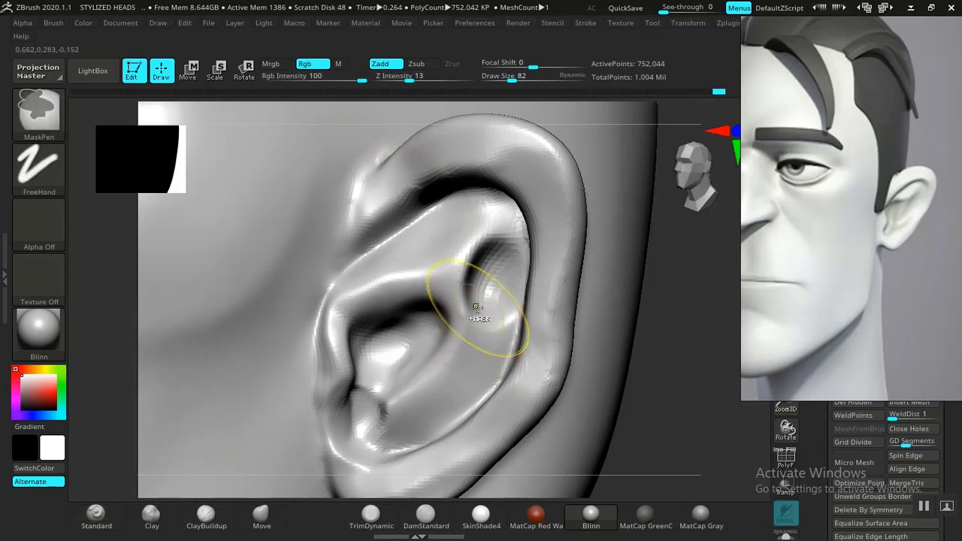
{"action": "key", "text": "ctrl+z"}
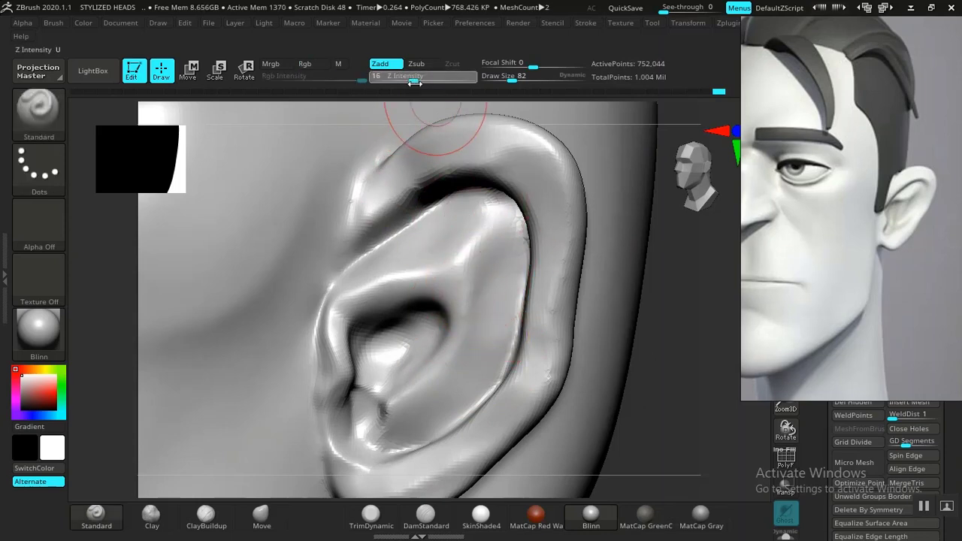
{"action": "left_click", "coordinate": [414, 81]}
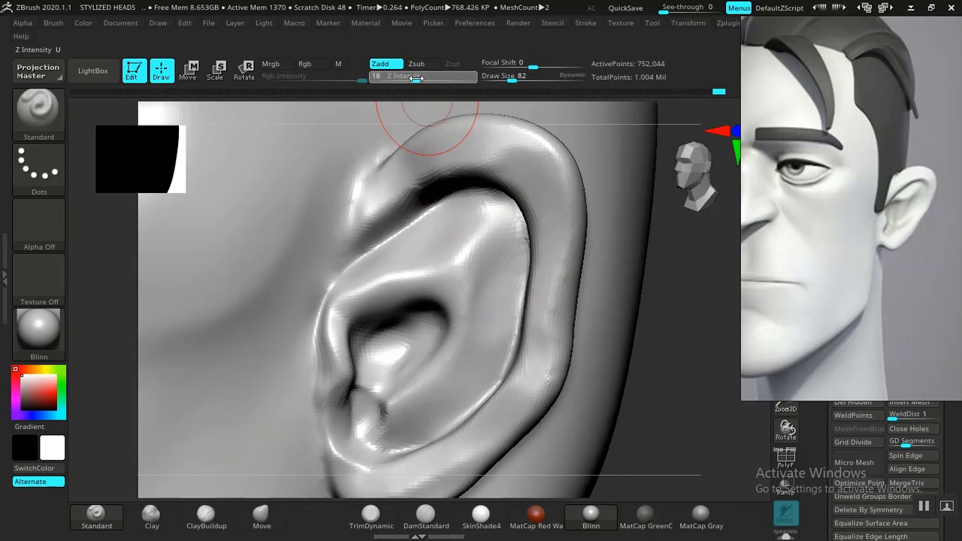
{"action": "left_click_drag", "start_coordinate": [491, 276], "coordinate": [469, 367], "text": "alt"}
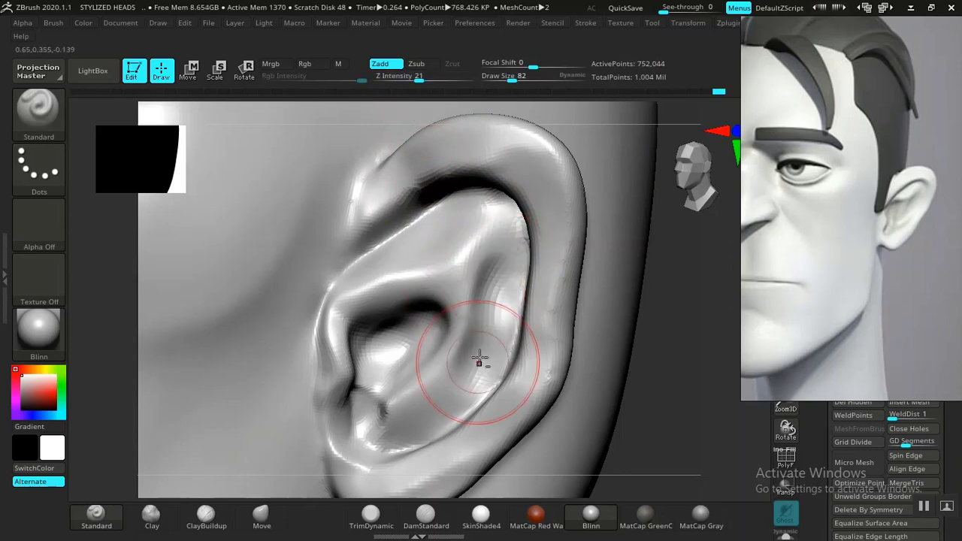
Smooth the hollow along the ear's inner ridge and carve the dip inside the upper fork with the Standard brush
{"action": "left_click_drag", "start_coordinate": [494, 317], "coordinate": [457, 393], "text": "alt"}
{"action": "key", "text": "ctrl+z"}
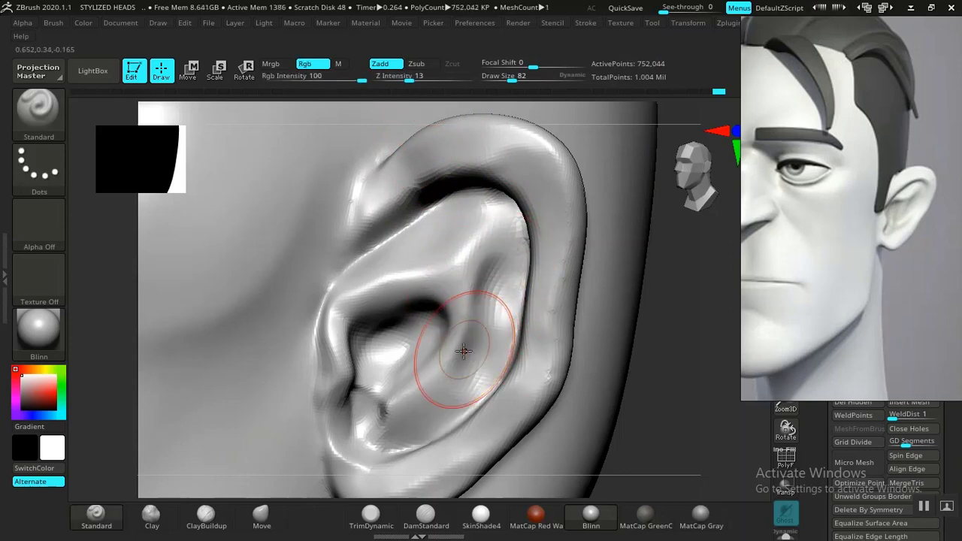
{"action": "mouse_move", "coordinate": [479, 335]}
{"action": "left_mouse_down", "text": "shift"}
{"action": "mouse_move", "coordinate": [470, 365]}
{"action": "mouse_move", "coordinate": [428, 411]}
{"action": "left_mouse_up", "text": "shift"}
{"action": "mouse_move", "coordinate": [493, 303]}
{"action": "left_mouse_down", "text": "shift"}
{"action": "mouse_move", "coordinate": [477, 320]}
{"action": "mouse_move", "coordinate": [484, 264]}
{"action": "left_mouse_up", "text": "shift"}
{"action": "mouse_move", "coordinate": [425, 248]}
{"action": "left_mouse_down", "text": "alt"}
{"action": "mouse_move", "coordinate": [456, 223]}
{"action": "mouse_move", "coordinate": [429, 239]}
{"action": "left_mouse_up", "text": "alt"}
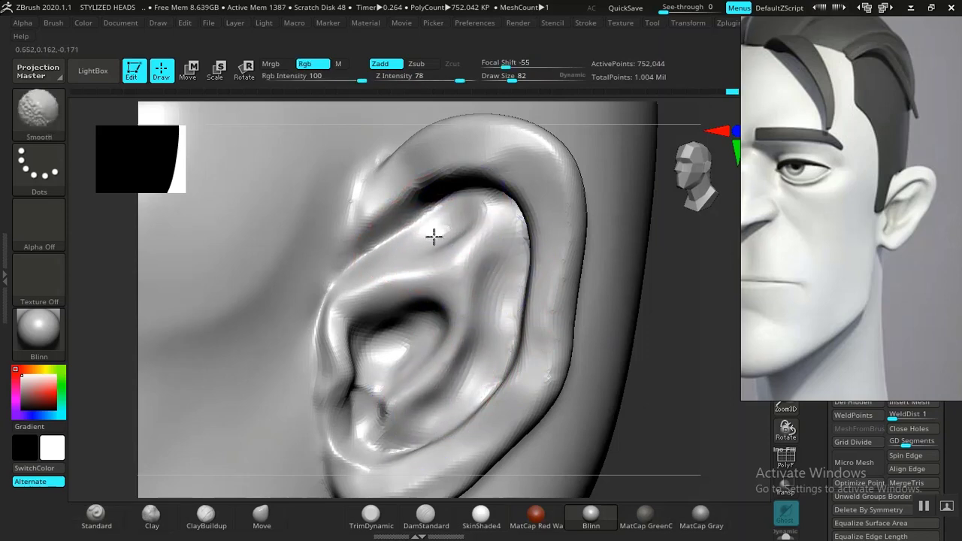
Build up the front of the ear's outer rim where it meets the head, using the Standard brush at intensity 21
{"action": "mouse_move", "coordinate": [372, 200]}
{"action": "left_mouse_down"}
{"action": "mouse_move", "coordinate": [329, 265]}
{"action": "mouse_move", "coordinate": [350, 217]}
{"action": "mouse_move", "coordinate": [401, 168]}
{"action": "mouse_move", "coordinate": [349, 217]}
{"action": "mouse_move", "coordinate": [401, 182]}
{"action": "mouse_move", "coordinate": [360, 230]}
{"action": "left_mouse_up"}
{"action": "left_click_drag", "start_coordinate": [423, 212], "coordinate": [368, 243]}
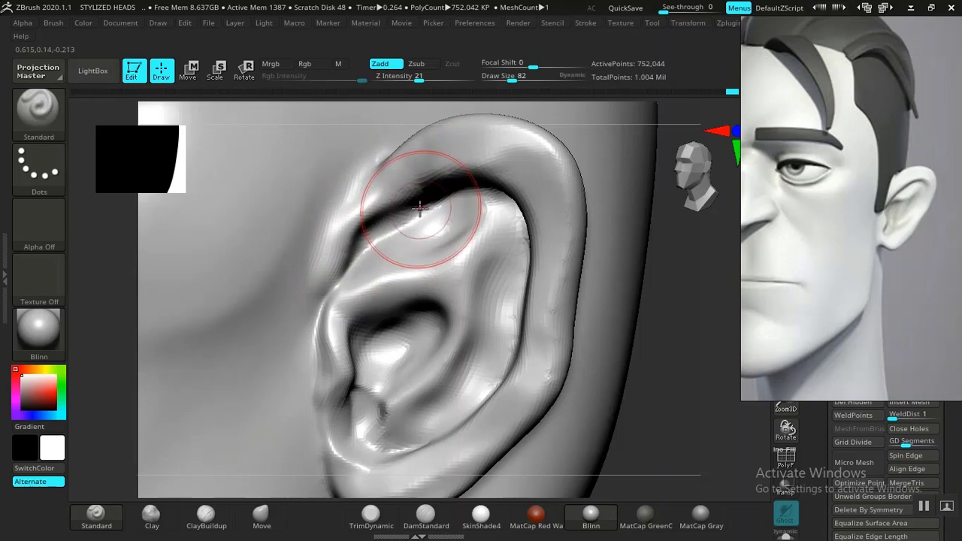
{"action": "left_click_drag", "start_coordinate": [403, 157], "coordinate": [336, 223]}
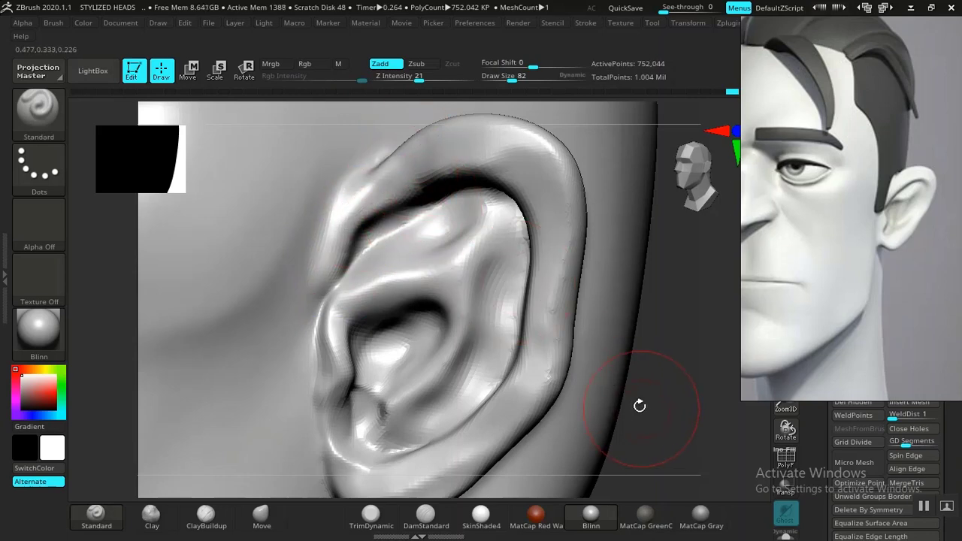
Smooth the back of the ear's outer rim and the groove behind the inner ridge
{"action": "left_click_drag", "start_coordinate": [573, 228], "coordinate": [550, 357], "text": "shift"}
{"action": "left_click_drag", "start_coordinate": [552, 313], "coordinate": [535, 278], "text": "shift"}
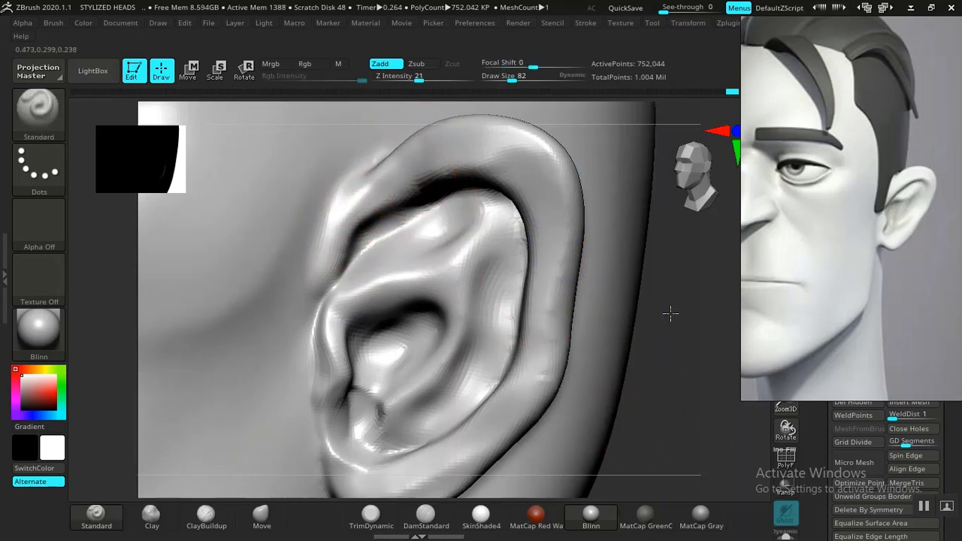
{"action": "key", "text": "f"}
{"action": "left_click_drag", "start_coordinate": [607, 284], "coordinate": [629, 324], "text": "shift"}
{"action": "left_click_drag", "start_coordinate": [628, 361], "coordinate": [640, 499], "text": "alt"}
{"action": "mouse_move", "coordinate": [634, 388]}
{"action": "left_mouse_down", "text": "alt"}
{"action": "mouse_move", "coordinate": [638, 471]}
{"action": "mouse_move", "coordinate": [618, 402]}
{"action": "mouse_move", "coordinate": [585, 397]}
{"action": "left_mouse_up", "text": "alt"}
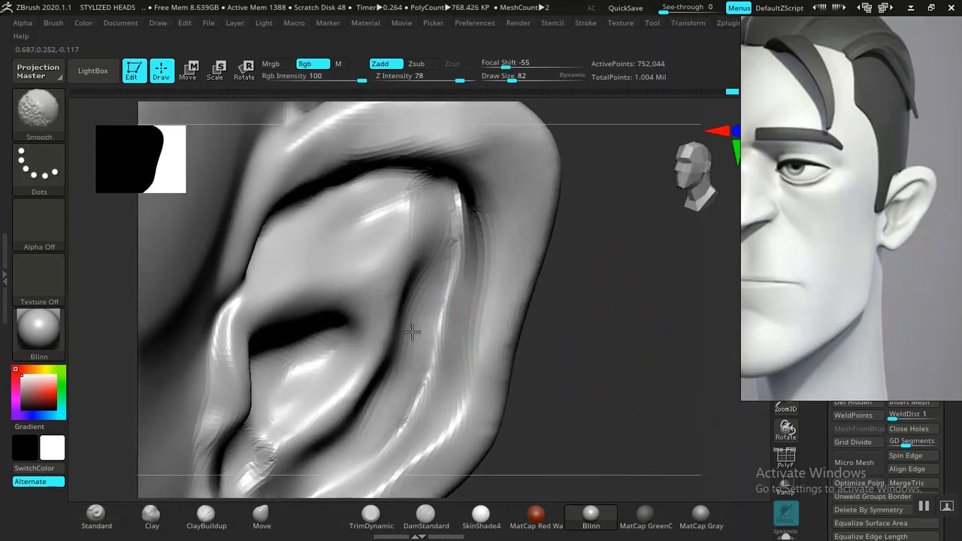
{"action": "mouse_move", "coordinate": [414, 333]}
{"action": "left_mouse_down", "text": "shift"}
{"action": "mouse_move", "coordinate": [376, 410]}
{"action": "mouse_move", "coordinate": [415, 364]}
{"action": "left_mouse_up", "text": "shift"}
{"action": "left_click_drag", "start_coordinate": [598, 360], "coordinate": [552, 358]}
Reshape the ear's central bowl and its bordering ridge with the Clay brush at intensity 50, and smooth the surface
{"action": "left_click", "coordinate": [151, 515]}
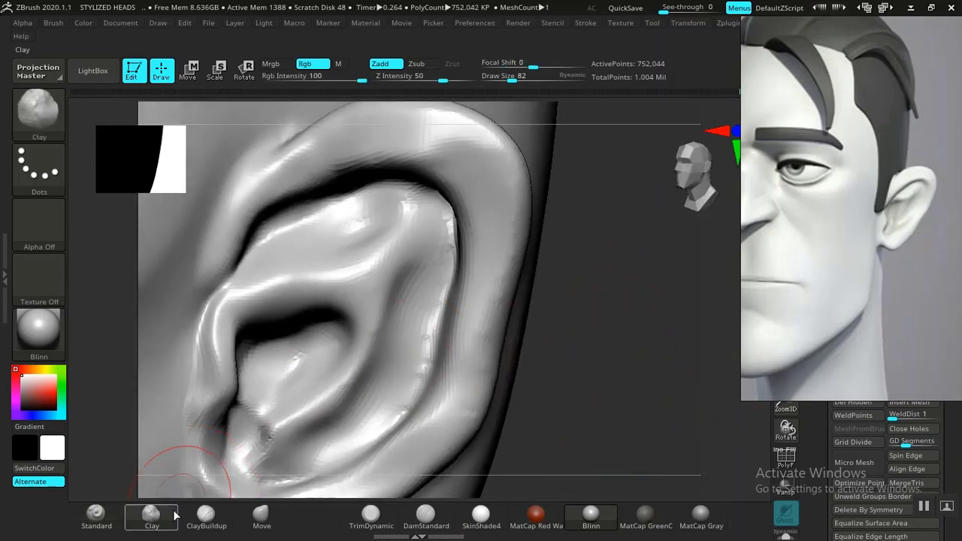
{"action": "mouse_move", "coordinate": [393, 353]}
{"action": "left_mouse_down", "text": "shift"}
{"action": "mouse_move", "coordinate": [354, 401]}
{"action": "mouse_move", "coordinate": [398, 326]}
{"action": "mouse_move", "coordinate": [351, 397]}
{"action": "mouse_move", "coordinate": [321, 394]}
{"action": "mouse_move", "coordinate": [340, 377]}
{"action": "left_mouse_up", "text": "shift"}
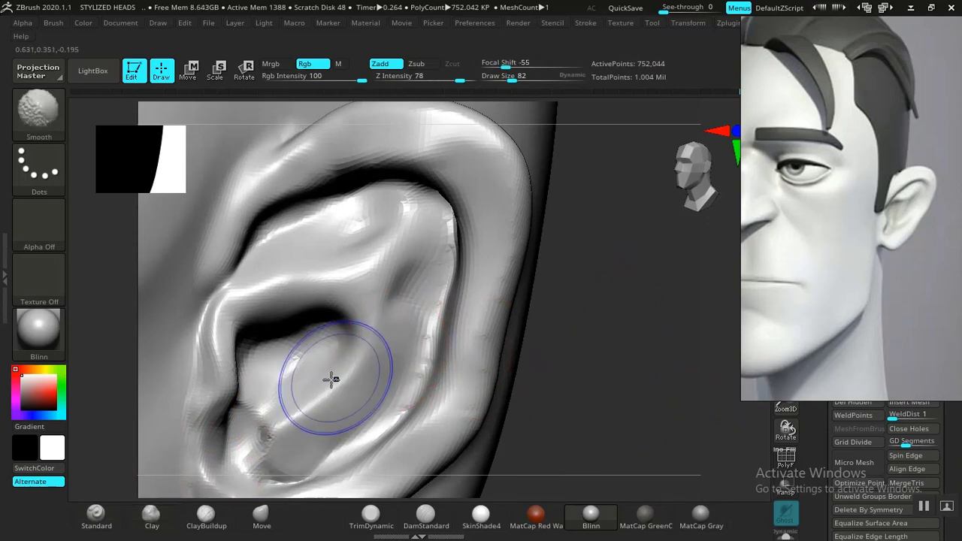
{"action": "left_click_drag", "start_coordinate": [336, 342], "coordinate": [281, 414], "text": "alt"}
{"action": "mouse_move", "coordinate": [337, 376]}
{"action": "left_mouse_down", "text": "shift"}
{"action": "mouse_move", "coordinate": [305, 417]}
{"action": "mouse_move", "coordinate": [309, 402]}
{"action": "mouse_move", "coordinate": [242, 428]}
{"action": "mouse_move", "coordinate": [238, 440]}
{"action": "left_mouse_up", "text": "shift"}
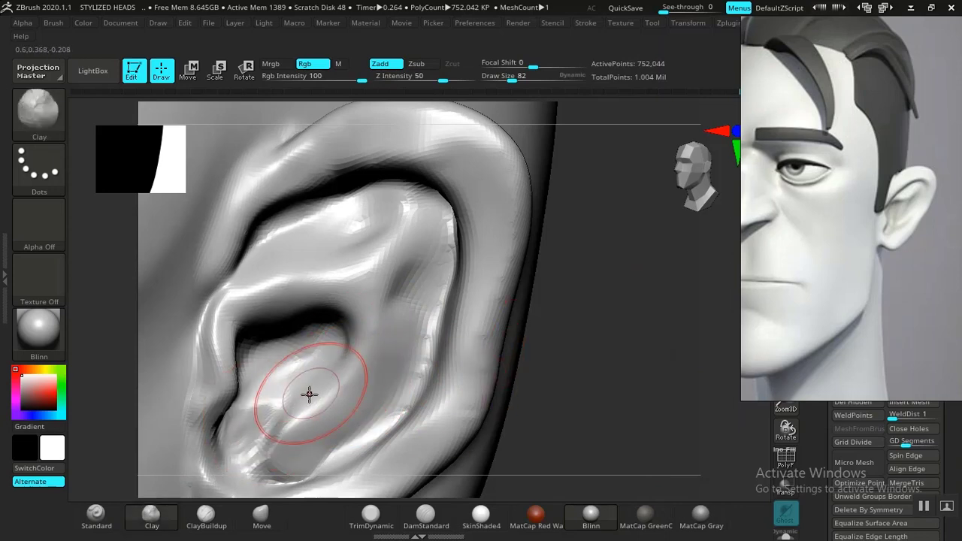
{"action": "left_click_drag", "start_coordinate": [307, 395], "coordinate": [241, 431]}
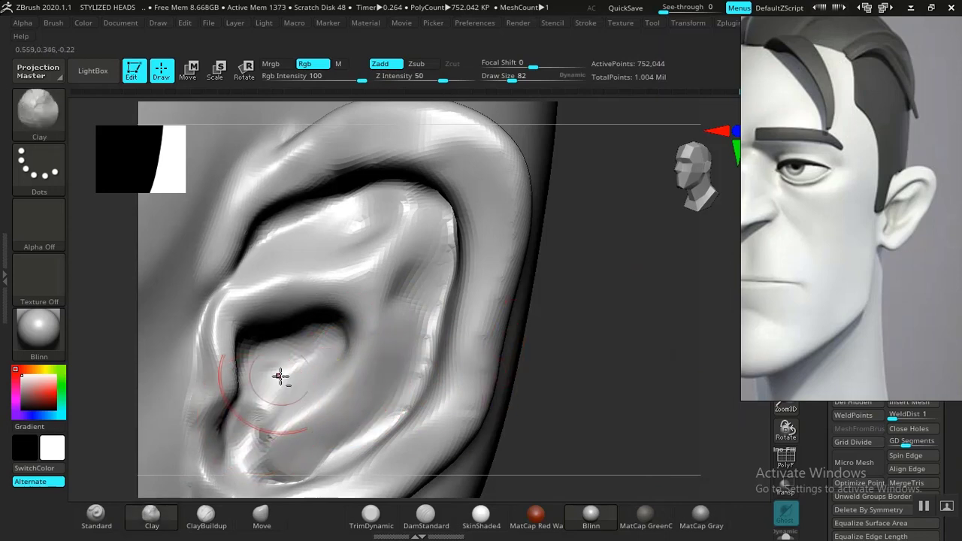
{"action": "mouse_move", "coordinate": [278, 378]}
{"action": "left_mouse_down", "text": "shift"}
{"action": "mouse_move", "coordinate": [231, 422]}
{"action": "mouse_move", "coordinate": [247, 421]}
{"action": "left_mouse_up", "text": "shift"}
Examine the whole head from the front and compare its proportions with the reference face
{"action": "left_click_drag", "start_coordinate": [604, 376], "coordinate": [508, 86], "text": "alt"}
{"action": "mouse_move", "coordinate": [443, 338]}
{"action": "left_mouse_down", "text": "shift"}
{"action": "mouse_move", "coordinate": [506, 356]}
{"action": "mouse_move", "coordinate": [610, 314]}
{"action": "mouse_move", "coordinate": [592, 339]}
{"action": "mouse_move", "coordinate": [604, 349]}
{"action": "left_mouse_up", "text": "shift"}
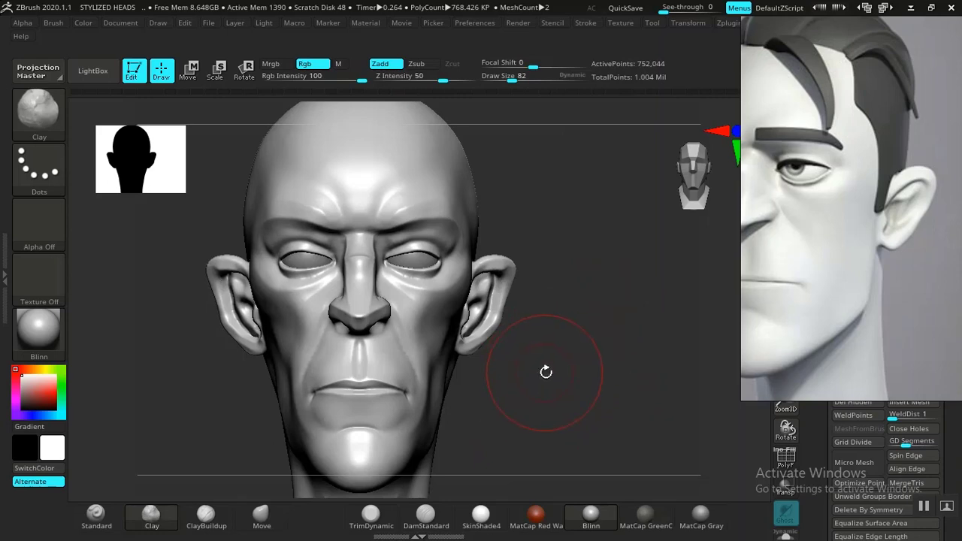
{"action": "mouse_move", "coordinate": [545, 372]}
{"action": "left_mouse_down"}
{"action": "mouse_move", "coordinate": [501, 328]}
{"action": "mouse_move", "coordinate": [518, 329]}
{"action": "mouse_move", "coordinate": [549, 376]}
{"action": "mouse_move", "coordinate": [556, 330]}
{"action": "mouse_move", "coordinate": [573, 378]}
{"action": "mouse_move", "coordinate": [574, 361]}
{"action": "mouse_move", "coordinate": [635, 352]}
{"action": "left_mouse_up"}
{"action": "middle_click_drag", "start_coordinate": [839, 201], "coordinate": [842, 211]}
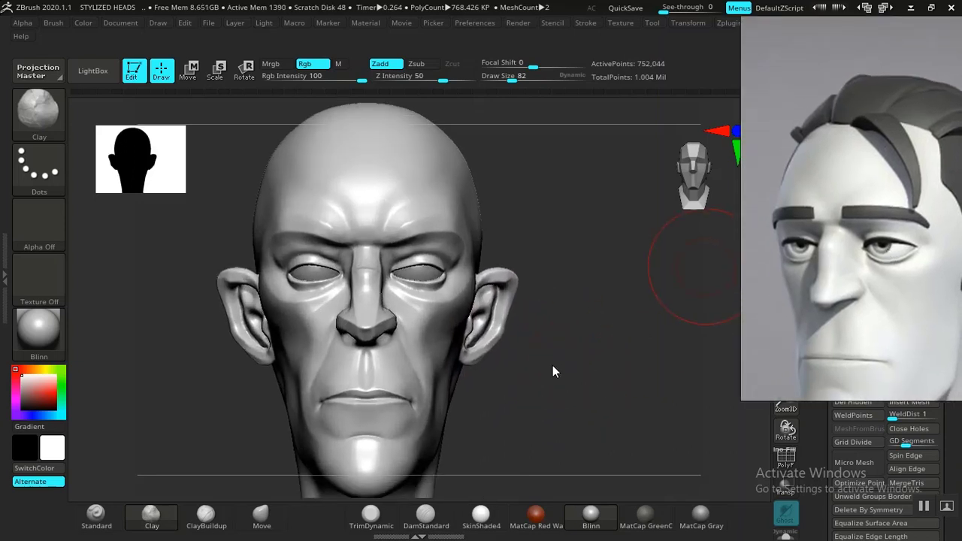
{"action": "mouse_move", "coordinate": [580, 381]}
{"action": "left_mouse_down"}
{"action": "mouse_move", "coordinate": [591, 373]}
{"action": "mouse_move", "coordinate": [576, 404]}
{"action": "left_mouse_up"}
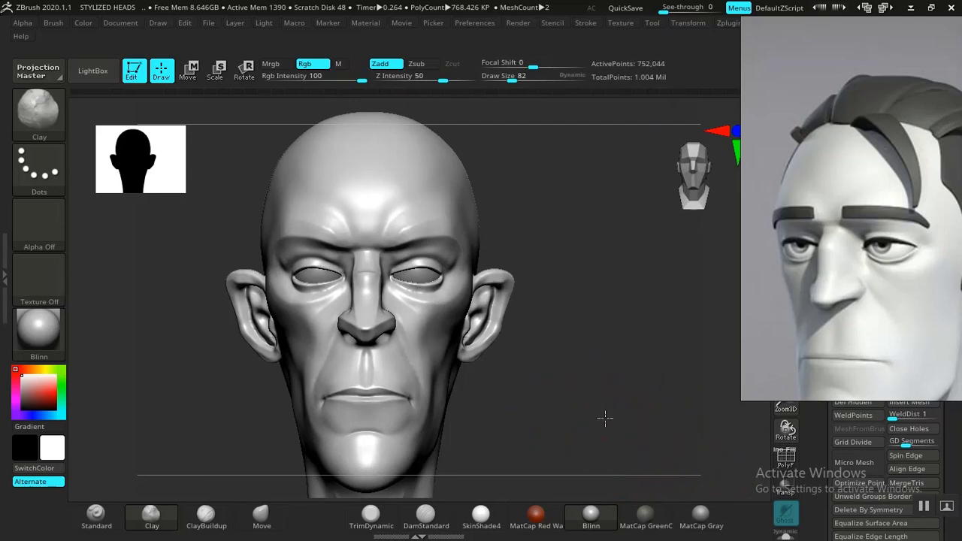
{"action": "mouse_move", "coordinate": [605, 418]}
{"action": "left_mouse_down"}
{"action": "mouse_move", "coordinate": [573, 423]}
{"action": "mouse_move", "coordinate": [621, 423]}
{"action": "left_mouse_up"}
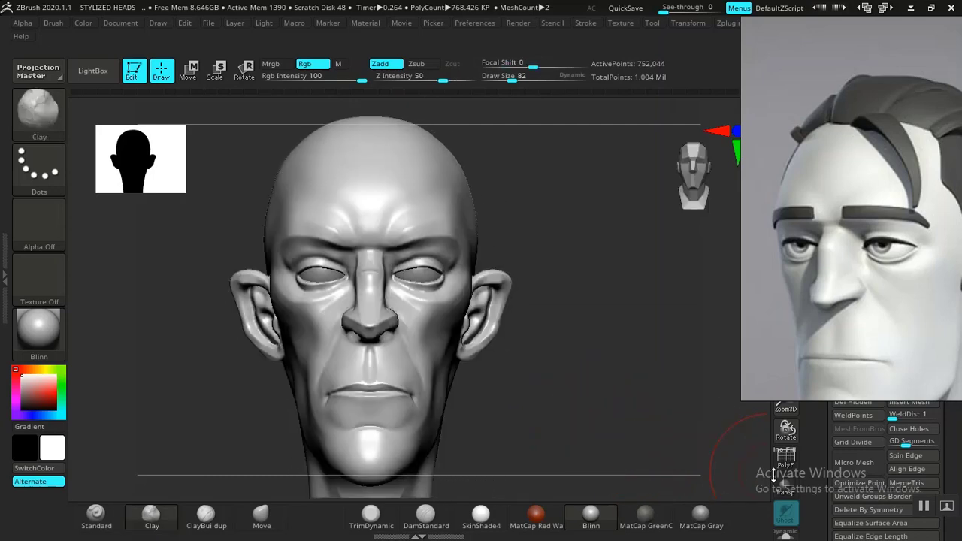